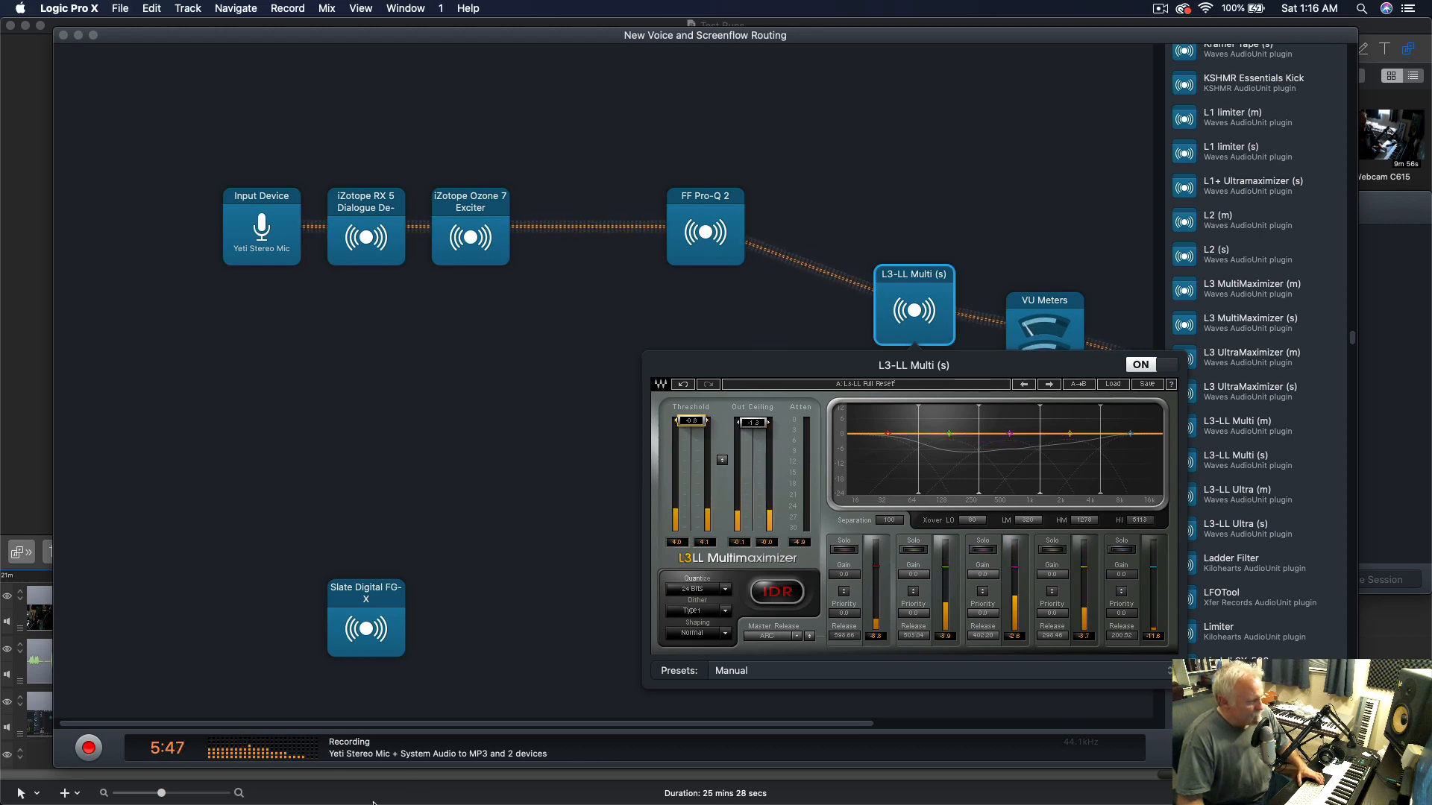
Switch to Logic Pro X, create a new project and add one software instrument track to it
{"action": "mouse_move", "coordinate": [372, 803]}
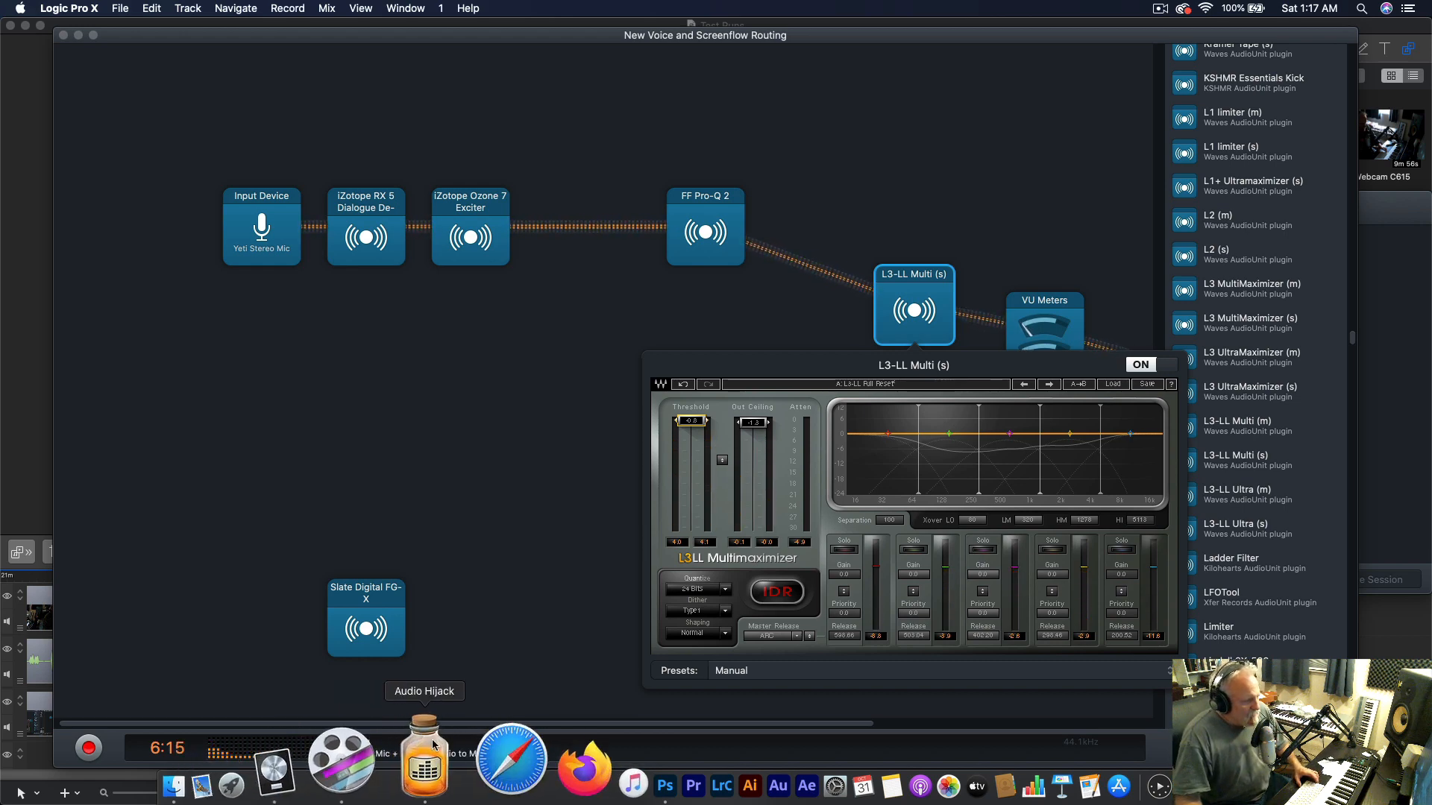
{"action": "left_click", "coordinate": [120, 8]}
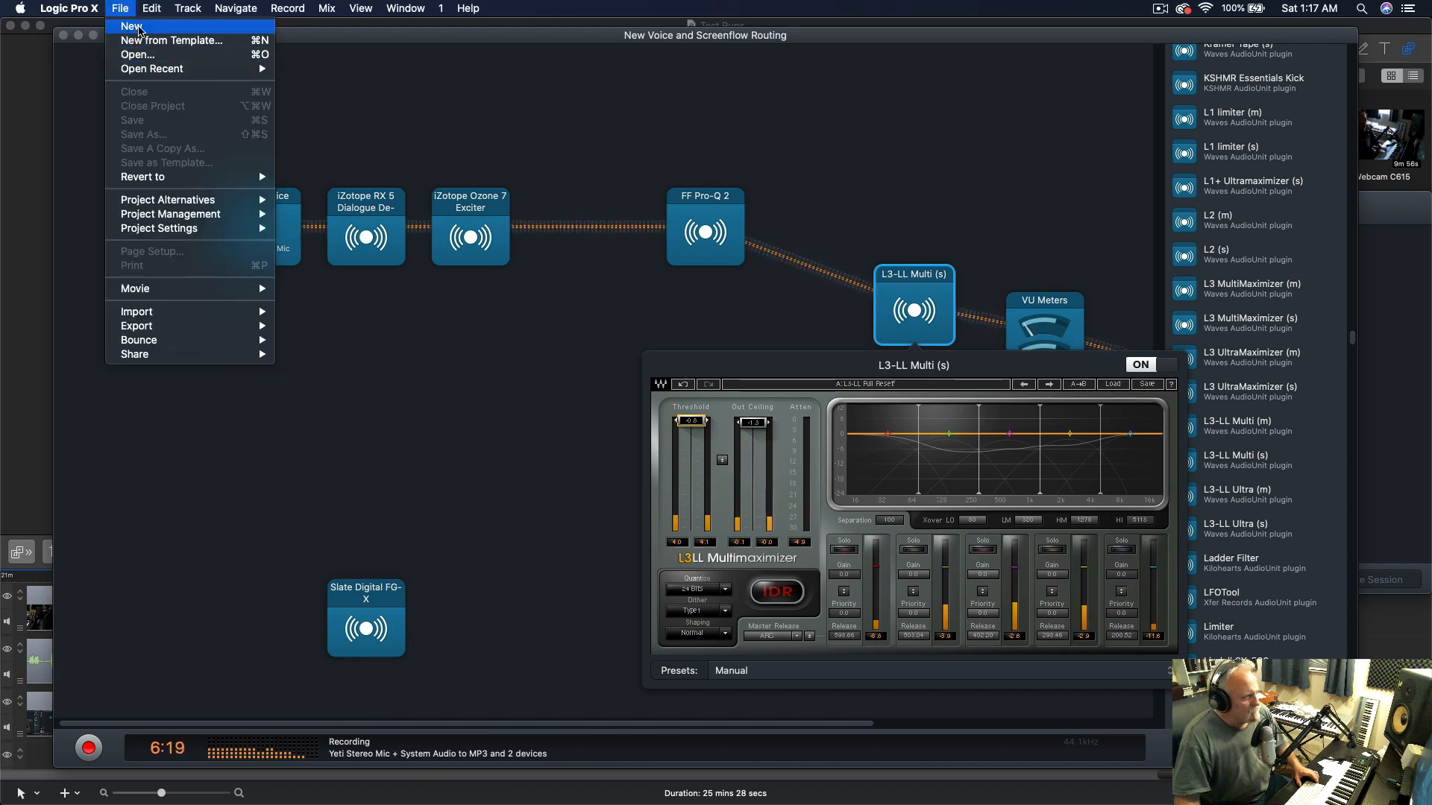
{"action": "left_click", "coordinate": [735, 244]}
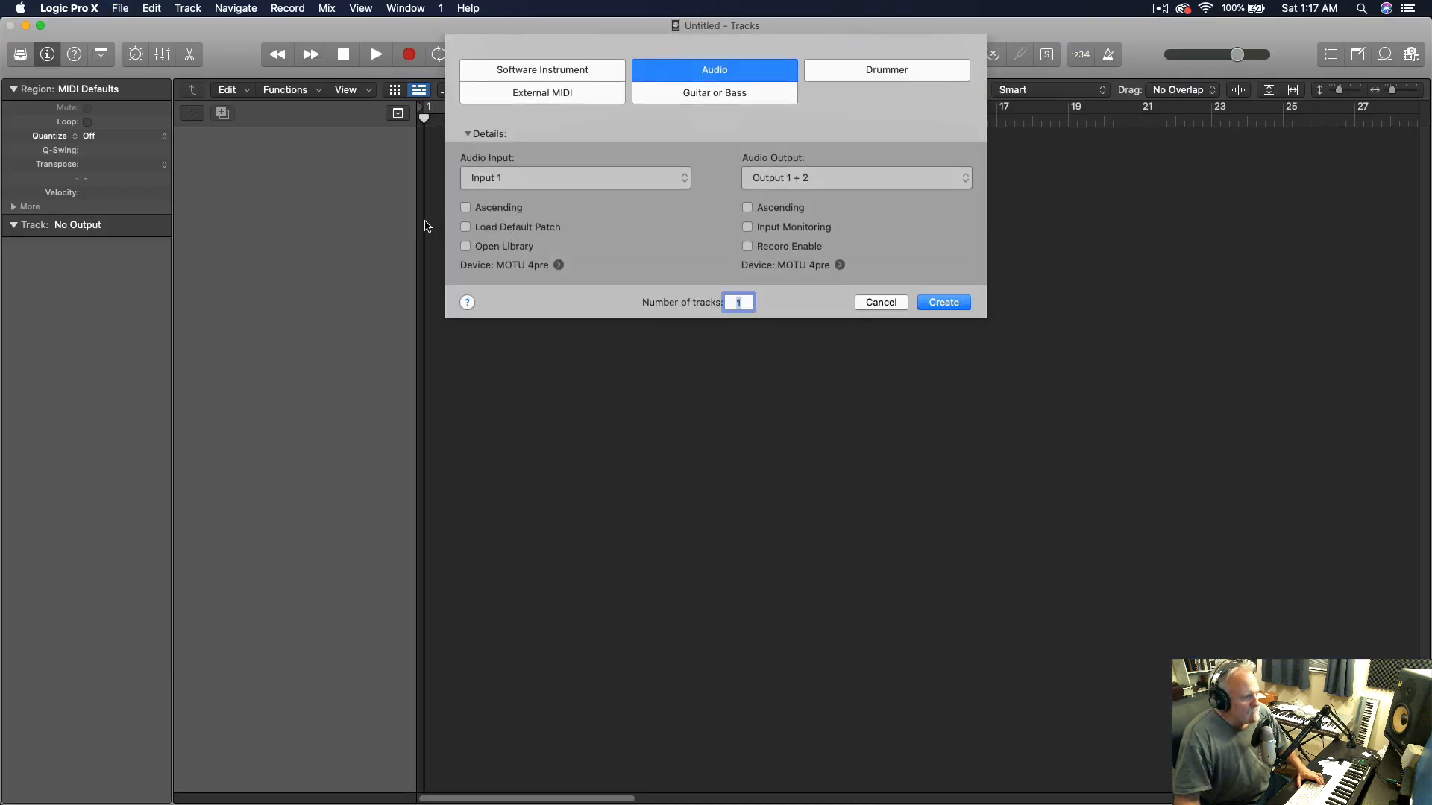
{"action": "left_click", "coordinate": [551, 75]}
{"action": "left_click", "coordinate": [941, 262]}
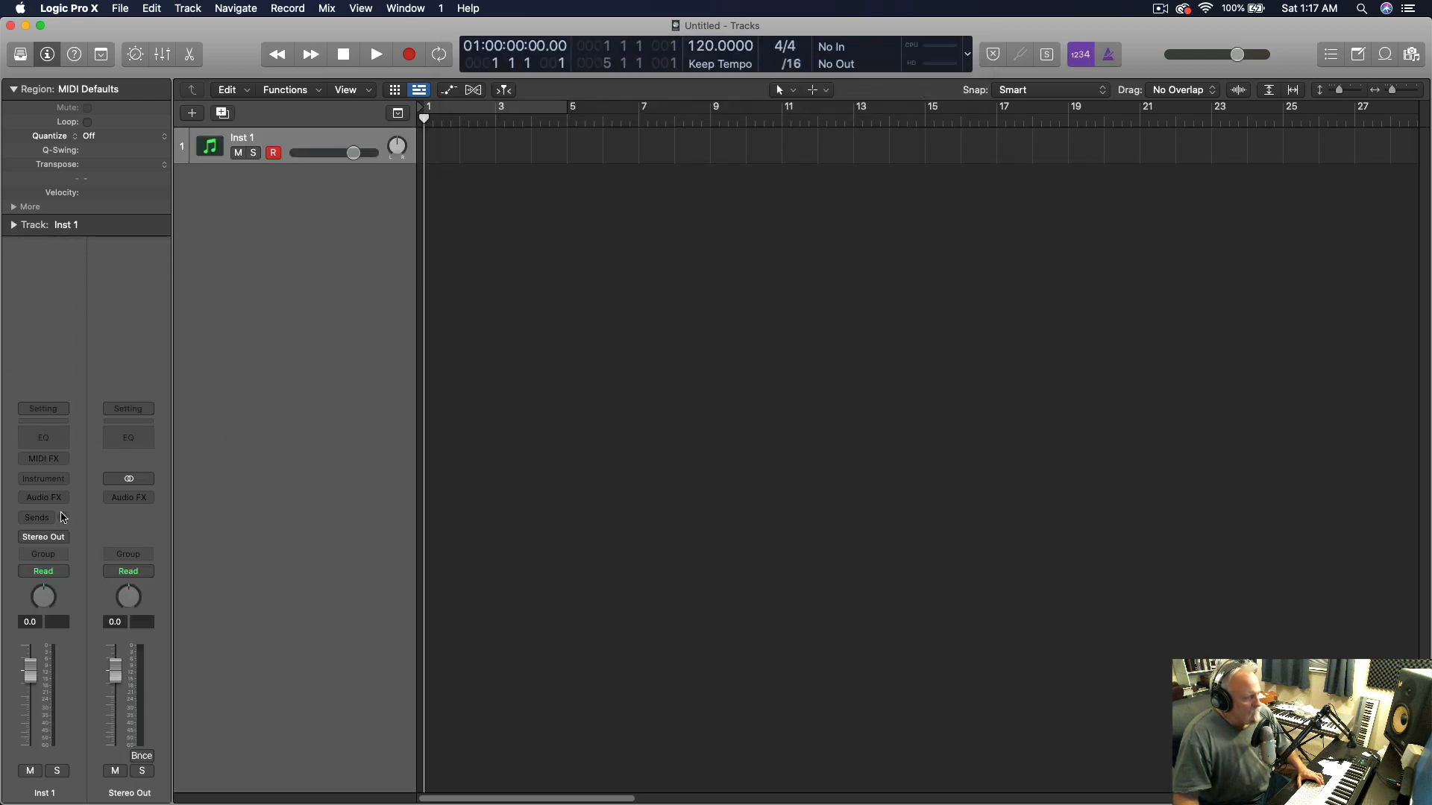
{"action": "left_click", "coordinate": [58, 483]}
{"action": "mouse_move", "coordinate": [80, 695]}
{"action": "mouse_move", "coordinate": [80, 792]}
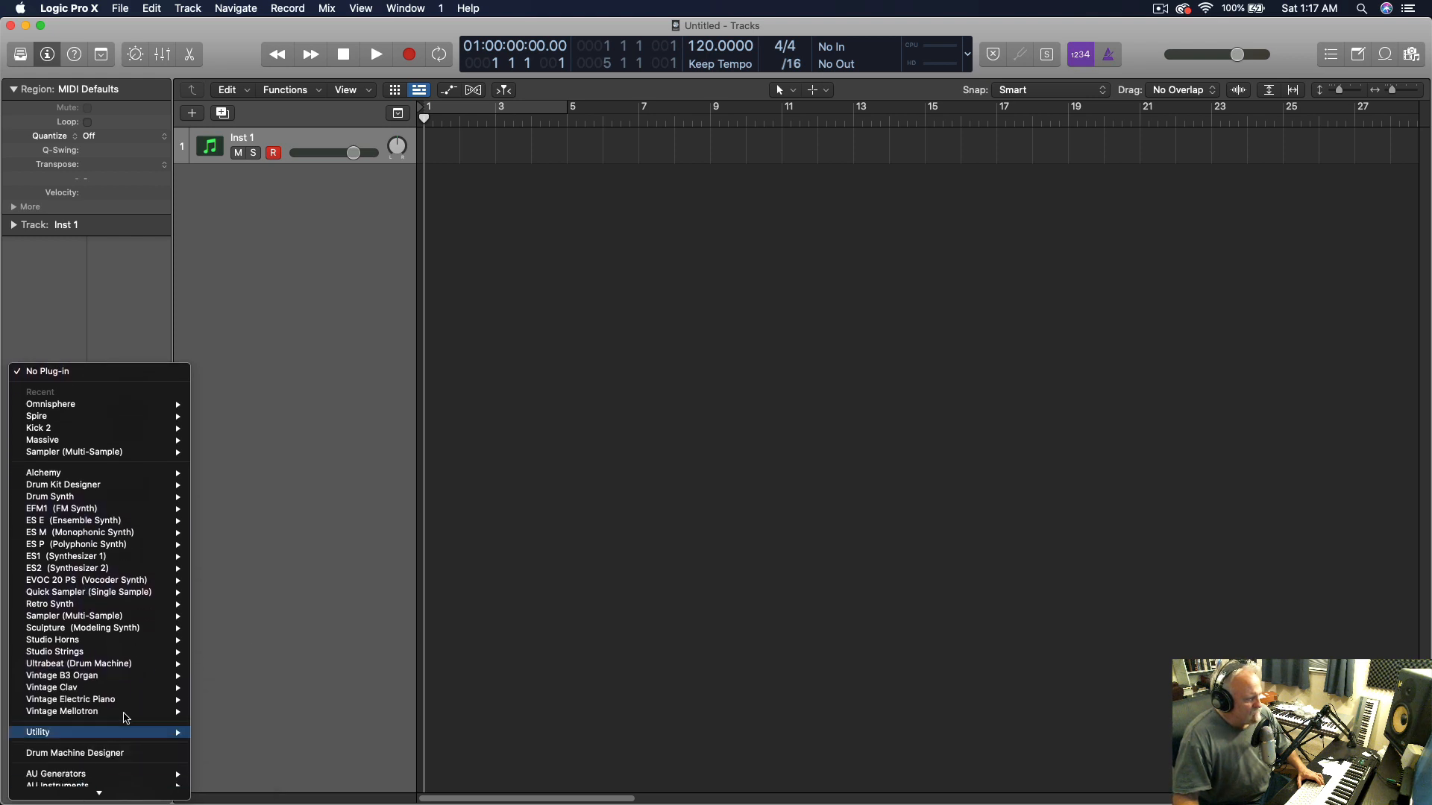
{"action": "left_click", "coordinate": [821, 277]}
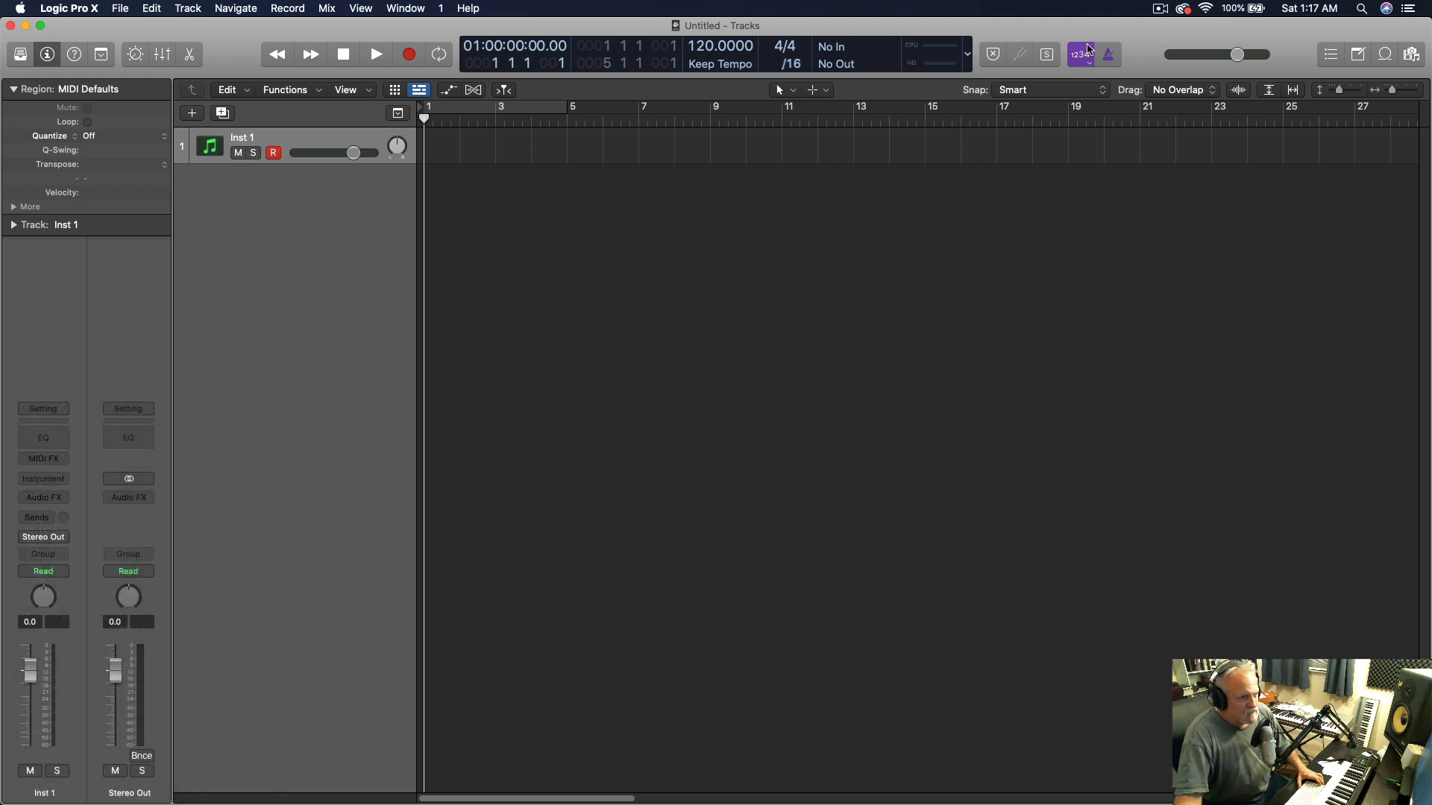
{"action": "left_click", "coordinate": [43, 479]}
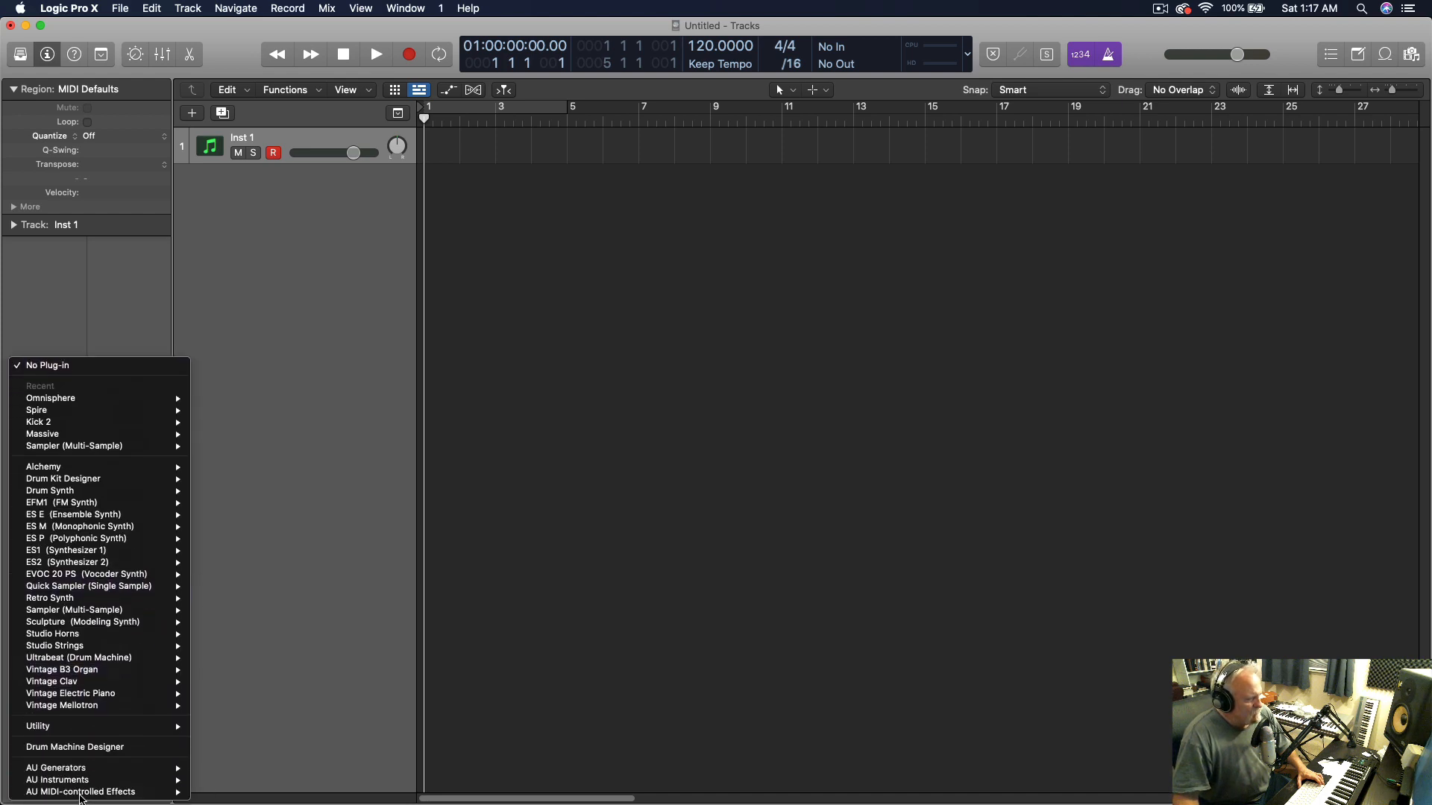
{"action": "mouse_move", "coordinate": [74, 779]}
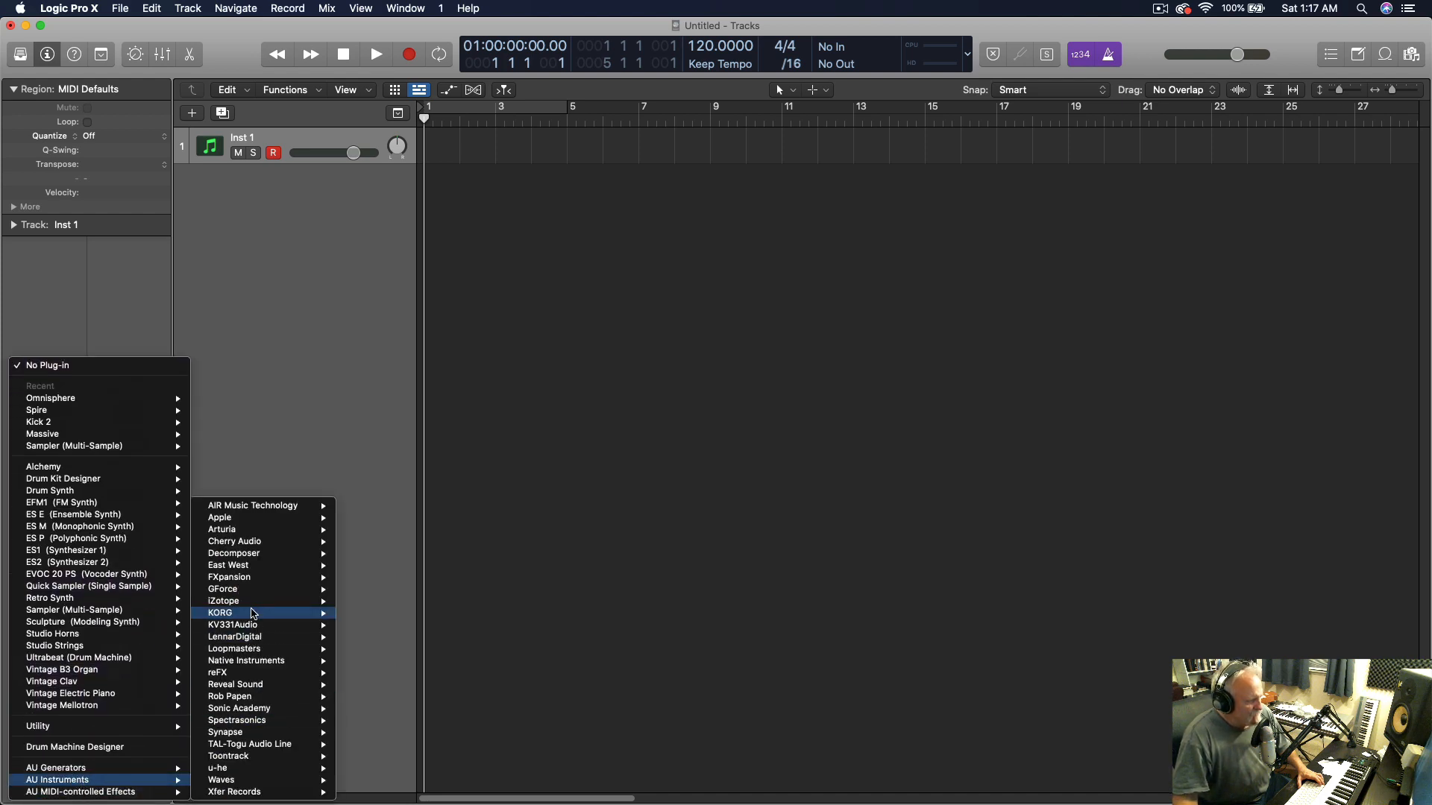
{"action": "mouse_move", "coordinate": [264, 602]}
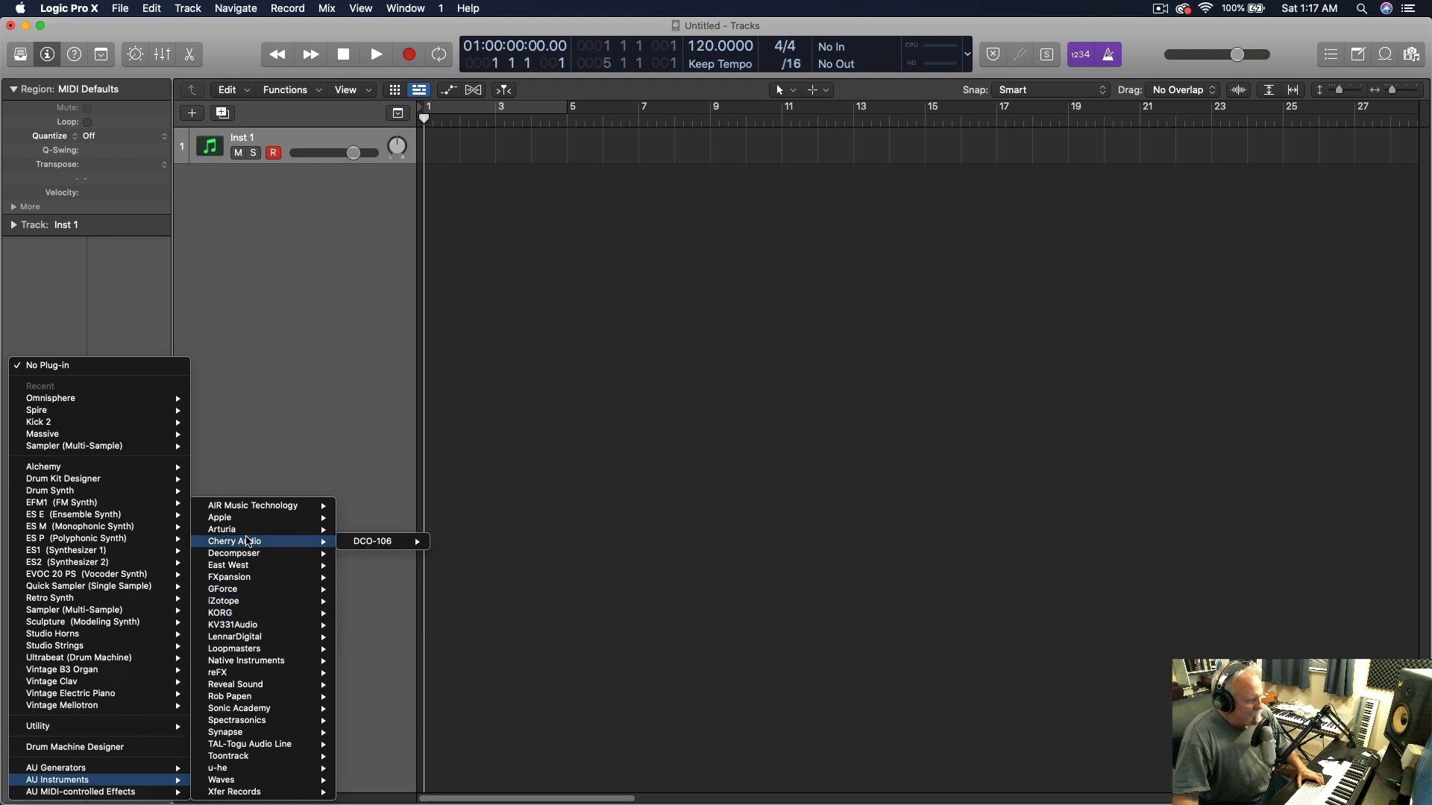
{"action": "mouse_move", "coordinate": [242, 530]}
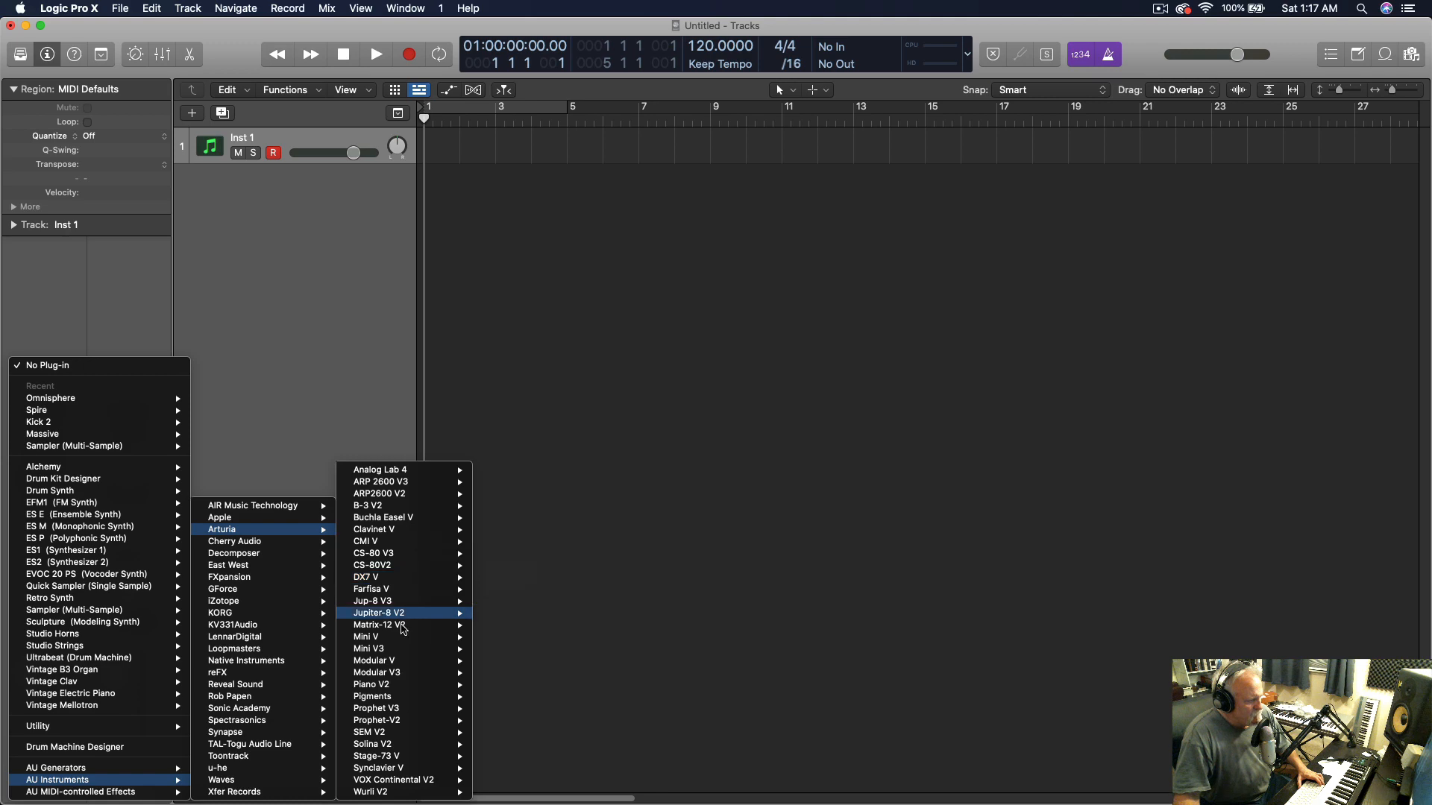
{"action": "mouse_move", "coordinate": [403, 650]}
{"action": "left_click", "coordinate": [503, 639]}
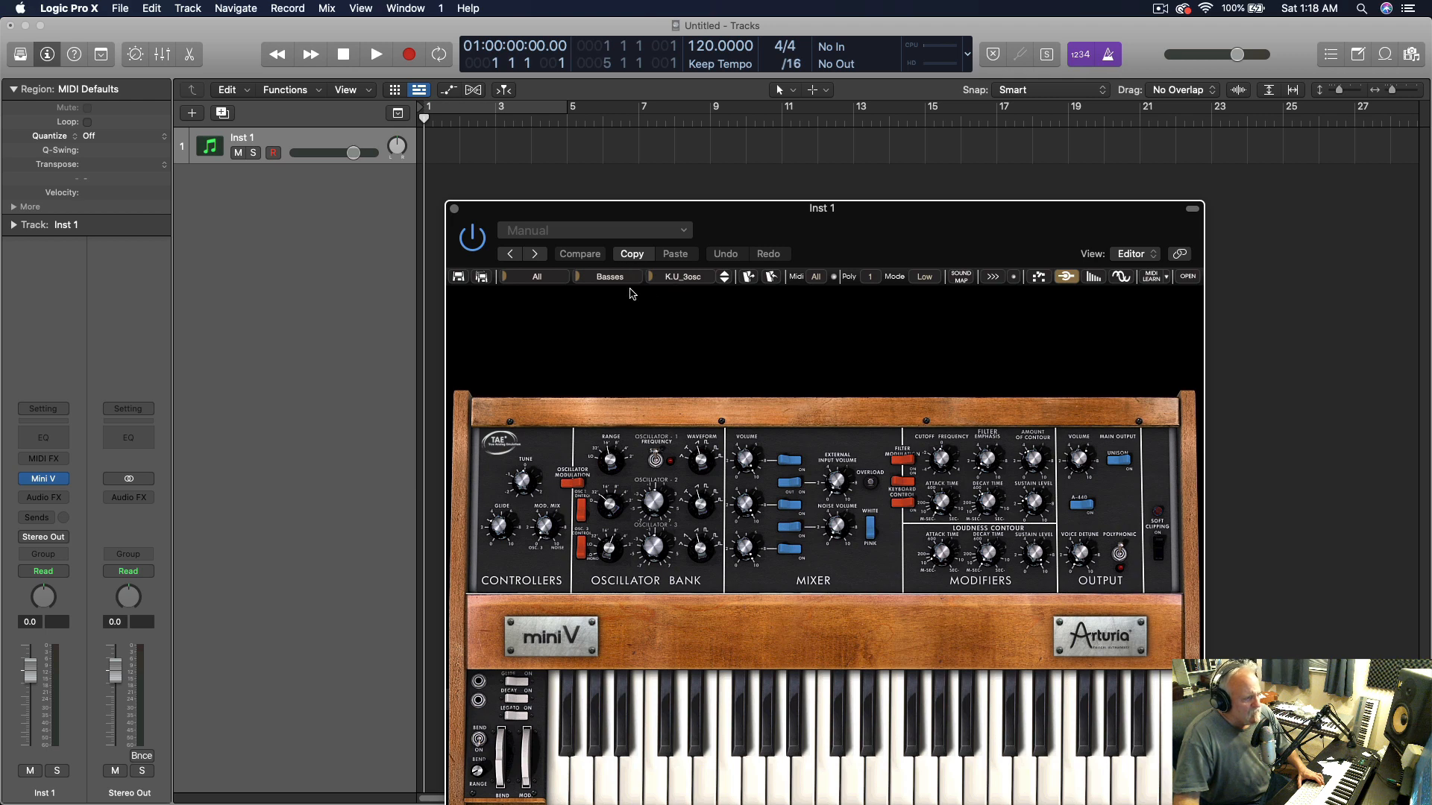
Audition Mini V presets in the Basses category and settle on CD_Club-T
{"action": "double_click", "coordinate": [687, 275]}
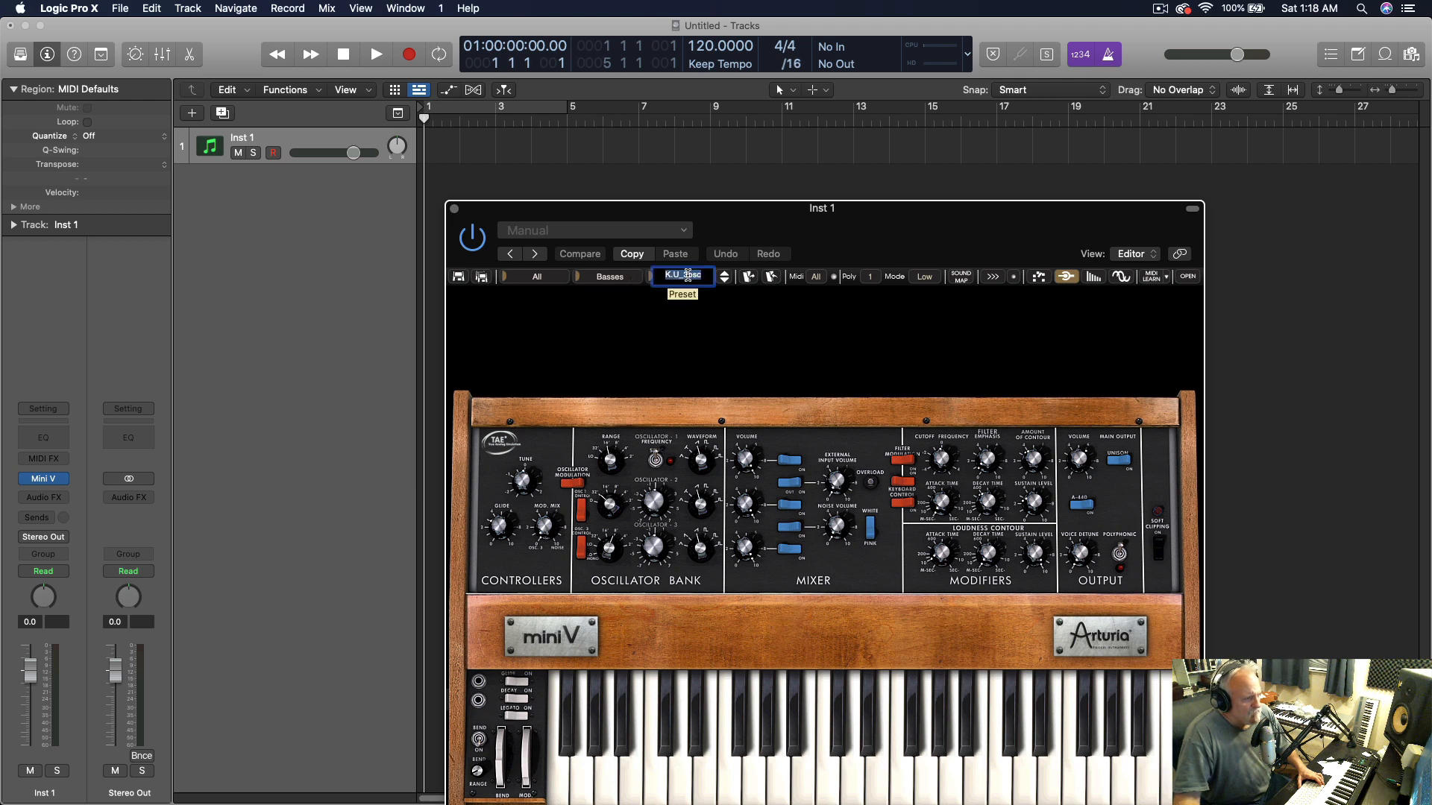
{"action": "left_click", "coordinate": [725, 280]}
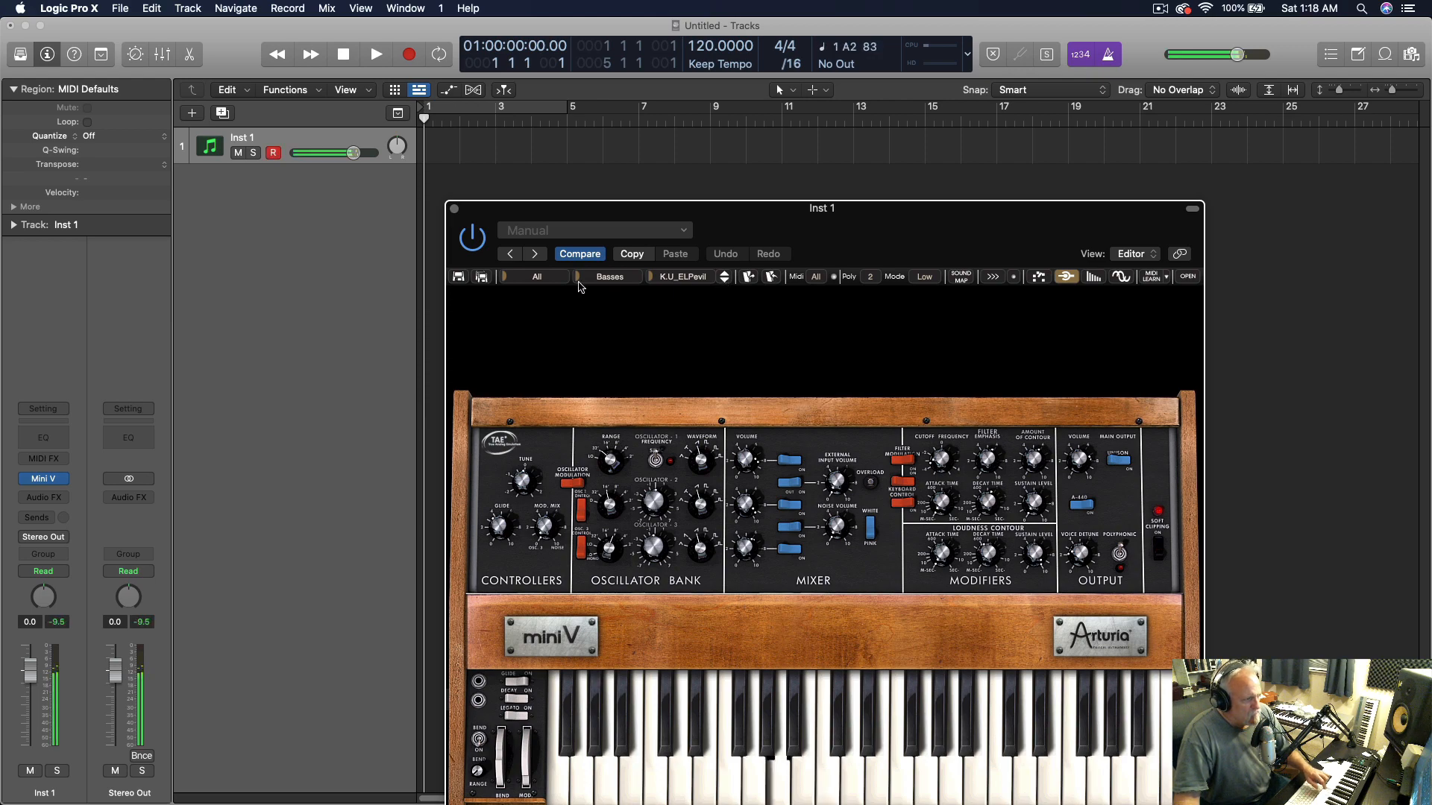
{"action": "double_click", "coordinate": [609, 277]}
{"action": "left_click", "coordinate": [651, 279]}
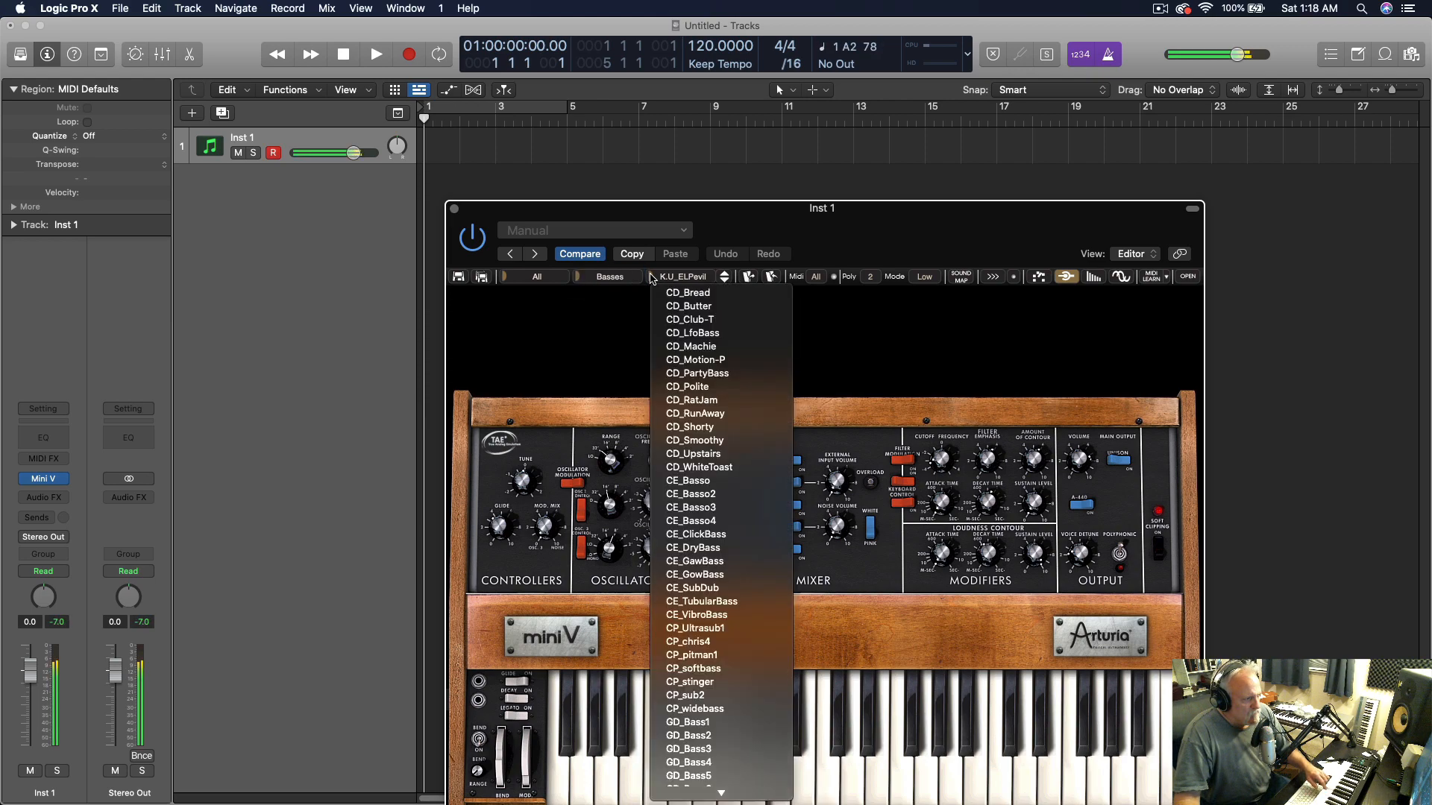
{"action": "left_click", "coordinate": [695, 305]}
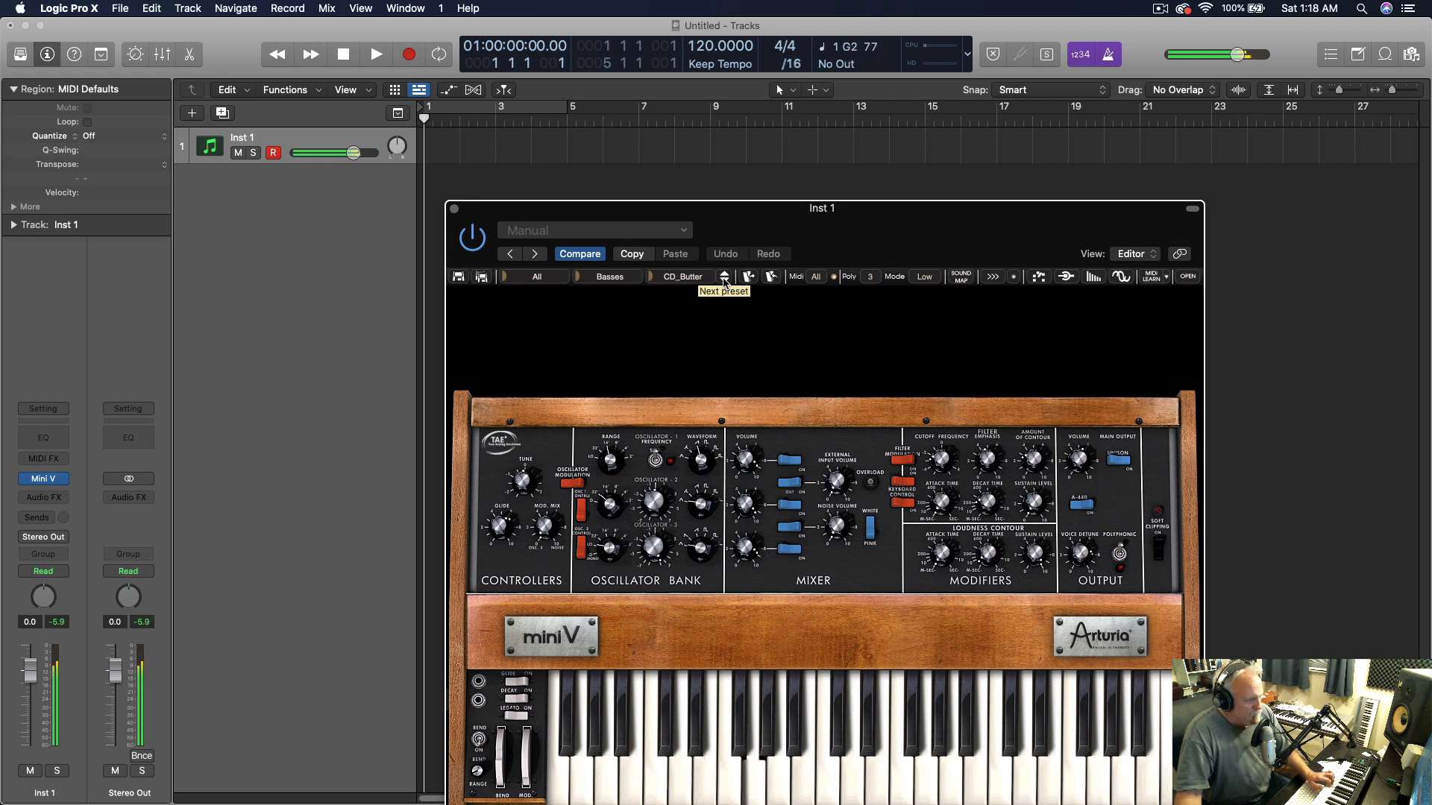
{"action": "left_click", "coordinate": [724, 283]}
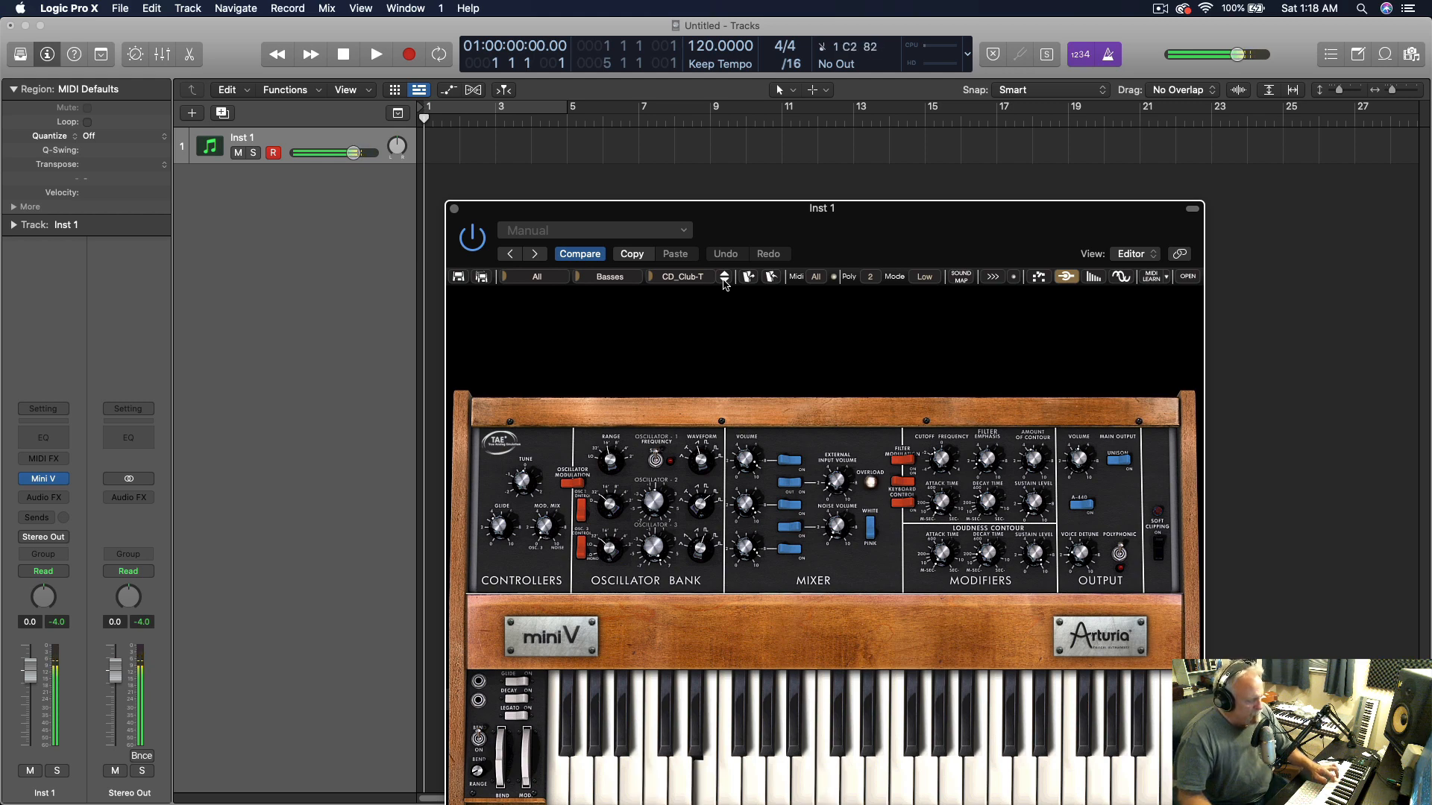
Record a two-bar offbeat bass line on Inst 1, then show it in the Piano Roll with the Mini V window closed
{"action": "key", "text": "r"}
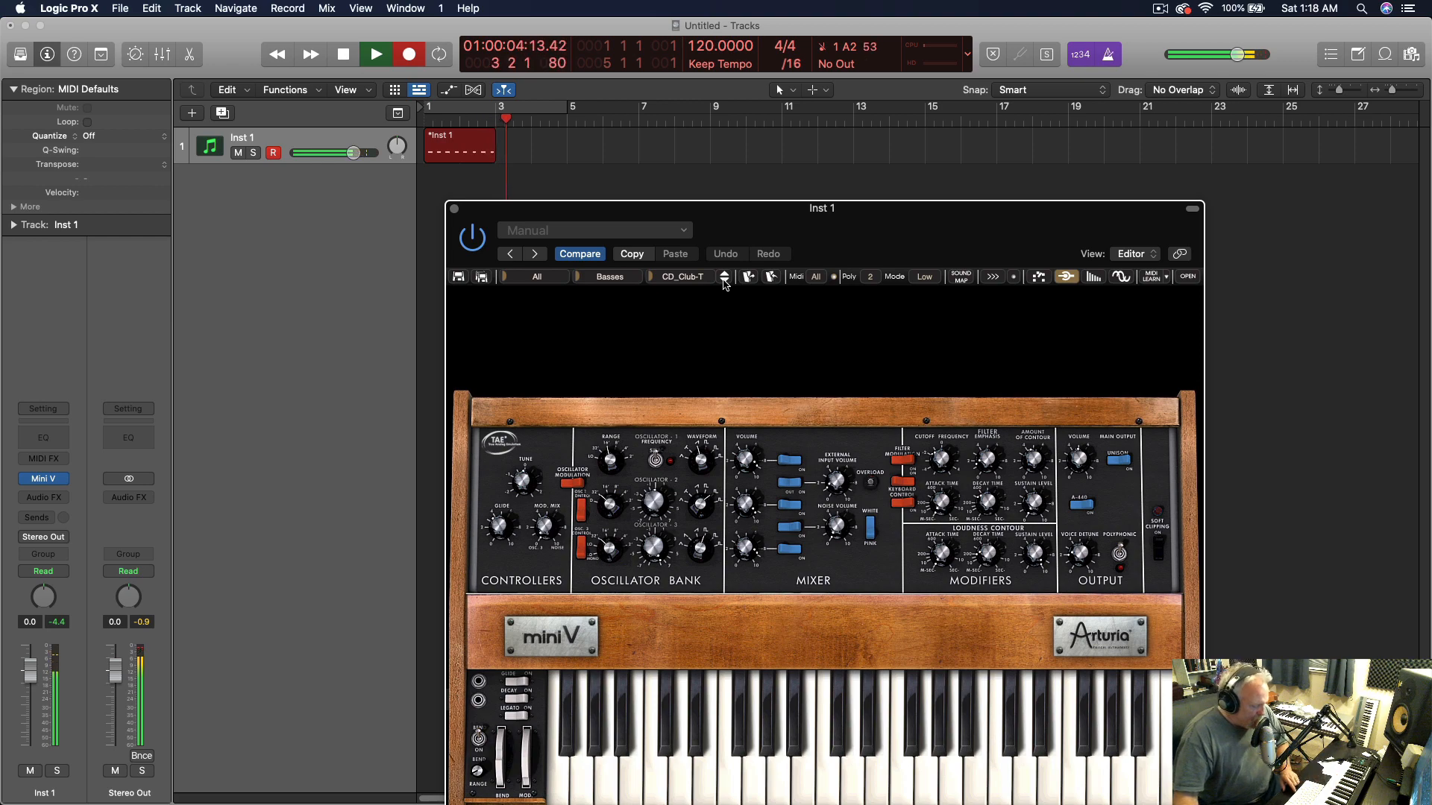
{"action": "key", "text": "space"}
{"action": "key", "text": "e"}
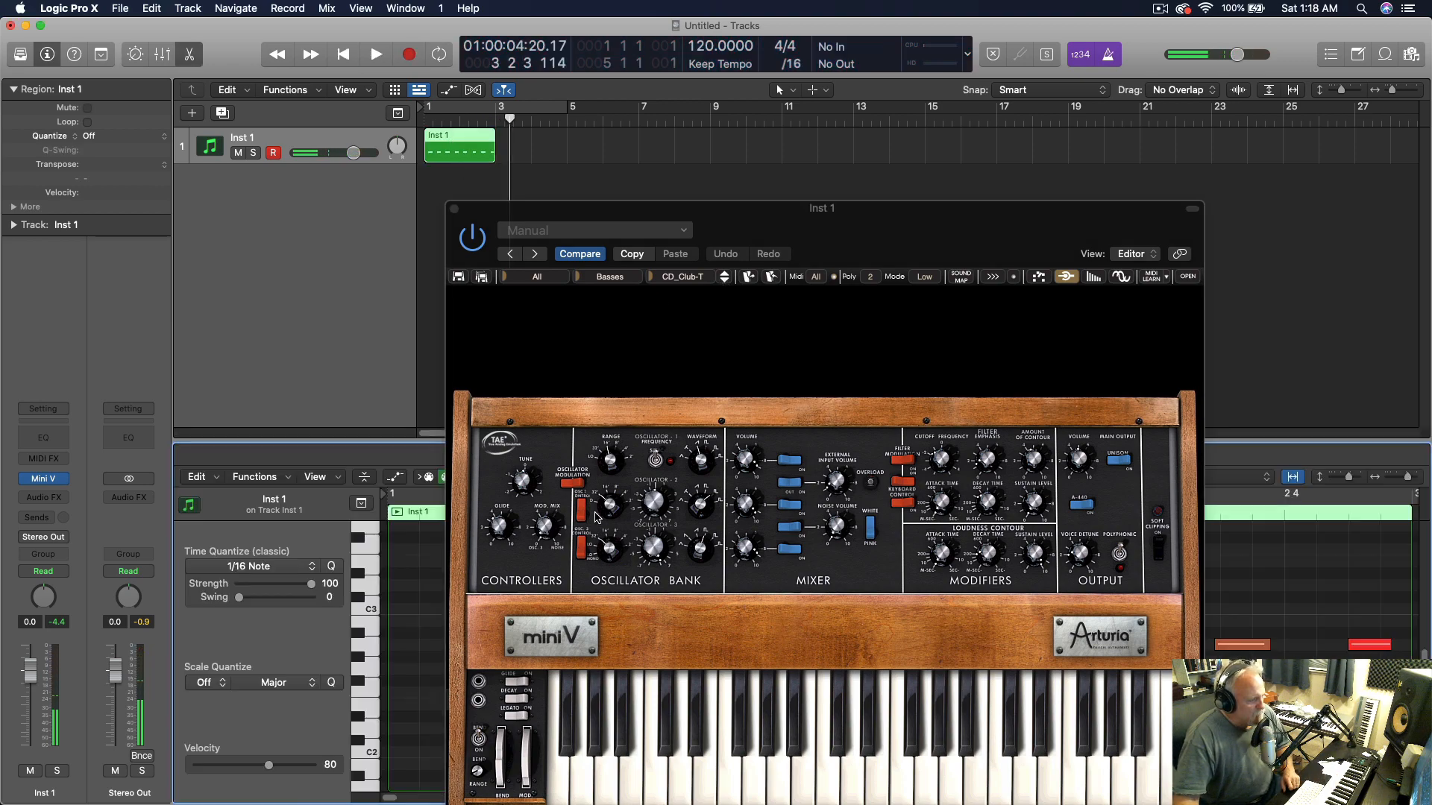
{"action": "left_click", "coordinate": [454, 209]}
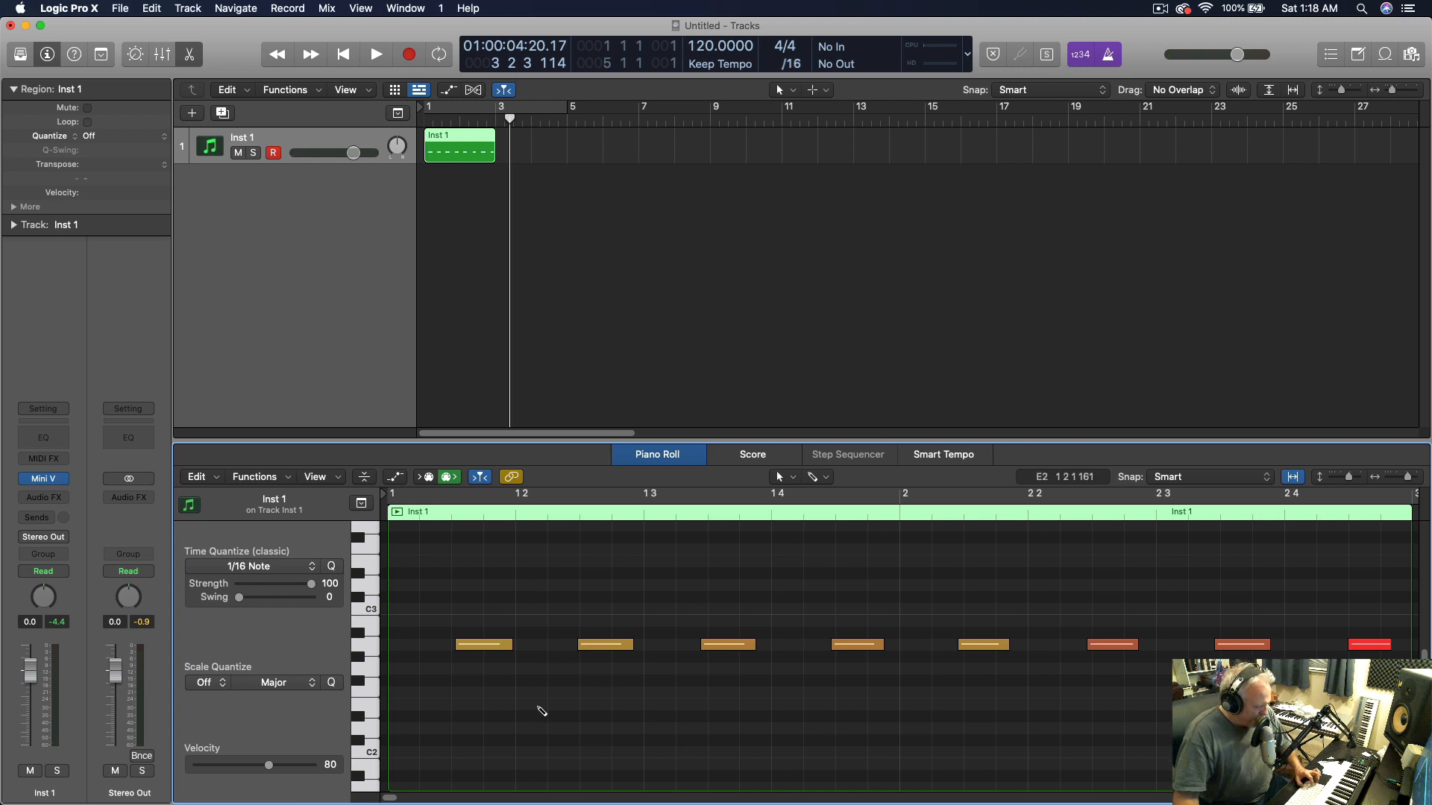
Quantize all the bass notes to 1/16 and play the region from the start of the project
{"action": "key", "text": "super+a"}
{"action": "key", "text": "q"}
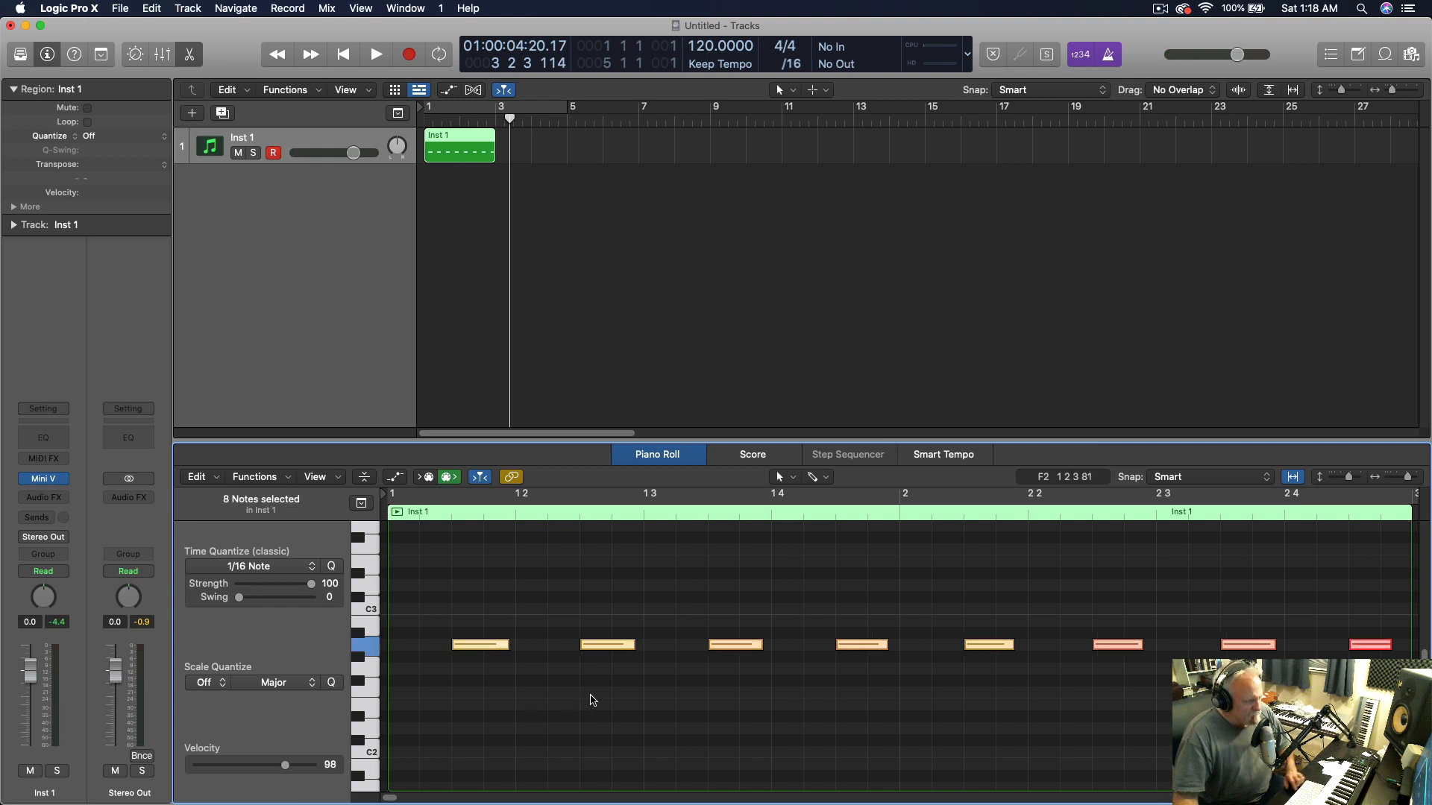
{"action": "key", "text": "Return"}
{"action": "key", "text": "space"}
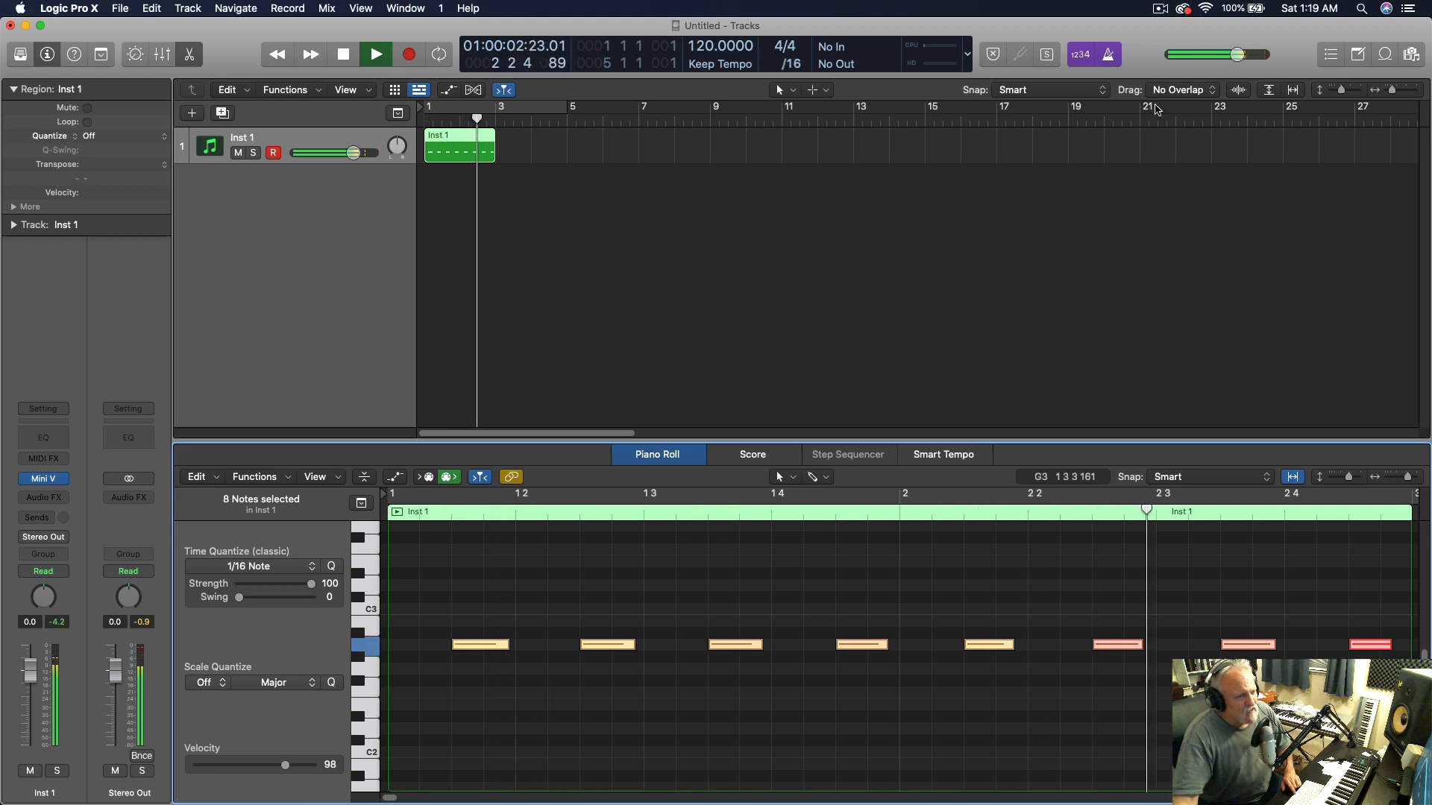
{"action": "key", "text": "space"}
Turn off the metronome and loop the bass region up to bar 5
{"action": "left_click", "coordinate": [1108, 55]}
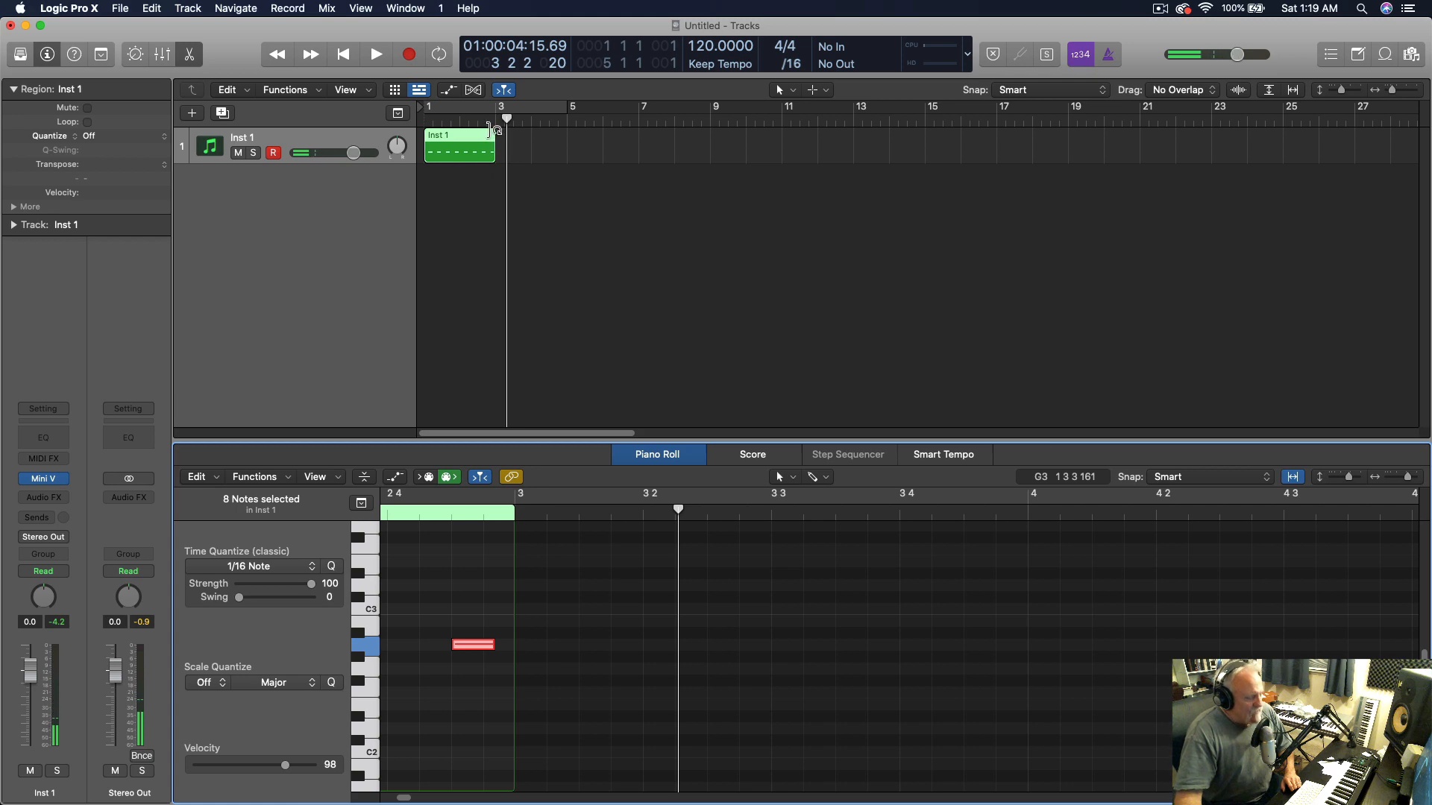
{"action": "left_click_drag", "start_coordinate": [496, 131], "coordinate": [566, 136]}
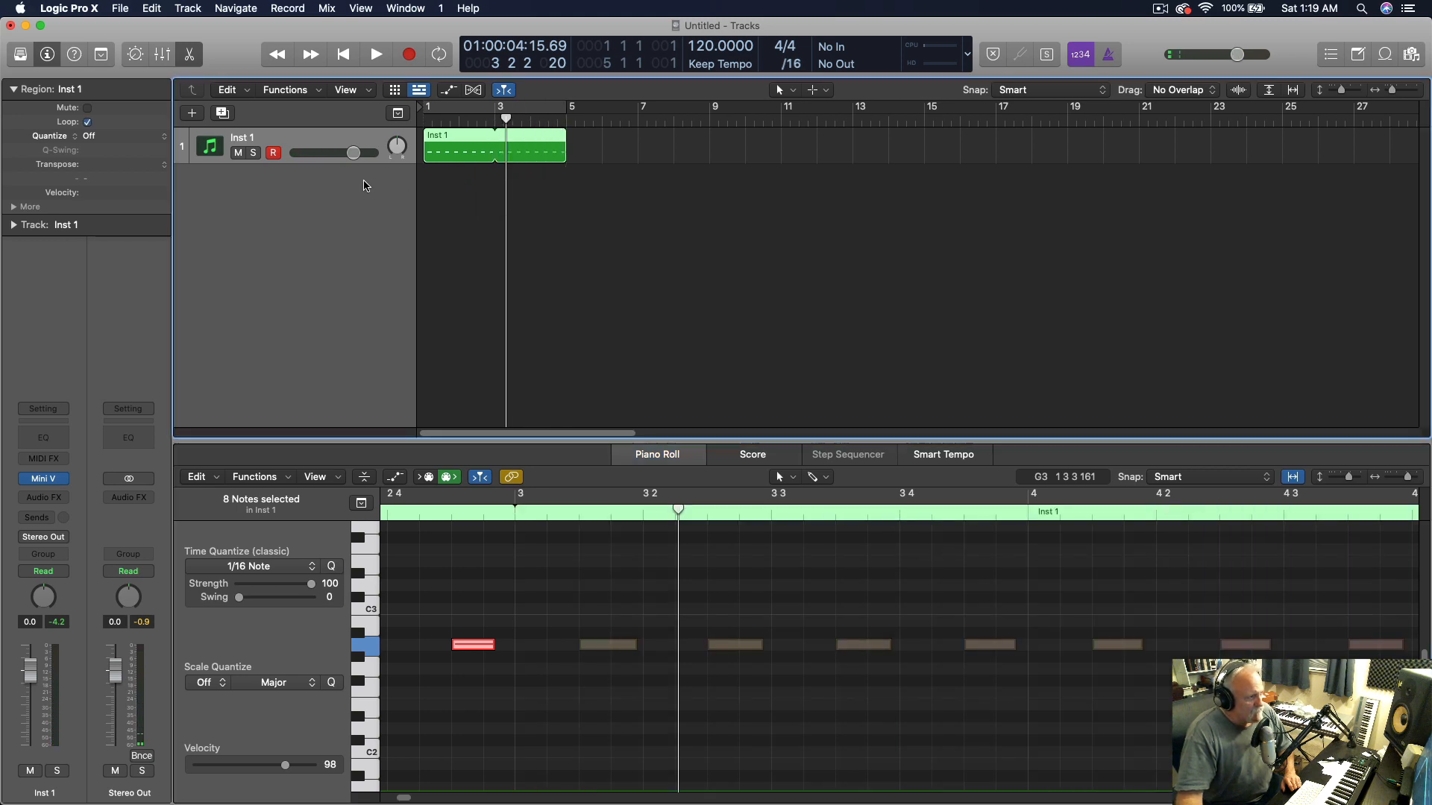
Add a second software instrument track and load Sonic Academy's Kick 2 in stereo on it
{"action": "double_click", "coordinate": [334, 181]}
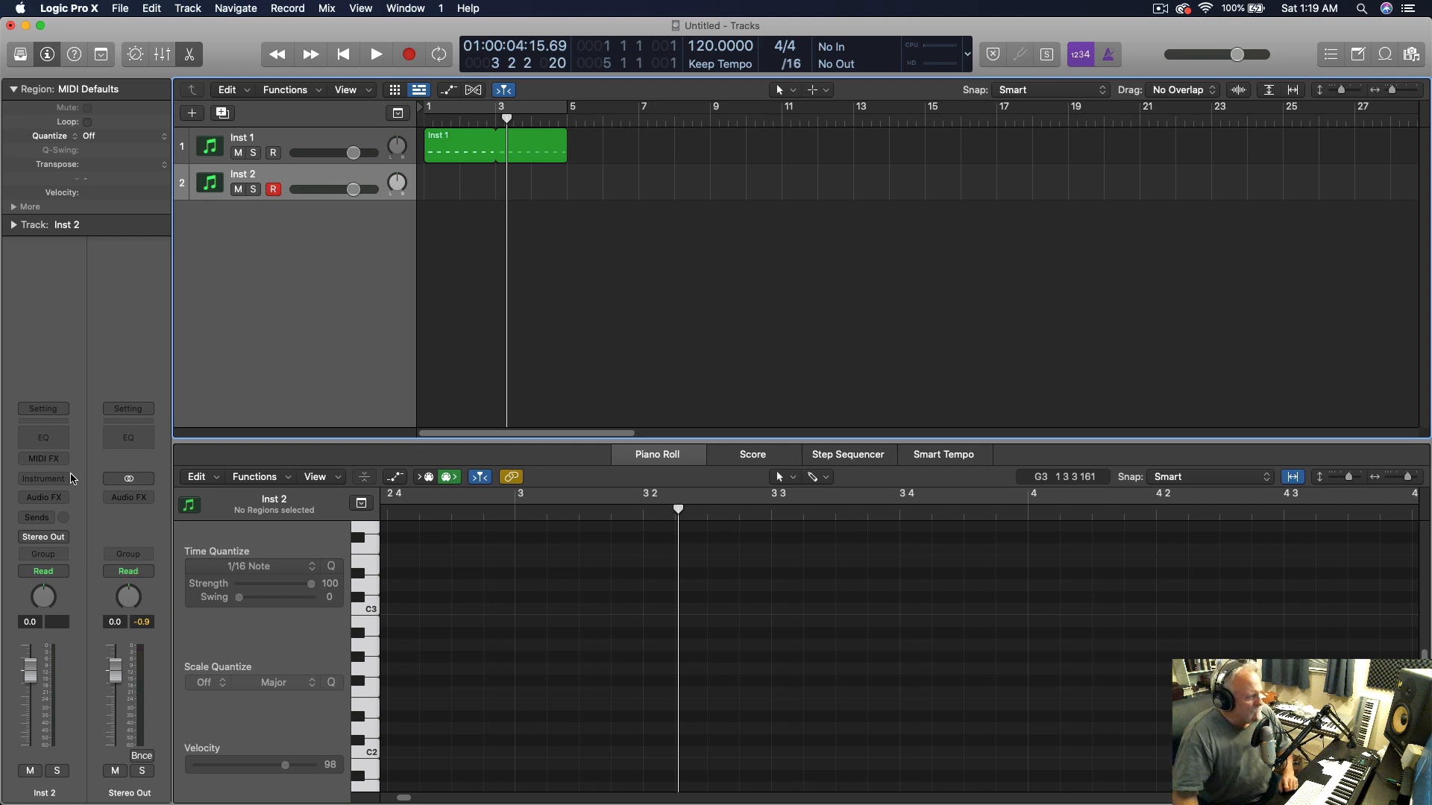
{"action": "left_click", "coordinate": [43, 479]}
{"action": "mouse_move", "coordinate": [67, 786]}
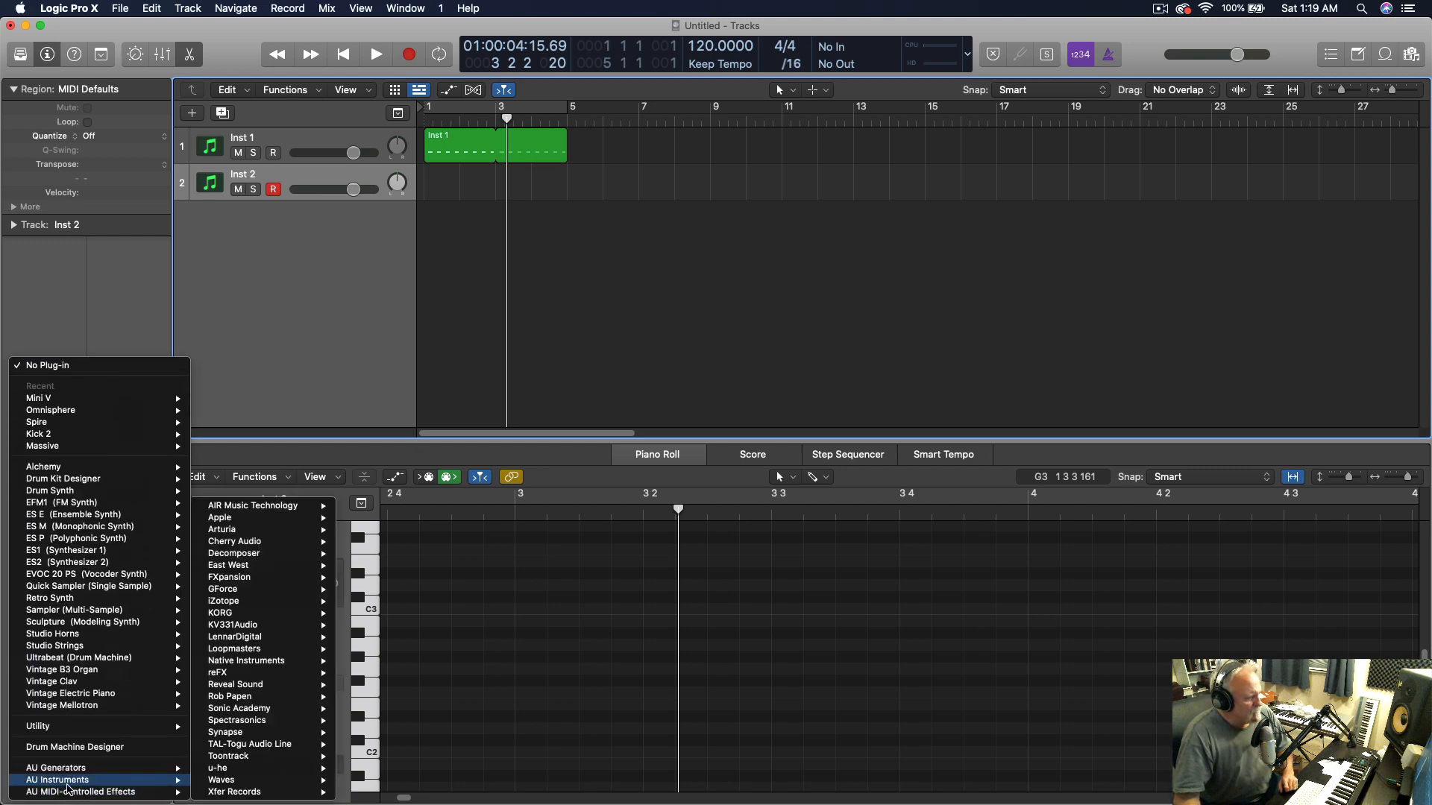
{"action": "mouse_move", "coordinate": [252, 724]}
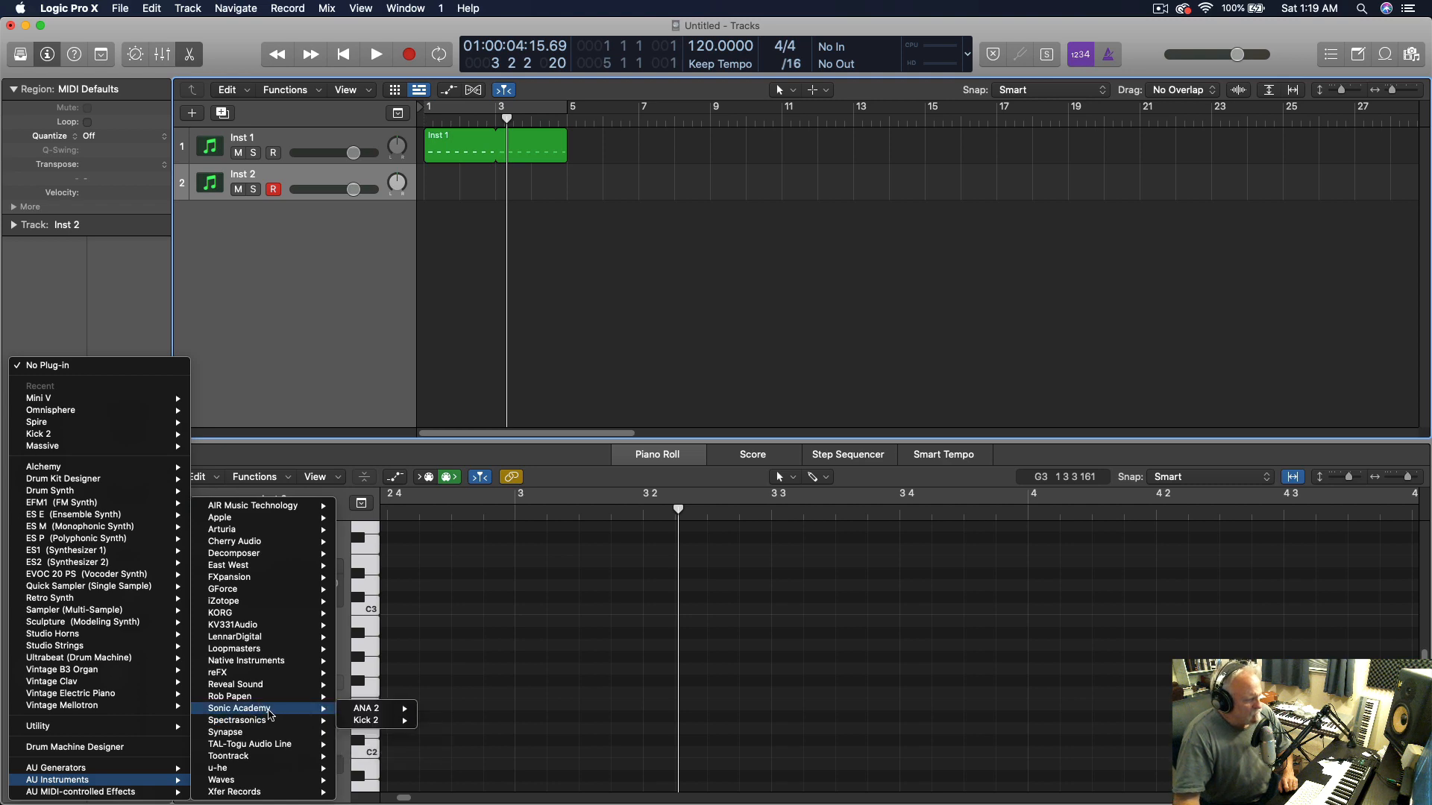
{"action": "mouse_move", "coordinate": [384, 721]}
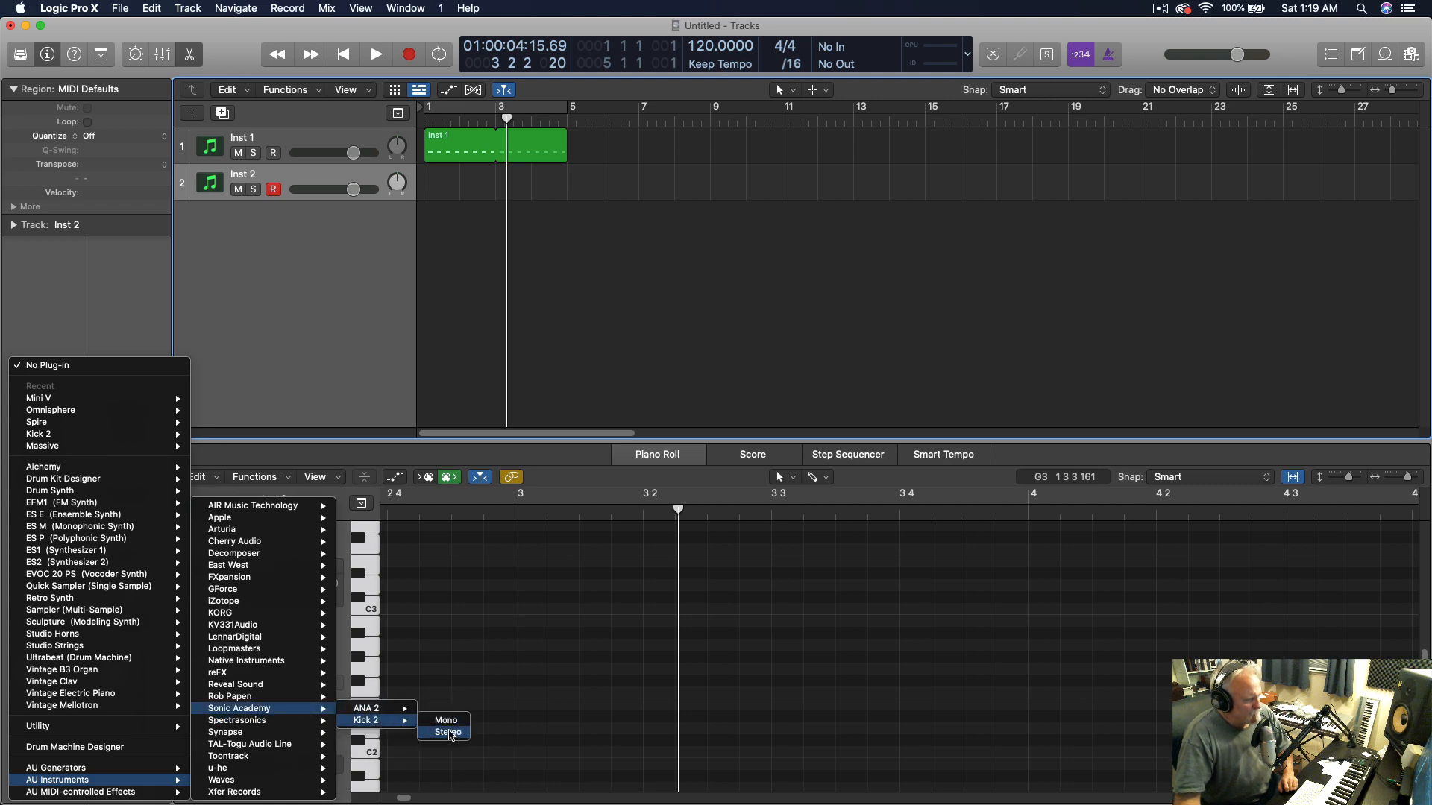
{"action": "left_click", "coordinate": [447, 721]}
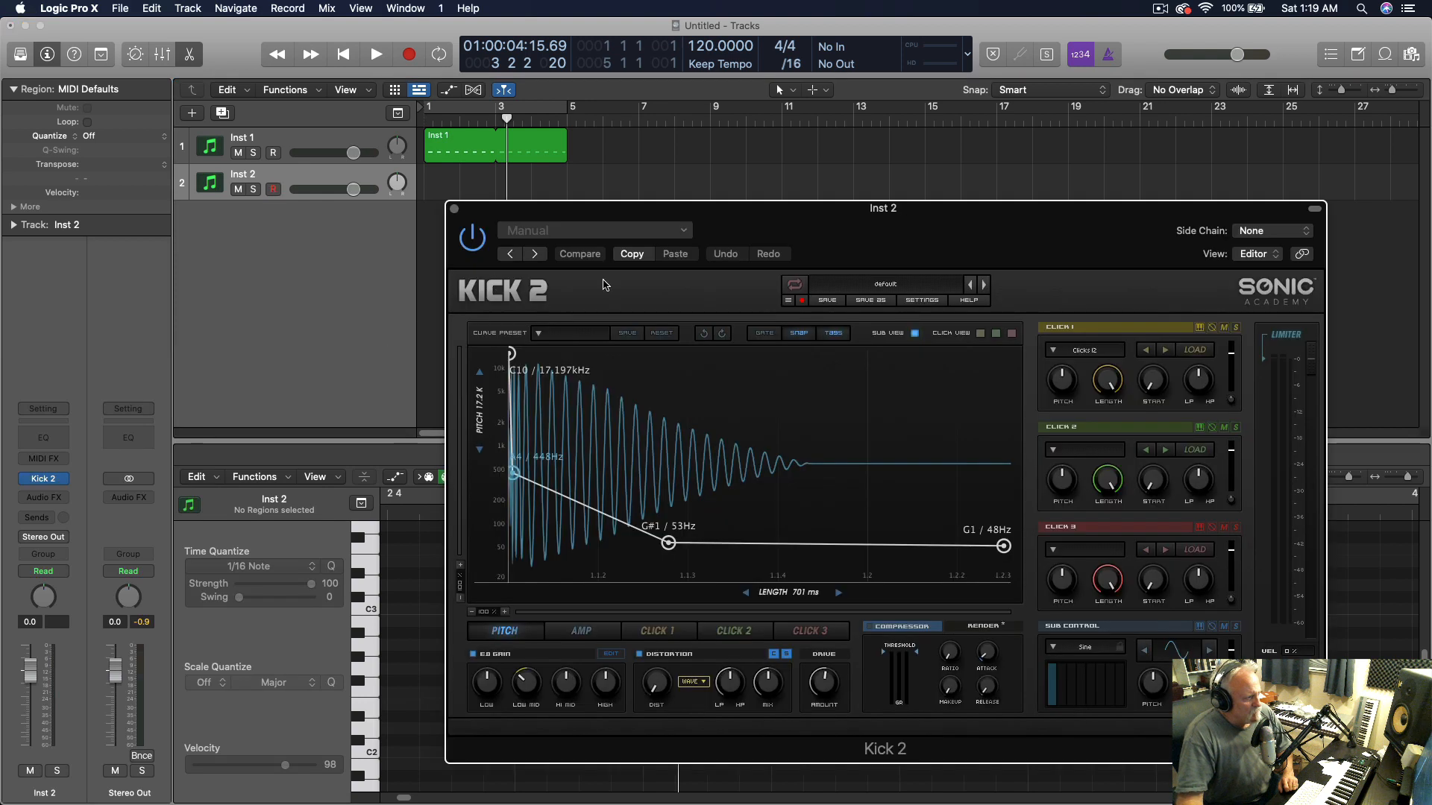
Load the factory preset Anger Management 01 from the House category in Kick 2
{"action": "left_click", "coordinate": [603, 236]}
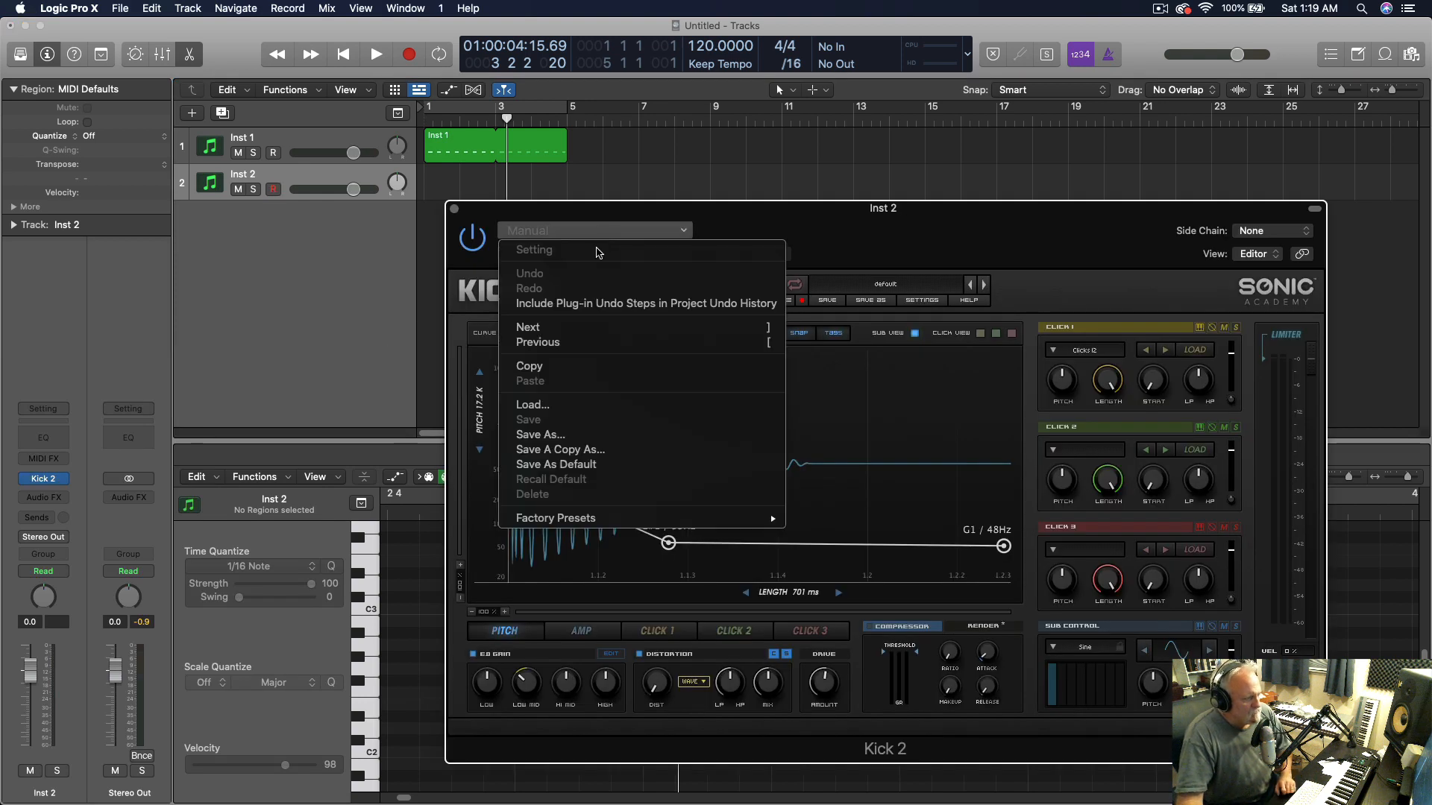
{"action": "mouse_move", "coordinate": [595, 520]}
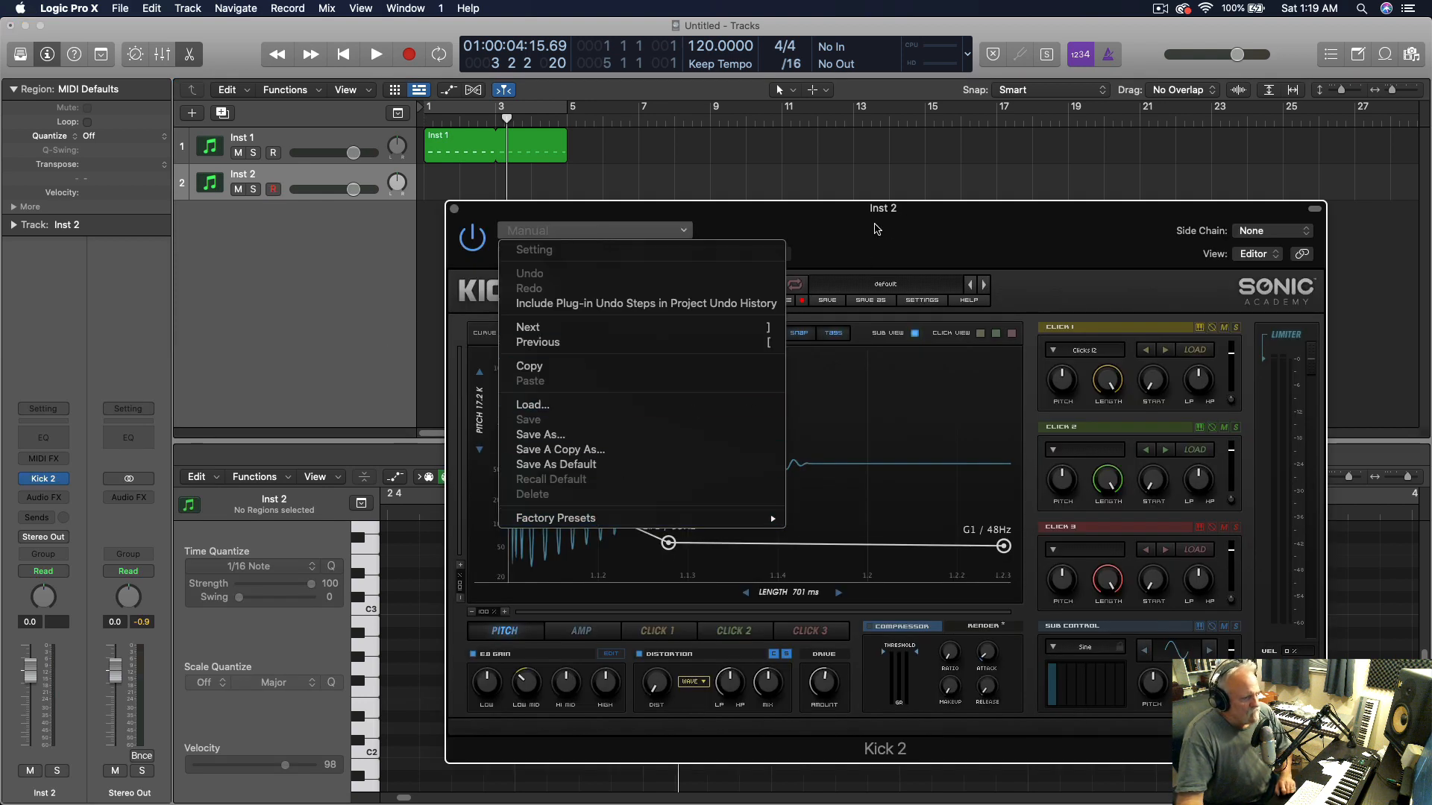
{"action": "left_click", "coordinate": [877, 229]}
{"action": "left_click", "coordinate": [884, 286]}
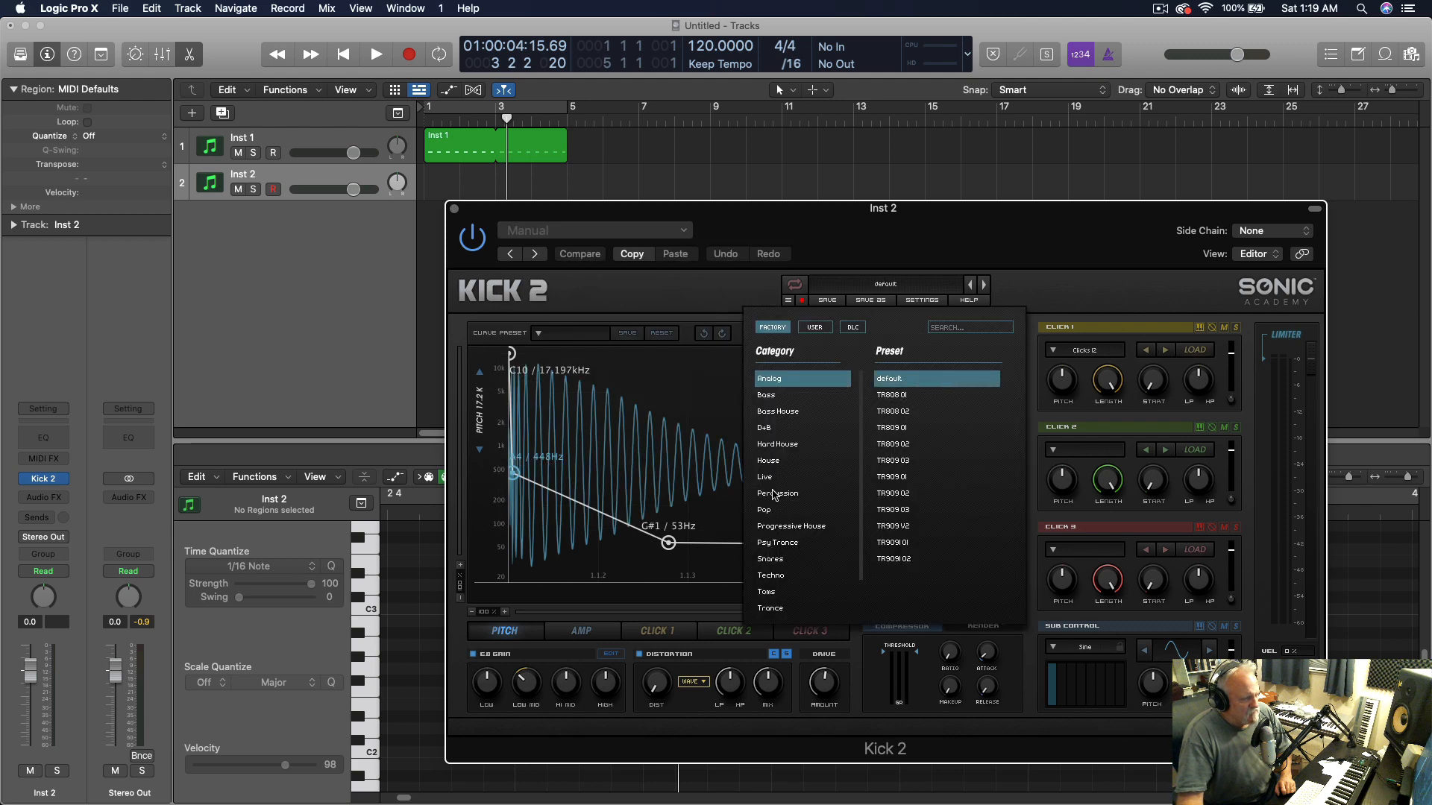
{"action": "left_click", "coordinate": [775, 467]}
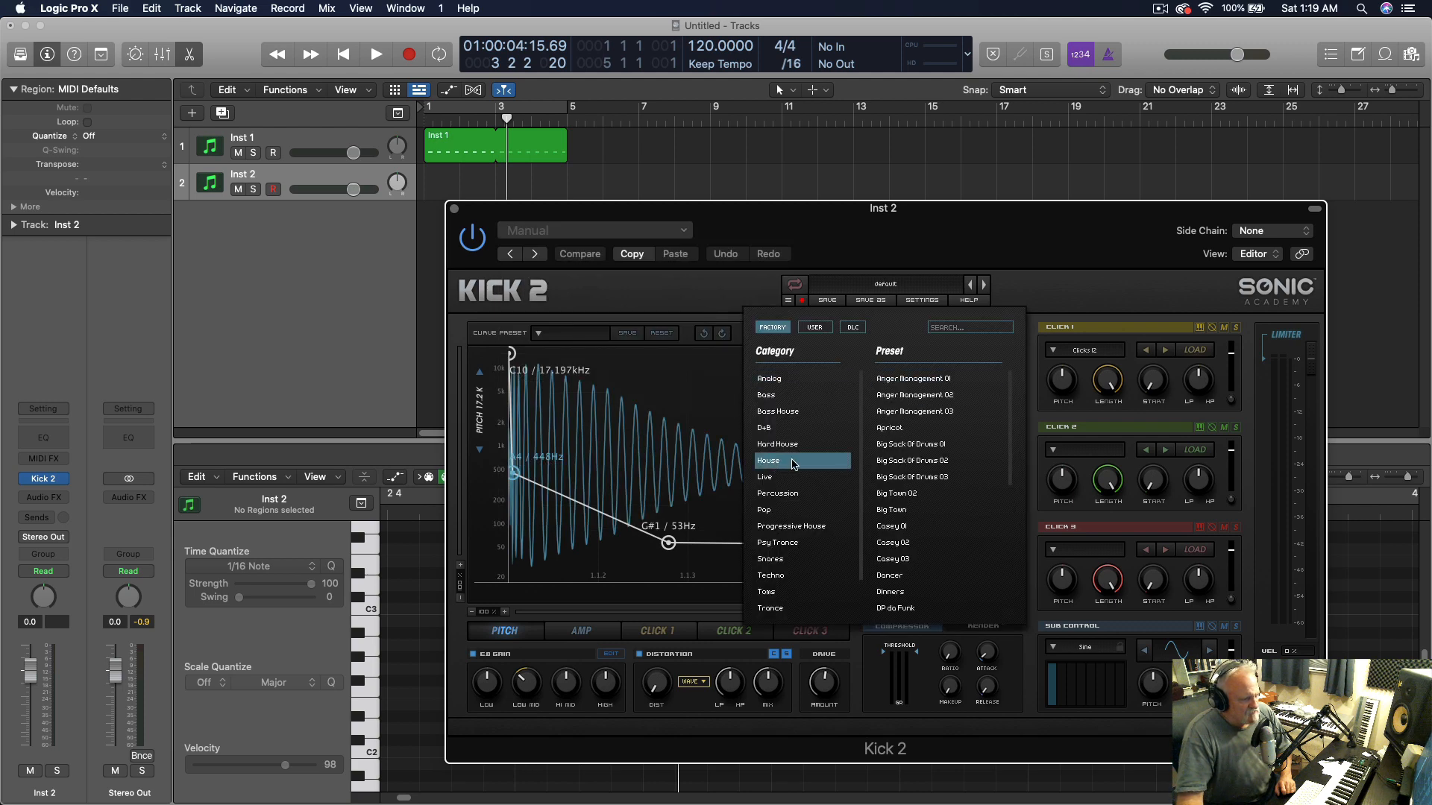
{"action": "left_click", "coordinate": [906, 379]}
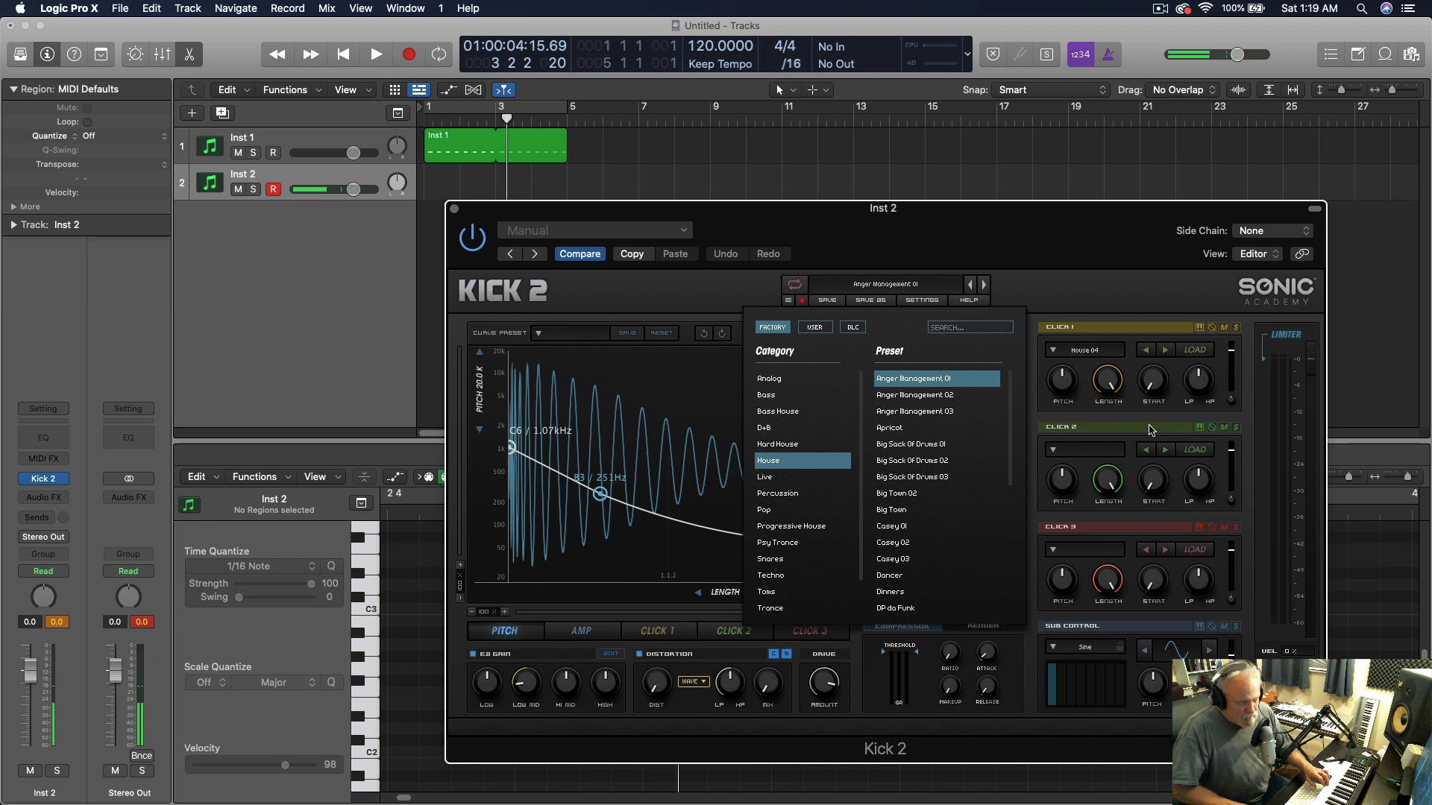
Record a two-bar kick pattern on Inst 2 from the project start, then hide the plug-in window
{"action": "left_click", "coordinate": [834, 185]}
{"action": "key", "text": "Return"}
{"action": "key", "text": "r"}
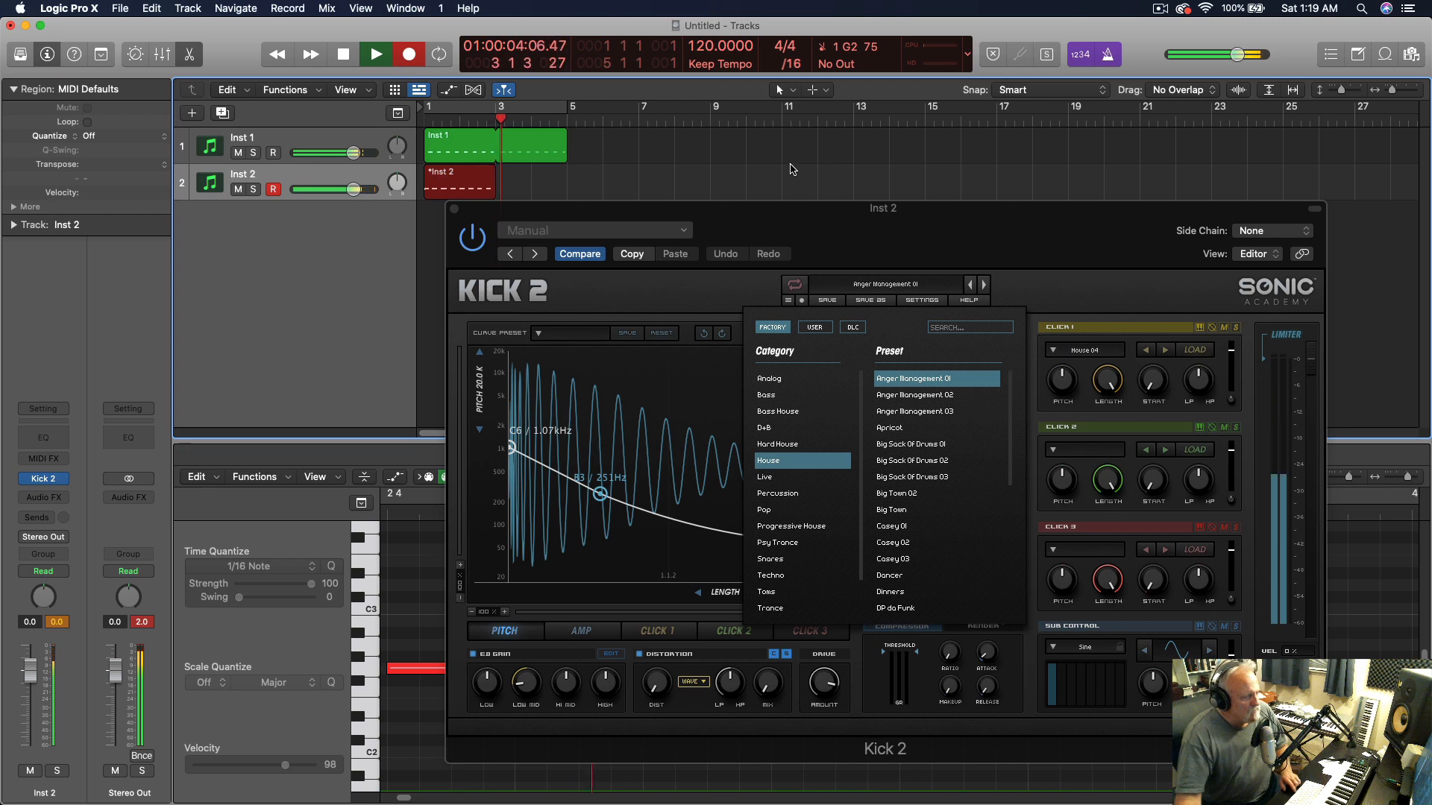
{"action": "key", "text": "space"}
{"action": "key", "text": "v"}
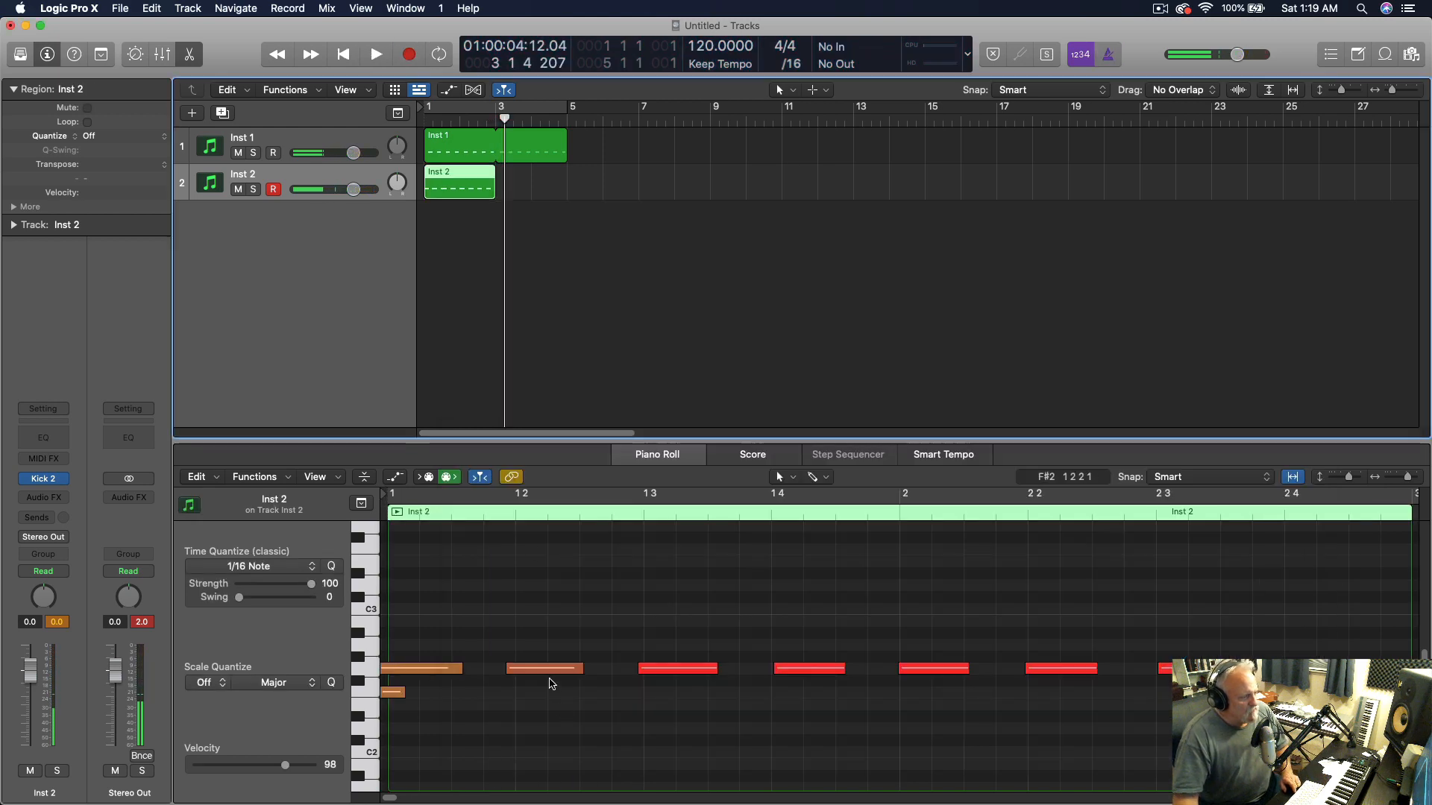
Delete the stray F2 note from the kick region and quantize all remaining notes to 1/16
{"action": "left_click", "coordinate": [393, 693]}
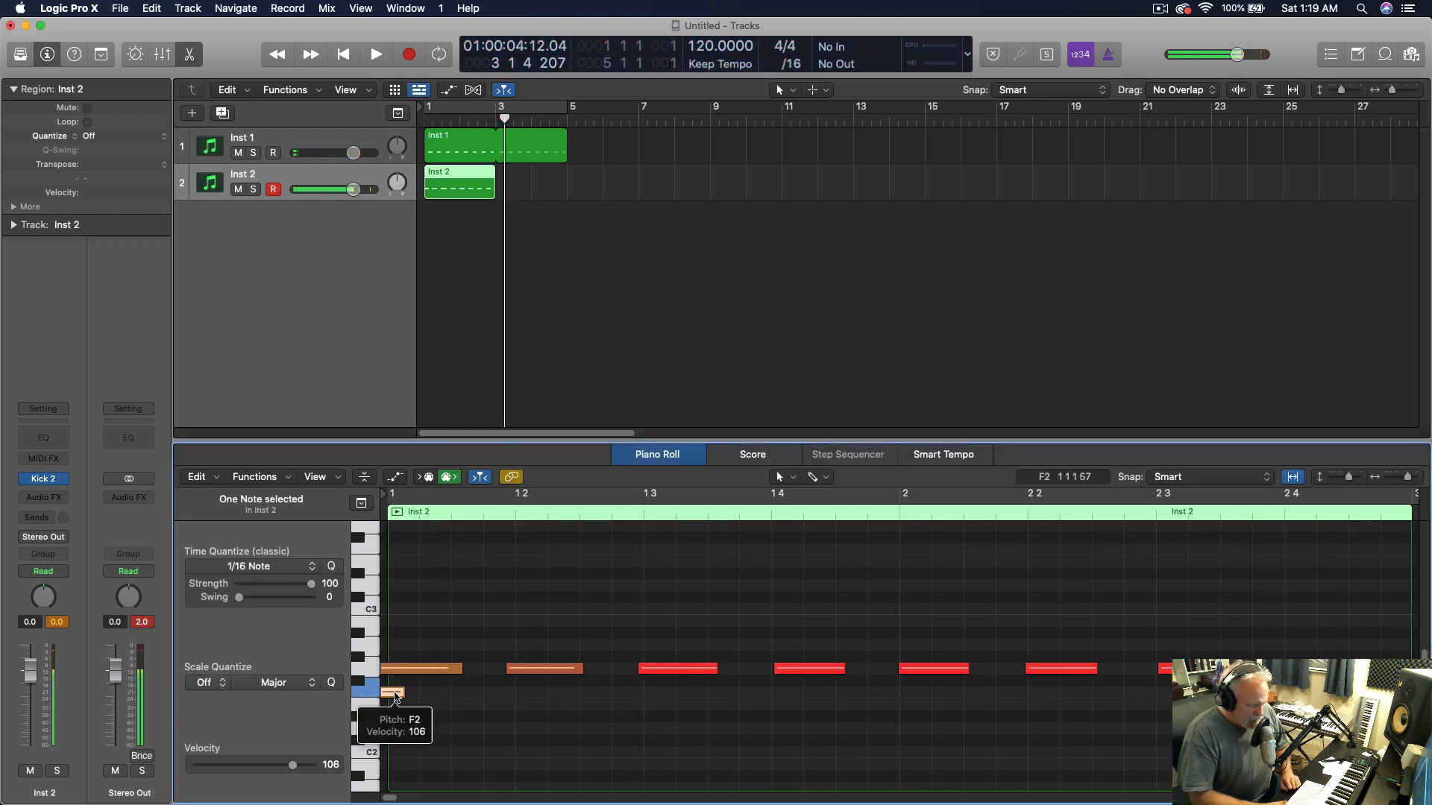
{"action": "key", "text": "Delete"}
{"action": "key", "text": "super+a"}
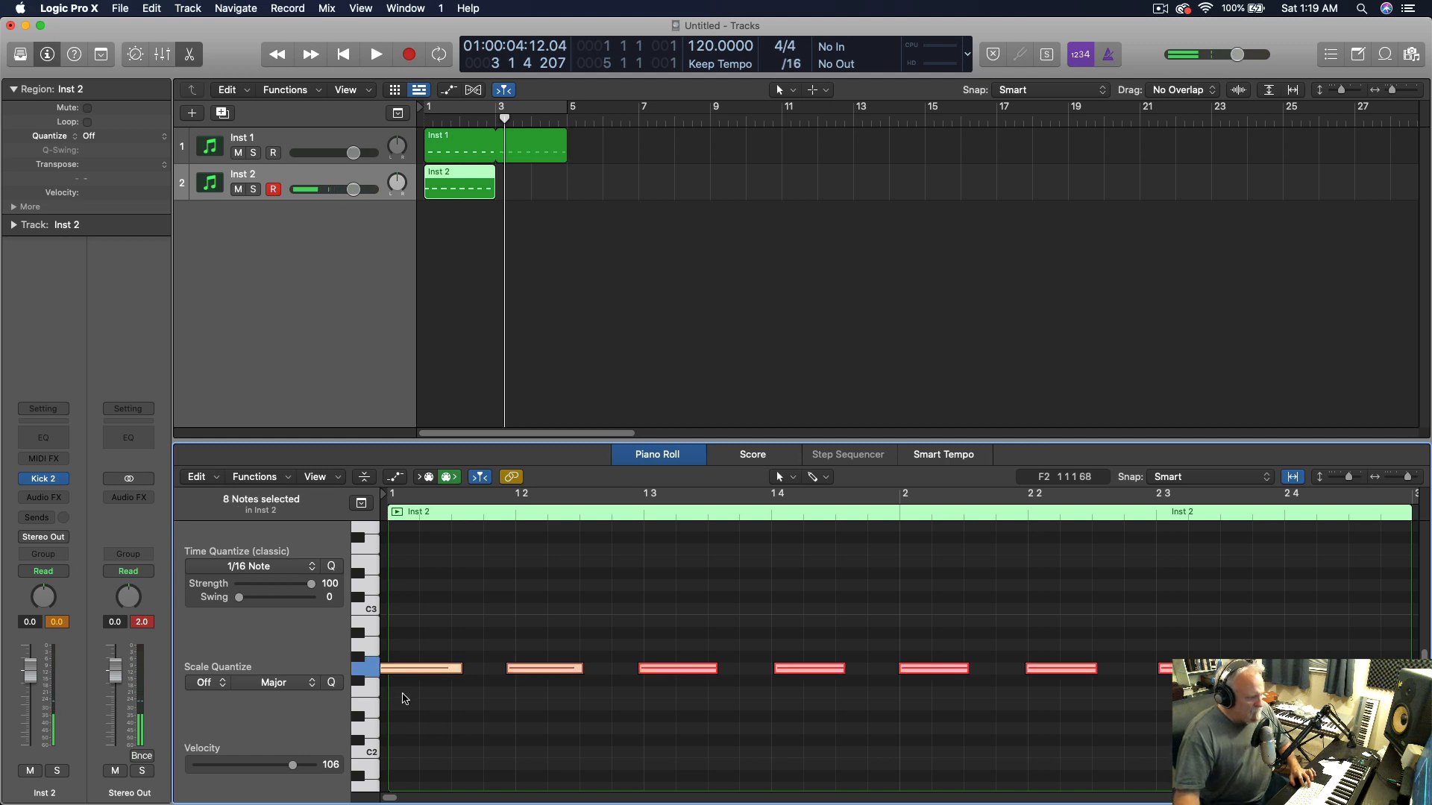
{"action": "key", "text": "q"}
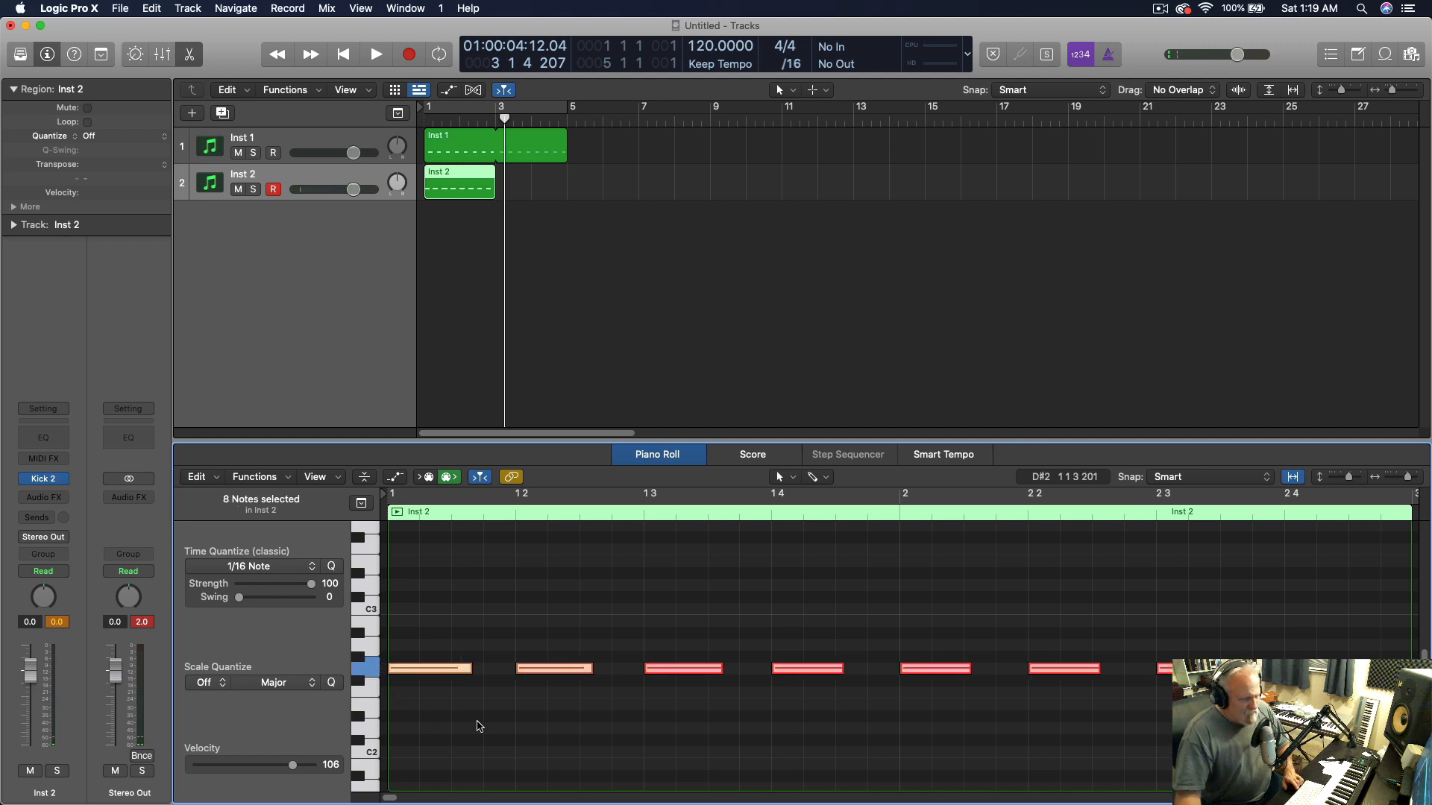
Play the groove from the project start, then loop the Inst 2 kick region up to bar 5
{"action": "key", "text": "space"}
{"action": "key", "text": "space"}
{"action": "key", "text": "Return"}
{"action": "key", "text": "space"}
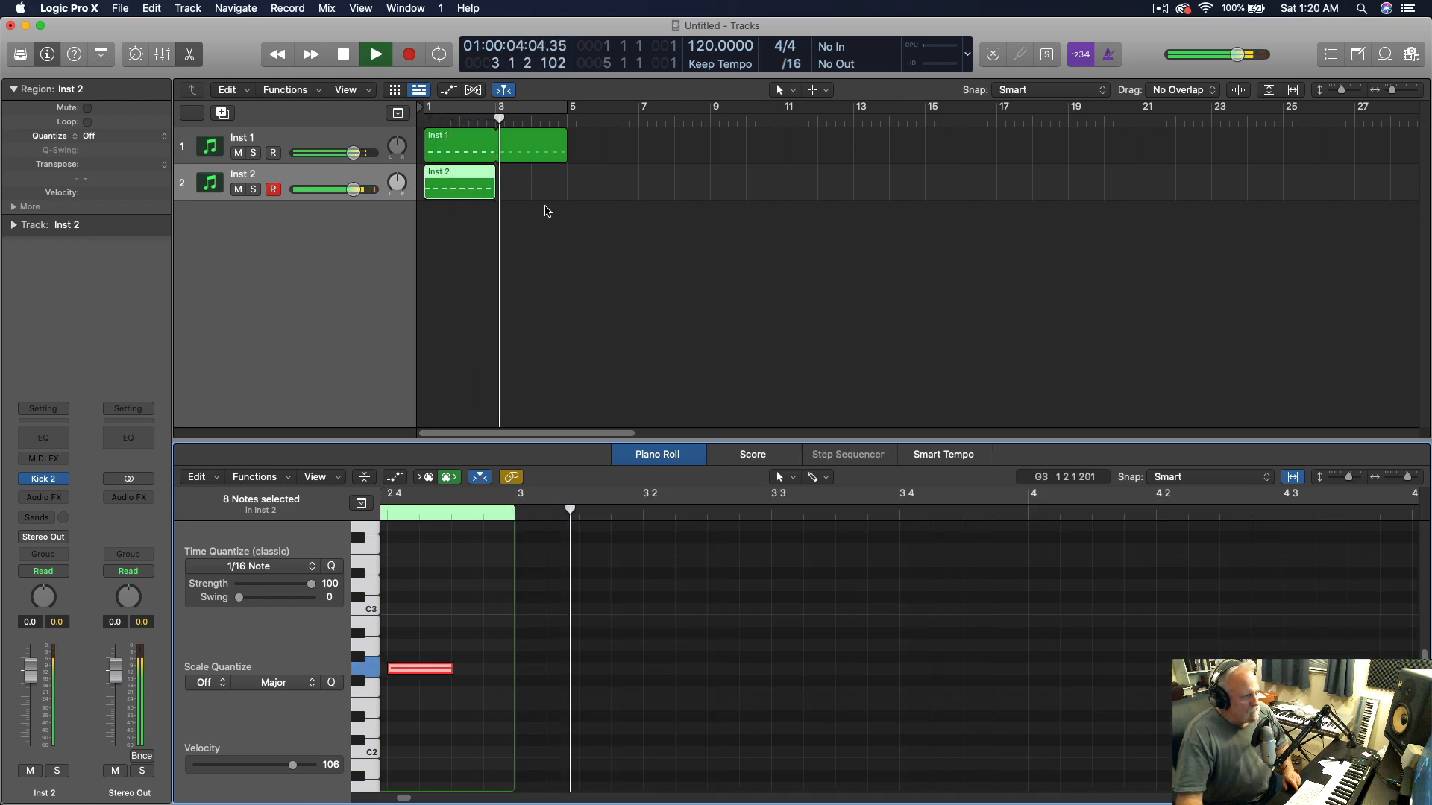
{"action": "key", "text": "space"}
{"action": "left_click_drag", "start_coordinate": [501, 166], "coordinate": [566, 169]}
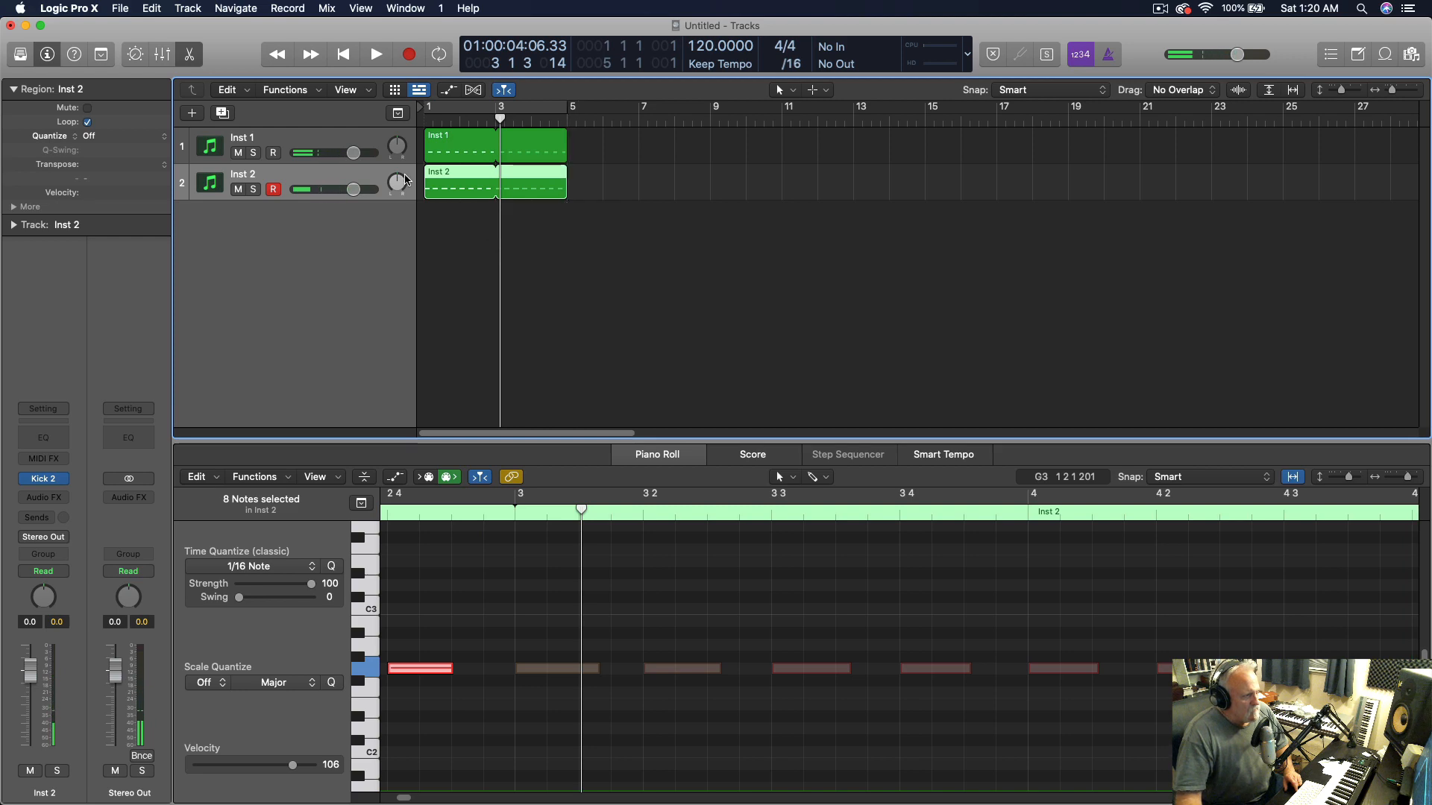
Add two audio tracks below the kick track
{"action": "left_click", "coordinate": [196, 116]}
{"action": "left_click", "coordinate": [714, 71]}
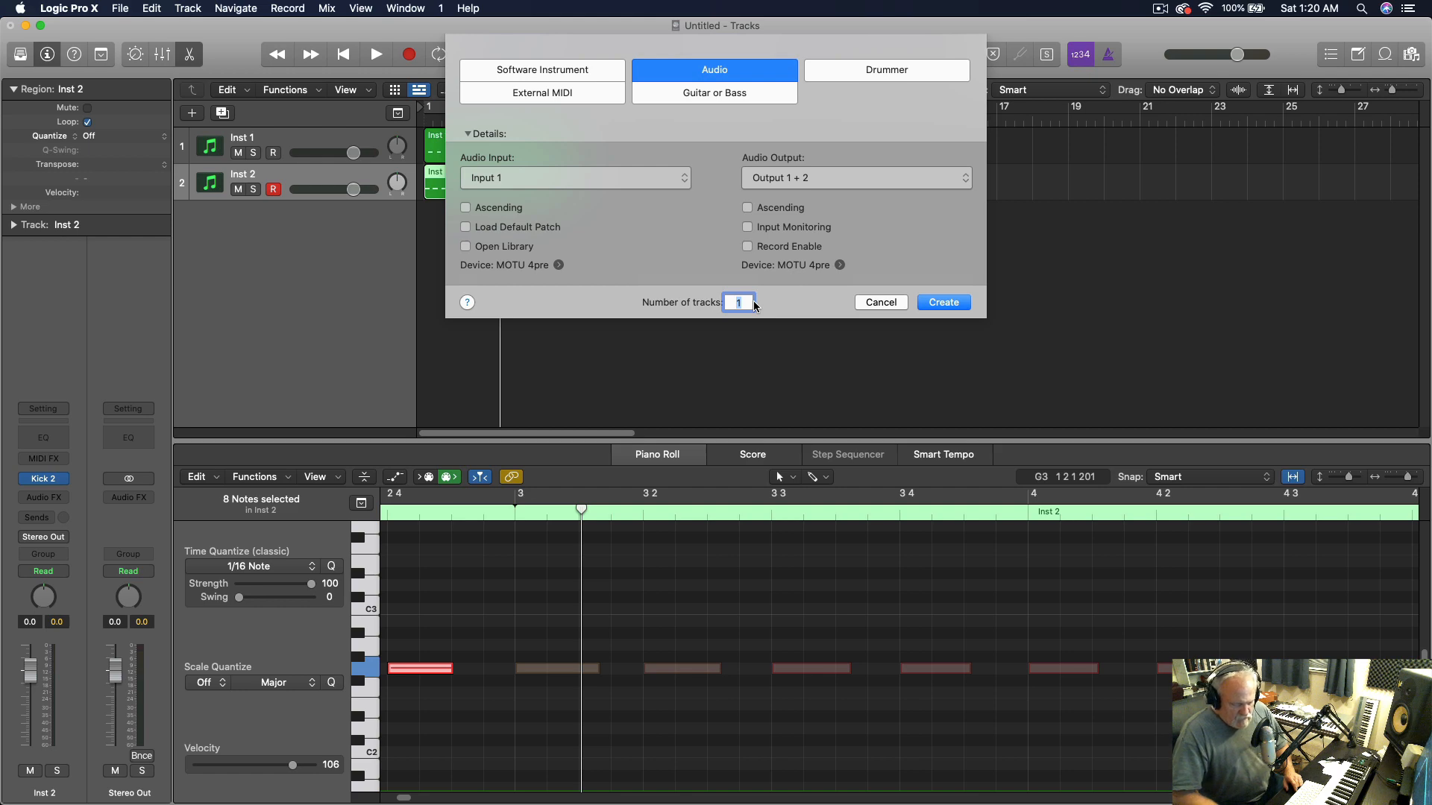
{"action": "key", "text": "Return"}
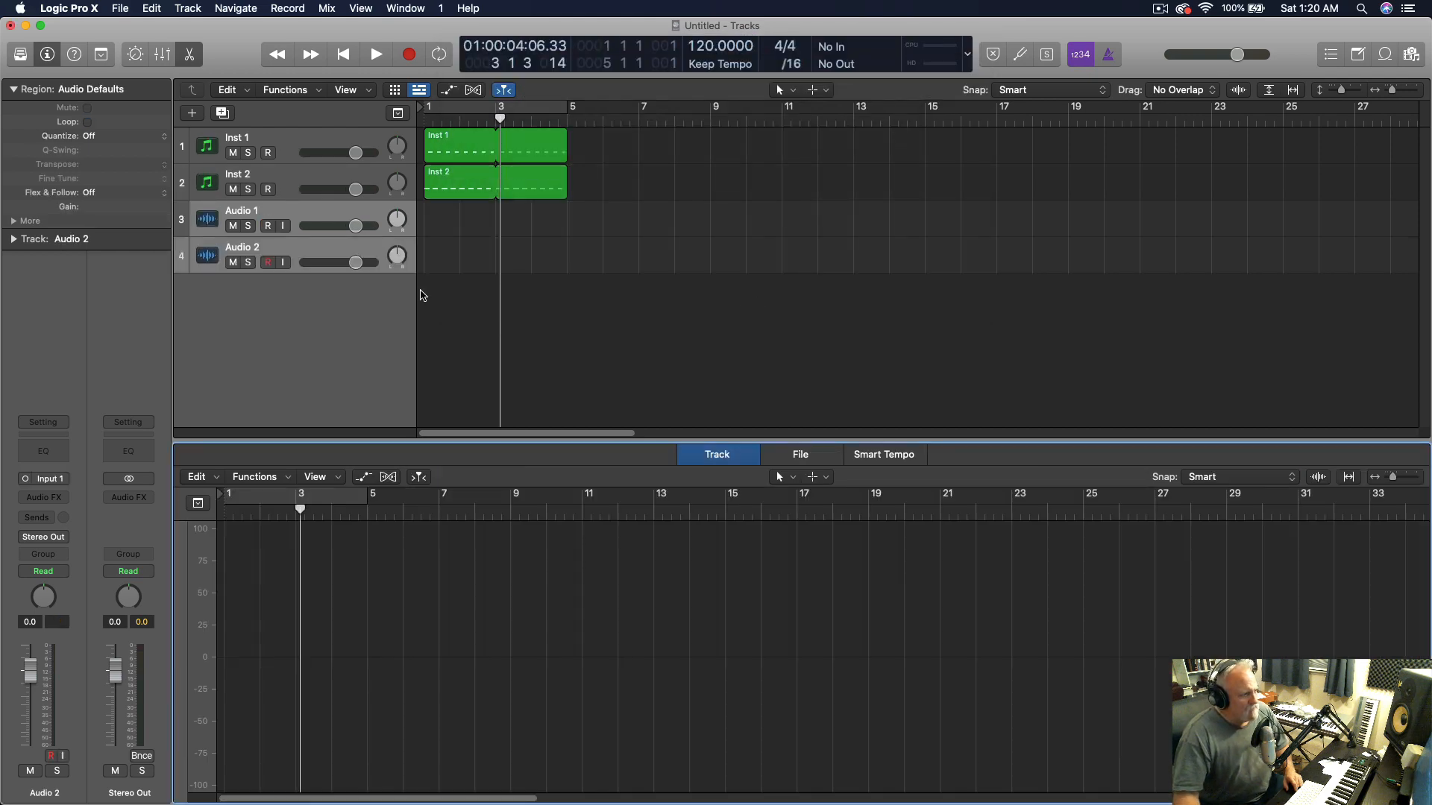
Start importing audio on Audio 1 at the project start and browse the Audio drive's Sample Libraries to Jerome Isma-Ae Volume 1's JIAPE Percussion Loops
{"action": "left_click", "coordinate": [337, 218]}
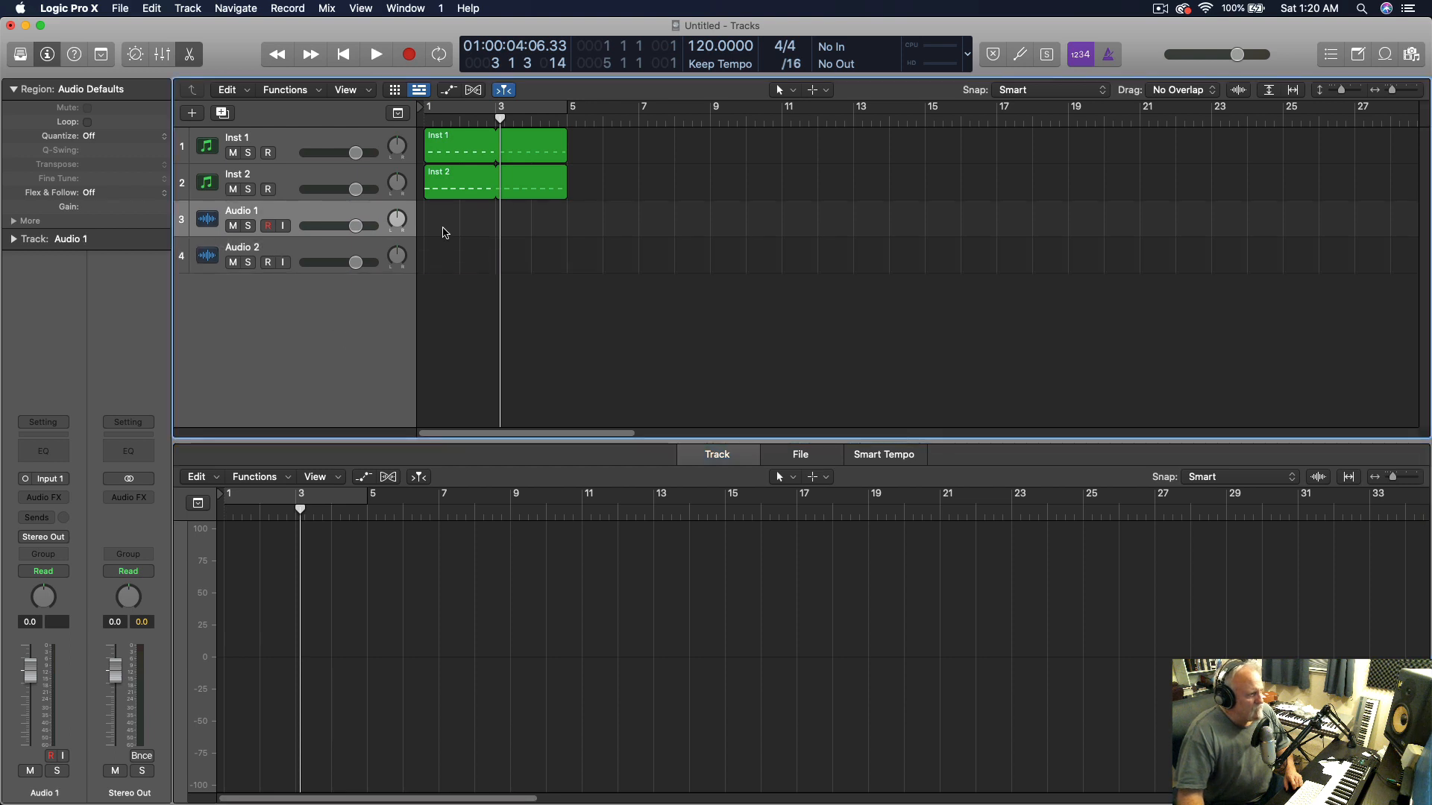
{"action": "key", "text": "Return"}
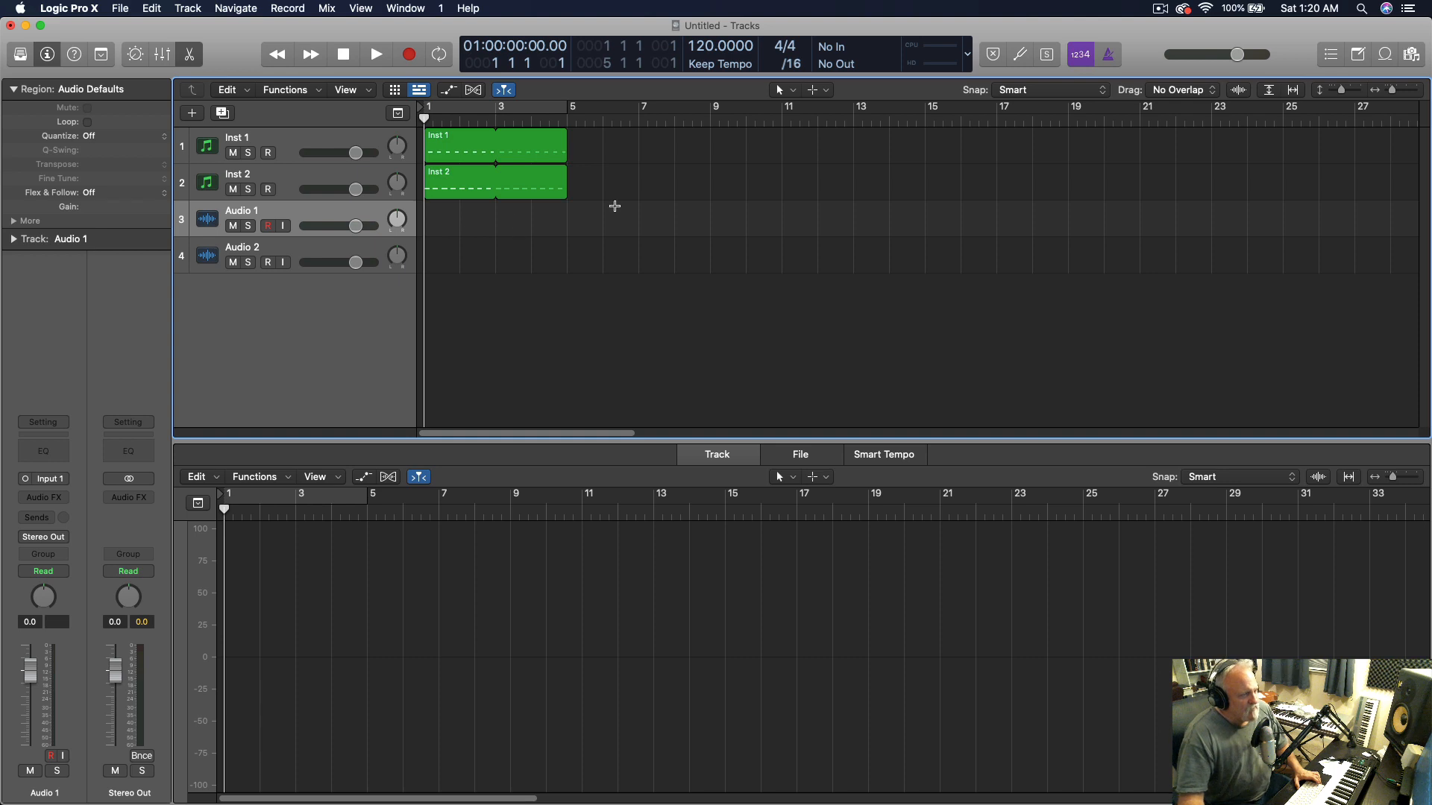
{"action": "key", "text": "super+shift+i"}
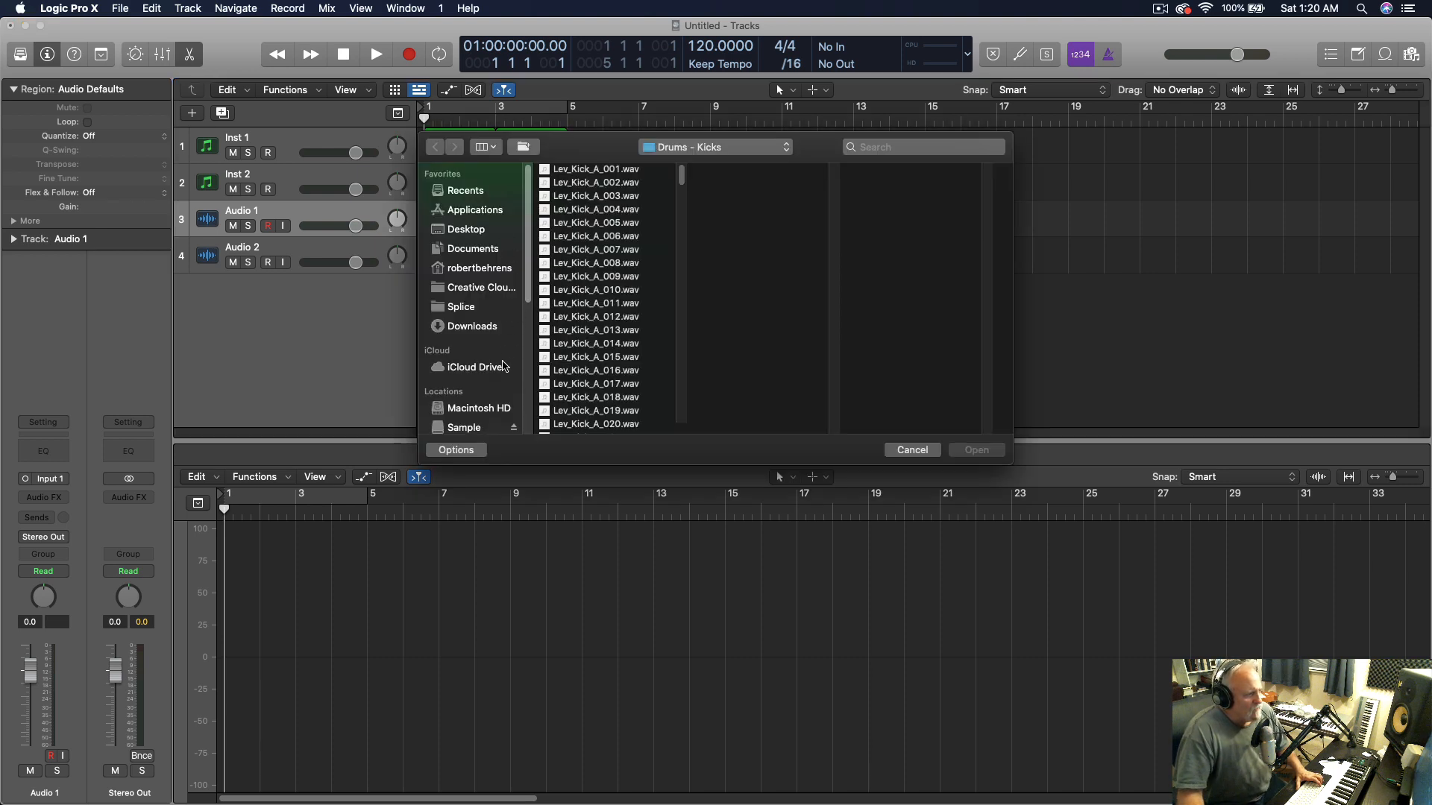
{"action": "scroll", "coordinate": [499, 378], "scroll_direction": "down", "scroll_amount": 2}
{"action": "left_click", "coordinate": [475, 388]}
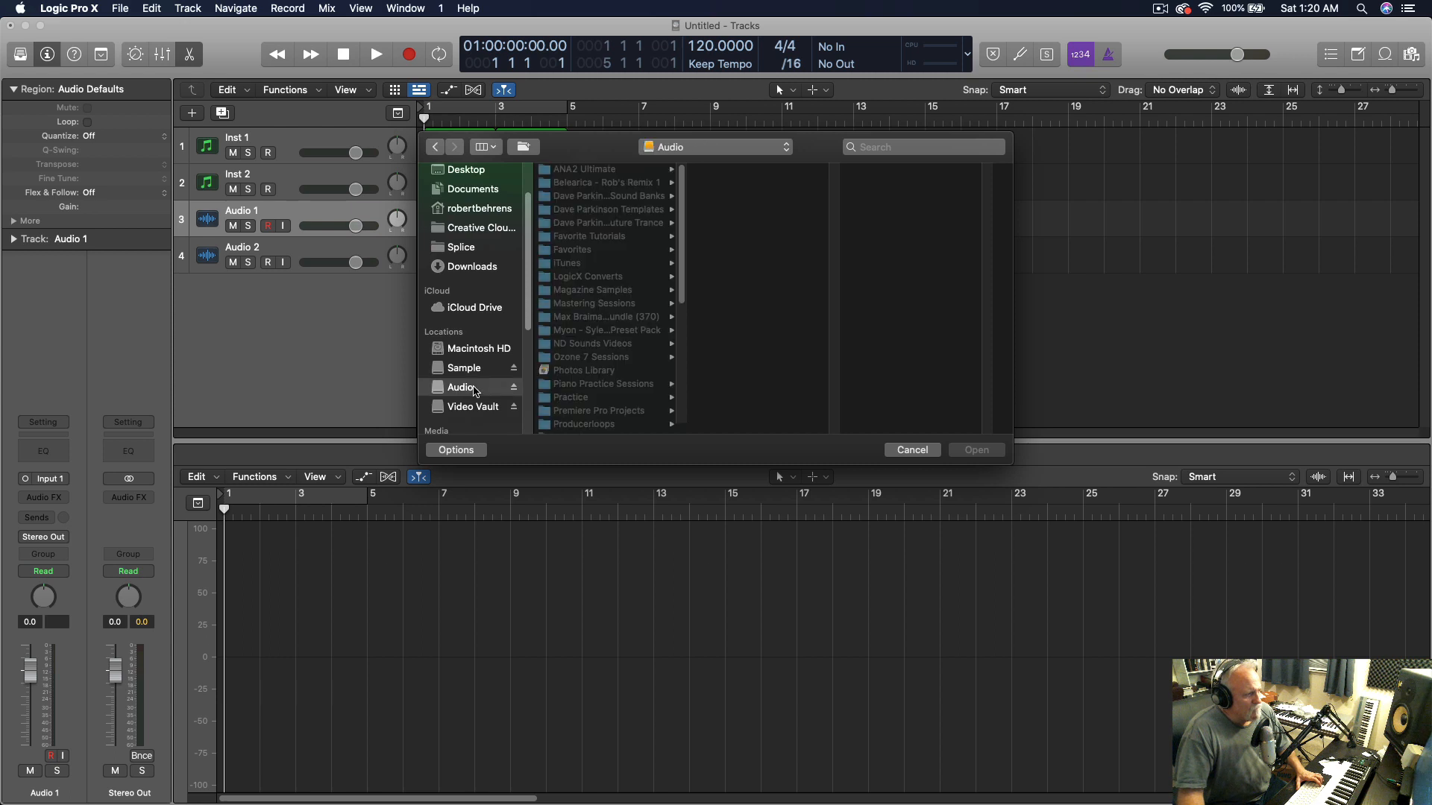
{"action": "scroll", "coordinate": [616, 348], "scroll_direction": "down", "scroll_amount": 6}
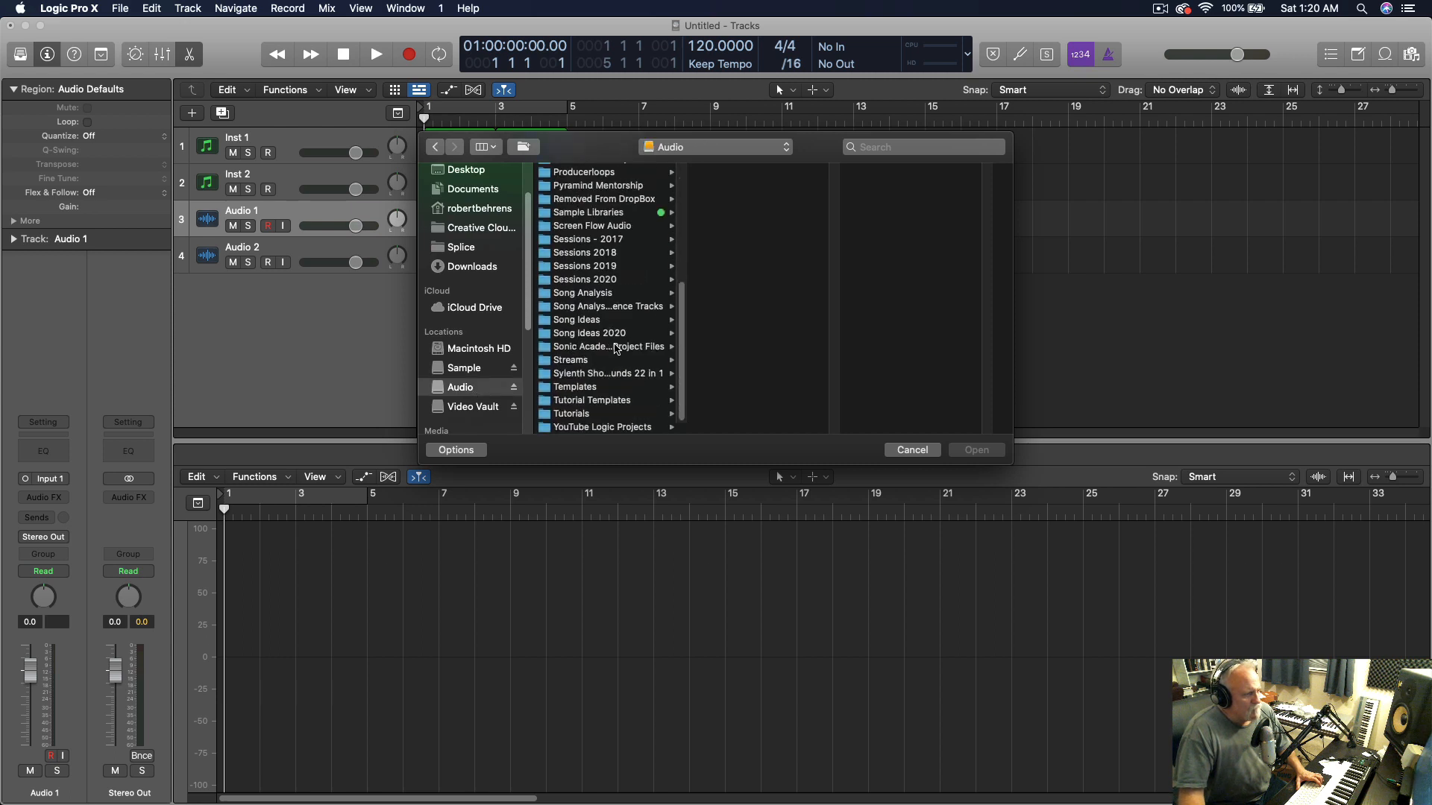
{"action": "left_click", "coordinate": [585, 214]}
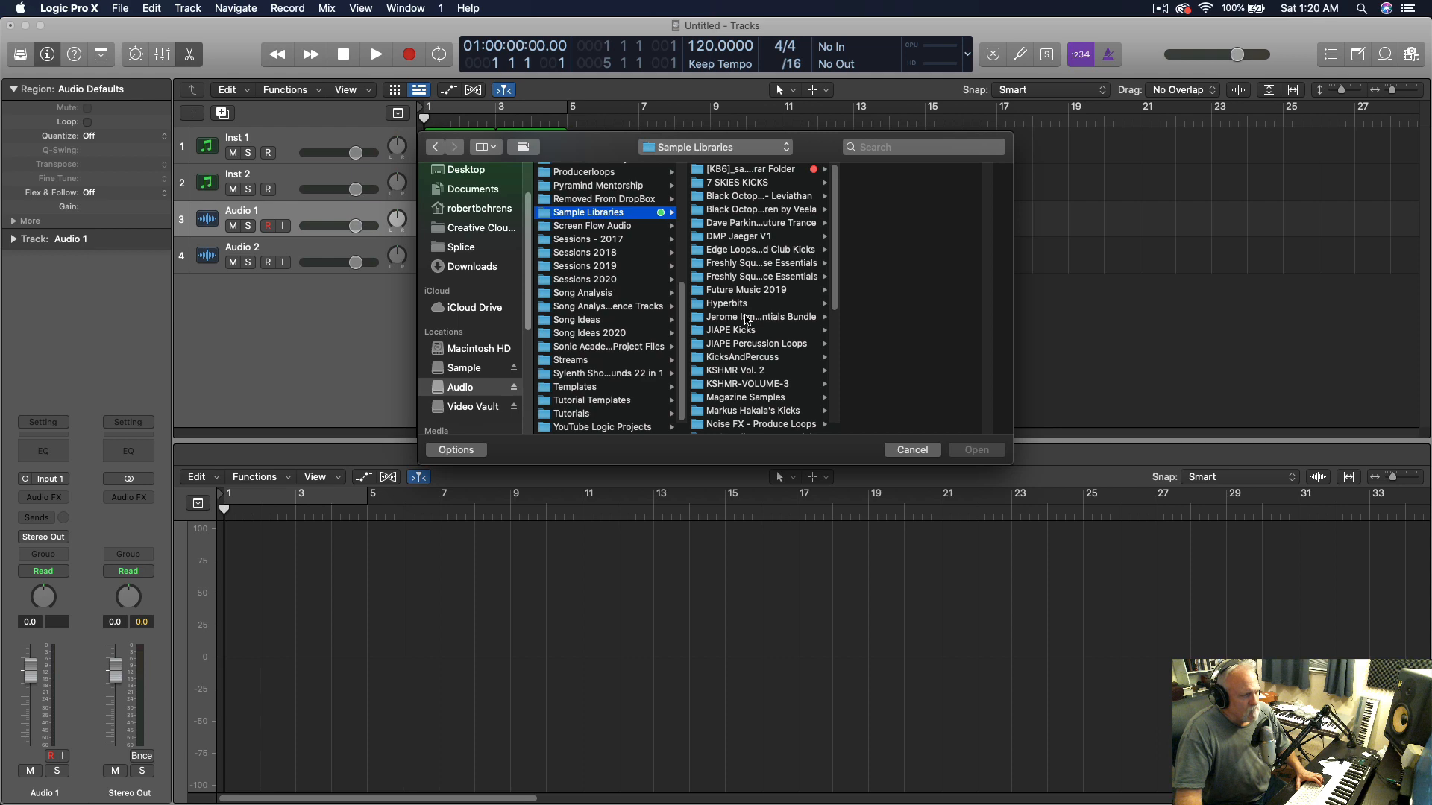
{"action": "left_click", "coordinate": [748, 319]}
{"action": "left_click", "coordinate": [909, 170]}
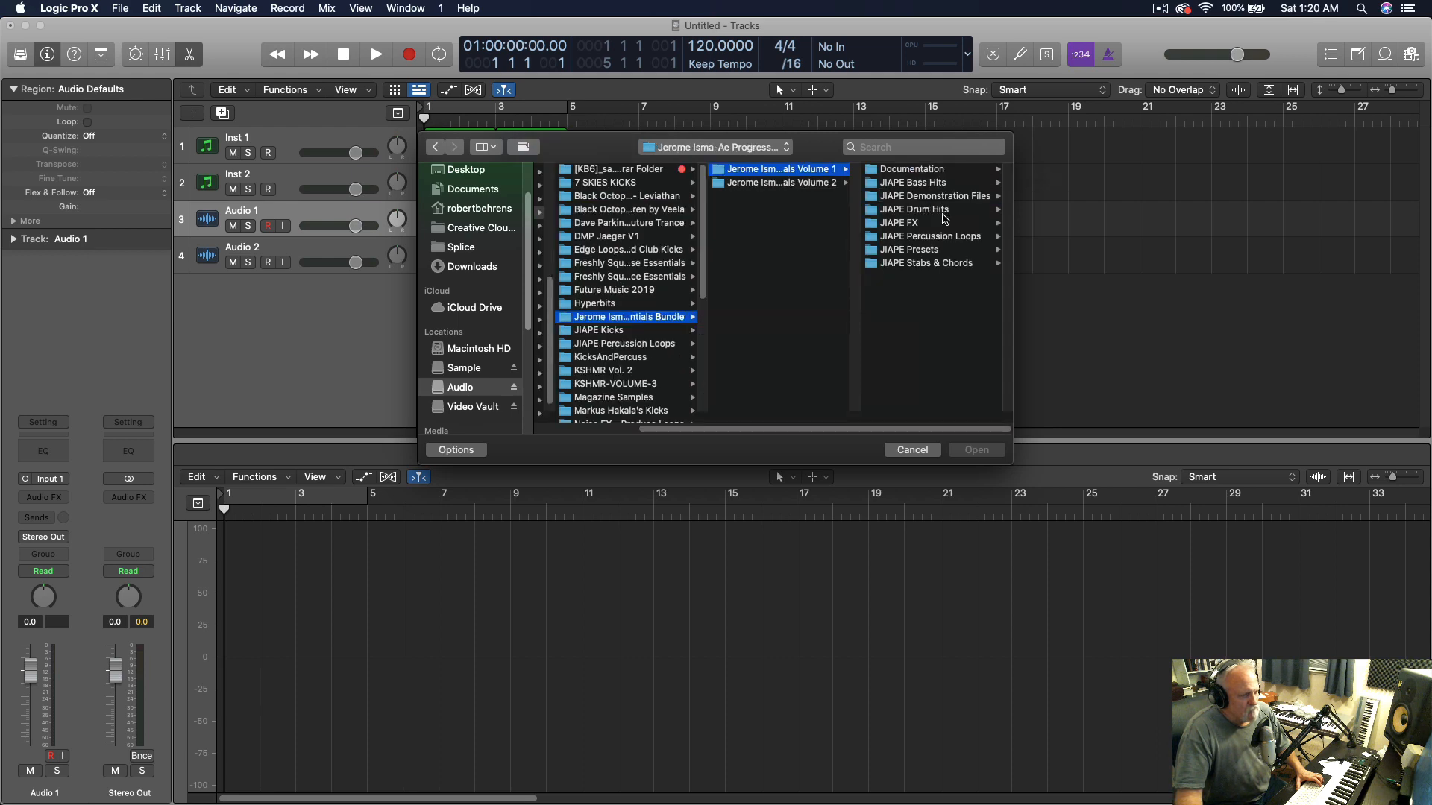
{"action": "left_click", "coordinate": [932, 236]}
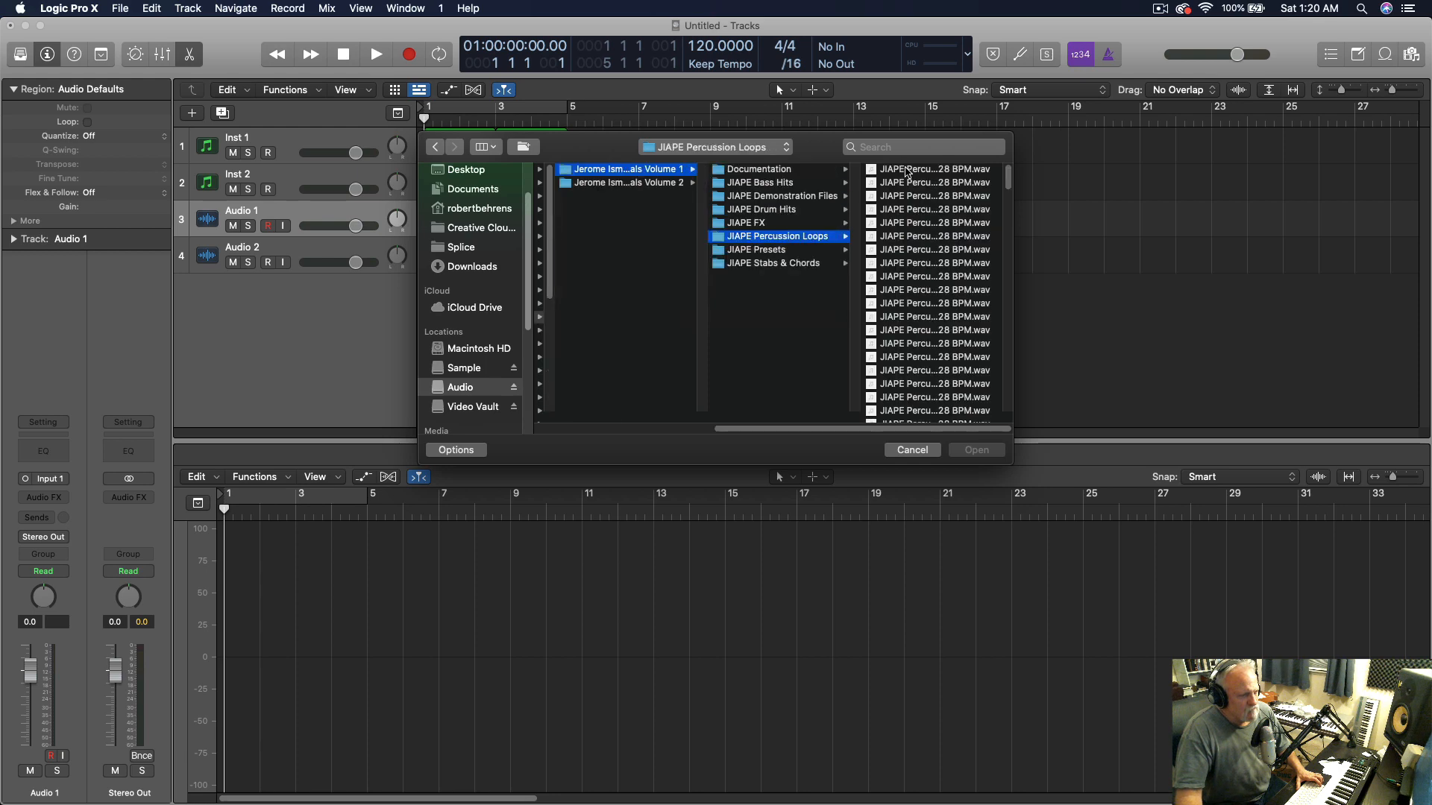
Preview percussion loops 001 to 004 and import JIAPE Percussion Loop - 004 - 128 BPM.wav onto Audio 1
{"action": "left_click", "coordinate": [908, 170]}
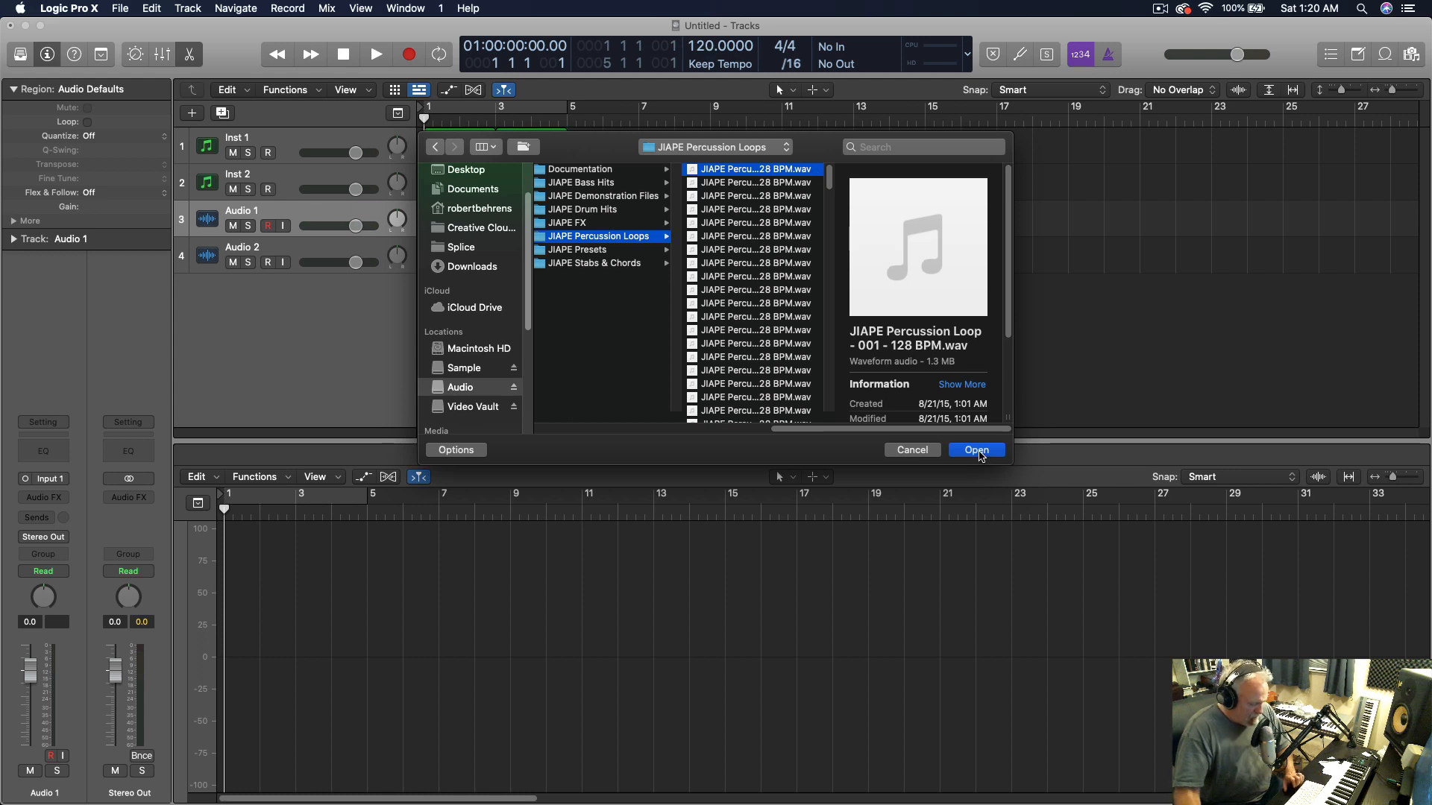
{"action": "key", "text": "space"}
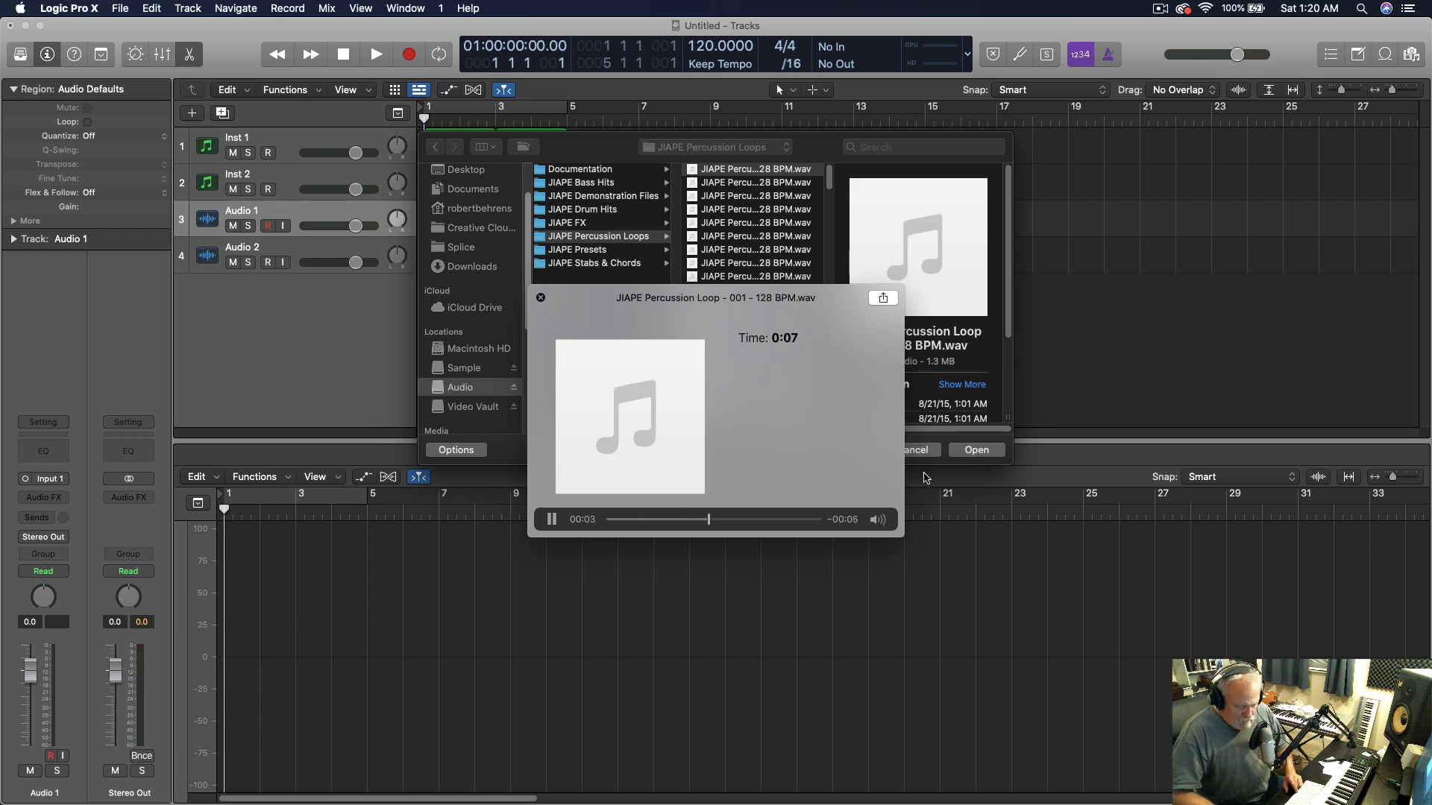
{"action": "key", "text": "Down"}
{"action": "key", "text": "Down"}
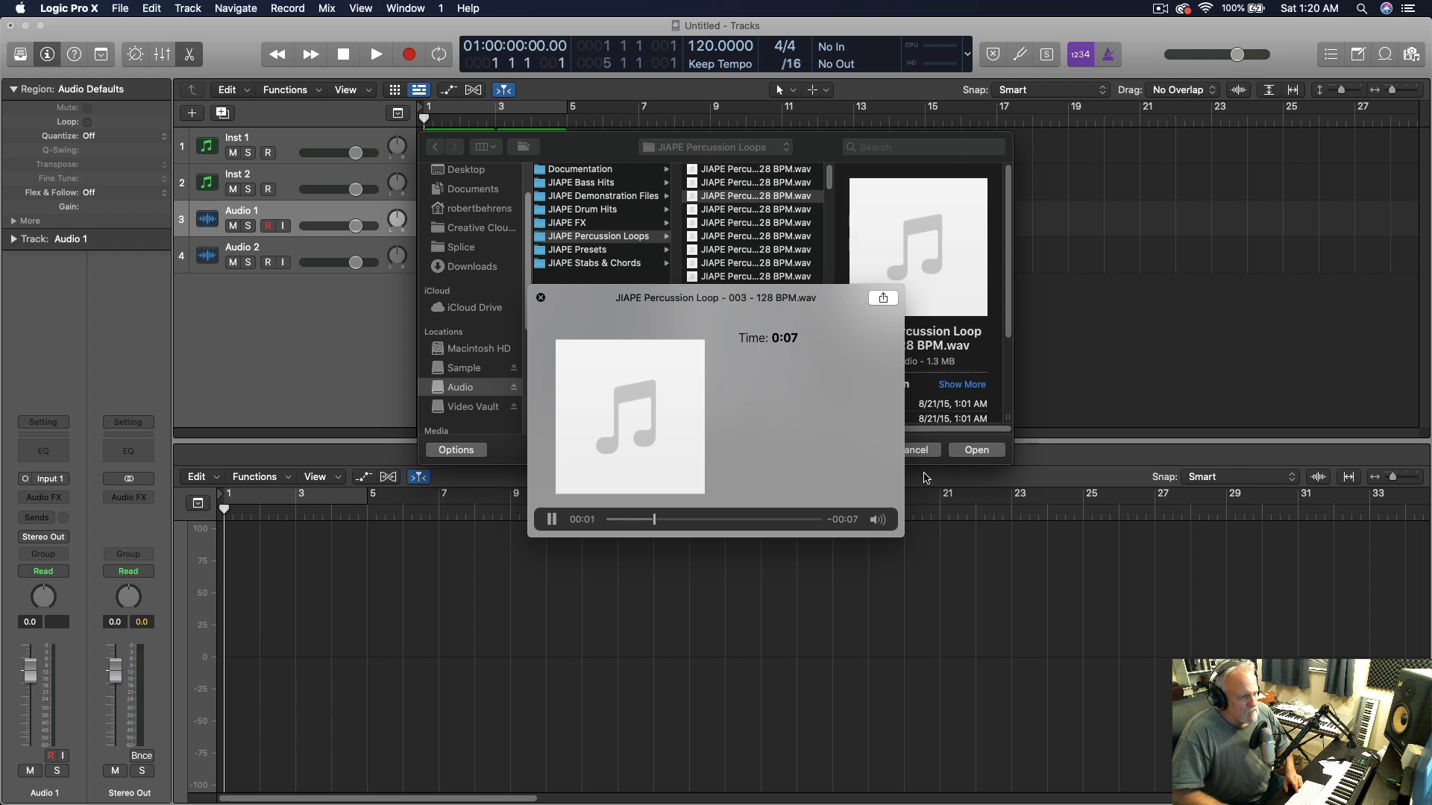
{"action": "key", "text": "Down"}
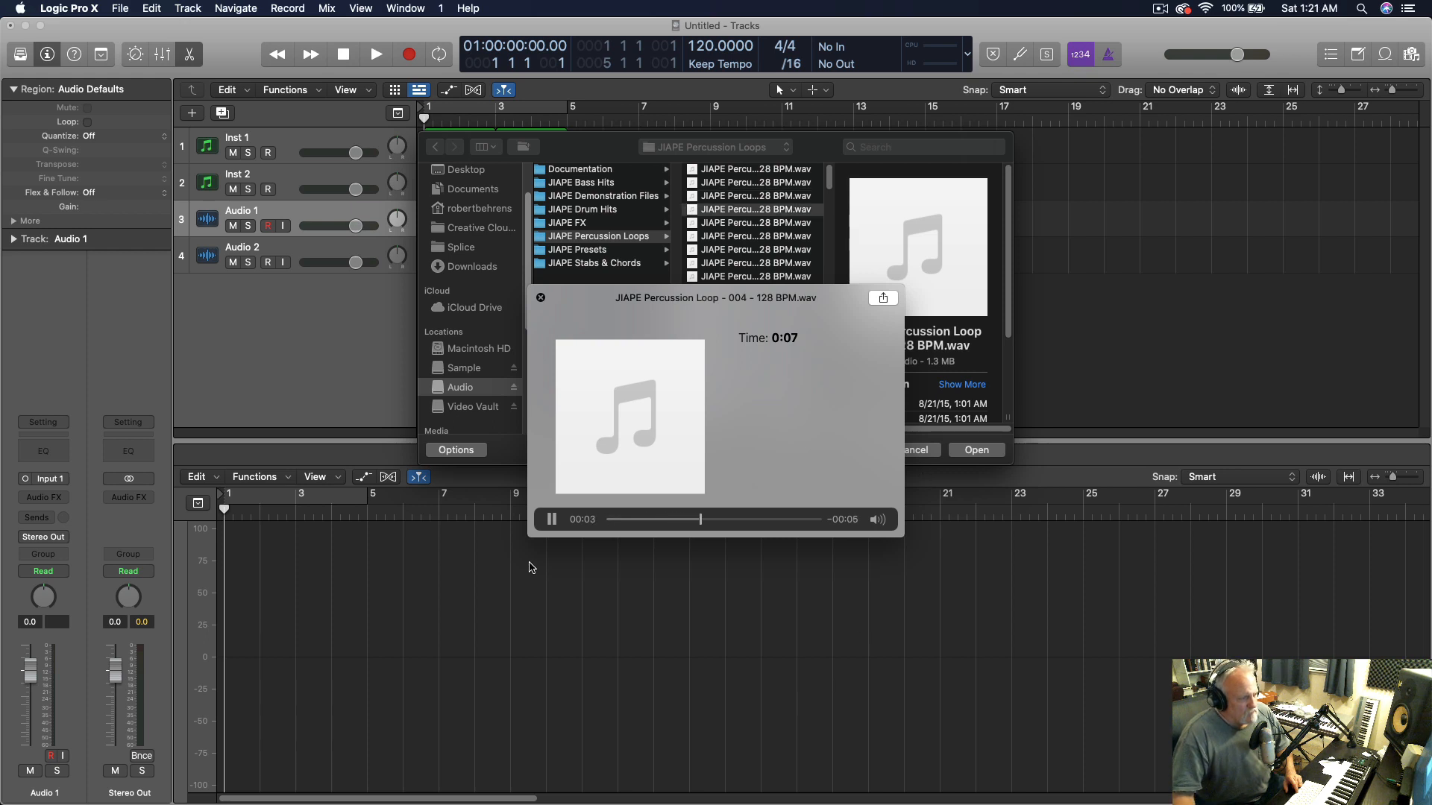
{"action": "left_click", "coordinate": [976, 449]}
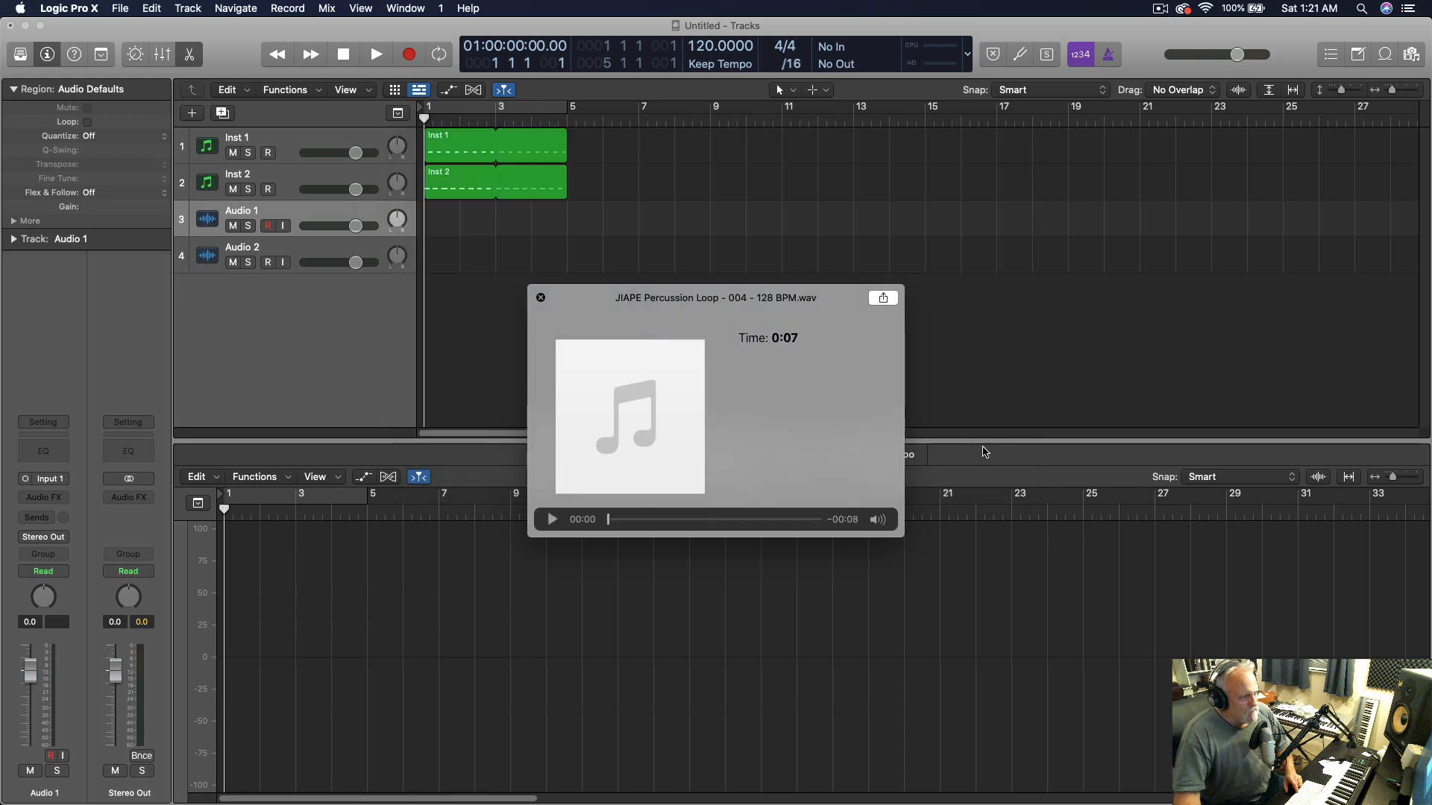
Set the project tempo to 128 and play back the groove with the percussion loop
{"action": "left_click_drag", "start_coordinate": [719, 50], "coordinate": [718, 37]}
{"action": "key", "text": "space"}
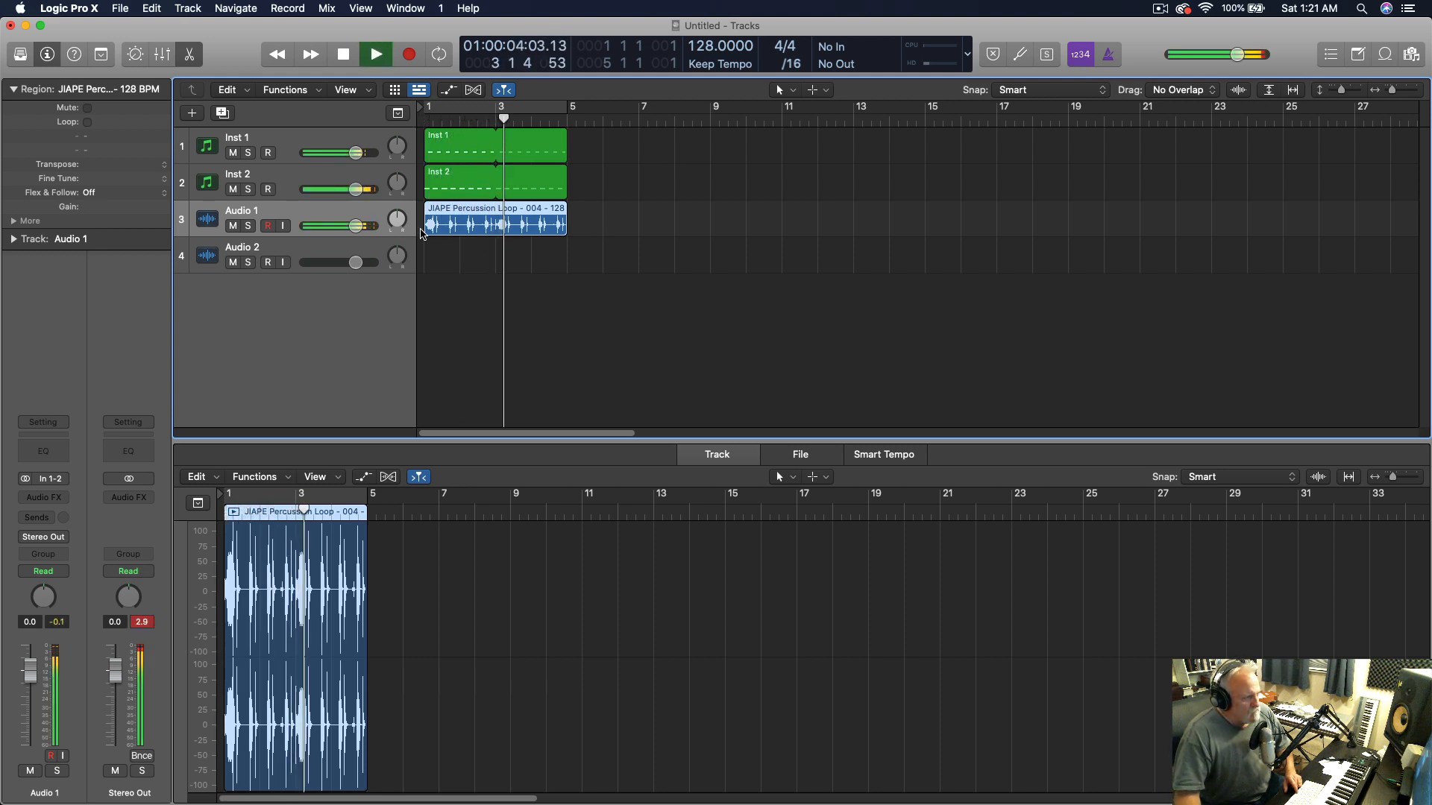
{"action": "key", "text": "space"}
Preview further percussion loops and import JIAPE Percussion Loop - 008 - 128 BPM.wav onto Audio 2 at the project start
{"action": "left_click", "coordinate": [322, 249]}
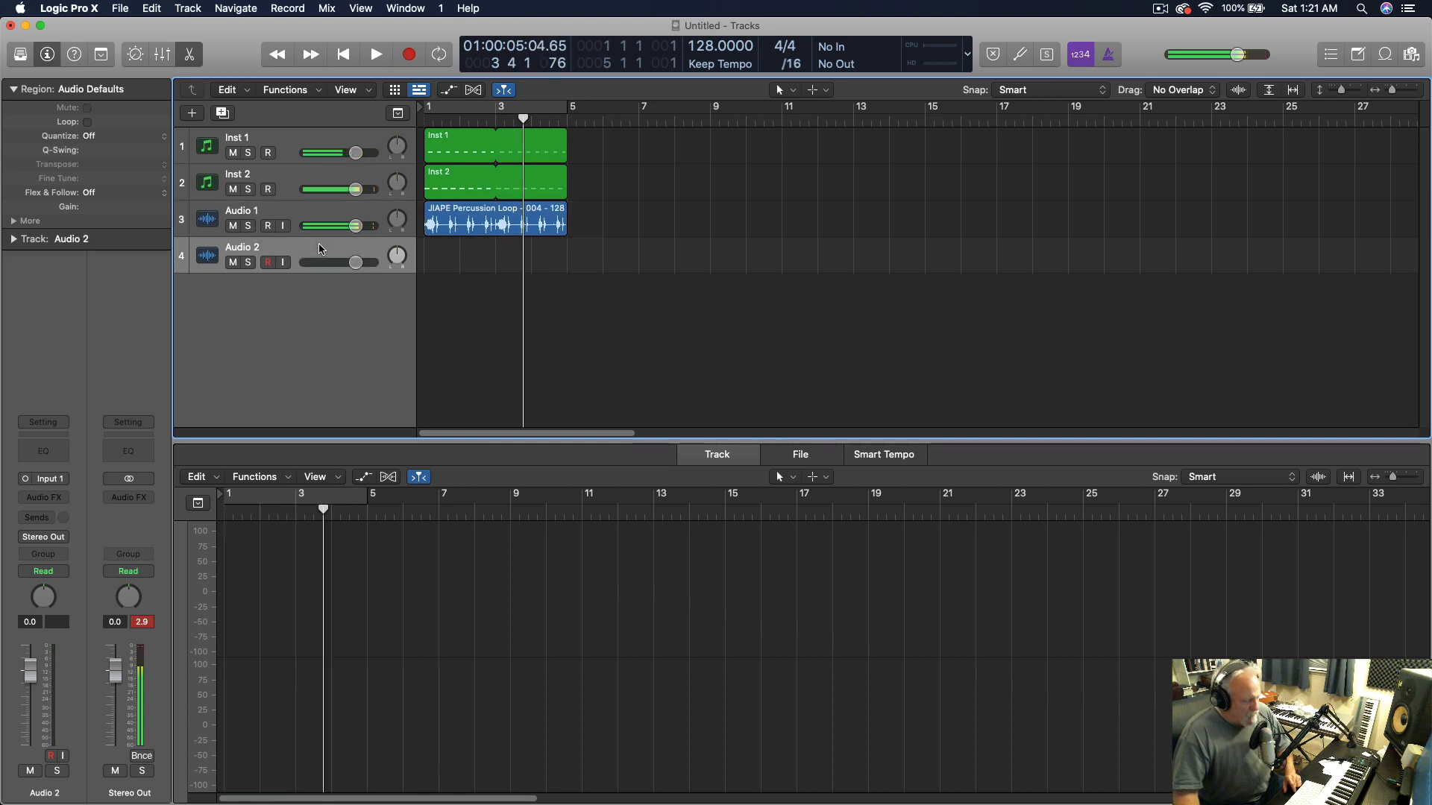
{"action": "key", "text": "Return"}
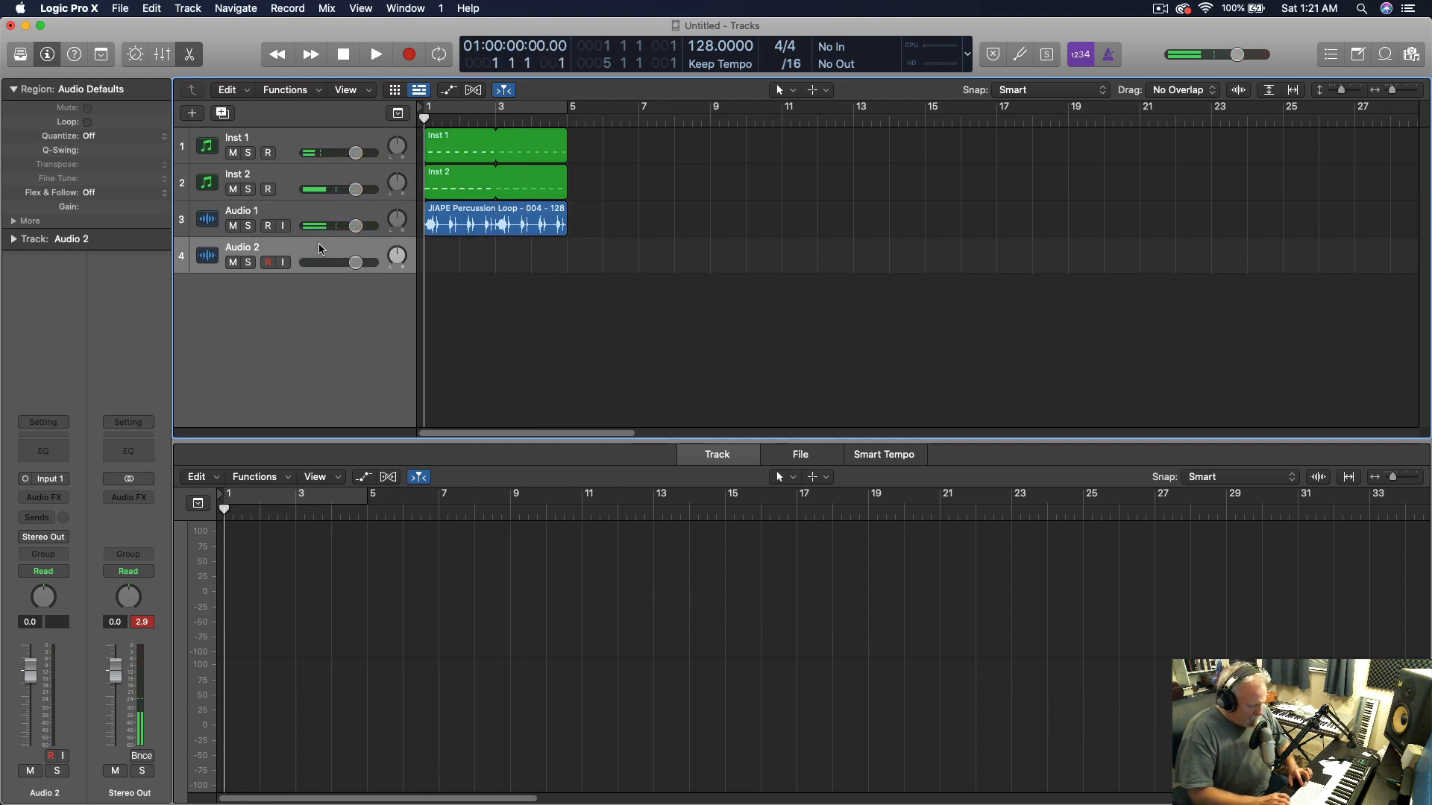
{"action": "key", "text": "super+shift+i"}
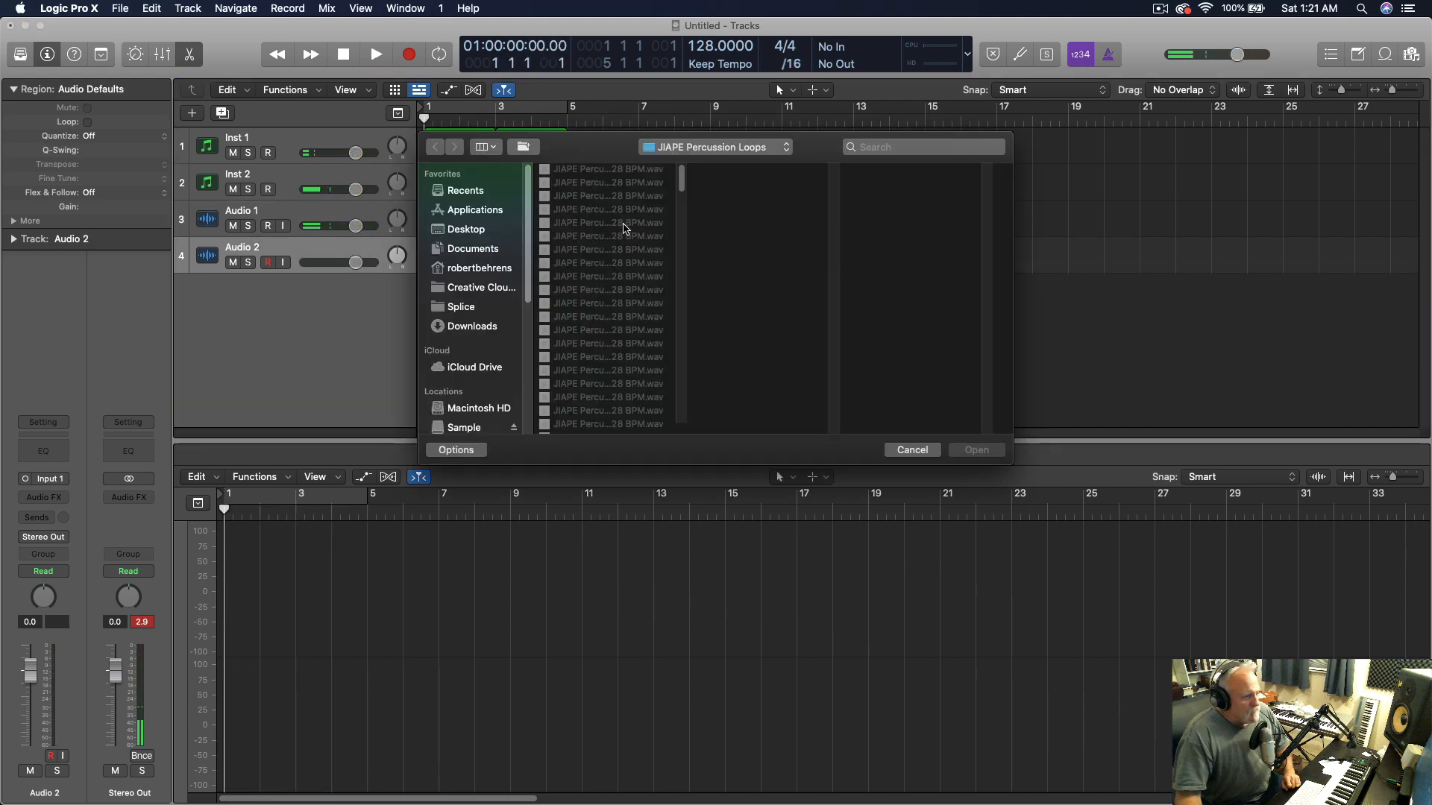
{"action": "left_click", "coordinate": [595, 211]}
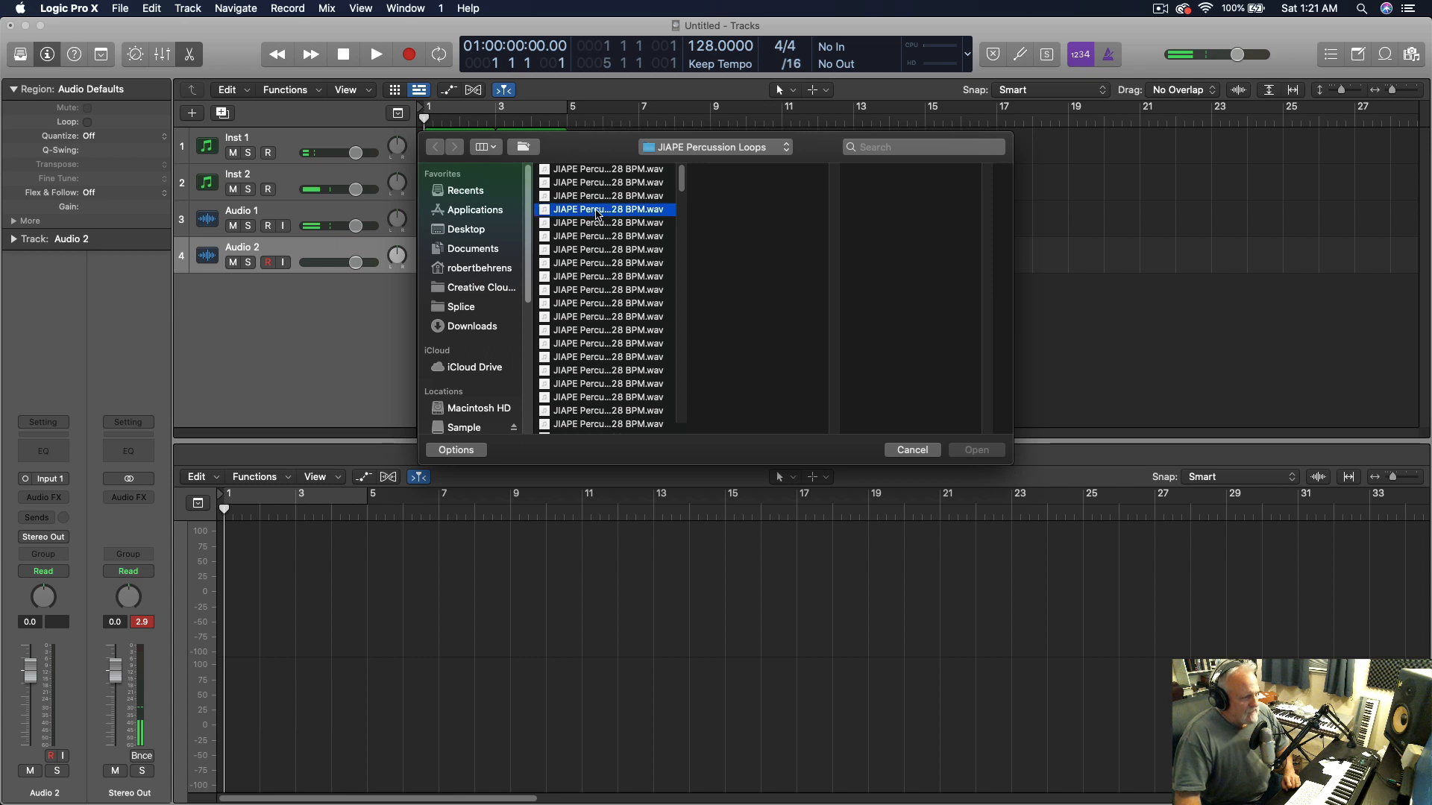
{"action": "key", "text": "Down"}
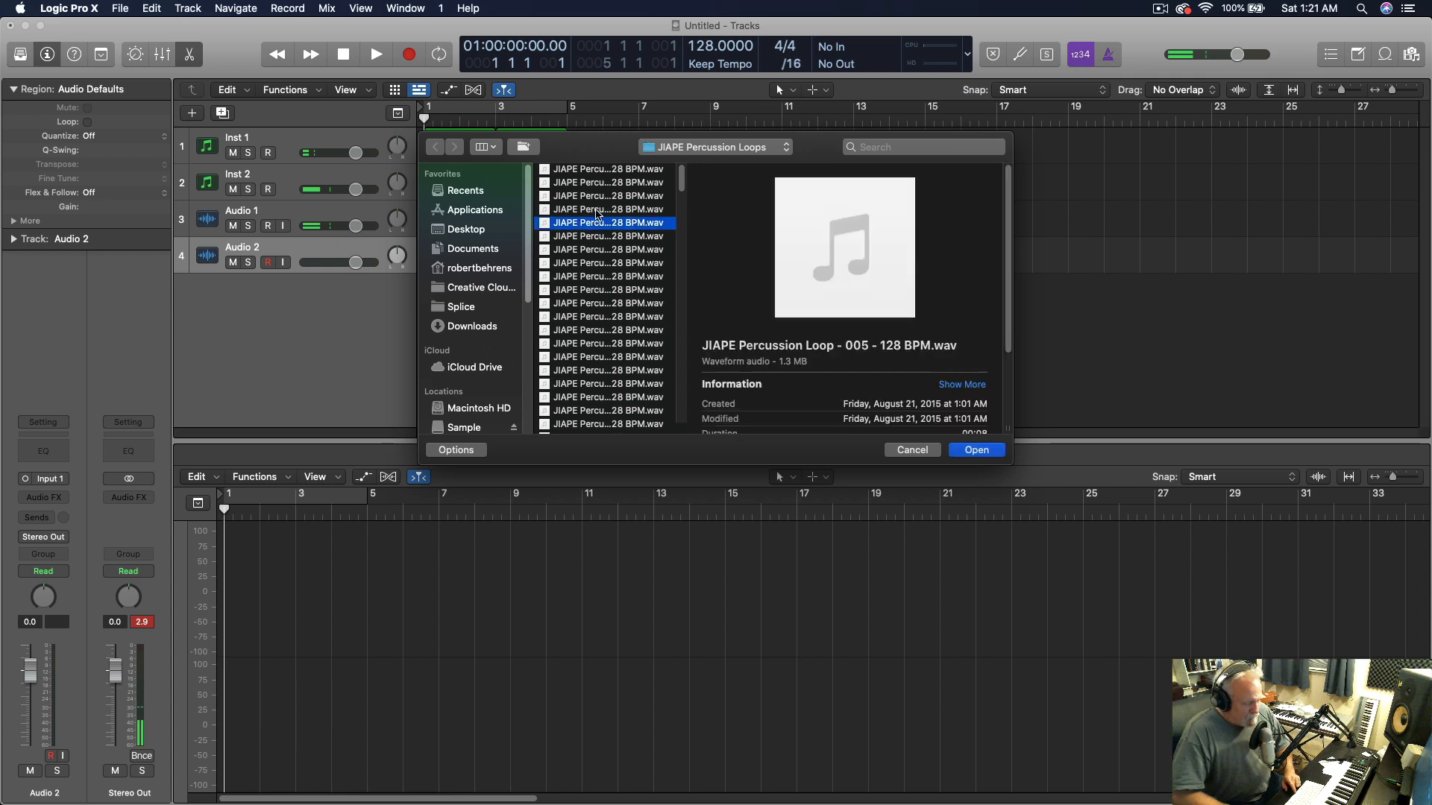
{"action": "key", "text": "space"}
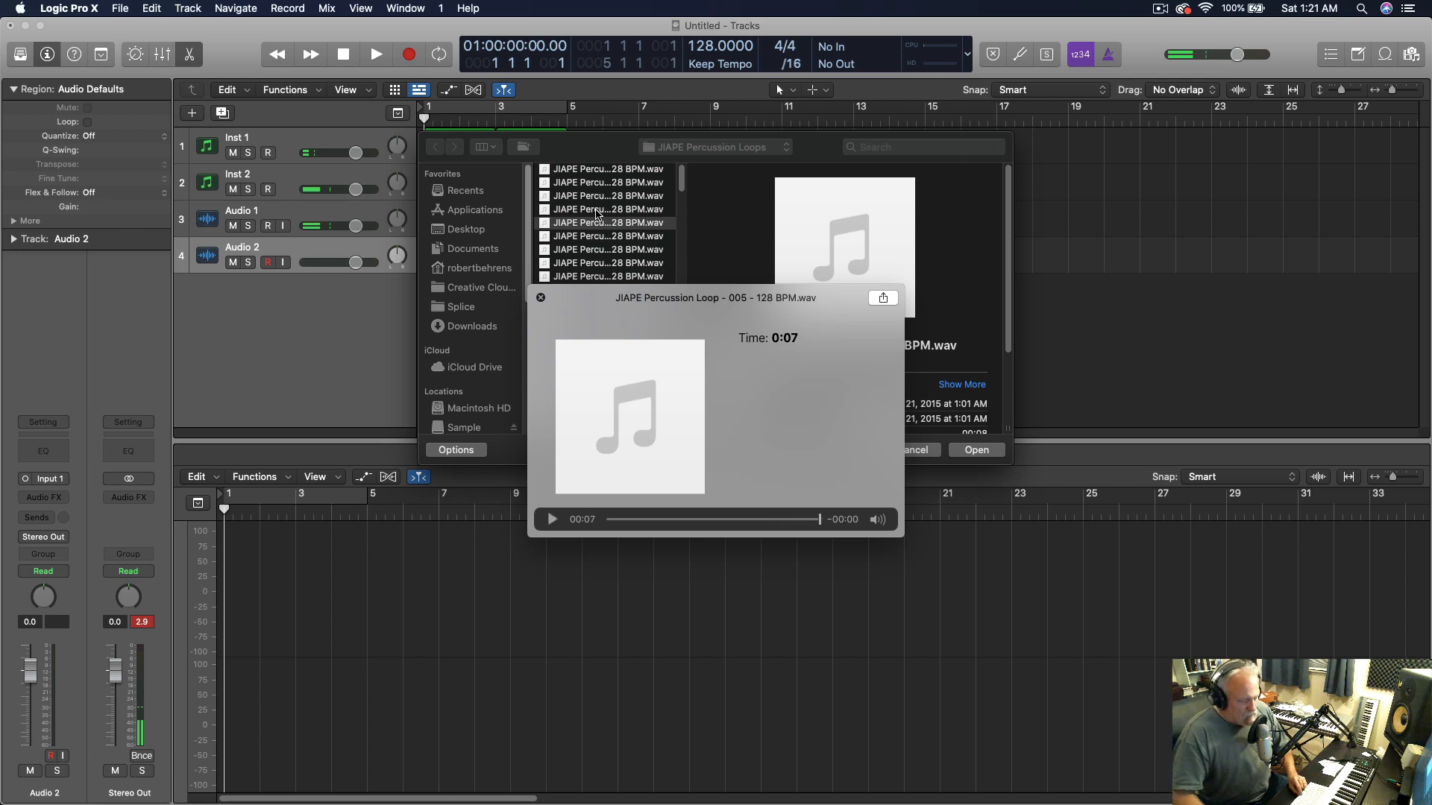
{"action": "key", "text": "Down"}
{"action": "key", "text": "Down"}
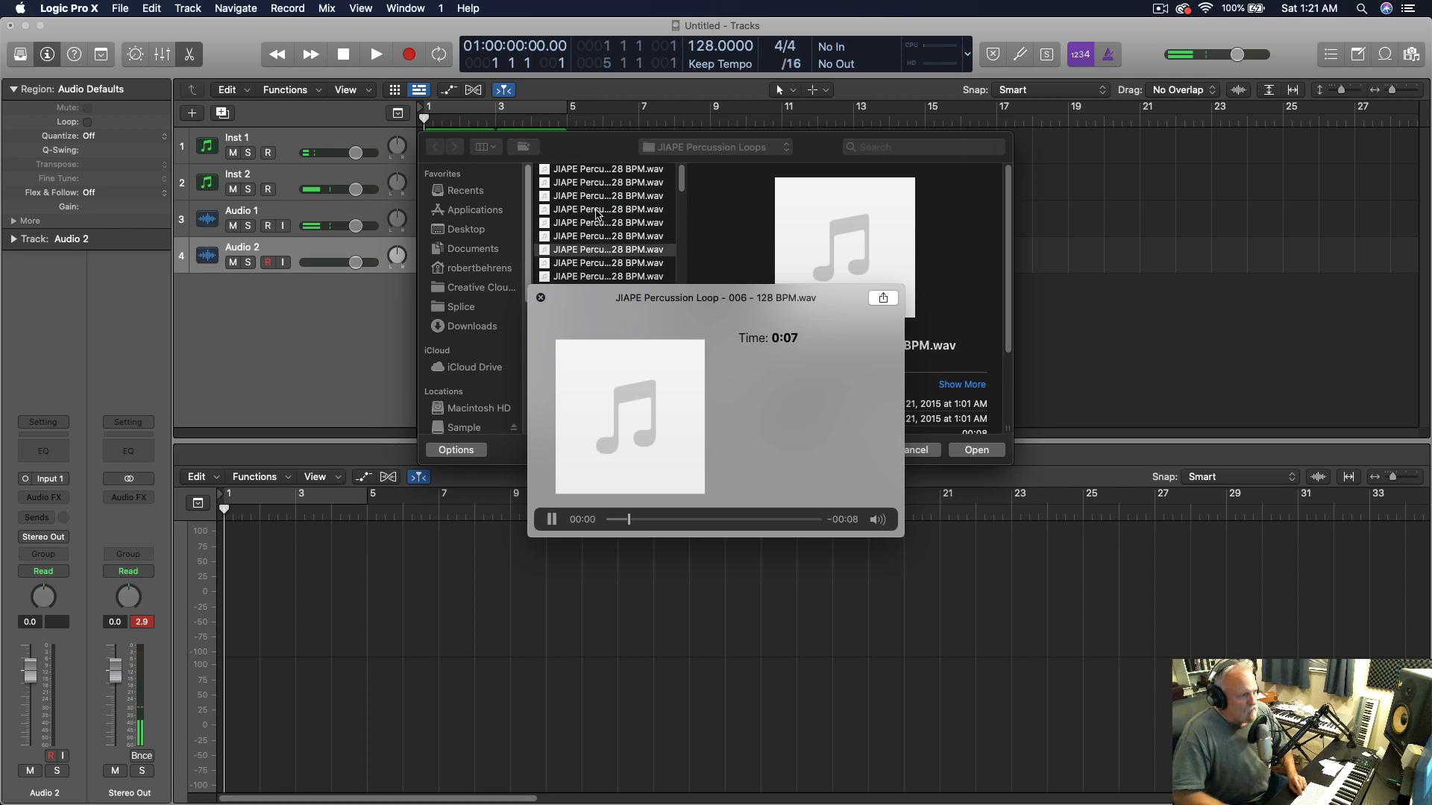
{"action": "key", "text": "Down"}
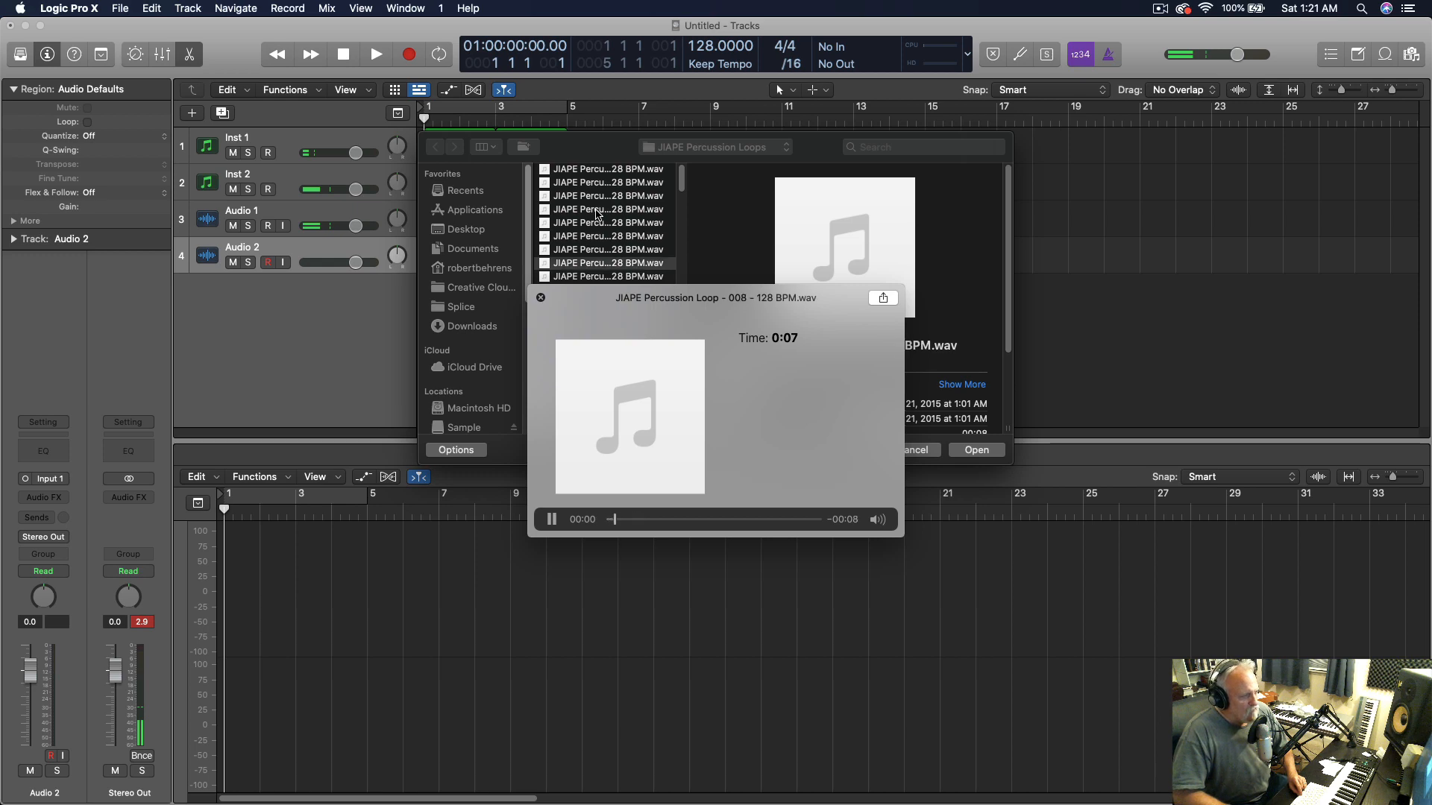
{"action": "left_click", "coordinate": [977, 451]}
Lower the Audio 2 volume to -2.8 dB while playing back the groove
{"action": "key", "text": "space"}
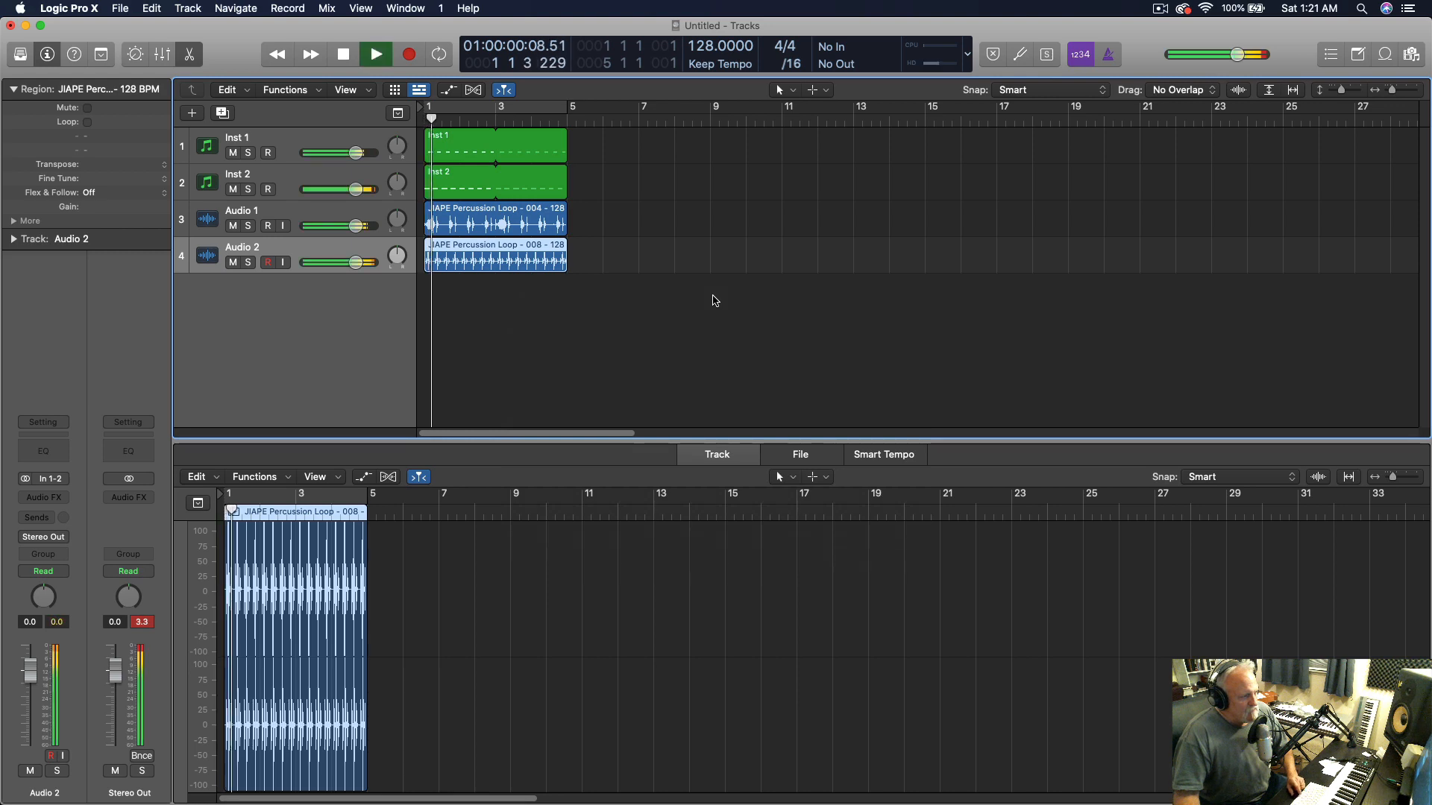
{"action": "left_click_drag", "start_coordinate": [355, 261], "coordinate": [347, 263]}
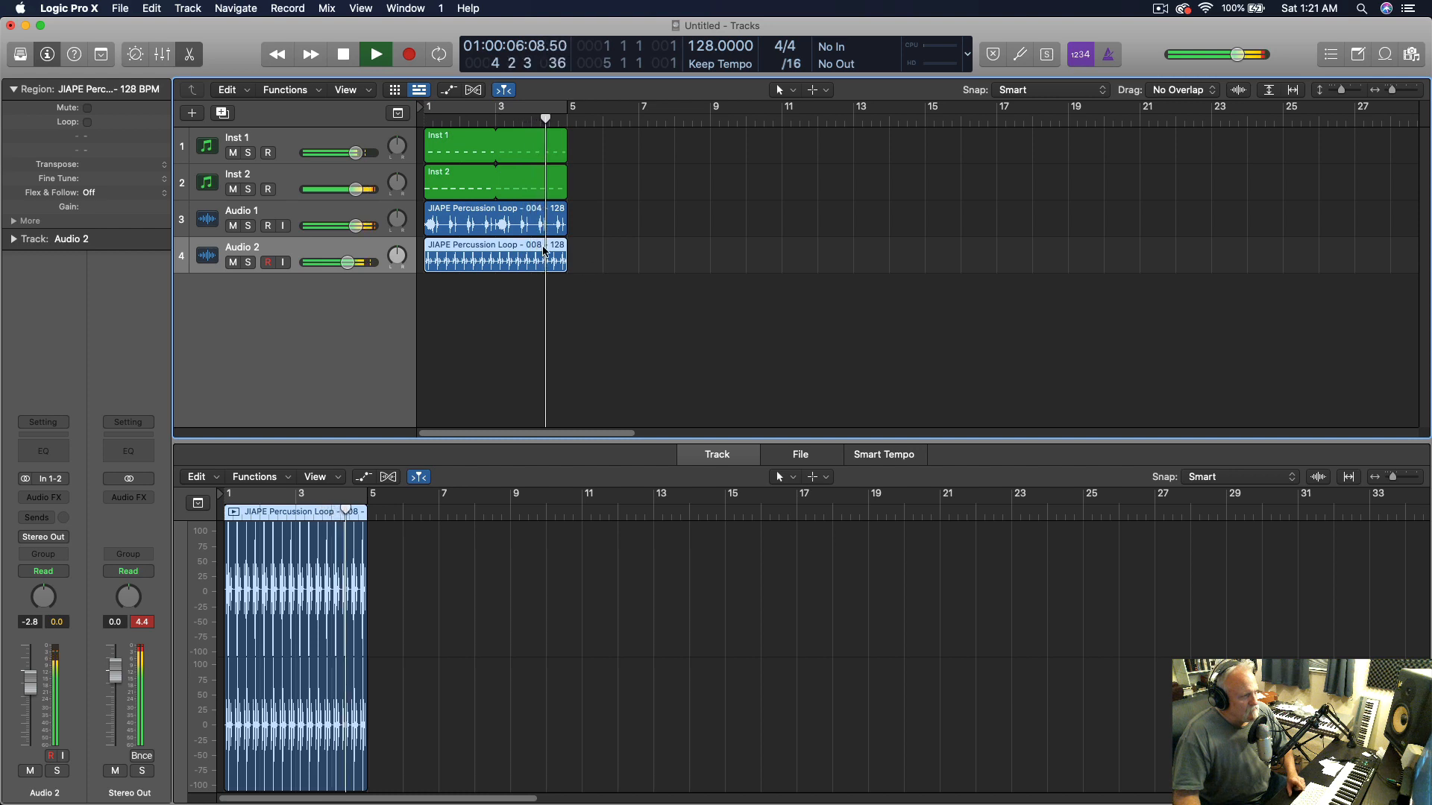
{"action": "key", "text": "space"}
Delete the percussion loop 004 region from Audio 1
{"action": "left_click", "coordinate": [469, 224]}
{"action": "key", "text": "Delete"}
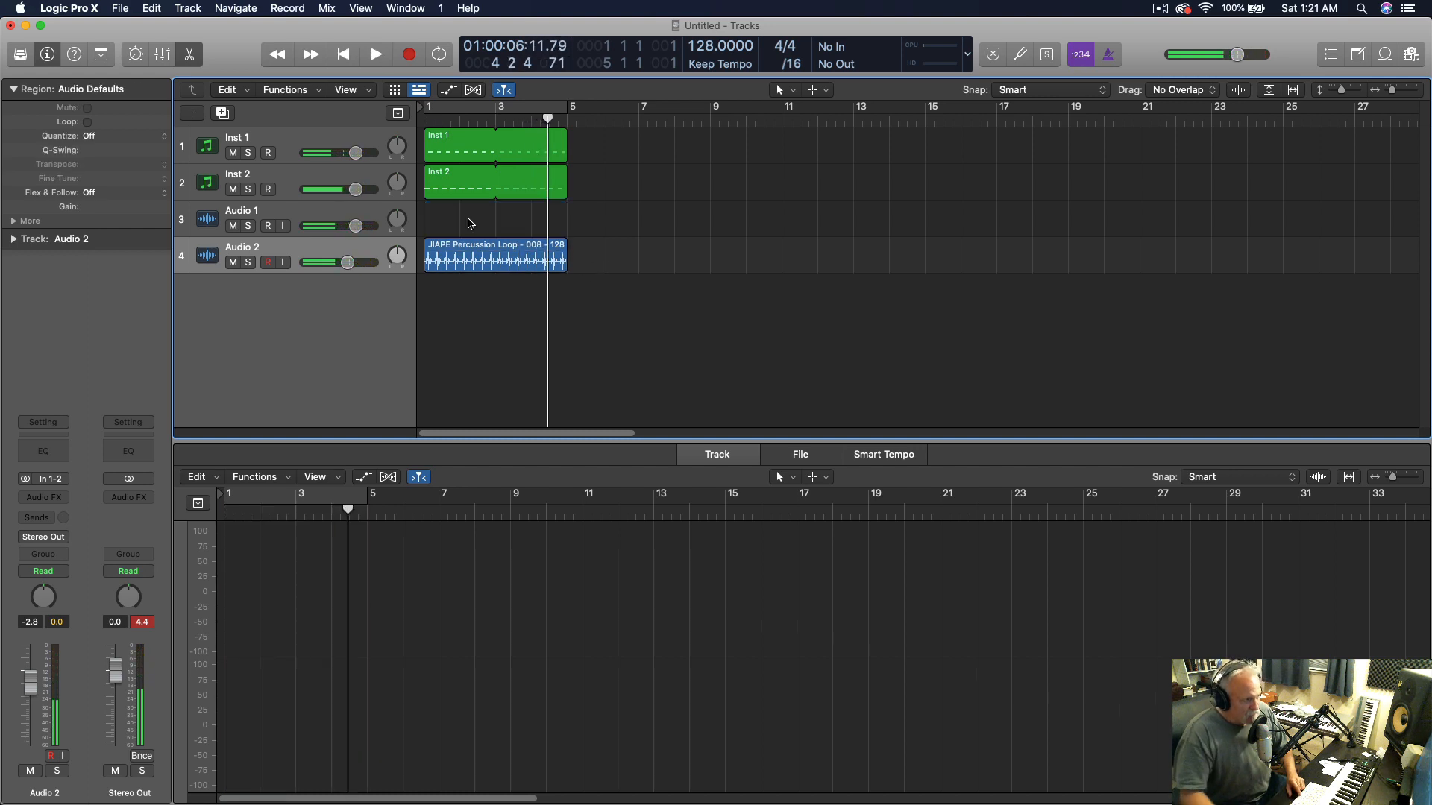
Preview percussion loops 013 through 027 and import JIAPE Percussion Loop - 027 - 128 BPM.wav onto Audio 1 at the project start
{"action": "key", "text": "Return"}
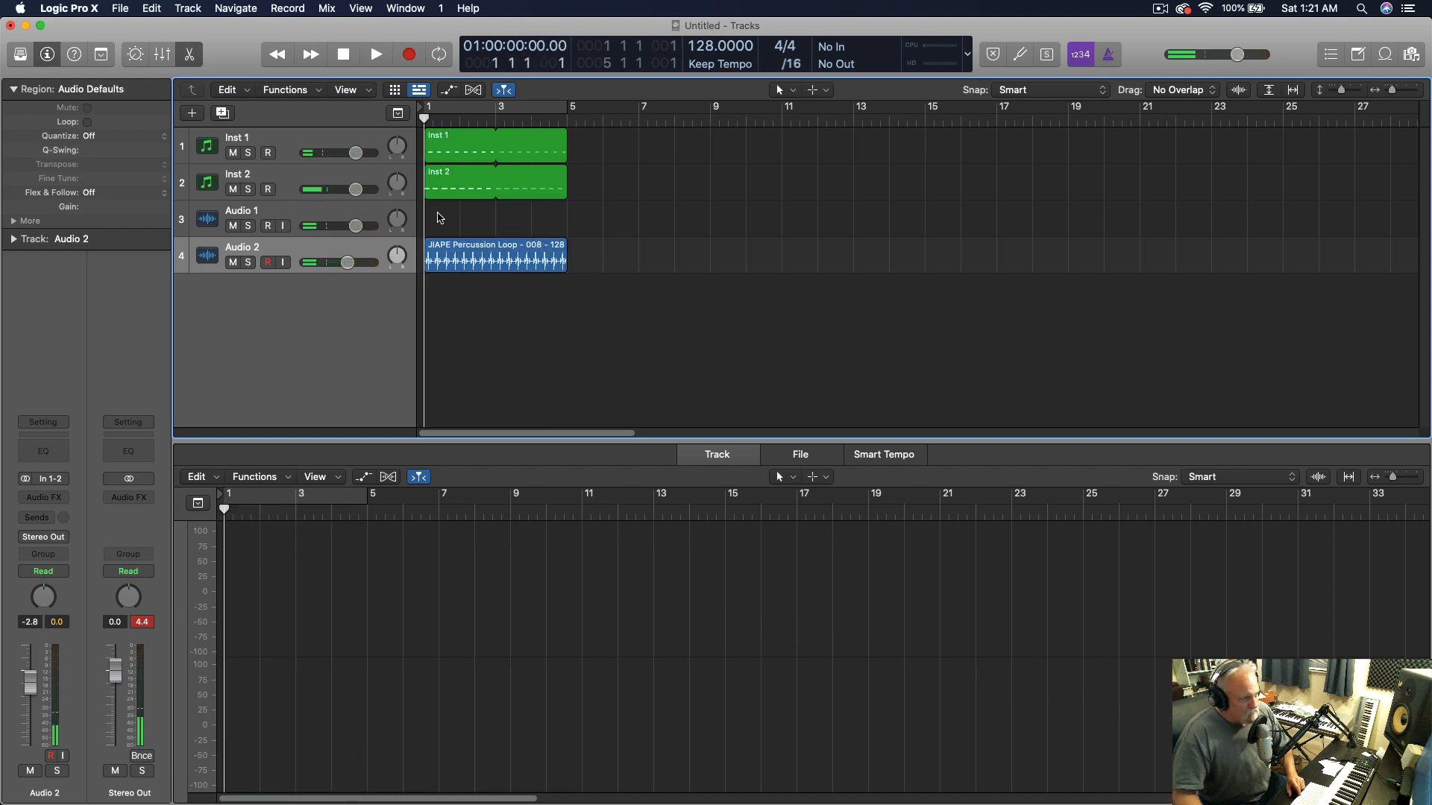
{"action": "left_click", "coordinate": [383, 211]}
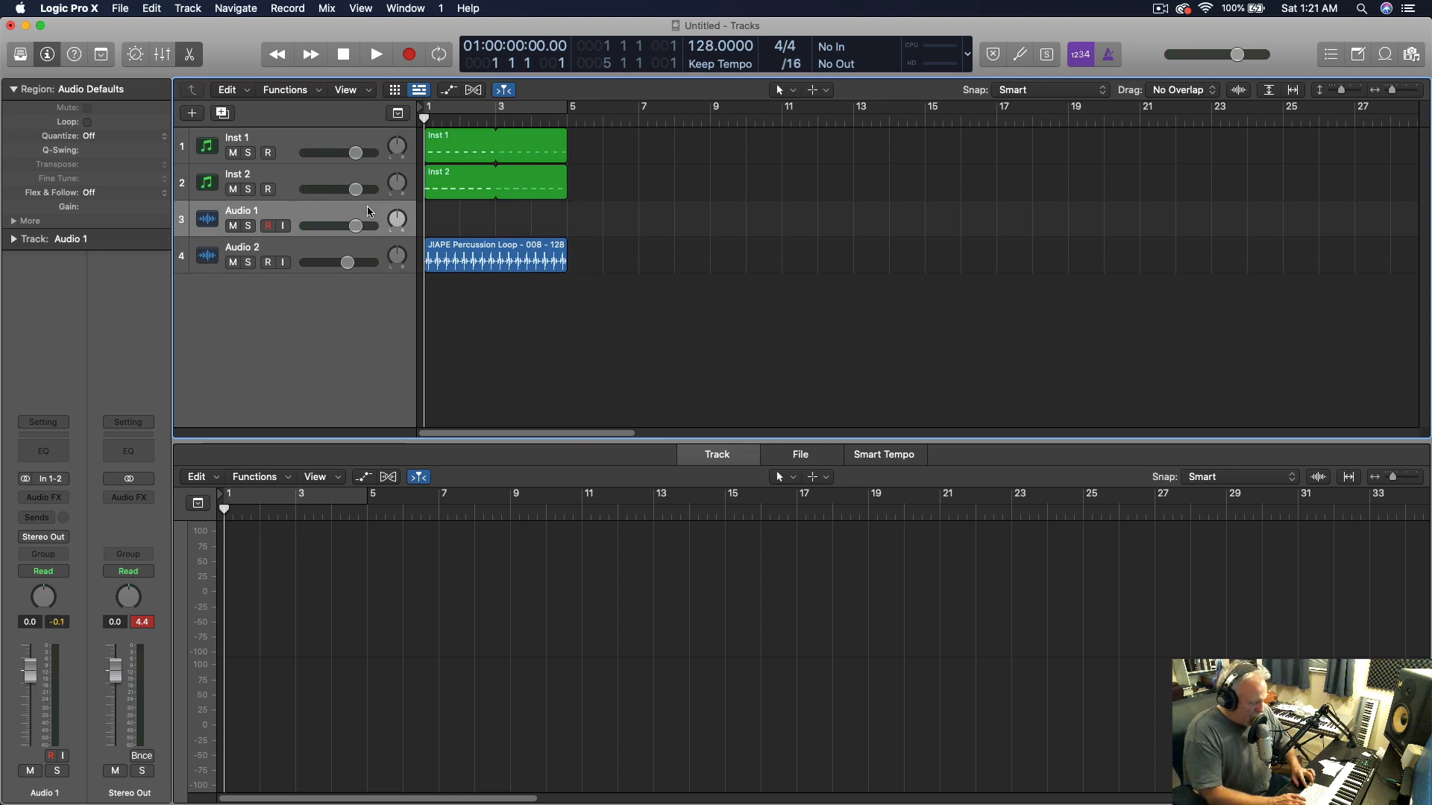
{"action": "key", "text": "super+shift+i"}
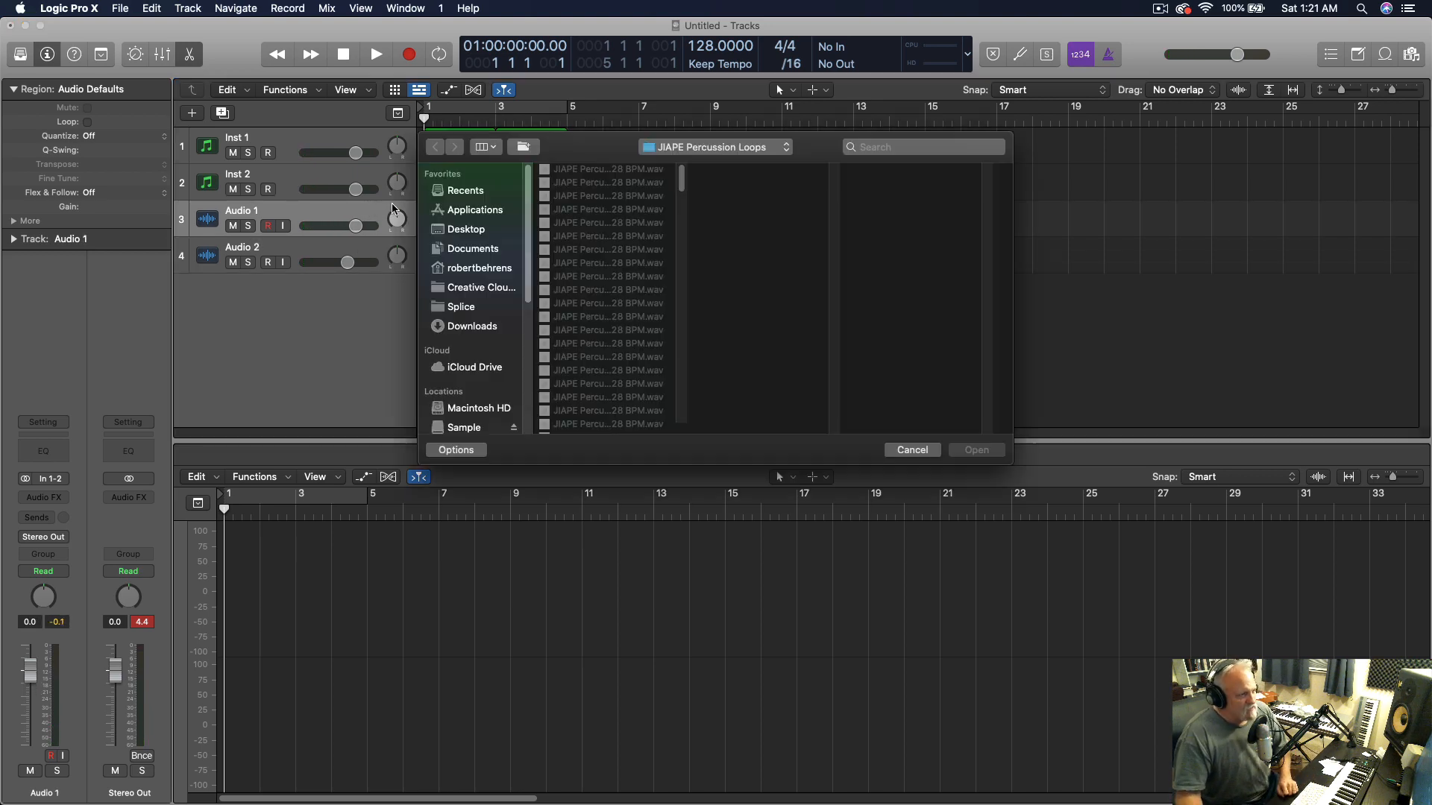
{"action": "left_click", "coordinate": [612, 332]}
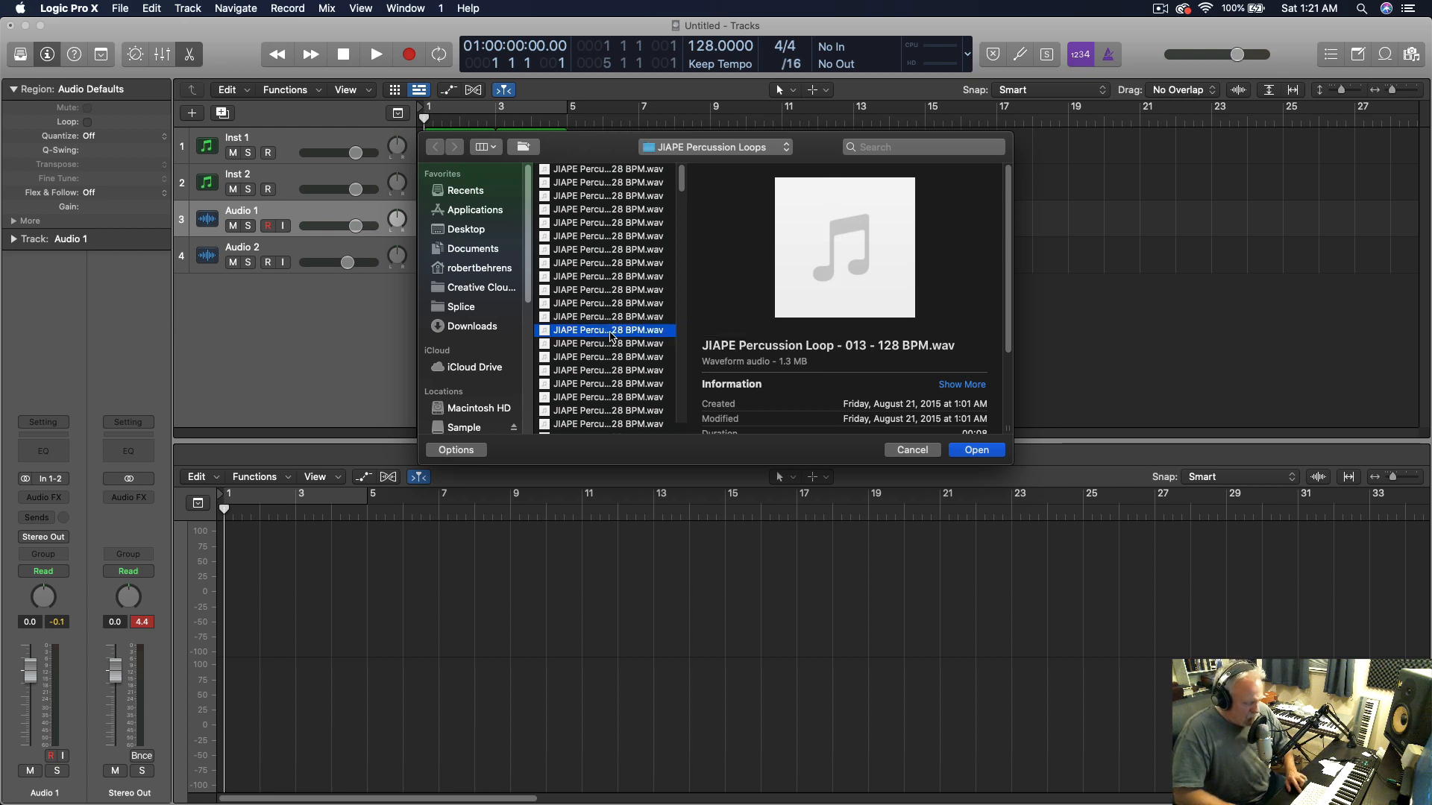
{"action": "key", "text": "space"}
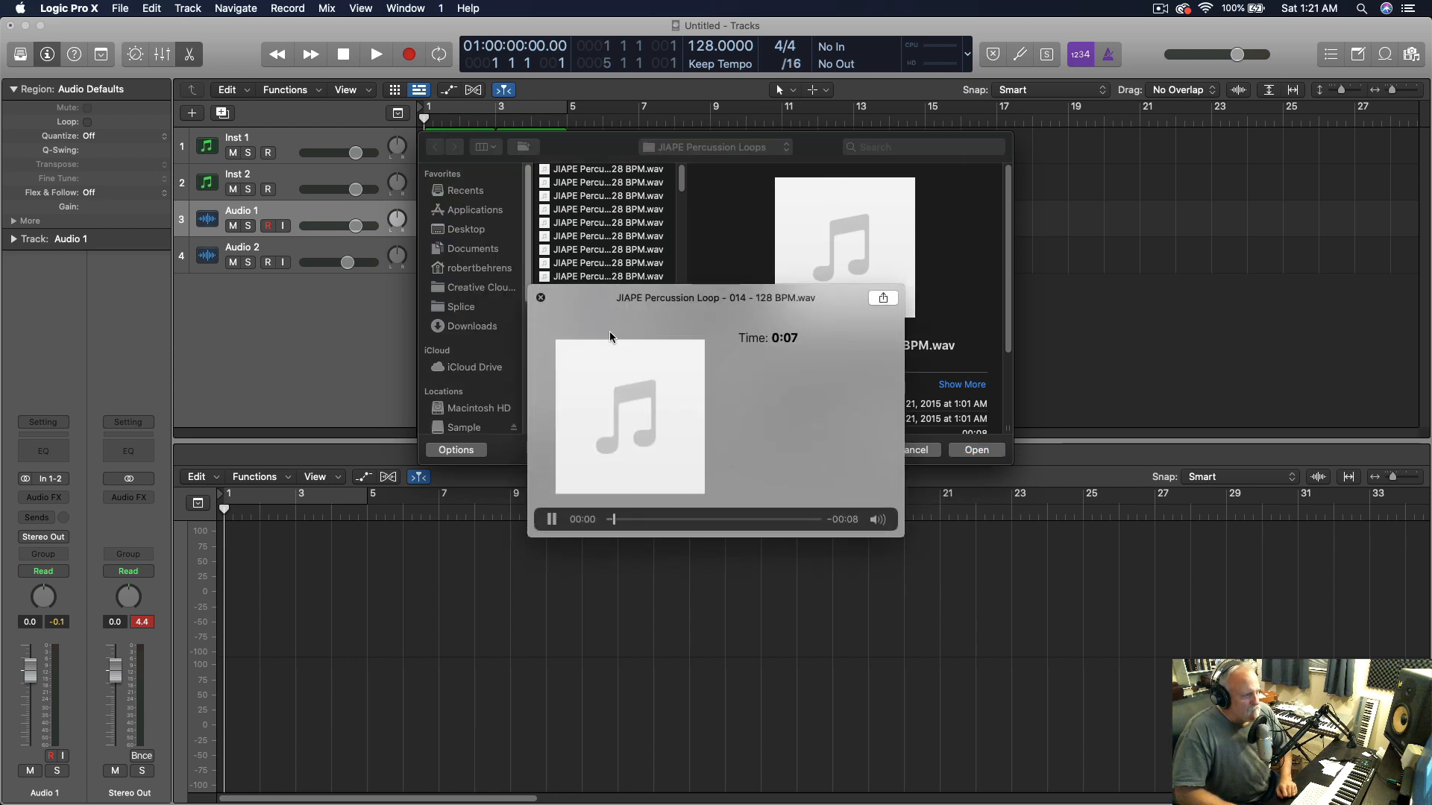
{"action": "key", "text": "Down"}
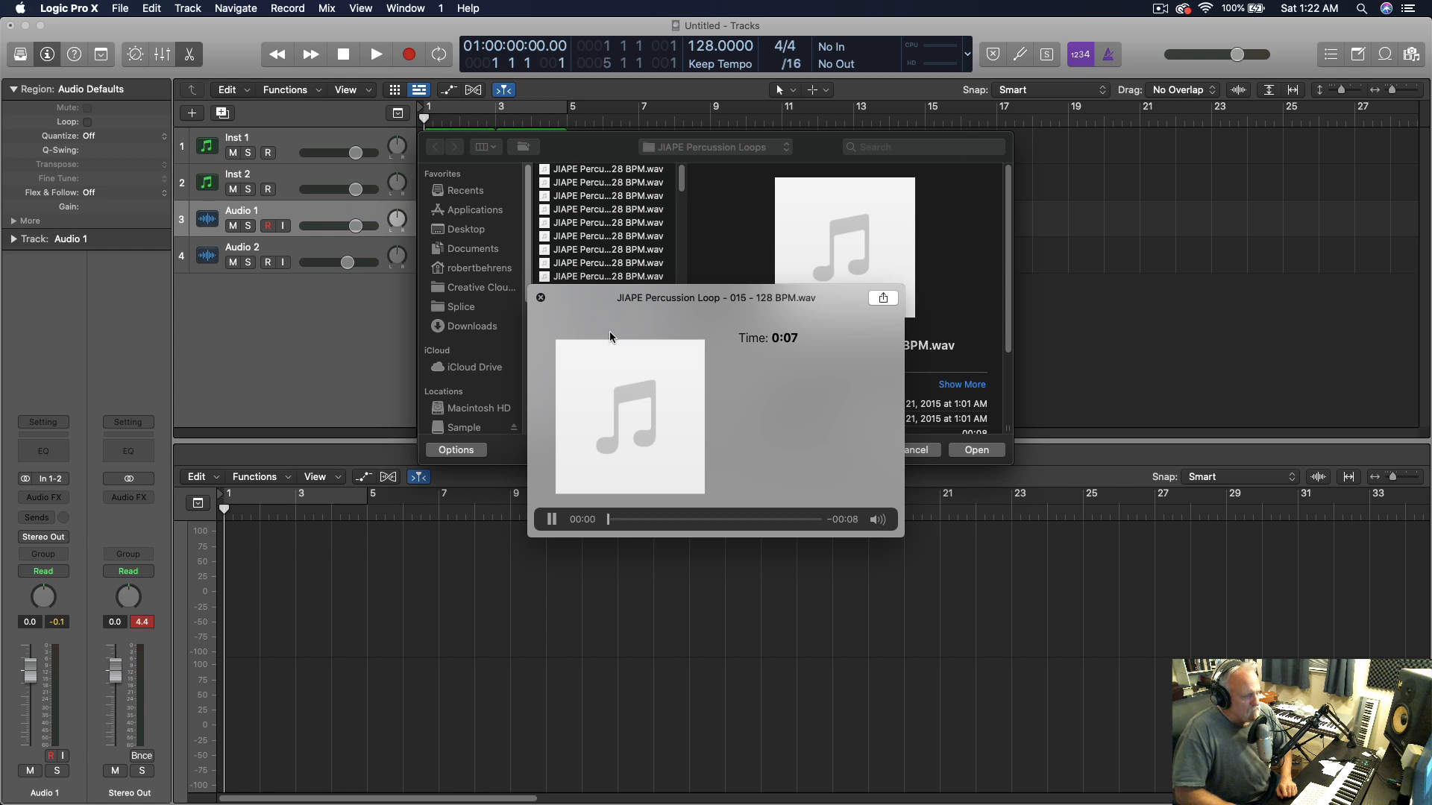
{"action": "key", "text": "Down"}
{"action": "key", "text": "Down"}
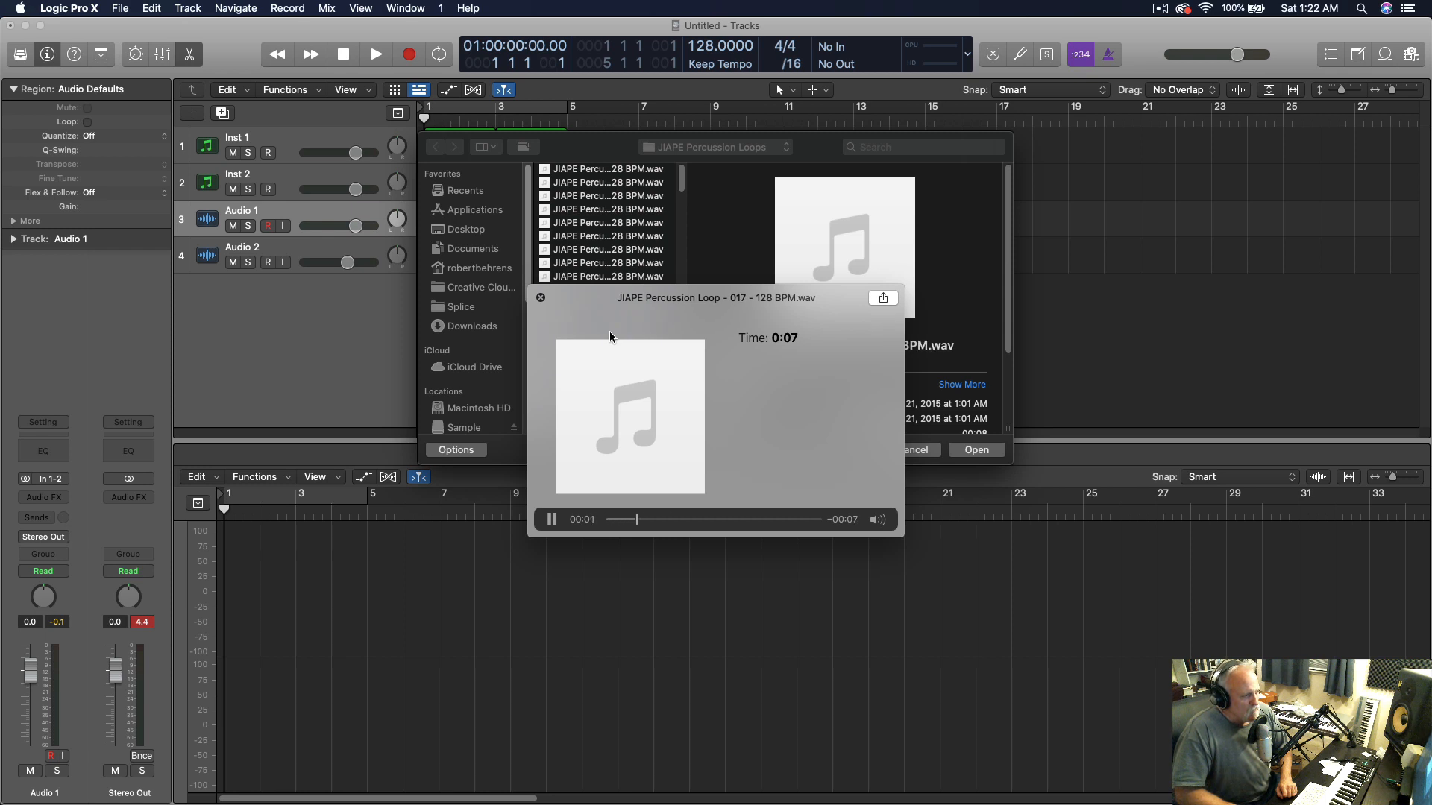
{"action": "key", "text": "Down"}
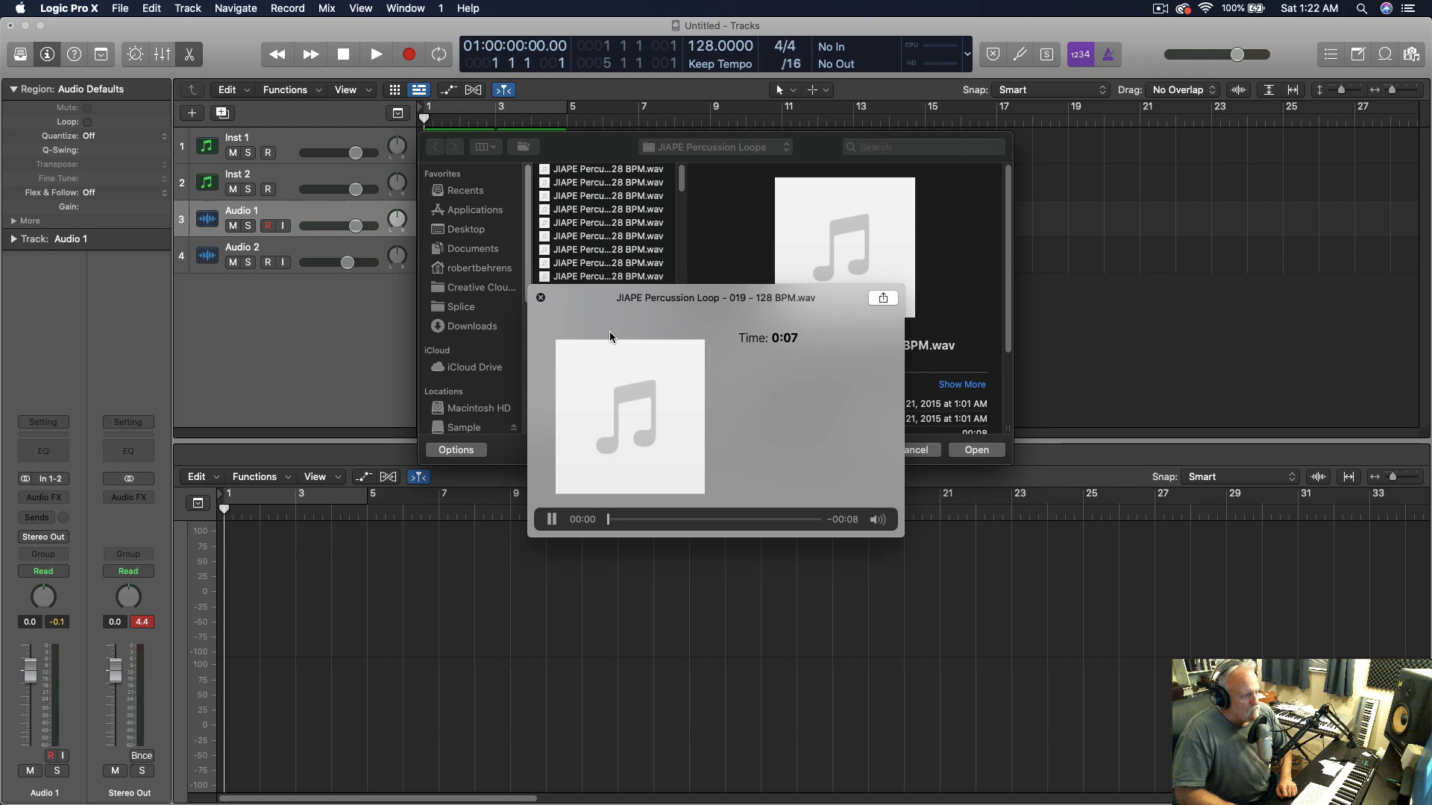
{"action": "key", "text": "Down"}
{"action": "key", "text": "Down"}
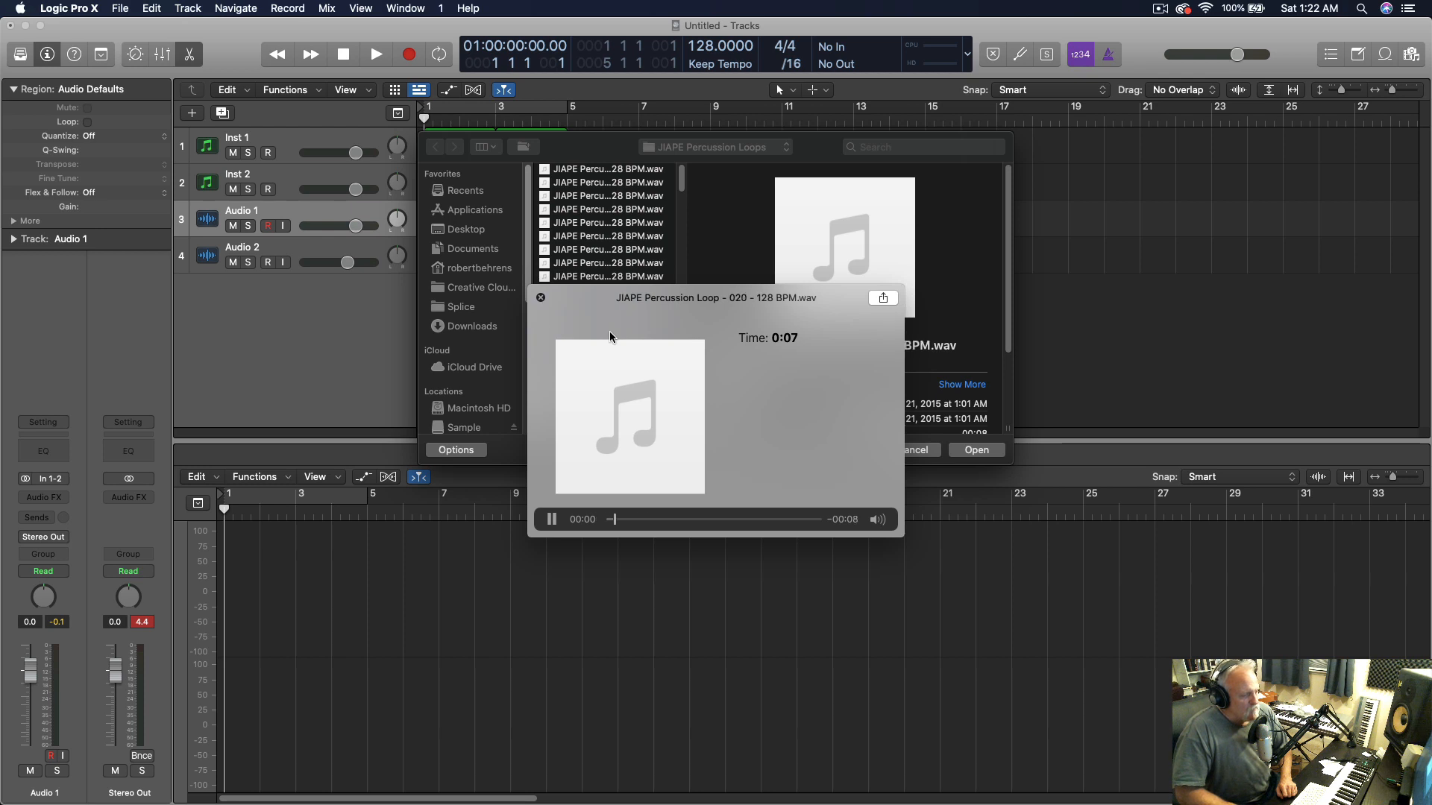
{"action": "key", "text": "Down"}
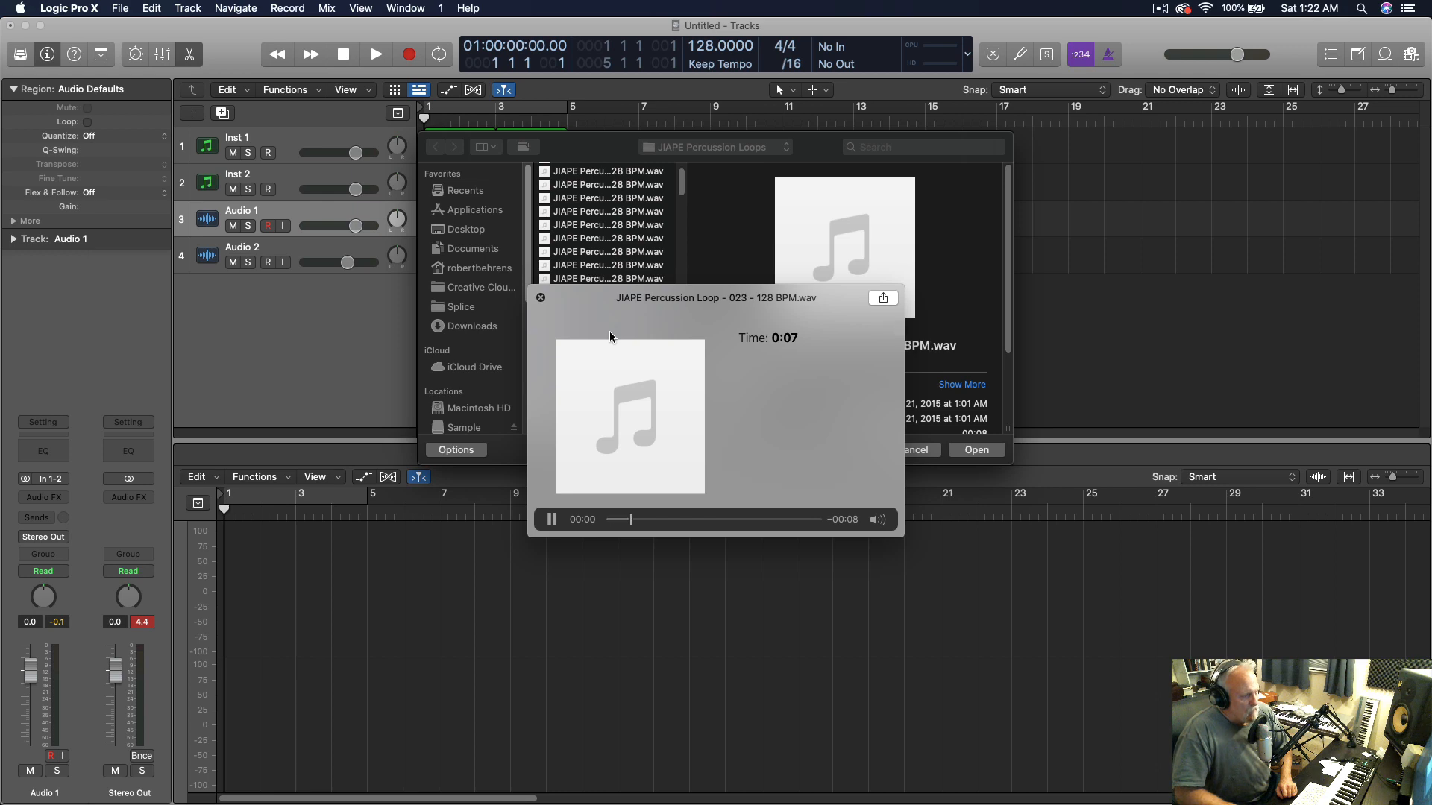
{"action": "key", "text": "Down"}
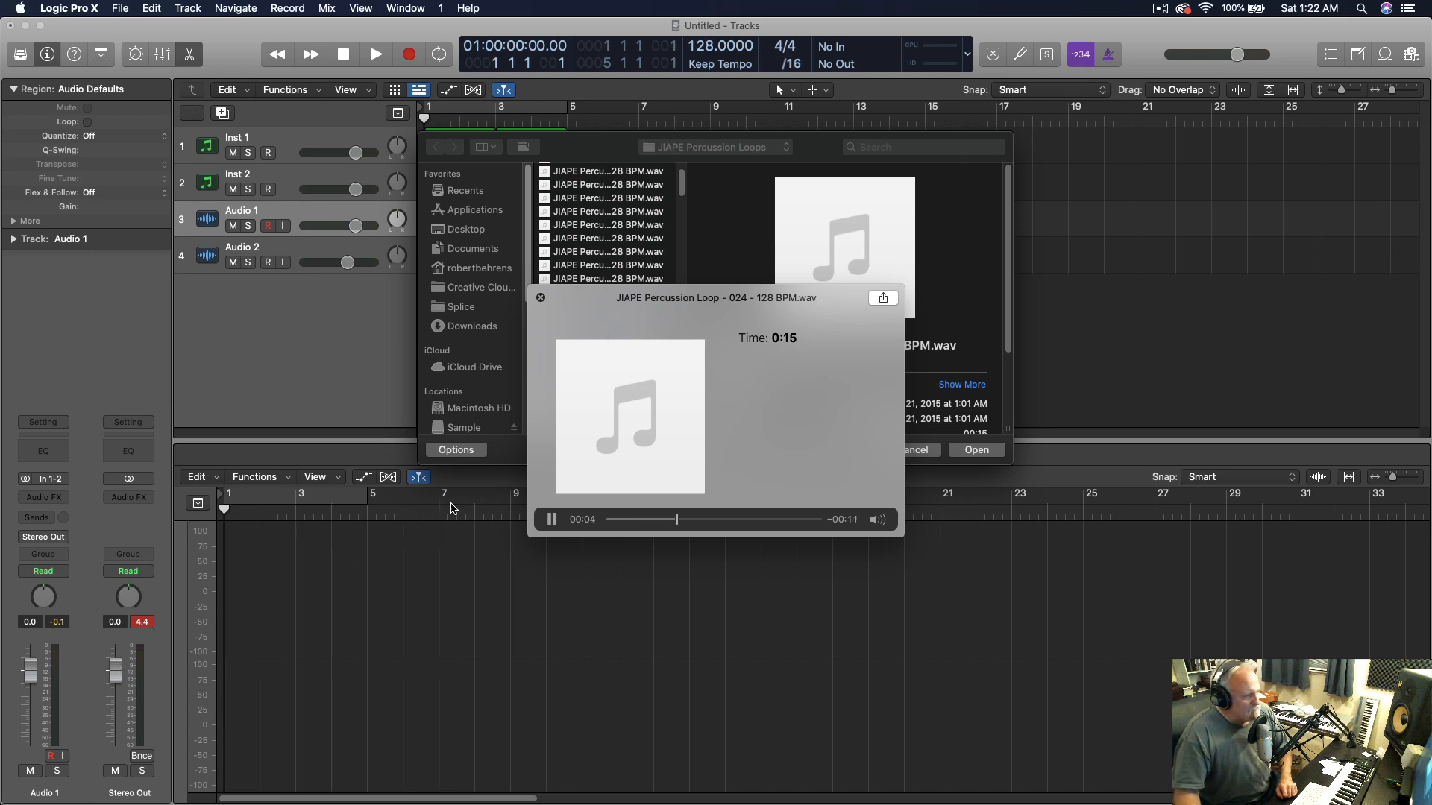
{"action": "key", "text": "Down"}
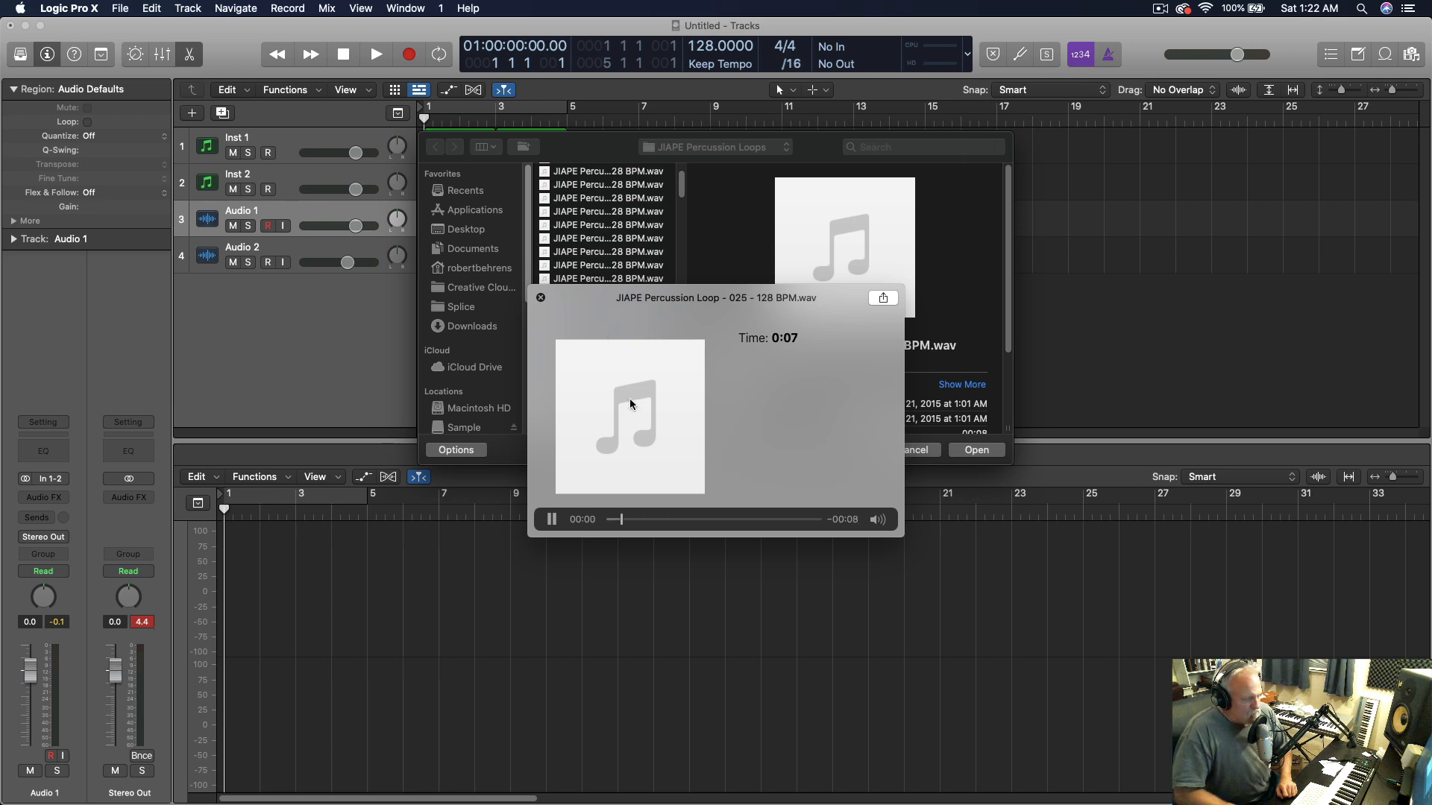
{"action": "key", "text": "Down"}
{"action": "key", "text": "Down"}
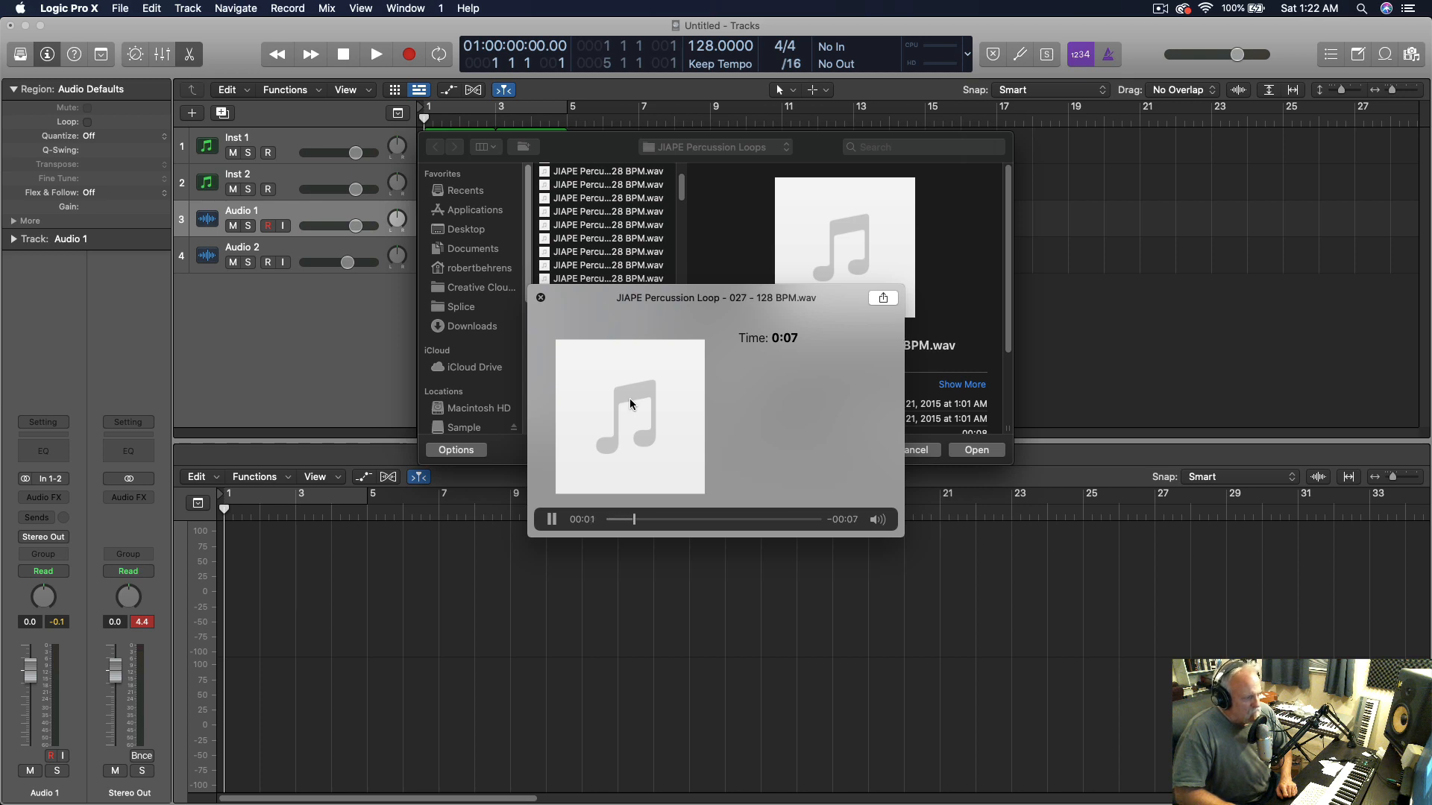
{"action": "left_click", "coordinate": [962, 451]}
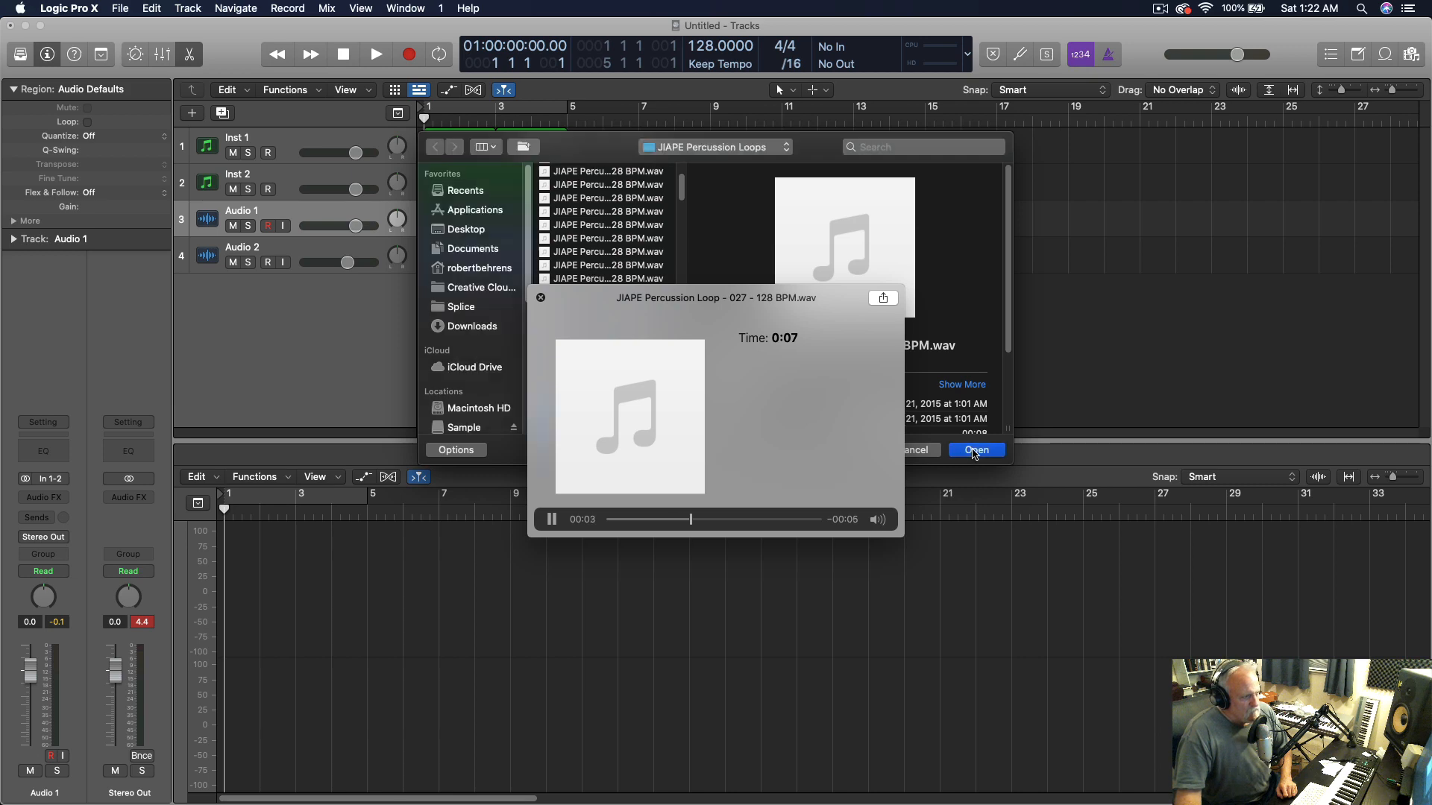
Lower the Audio 1 volume to -6.0 dB and the Audio 2 volume to a similar level while playing back the groove
{"action": "key", "text": "space"}
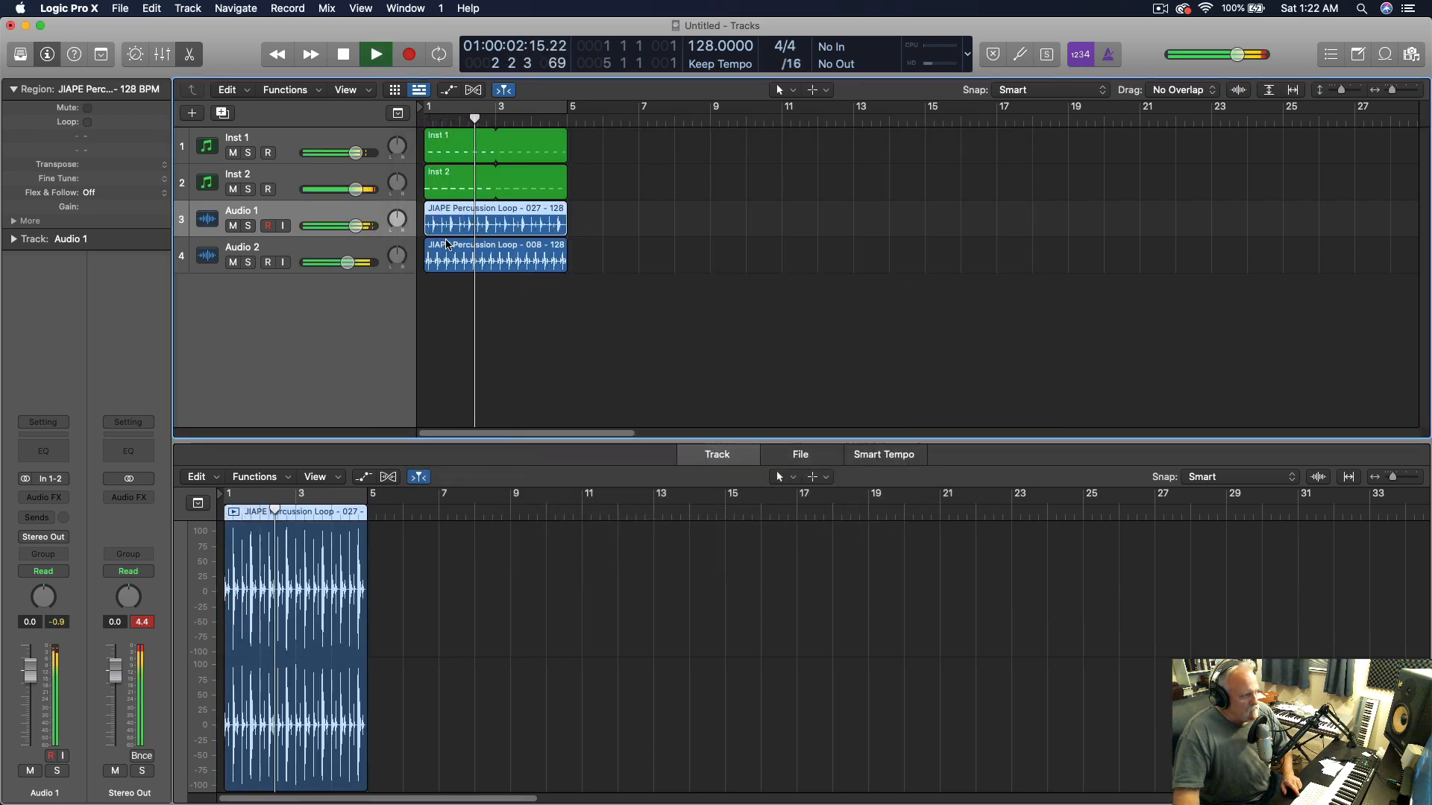
{"action": "left_click_drag", "start_coordinate": [355, 226], "coordinate": [337, 226]}
{"action": "double_click", "coordinate": [338, 262]}
{"action": "left_click", "coordinate": [352, 294]}
{"action": "key", "text": "space"}
{"action": "key", "text": "space"}
{"action": "key", "text": "Return"}
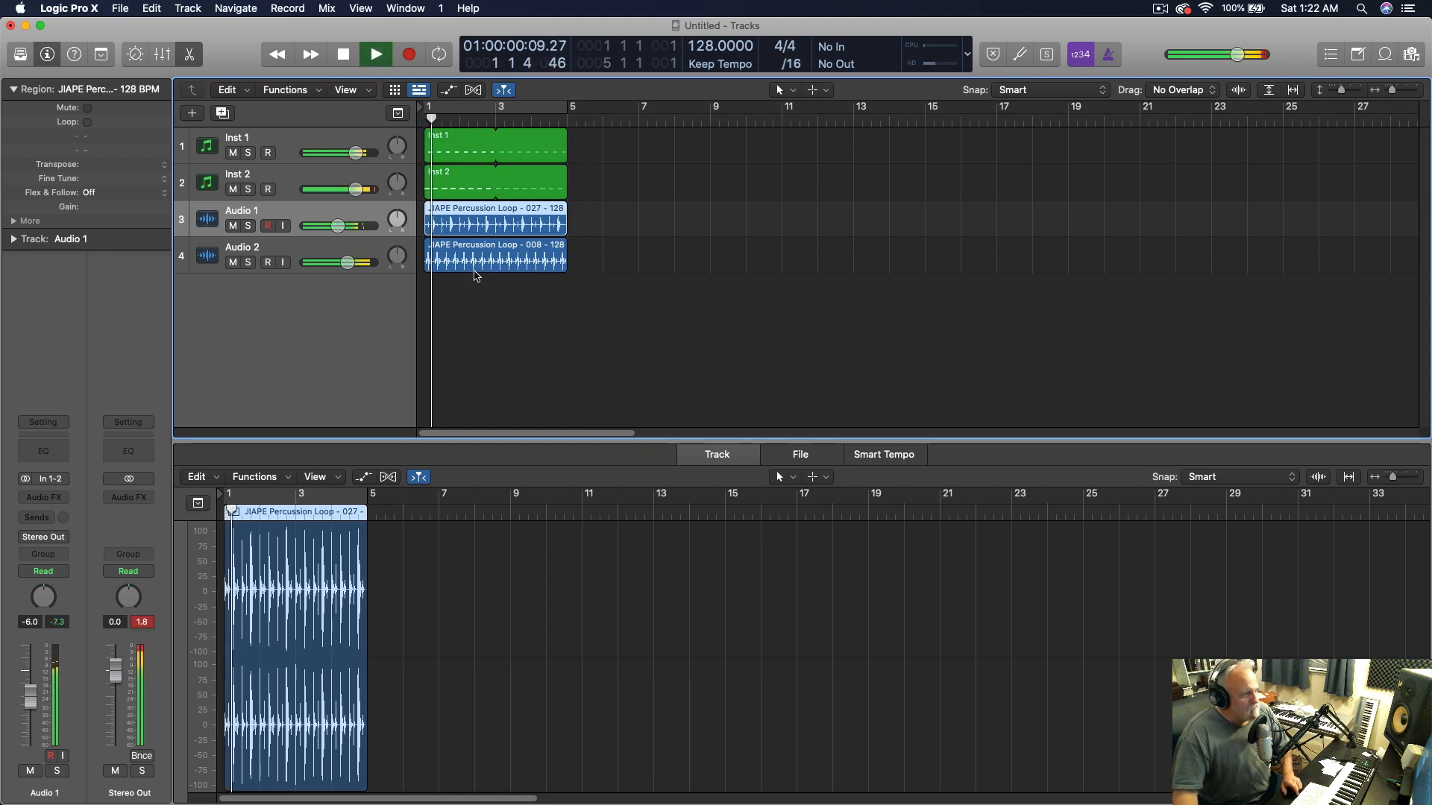
{"action": "left_click_drag", "start_coordinate": [347, 262], "coordinate": [338, 263]}
{"action": "key", "text": "space"}
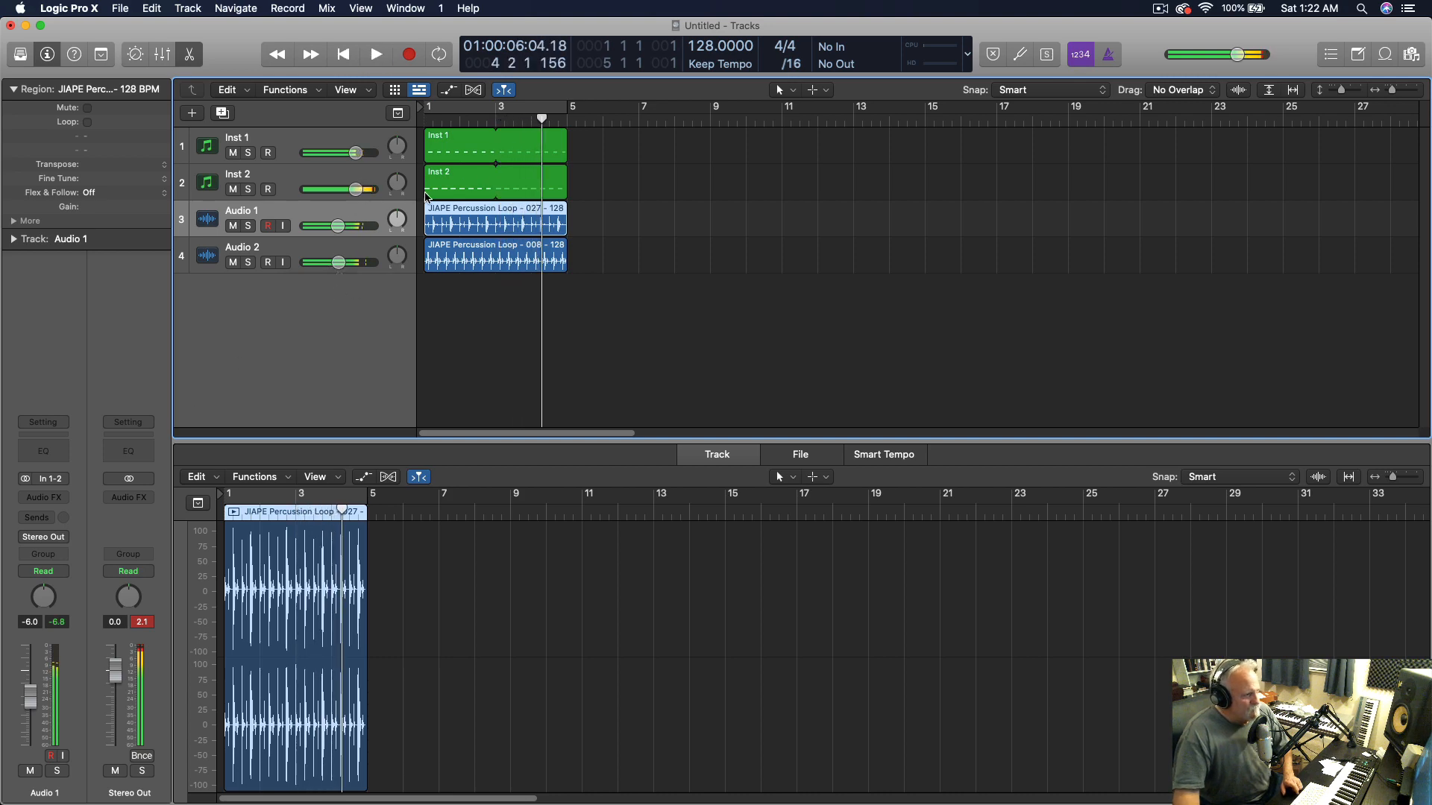
Lengthen all eight bass notes in the Inst 1 region together, giving the first note a length of 0 0 2 0
{"action": "left_click", "coordinate": [454, 179]}
{"action": "key", "text": "space"}
{"action": "key", "text": "space"}
{"action": "left_click", "coordinate": [373, 650]}
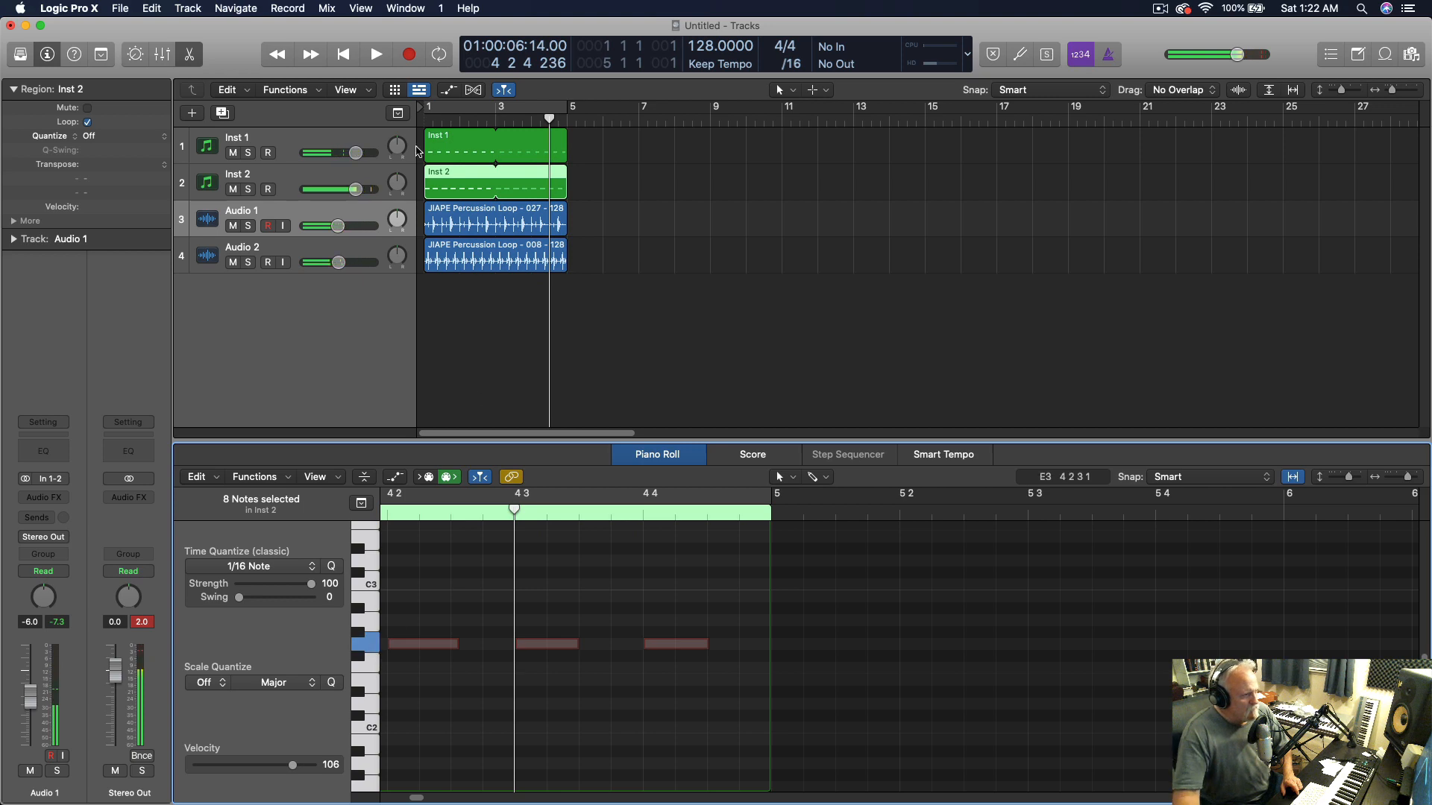
{"action": "left_click", "coordinate": [345, 142]}
{"action": "left_click", "coordinate": [481, 620]}
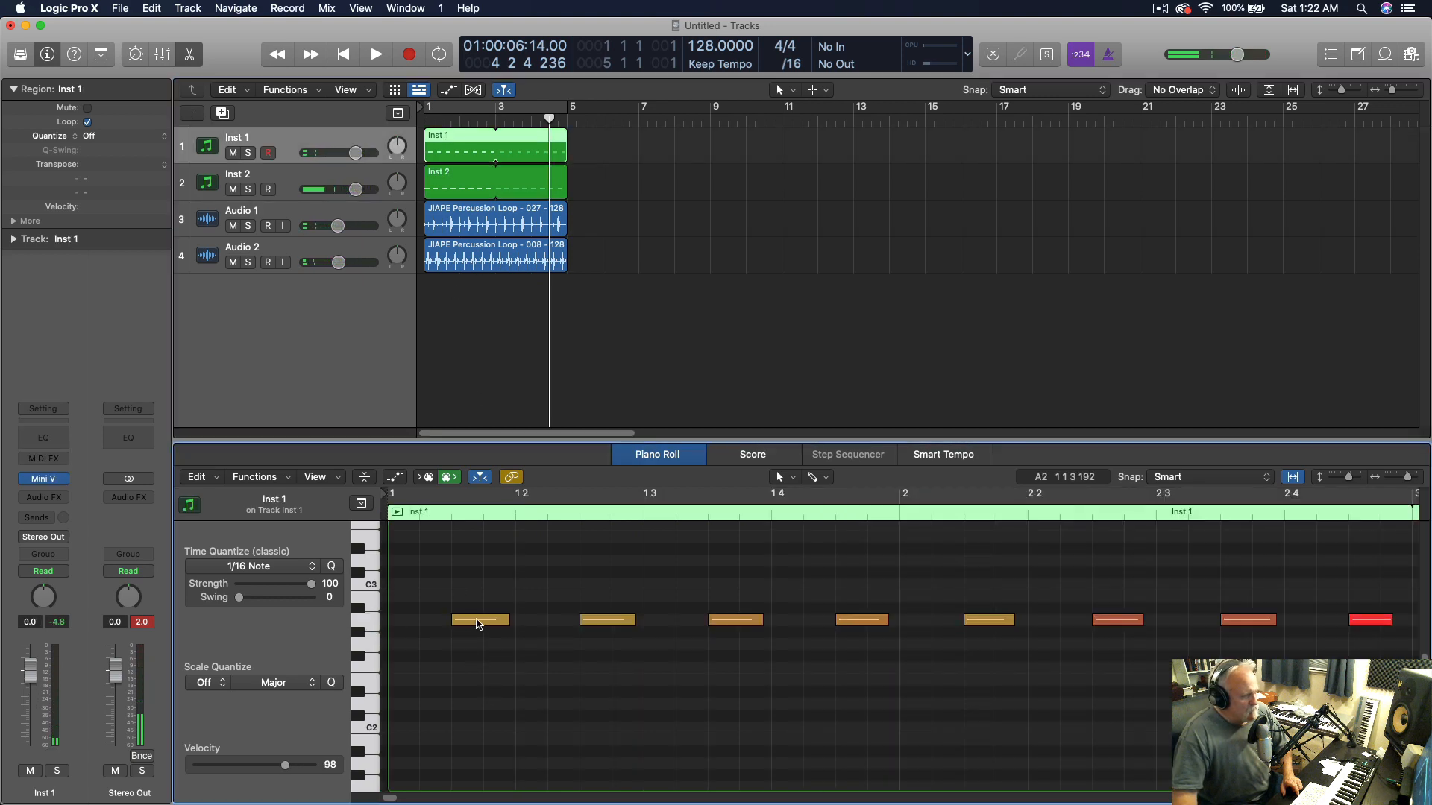
{"action": "left_click", "coordinate": [489, 673]}
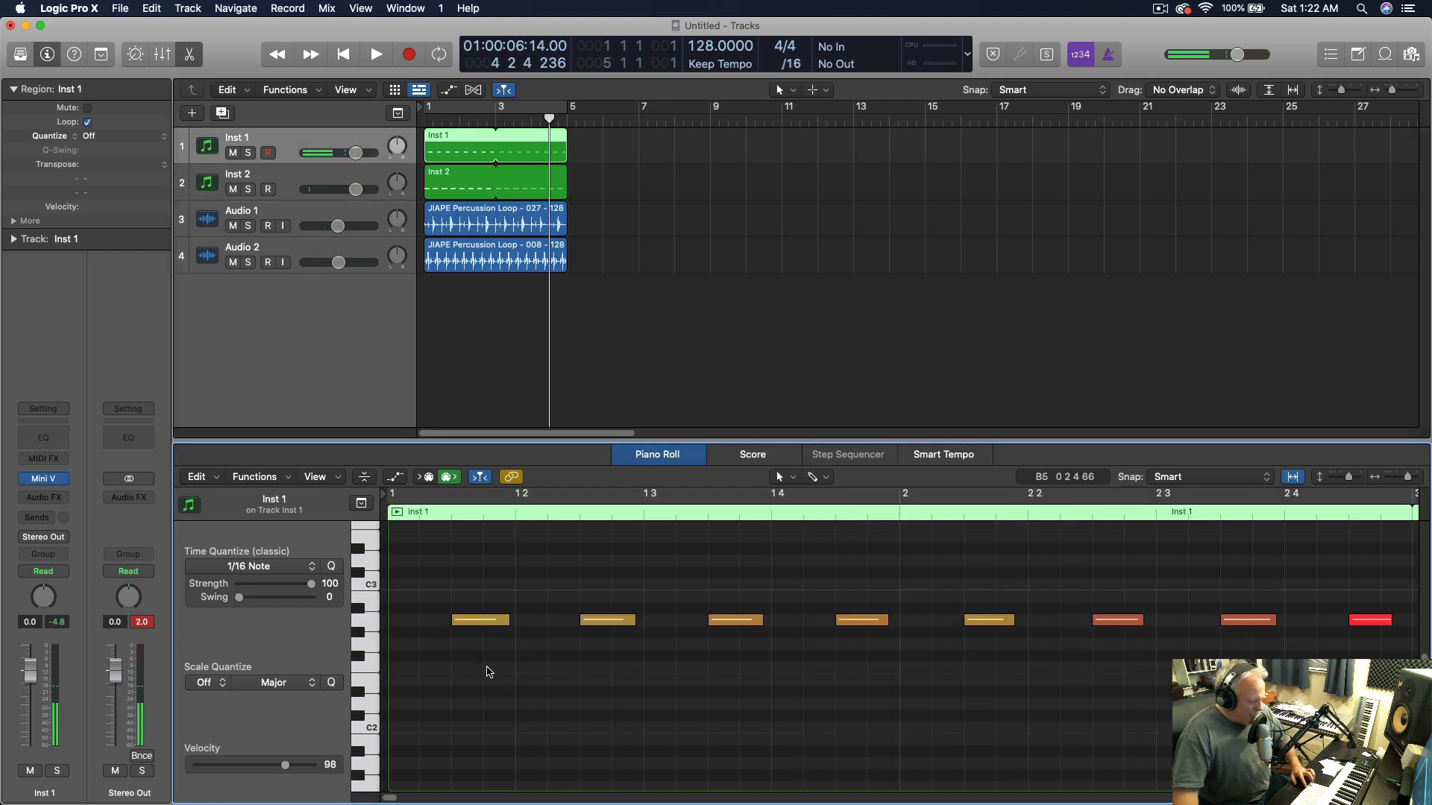
{"action": "key", "text": "super+a"}
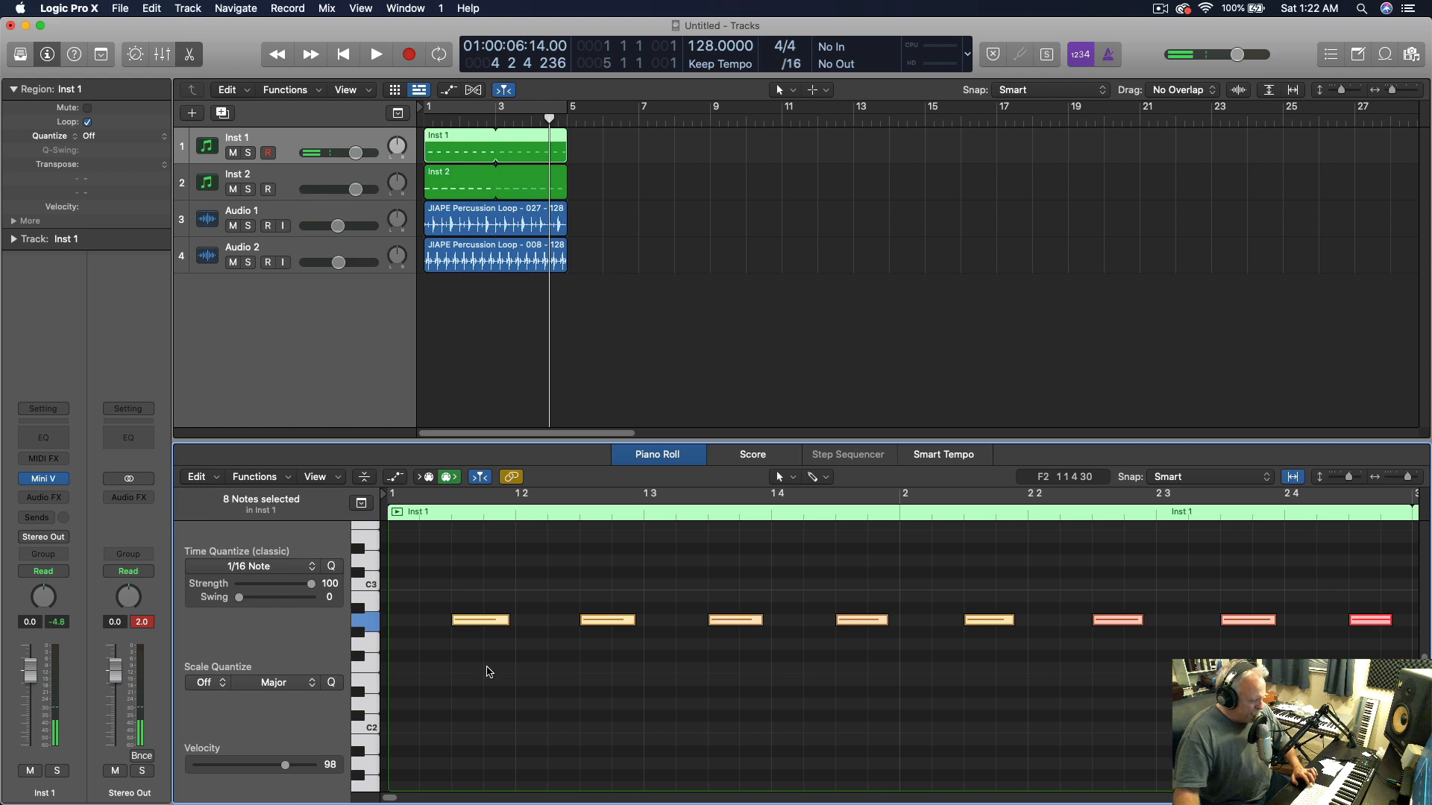
{"action": "left_click", "coordinate": [791, 480]}
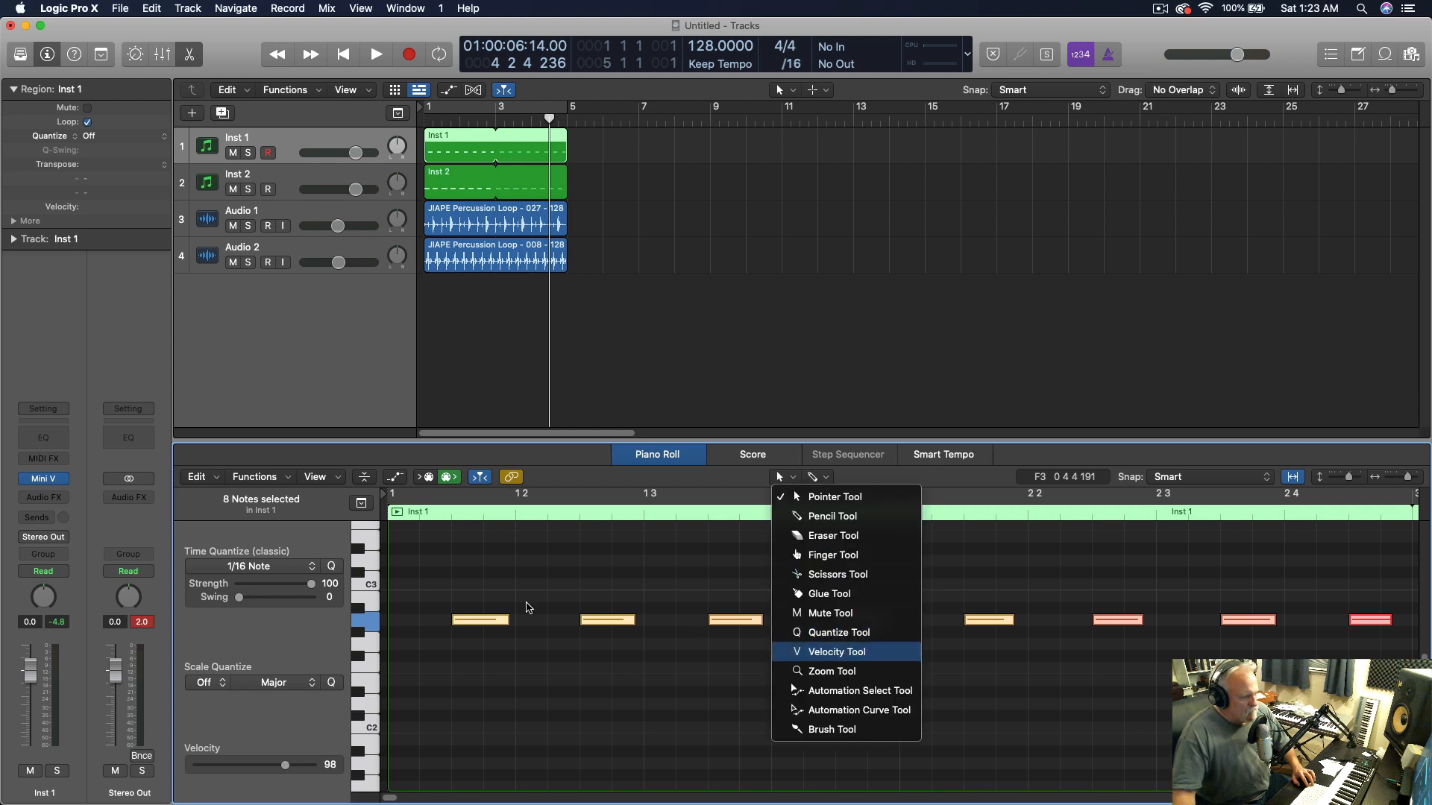
{"action": "left_click", "coordinate": [837, 652]}
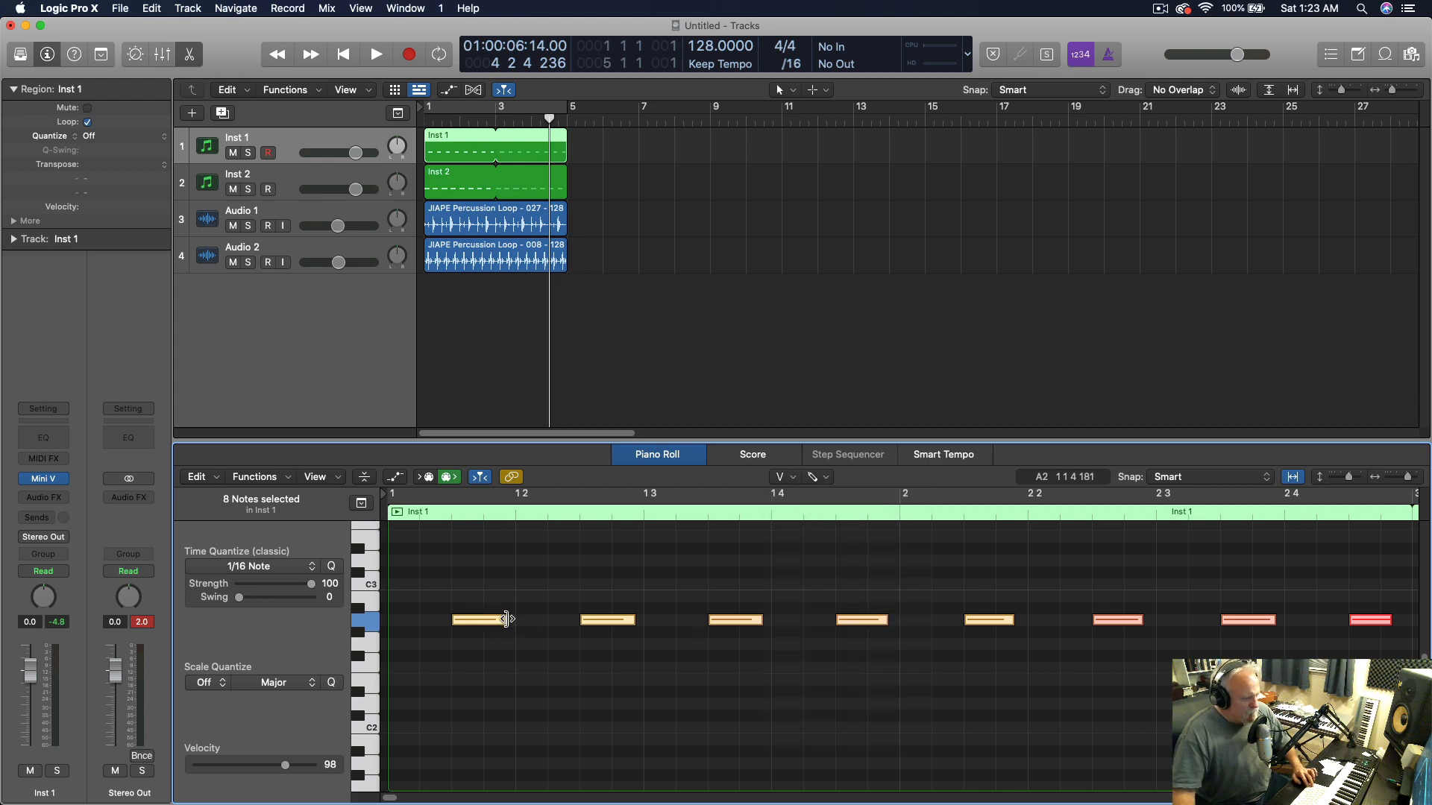
{"action": "left_click_drag", "start_coordinate": [507, 619], "coordinate": [513, 625]}
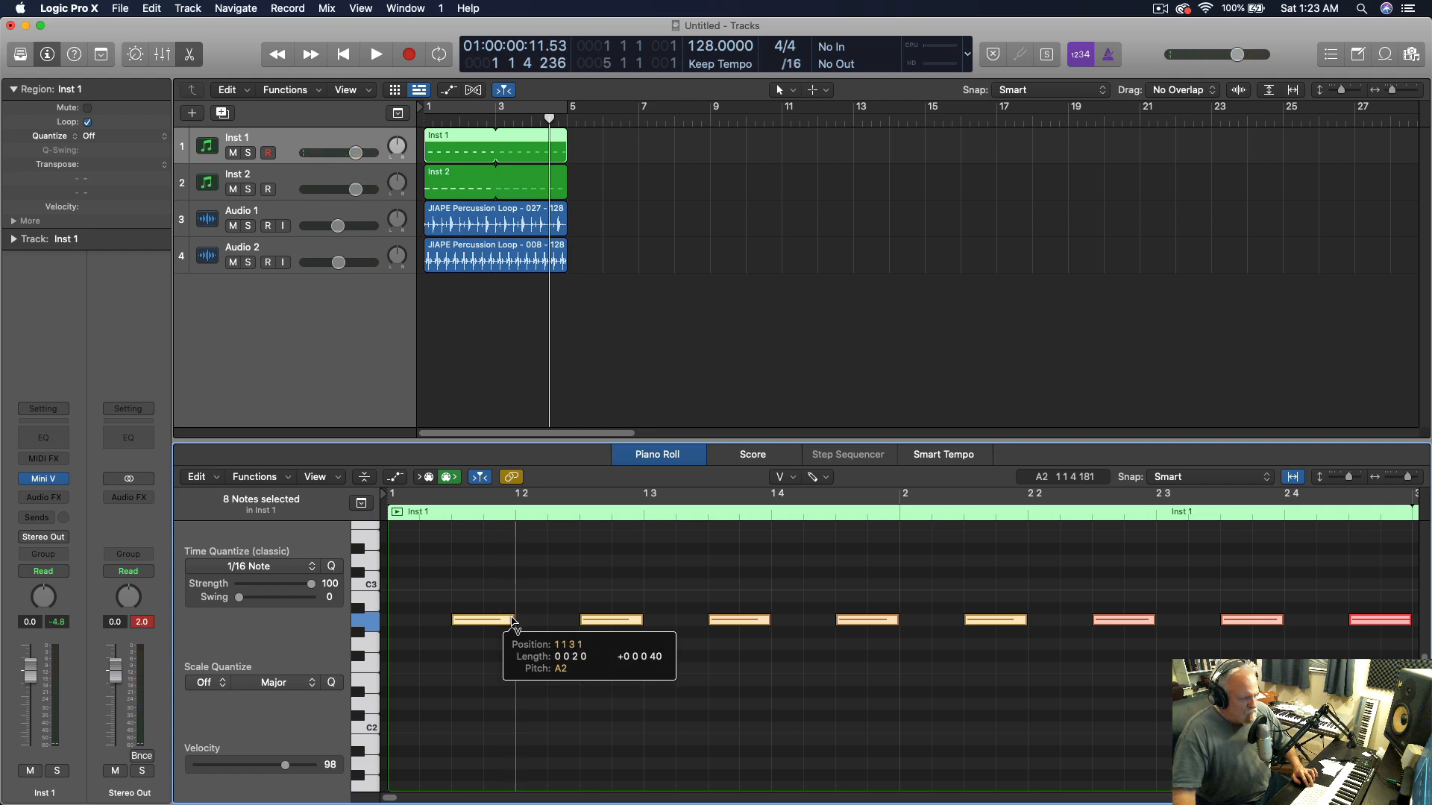
{"action": "left_click_drag", "start_coordinate": [513, 624], "coordinate": [513, 623]}
Raise the velocity of all eight Inst 1 notes to 125 with the Velocity Tool and play back the groove
{"action": "left_click_drag", "start_coordinate": [1368, 625], "coordinate": [1342, 610]}
{"action": "key", "text": "space"}
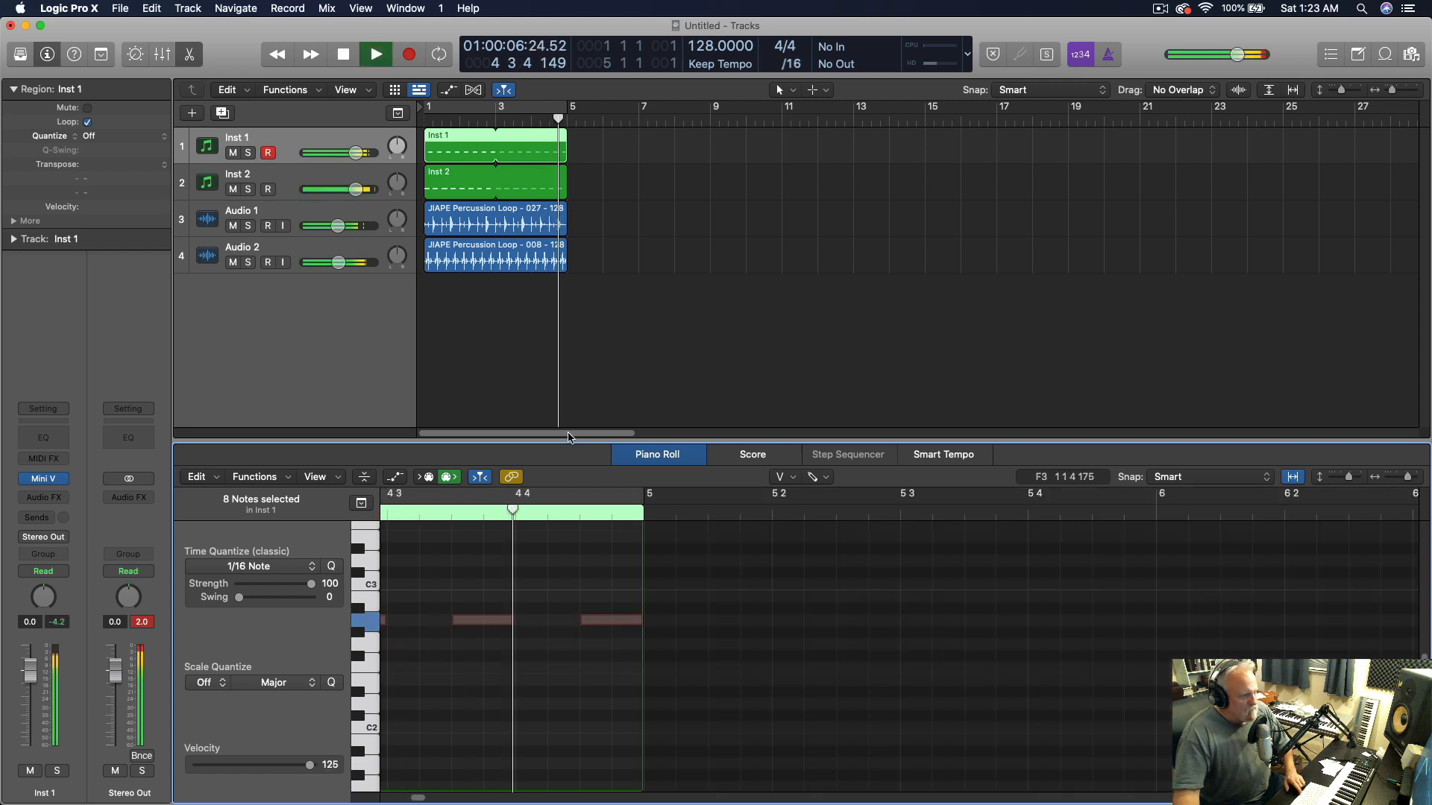
{"action": "key", "text": "space"}
{"action": "key", "text": "Return"}
{"action": "key", "text": "space"}
Switch back to the Pointer Tool, transpose all eight Inst 1 notes down to E2 and play back the result
{"action": "key", "text": "t"}
{"action": "left_click", "coordinate": [447, 605]}
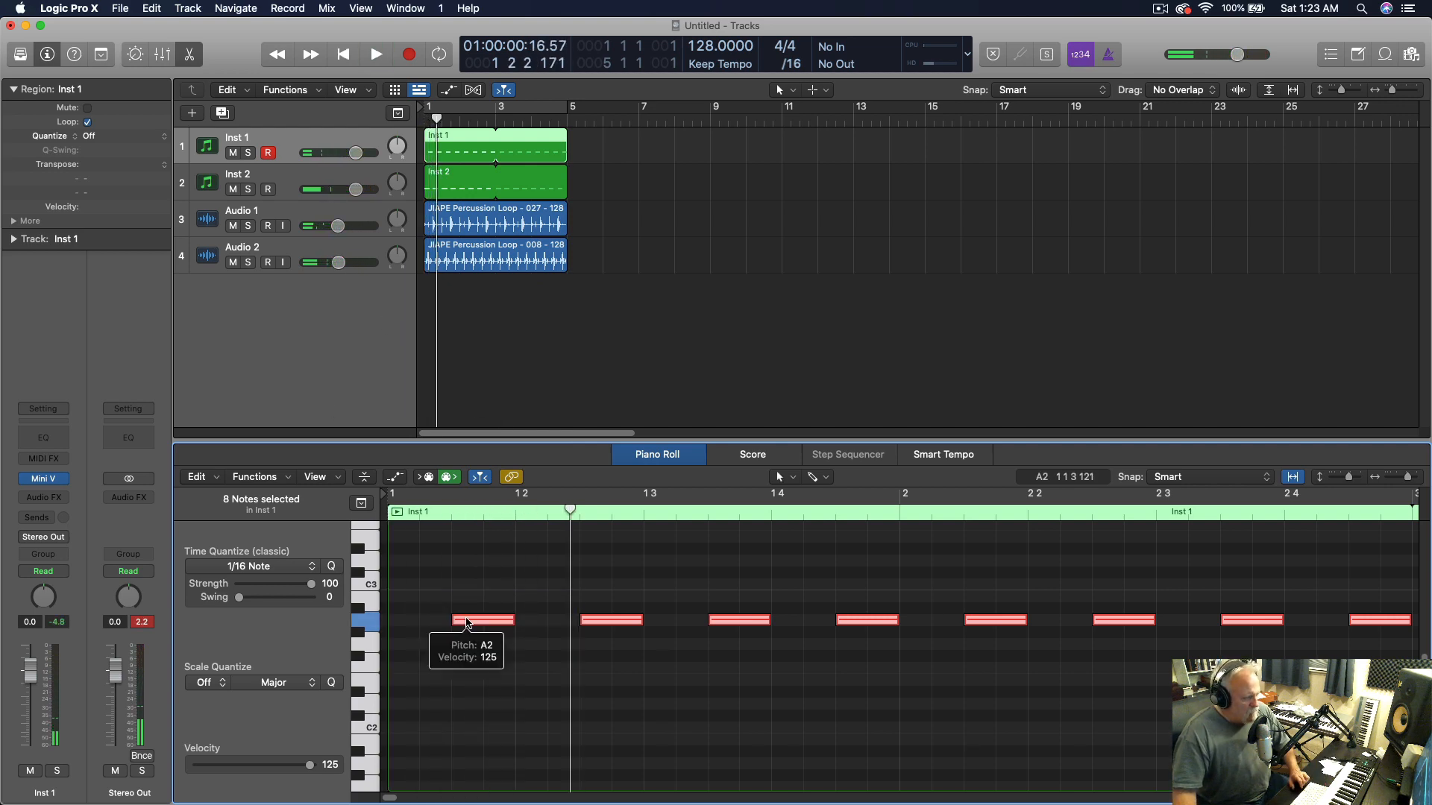
{"action": "left_click_drag", "start_coordinate": [467, 623], "coordinate": [466, 679]}
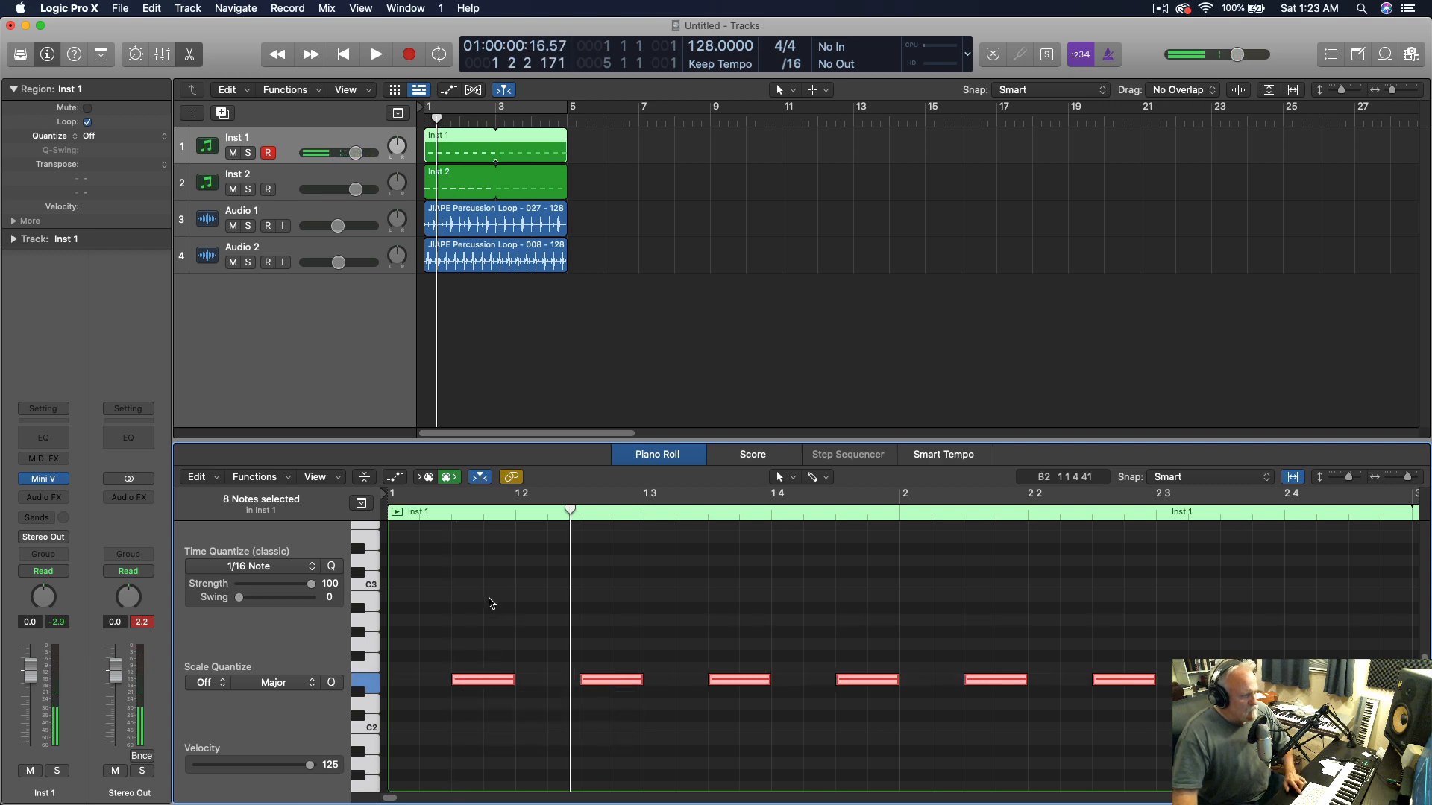
{"action": "key", "text": "space"}
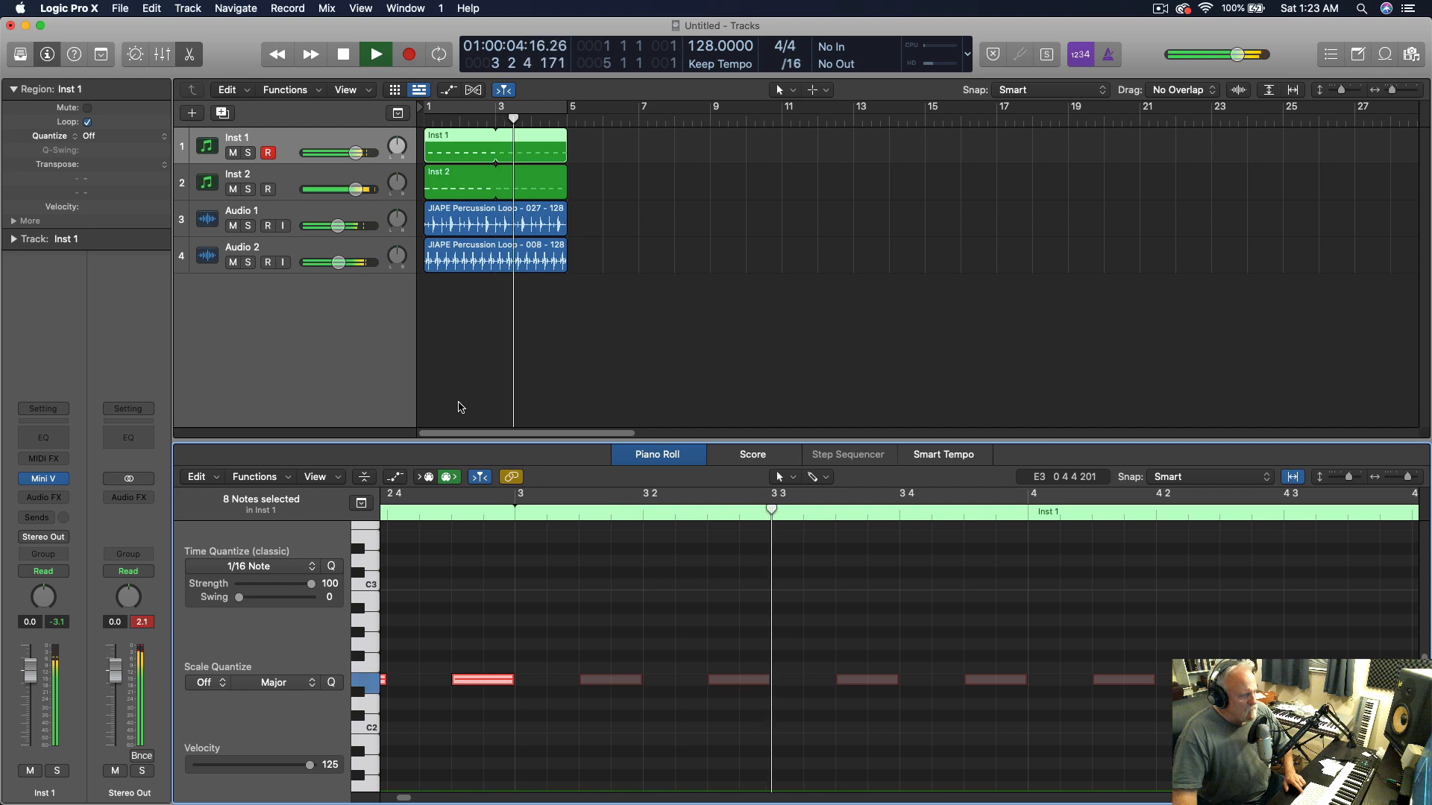
{"action": "key", "text": "space"}
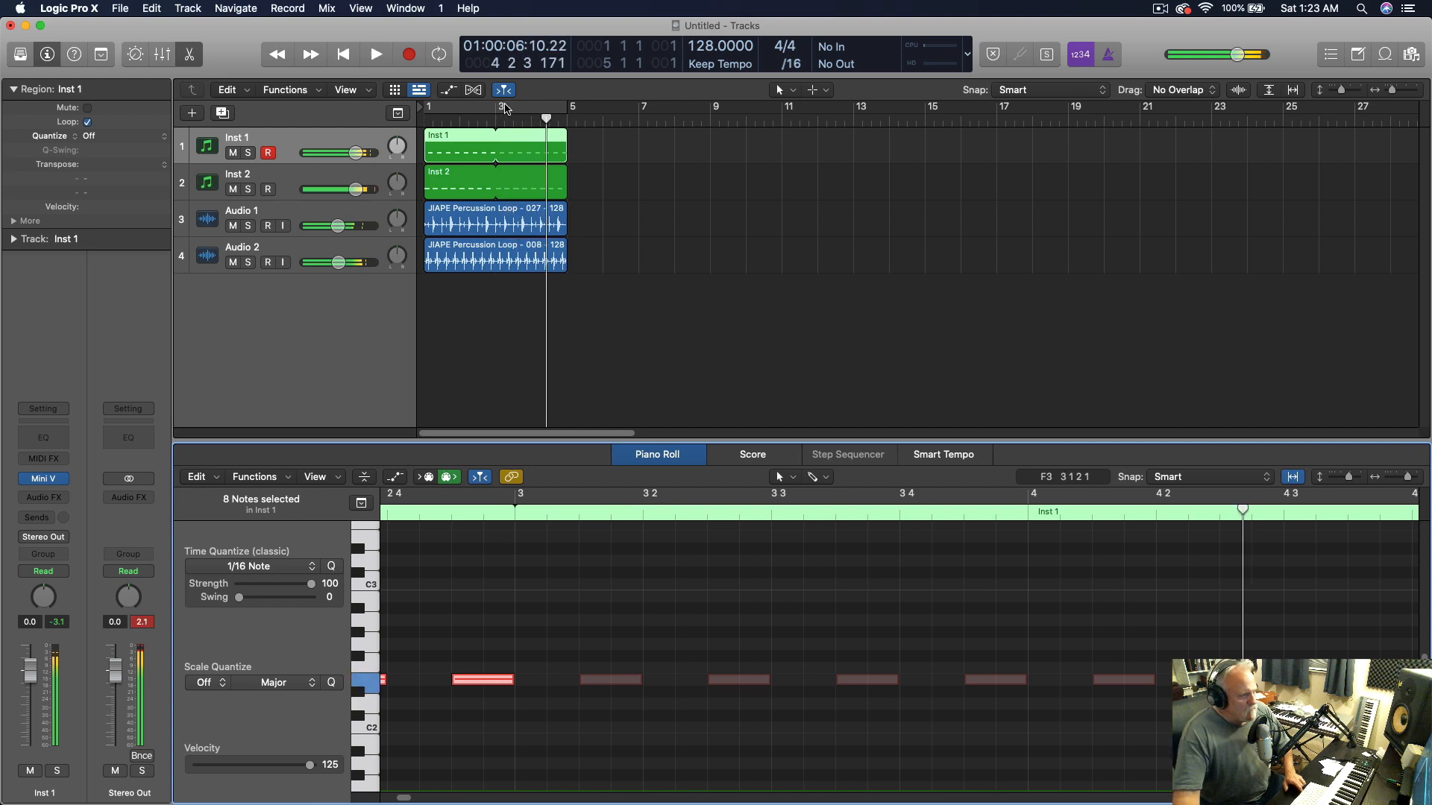
Turn on cycle playback over bars 1 to 5 and play back the looped groove
{"action": "left_click_drag", "start_coordinate": [497, 107], "coordinate": [530, 108]}
{"action": "key", "text": "space"}
{"action": "key", "text": "space"}
{"action": "key", "text": "super+u"}
{"action": "left_click", "coordinate": [465, 179]}
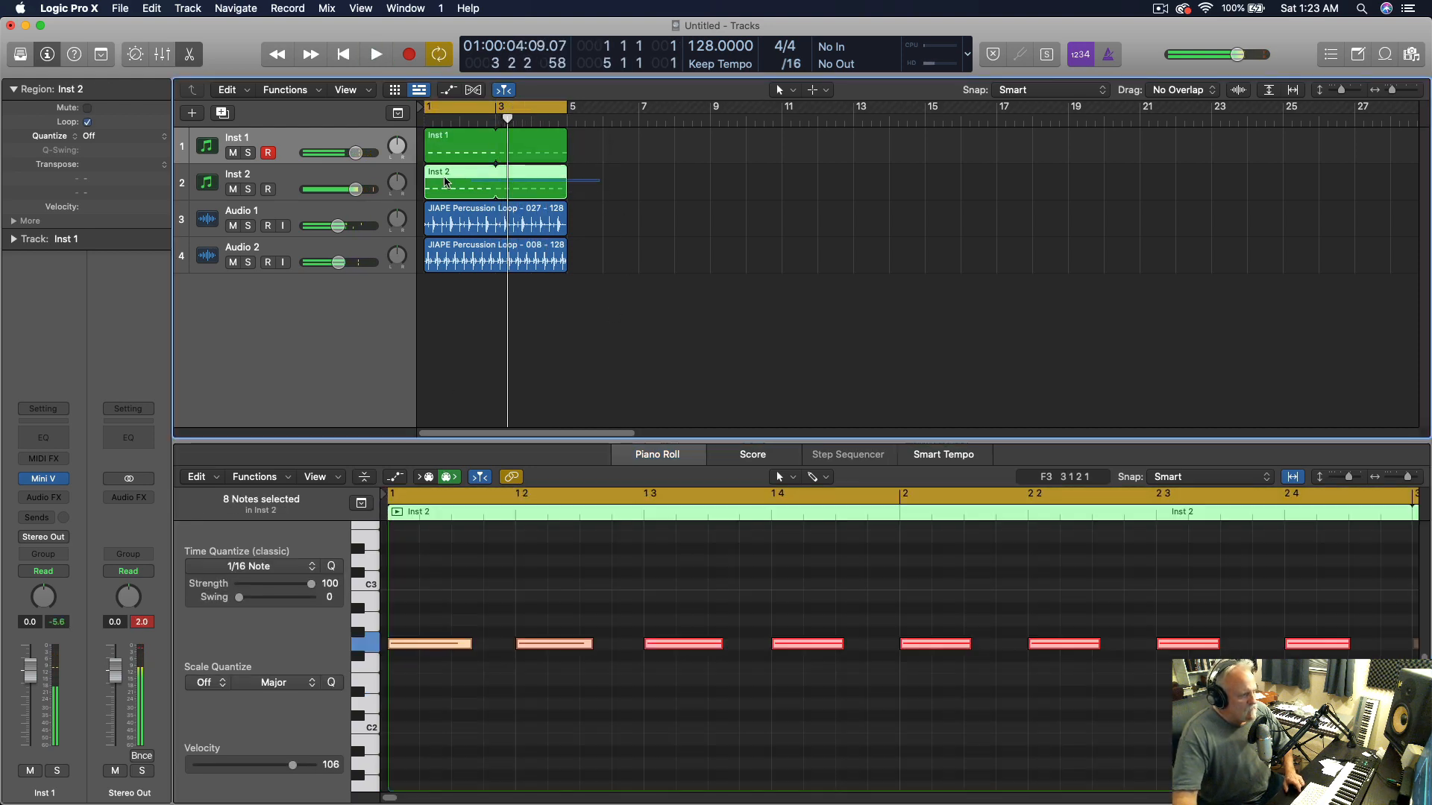
{"action": "key", "text": "space"}
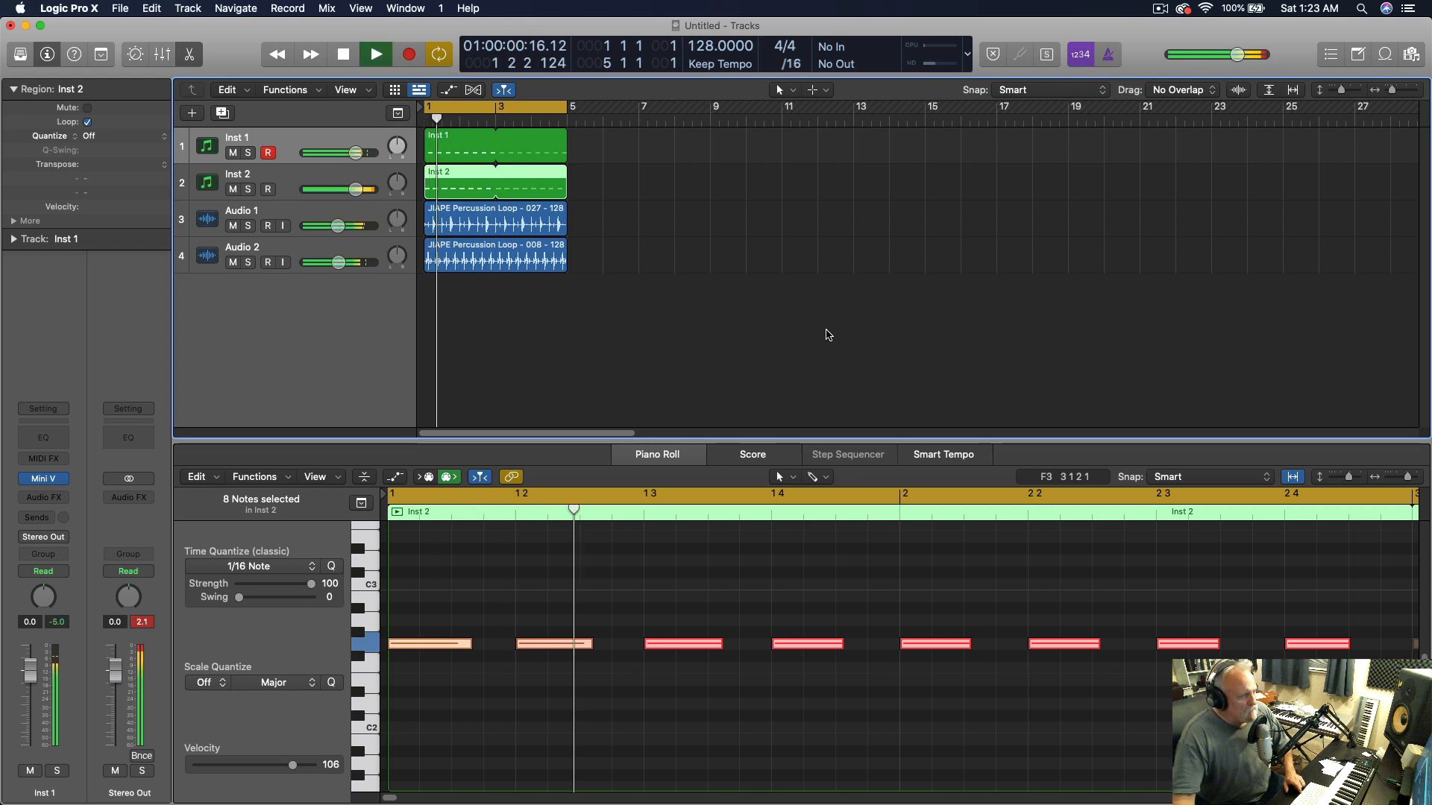
{"action": "key", "text": "space"}
Add a software instrument track below Audio 2 and load the Arturia Pigments synth on it in stereo
{"action": "double_click", "coordinate": [354, 286]}
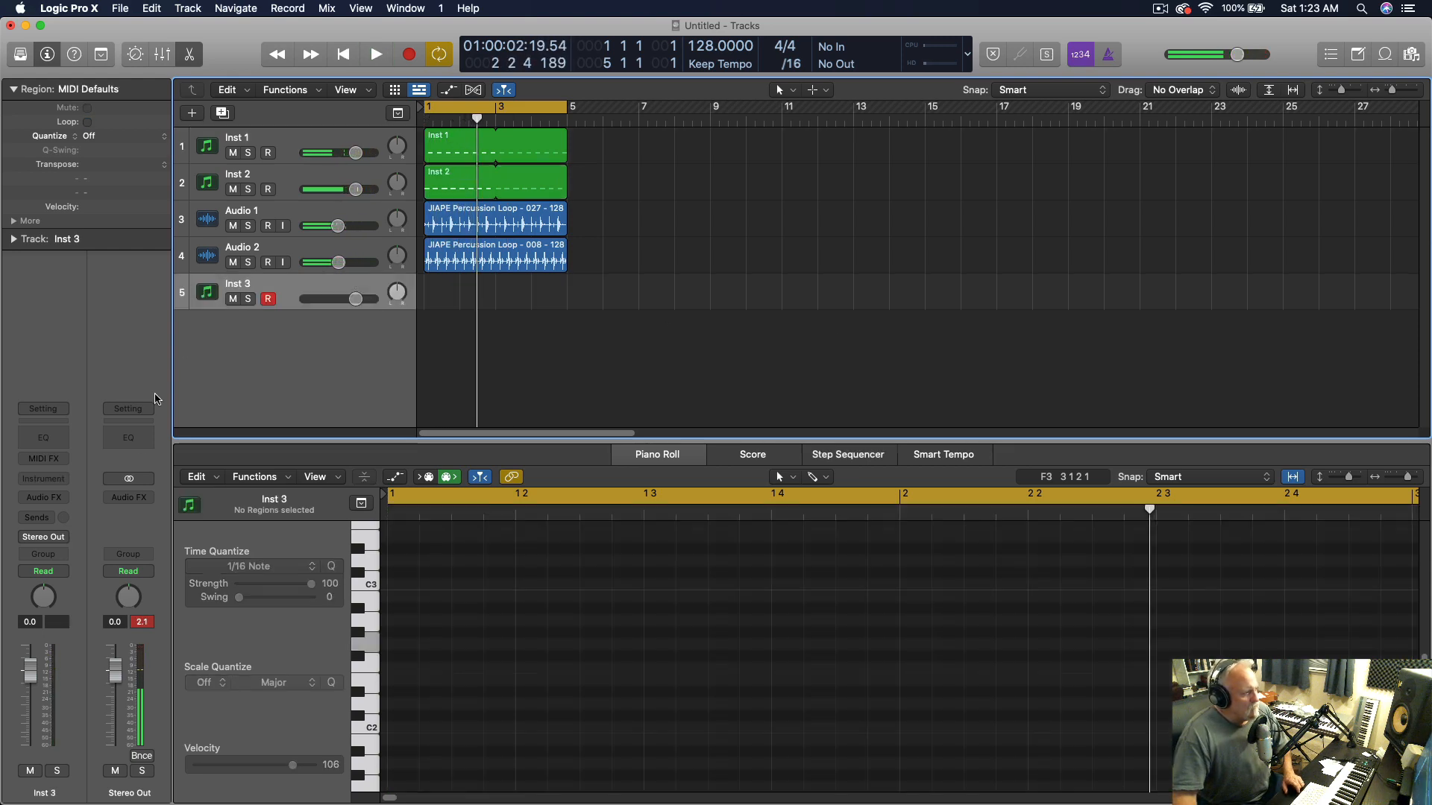
{"action": "left_click", "coordinate": [66, 484]}
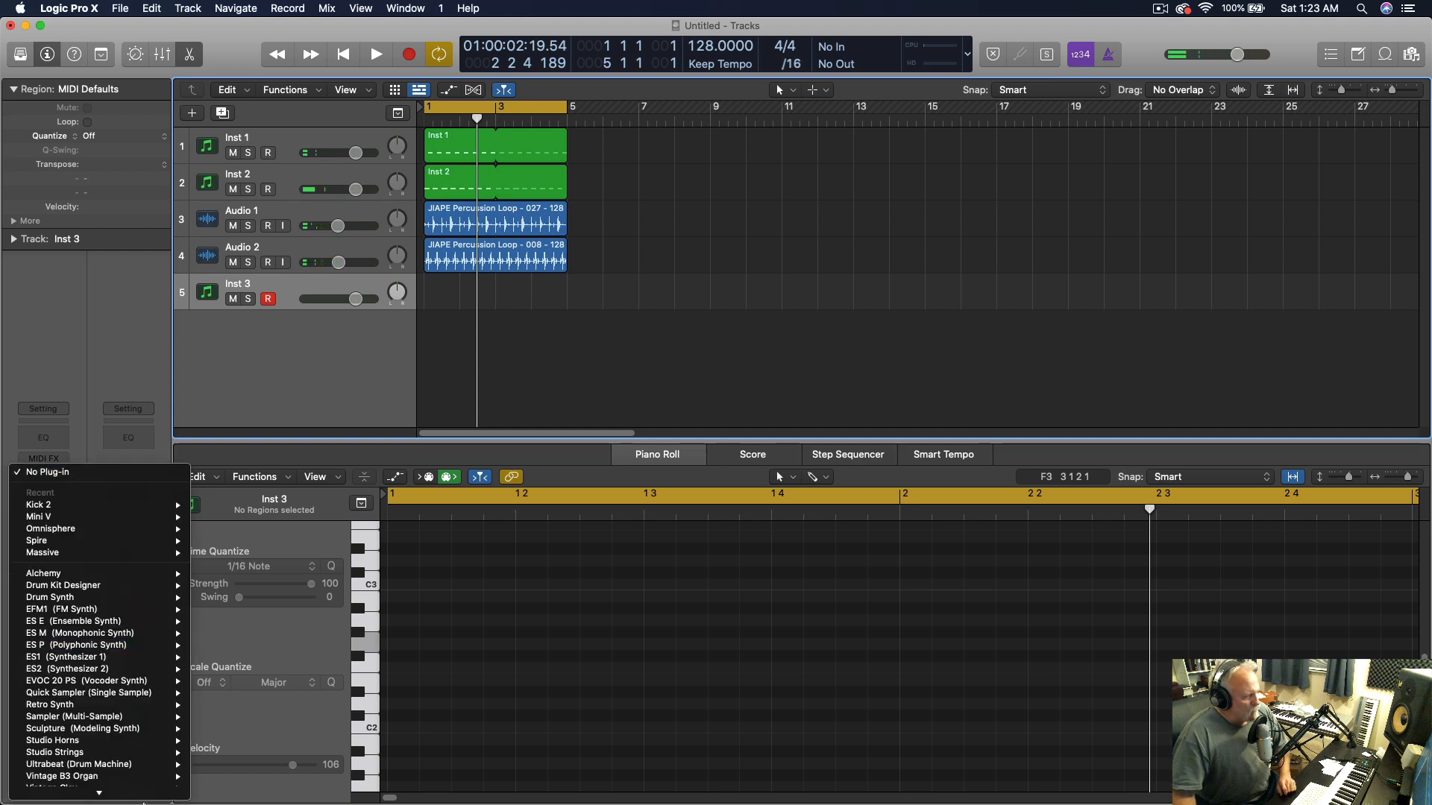
{"action": "mouse_move", "coordinate": [92, 780]}
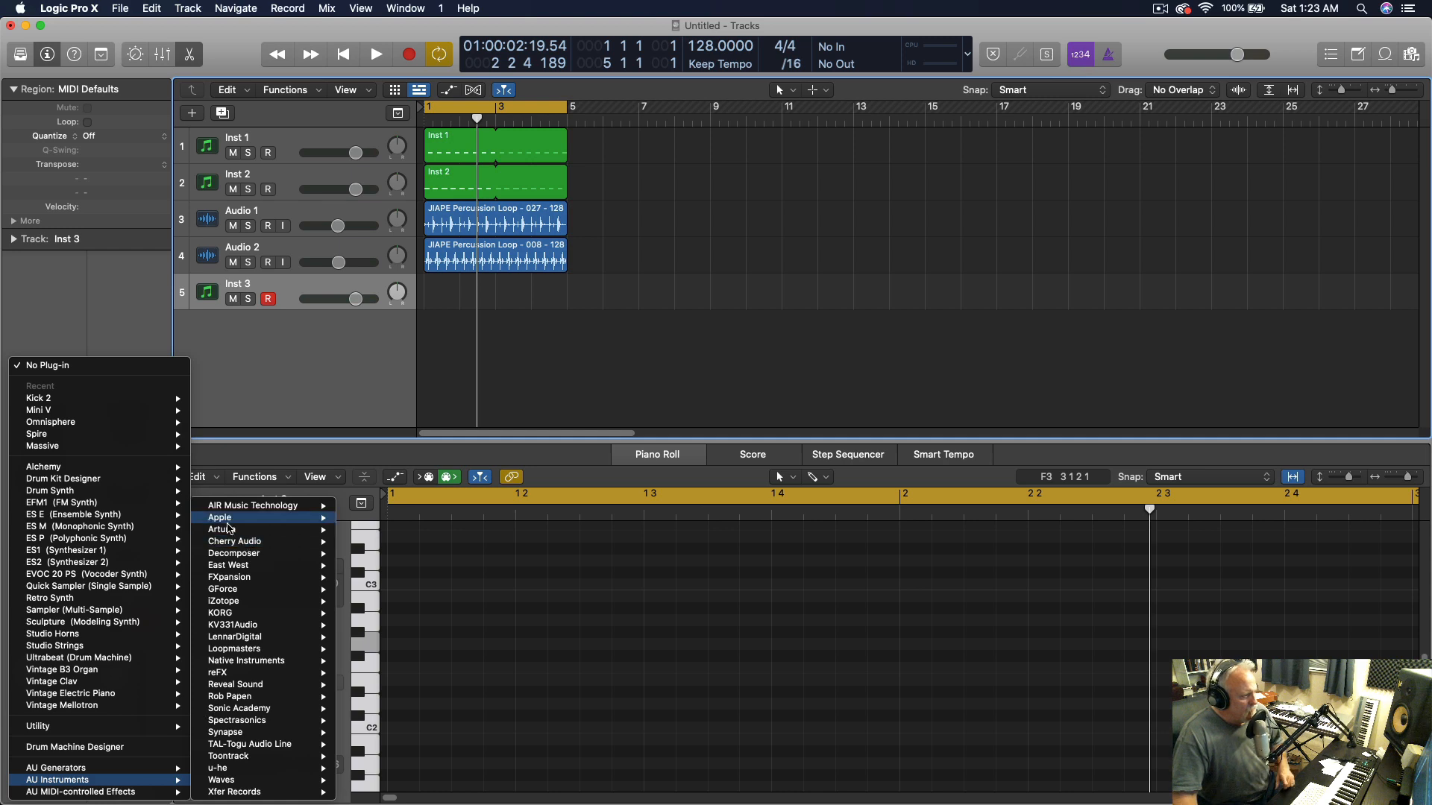
{"action": "mouse_move", "coordinate": [232, 530]}
{"action": "mouse_move", "coordinate": [412, 589]}
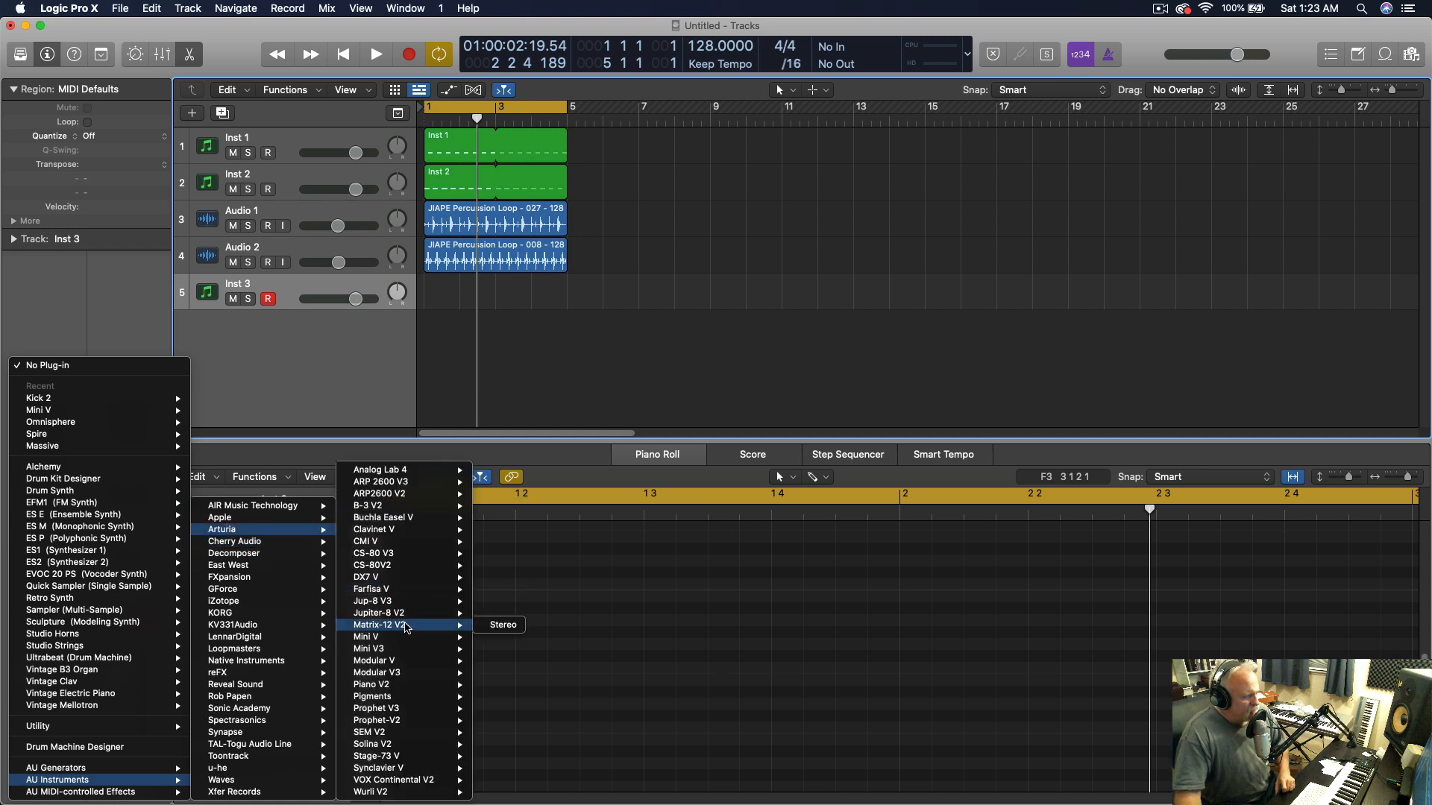
{"action": "mouse_move", "coordinate": [395, 700]}
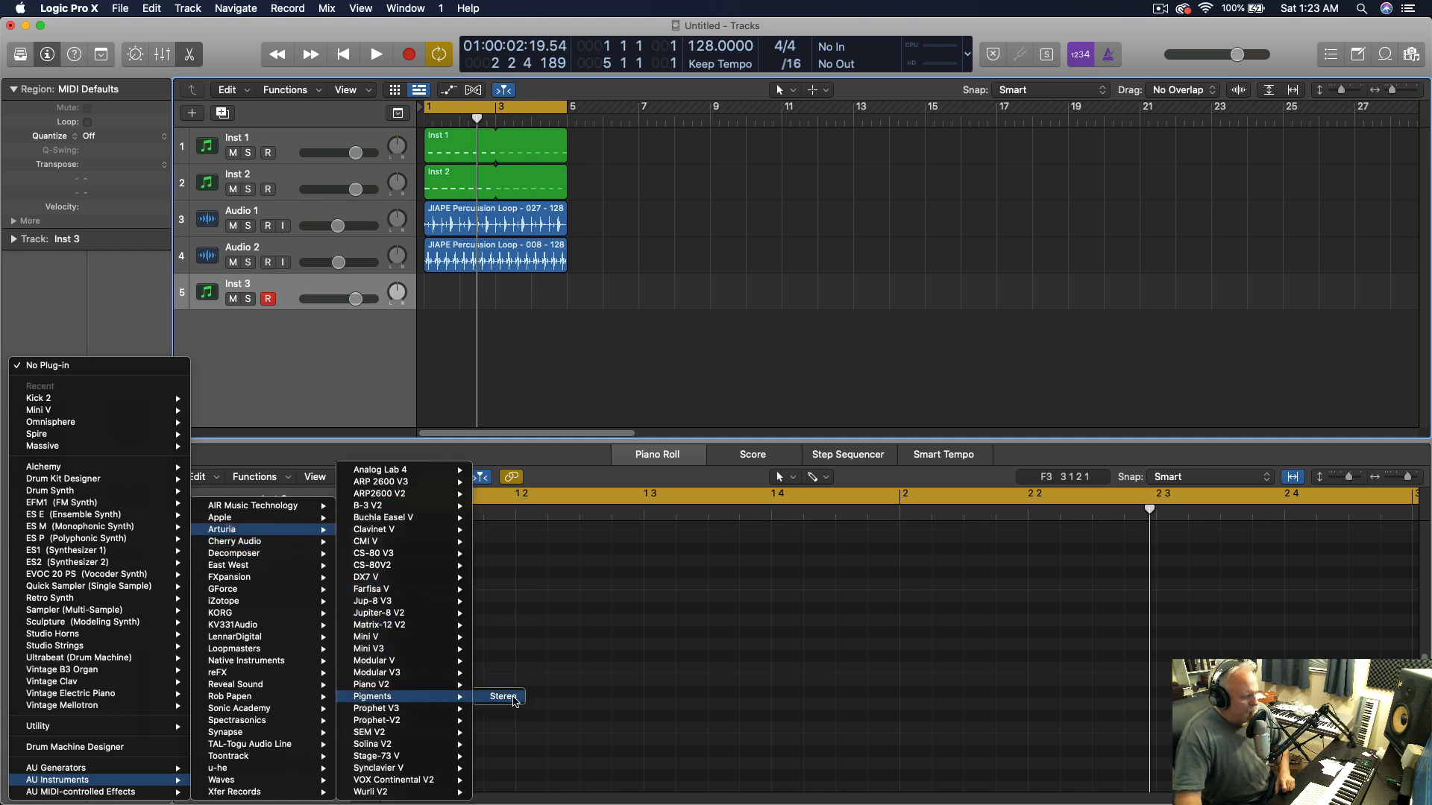
{"action": "left_click", "coordinate": [515, 698]}
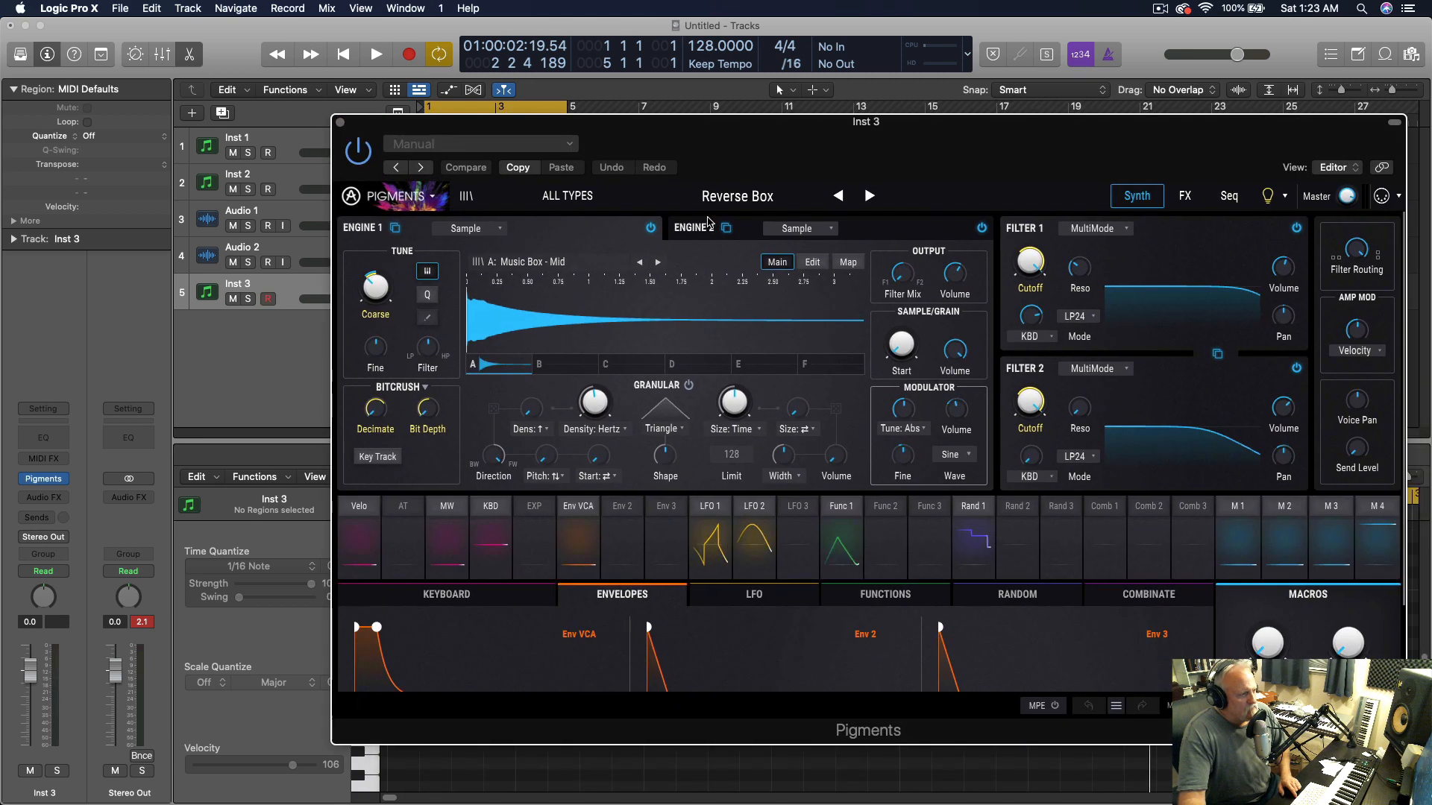
Load the 90 Soft Rave Sequence preset from the Sequence type in Pigments and audition it
{"action": "left_click", "coordinate": [588, 198]}
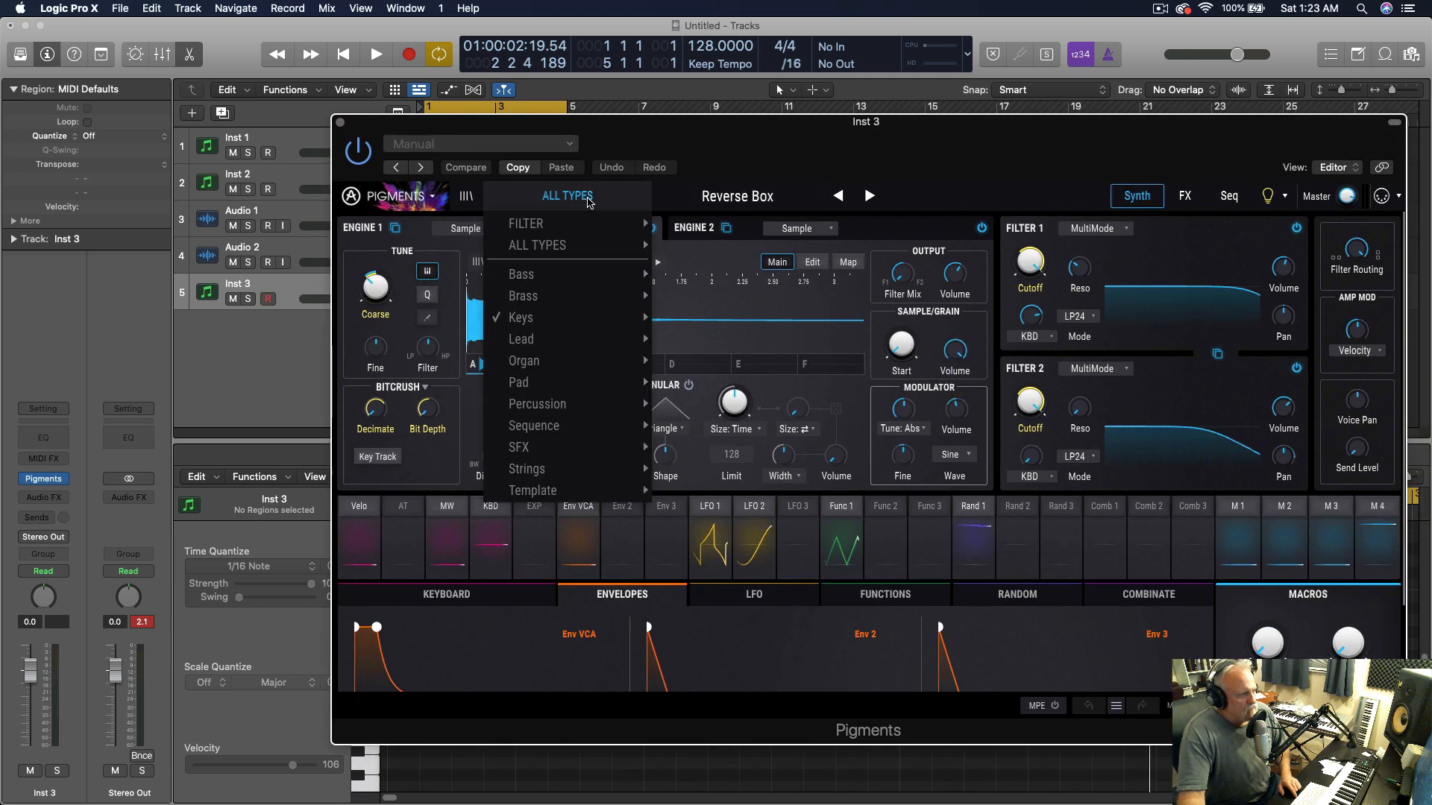
{"action": "mouse_move", "coordinate": [548, 324]}
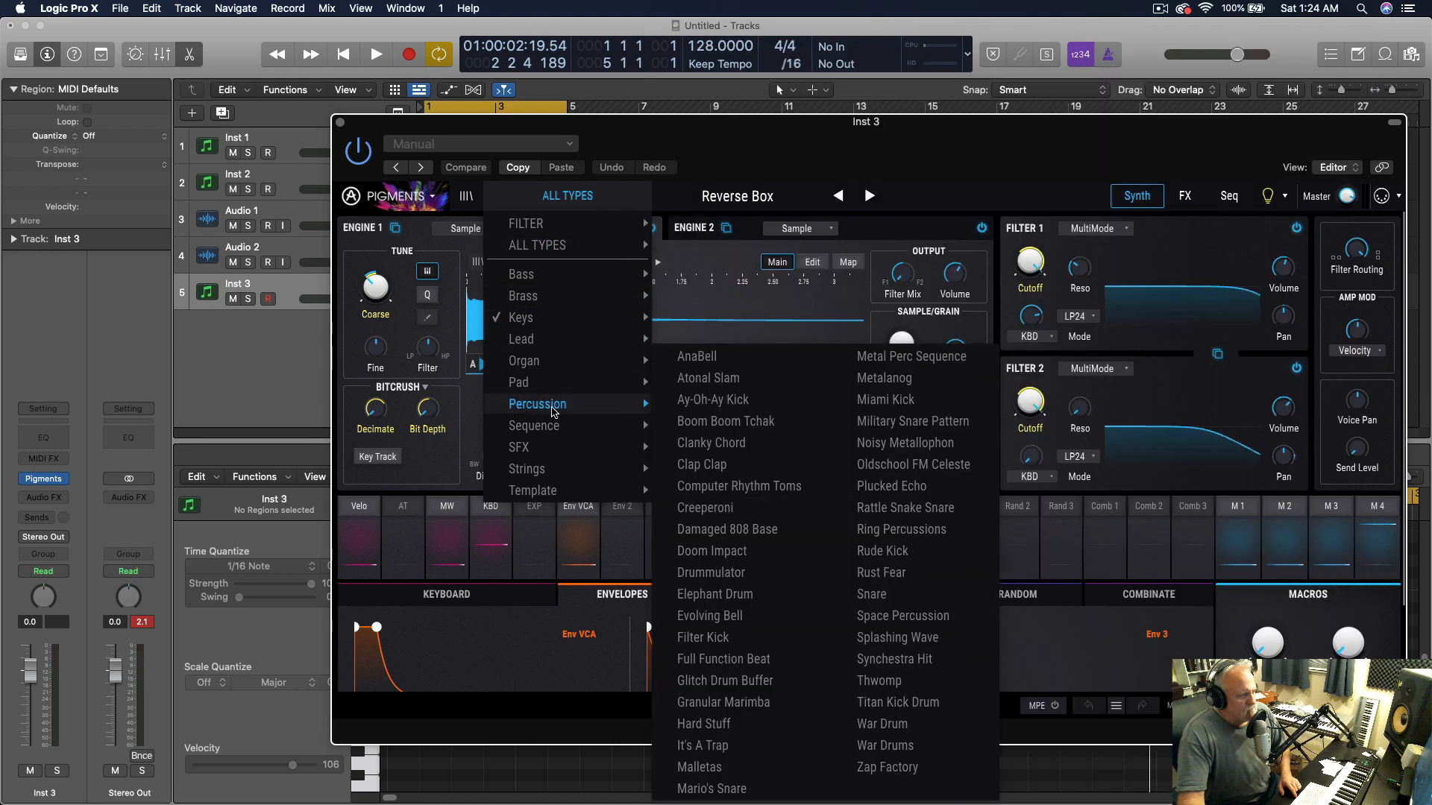
{"action": "mouse_move", "coordinate": [556, 425]}
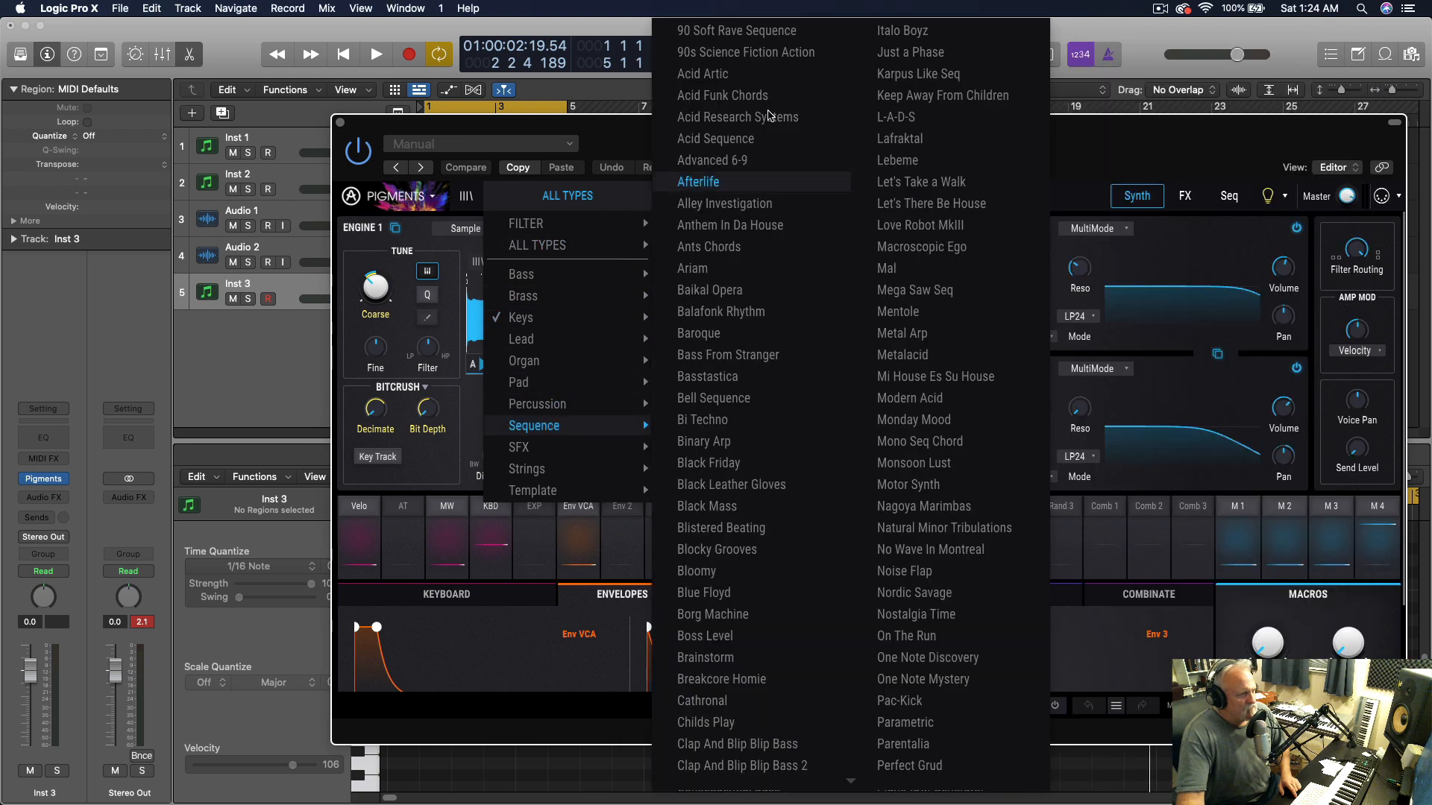
{"action": "left_click", "coordinate": [750, 33]}
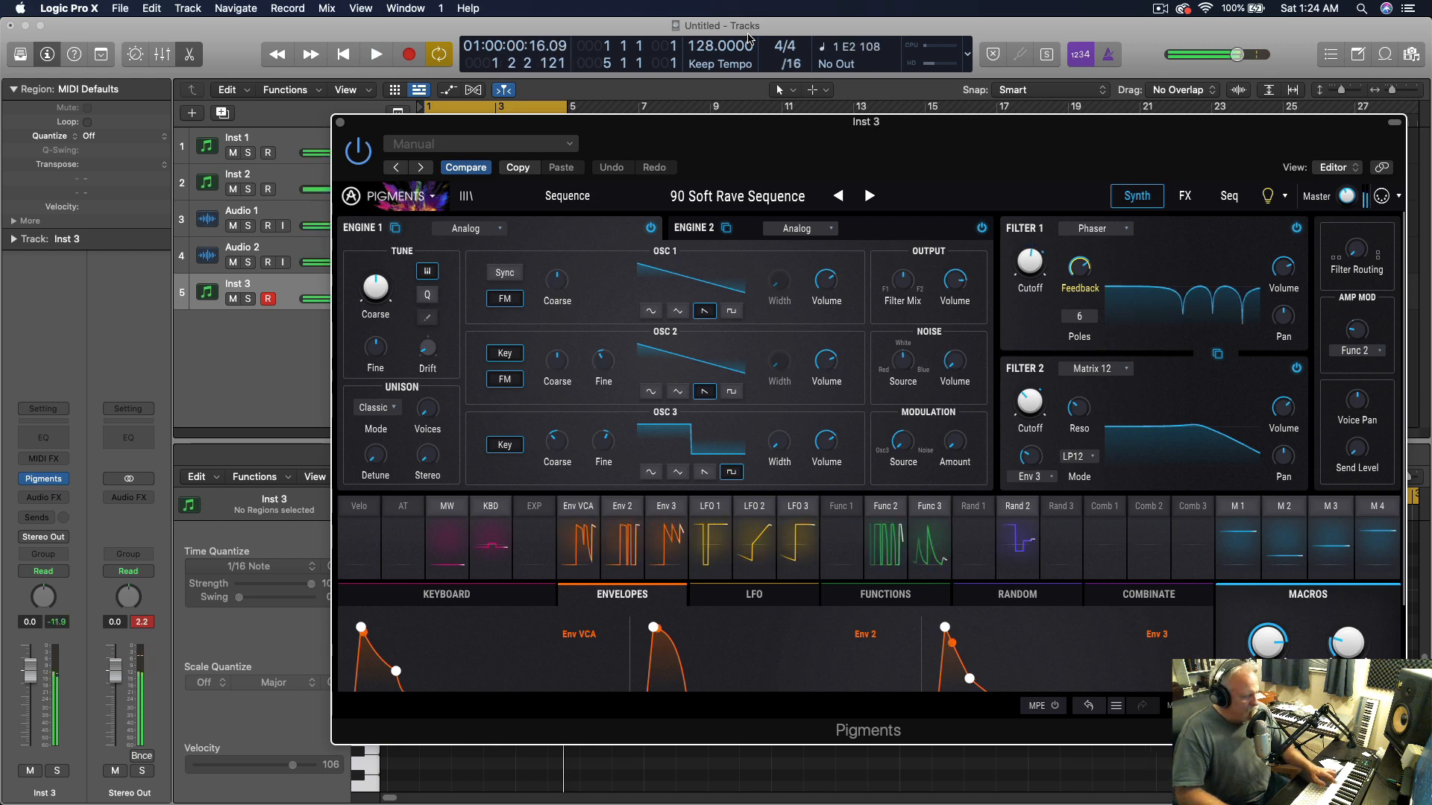
{"action": "key", "text": "Down"}
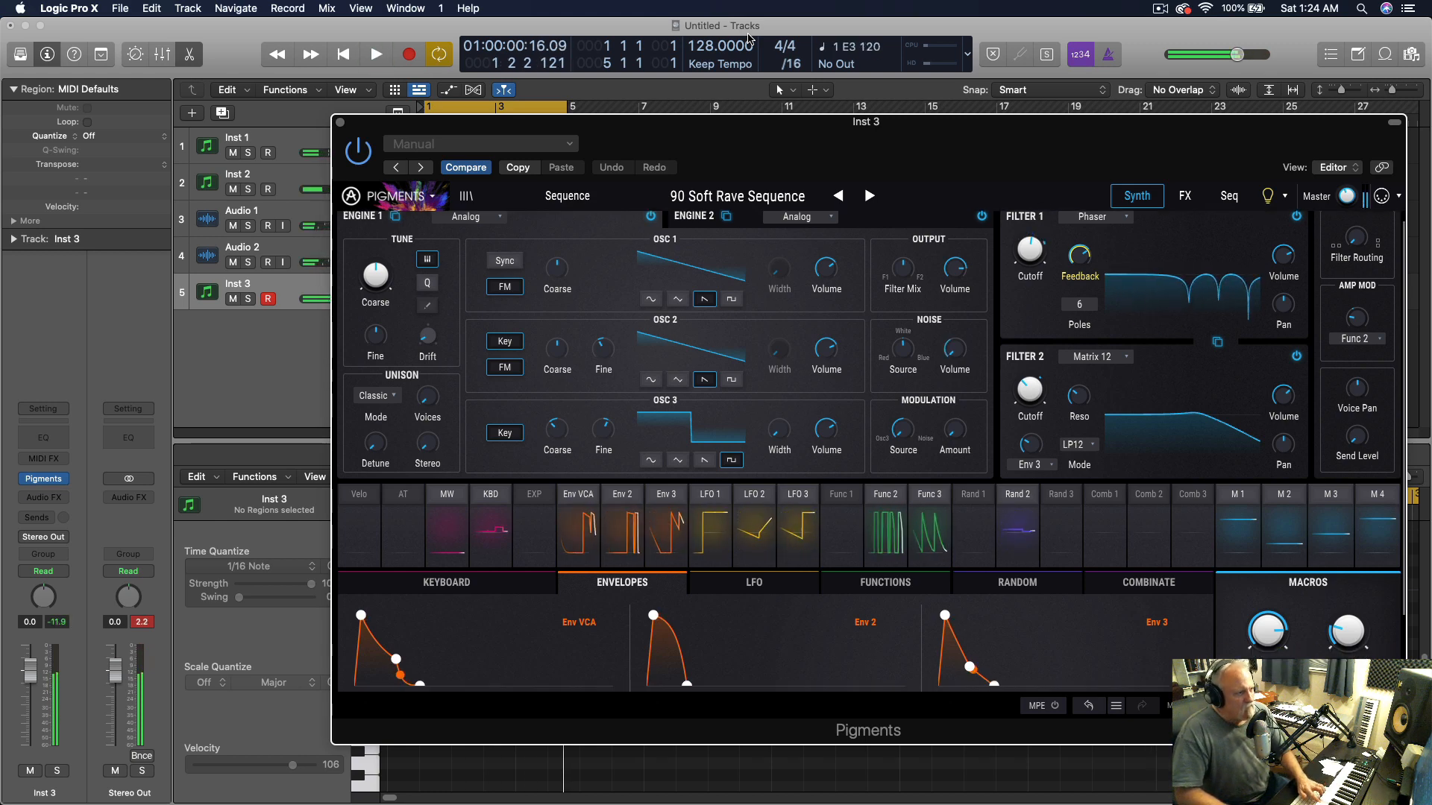
{"action": "key", "text": "Down"}
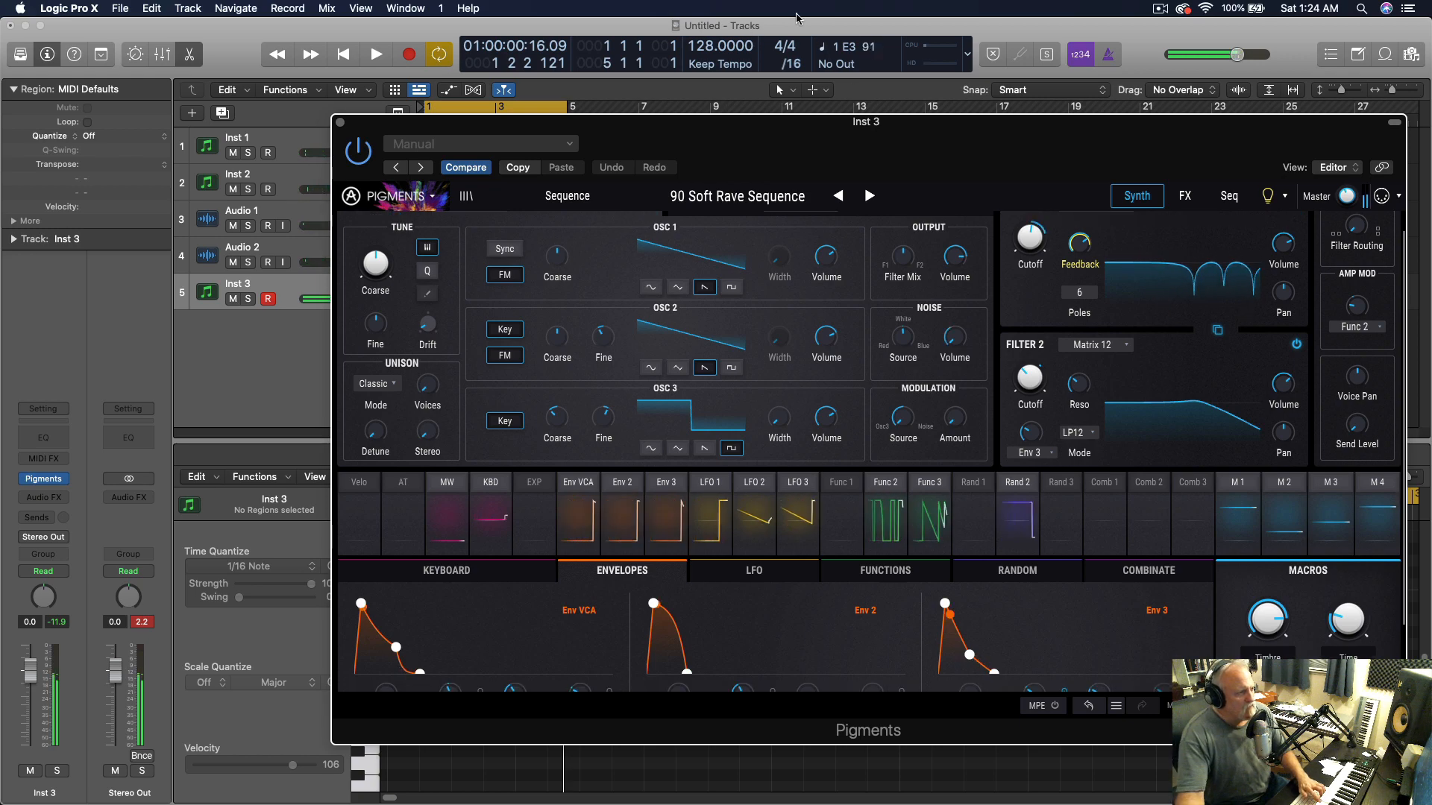
Audition the following Sequence presets in Pigments up to Alley Investigation, keep that one and close the plug-in window
{"action": "left_click", "coordinate": [870, 196]}
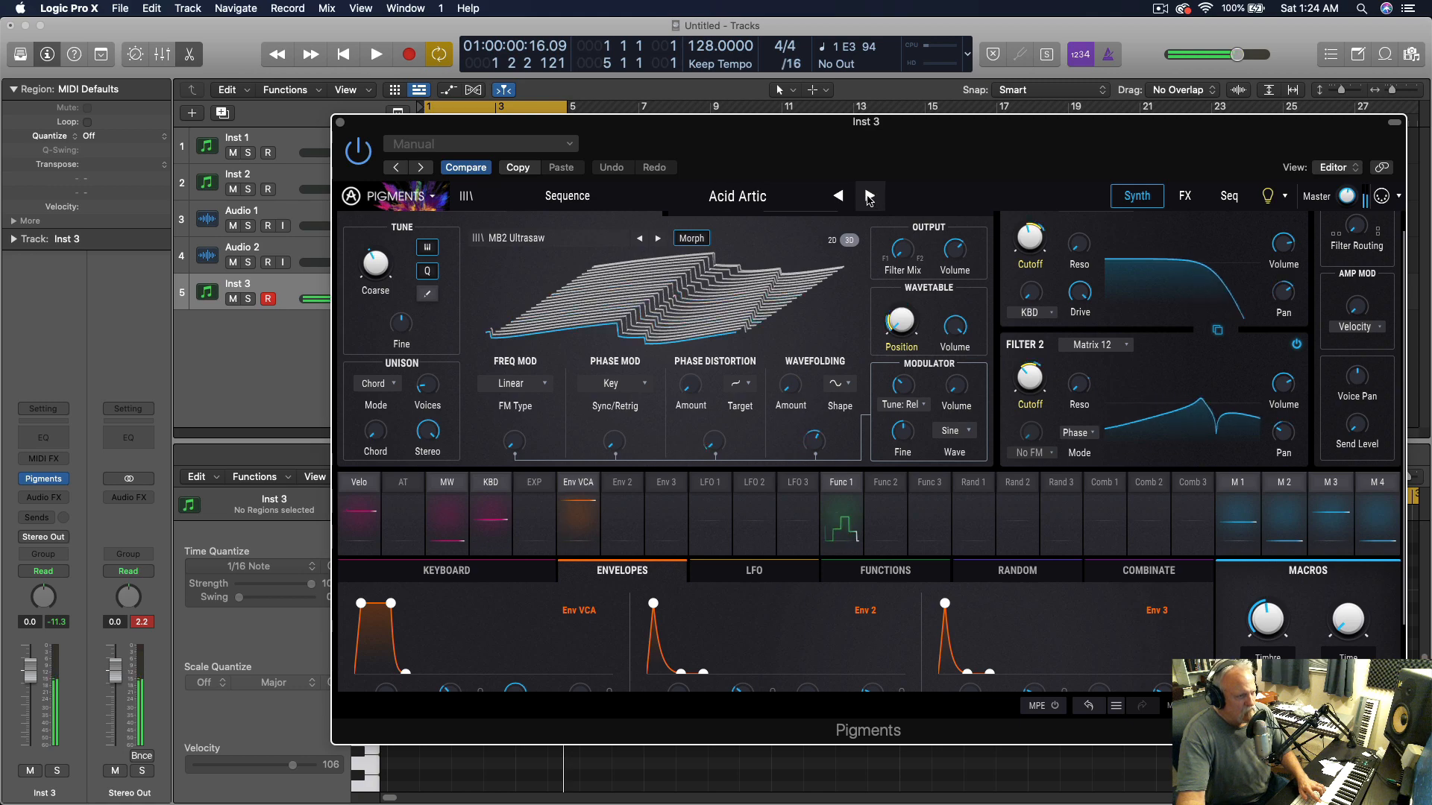
{"action": "left_click", "coordinate": [870, 196]}
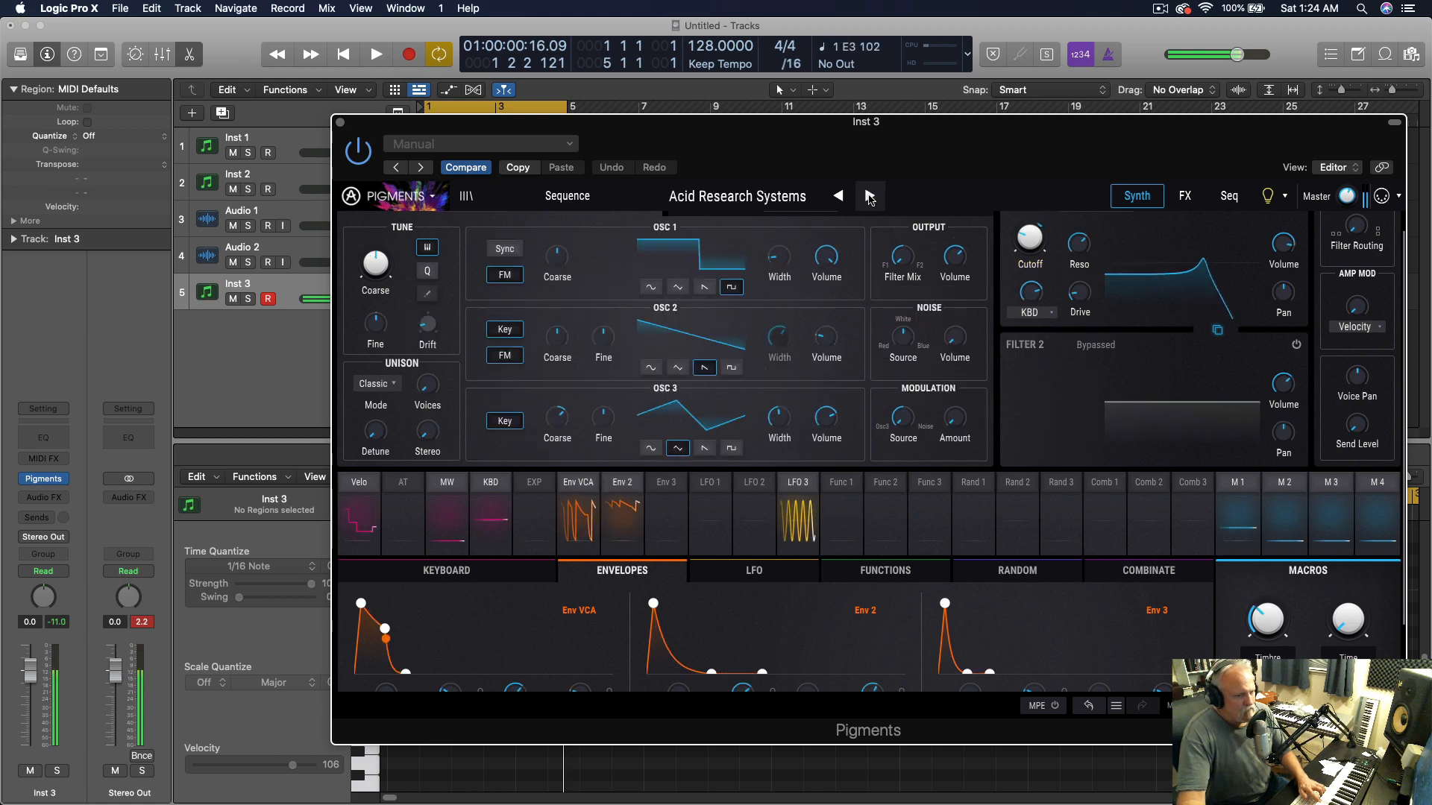
{"action": "left_click", "coordinate": [869, 197]}
{"action": "left_click", "coordinate": [869, 196]}
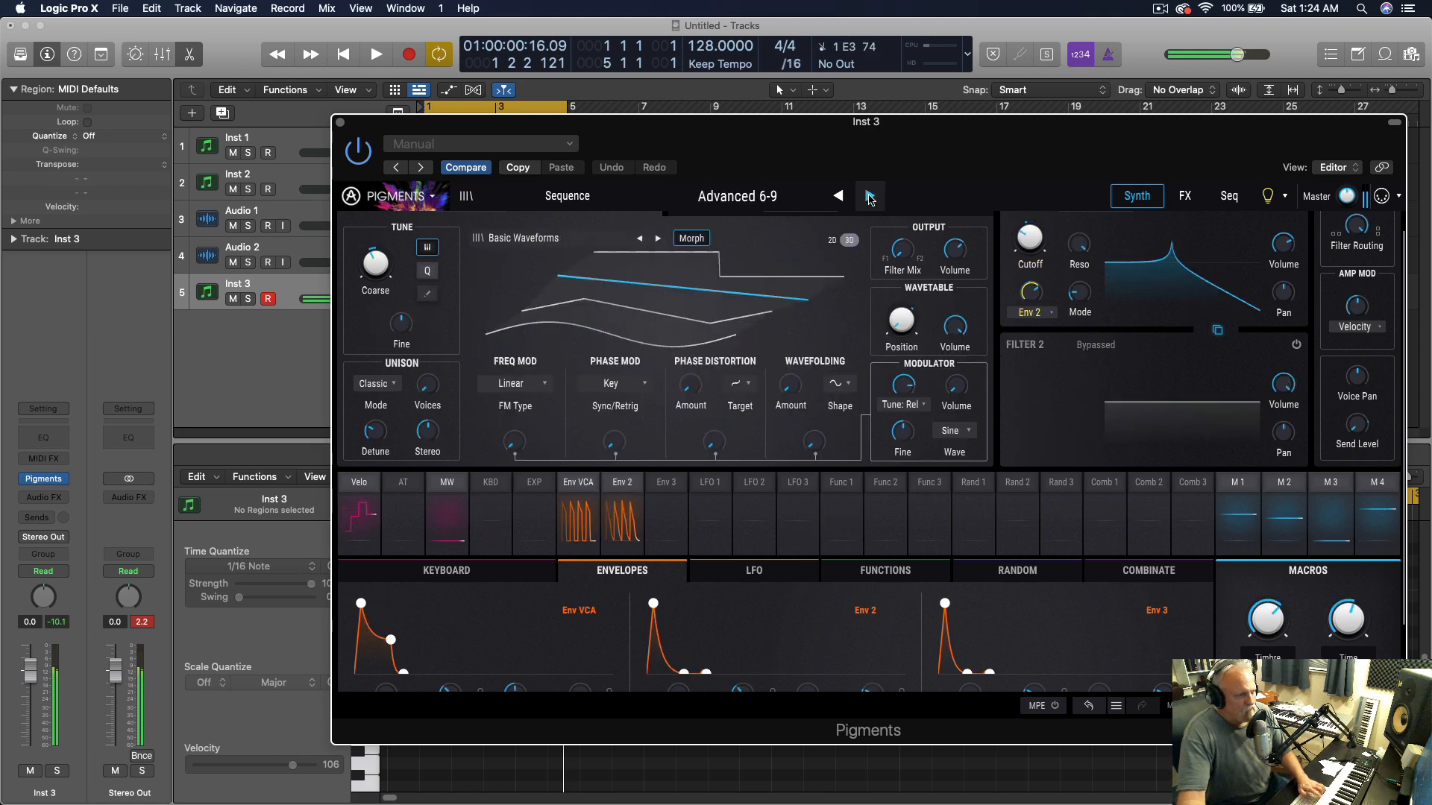
{"action": "left_click", "coordinate": [870, 196]}
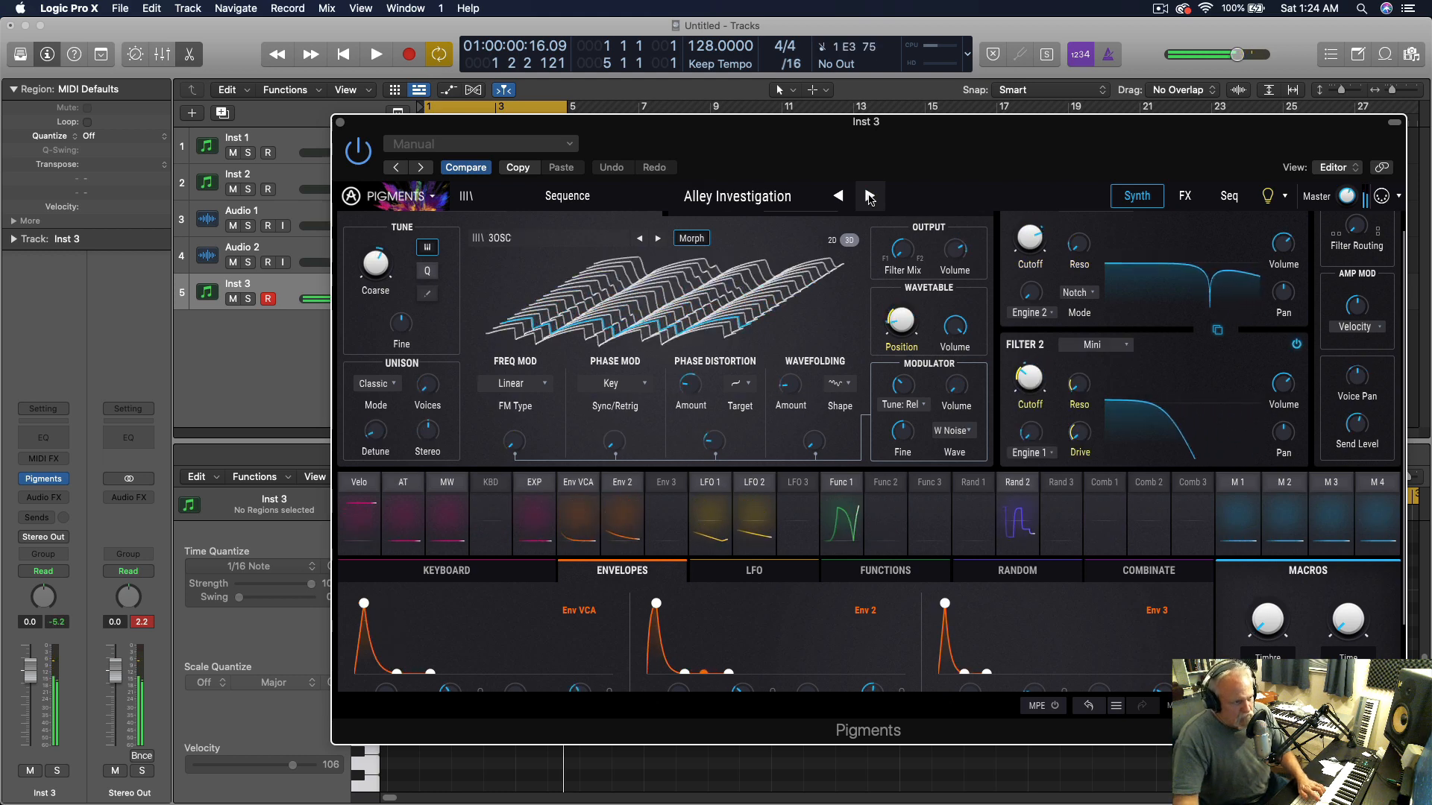
{"action": "left_click", "coordinate": [341, 123]}
Record a sustained E3 note on the Inst 3 track over bars 1 to 5 and play back the groove
{"action": "key", "text": "space"}
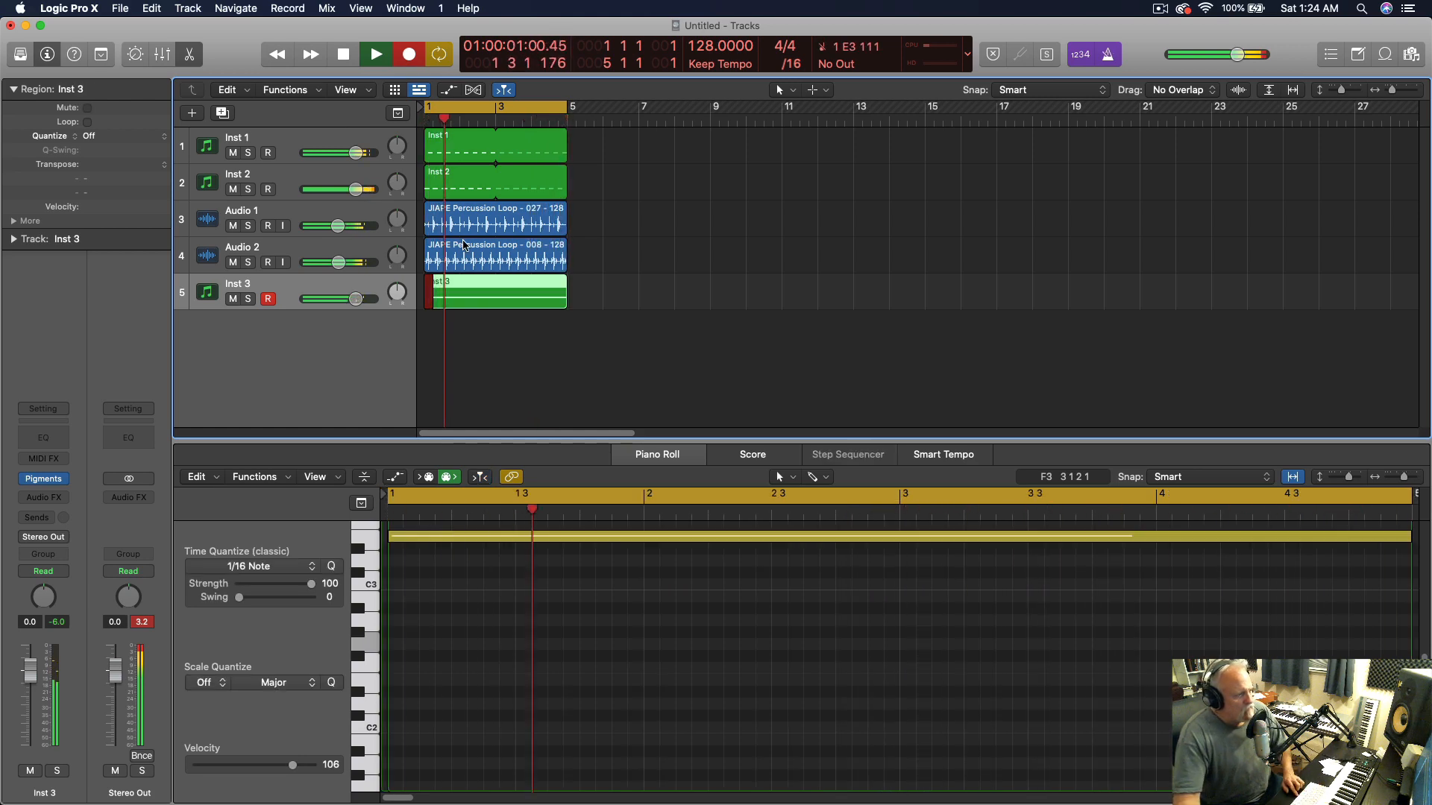
{"action": "key", "text": "space"}
{"action": "scroll", "coordinate": [466, 646], "scroll_direction": "up", "scroll_amount": 4}
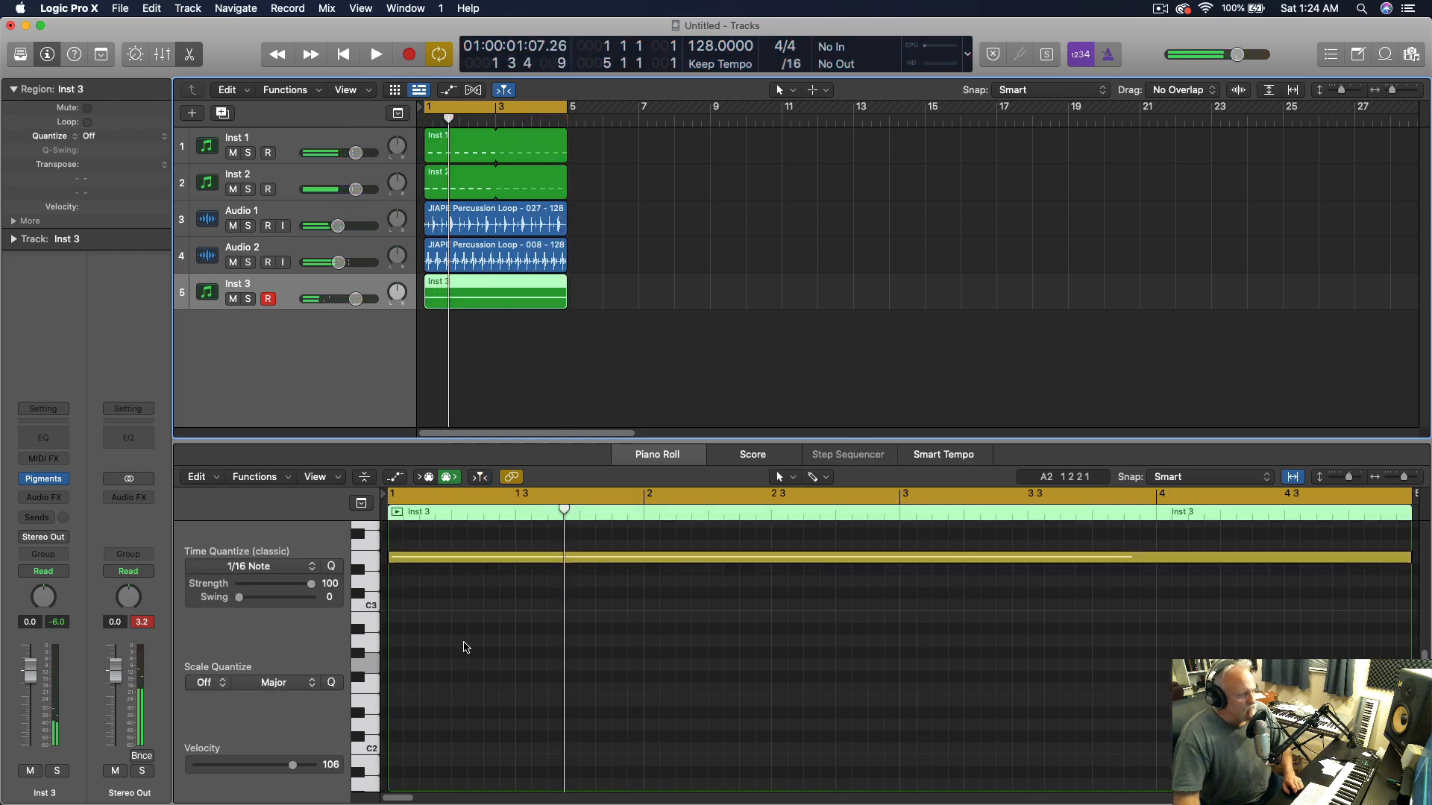
{"action": "left_click_drag", "start_coordinate": [481, 579], "coordinate": [483, 643]}
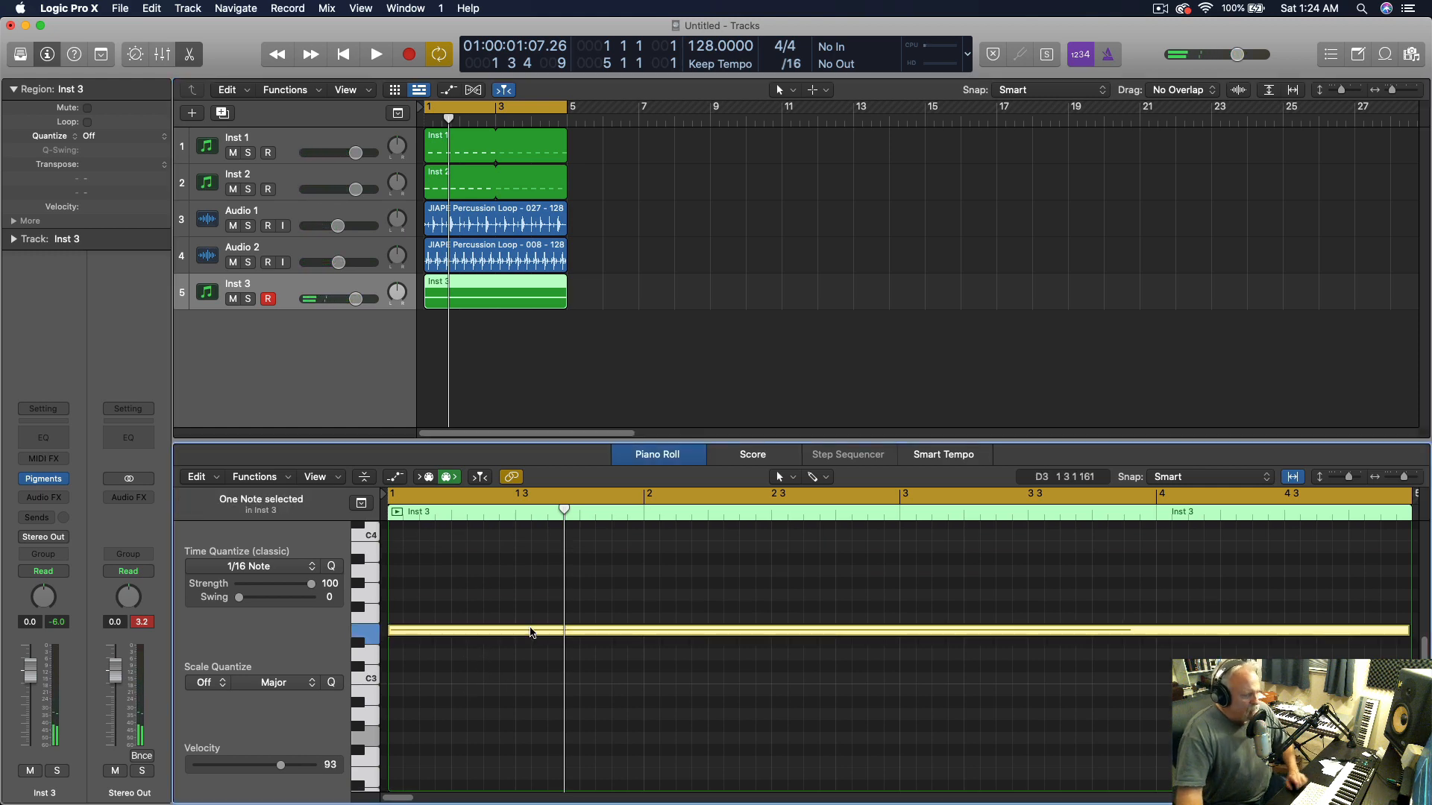
{"action": "key", "text": "space"}
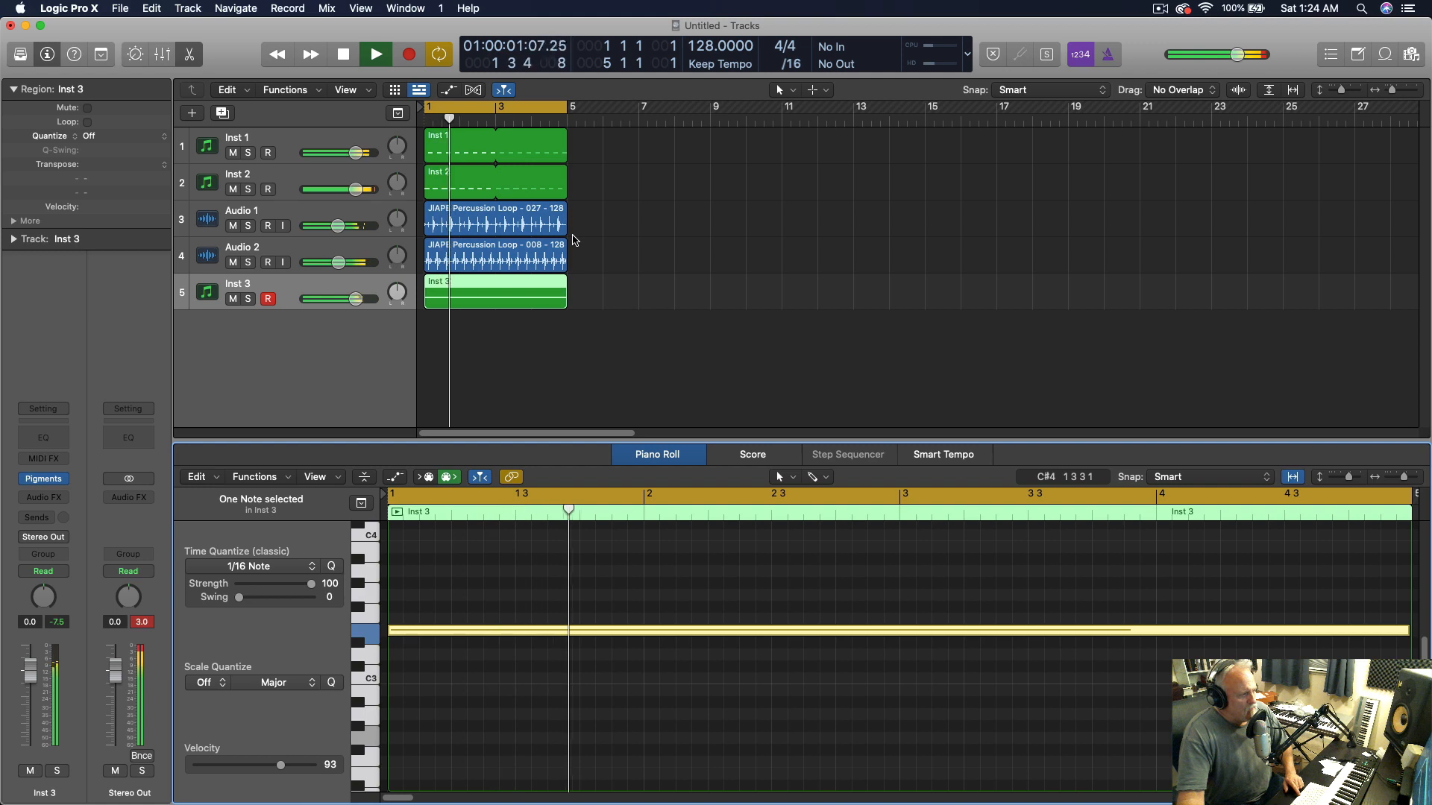
{"action": "left_click", "coordinate": [220, 447]}
{"action": "key", "text": "space"}
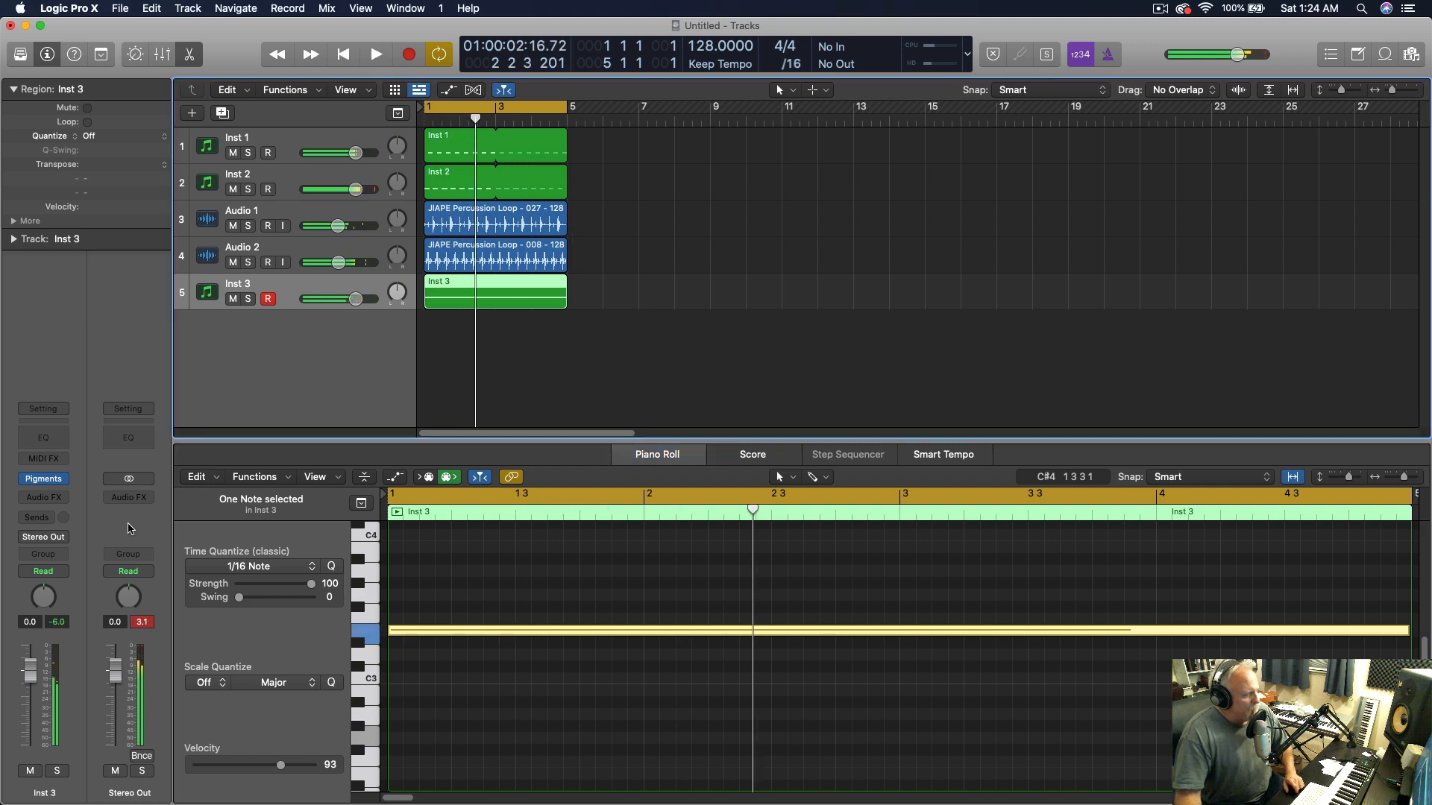
Insert the stereo Xfer Records LFOTool effect on Inst 3 and adjust the starting point of its first LFO curve
{"action": "left_click", "coordinate": [64, 502]}
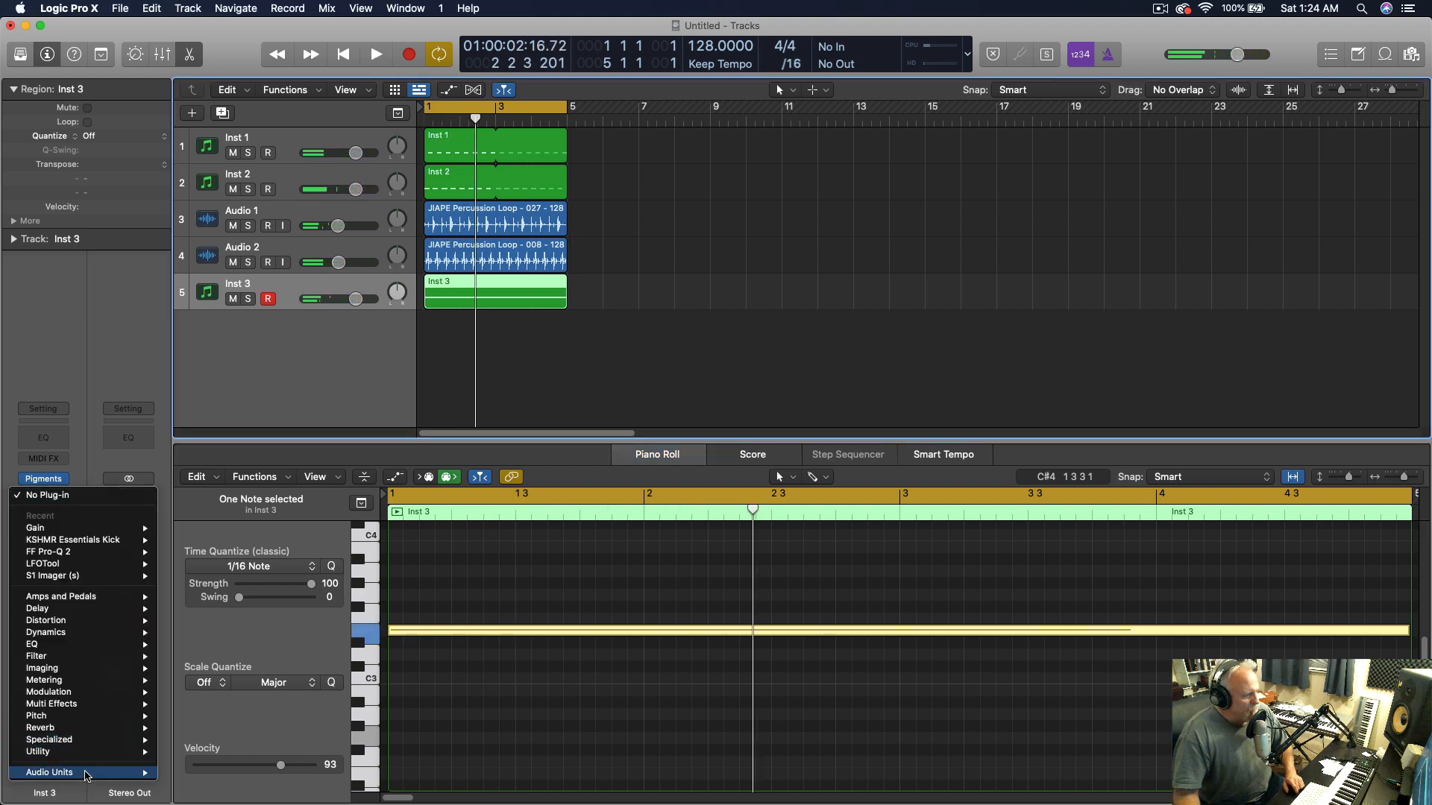
{"action": "mouse_move", "coordinate": [88, 774]}
{"action": "mouse_move", "coordinate": [242, 789]}
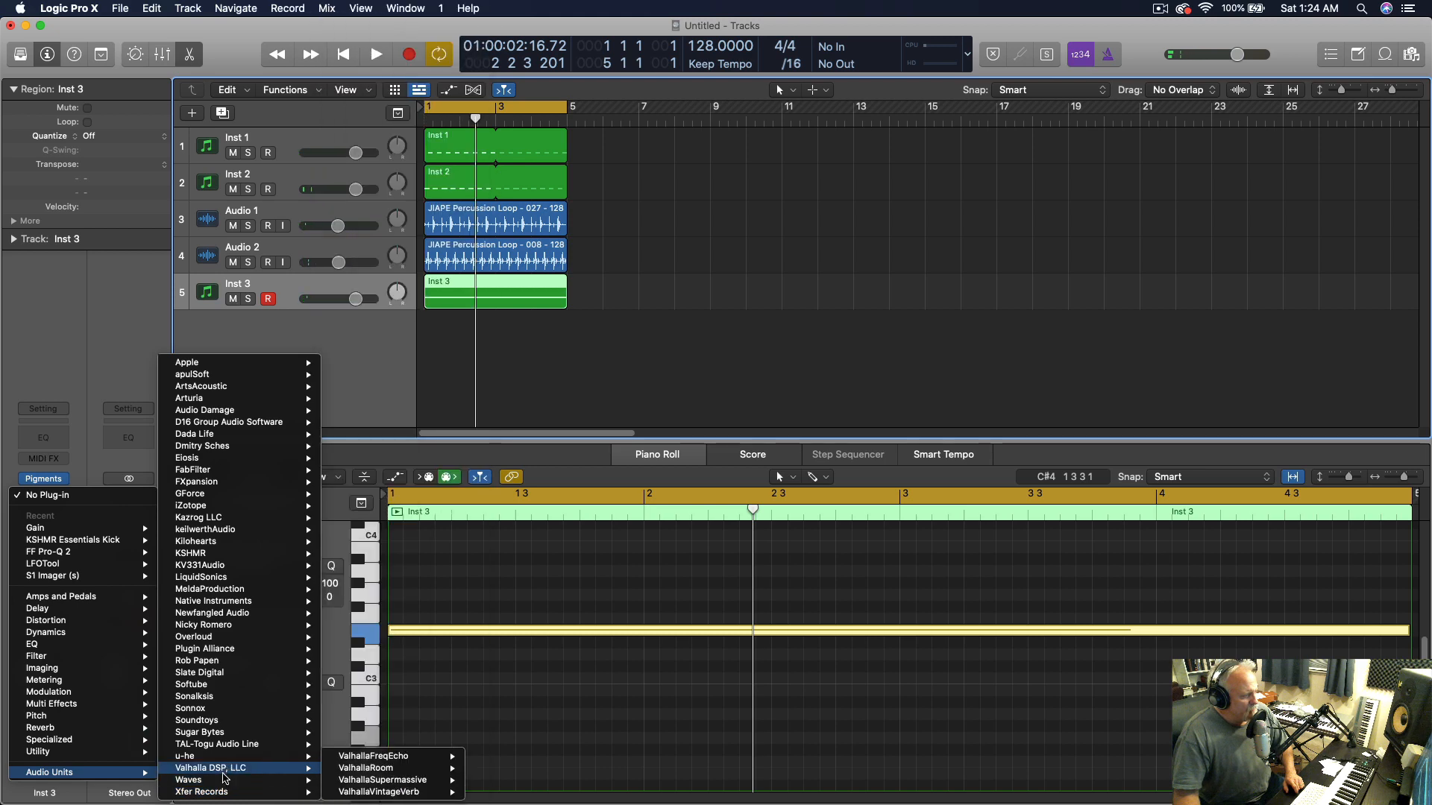
{"action": "mouse_move", "coordinate": [379, 772]}
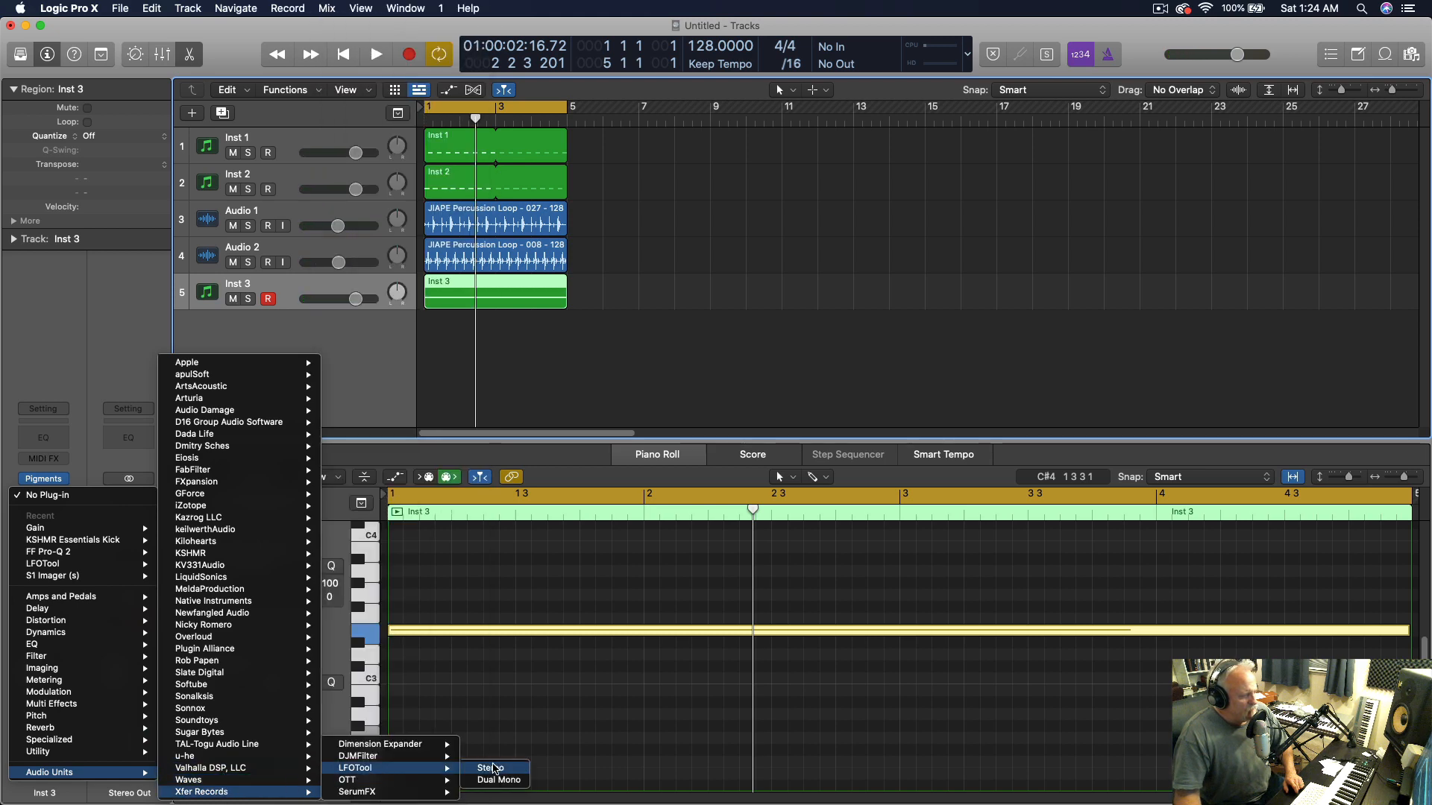
{"action": "left_click", "coordinate": [493, 769]}
{"action": "left_click_drag", "start_coordinate": [554, 408], "coordinate": [554, 432]}
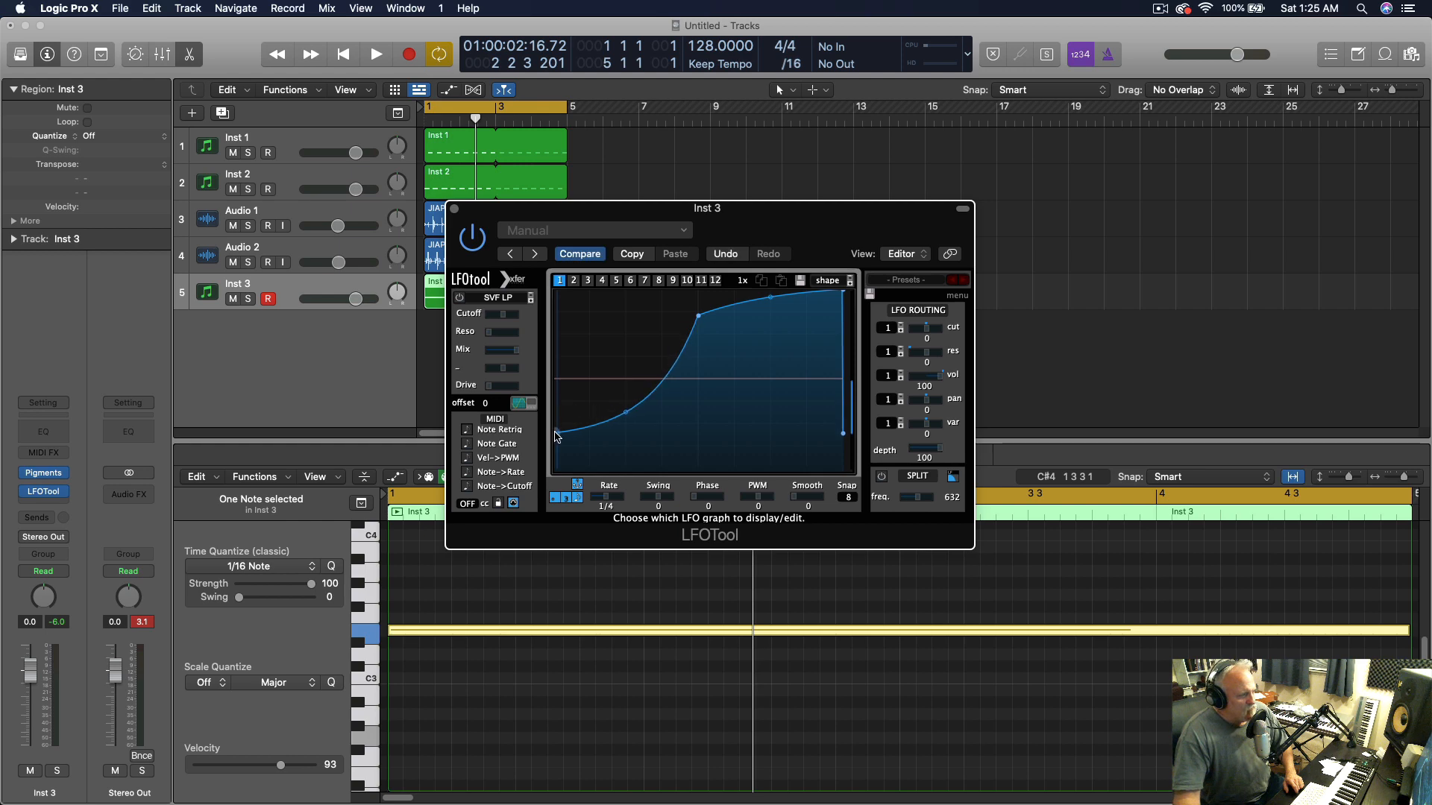
{"action": "left_click", "coordinate": [454, 208]}
Play back the looped groove to hear the LFOTool effect on the Inst 3 sequence
{"action": "key", "text": "space"}
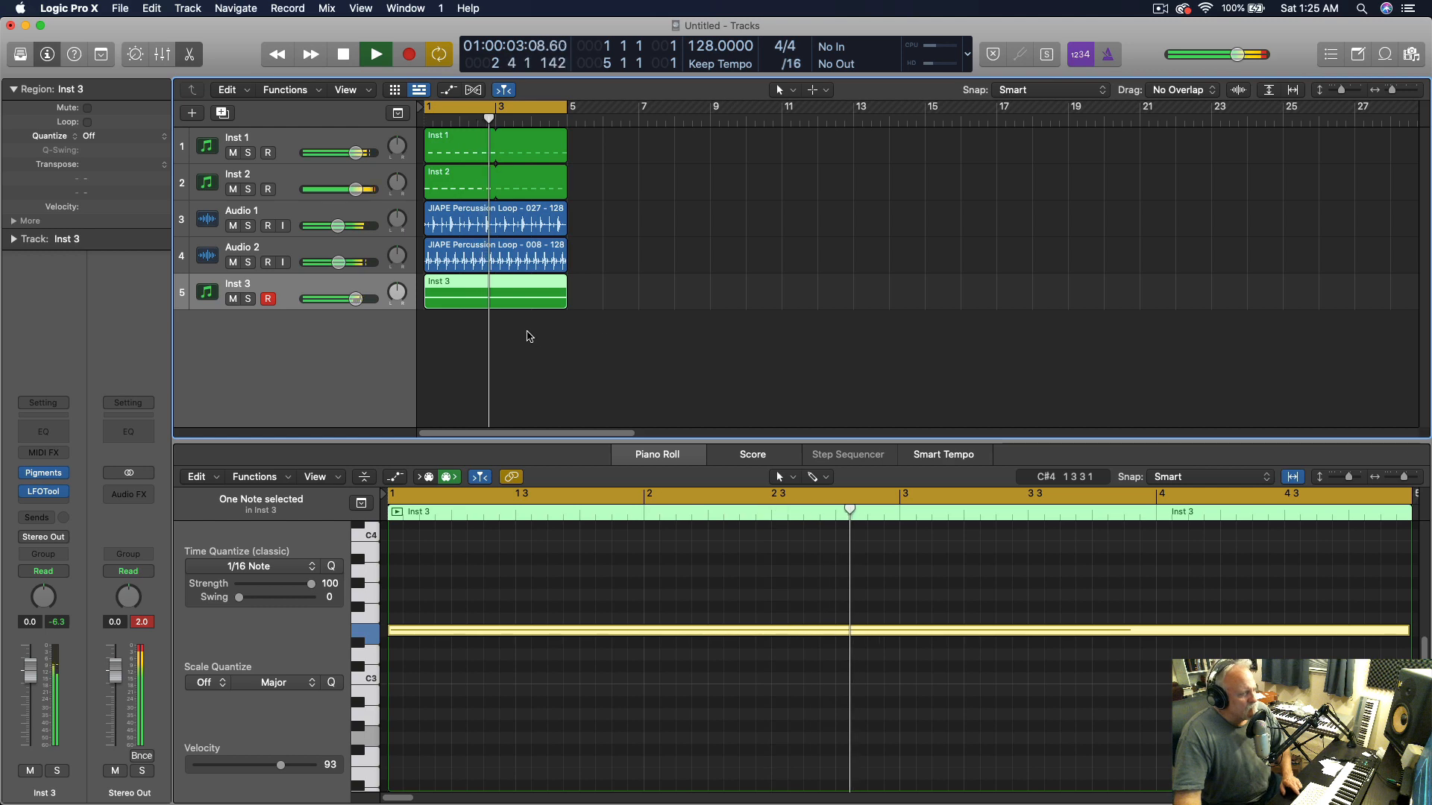
{"action": "key", "text": "space"}
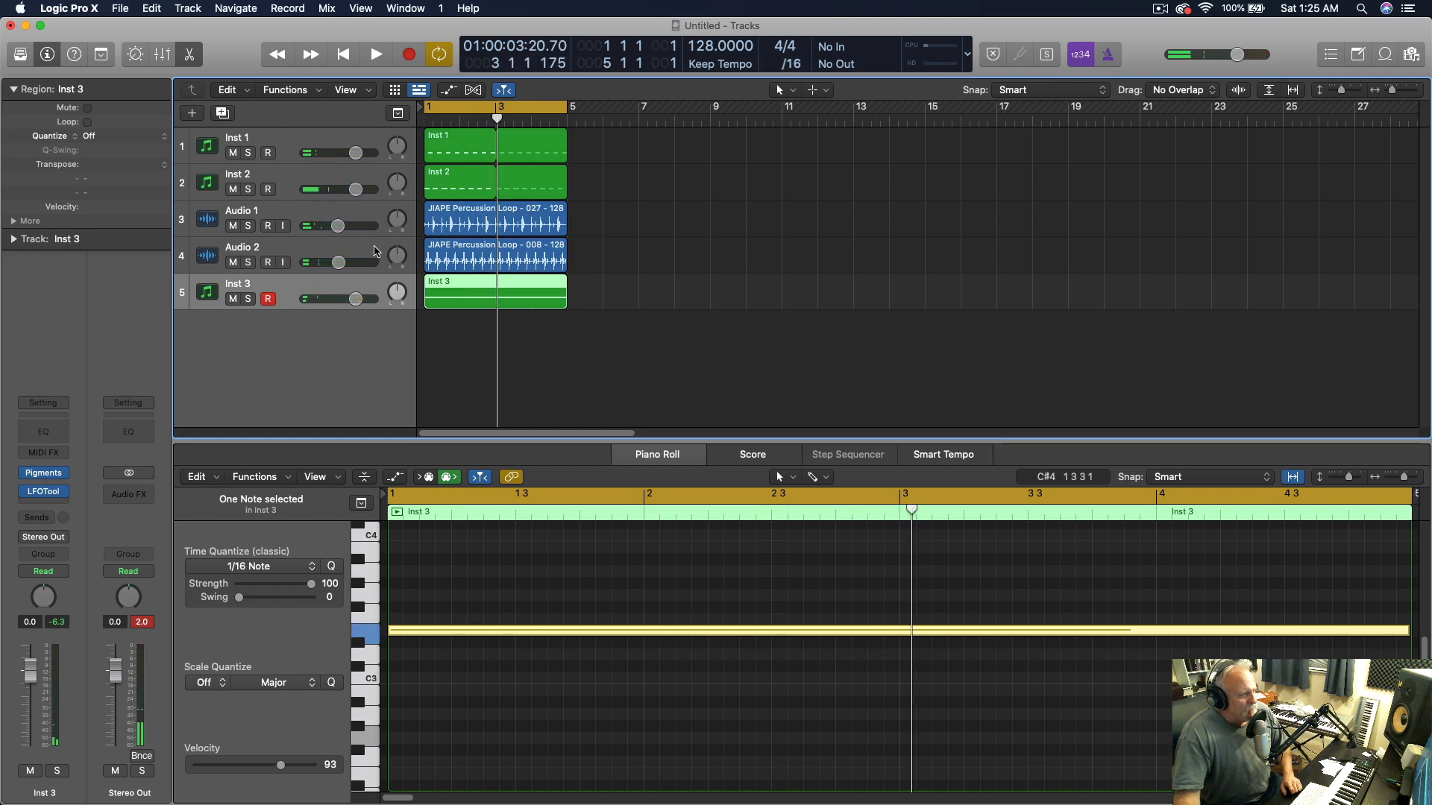
{"action": "key", "text": "space"}
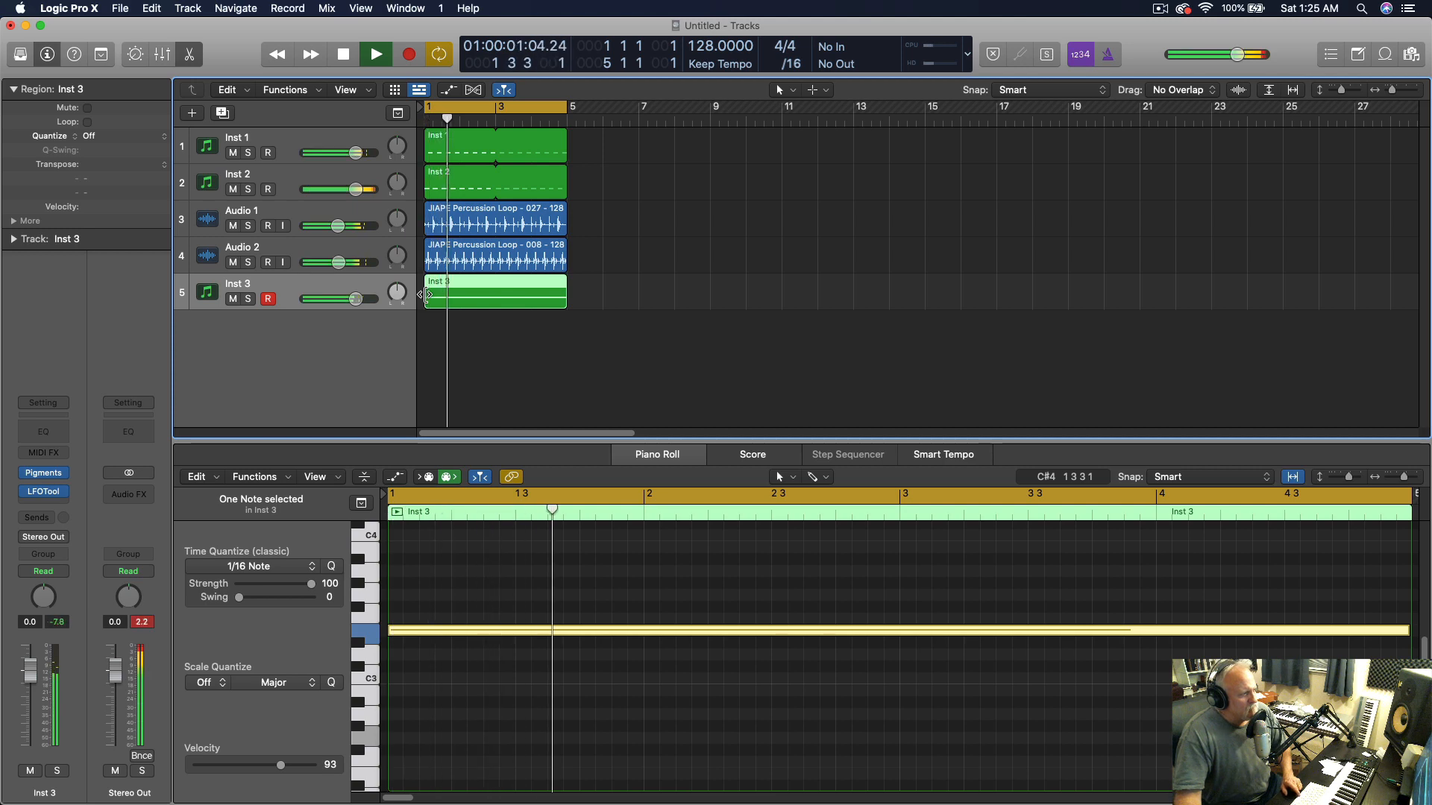
{"action": "key", "text": "space"}
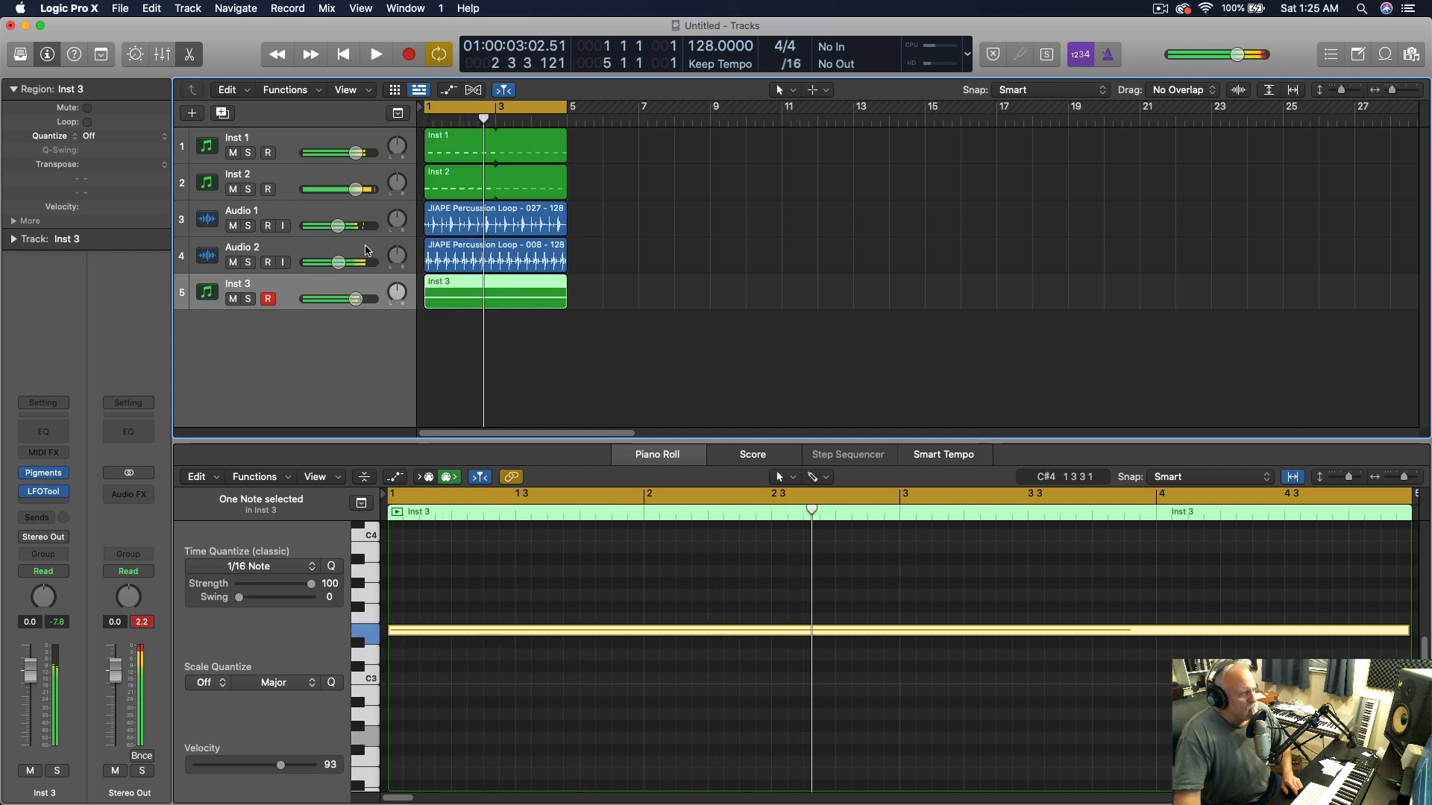
Add a new audio track directly below the Audio 2 track
{"action": "left_click", "coordinate": [368, 249]}
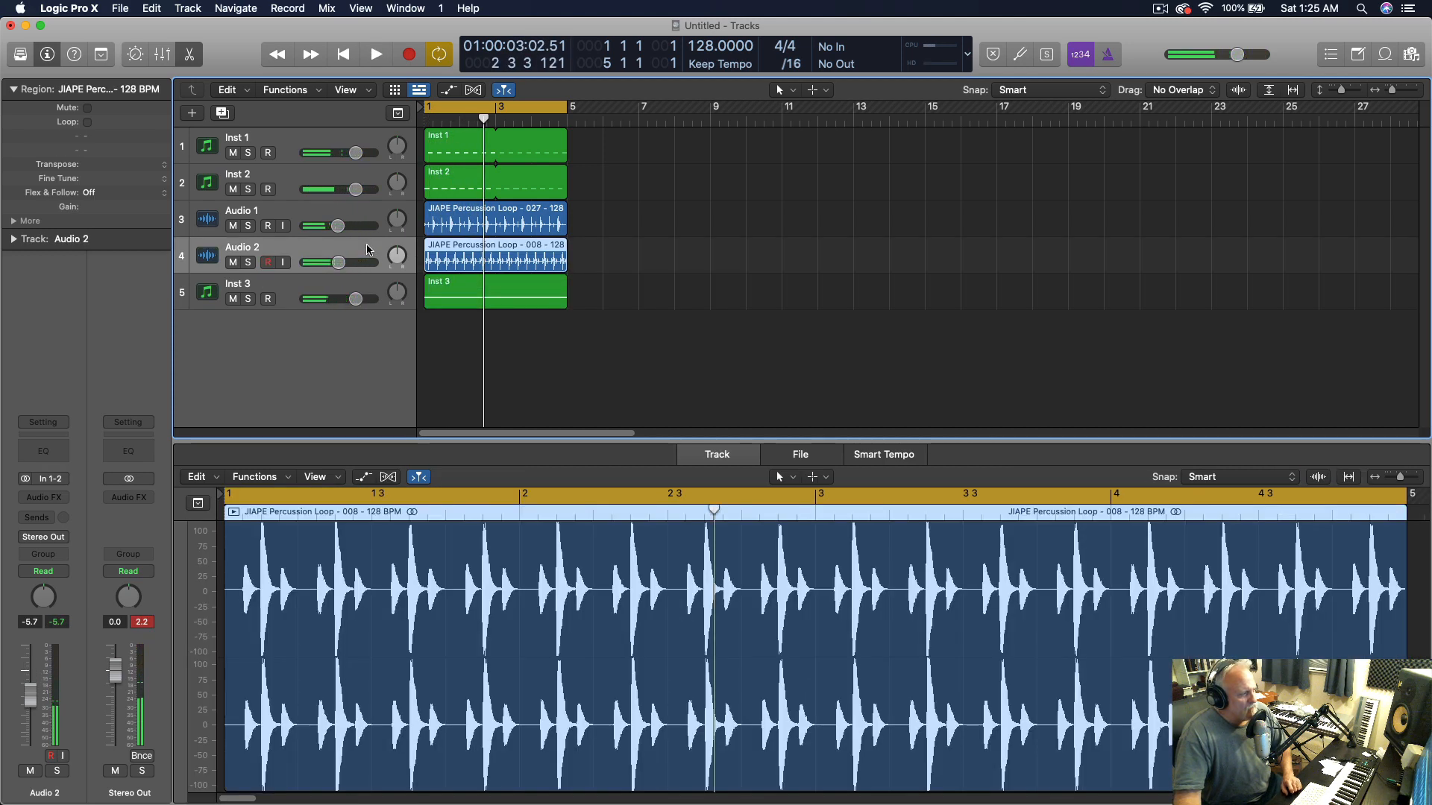
{"action": "left_click", "coordinate": [191, 112]}
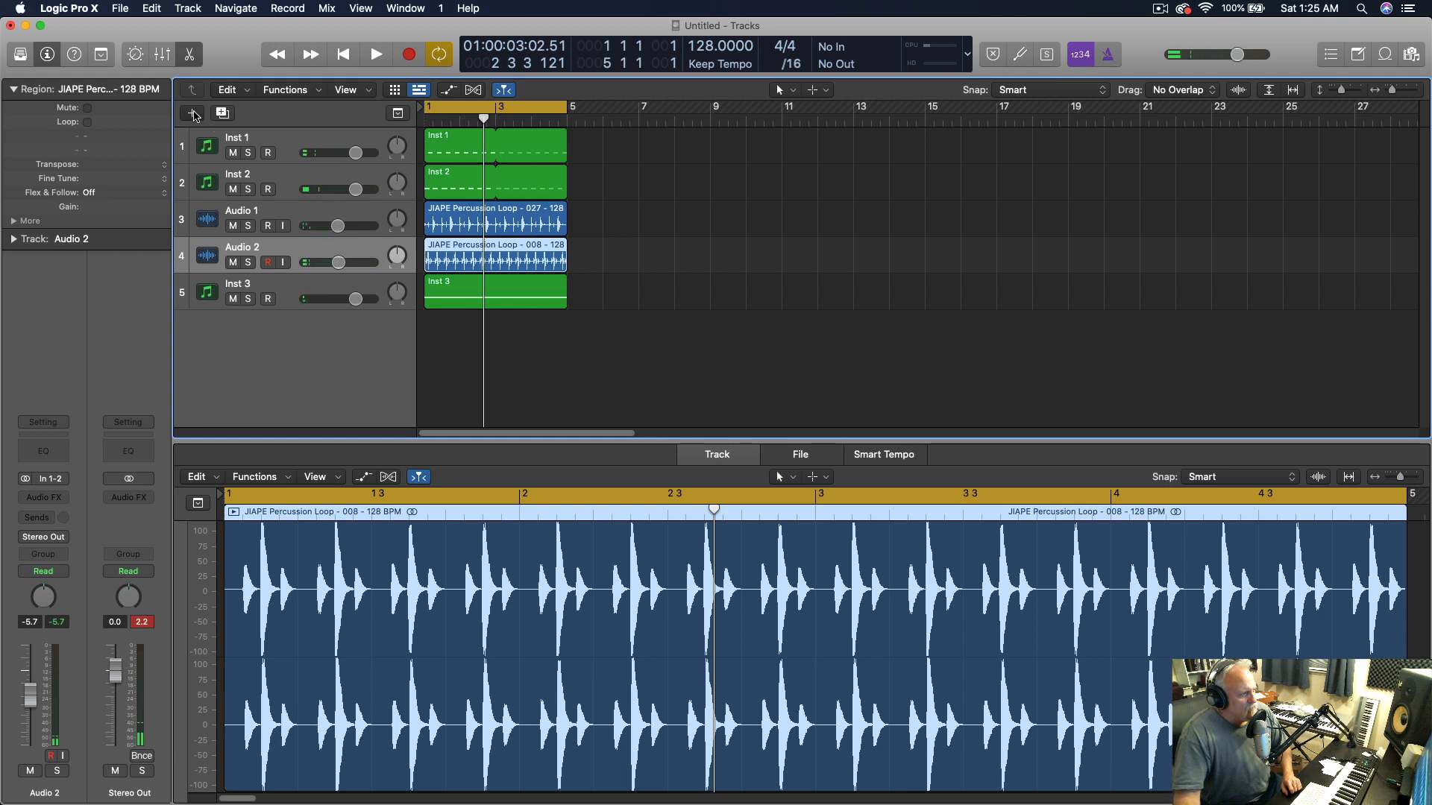
{"action": "left_click", "coordinate": [943, 302]}
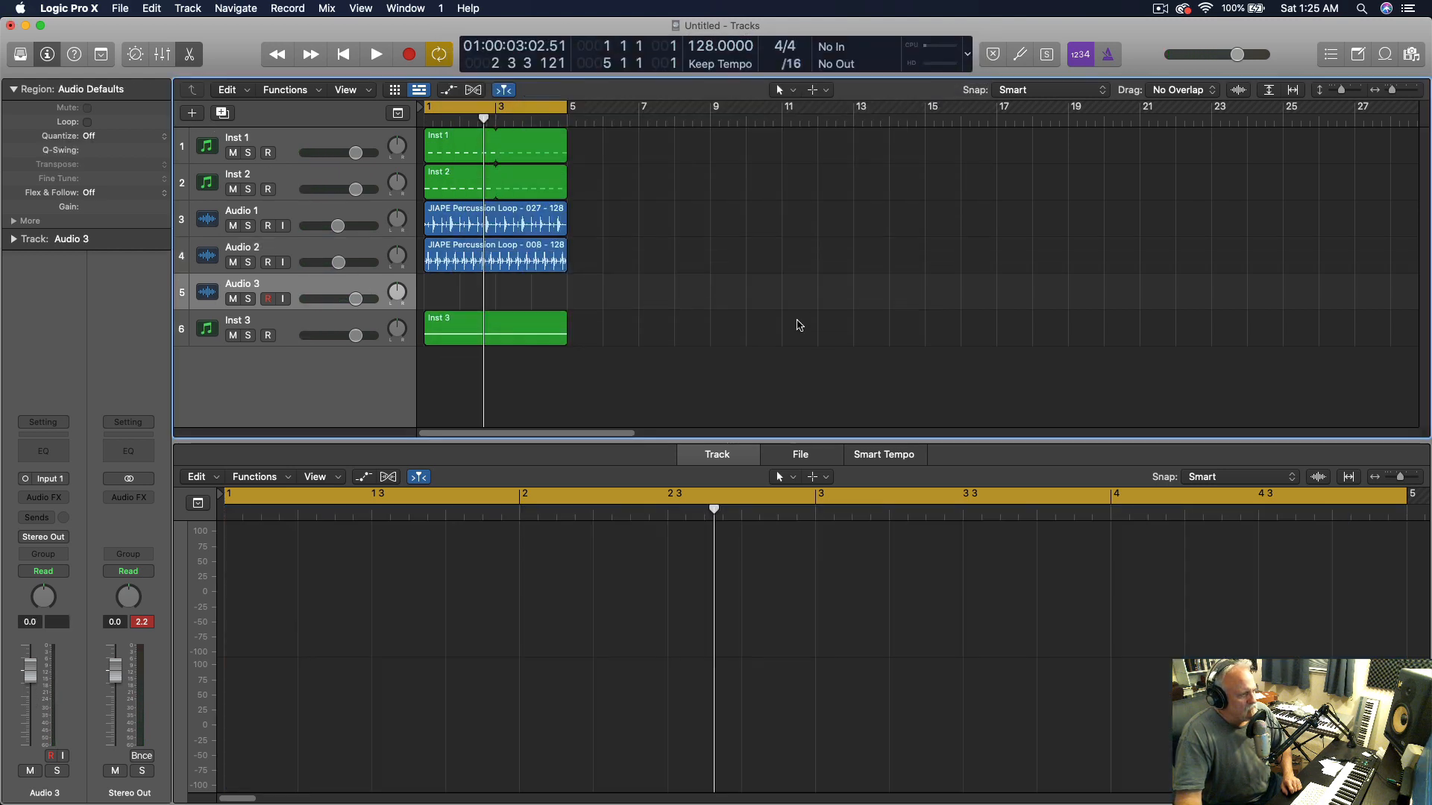
Return to bar 1, start an audio file import and browse to the JIAPE Hi-Hats folder in Jerome Isma-Ae Progressive Essentials Volume 1
{"action": "key", "text": "Return"}
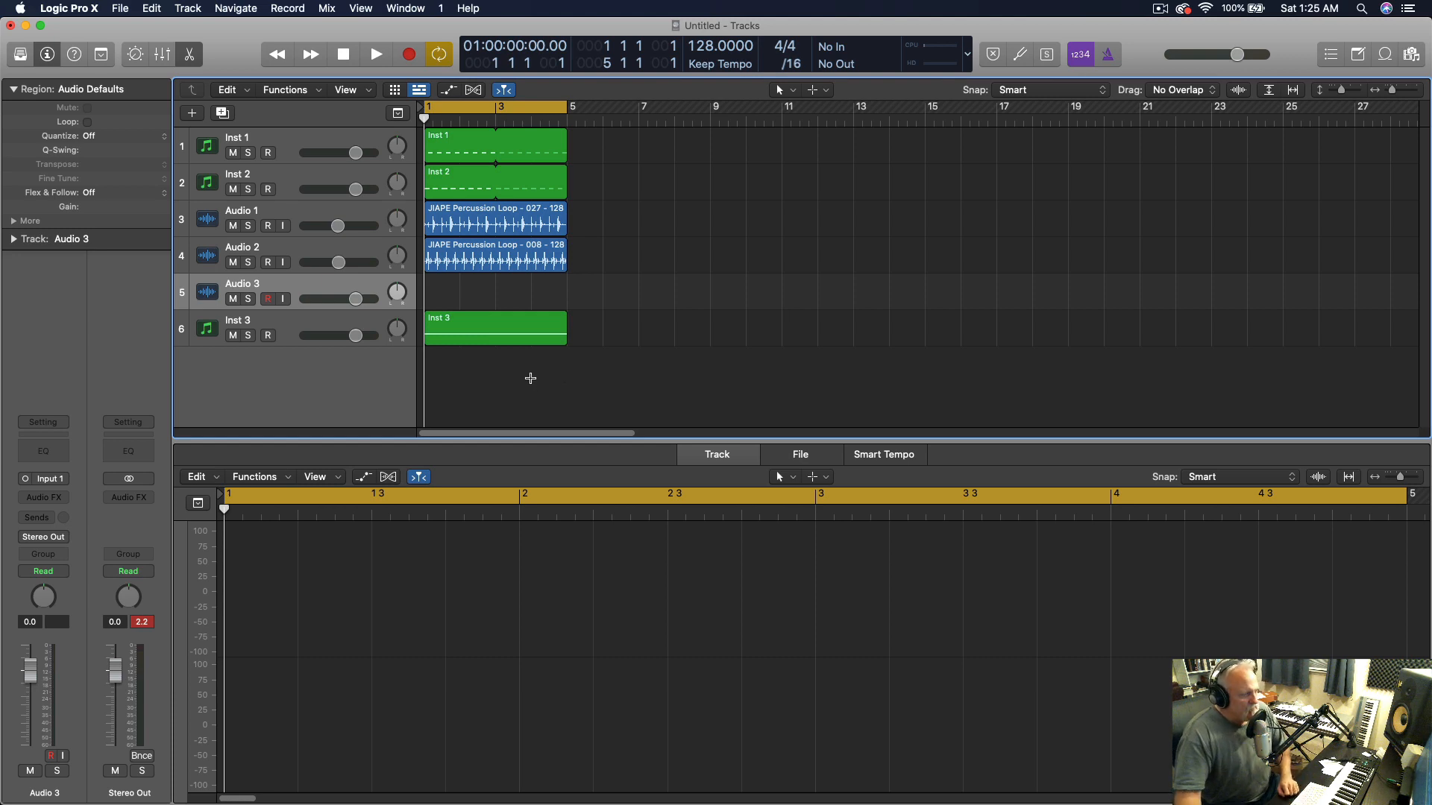
{"action": "key", "text": "shift+super+i"}
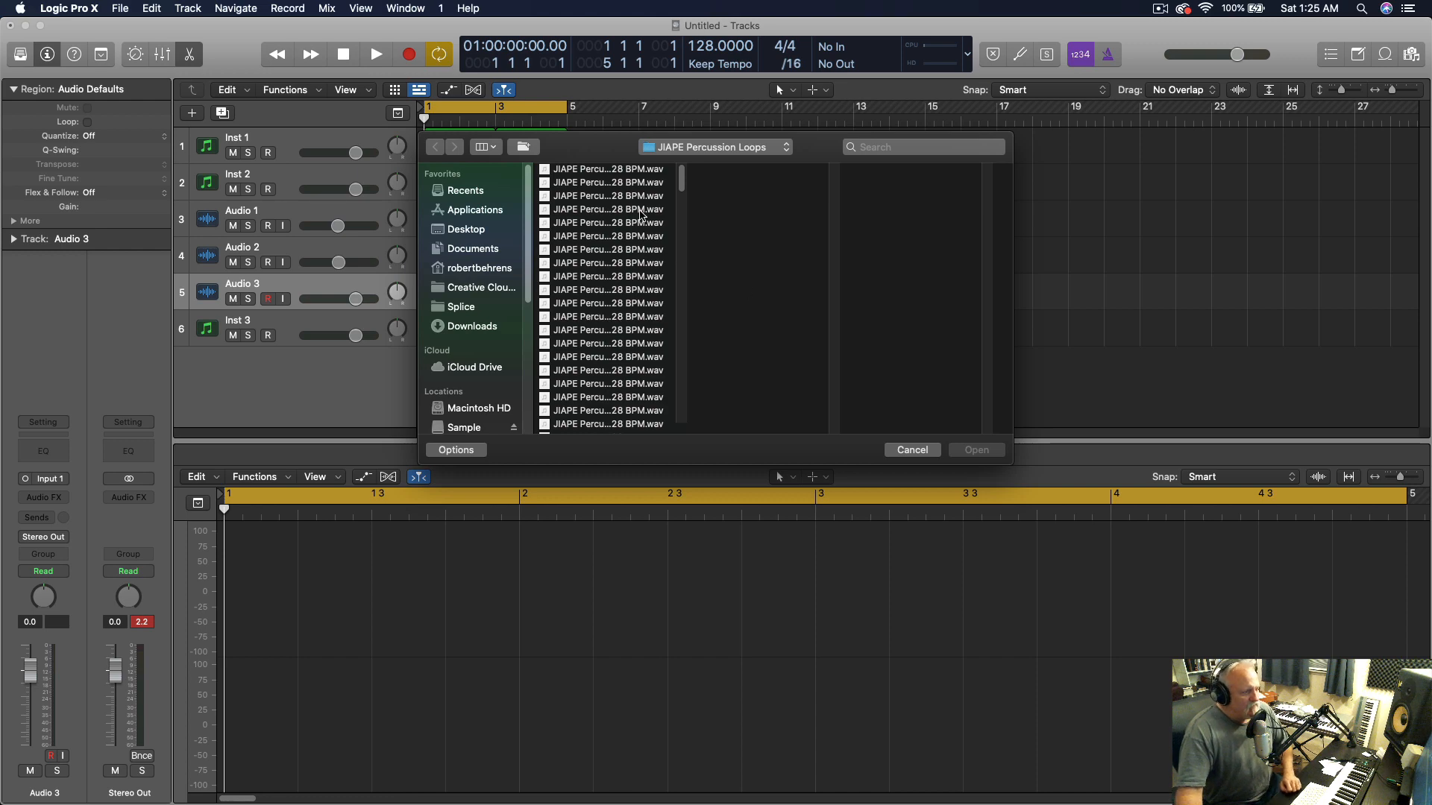
{"action": "left_click", "coordinate": [698, 148]}
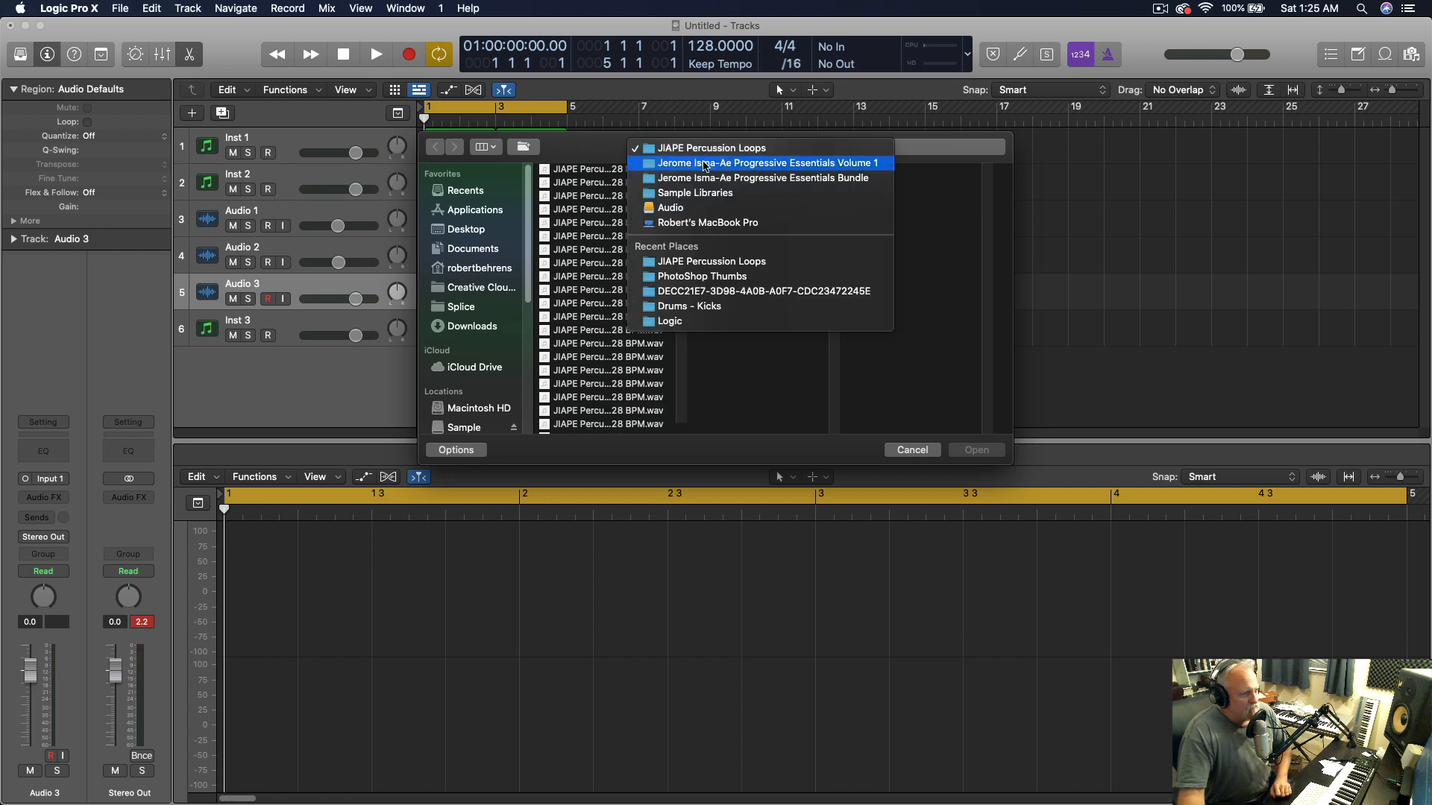
{"action": "left_click", "coordinate": [705, 164]}
{"action": "left_click", "coordinate": [914, 210]}
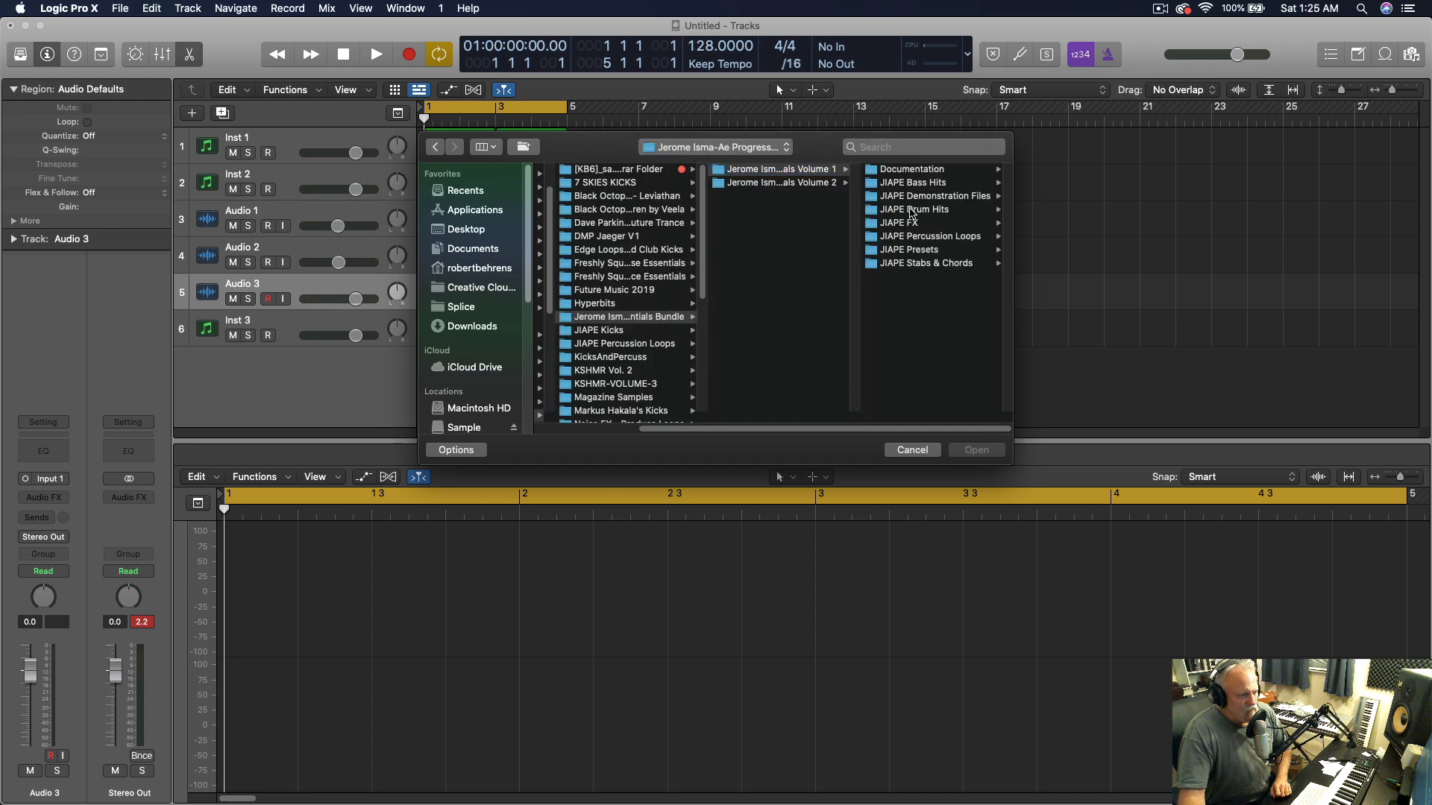
{"action": "left_click", "coordinate": [927, 171]}
{"action": "left_click", "coordinate": [911, 172]}
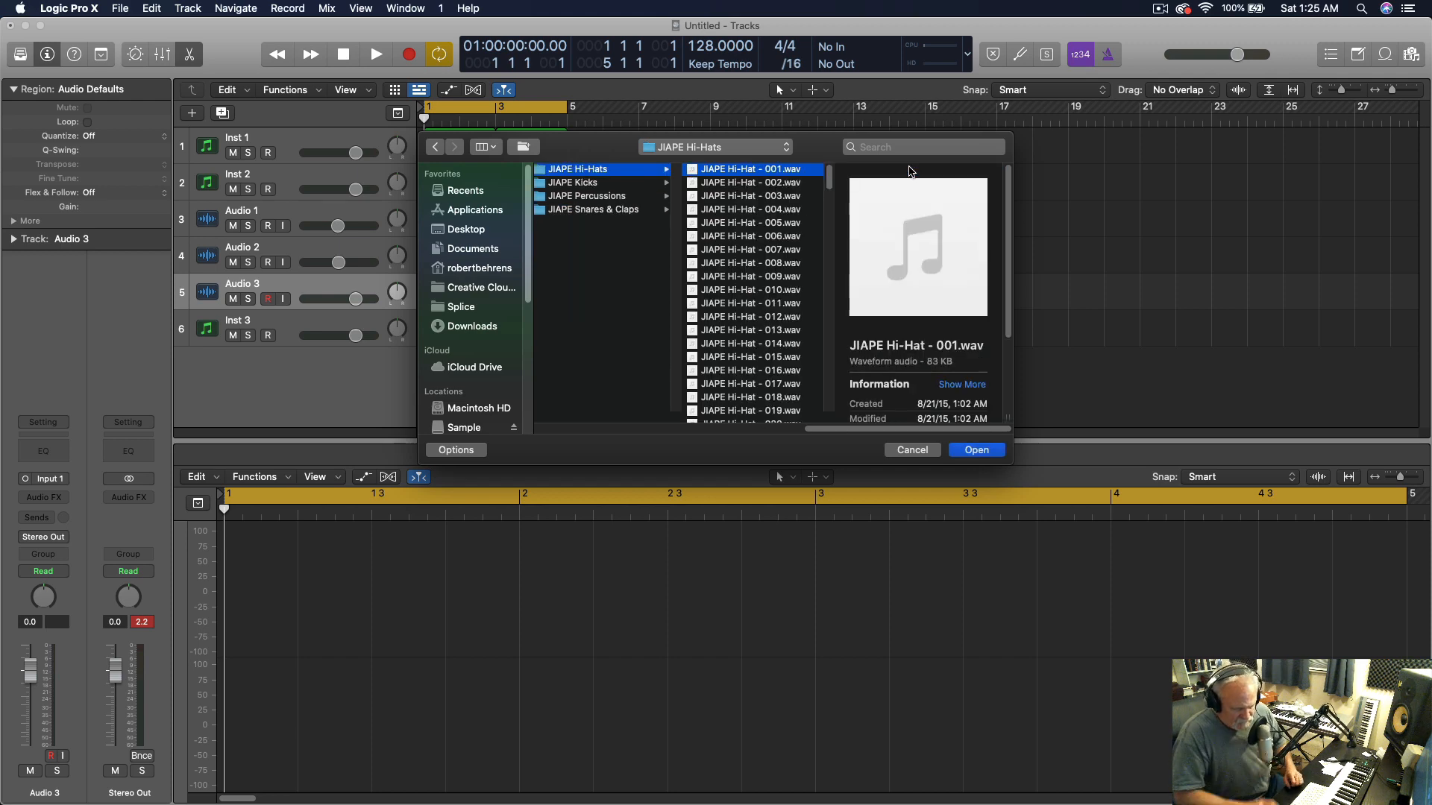
Audition the hi-hat samples from 001 onward and import JIAPE Hi-Hat - 016.wav onto Audio 3 at bar 1
{"action": "key", "text": "space"}
{"action": "key", "text": "Down"}
{"action": "key", "text": "Down"}
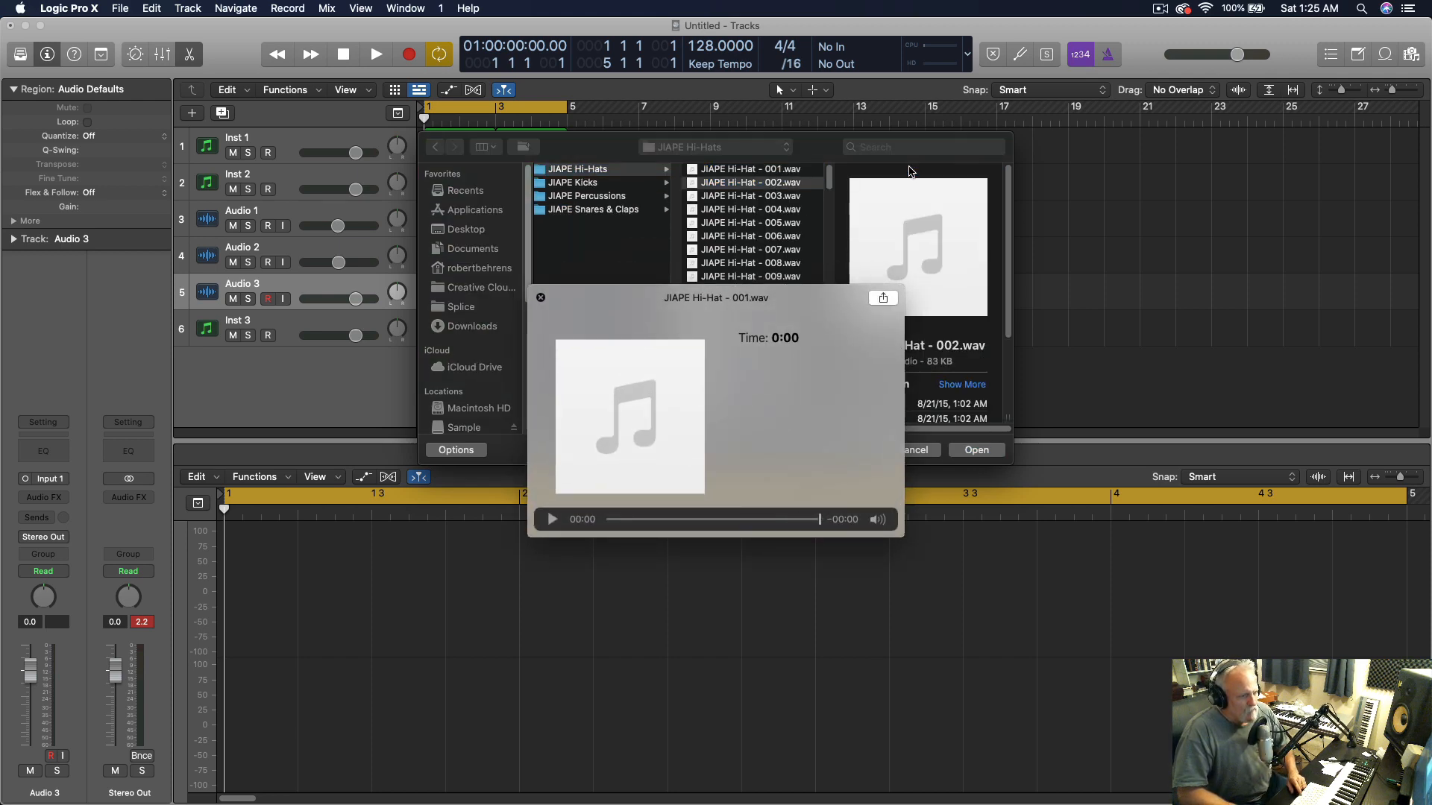
{"action": "key", "text": "Down"}
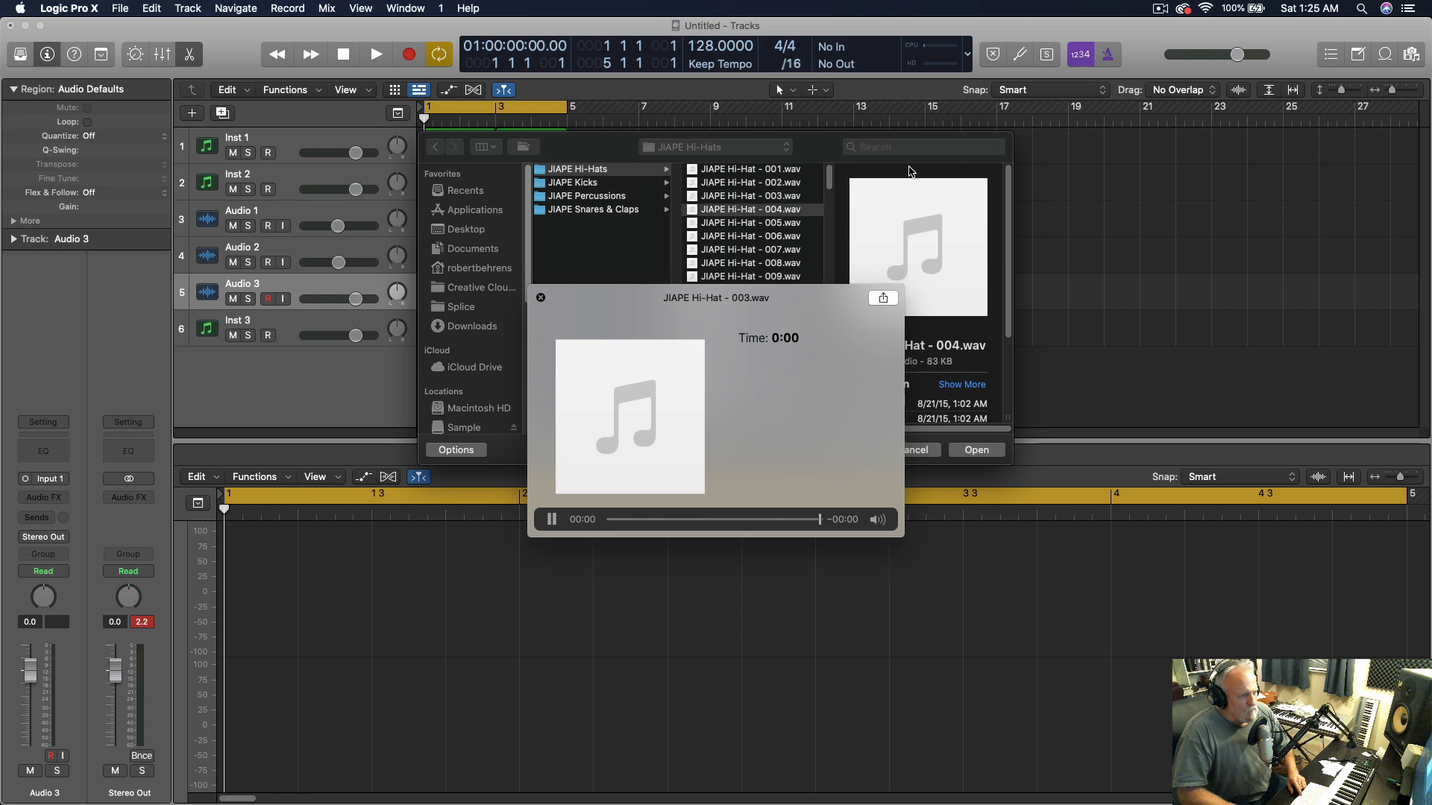
{"action": "key", "text": "Down"}
{"action": "key", "text": "Down"}
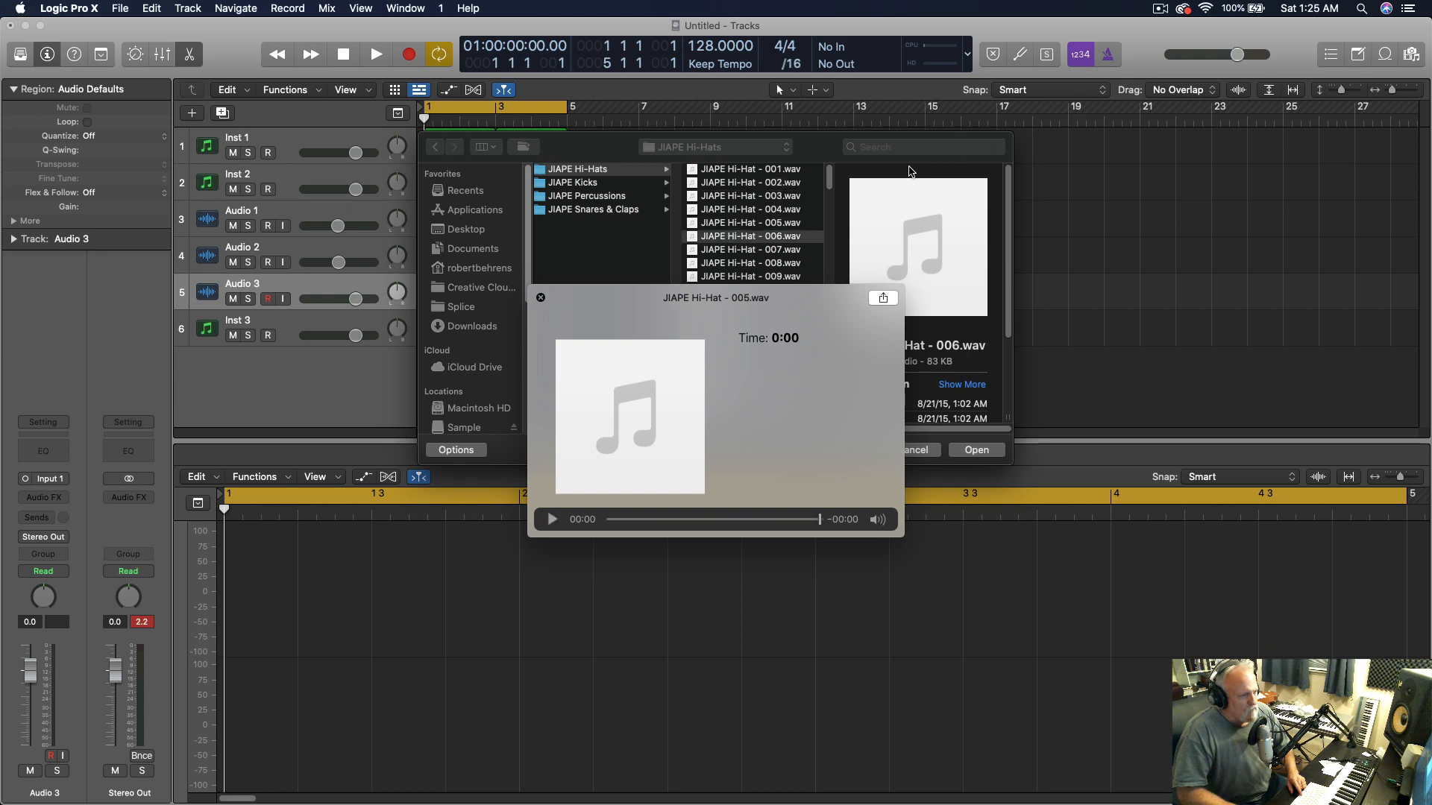
{"action": "key", "text": "Down"}
{"action": "key", "text": "Down"}
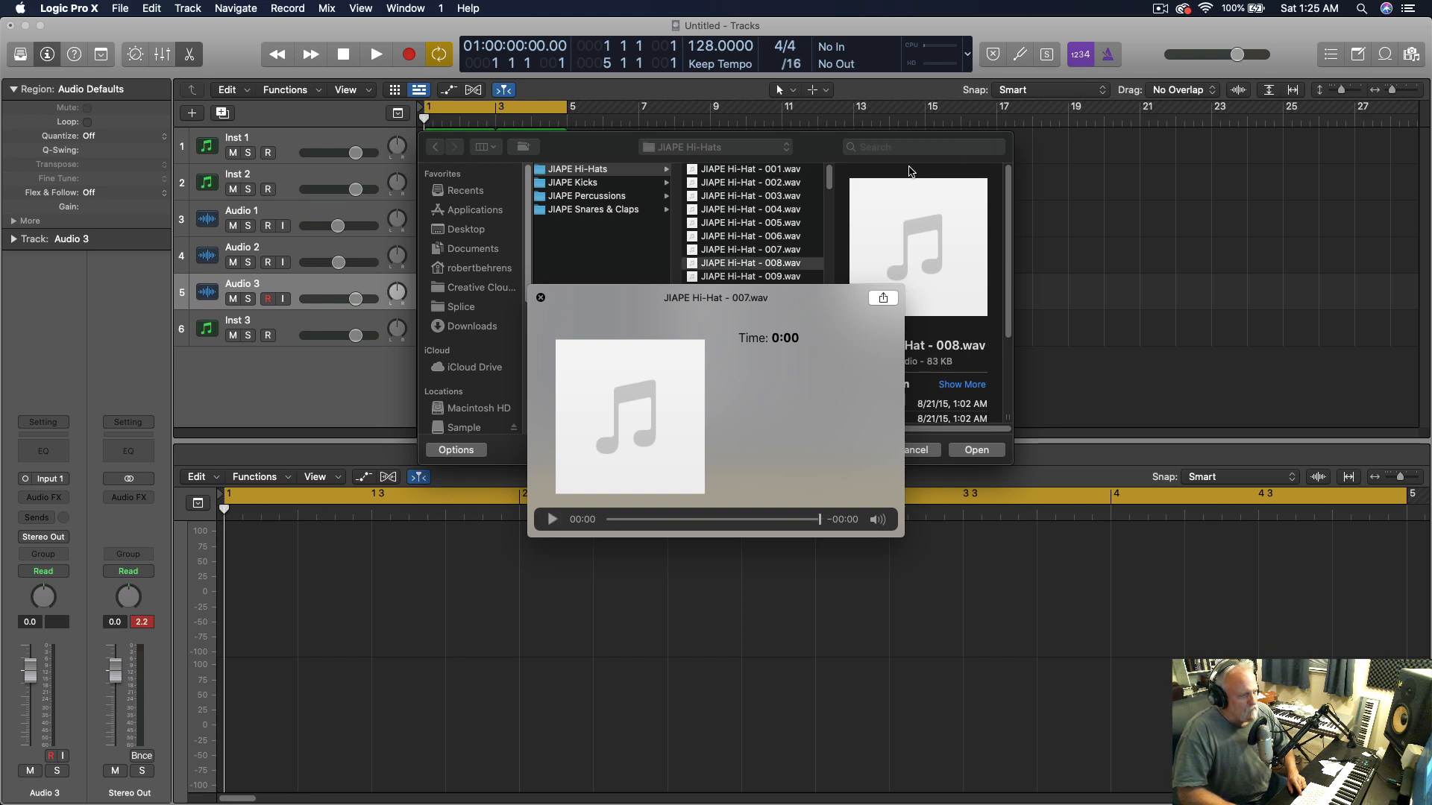
{"action": "key", "text": "Down"}
{"action": "key", "text": "Down"}
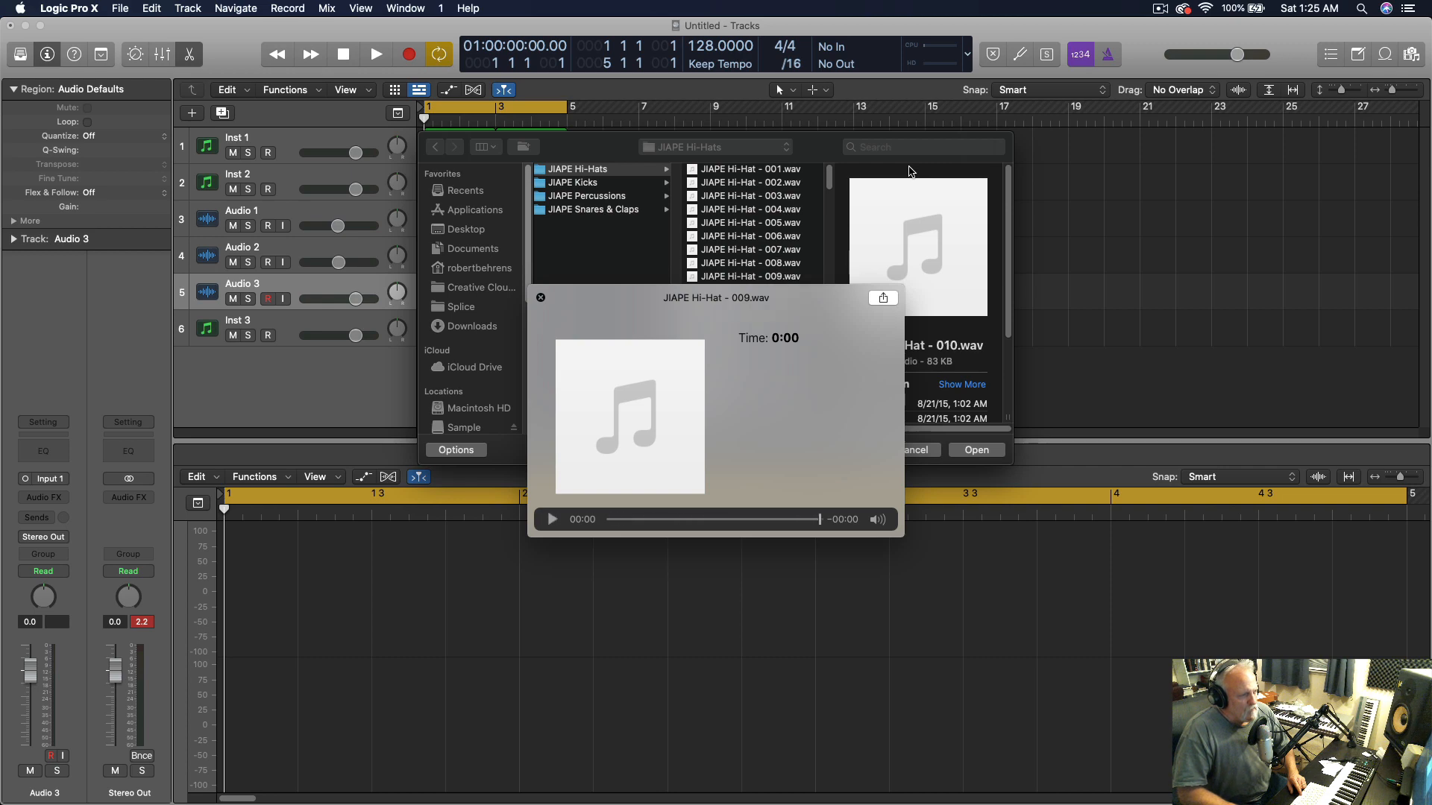
{"action": "key", "text": "Down"}
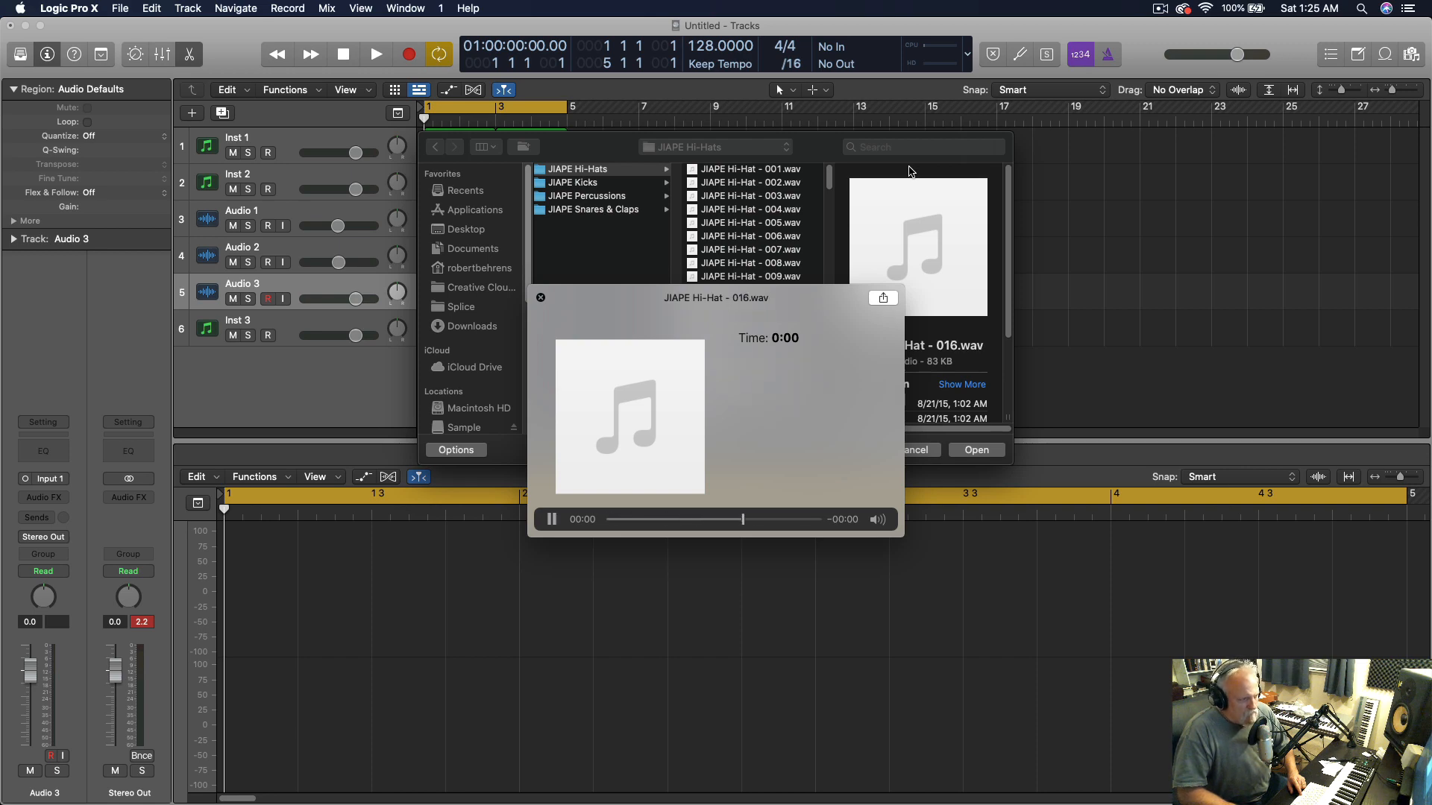
{"action": "left_click", "coordinate": [947, 446]}
{"action": "left_click", "coordinate": [951, 449]}
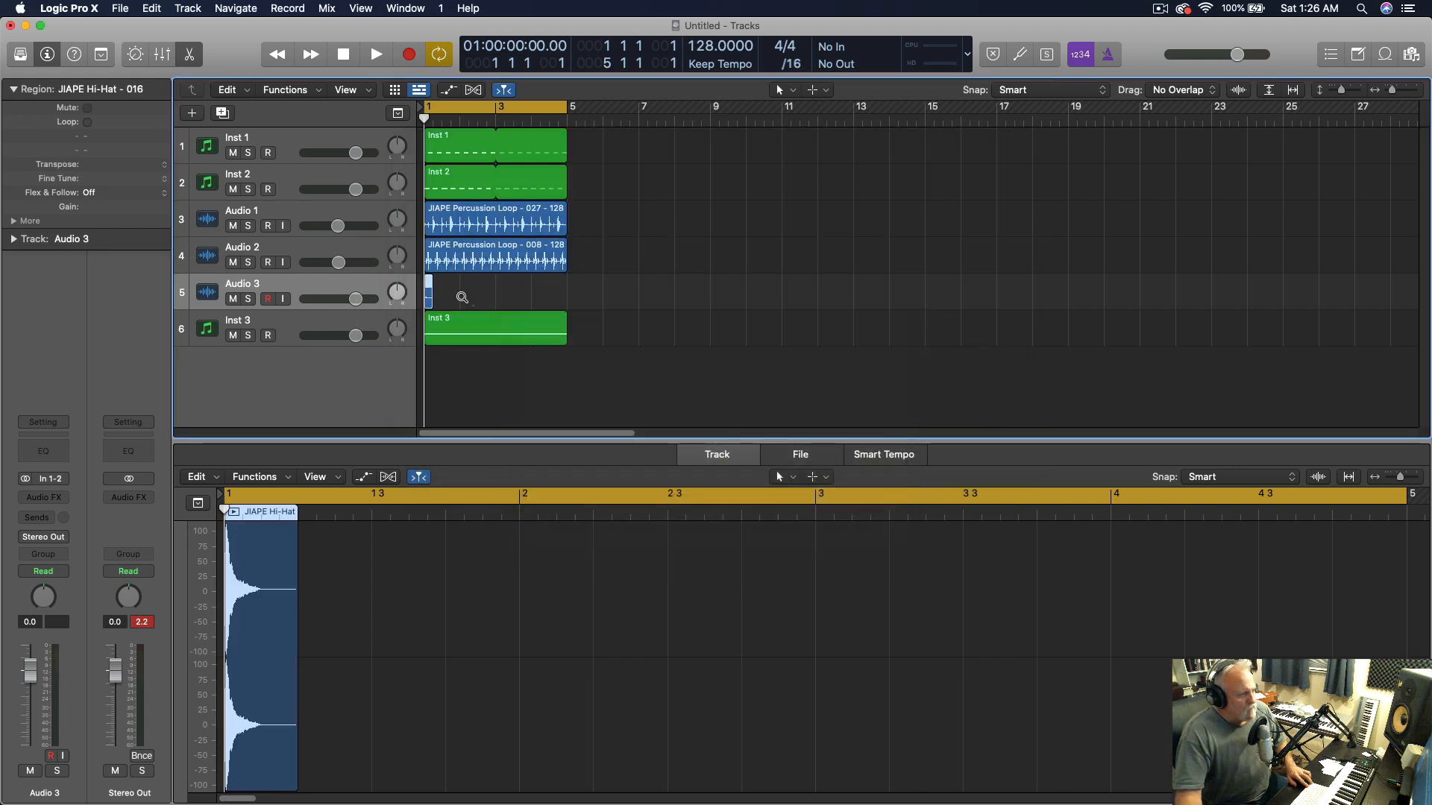
Place a silent half-beat piece of the hi-hat at bar 1 and the hi-hat hit at 1 1 3, trimmed to end at beat 2
{"action": "left_click_drag", "start_coordinate": [472, 305], "coordinate": [427, 289]}
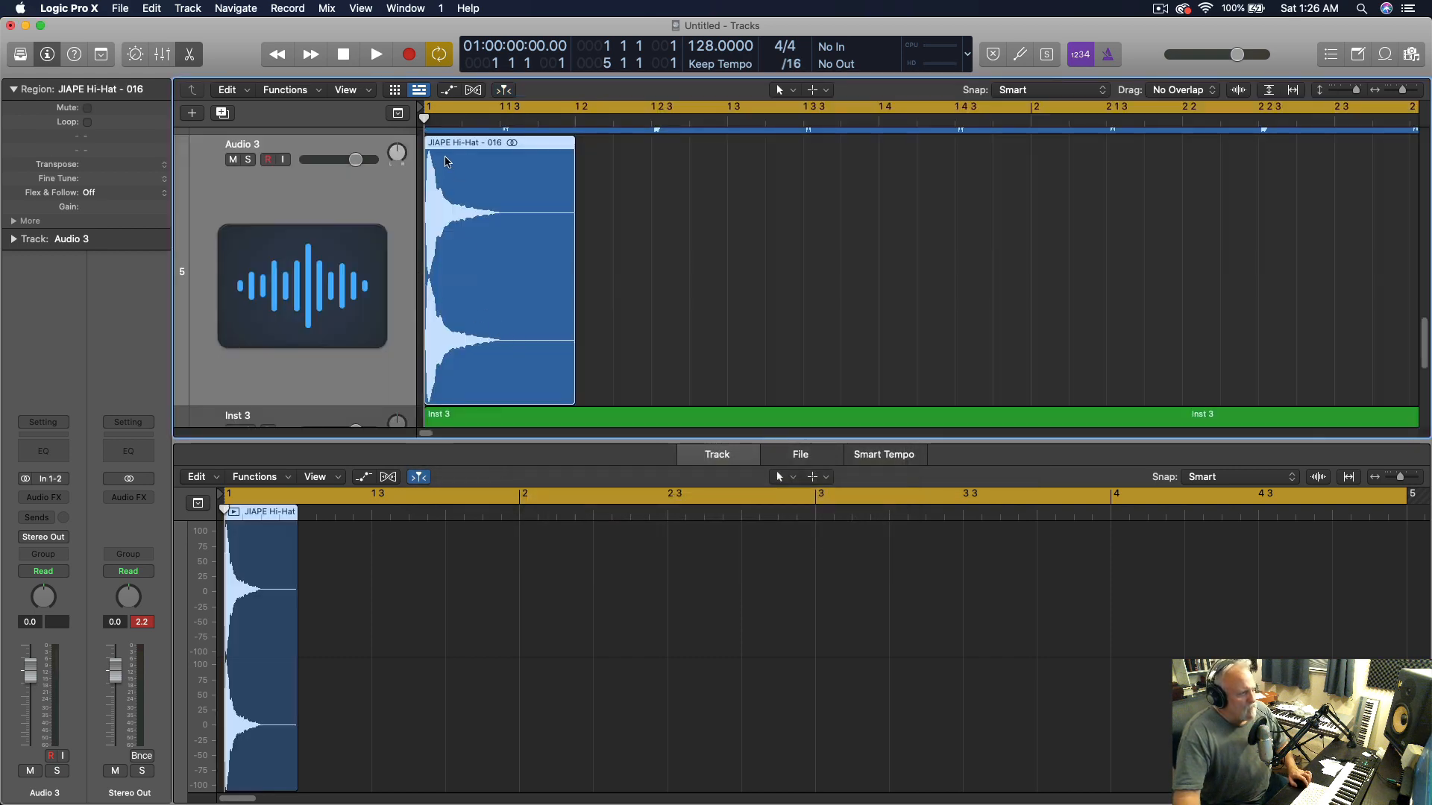
{"action": "left_click_drag", "start_coordinate": [447, 161], "coordinate": [523, 161]}
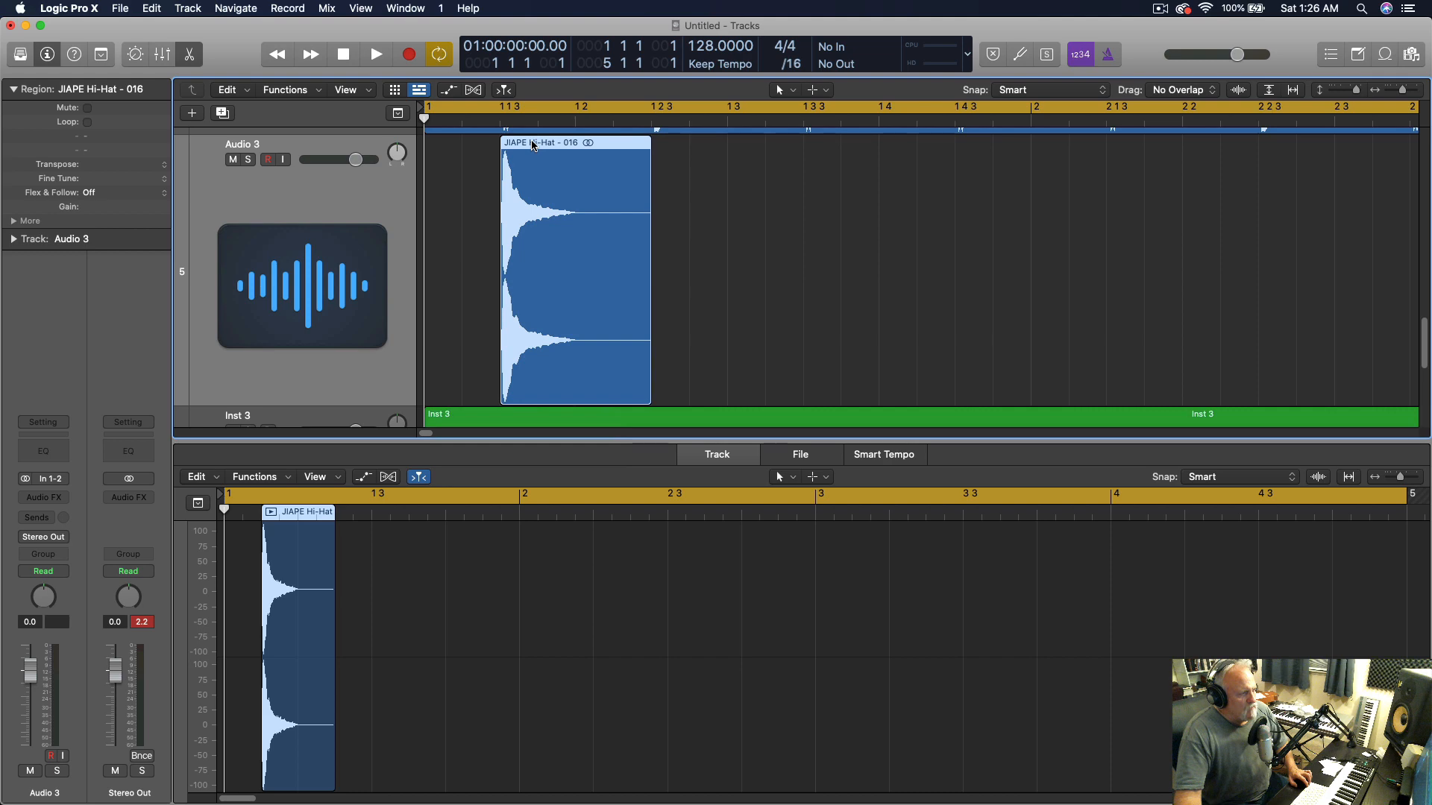
{"action": "key", "text": "e"}
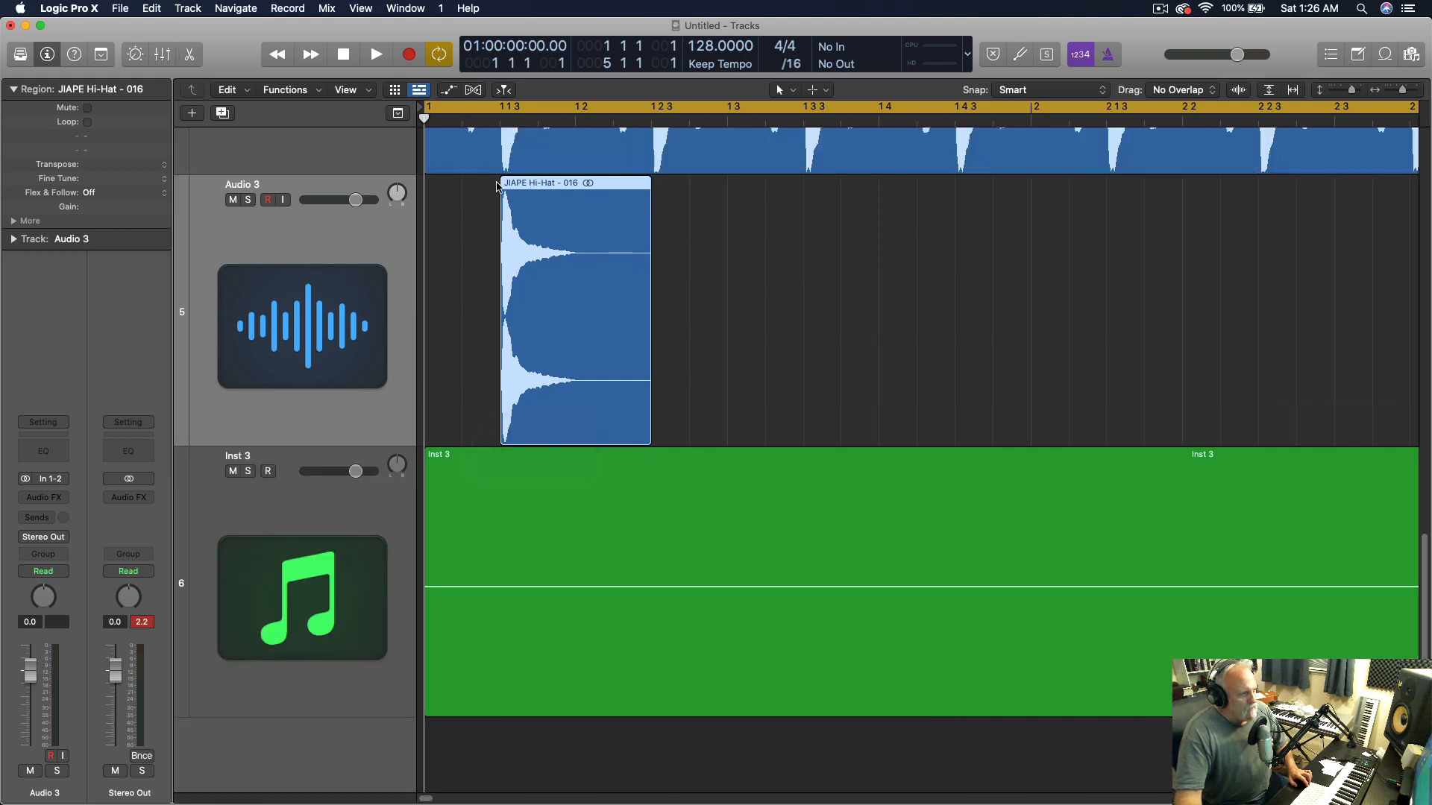
{"action": "left_click_drag", "start_coordinate": [518, 433], "coordinate": [579, 433]}
{"action": "left_click_drag", "start_coordinate": [607, 223], "coordinate": [532, 233]}
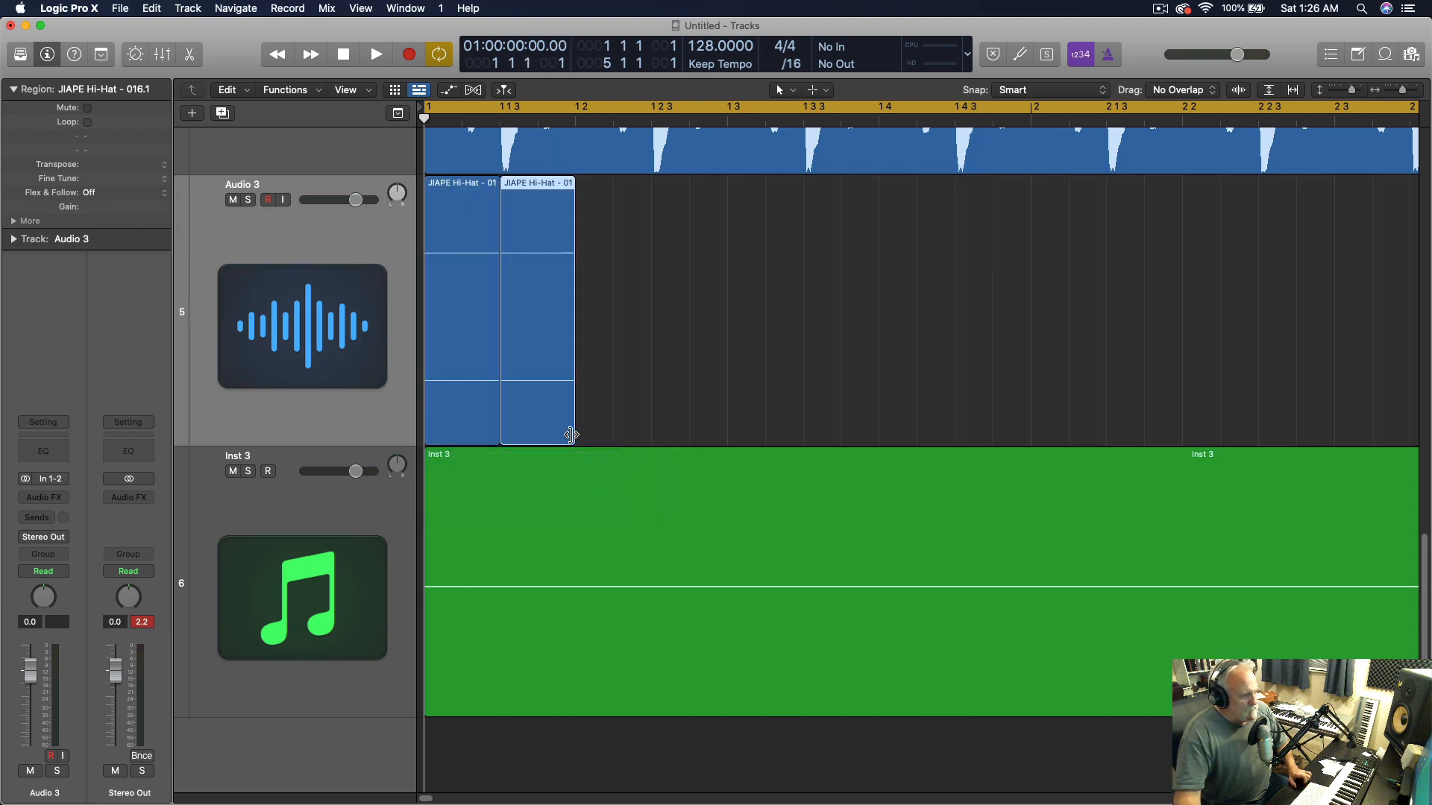
{"action": "mouse_move", "coordinate": [577, 434]}
{"action": "left_mouse_down"}
{"action": "mouse_move", "coordinate": [655, 429]}
{"action": "mouse_move", "coordinate": [580, 432]}
{"action": "left_mouse_up"}
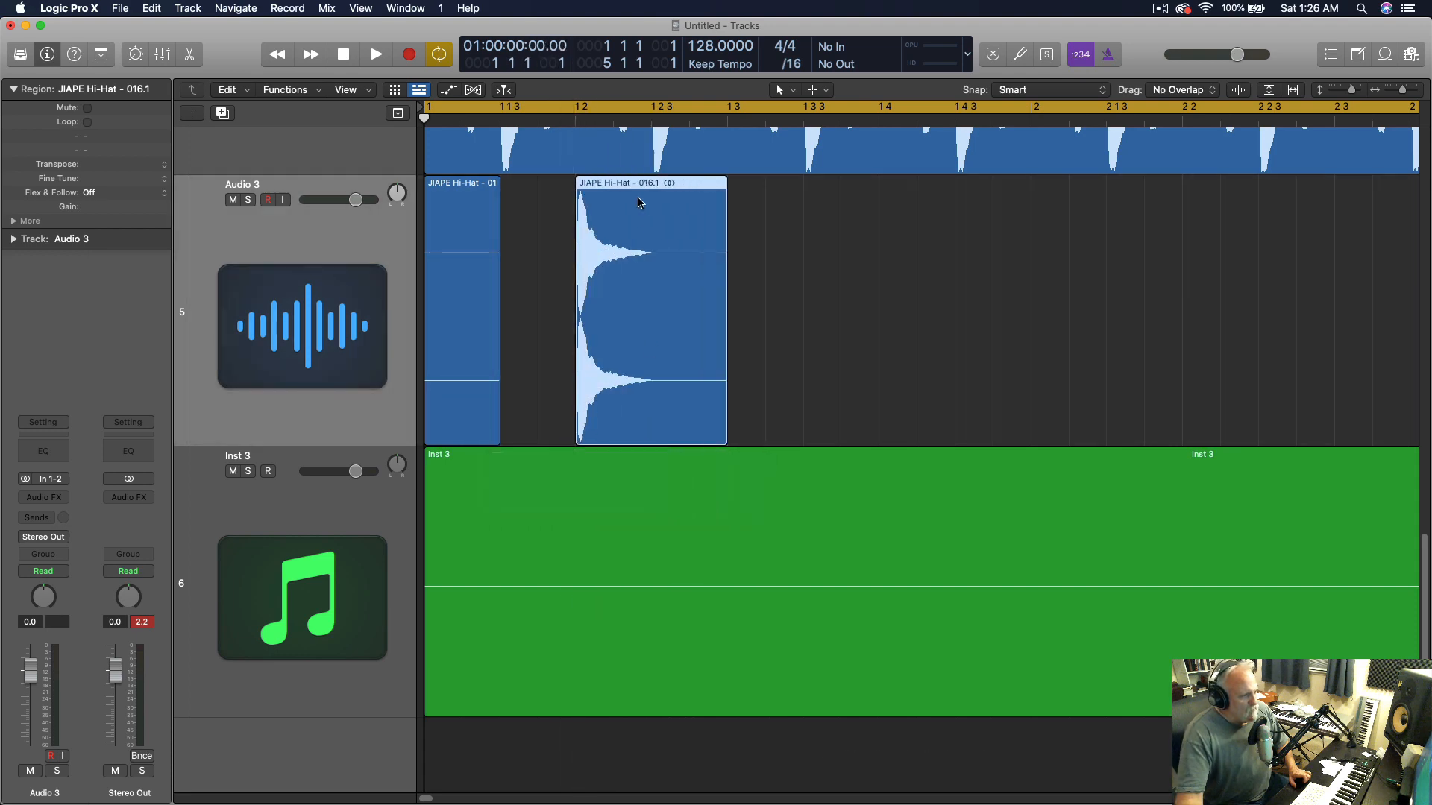
{"action": "left_click_drag", "start_coordinate": [634, 190], "coordinate": [561, 194]}
{"action": "left_click_drag", "start_coordinate": [649, 439], "coordinate": [574, 431]}
Join the silent piece and the hi-hat hit on Audio 3 into one region, creating a new audio file
{"action": "left_click", "coordinate": [492, 373], "text": "shift"}
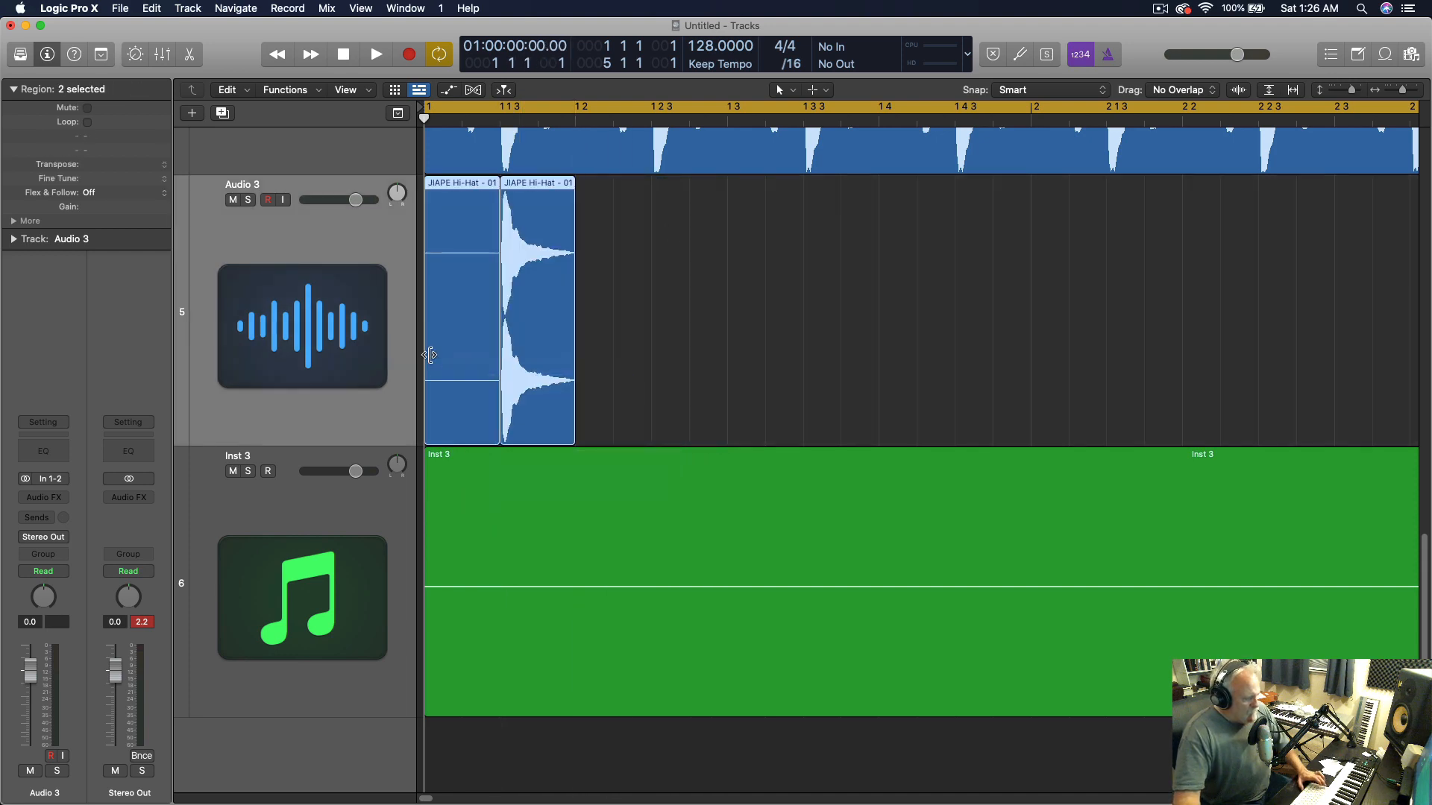
{"action": "key", "text": "t"}
{"action": "left_click", "coordinate": [489, 445]}
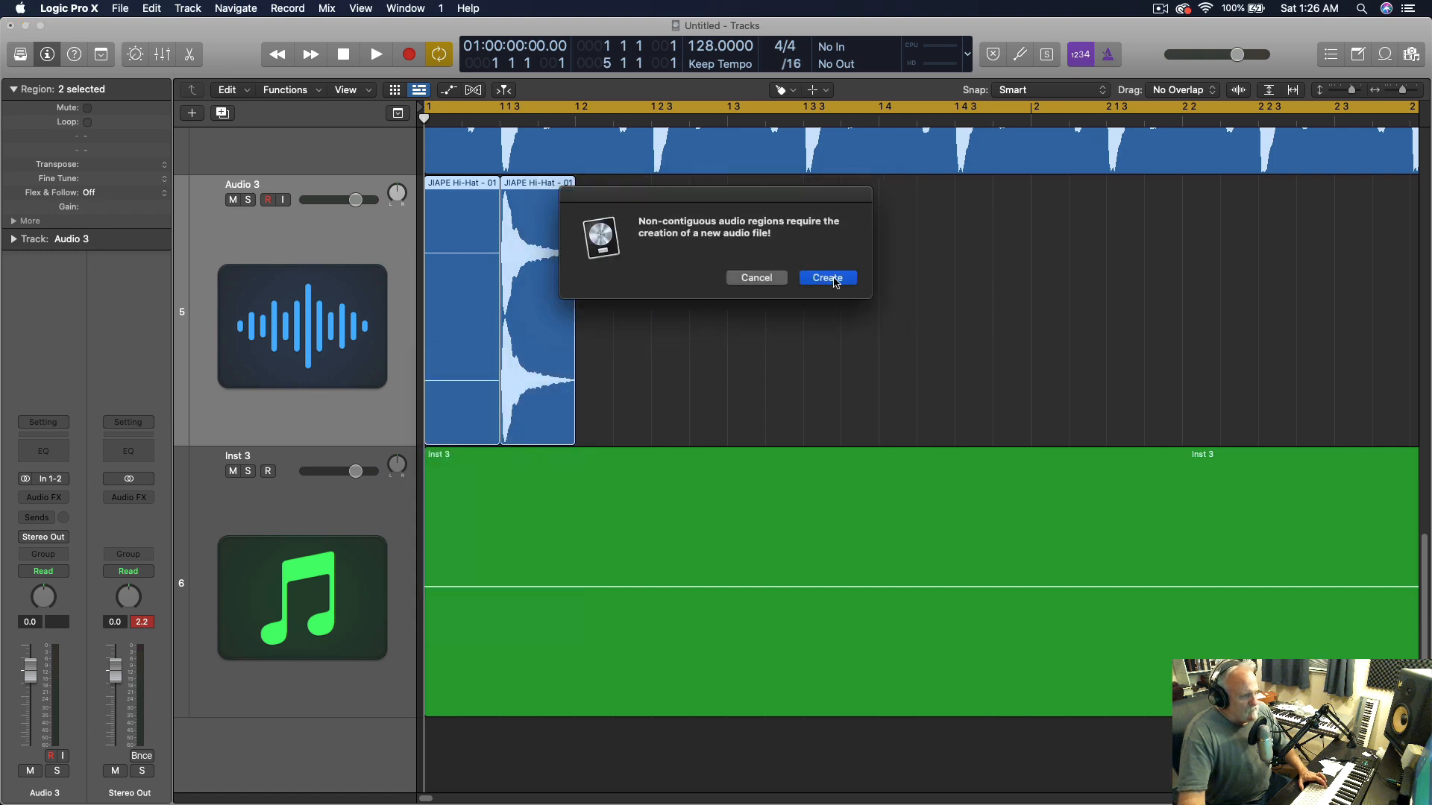
{"action": "left_click", "coordinate": [836, 281]}
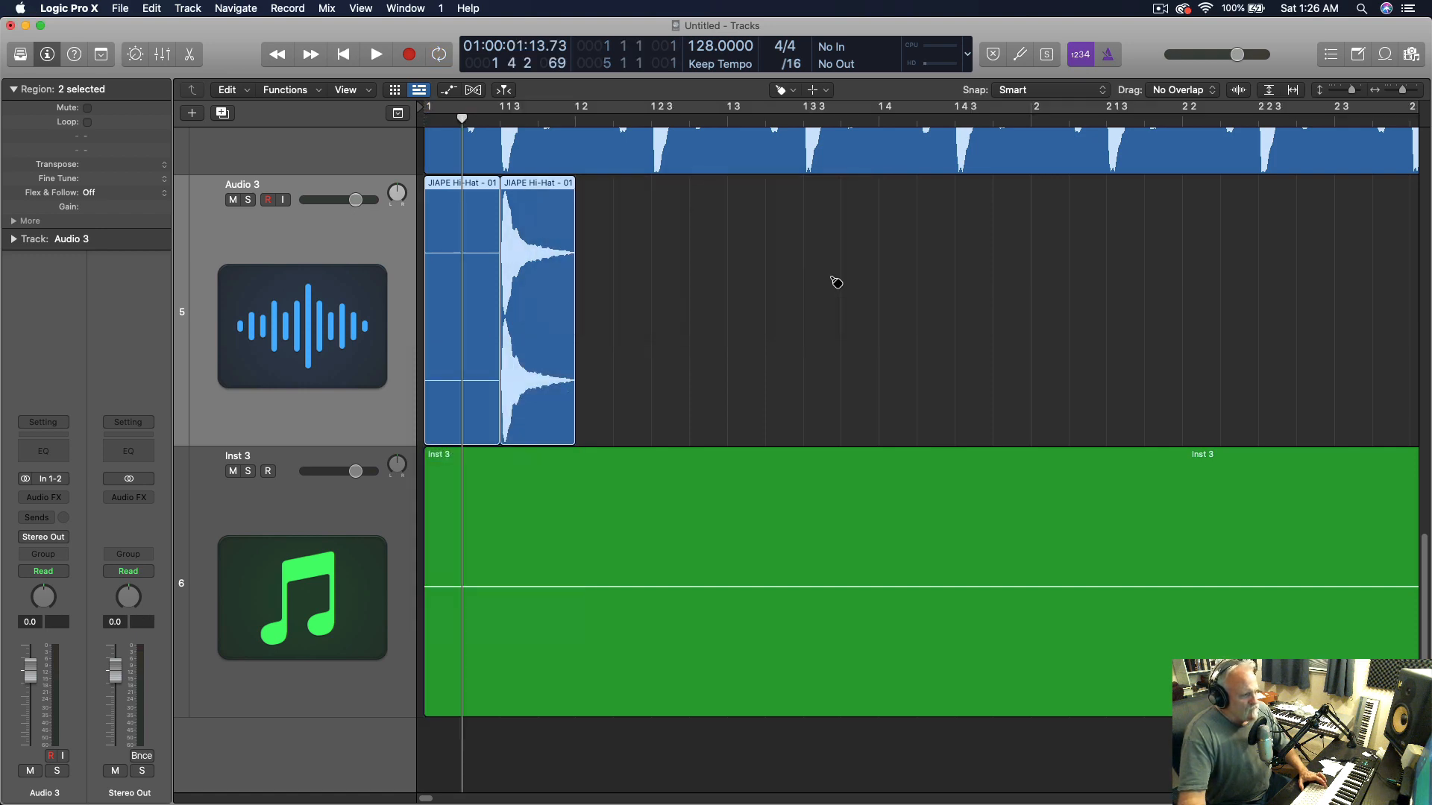
{"action": "left_click", "coordinate": [555, 204]}
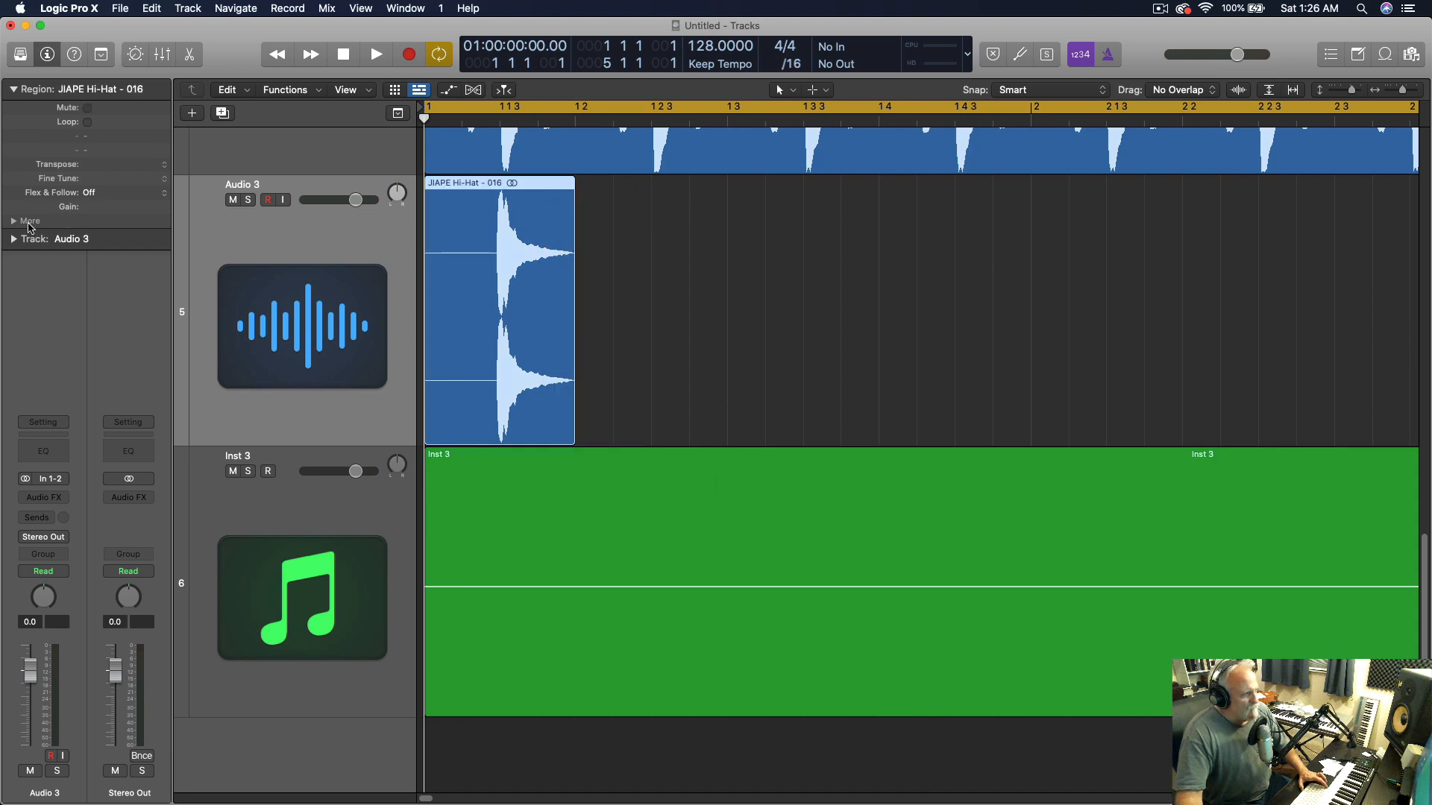
Loop the joined hi-hat region on Audio 3 and end the loop at bar 5
{"action": "left_click", "coordinate": [14, 222]}
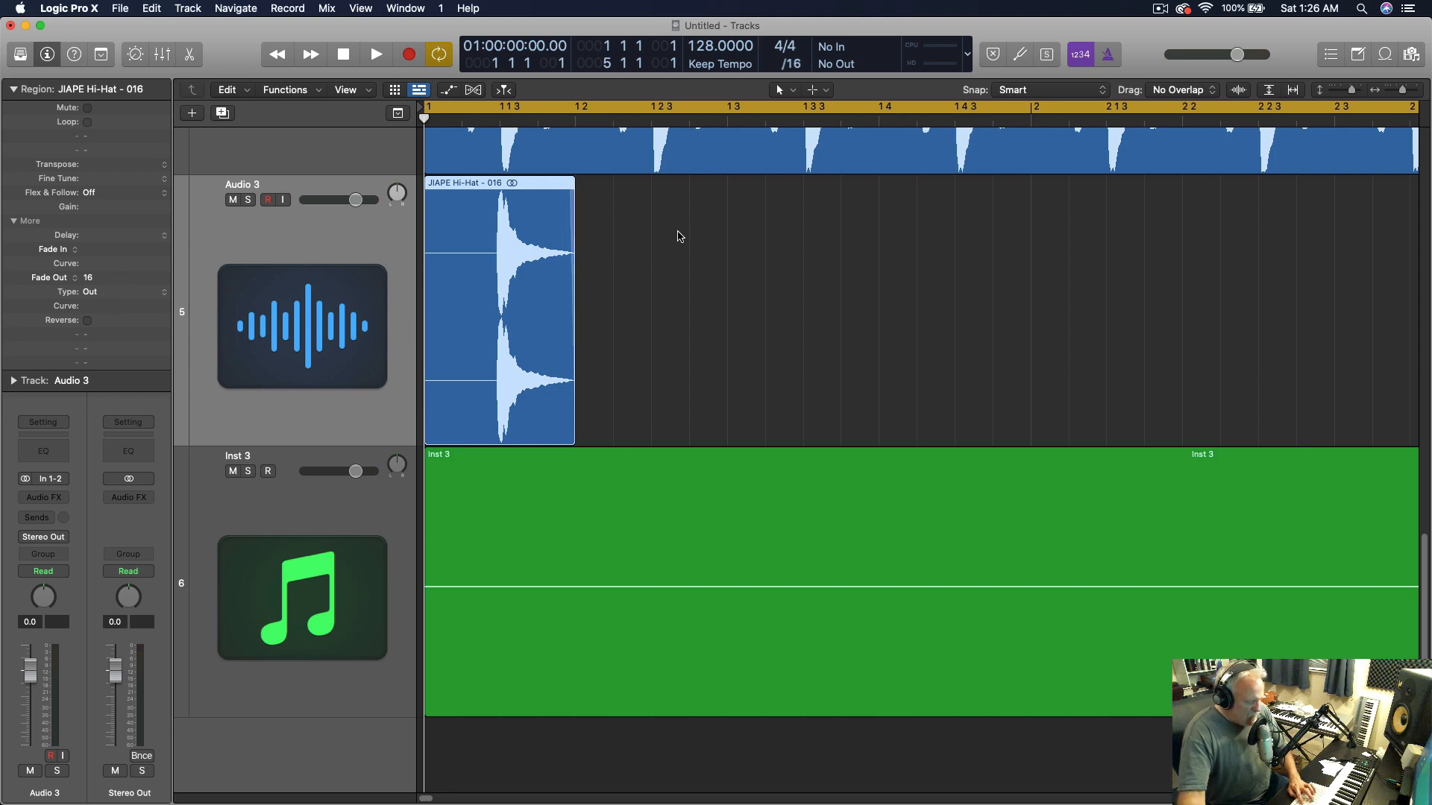
{"action": "key", "text": "l"}
{"action": "left_click", "coordinate": [775, 341], "text": "ctrl+alt"}
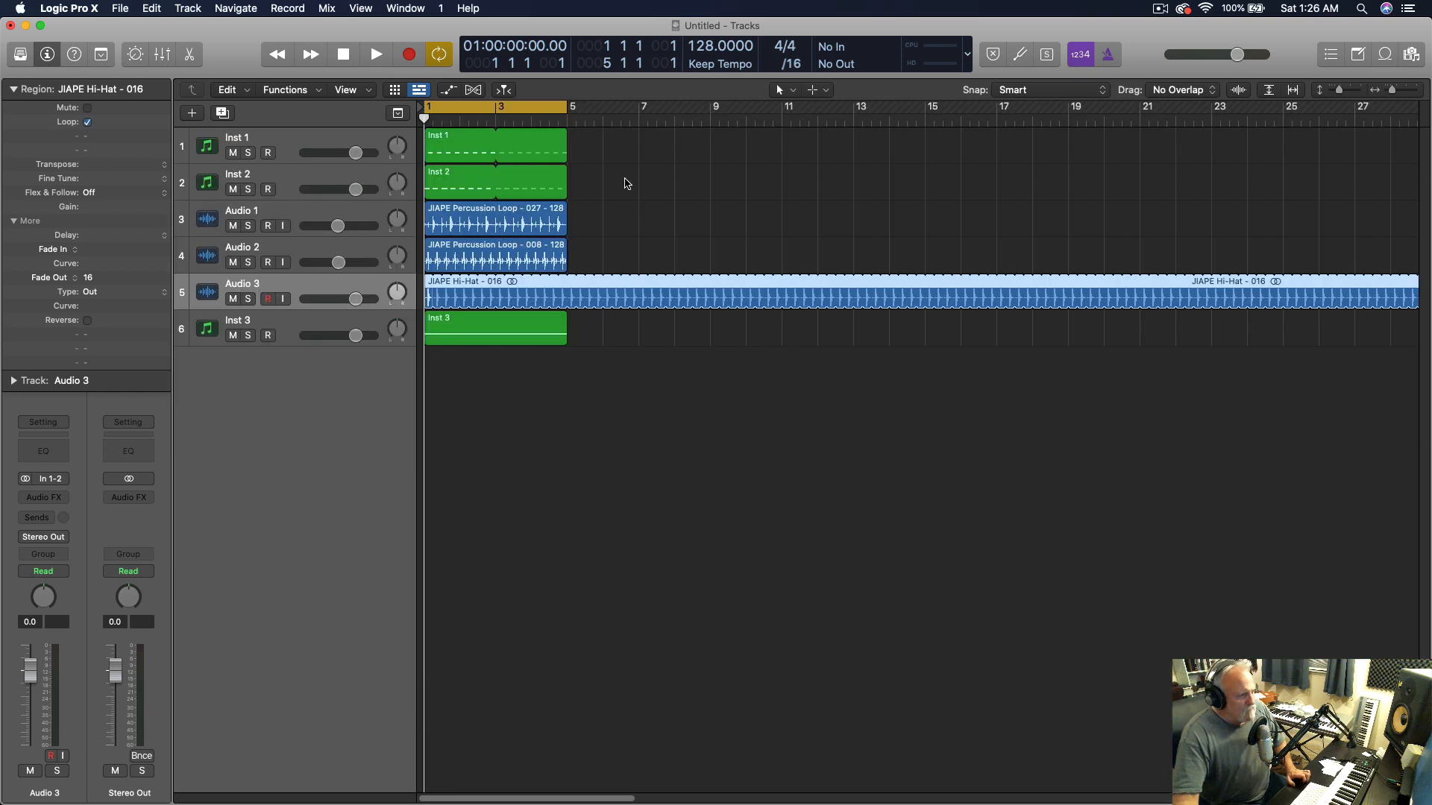
{"action": "left_click", "coordinate": [566, 277]}
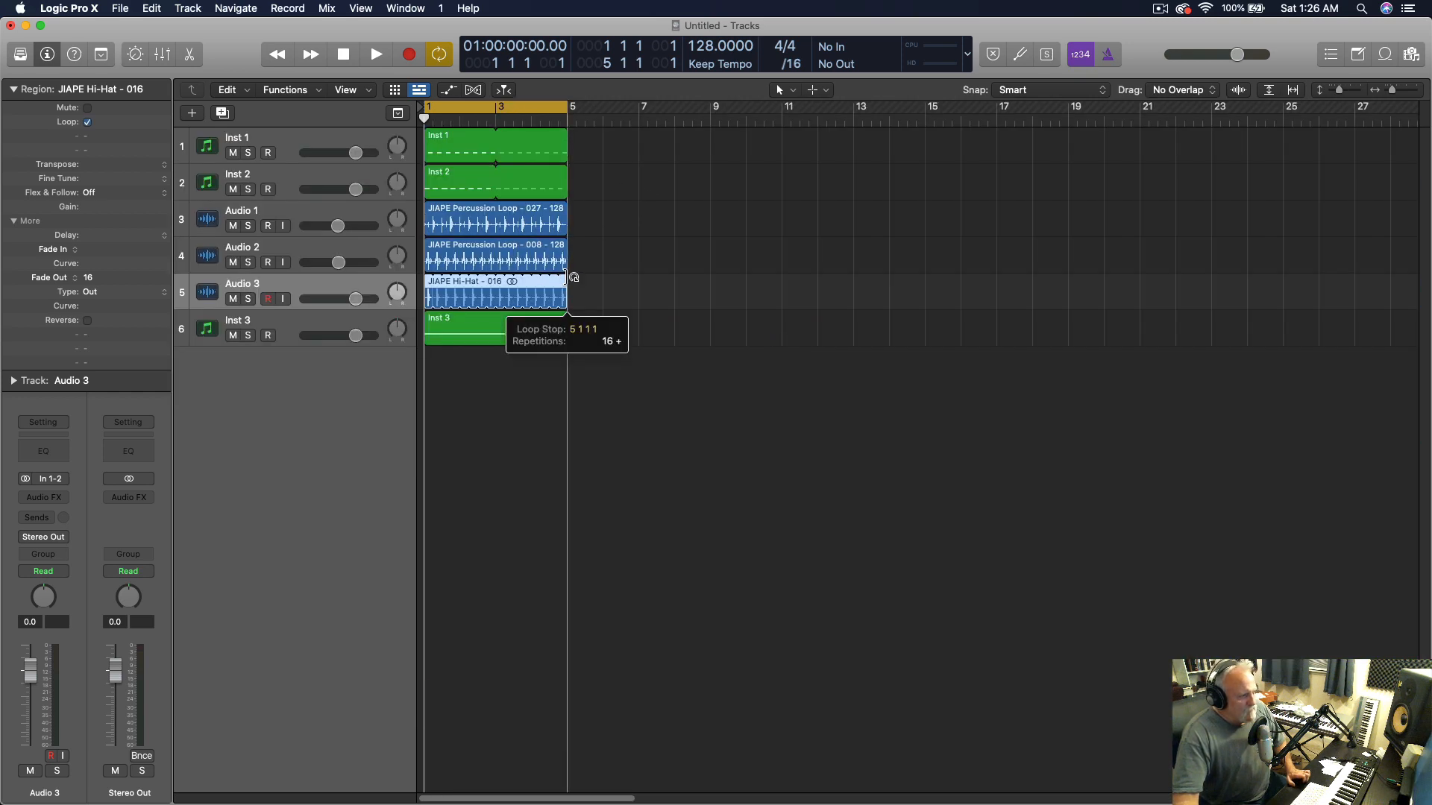
Play back Audio 3 soloed, adding Inst 1 and Inst 2 to the solo to hear the hi-hat against them
{"action": "left_click", "coordinate": [256, 300]}
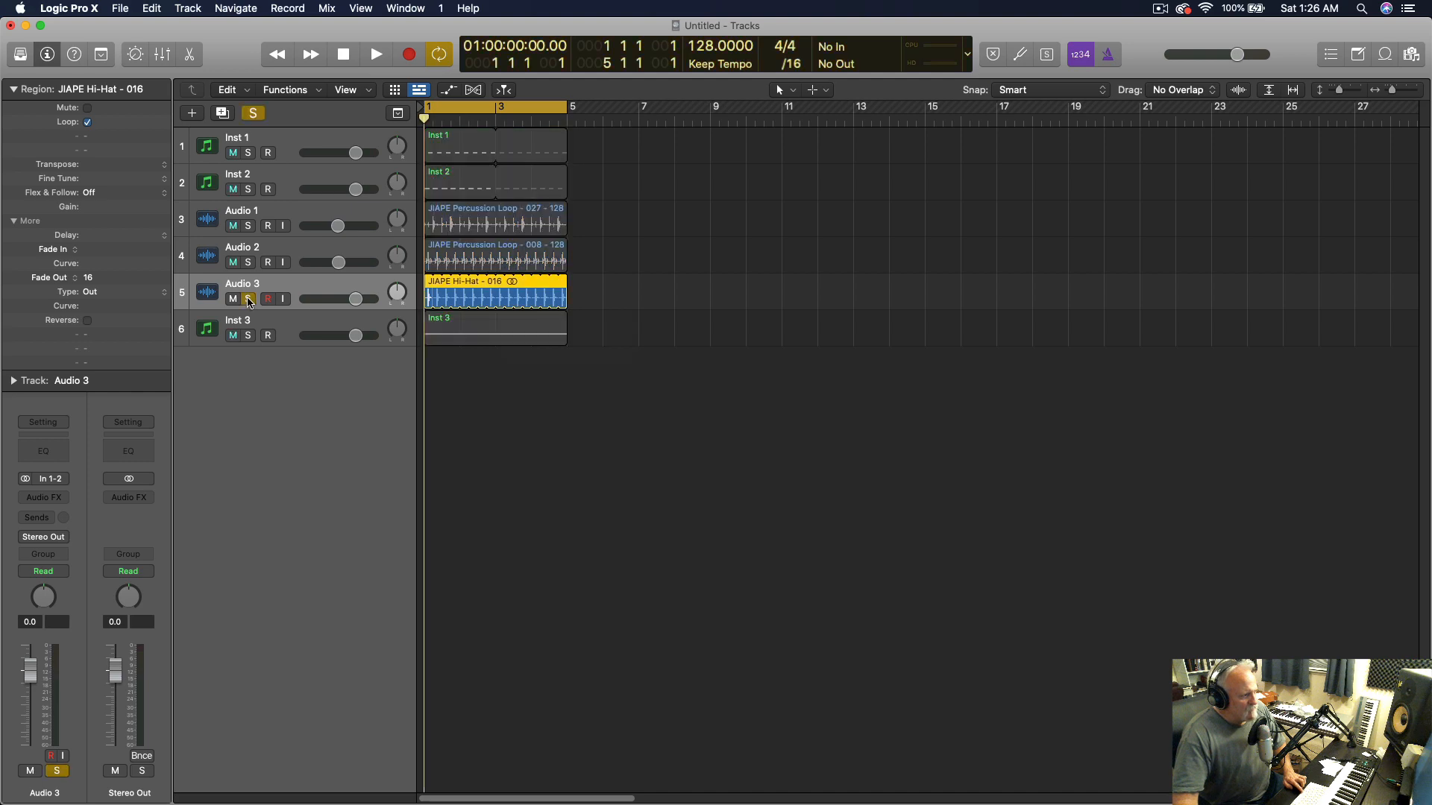
{"action": "key", "text": "space"}
{"action": "left_click", "coordinate": [249, 153]}
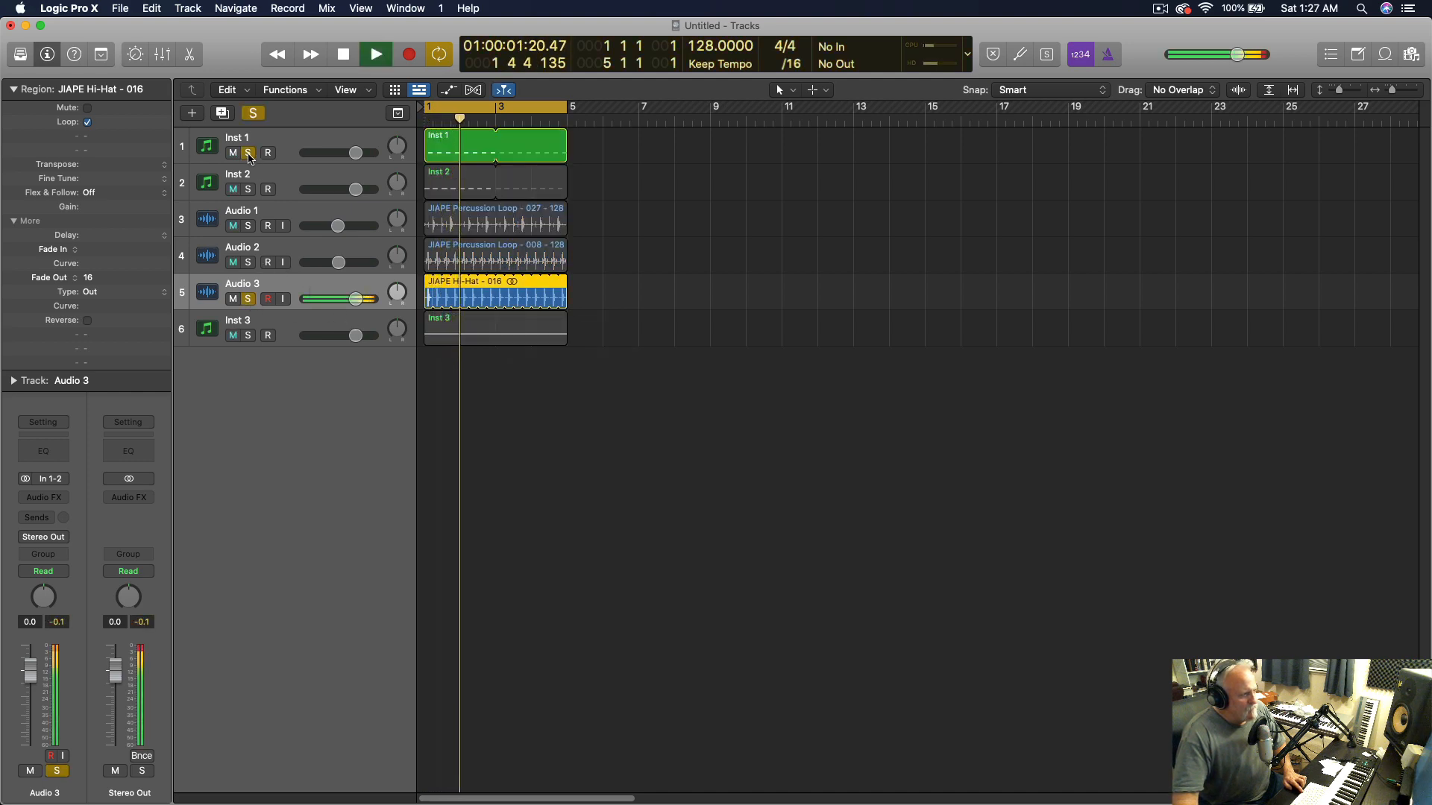
{"action": "left_click", "coordinate": [248, 189]}
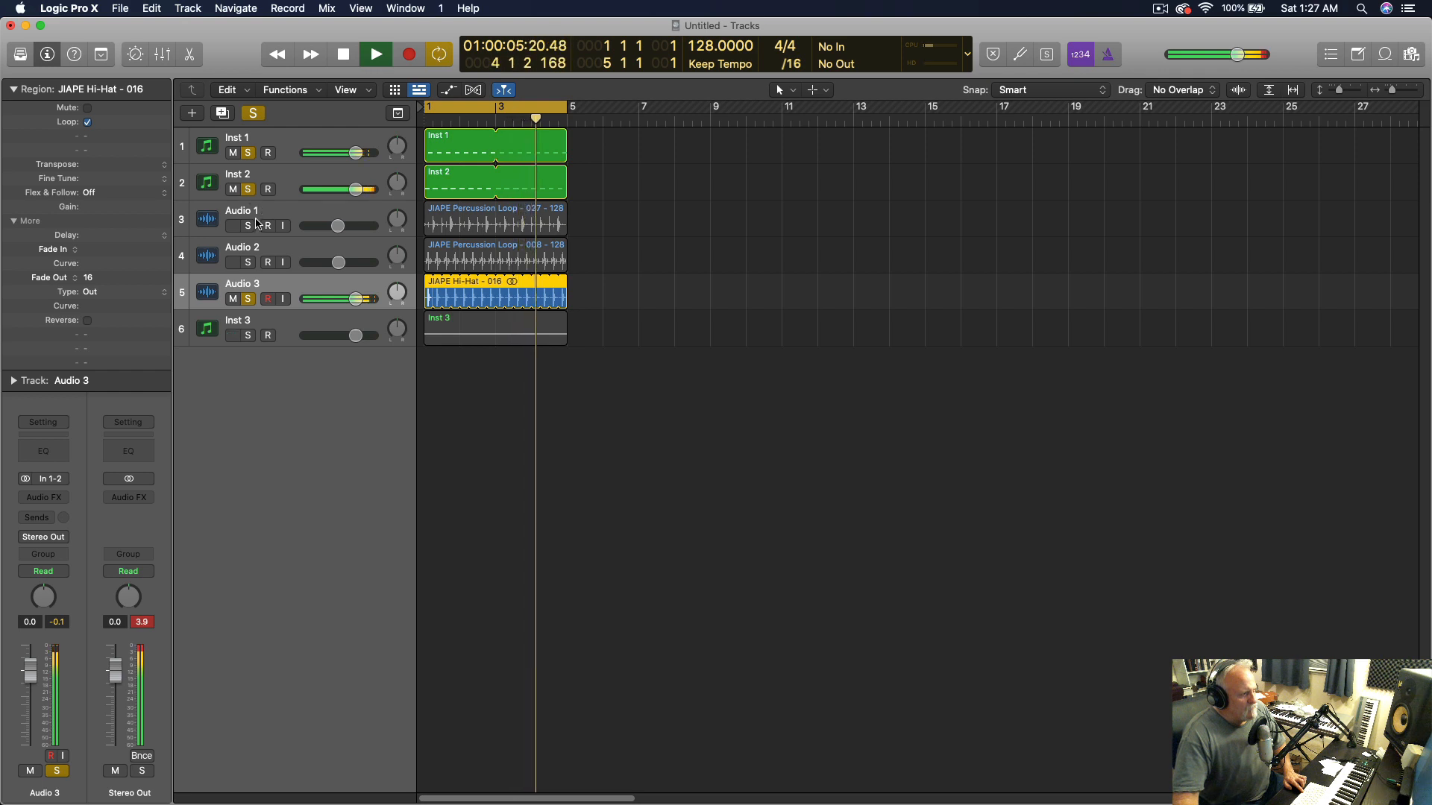
Clear all solos and lower the Audio 3 volume to -7.2 dB while the full groove plays, ending with playback stopped
{"action": "left_click", "coordinate": [253, 113]}
{"action": "left_click_drag", "start_coordinate": [355, 299], "coordinate": [336, 299]}
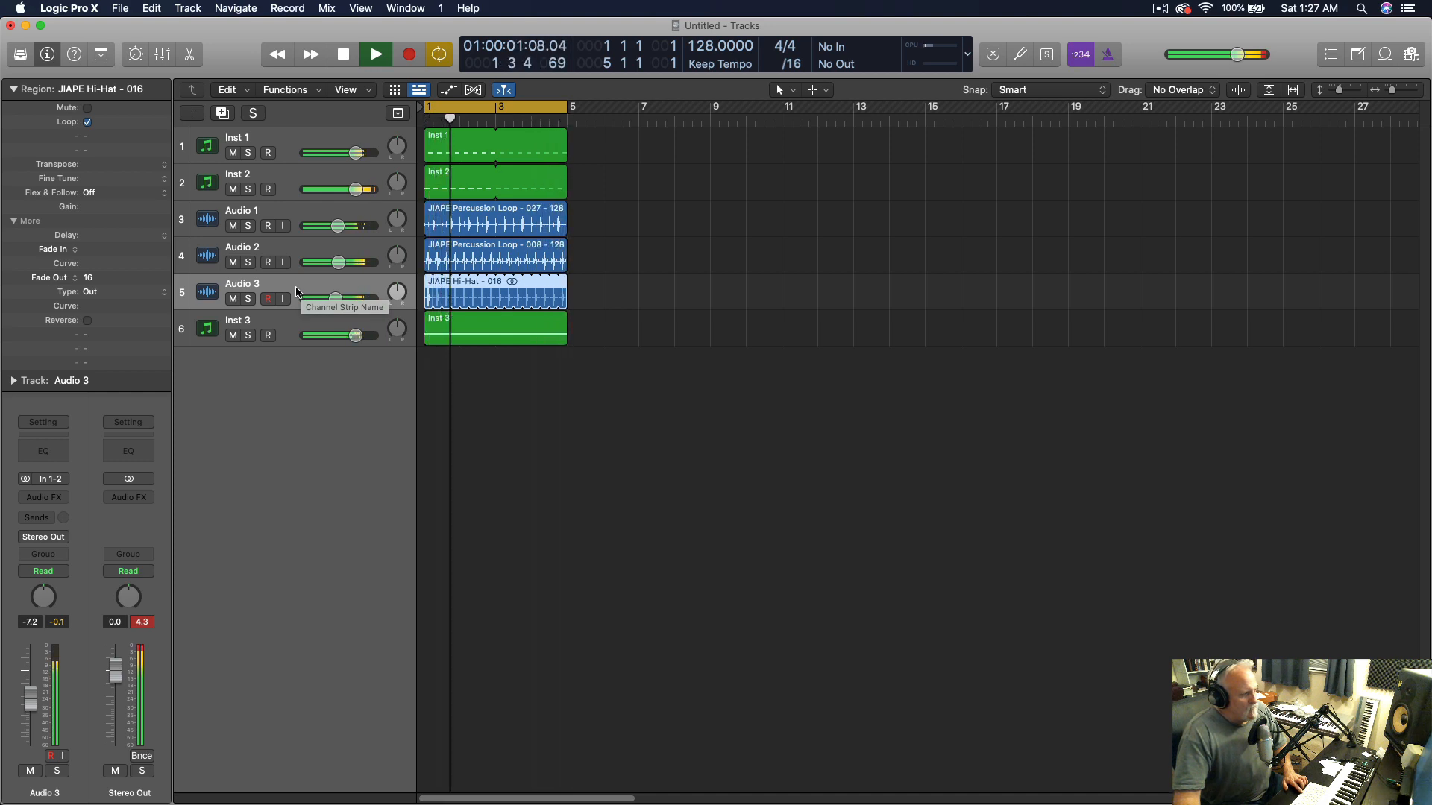
{"action": "key", "text": "space"}
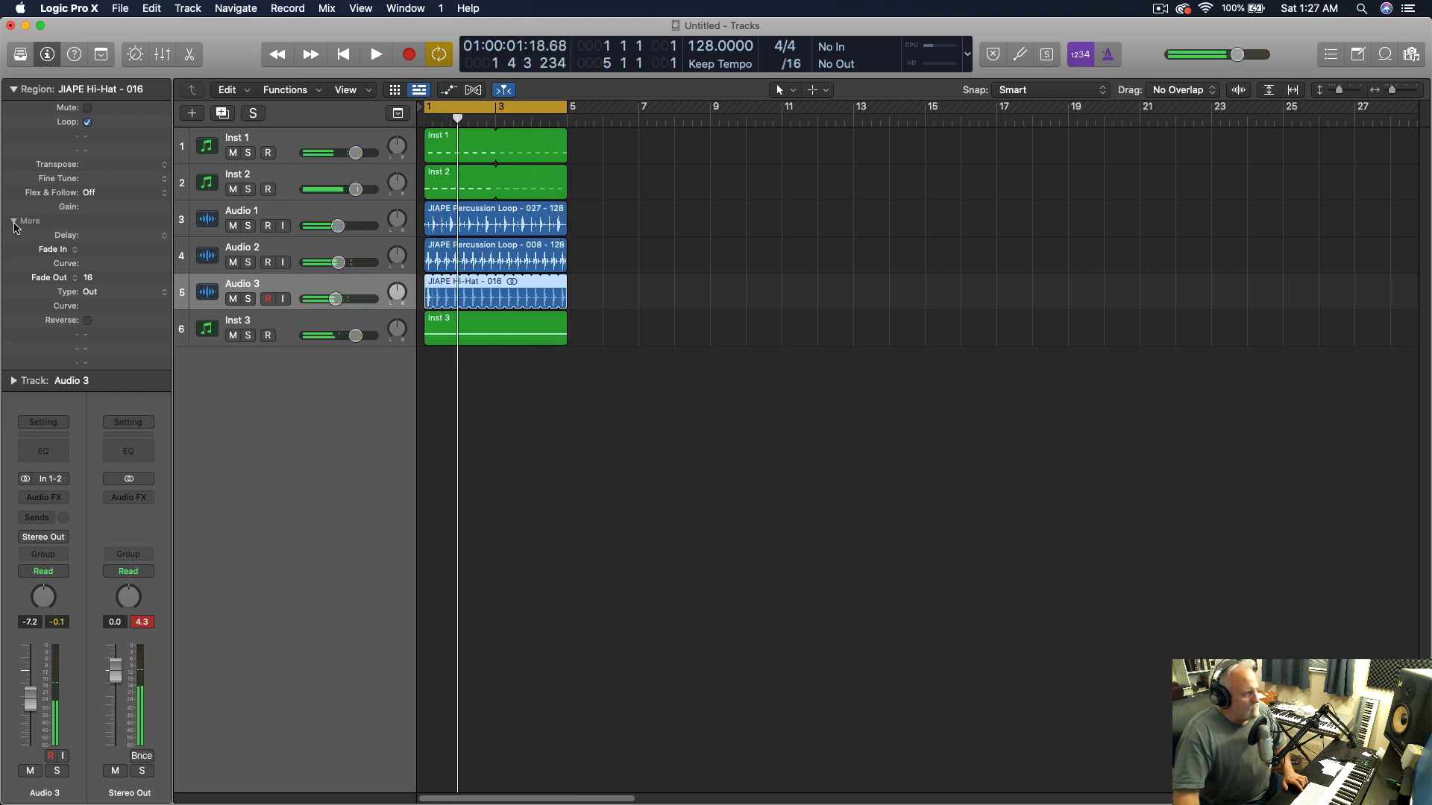
Collapse the extra region parameters and add a send to Bus 1 on the Audio 3 channel
{"action": "left_click", "coordinate": [15, 223]}
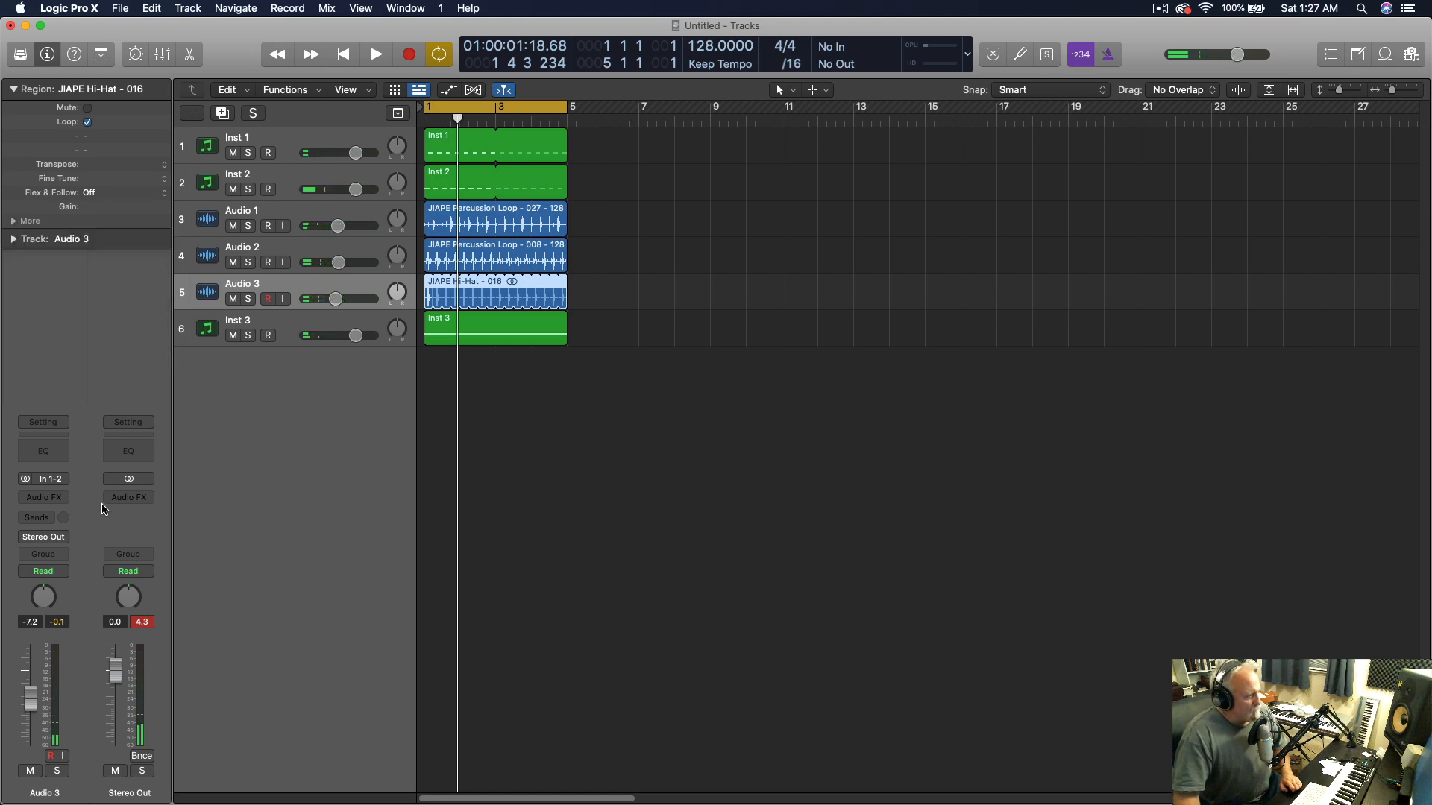
{"action": "left_click", "coordinate": [51, 524]}
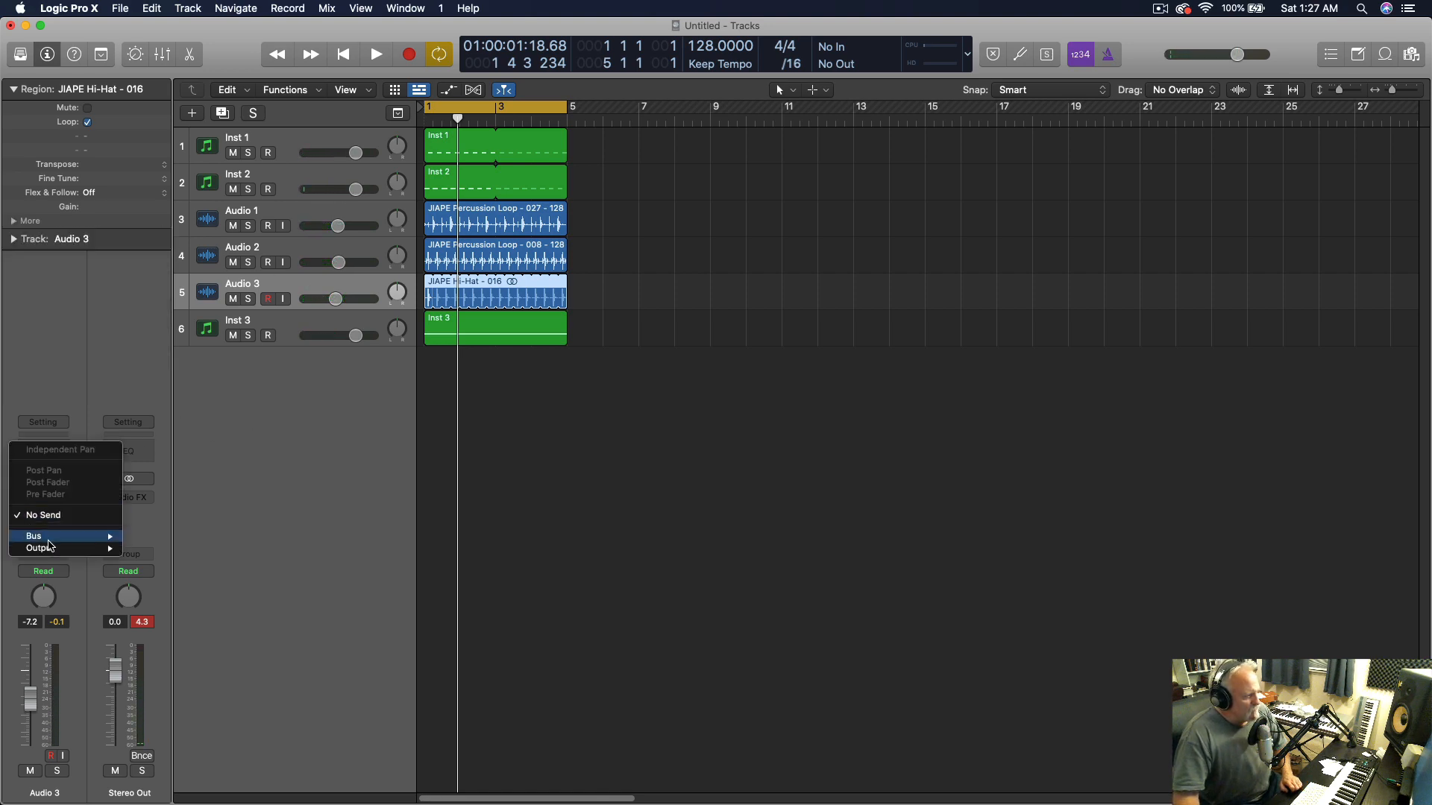
{"action": "mouse_move", "coordinate": [52, 538]}
{"action": "left_click", "coordinate": [173, 332]}
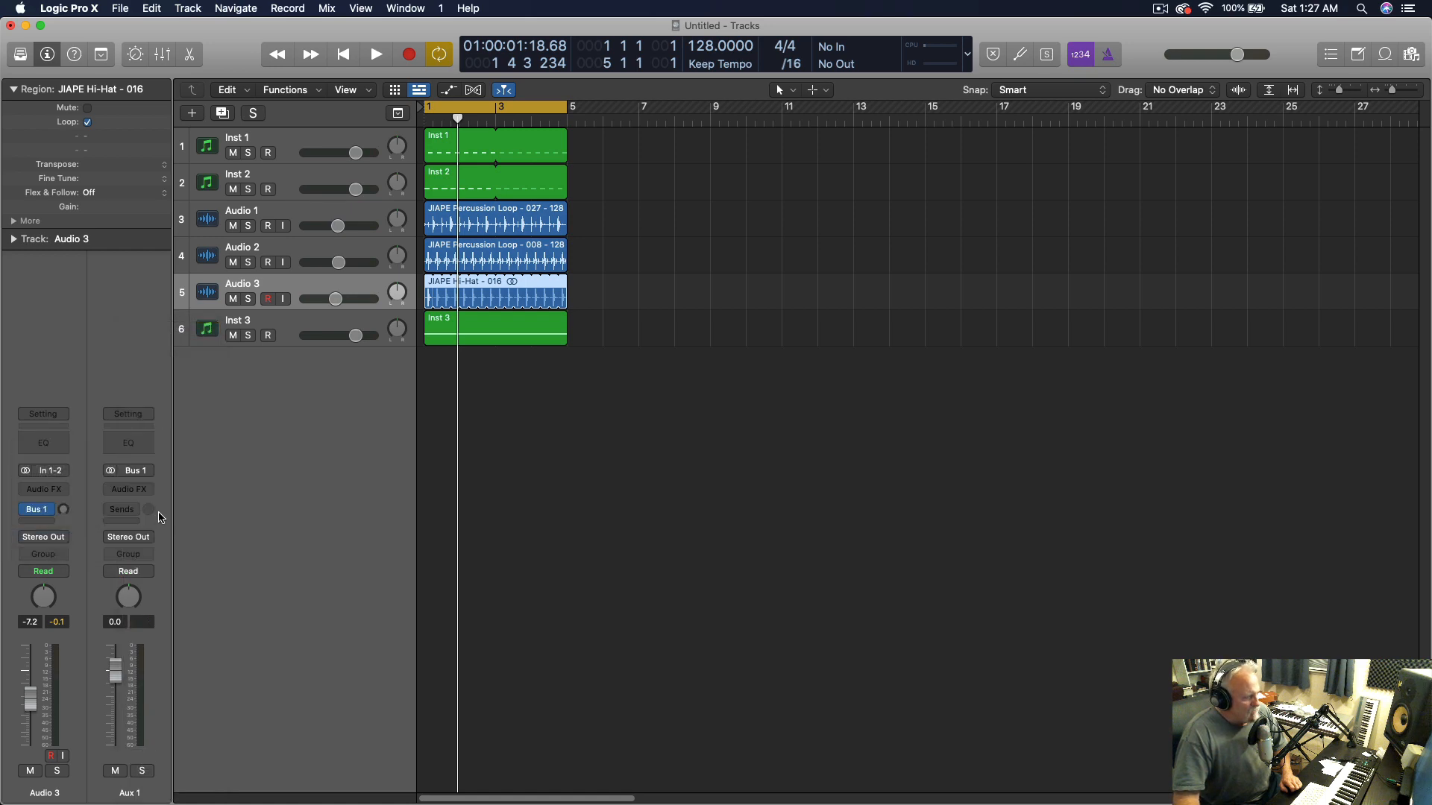
Insert the stereo ValhallaRoom reverb as an audio effect on the Aux 1 channel
{"action": "left_click", "coordinate": [149, 490]}
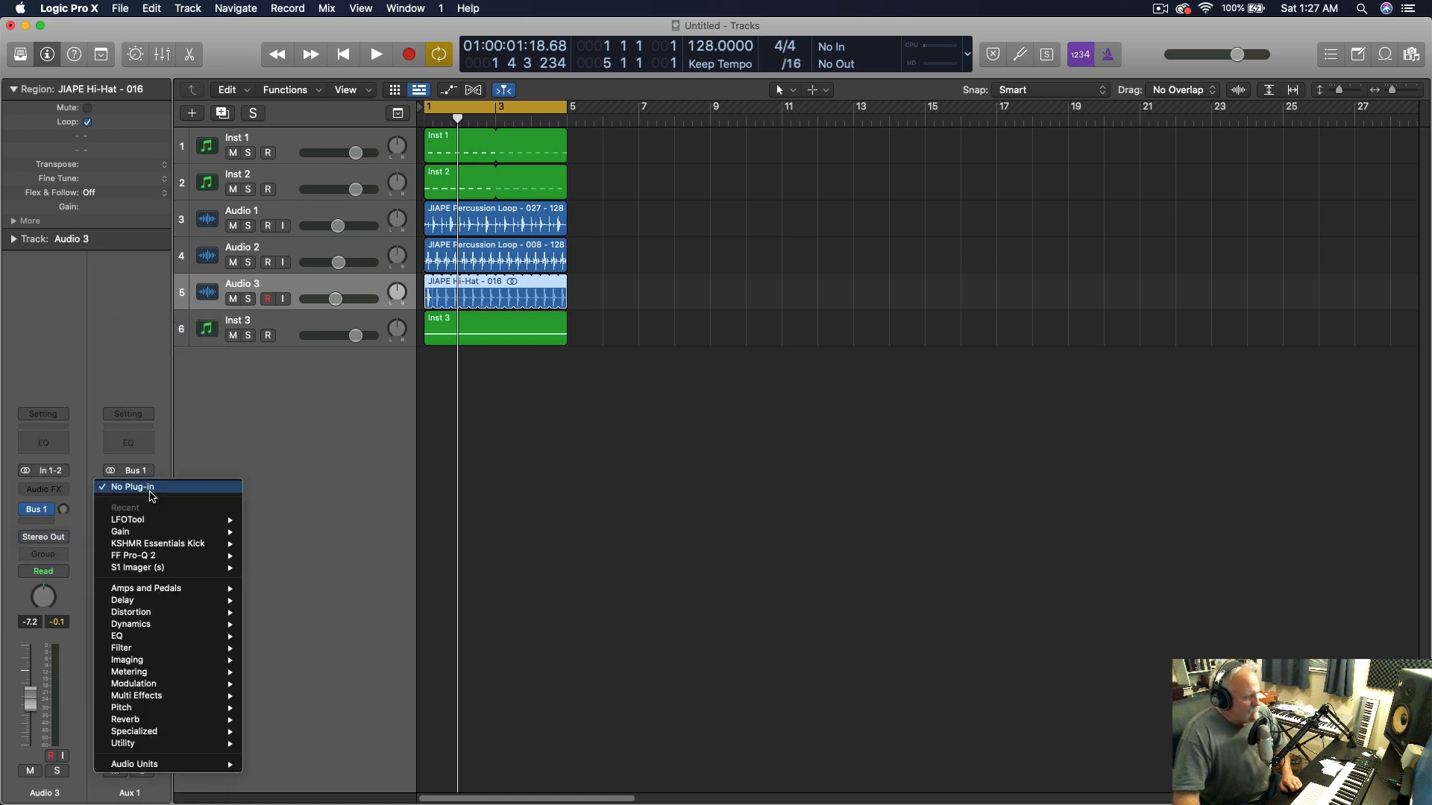
{"action": "mouse_move", "coordinate": [156, 766]}
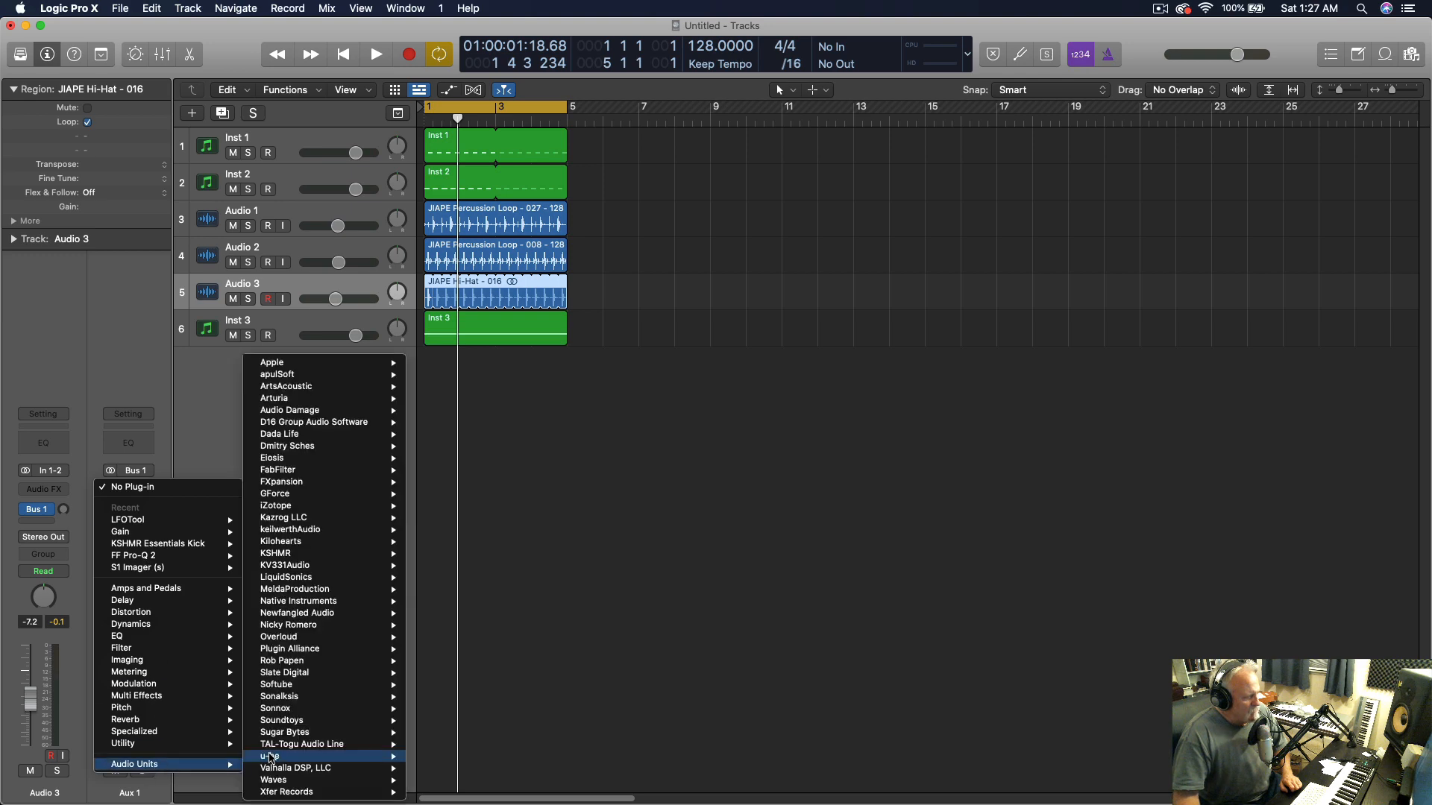
{"action": "mouse_move", "coordinate": [289, 773]}
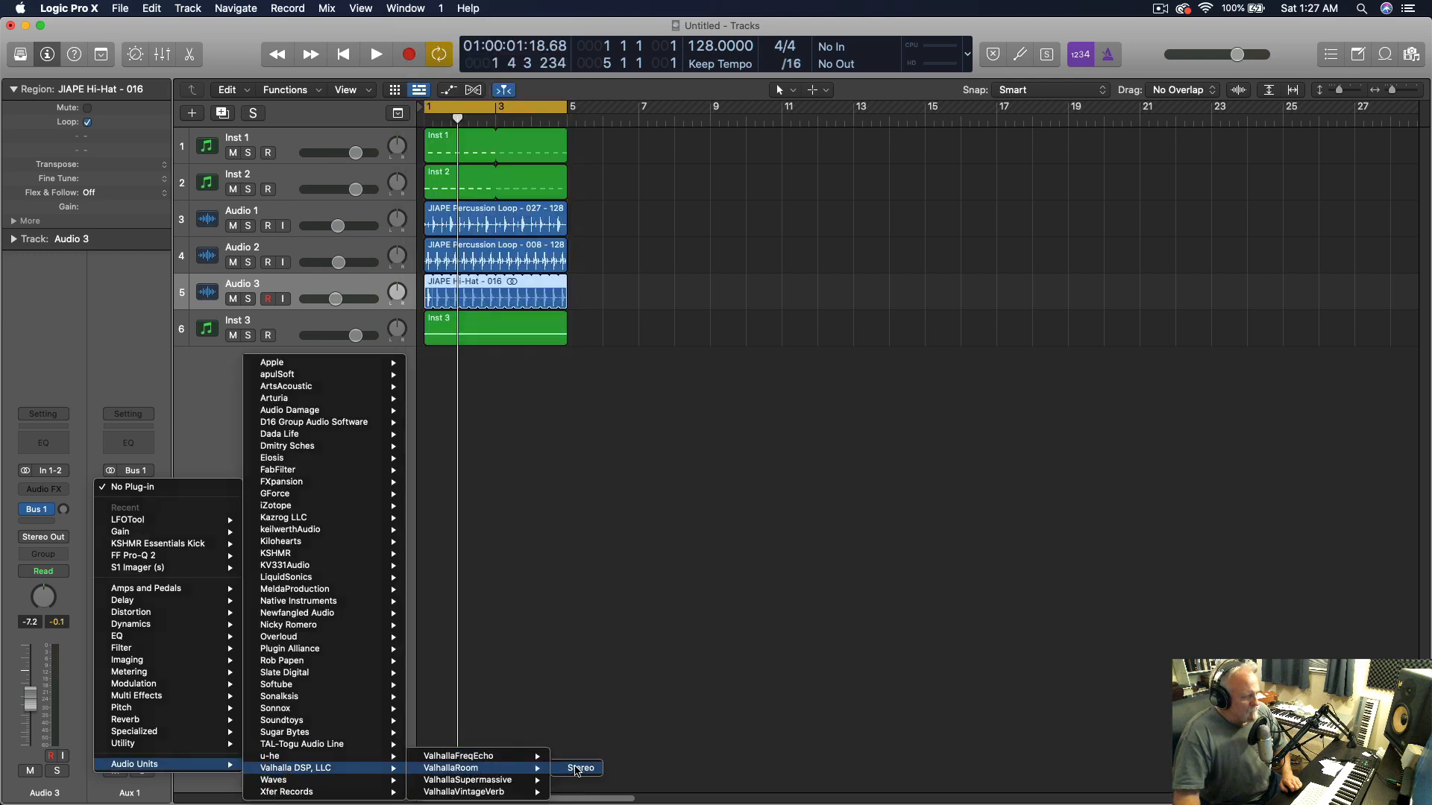
{"action": "left_click", "coordinate": [577, 771]}
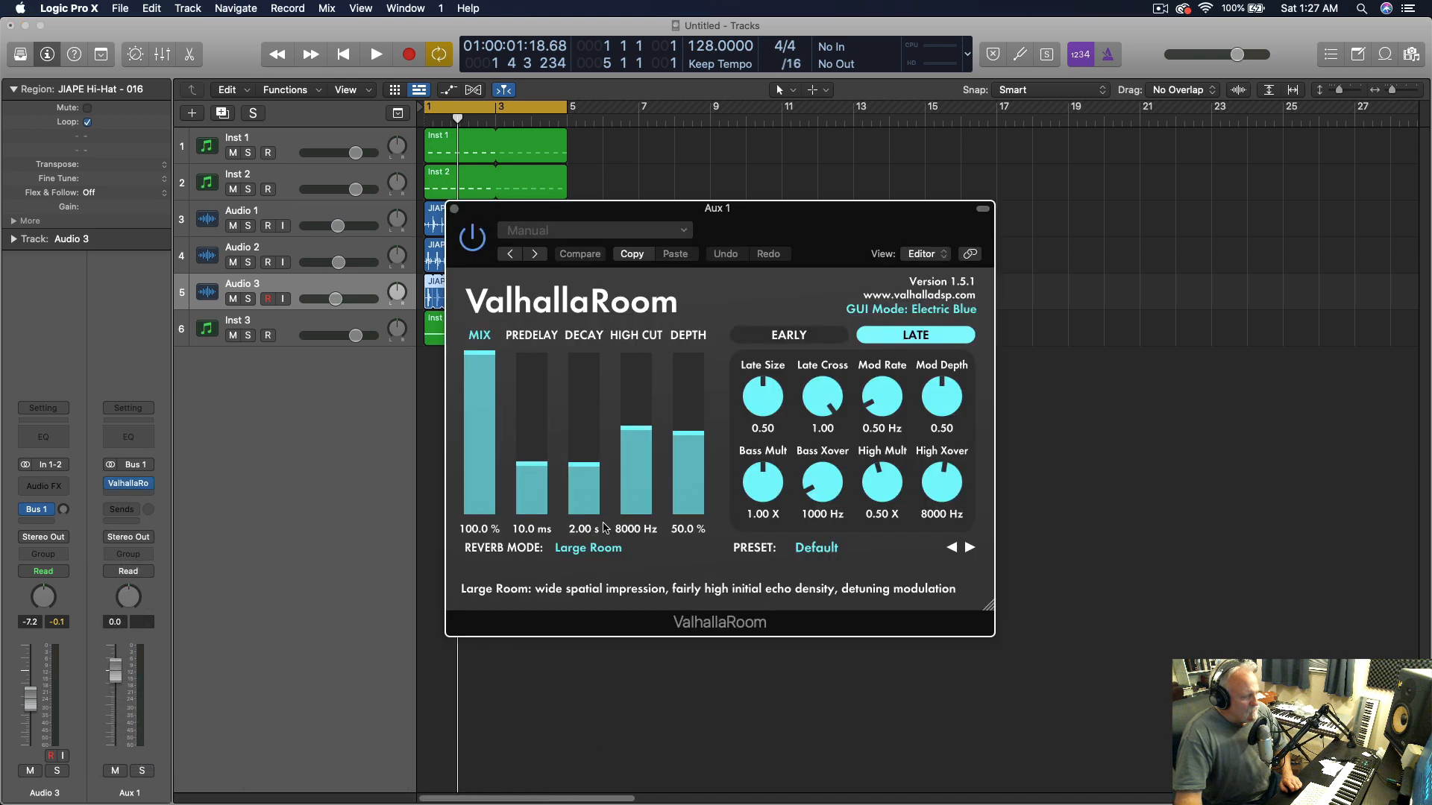
Load the RichChamber preset from the Chambers category in ValhallaRoom
{"action": "left_click", "coordinate": [830, 546]}
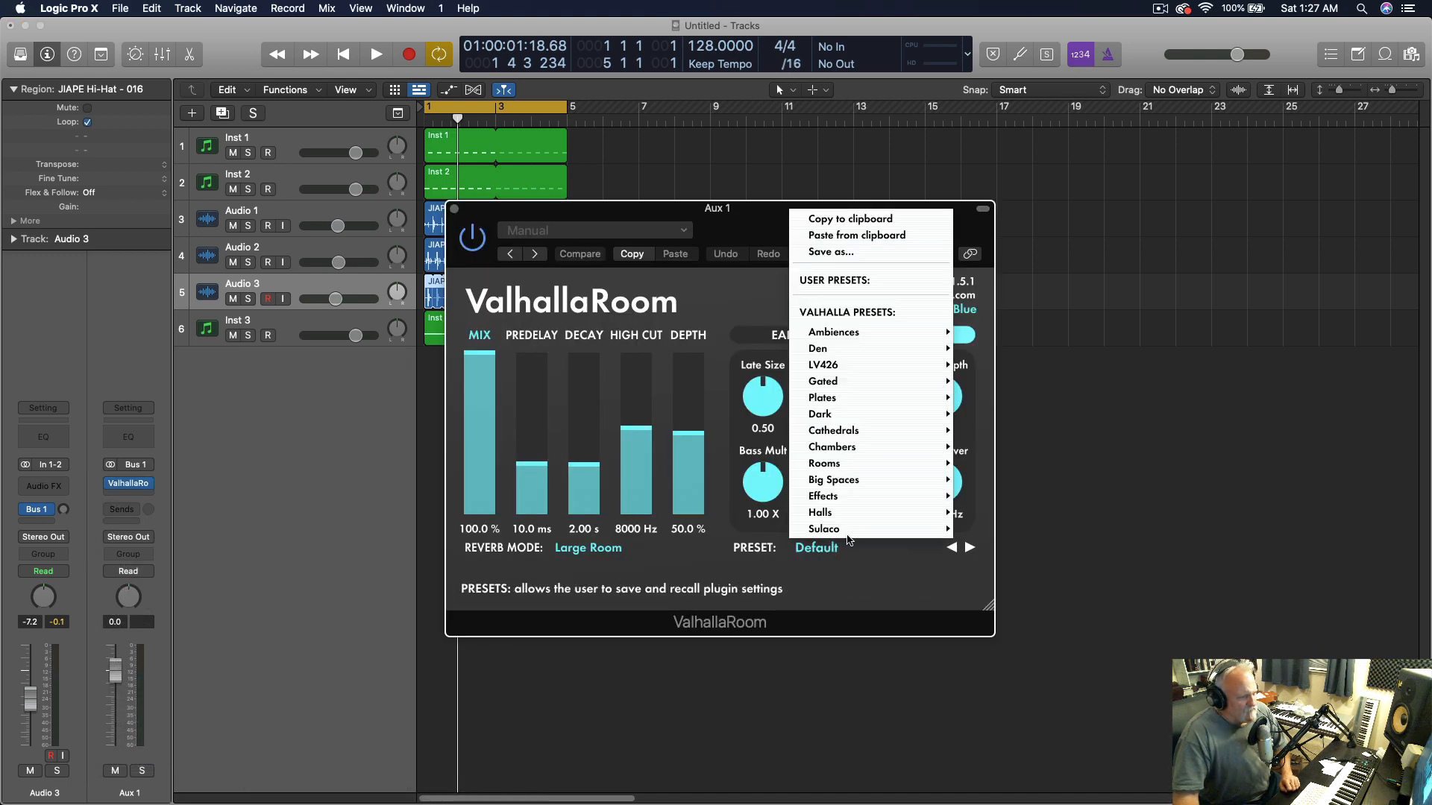
{"action": "mouse_move", "coordinate": [859, 383]}
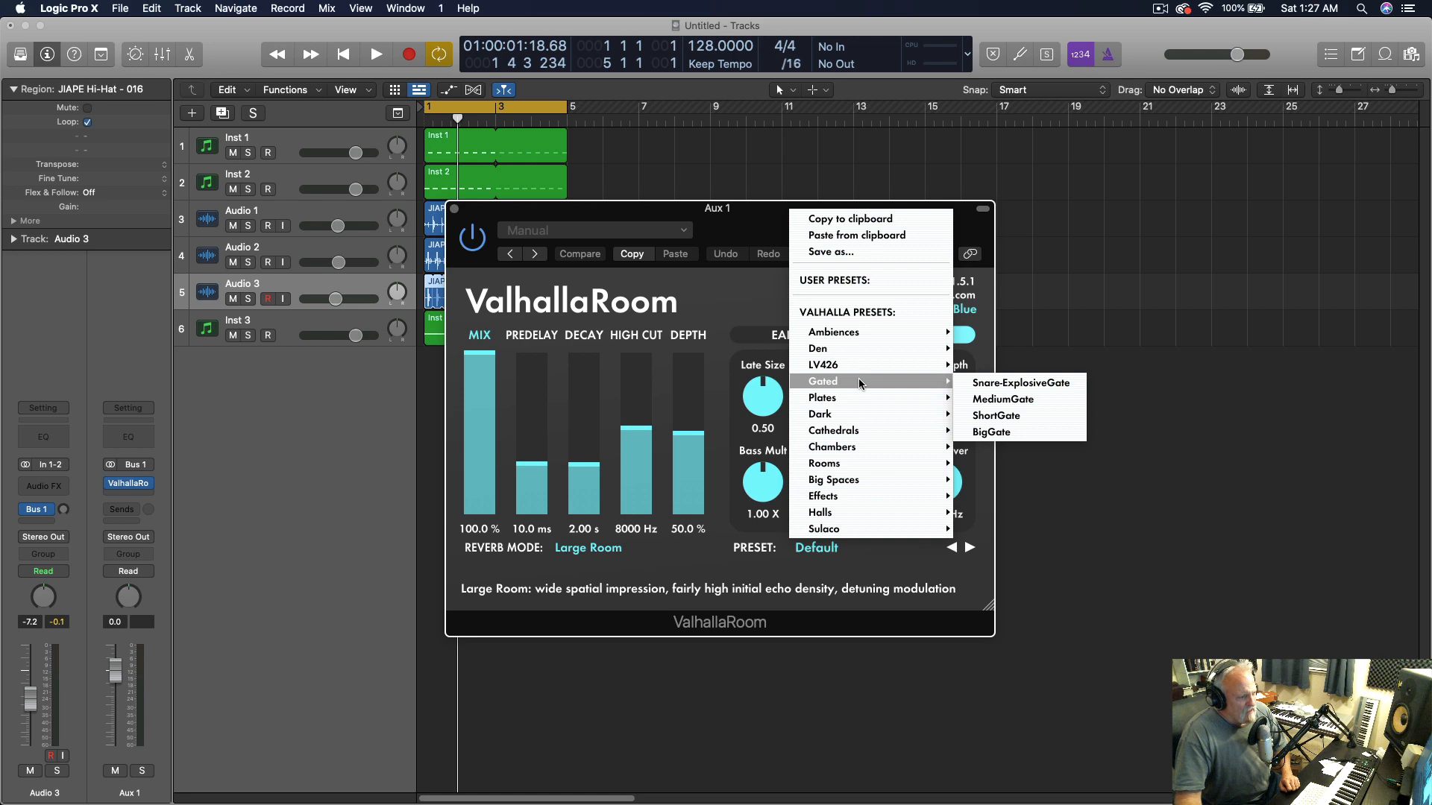
{"action": "mouse_move", "coordinate": [862, 446]}
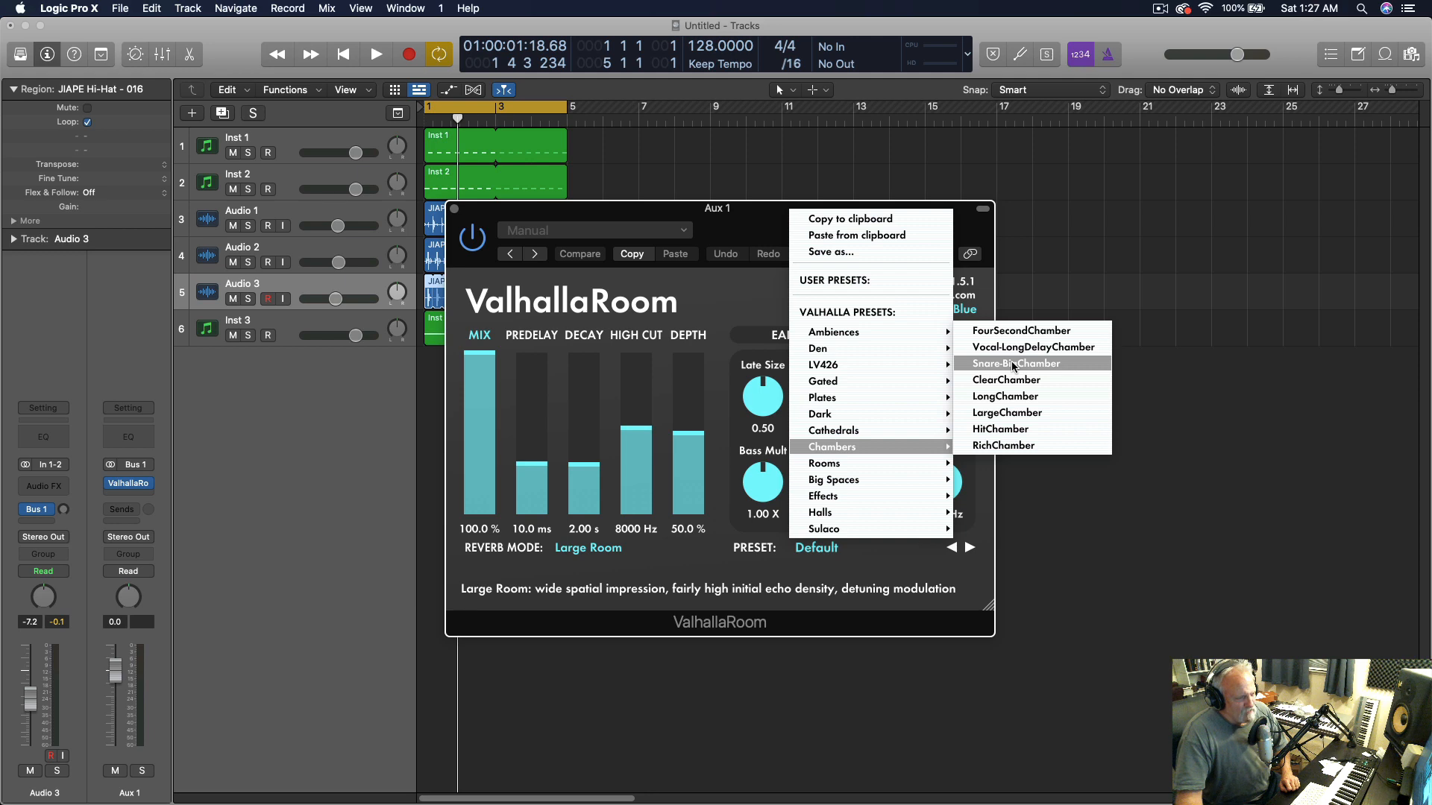
{"action": "left_click", "coordinate": [1016, 446]}
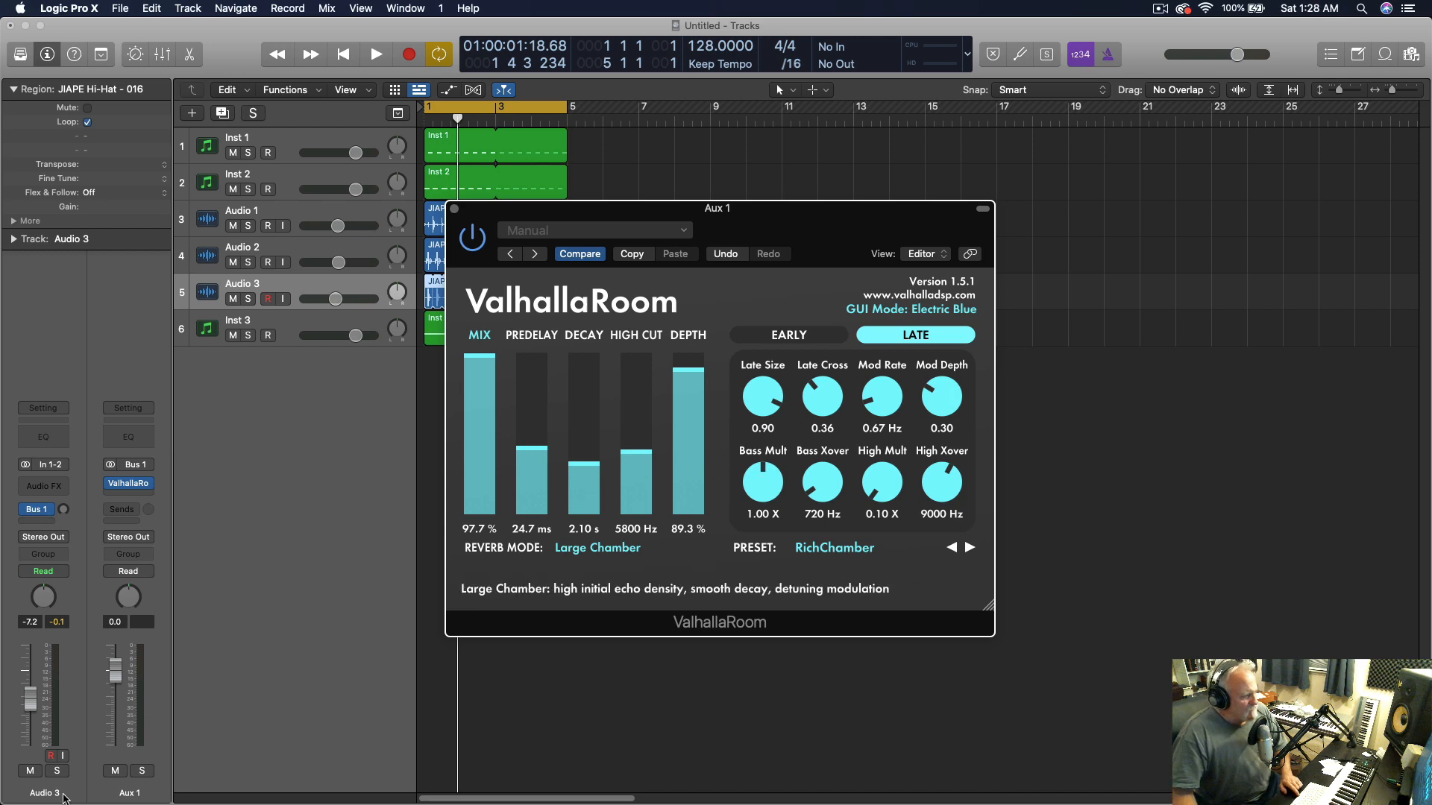
Solo Audio 3, start playback and raise its Bus 1 send to -15.0 dB
{"action": "left_click", "coordinate": [55, 771]}
{"action": "key", "text": "space"}
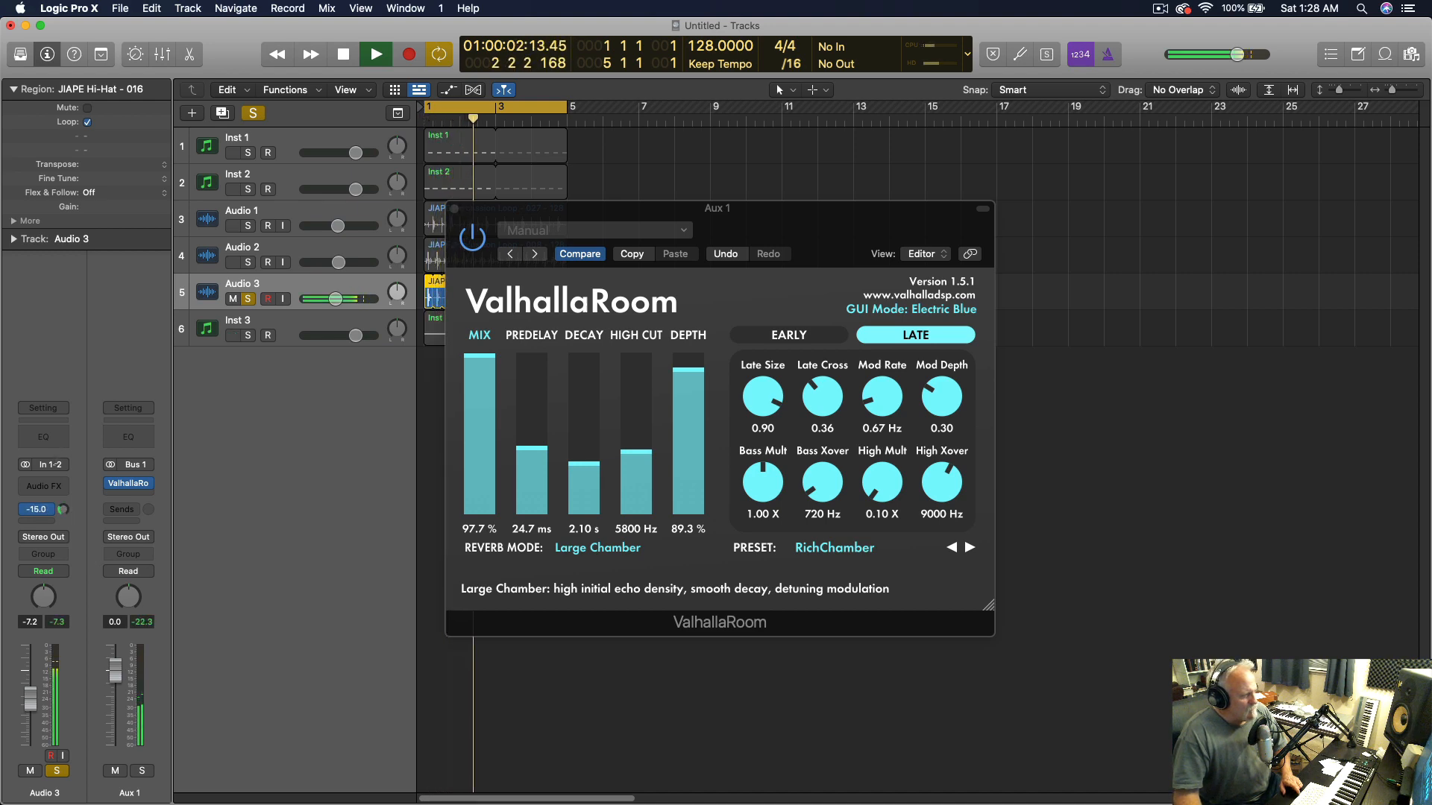
Add a Channel EQ to Audio 3 and enable its low cut at 278 Hz with an 18 dB/Oct slope
{"action": "left_click", "coordinate": [52, 440]}
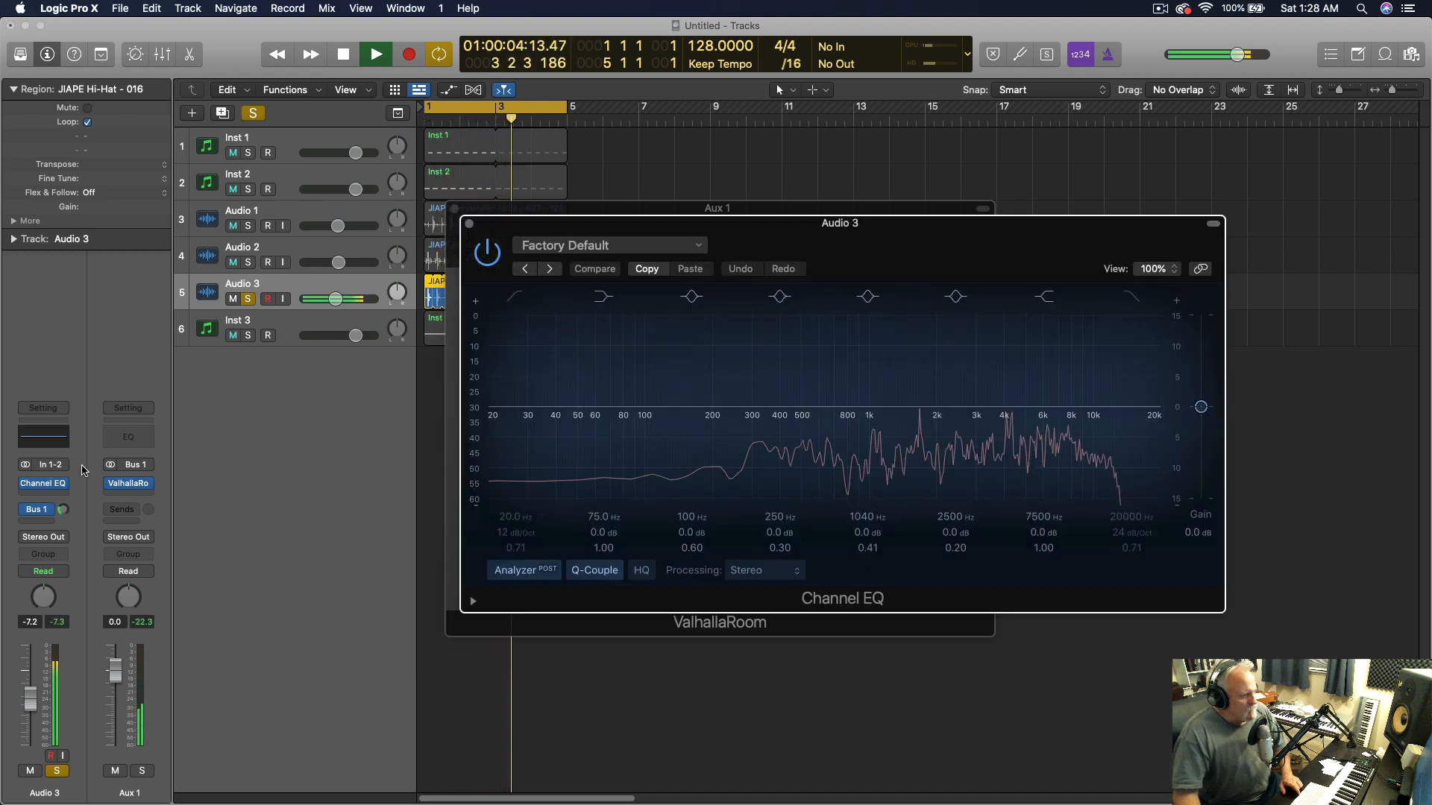
{"action": "left_click", "coordinate": [501, 354]}
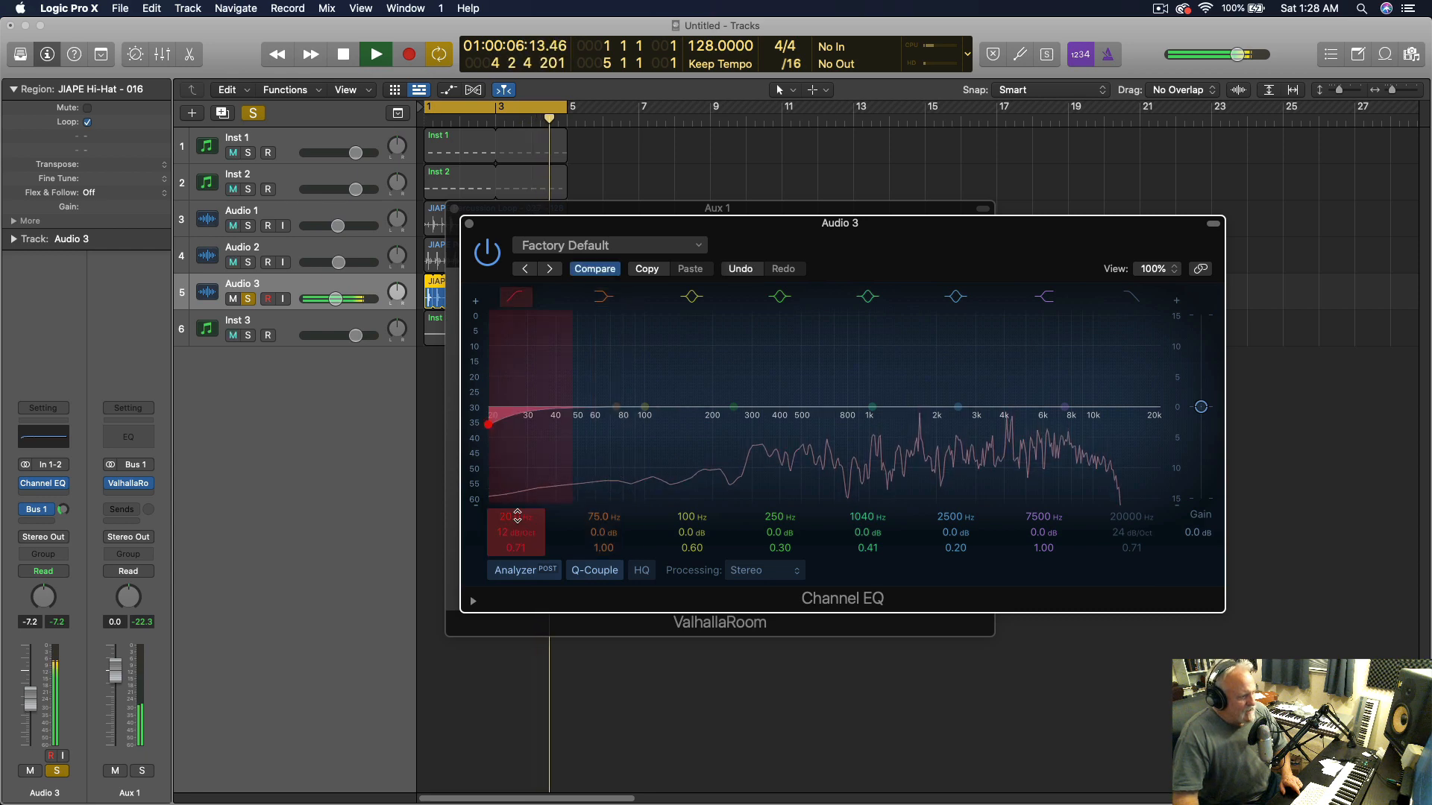
{"action": "left_click_drag", "start_coordinate": [515, 530], "coordinate": [515, 466]}
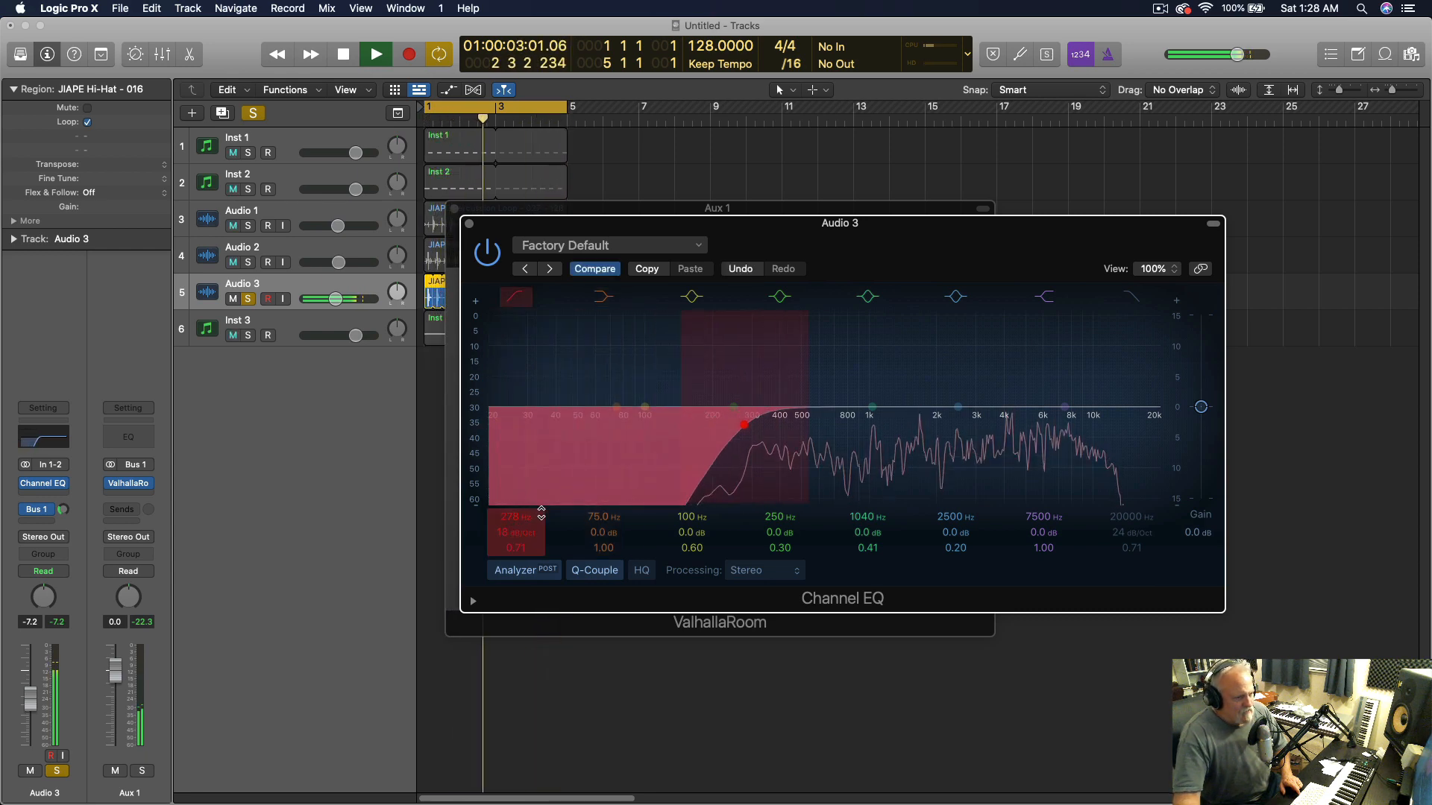
Set the Audio 3 EQ's high shelf to 14900 Hz at -1.0 dB and cut 1680 Hz by 1.8 dB and 328 Hz by 15.6 dB
{"action": "left_click_drag", "start_coordinate": [1036, 403], "coordinate": [1131, 501]}
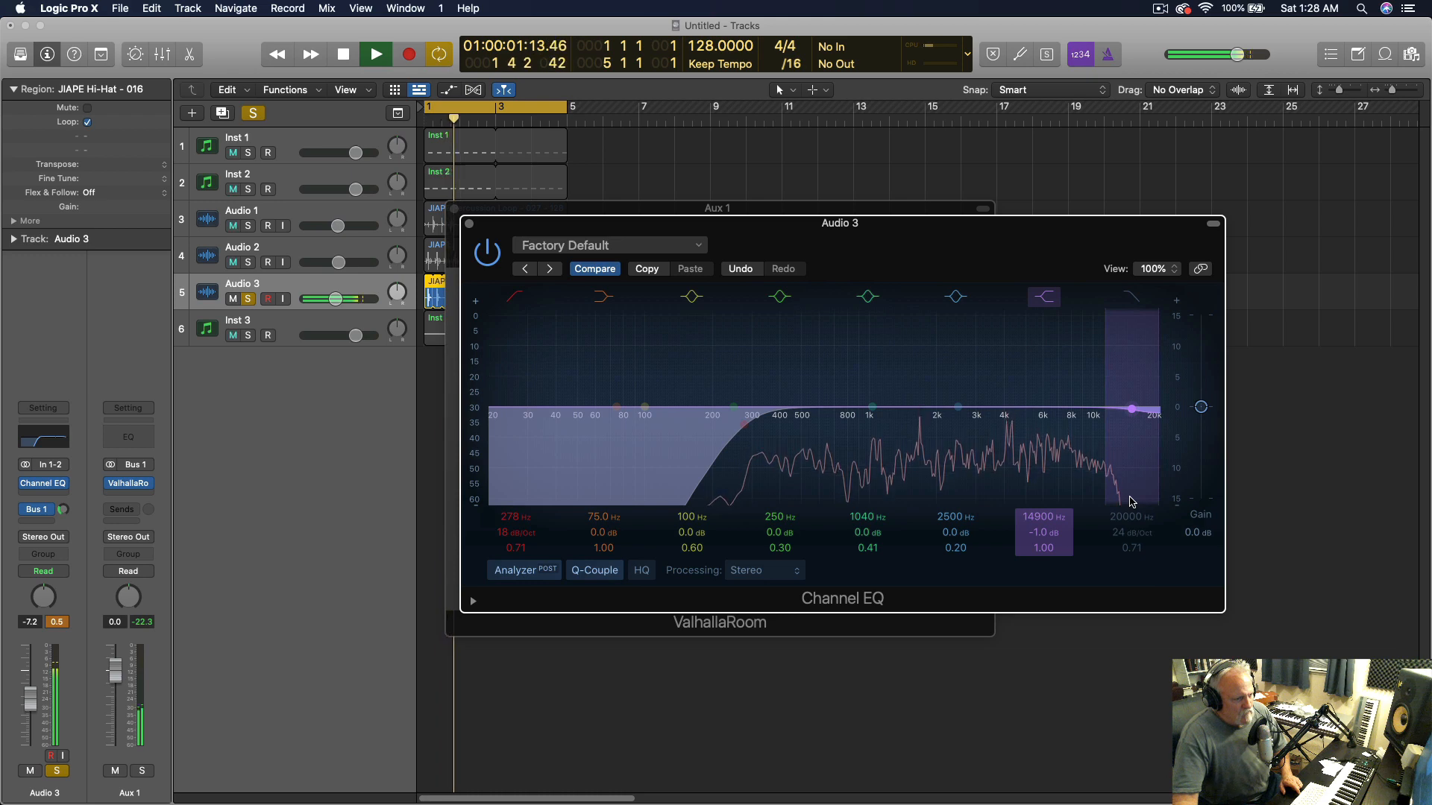
{"action": "left_click_drag", "start_coordinate": [869, 415], "coordinate": [926, 433]}
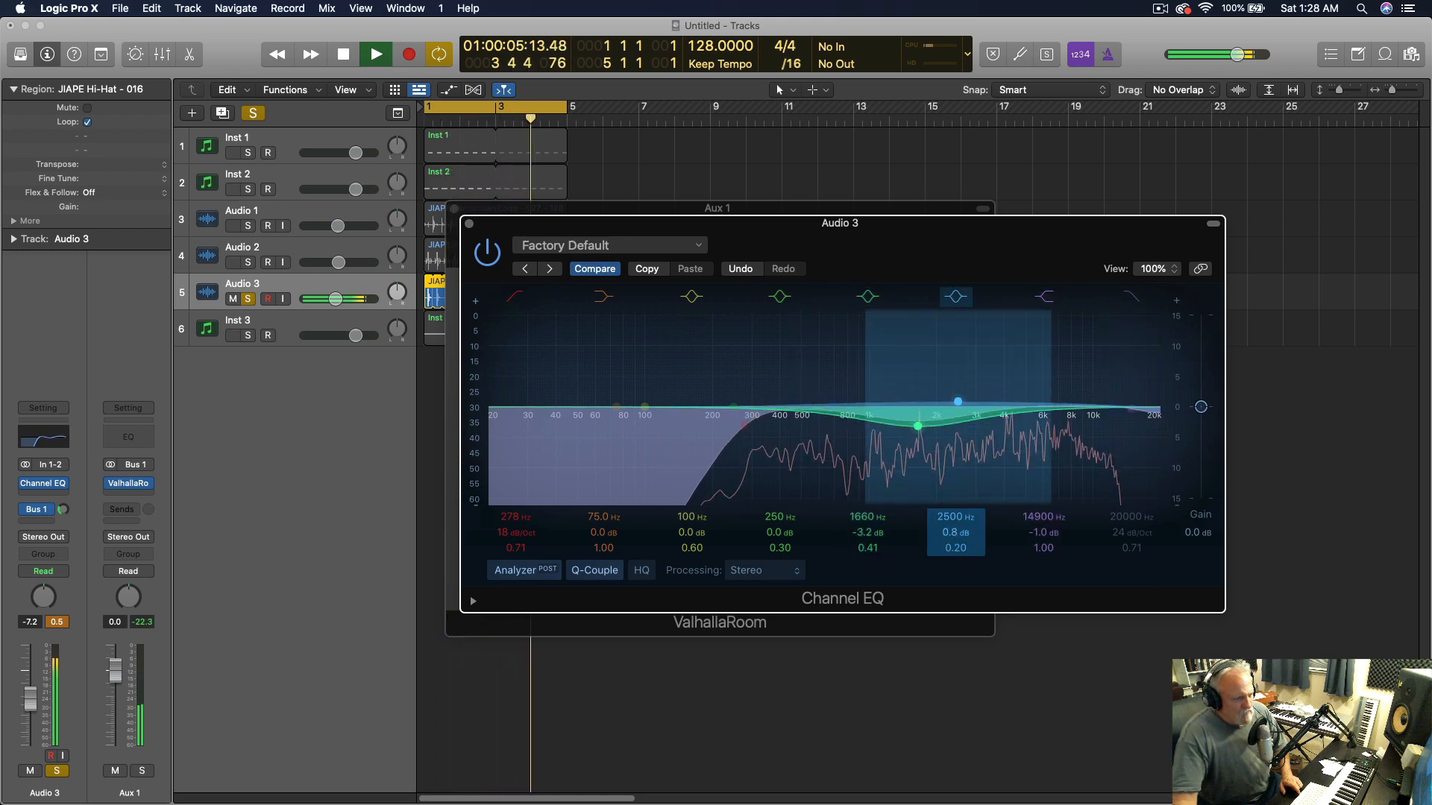
{"action": "left_click_drag", "start_coordinate": [869, 532], "coordinate": [870, 570]}
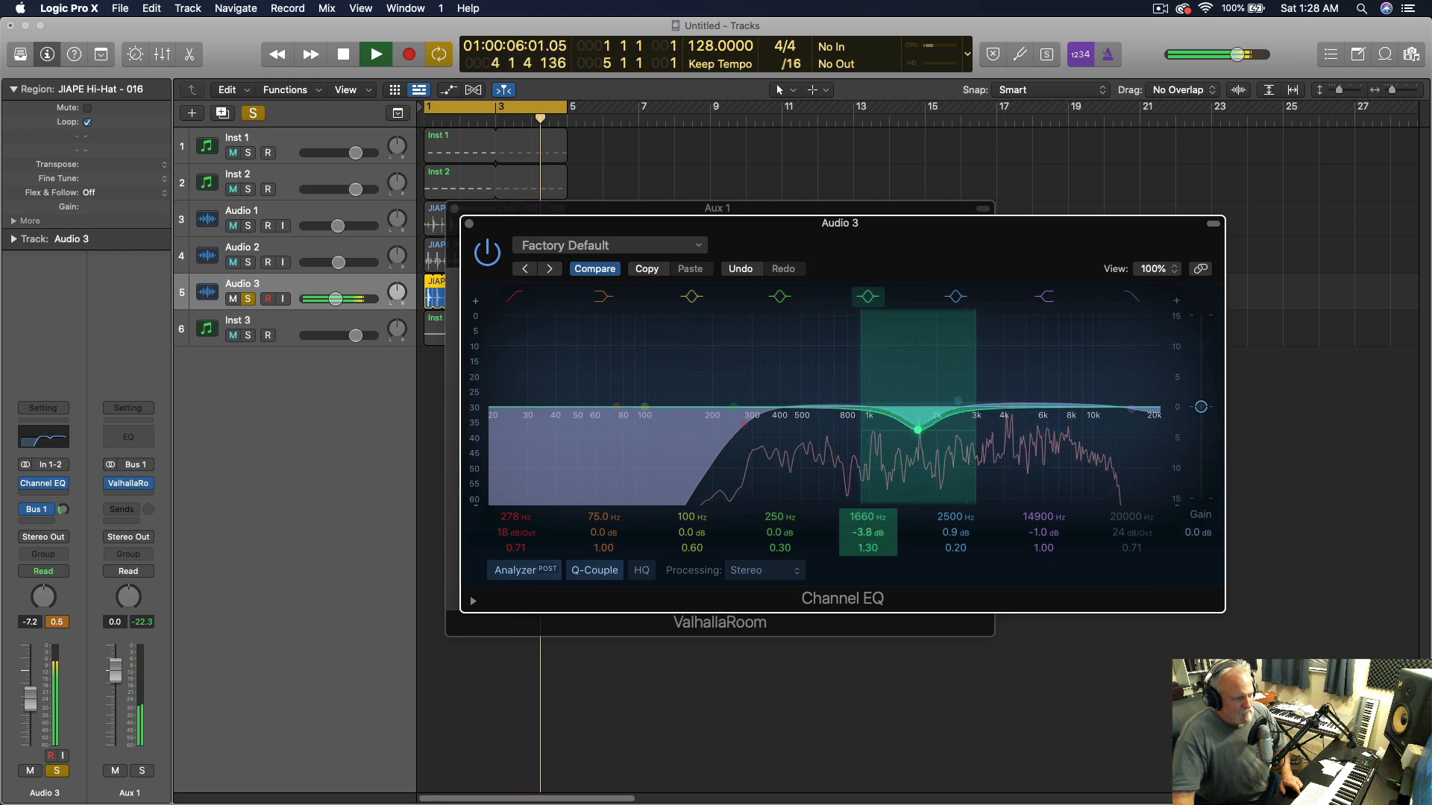
{"action": "left_click_drag", "start_coordinate": [645, 408], "coordinate": [766, 520]}
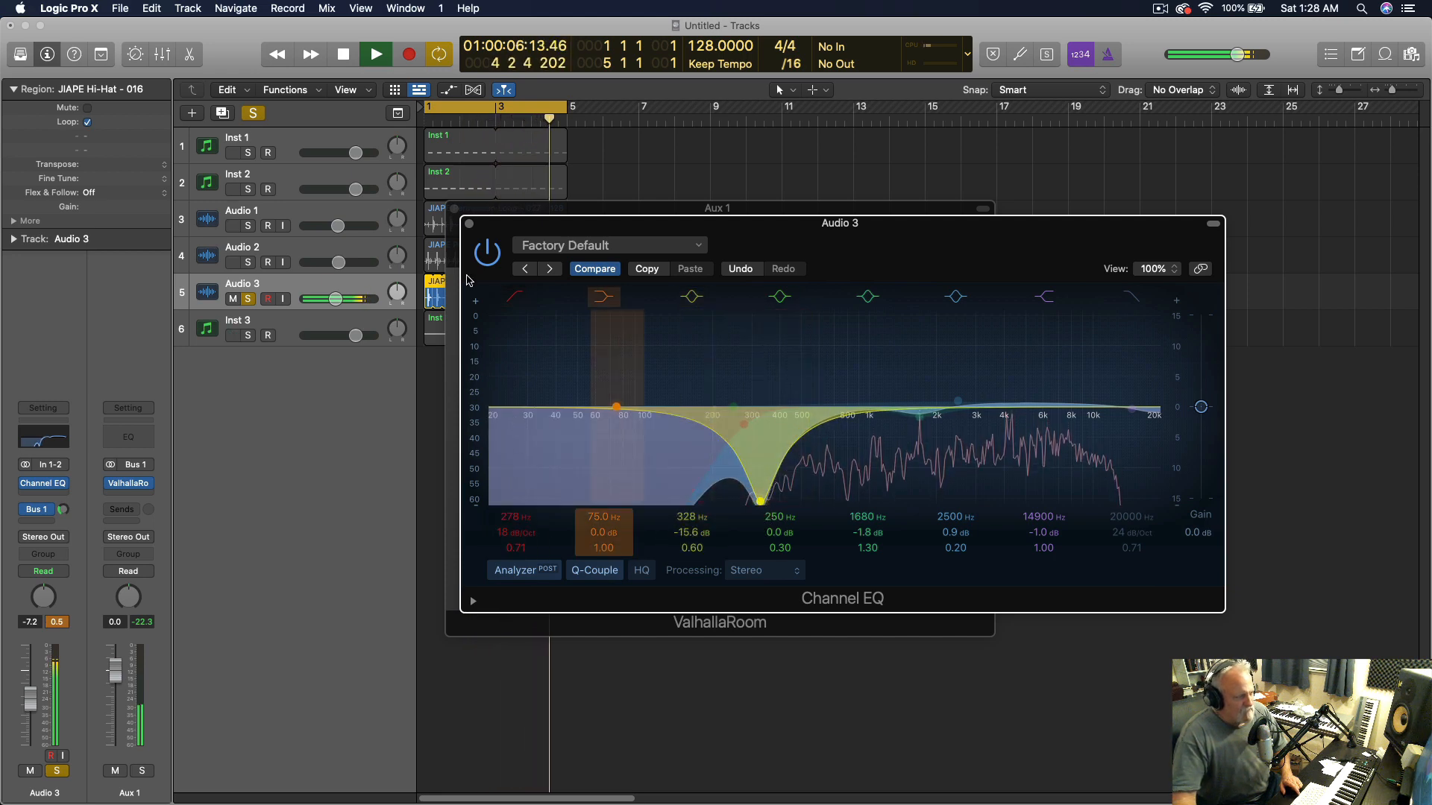
Close the Audio 3 EQ and ValhallaRoom windows and unsolo Audio 3 to hear the full groove
{"action": "left_click", "coordinate": [468, 223]}
{"action": "key", "text": "s"}
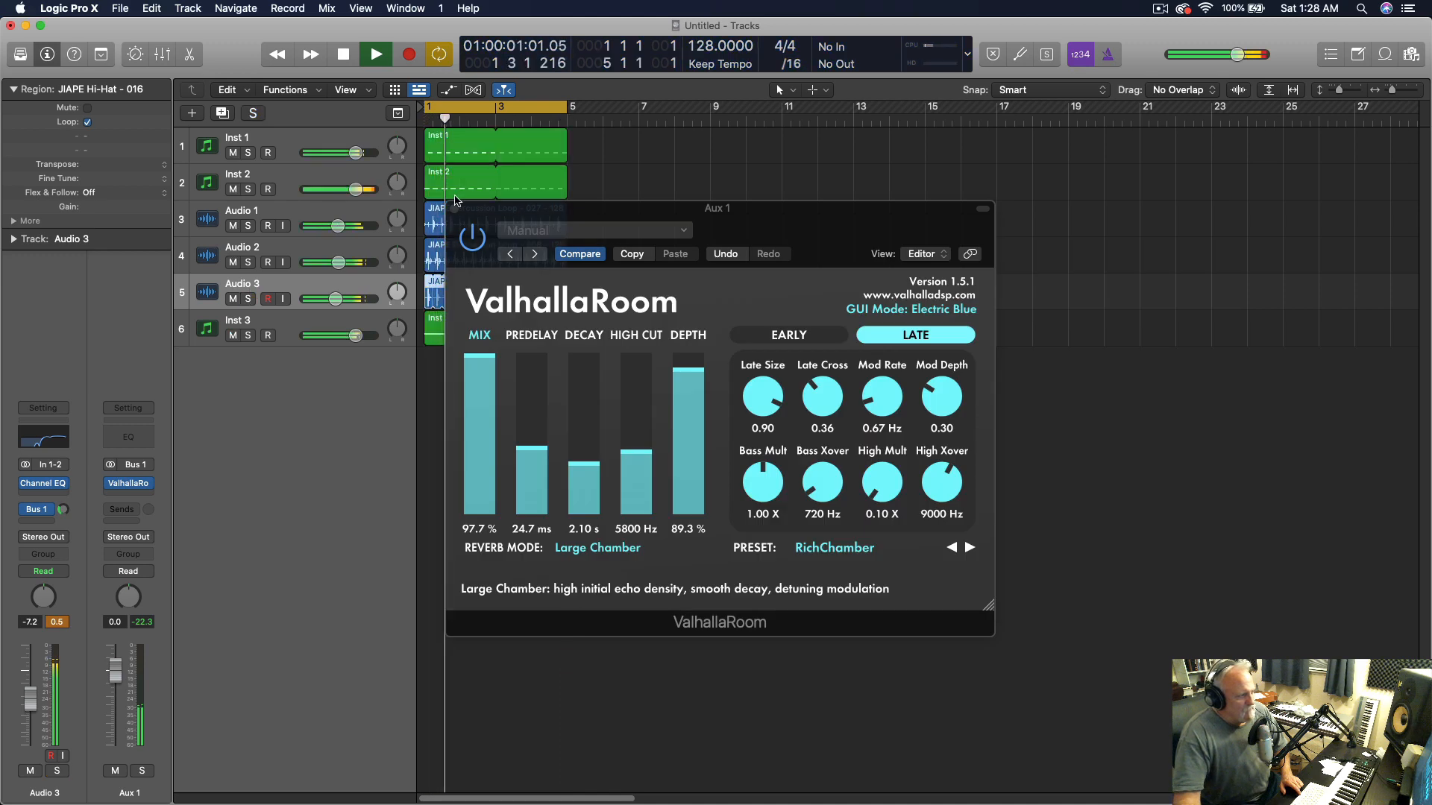
{"action": "left_click", "coordinate": [453, 209]}
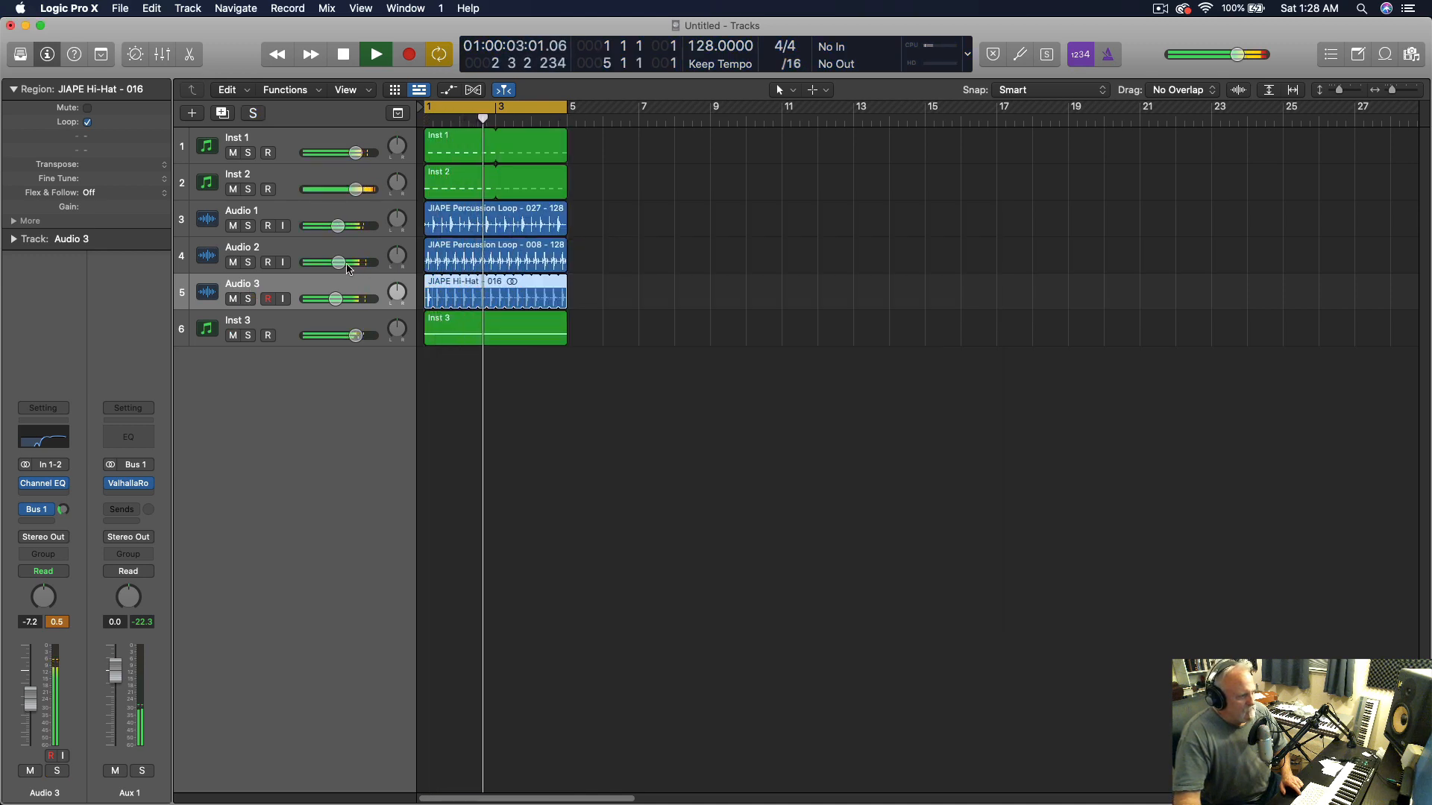
Solo Audio 1 and add a send to Bus 1 at -20.7 dB on its channel
{"action": "left_click", "coordinate": [248, 226]}
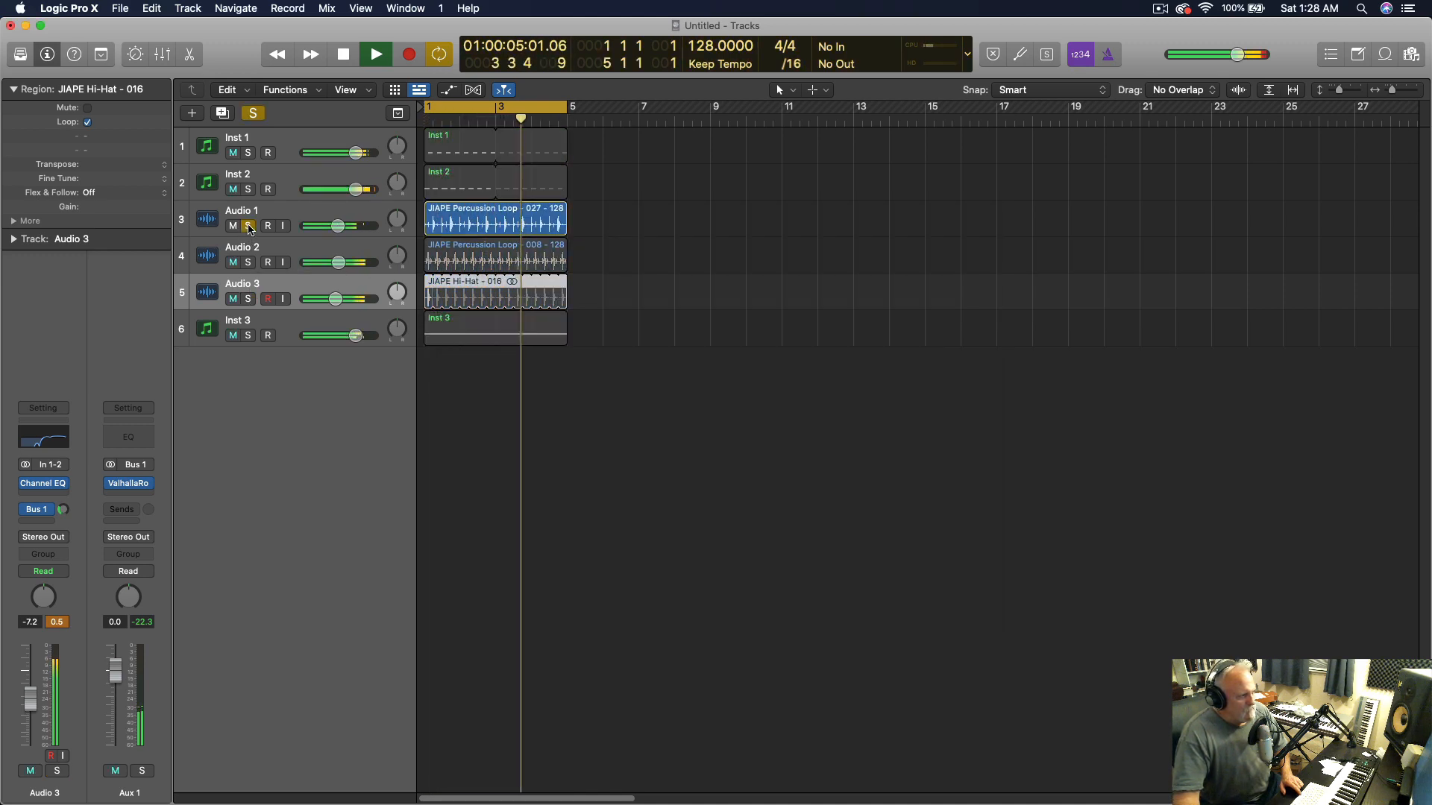
{"action": "left_click", "coordinate": [284, 223]}
{"action": "left_click", "coordinate": [39, 520]}
{"action": "mouse_move", "coordinate": [50, 540]}
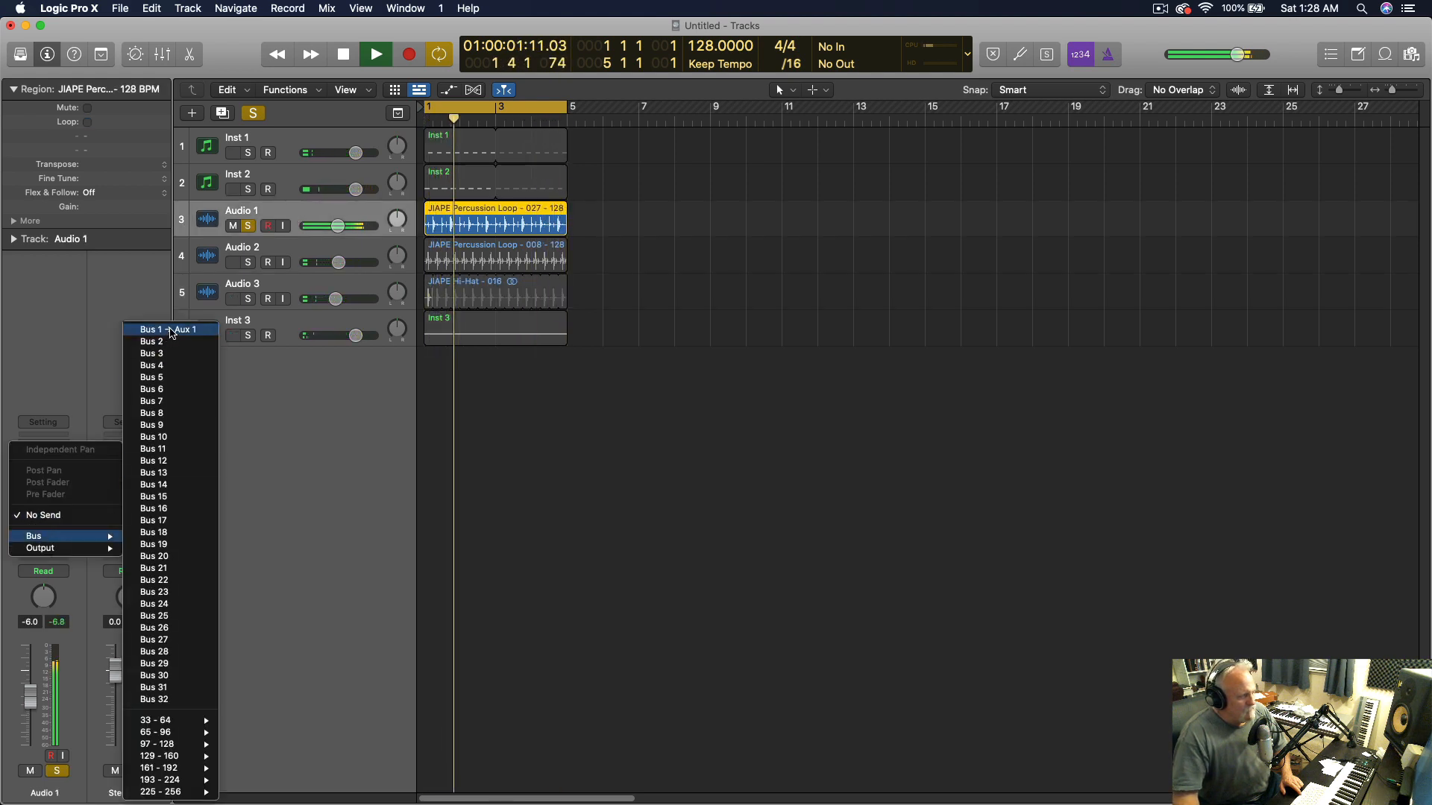
{"action": "left_click", "coordinate": [164, 327]}
{"action": "left_click_drag", "start_coordinate": [64, 511], "coordinate": [65, 500]}
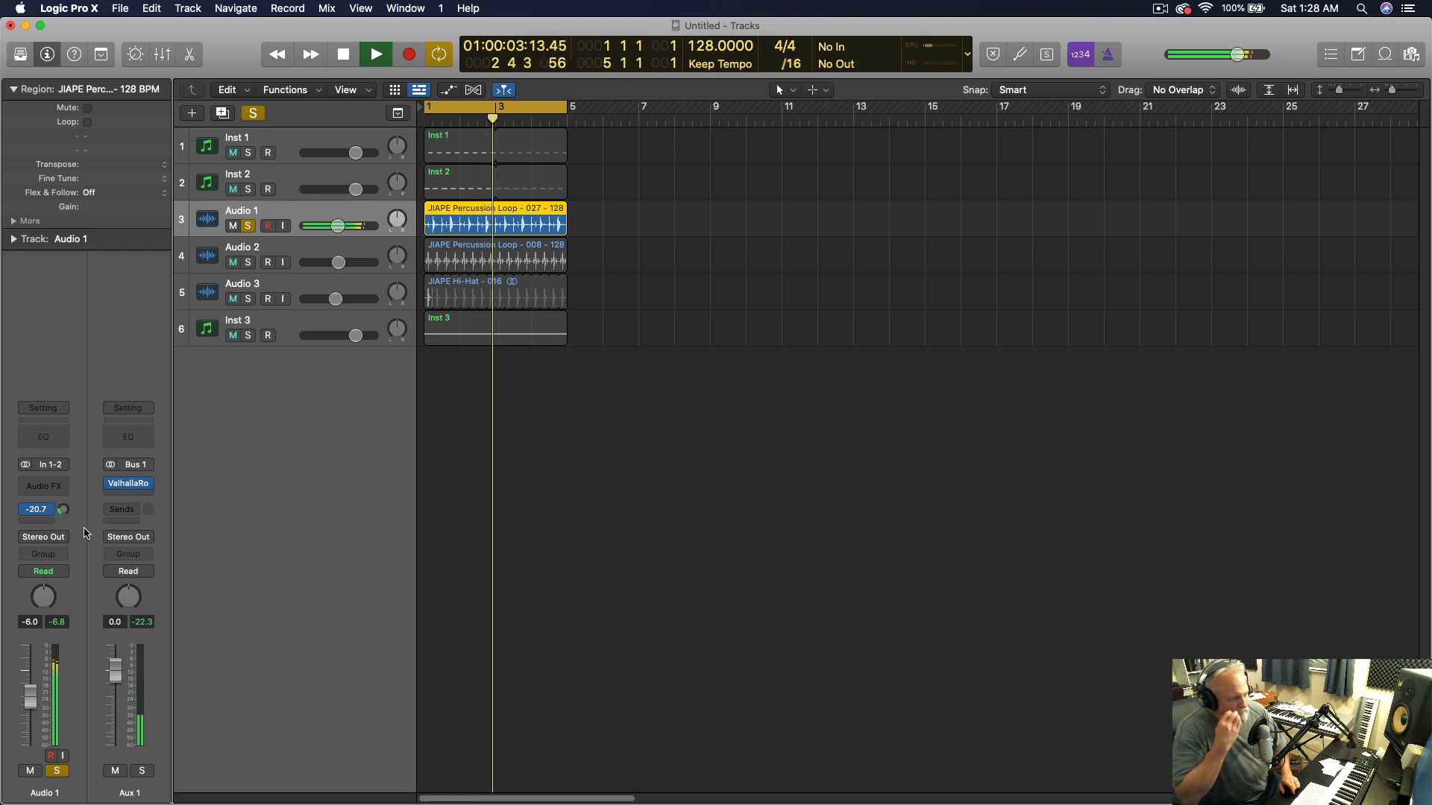
Unsolo Audio 1 and readjust the Audio 3 send level to Bus 1 while the full groove plays
{"action": "left_click", "coordinate": [250, 227]}
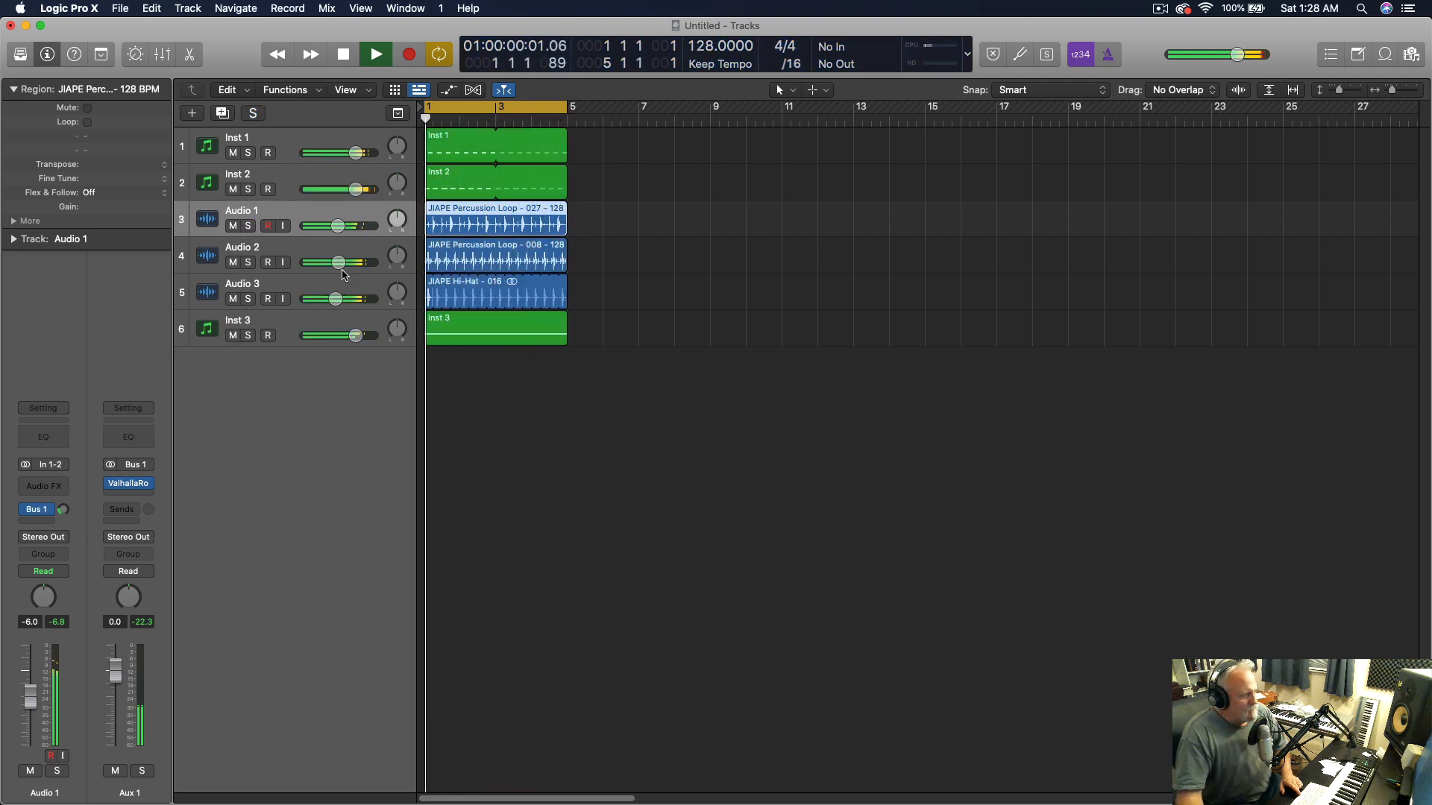
{"action": "left_click", "coordinate": [310, 288]}
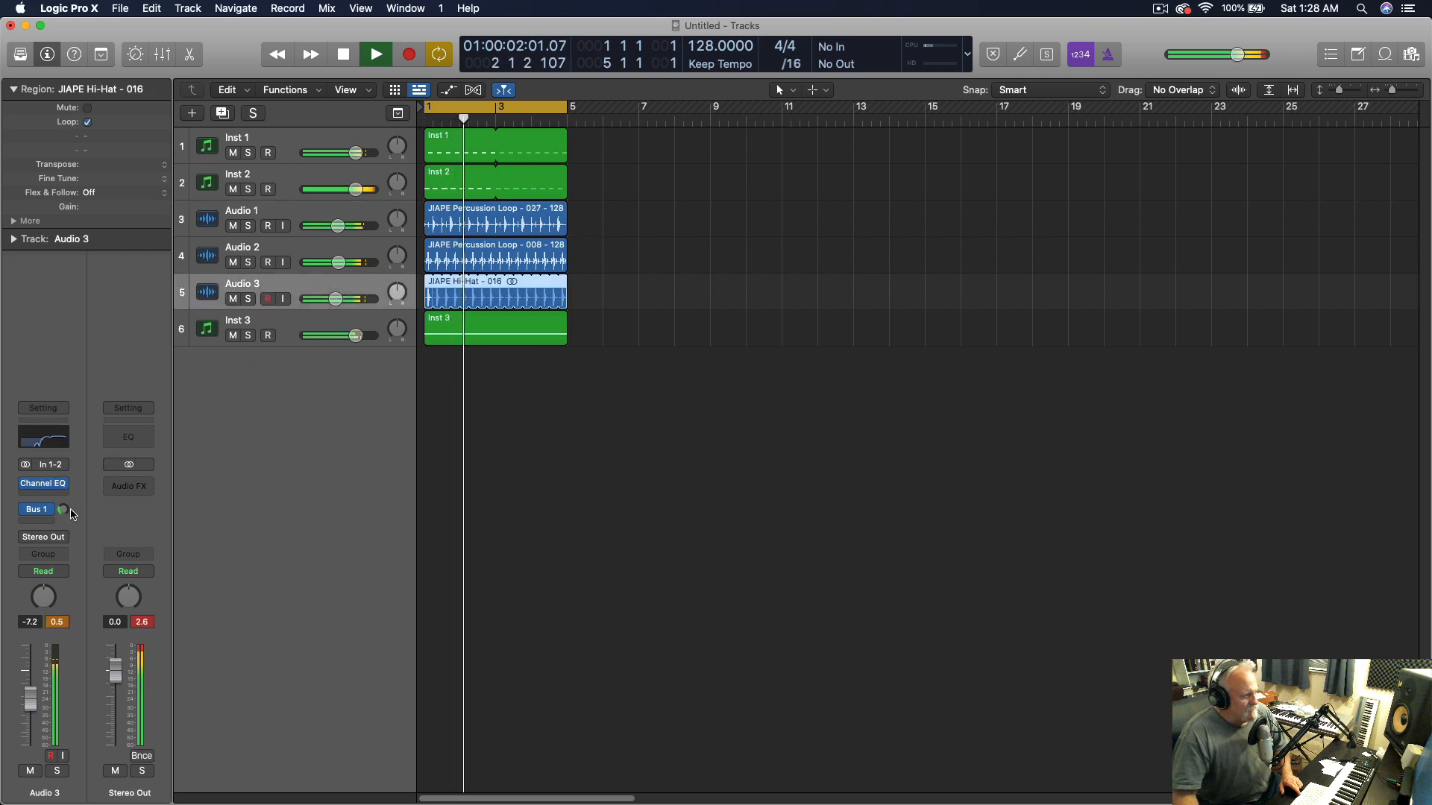
{"action": "left_click_drag", "start_coordinate": [62, 511], "coordinate": [63, 518]}
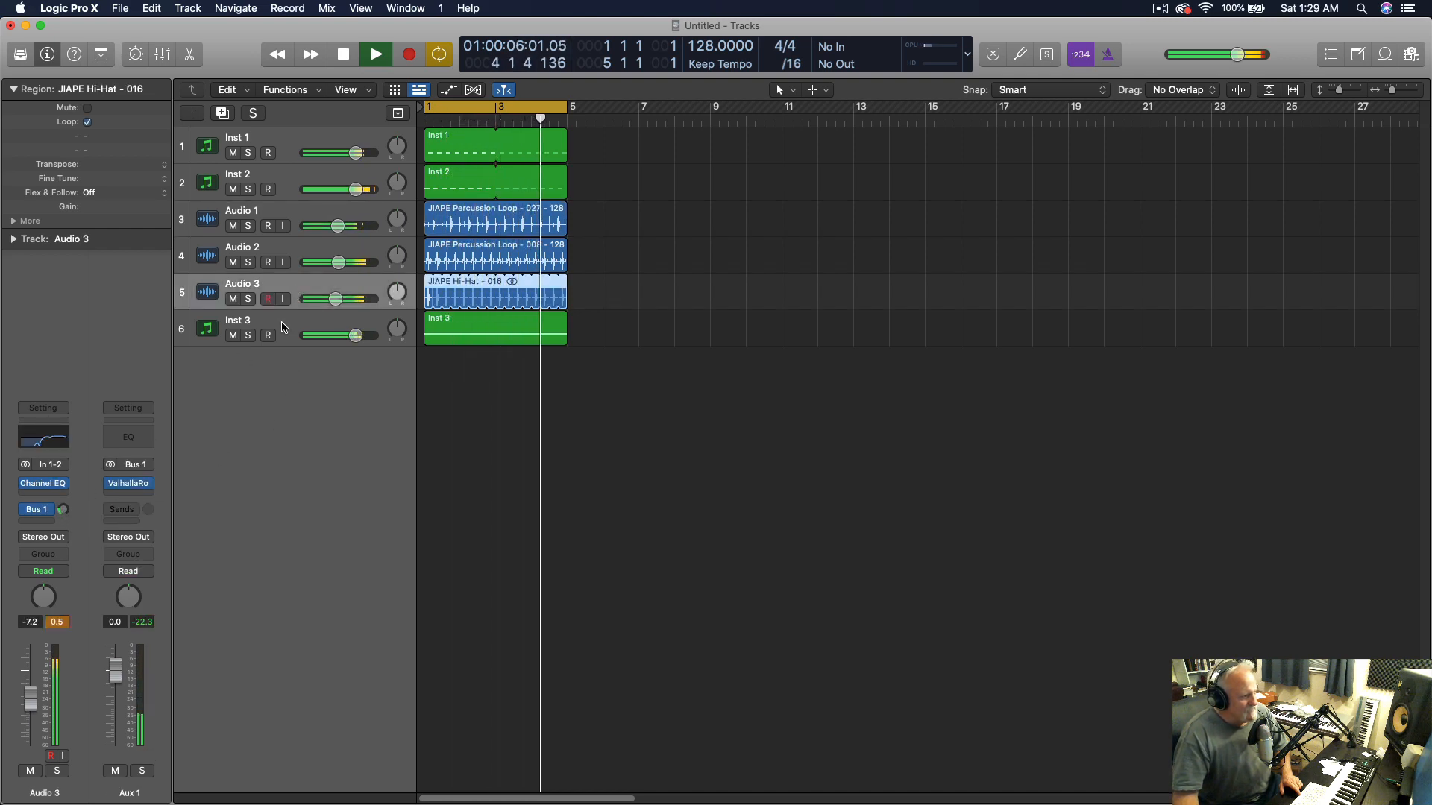
Solo Inst 3 and add a Channel EQ with a high shelf boost of 3.9 dB at 1290 Hz, then resume playback
{"action": "left_click", "coordinate": [247, 336]}
{"action": "key", "text": "space"}
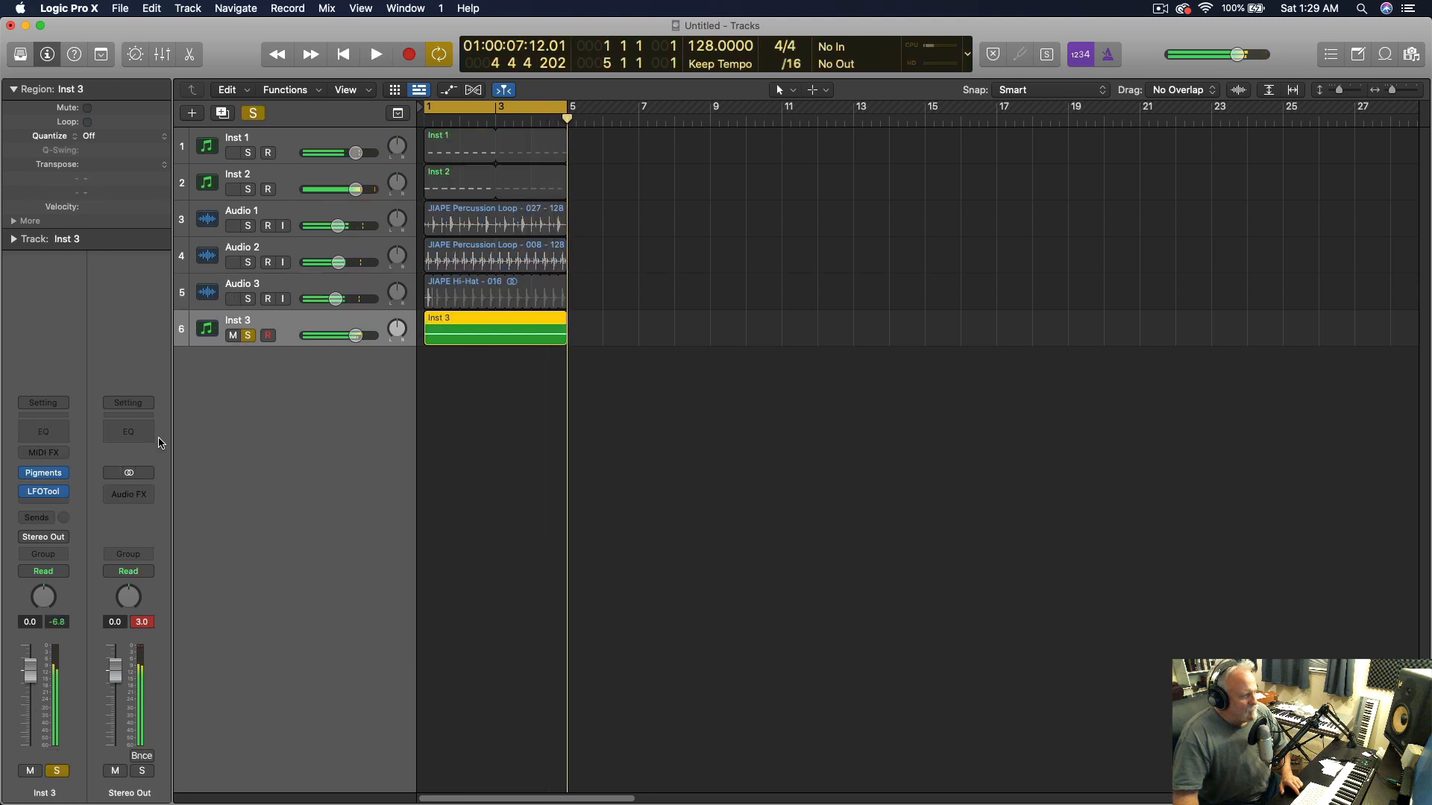
{"action": "left_click", "coordinate": [51, 439]}
{"action": "left_click_drag", "start_coordinate": [1051, 393], "coordinate": [880, 369]}
{"action": "key", "text": "space"}
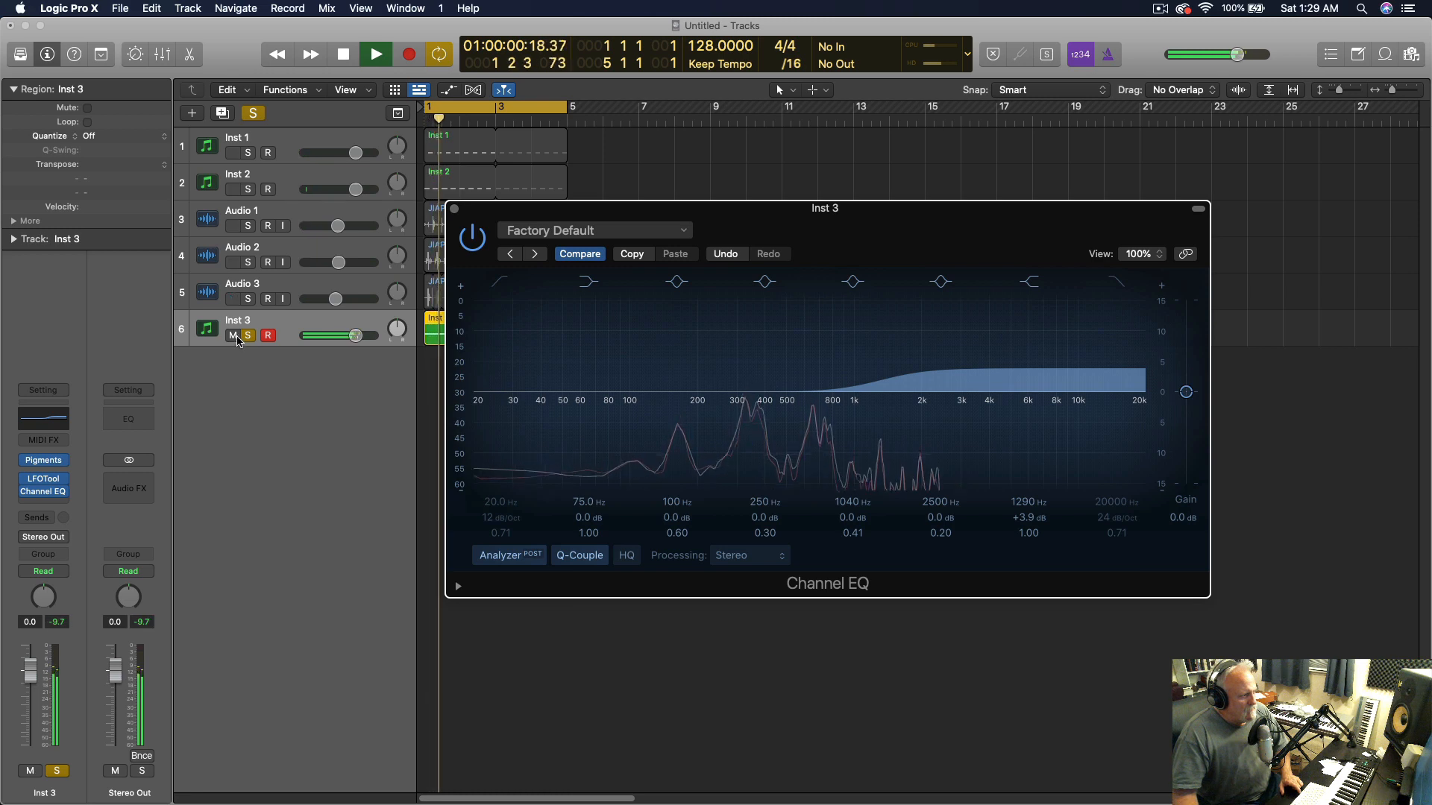
Enable the low cut on the Inst 3 EQ, raise its frequency, close the EQ and unsolo the track
{"action": "left_click", "coordinate": [493, 284]}
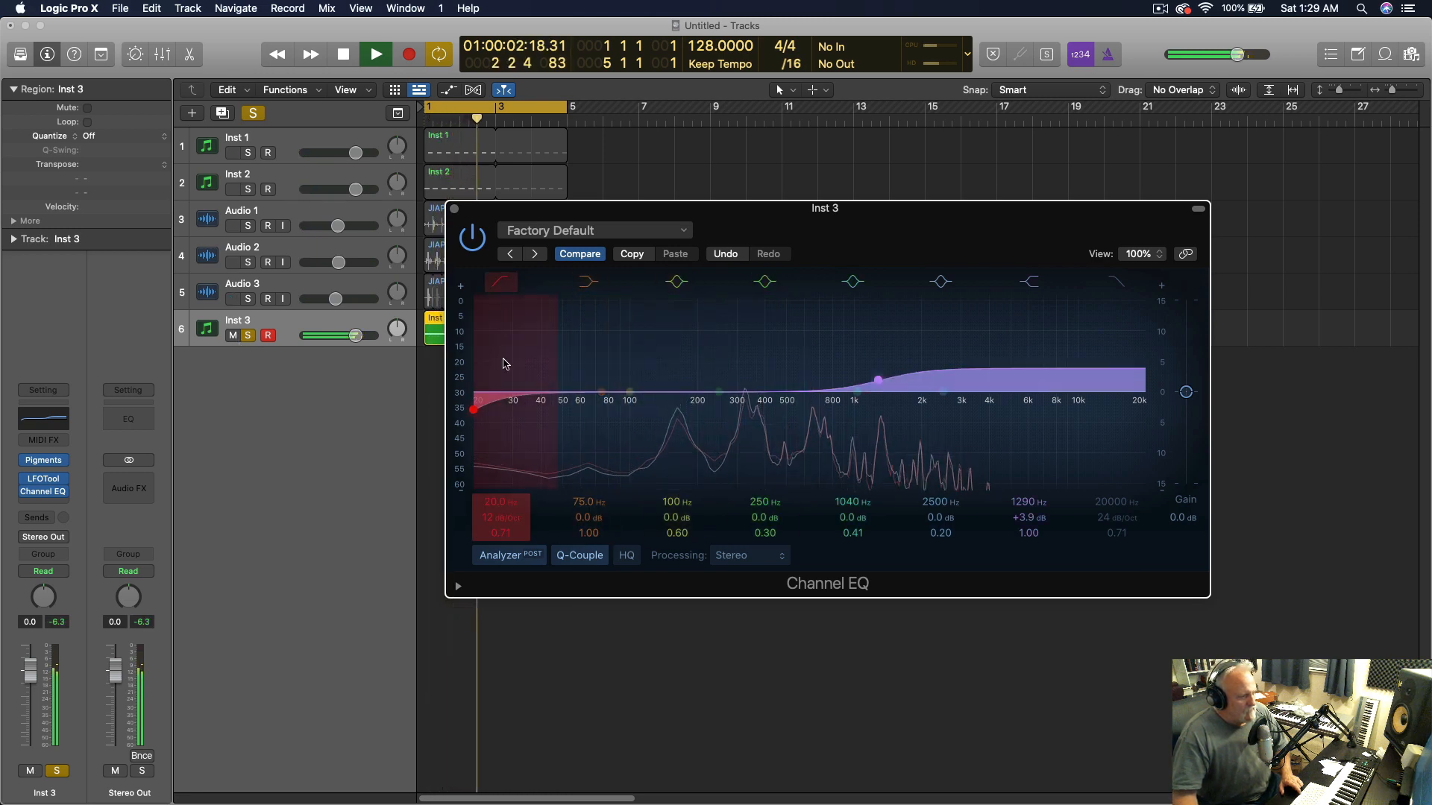
{"action": "left_click_drag", "start_coordinate": [494, 501], "coordinate": [494, 429]}
{"action": "left_click", "coordinate": [455, 209]}
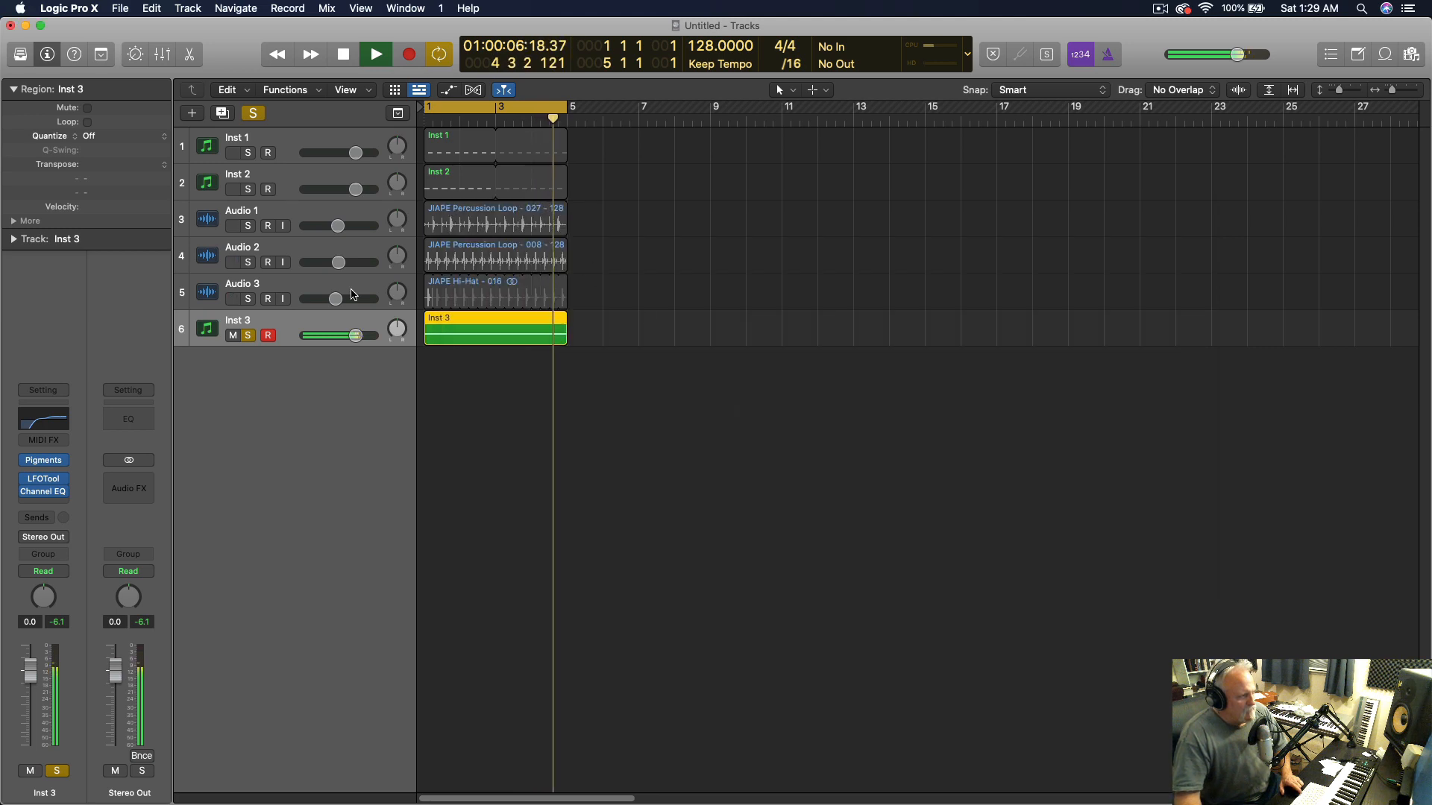
{"action": "key", "text": "s"}
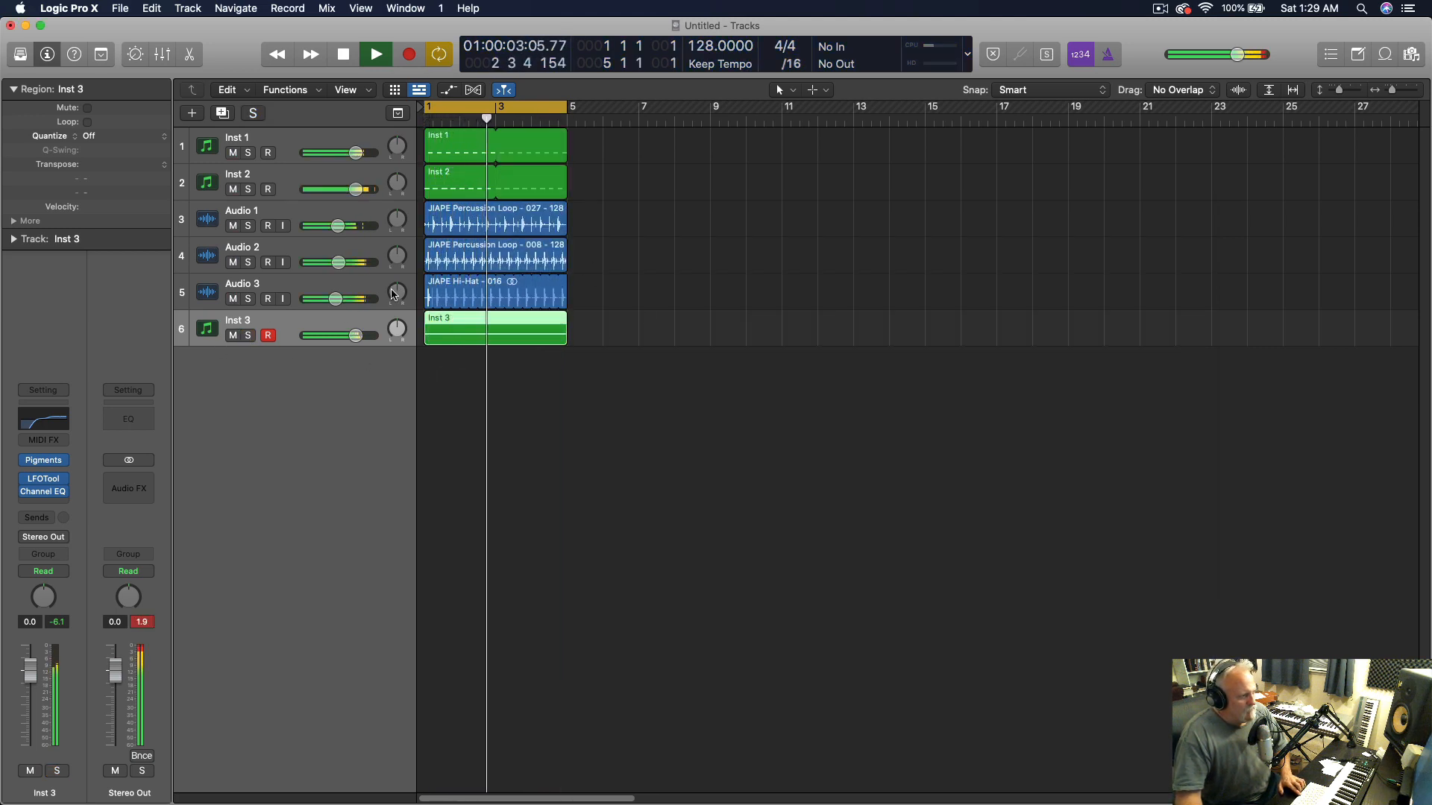
Move the Inst 2 kick track above Inst 1 and solo both tracks, ending with playback stopped
{"action": "left_click", "coordinate": [248, 153]}
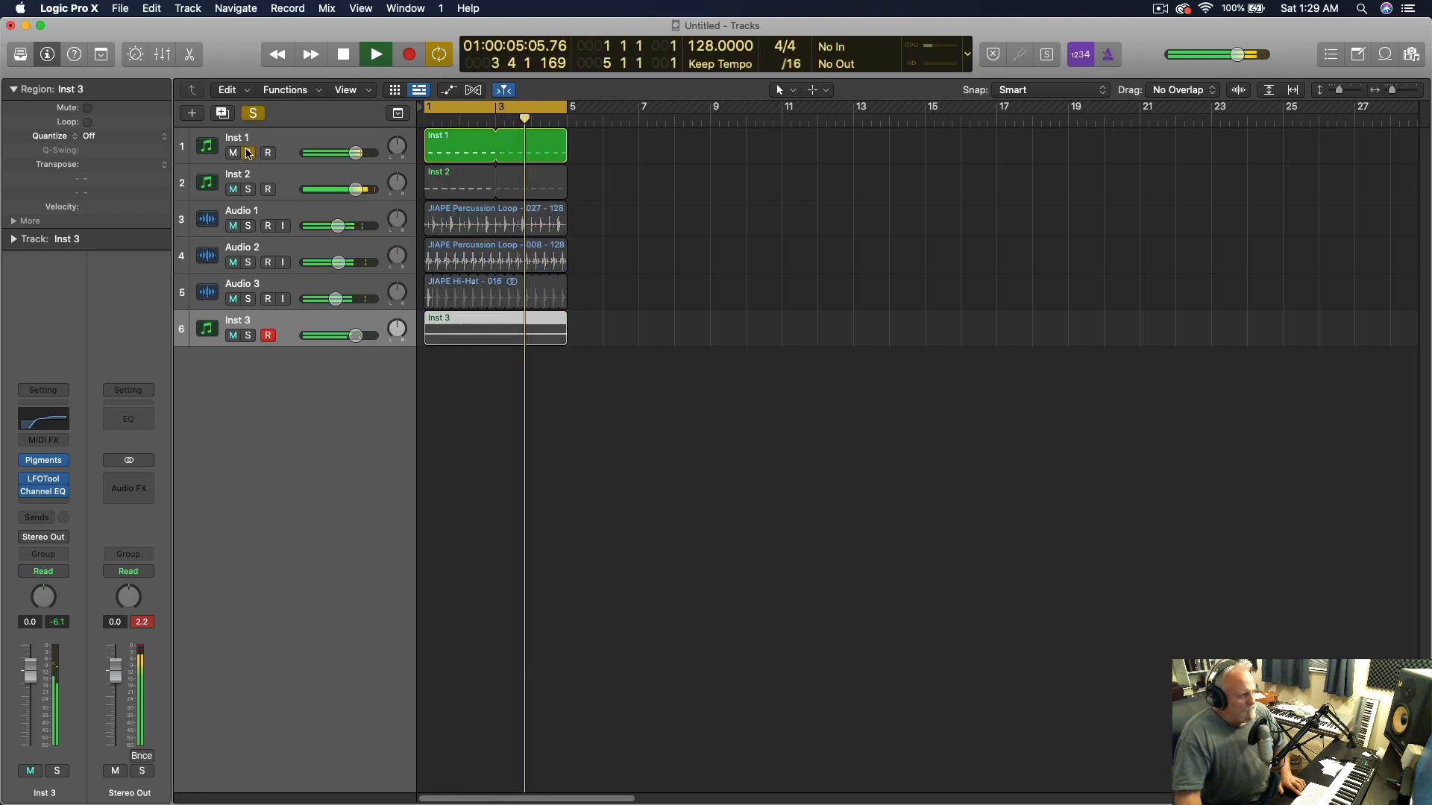
{"action": "left_click", "coordinate": [282, 185]}
{"action": "left_click_drag", "start_coordinate": [282, 186], "coordinate": [276, 149]}
{"action": "left_click", "coordinate": [248, 153]}
{"action": "key", "text": "space"}
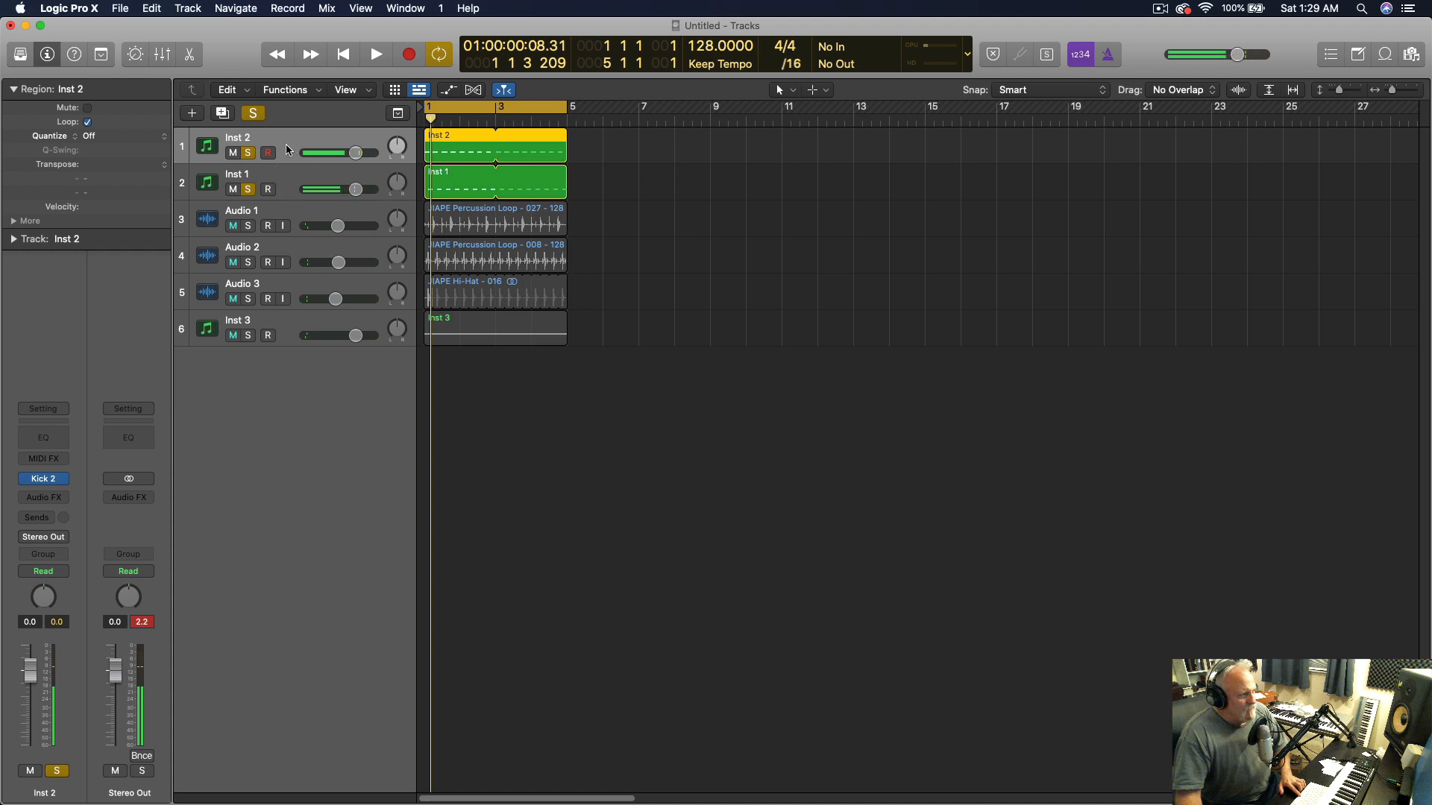
{"action": "key", "text": "space"}
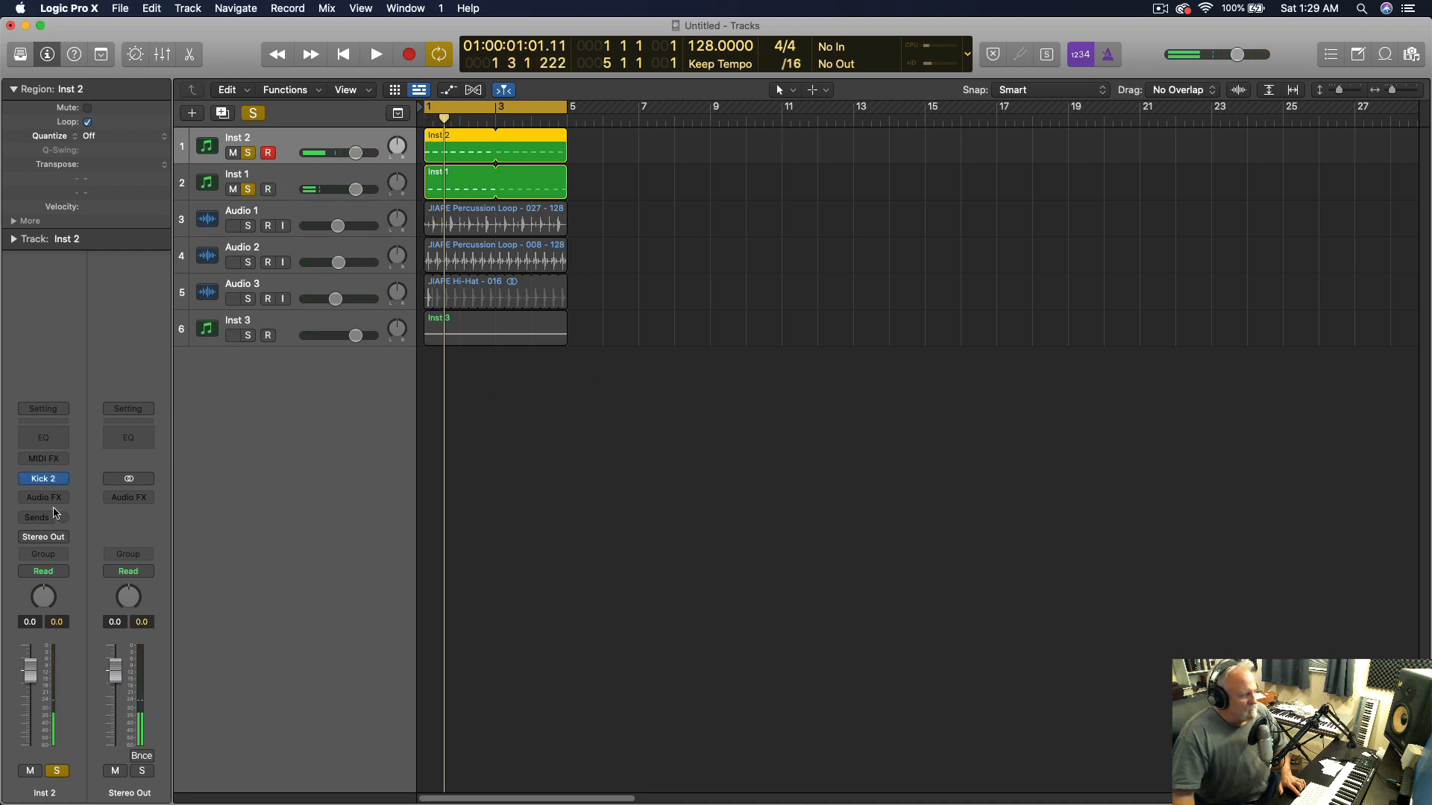
Open Kick 2 on Inst 2, load the Anger Management 02 preset and play the kick with Inst 1 unsoloed
{"action": "left_click", "coordinate": [46, 481]}
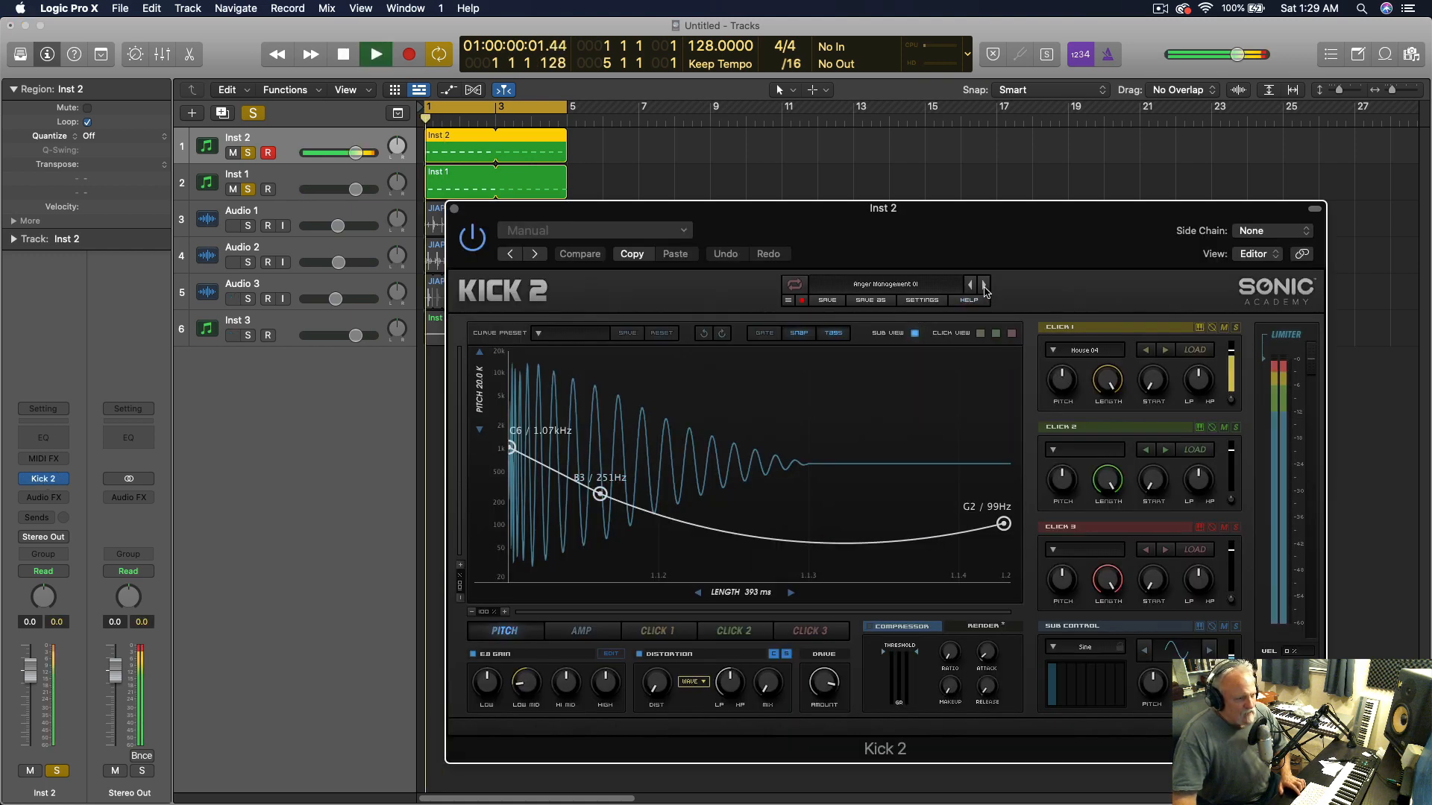
{"action": "left_click", "coordinate": [984, 287]}
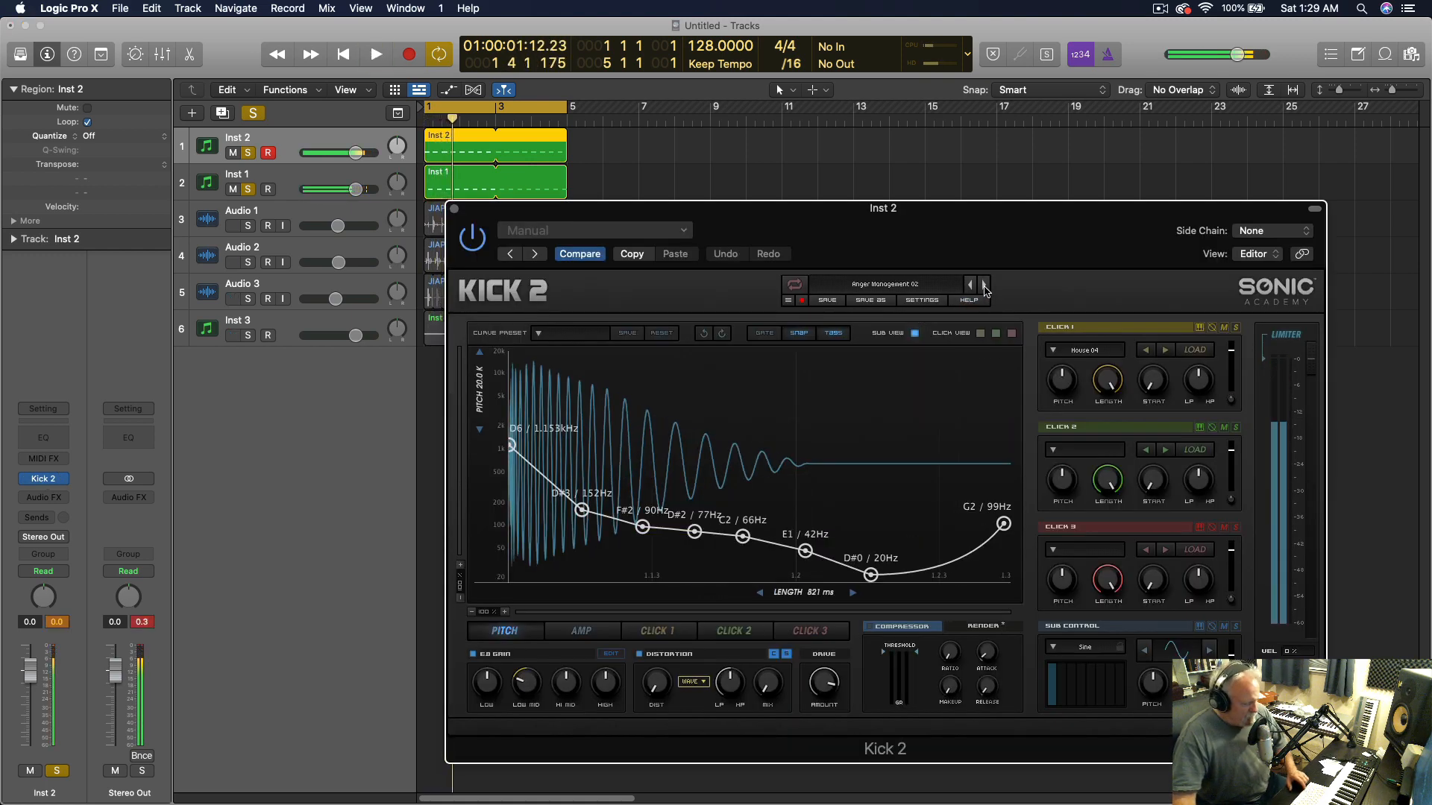
{"action": "left_click", "coordinate": [255, 195]}
{"action": "key", "text": "space"}
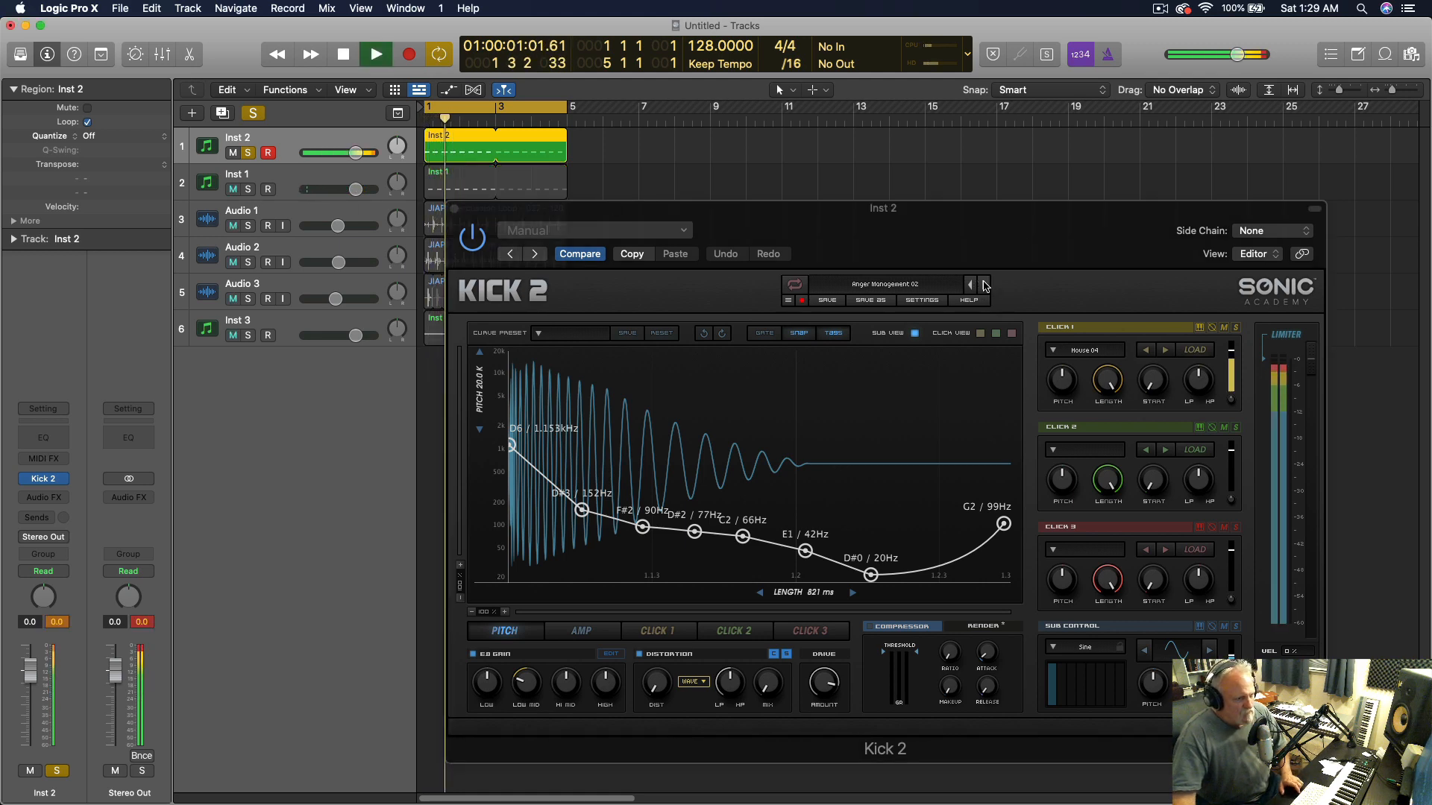
Audition Kick 2 presets on the soloed Inst 2 track, ending on CA 02 from the factory Trance category
{"action": "left_click", "coordinate": [985, 284]}
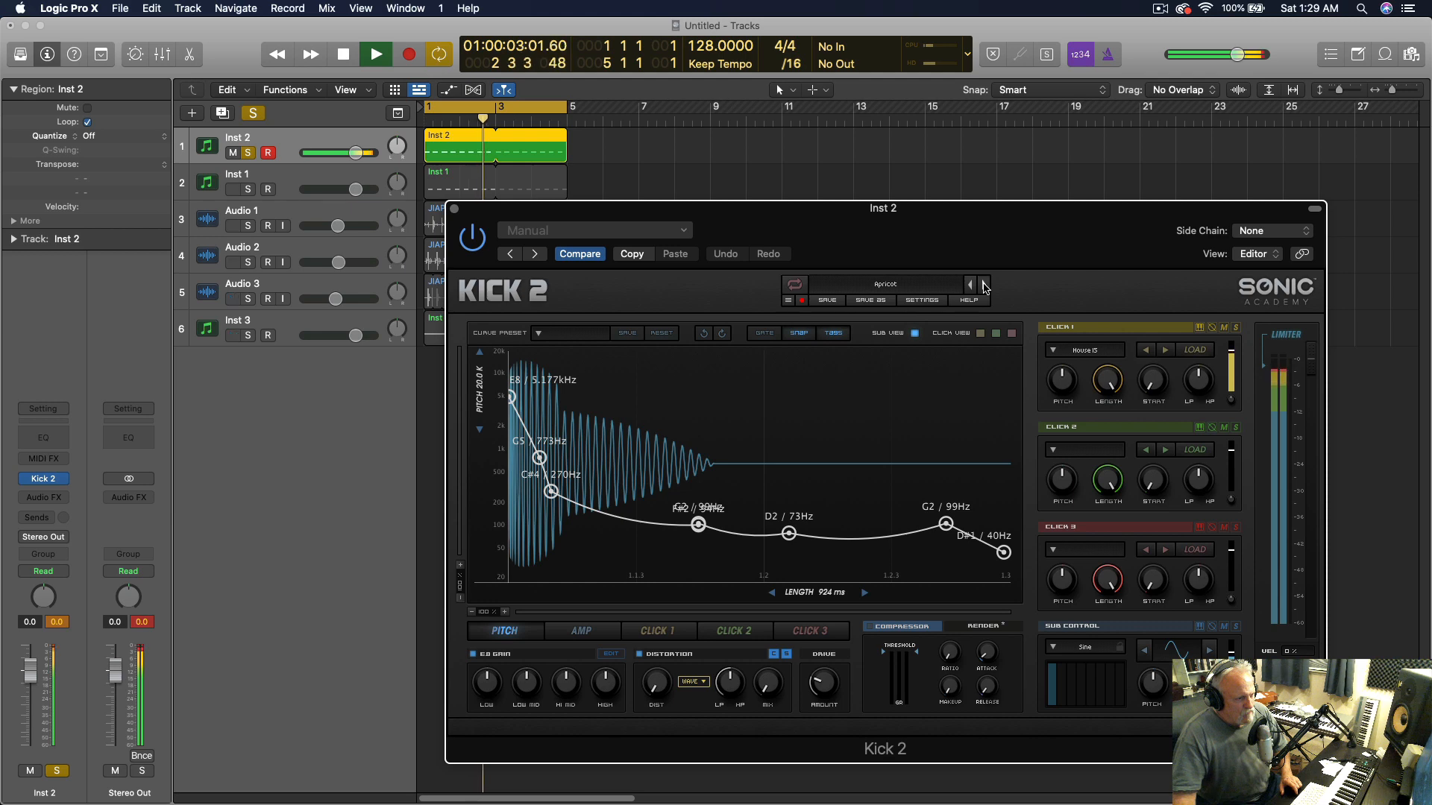
{"action": "left_click", "coordinate": [984, 286]}
{"action": "left_click", "coordinate": [984, 284]}
{"action": "left_click", "coordinate": [886, 284]}
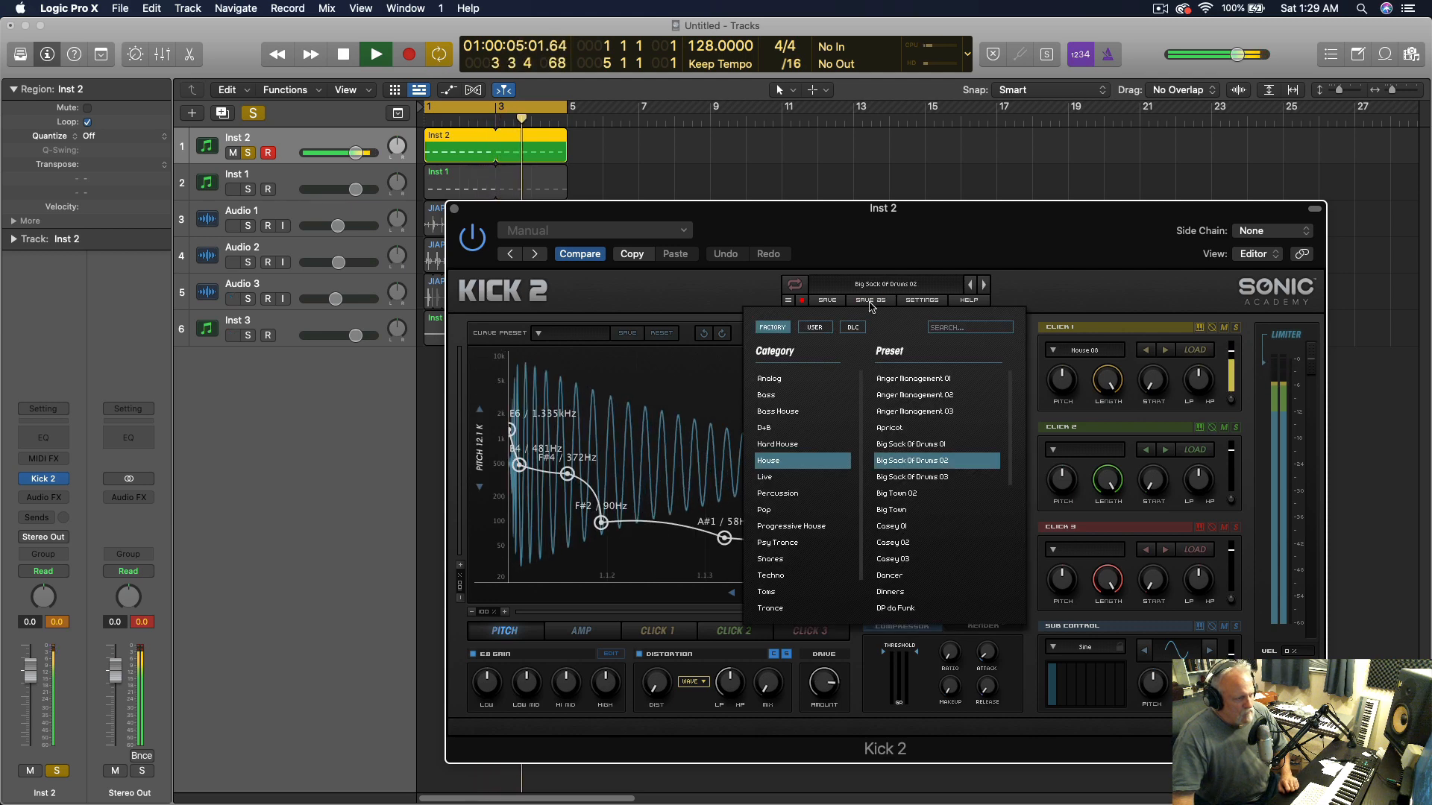
{"action": "left_click", "coordinate": [789, 608]}
{"action": "left_click", "coordinate": [891, 378]}
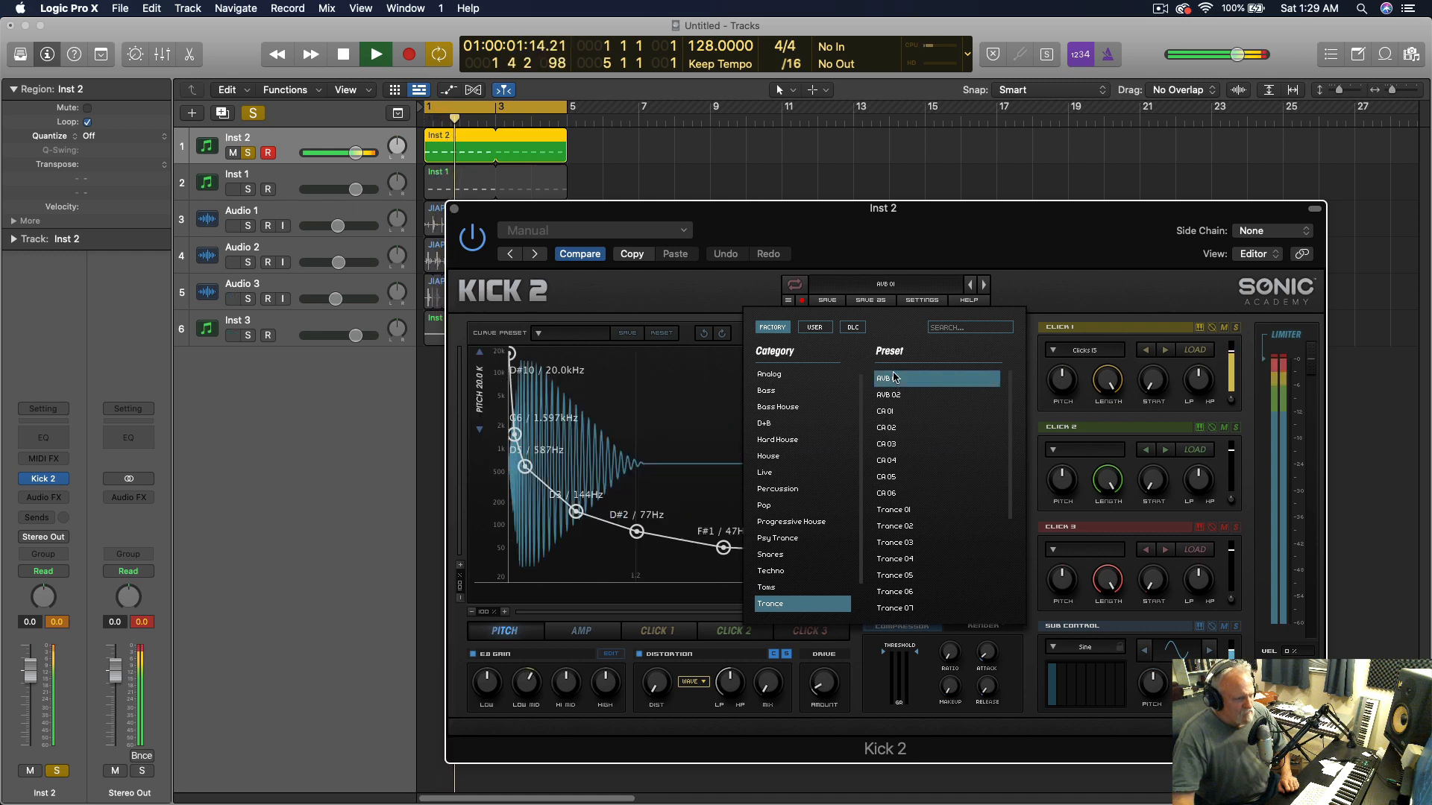
{"action": "left_click", "coordinate": [984, 286]}
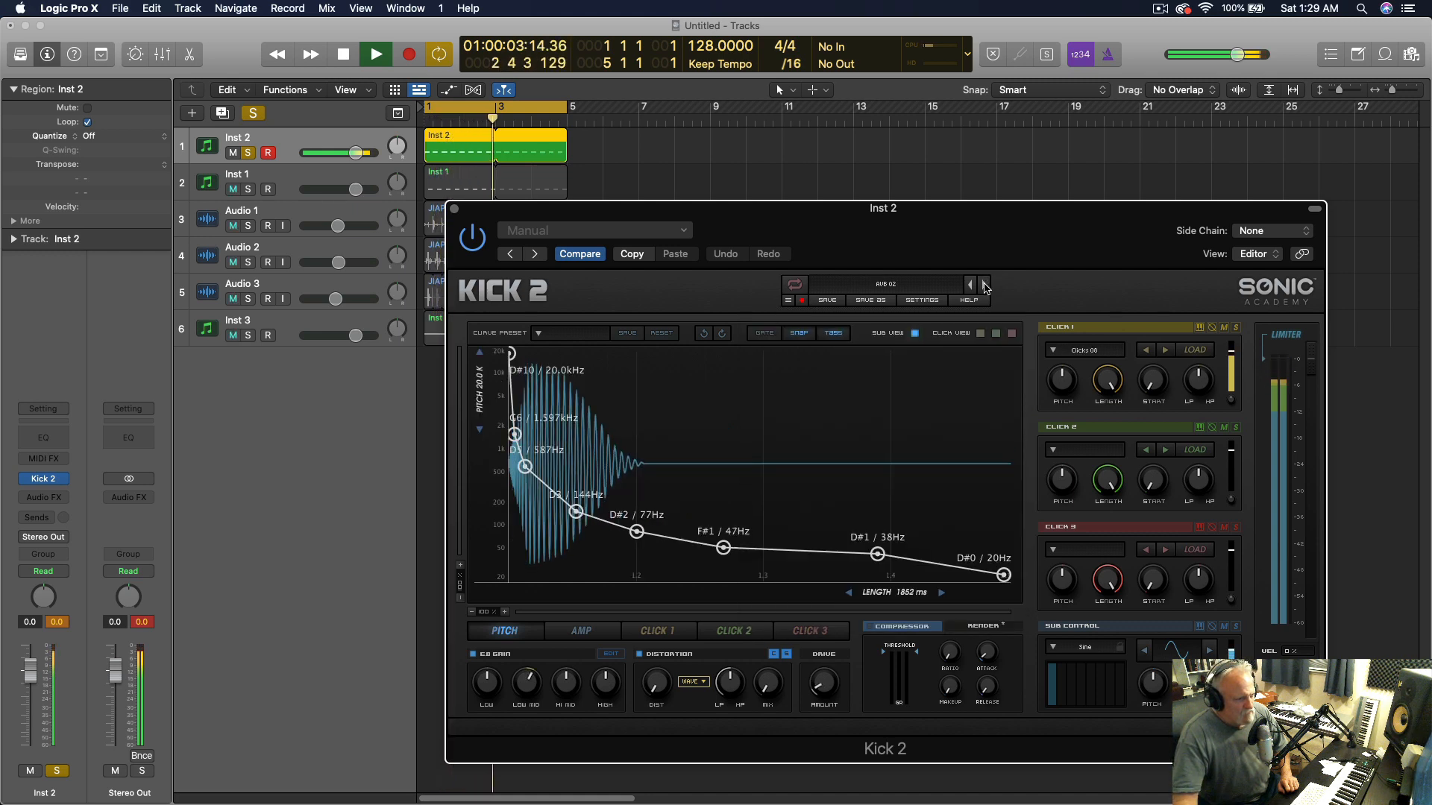
{"action": "left_click", "coordinate": [985, 285]}
{"action": "left_click", "coordinate": [985, 285]}
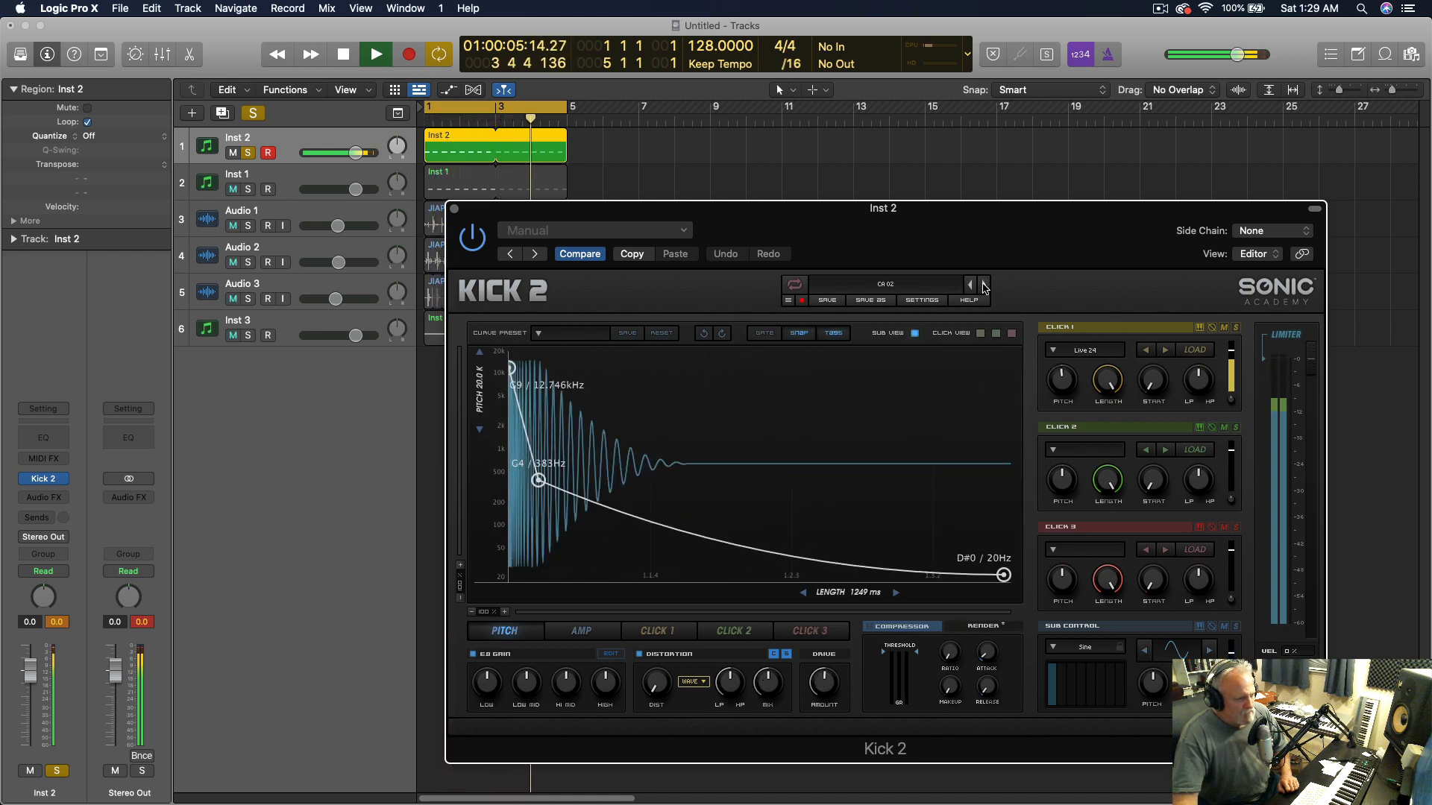
Lower Kick 2's output level slightly and reset the Inst 2 peak meter
{"action": "left_click", "coordinate": [59, 624]}
{"action": "left_click_drag", "start_coordinate": [1310, 367], "coordinate": [1316, 370]}
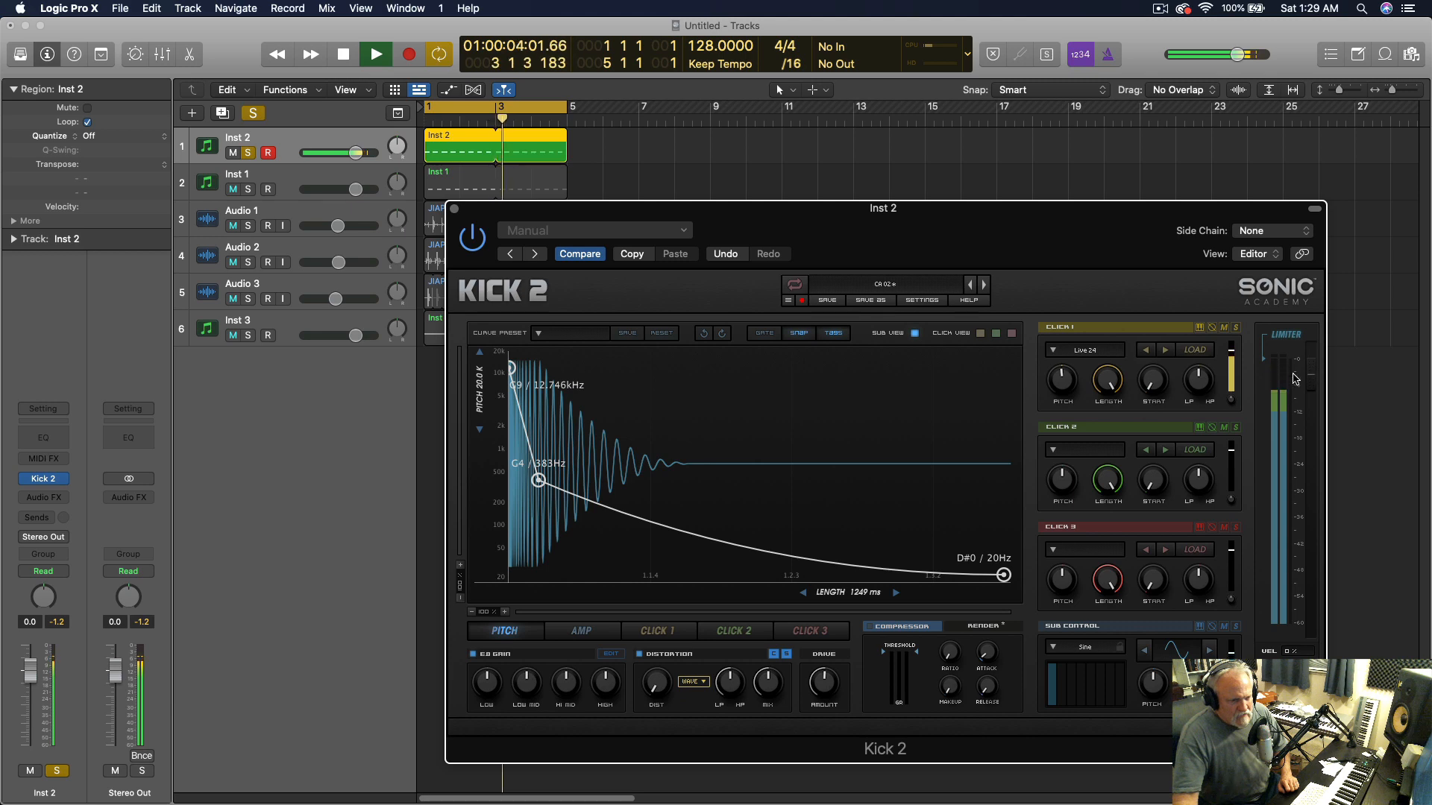
{"action": "left_click", "coordinate": [62, 625]}
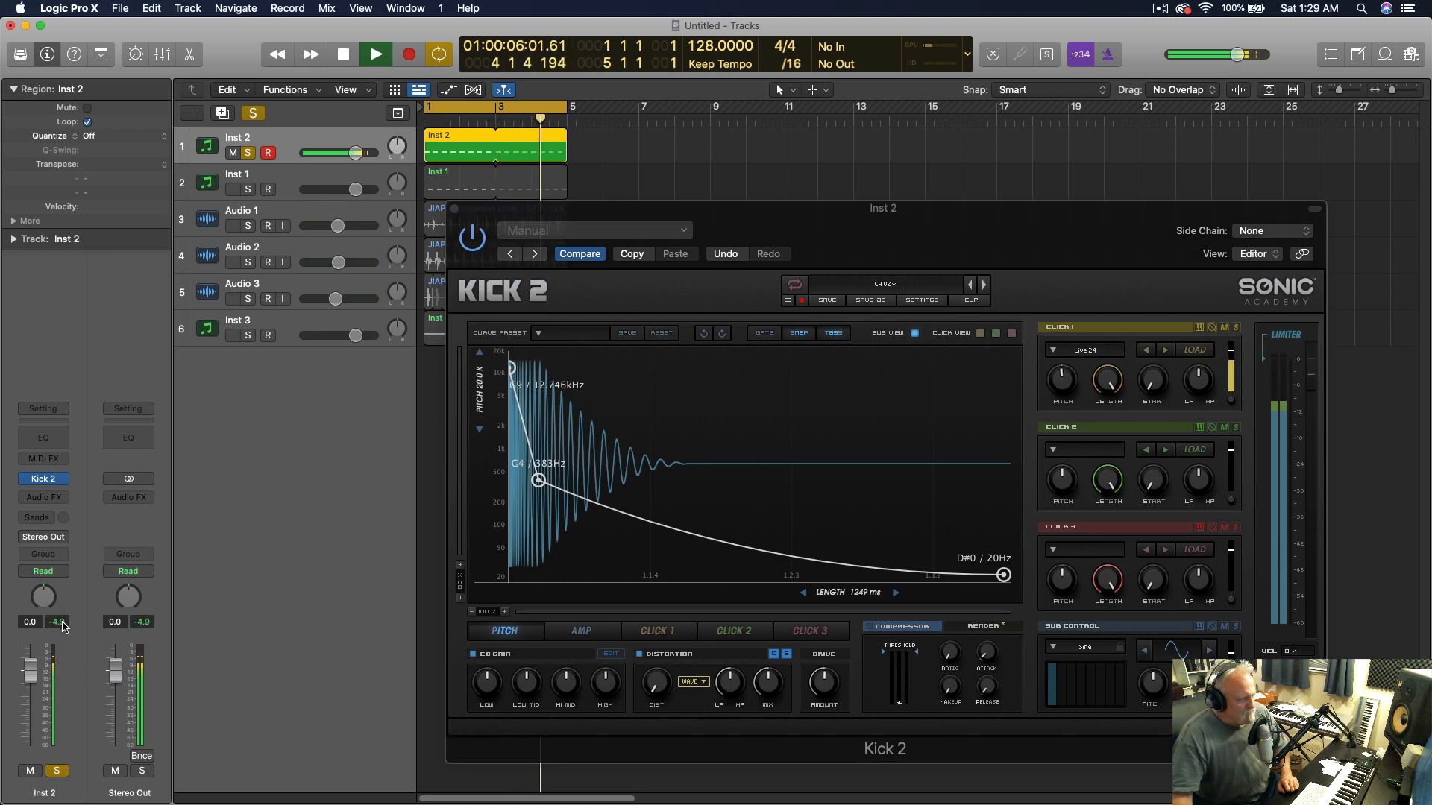
Lower Inst 1's volume to -4.5 dB and solo it in place of Inst 2, ending with playback stopped and Kick 2 closed
{"action": "key", "text": "s"}
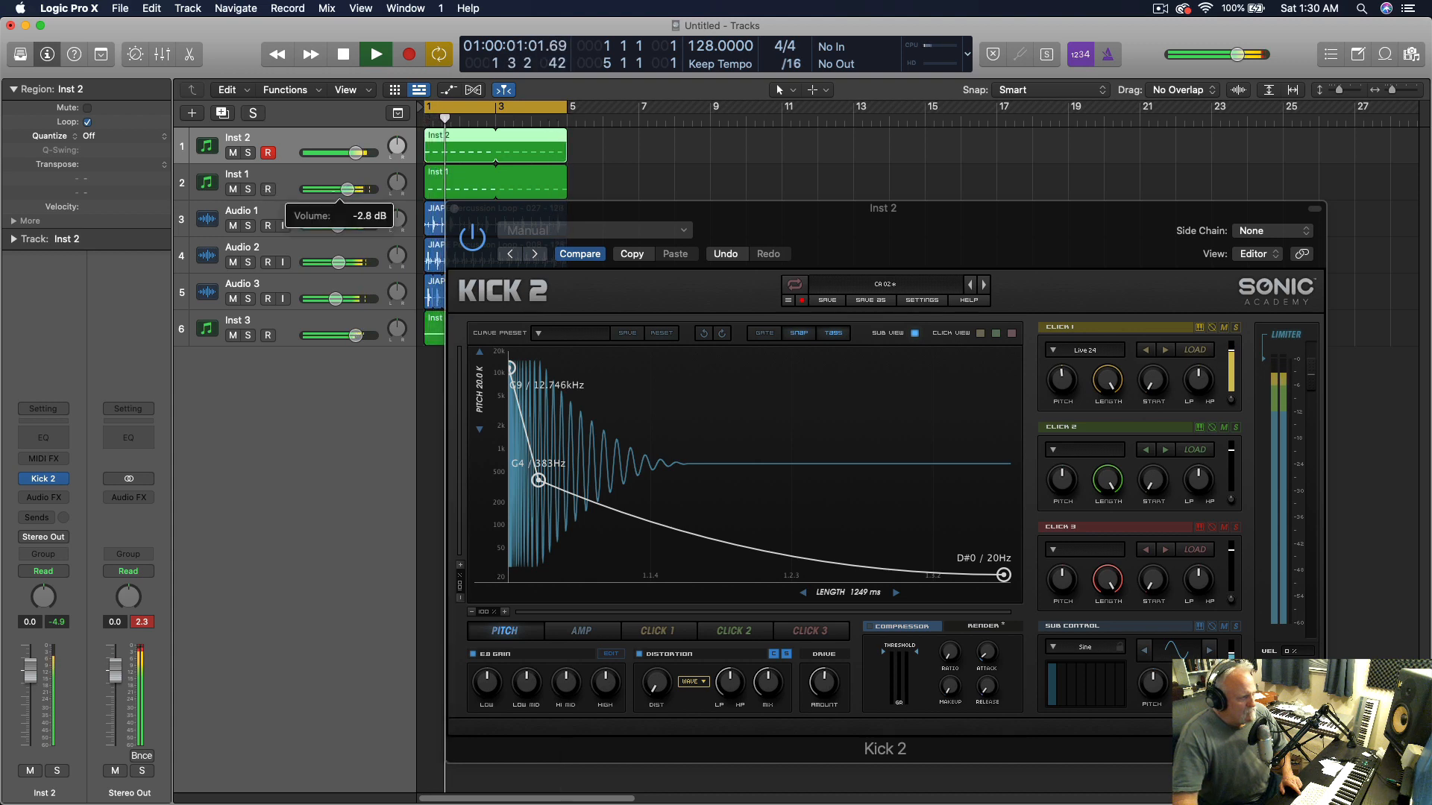
{"action": "left_click", "coordinate": [248, 189]}
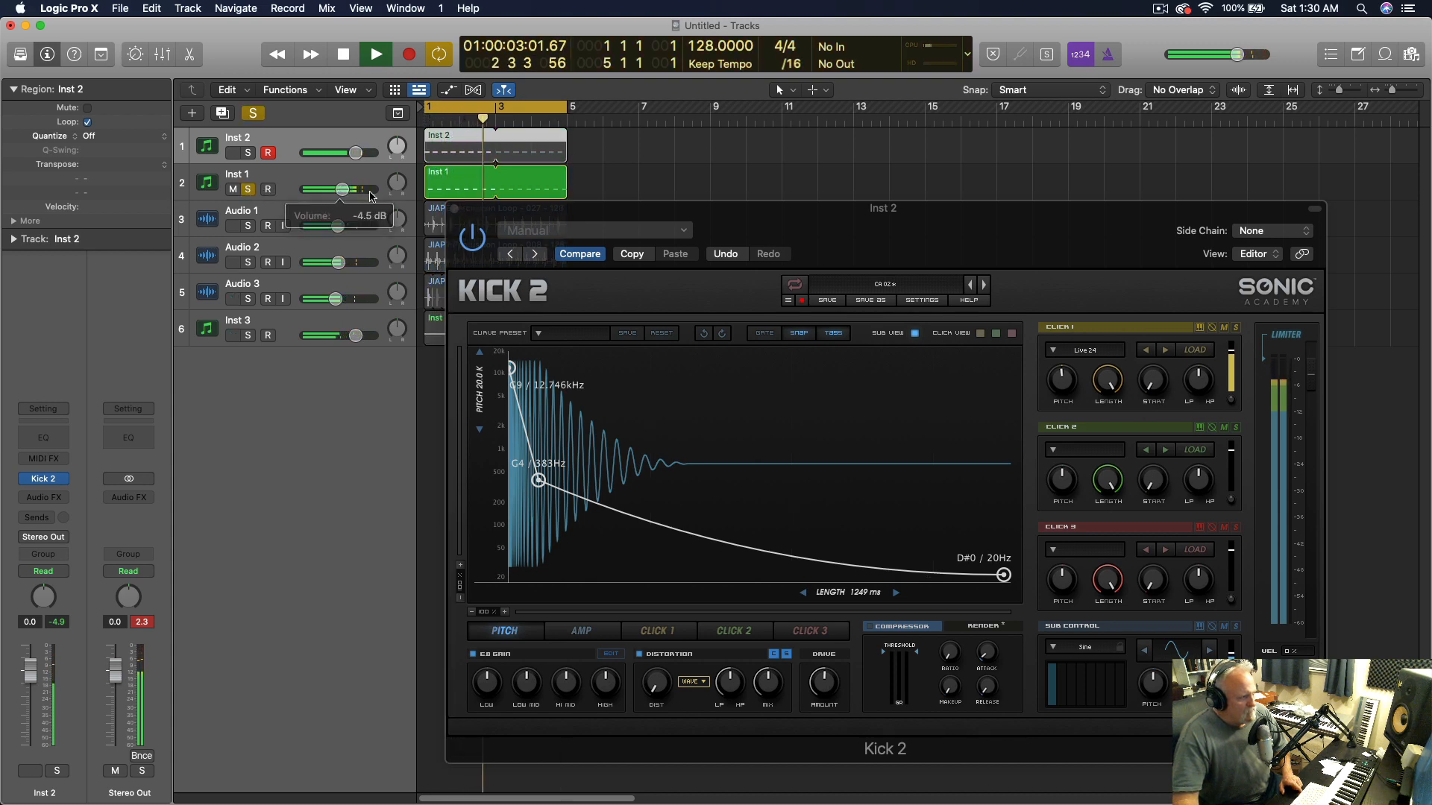
{"action": "key", "text": "space"}
{"action": "left_click", "coordinate": [452, 209]}
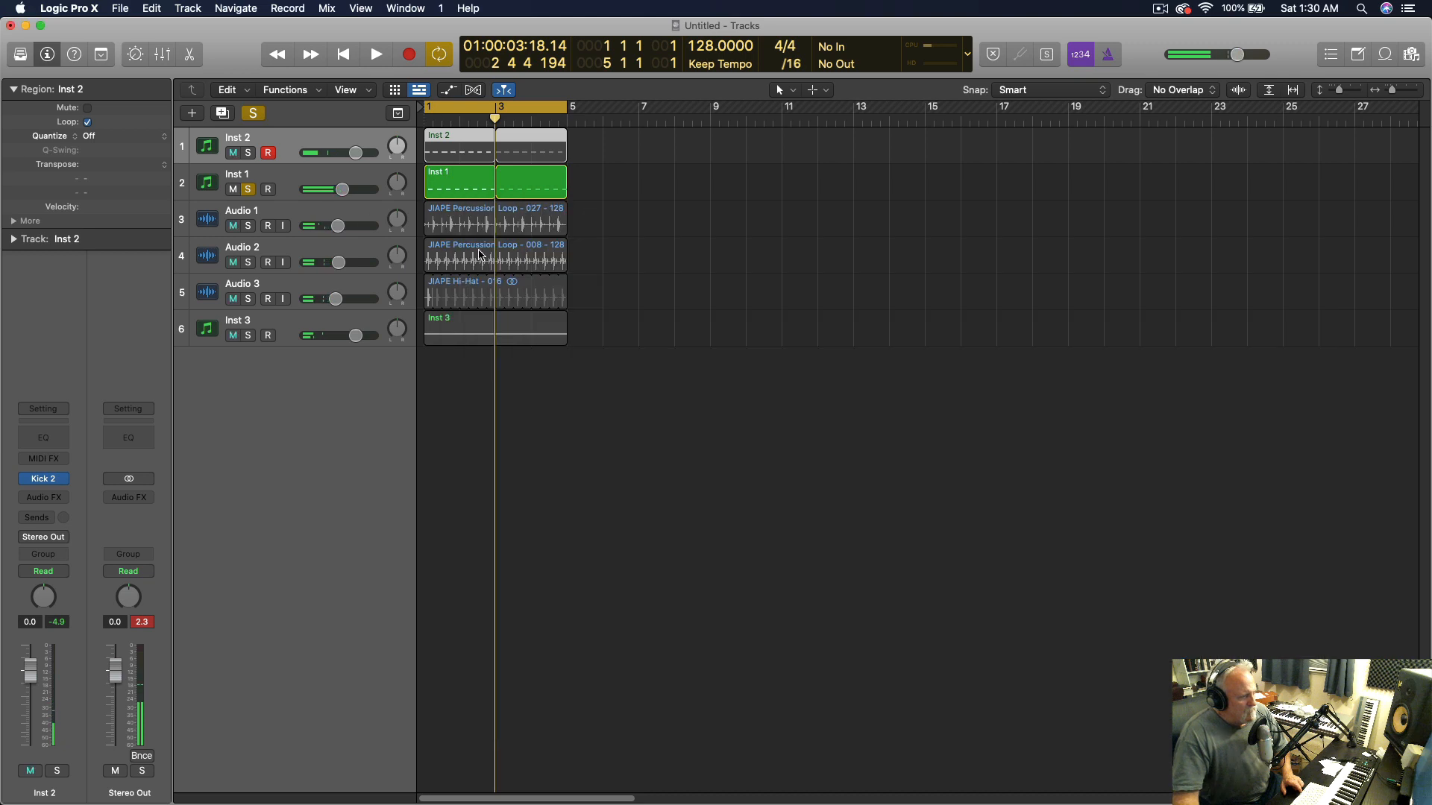
Create one empty software instrument track below Inst 1 and solo it
{"action": "left_click", "coordinate": [320, 179]}
{"action": "left_click", "coordinate": [191, 113]}
{"action": "left_click", "coordinate": [534, 67]}
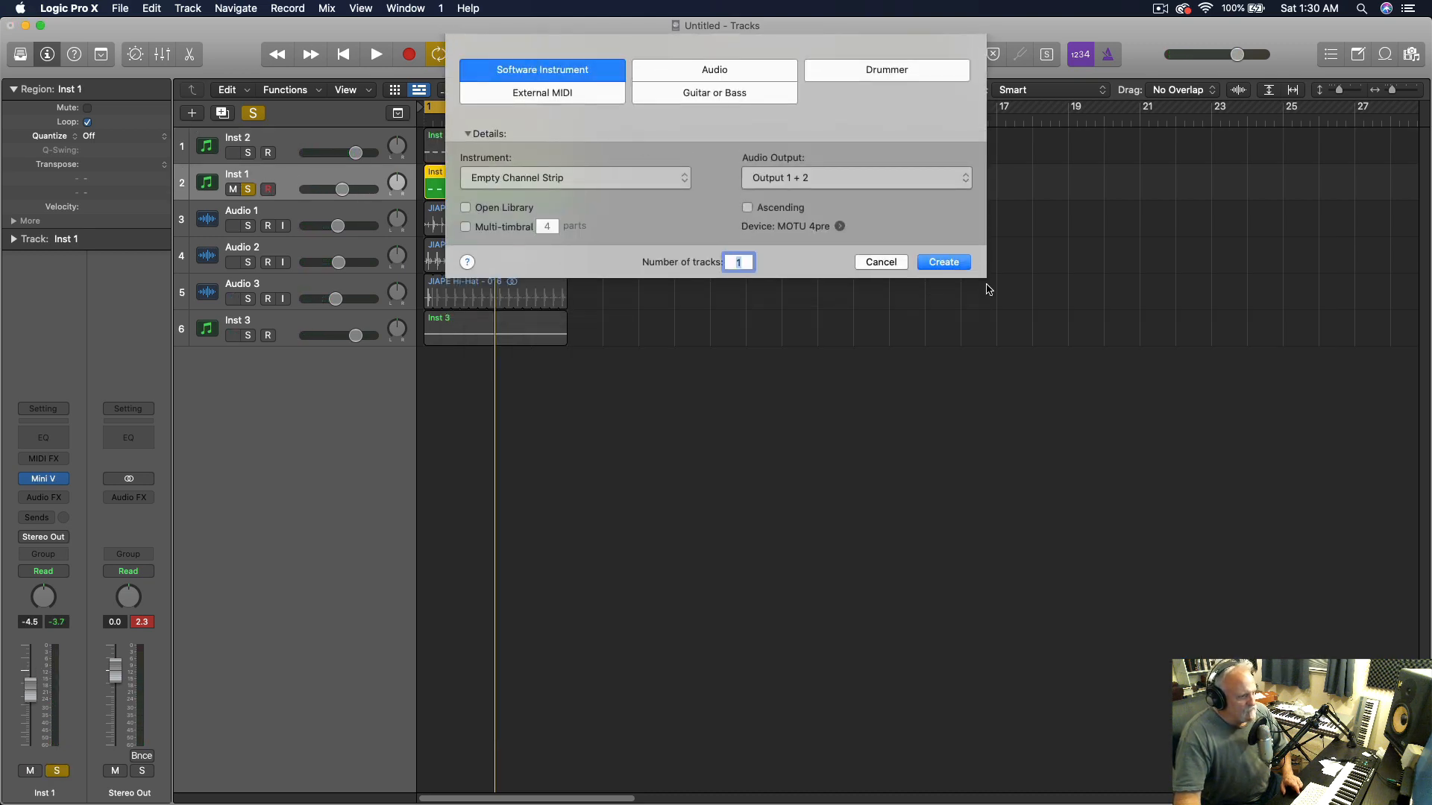
{"action": "left_click", "coordinate": [945, 261]}
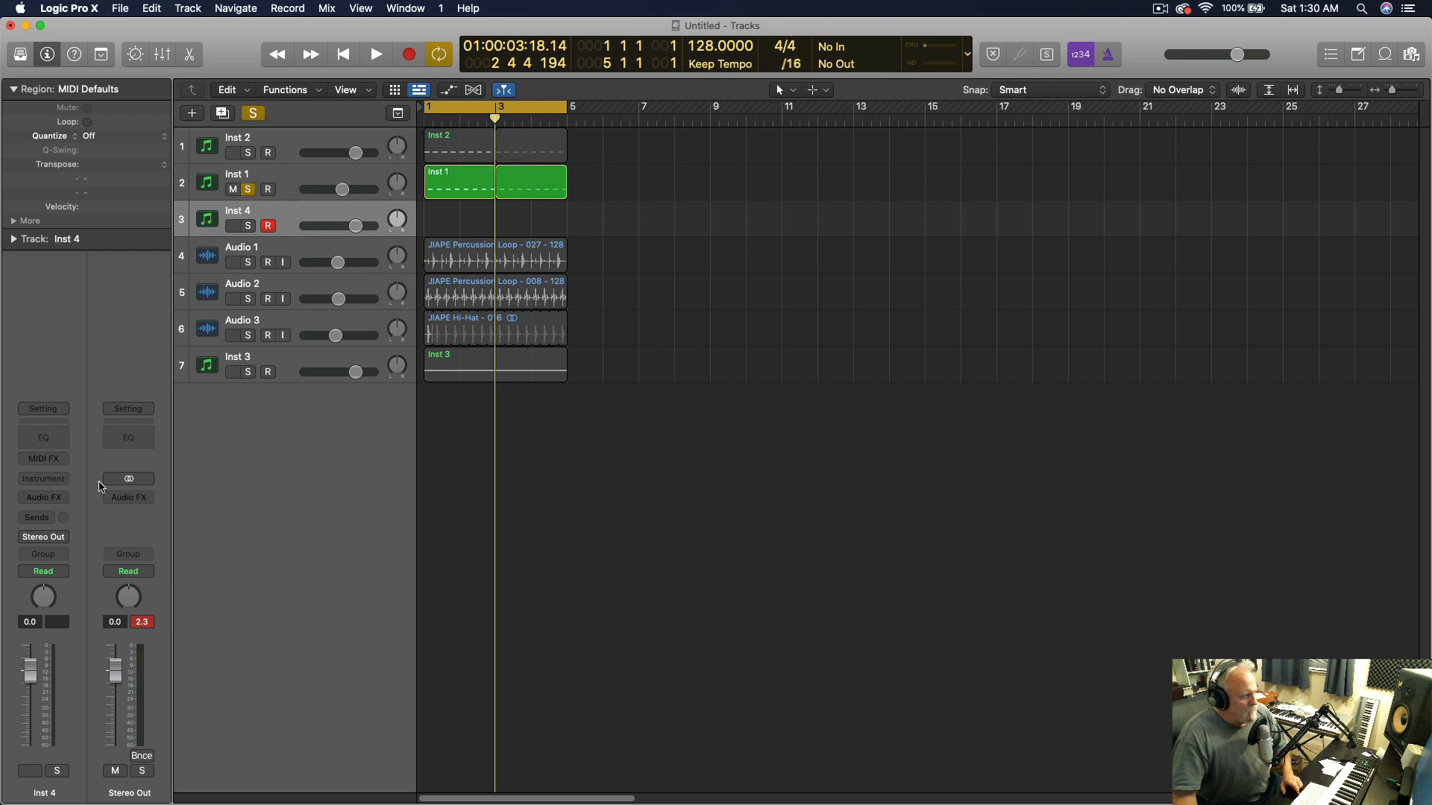
{"action": "left_click", "coordinate": [248, 225]}
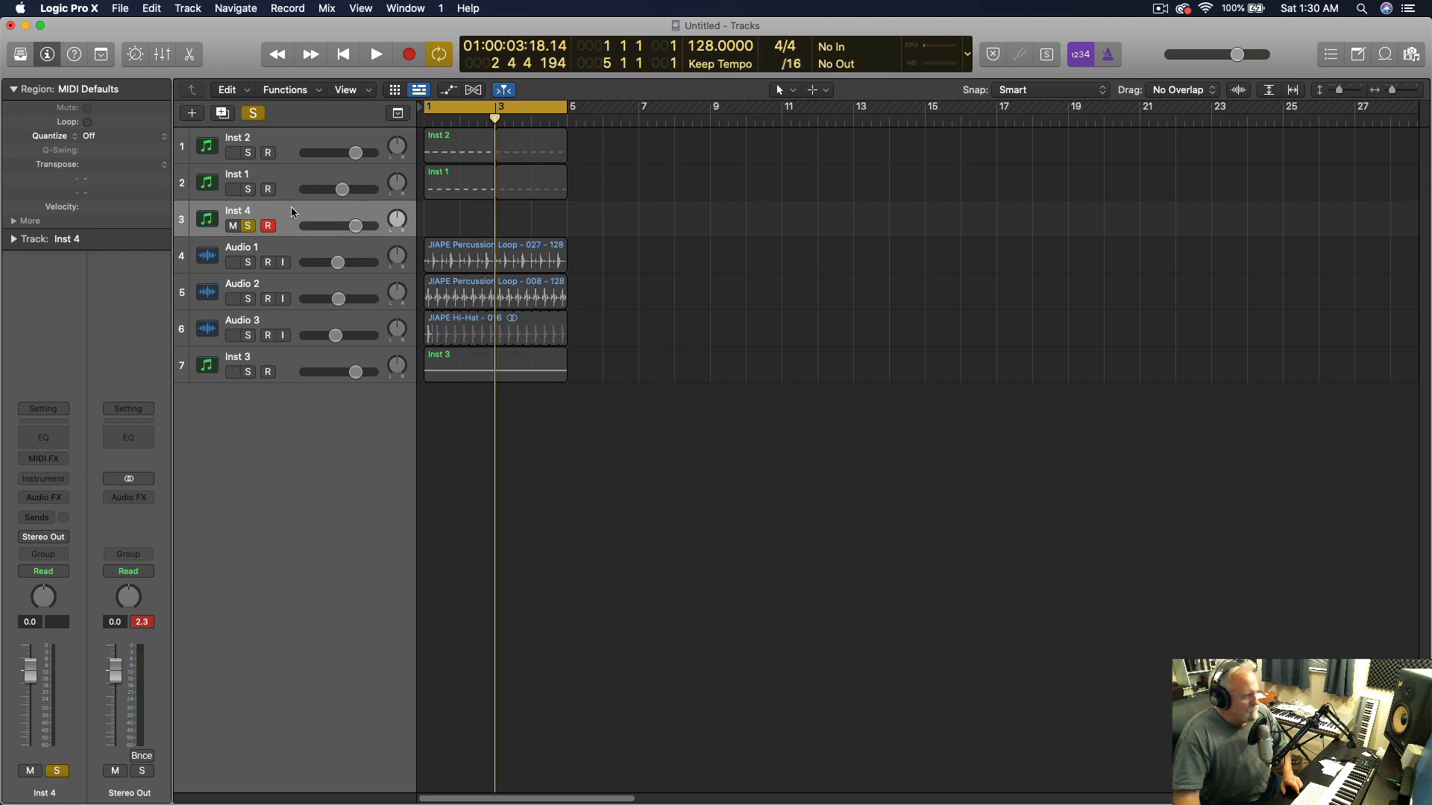
Load the Synapse DUNE 2.6 synth in stereo as the instrument on Inst 4
{"action": "left_click", "coordinate": [66, 480]}
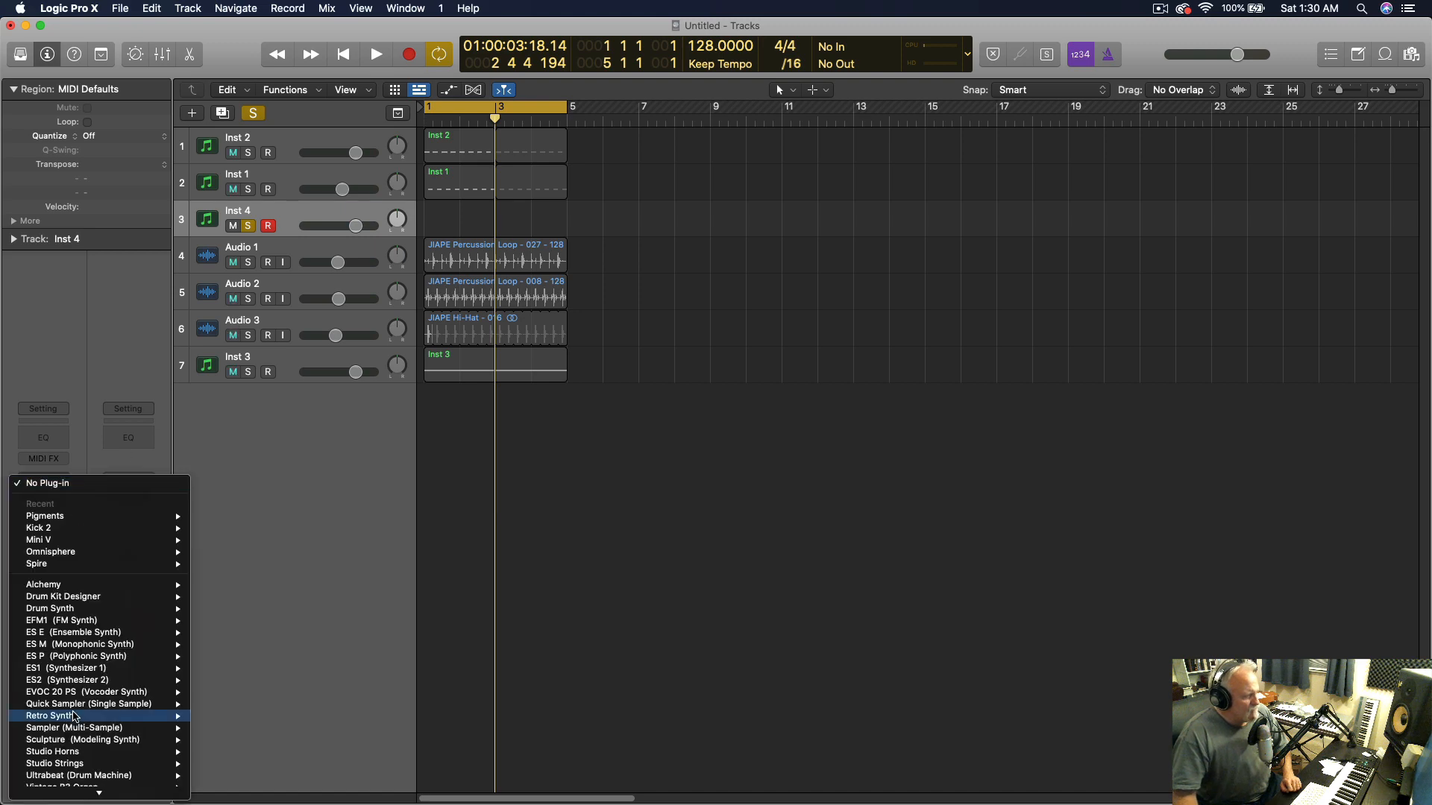
{"action": "mouse_move", "coordinate": [72, 780]}
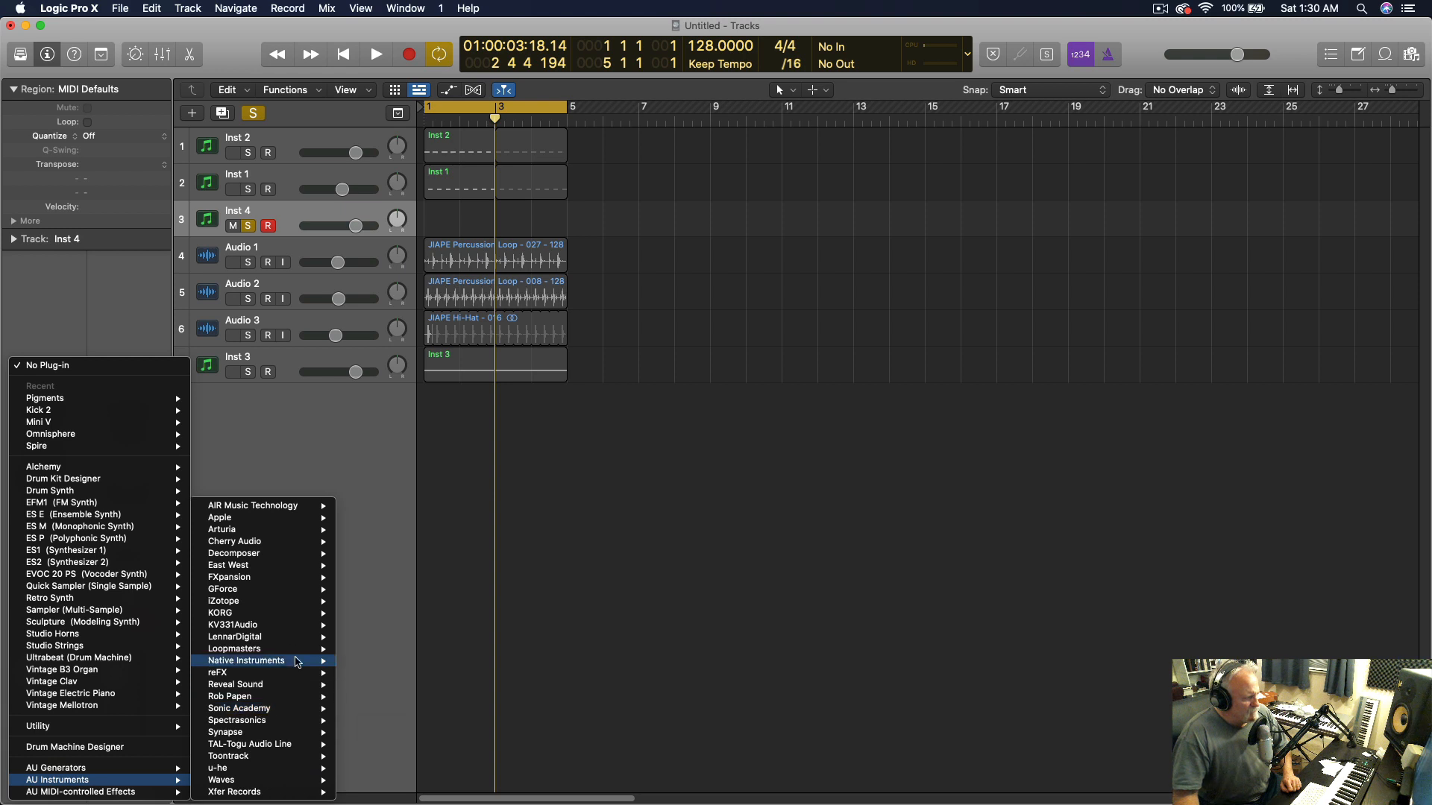
{"action": "mouse_move", "coordinate": [297, 662]}
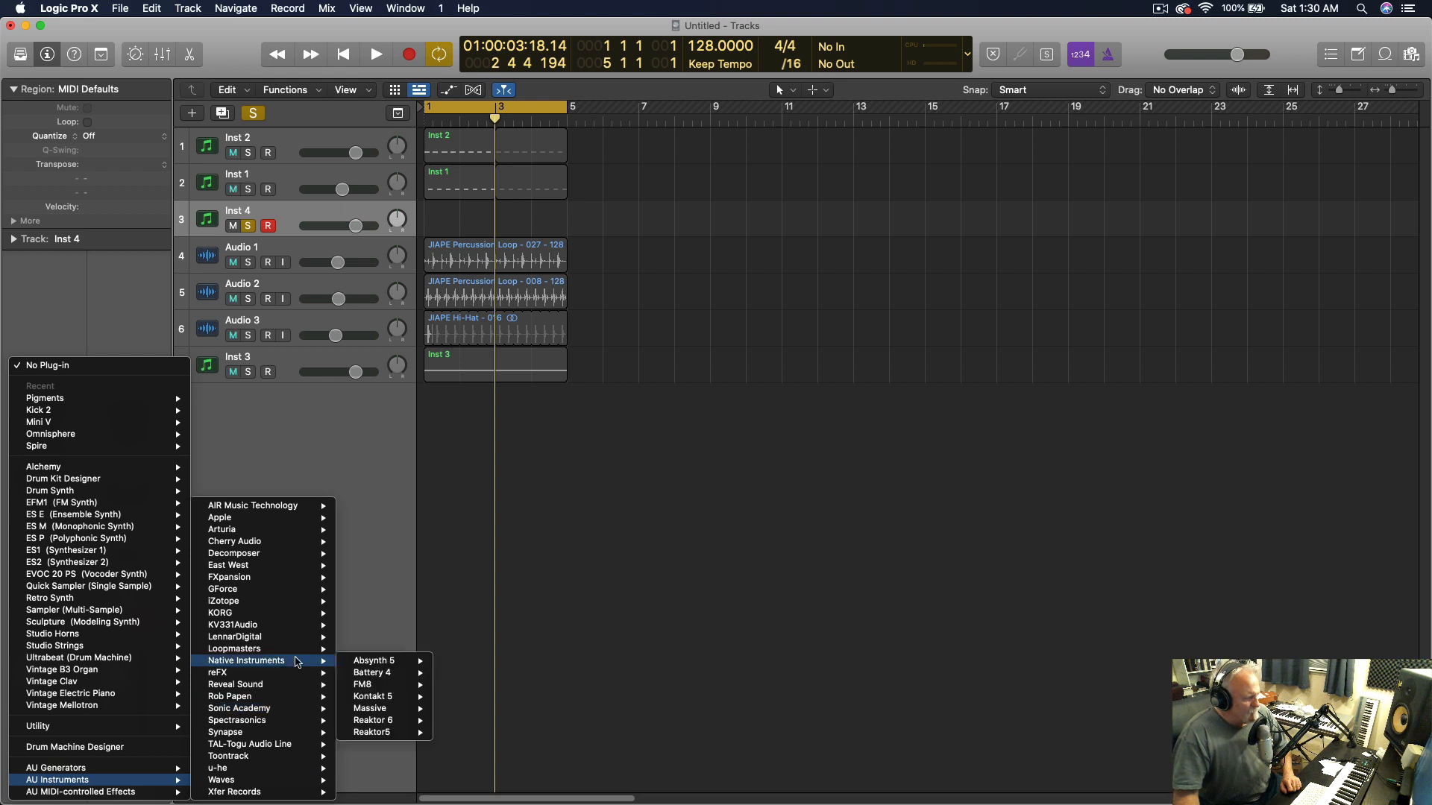
{"action": "mouse_move", "coordinate": [264, 577]}
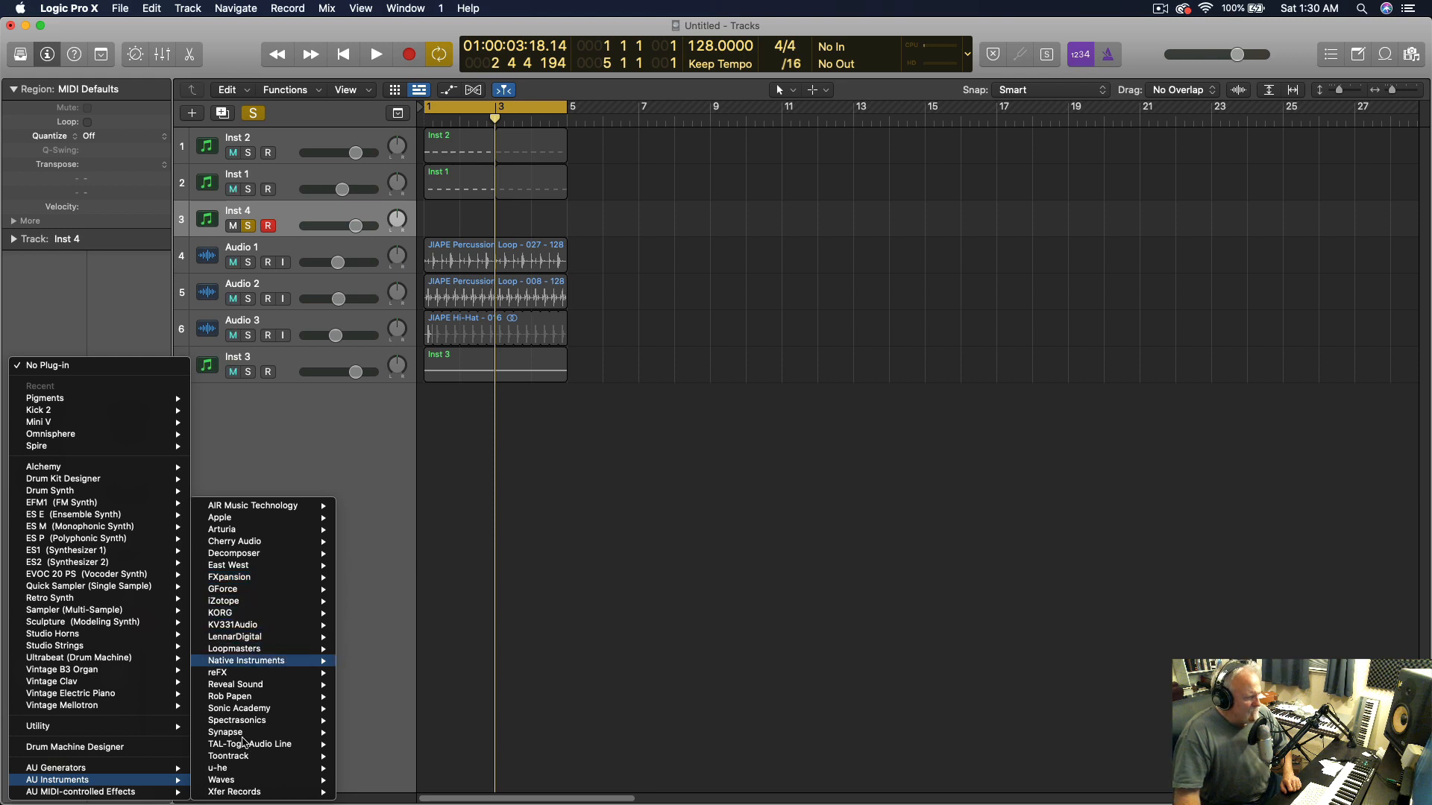
{"action": "mouse_move", "coordinate": [240, 734]}
{"action": "mouse_move", "coordinate": [389, 731]}
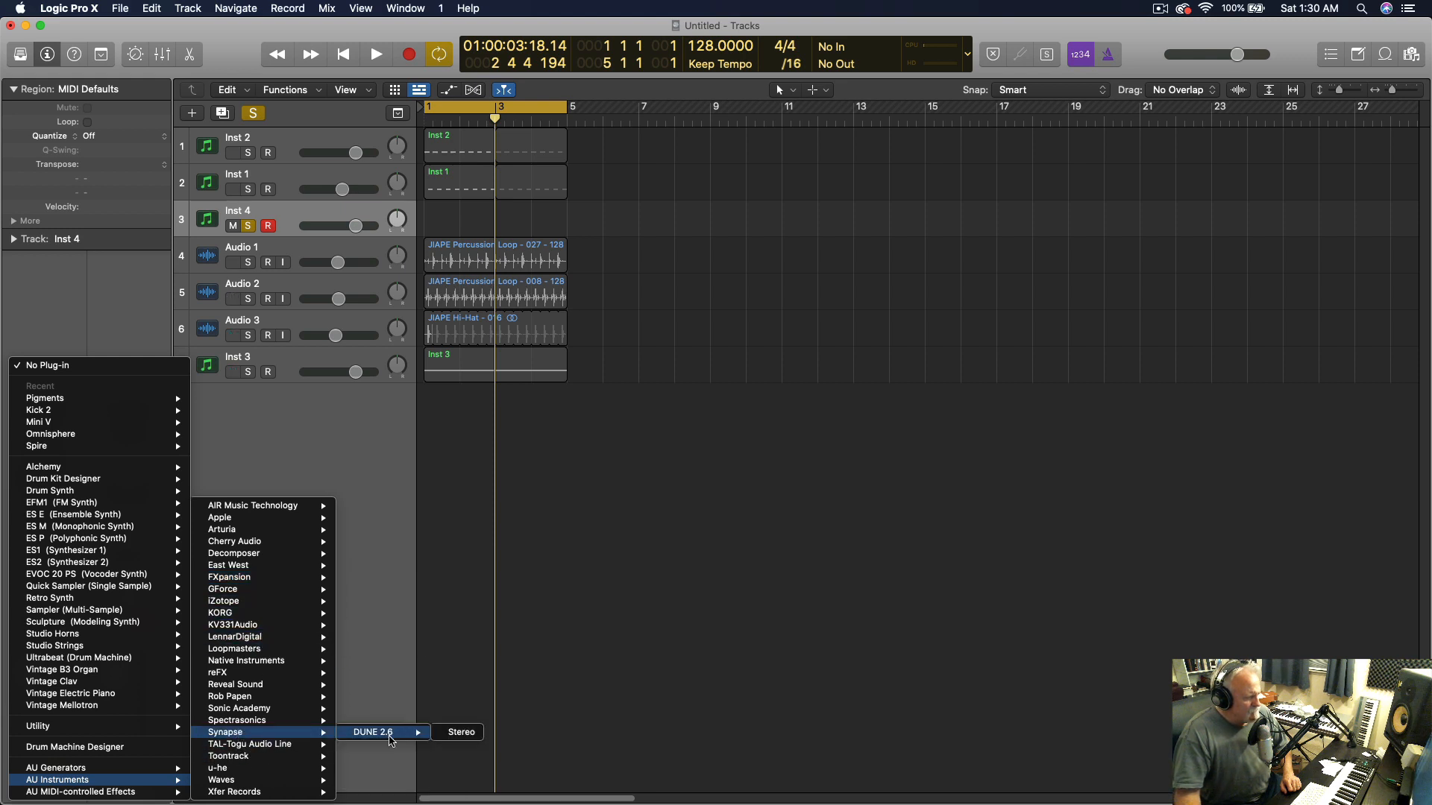
{"action": "left_click", "coordinate": [461, 733]}
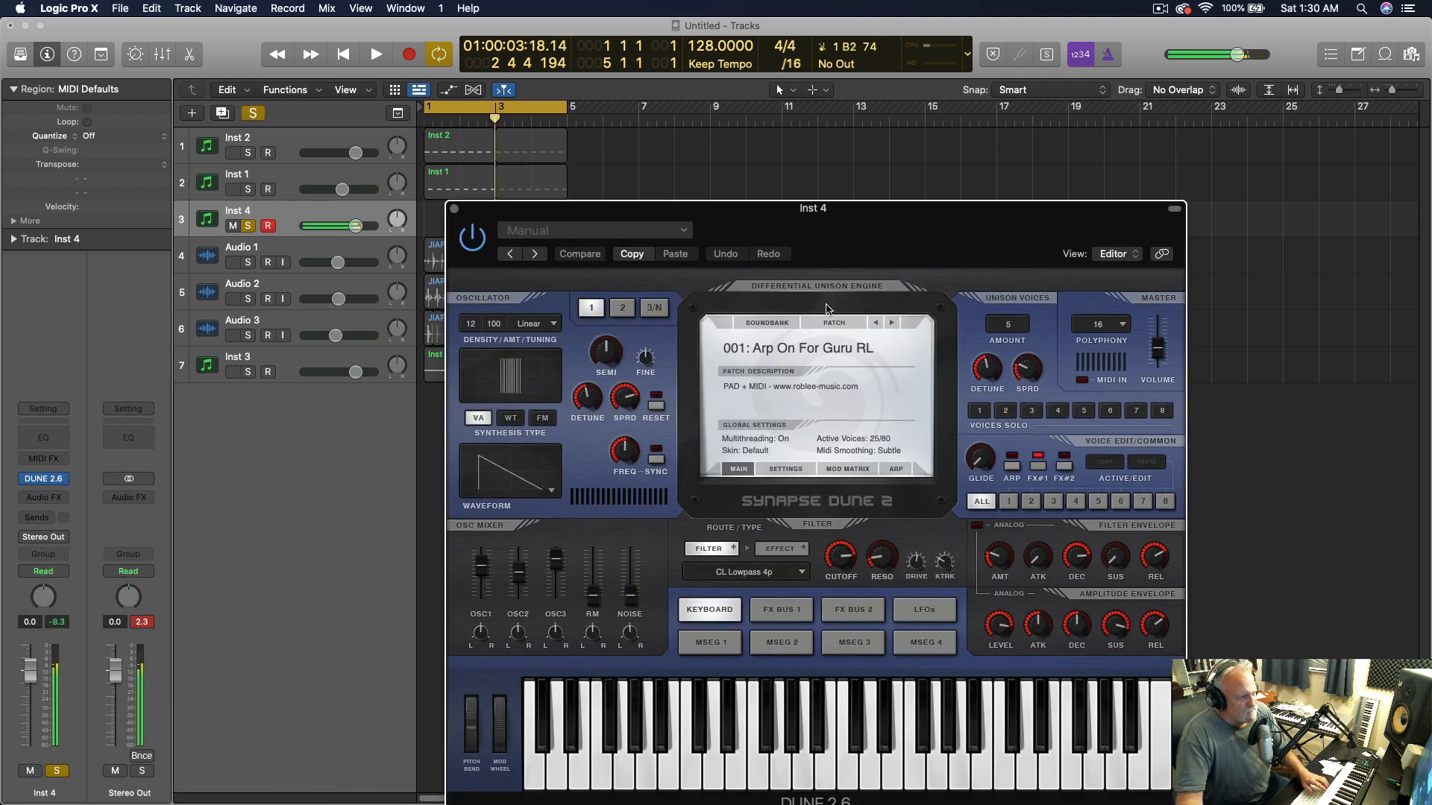
Switch DUNE to the factory Bass soundbank and audition its patches up to 006: Comped MK
{"action": "left_click", "coordinate": [774, 325]}
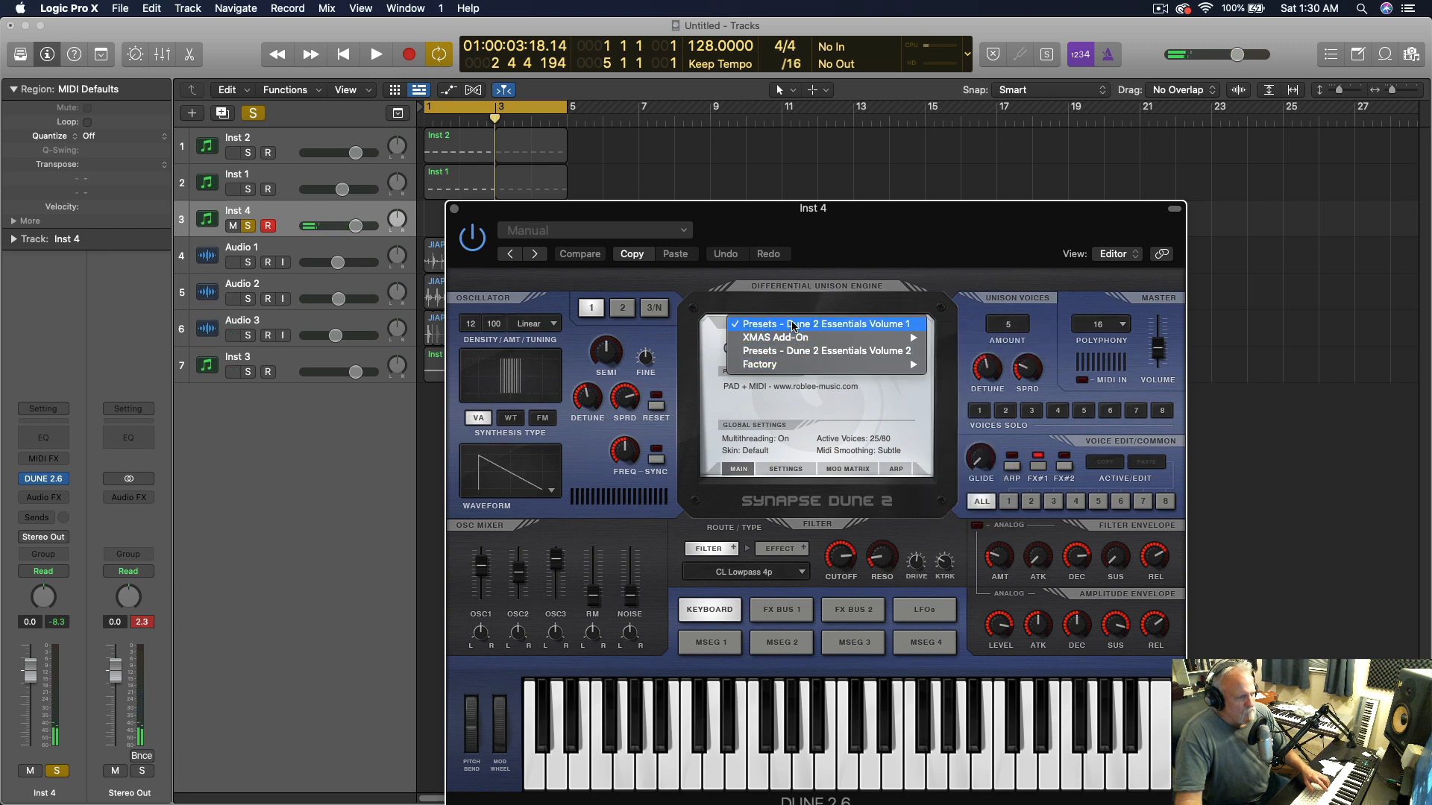
{"action": "mouse_move", "coordinate": [769, 366]}
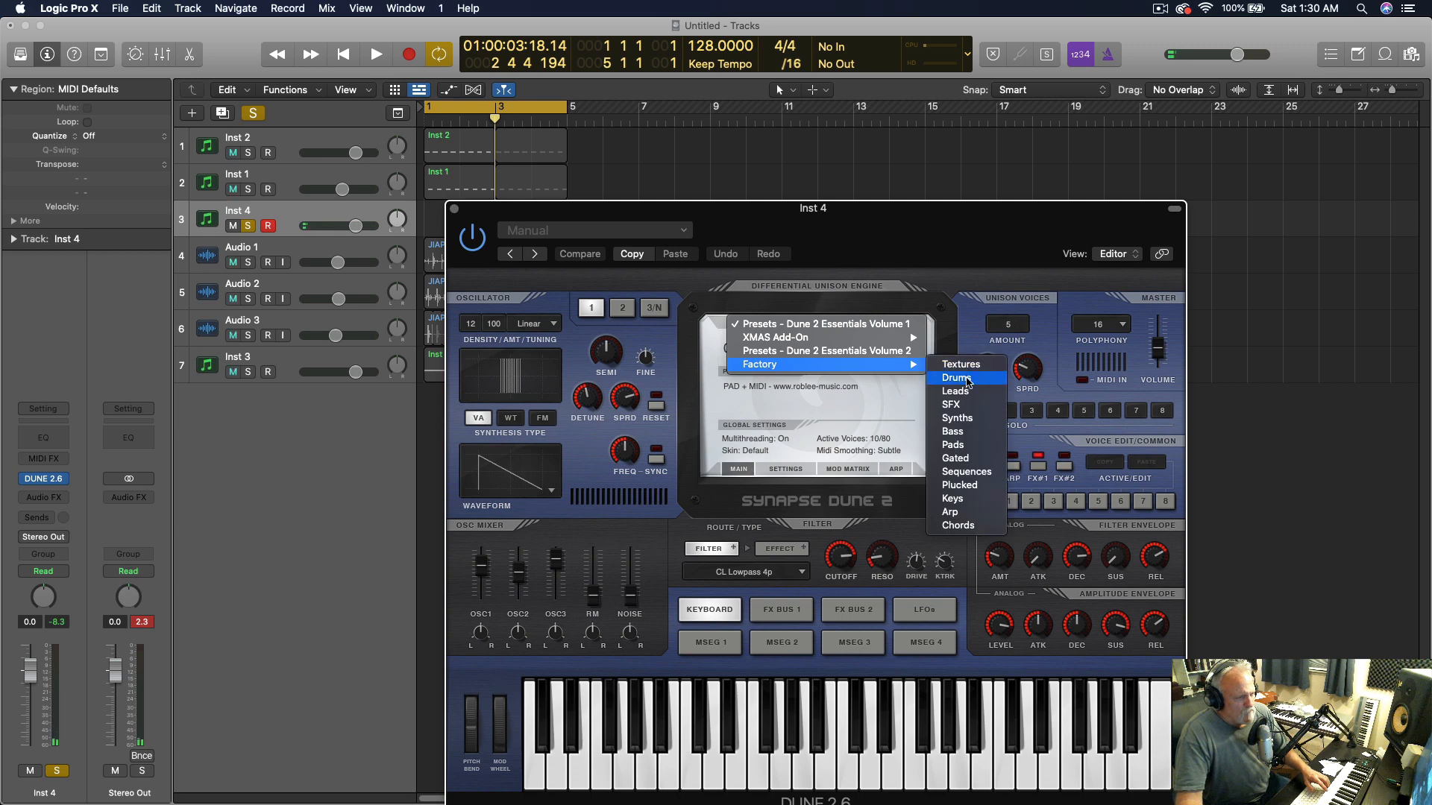
{"action": "left_click", "coordinate": [952, 431]}
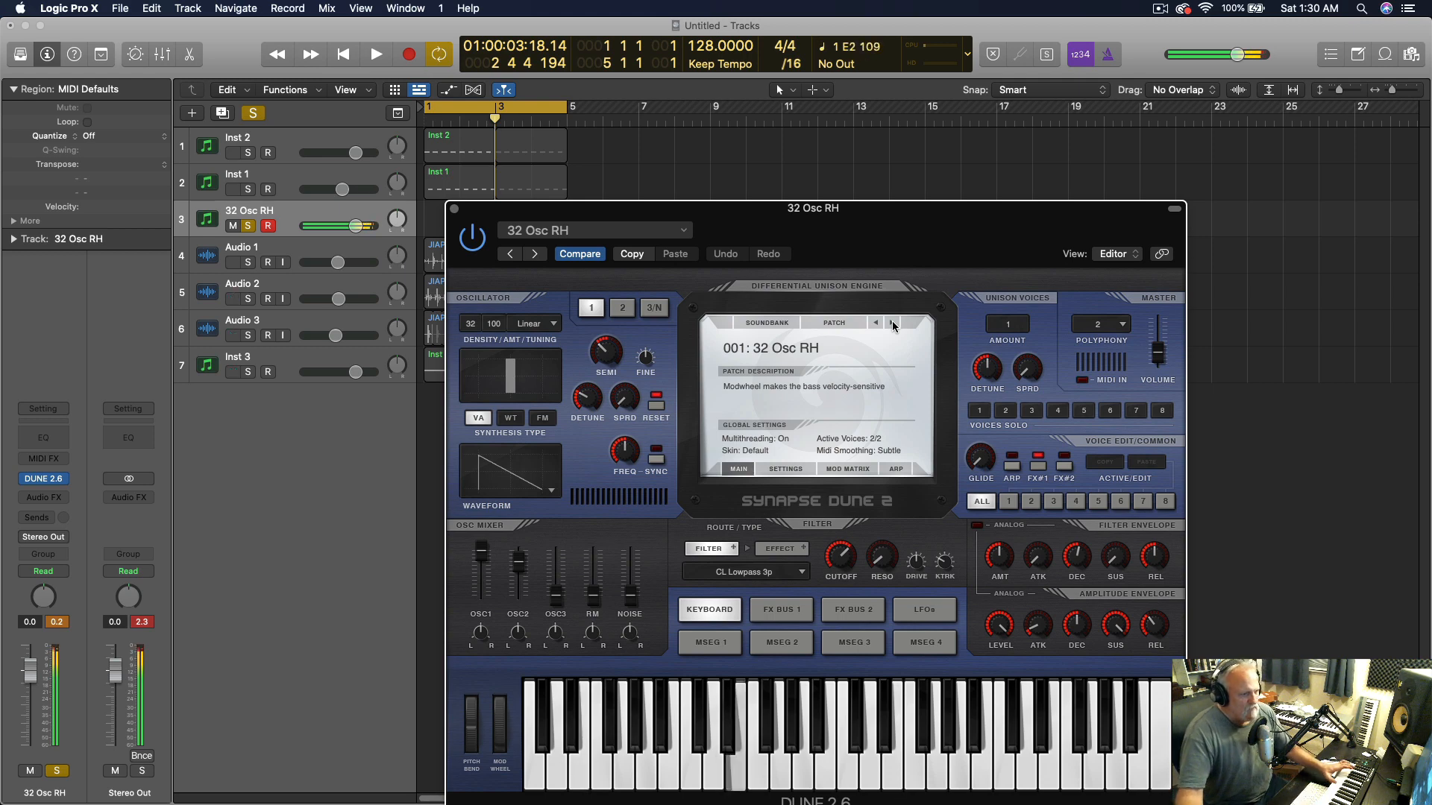
{"action": "left_click", "coordinate": [892, 324]}
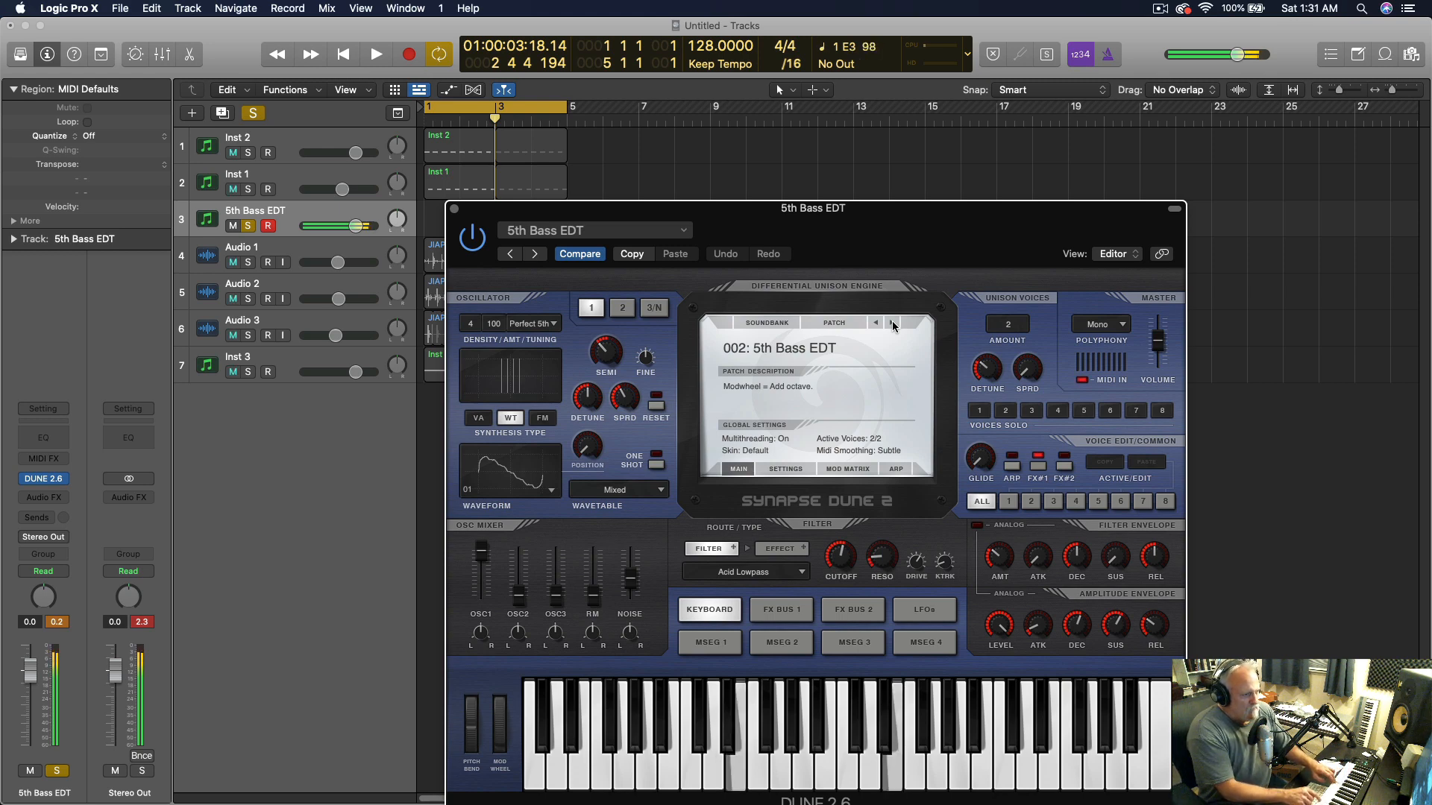
{"action": "left_click", "coordinate": [892, 323]}
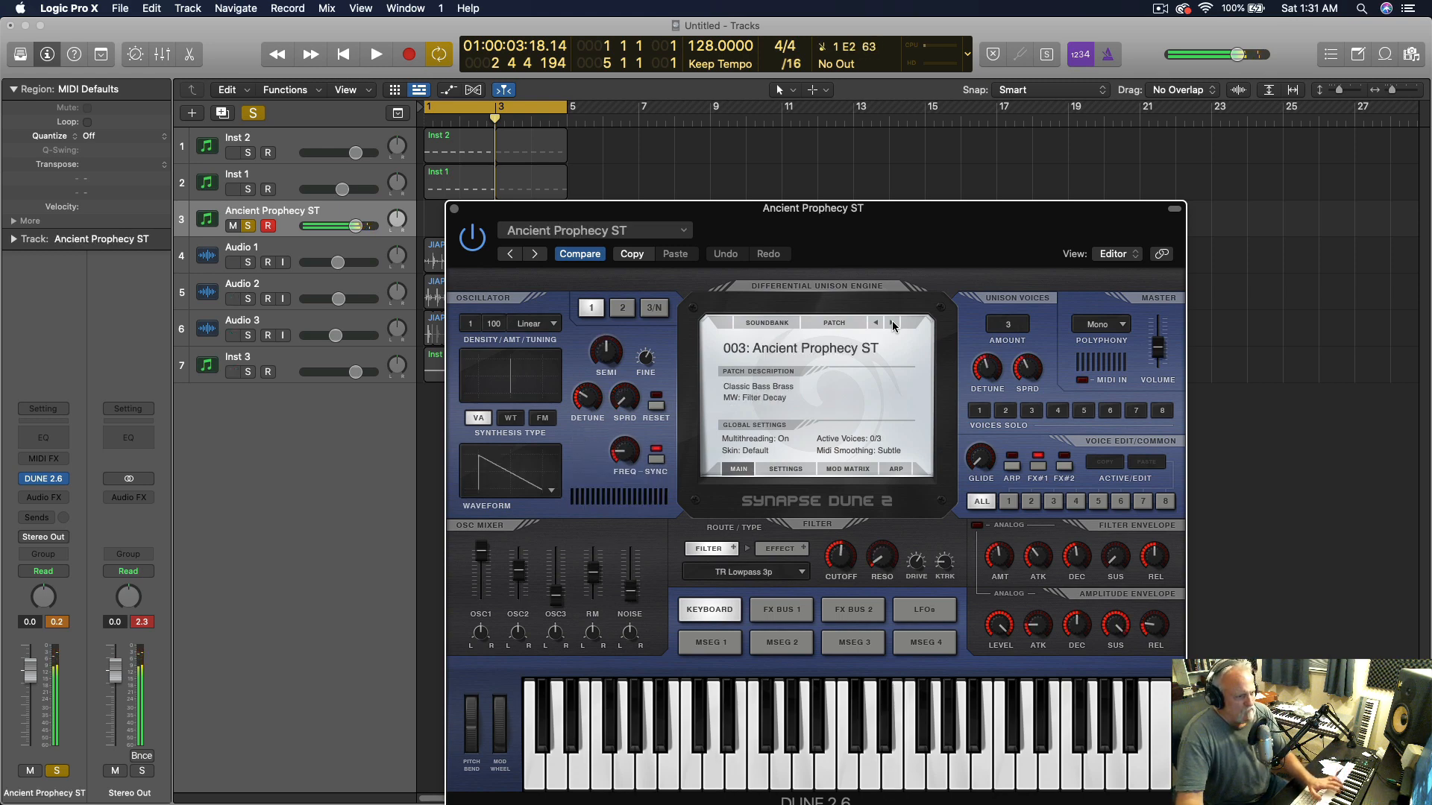
{"action": "left_click", "coordinate": [893, 324]}
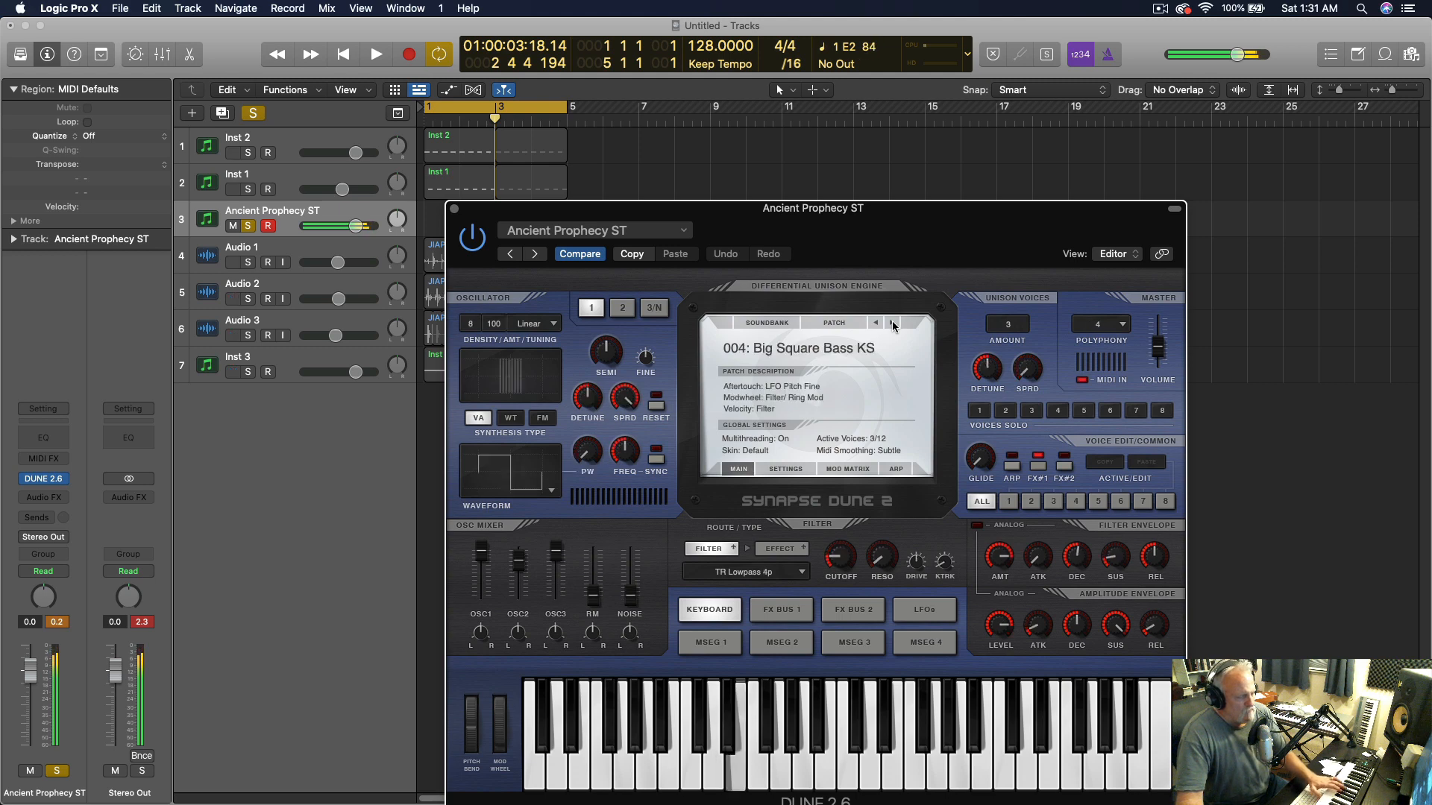
{"action": "left_click", "coordinate": [893, 323]}
{"action": "left_click", "coordinate": [893, 323]}
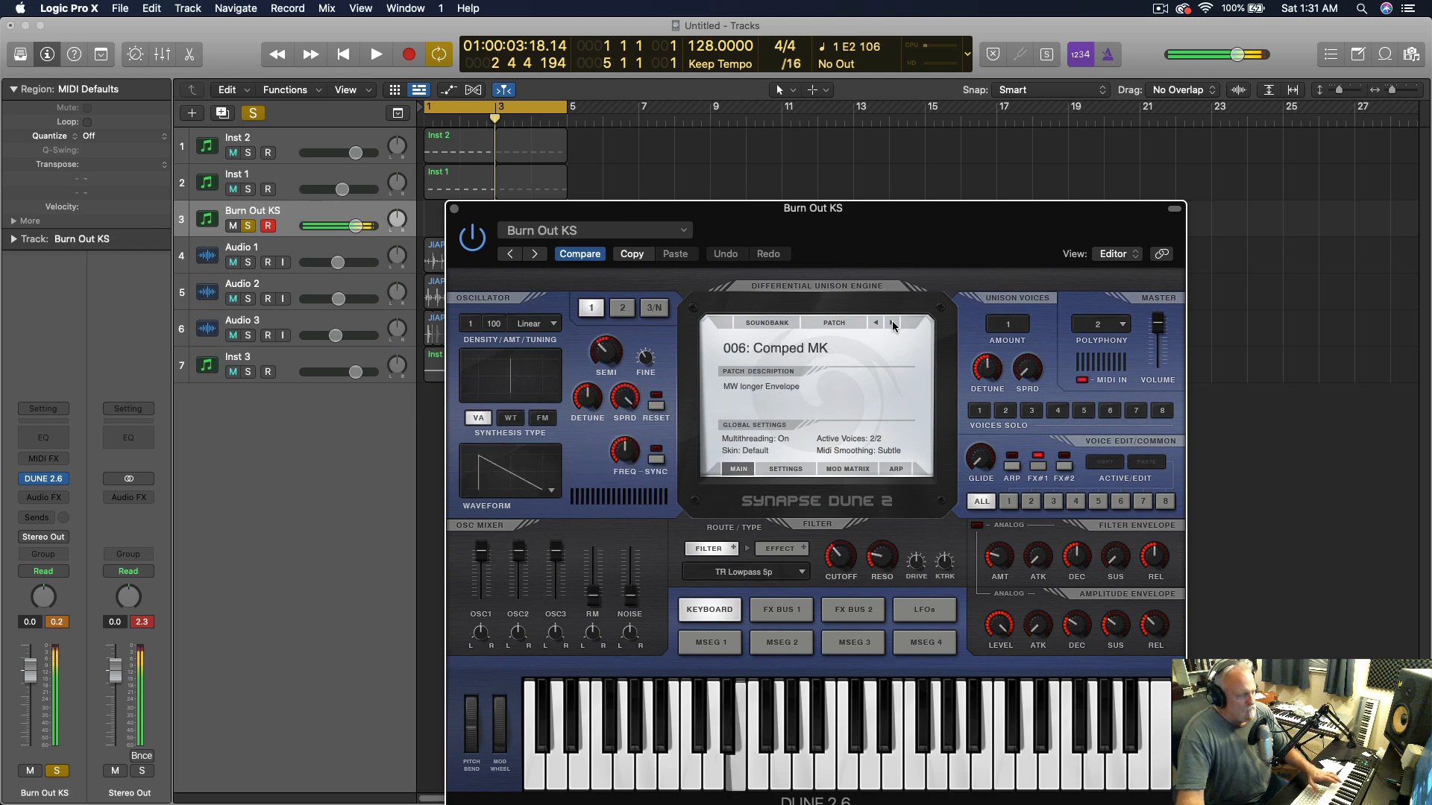
Lower the DUNE track's fader to -0.5 dB and audition further bass patches up to 011: Digi Picks MK
{"action": "left_click", "coordinate": [30, 679]}
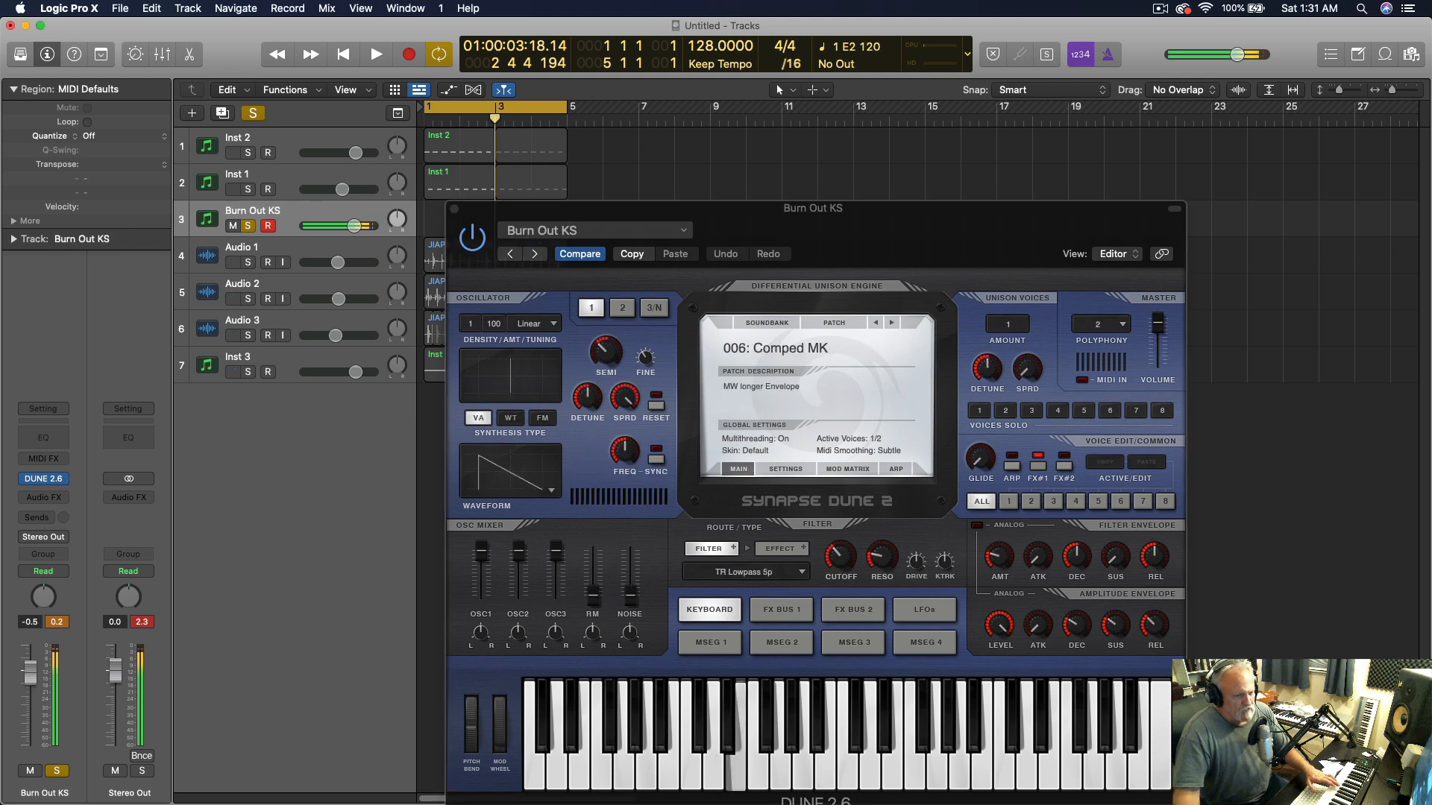
{"action": "left_click_drag", "start_coordinate": [1163, 326], "coordinate": [1163, 339]}
{"action": "left_click", "coordinate": [893, 323]}
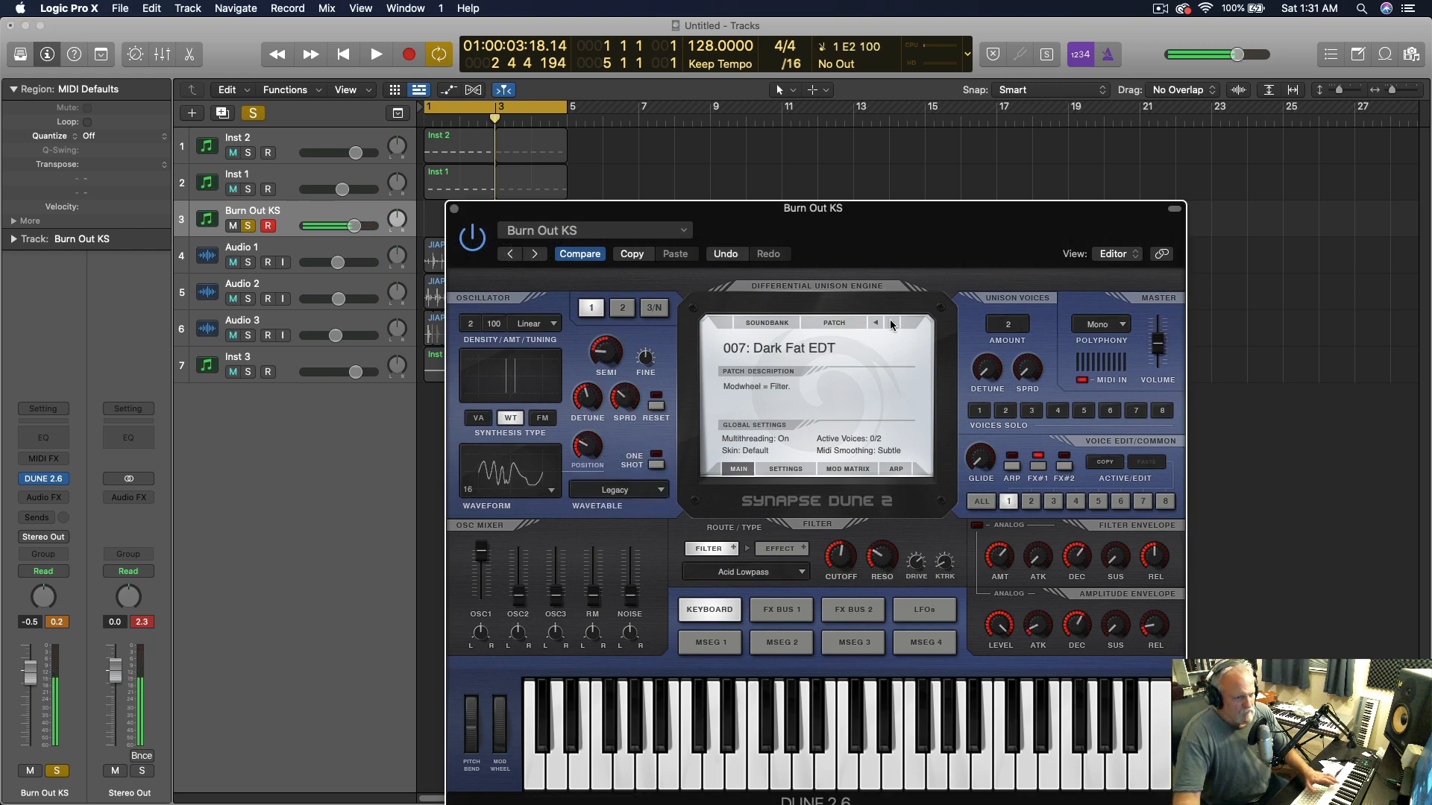
{"action": "left_click", "coordinate": [893, 324]}
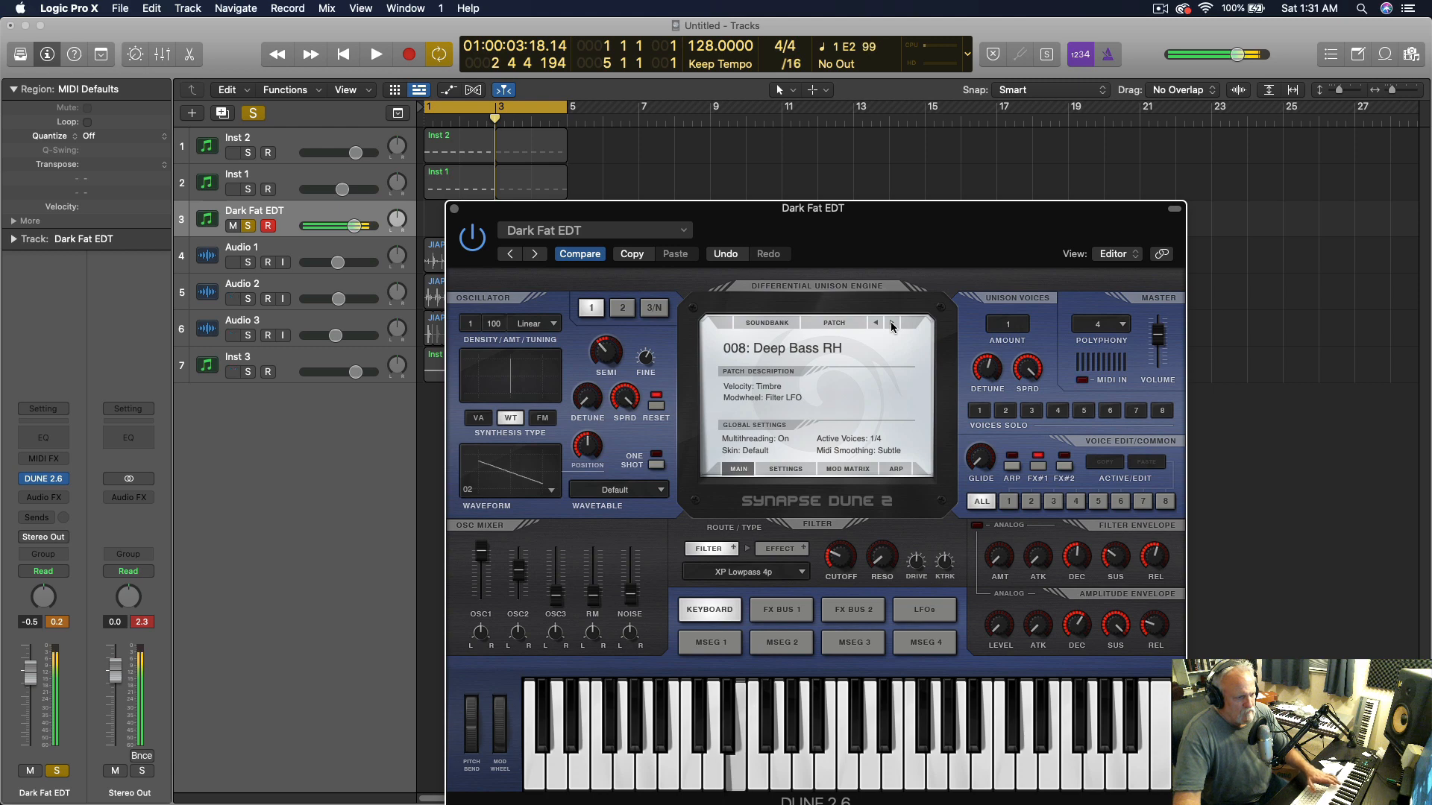
{"action": "left_click", "coordinate": [893, 324]}
{"action": "left_click", "coordinate": [893, 324]}
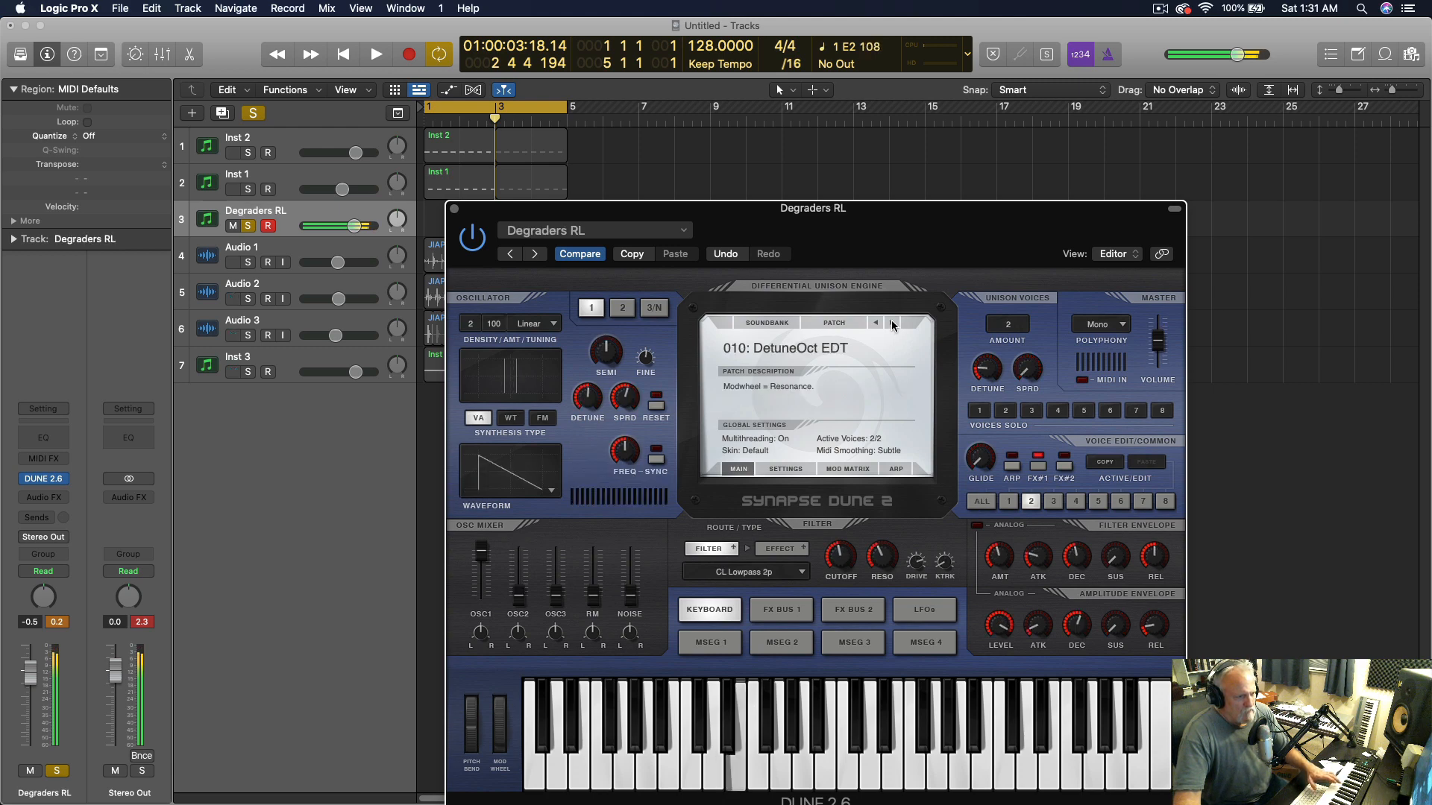
{"action": "left_click", "coordinate": [892, 324]}
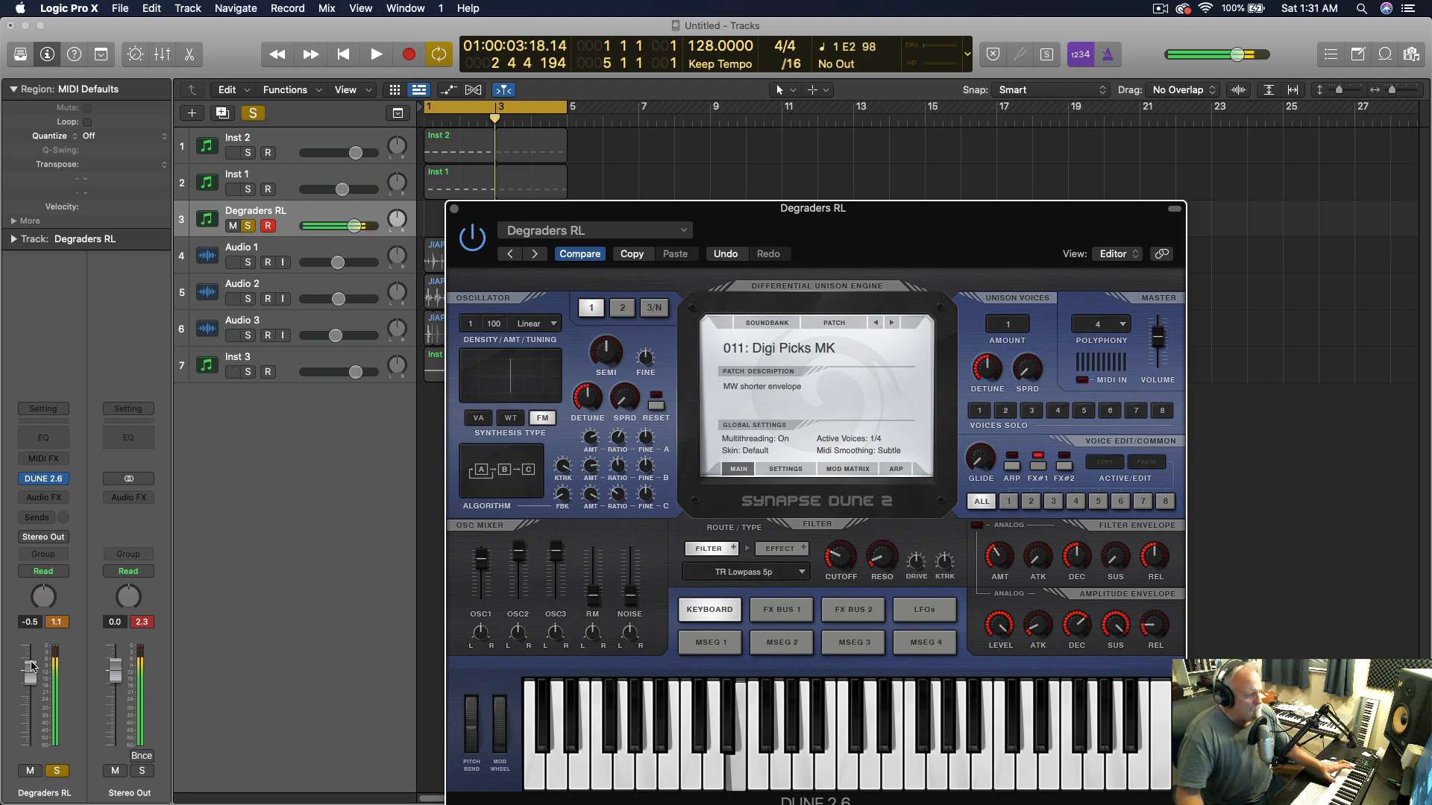
Lower the DUNE track's volume to -5.3 dB and add a Channel EQ with an 18 dB/Oct low cut at 197 Hz
{"action": "left_click_drag", "start_coordinate": [28, 667], "coordinate": [30, 692]}
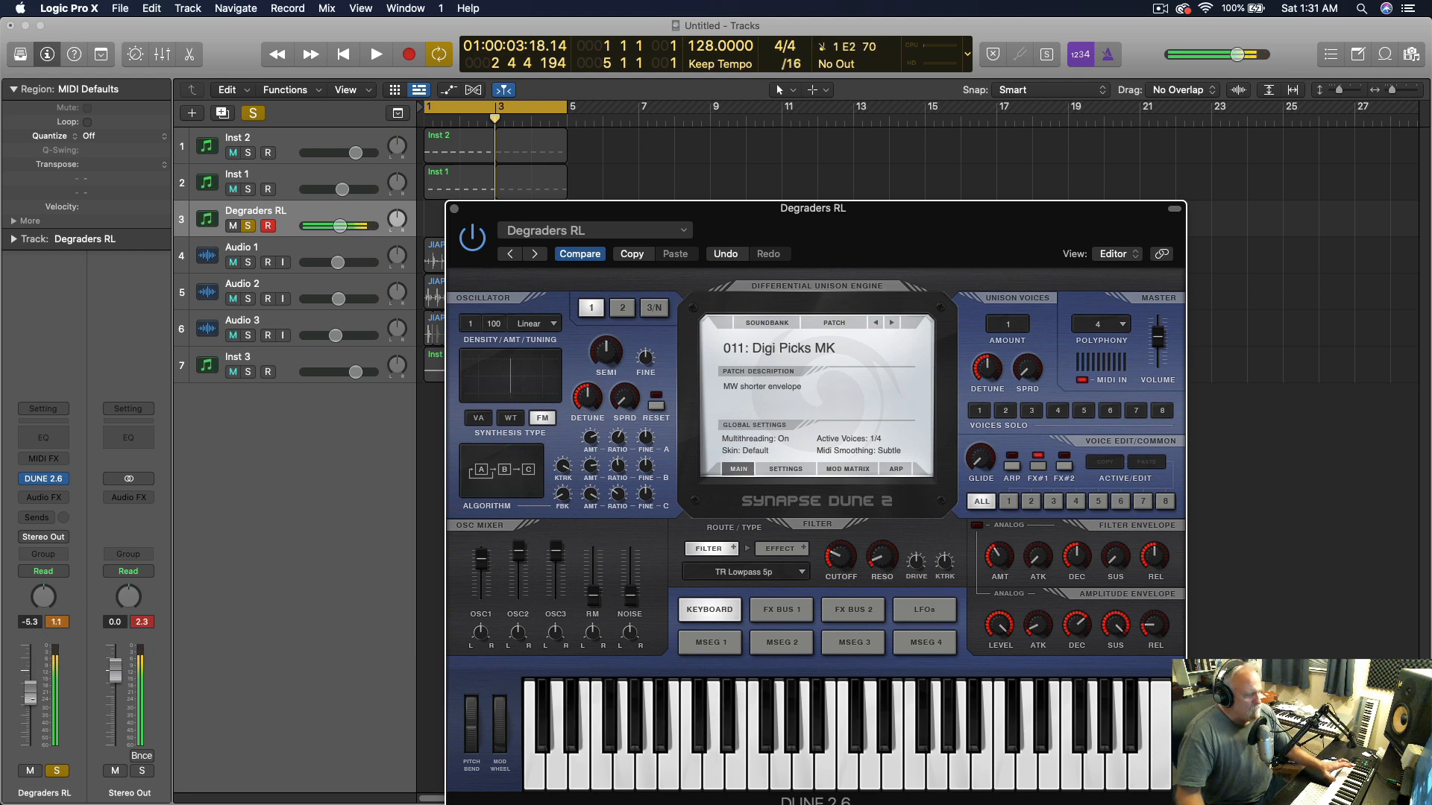
{"action": "left_click", "coordinate": [46, 439]}
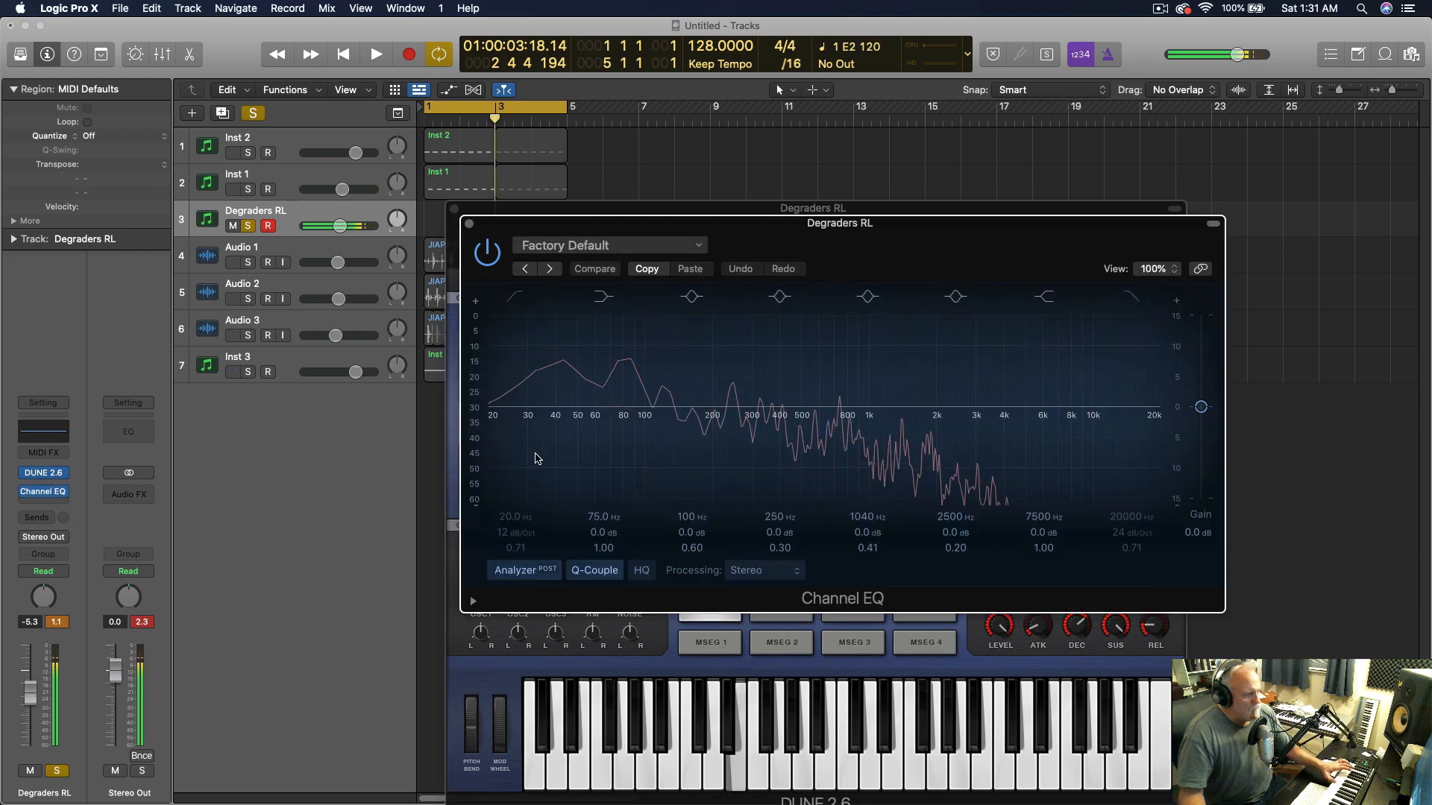
{"action": "left_click", "coordinate": [514, 297]}
{"action": "left_click_drag", "start_coordinate": [503, 529], "coordinate": [511, 446]}
Add Dada Life's Sausage Fattener in stereo after the Channel EQ, raise its Fatness slightly, and close the open plug-in windows
{"action": "left_click", "coordinate": [72, 505]}
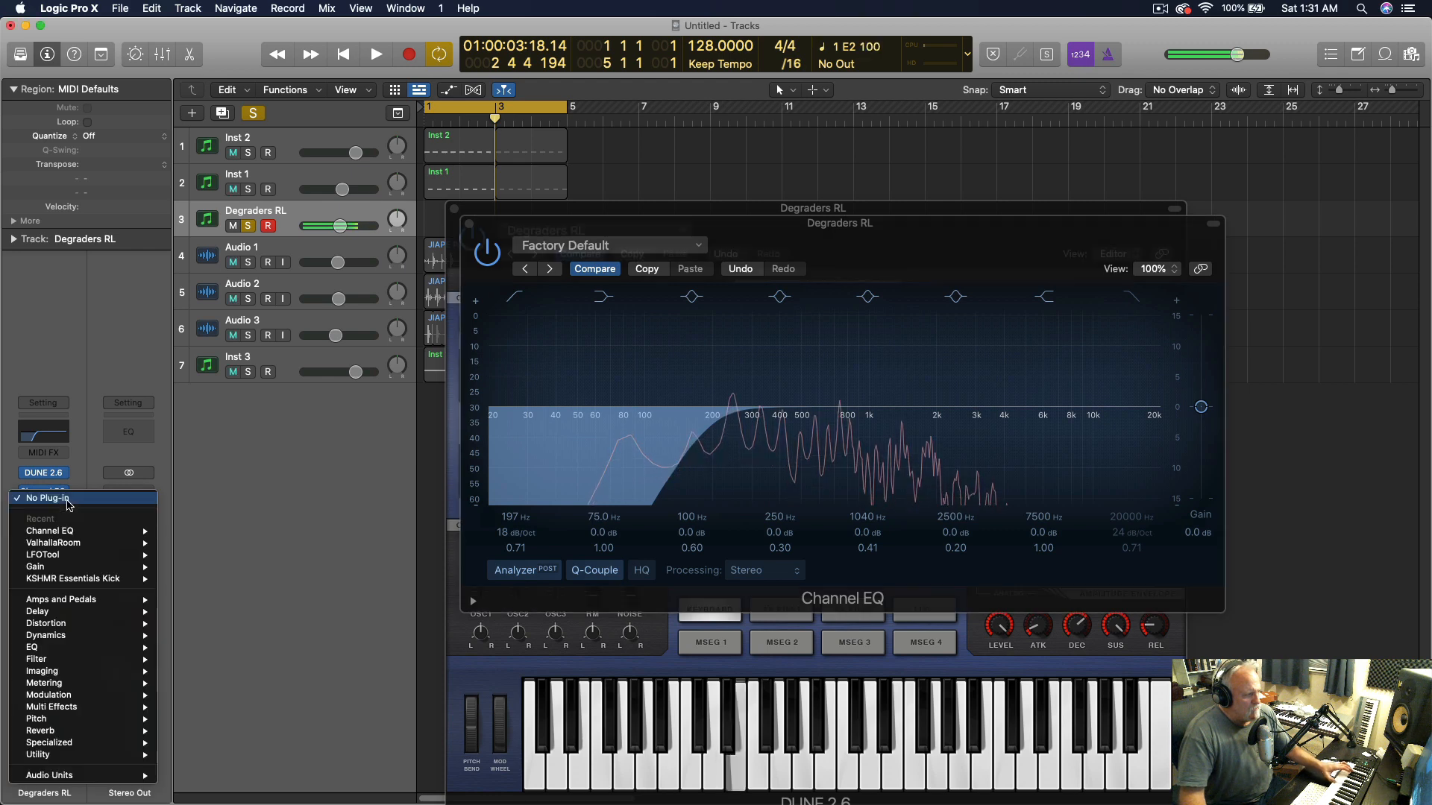
{"action": "mouse_move", "coordinate": [57, 747]}
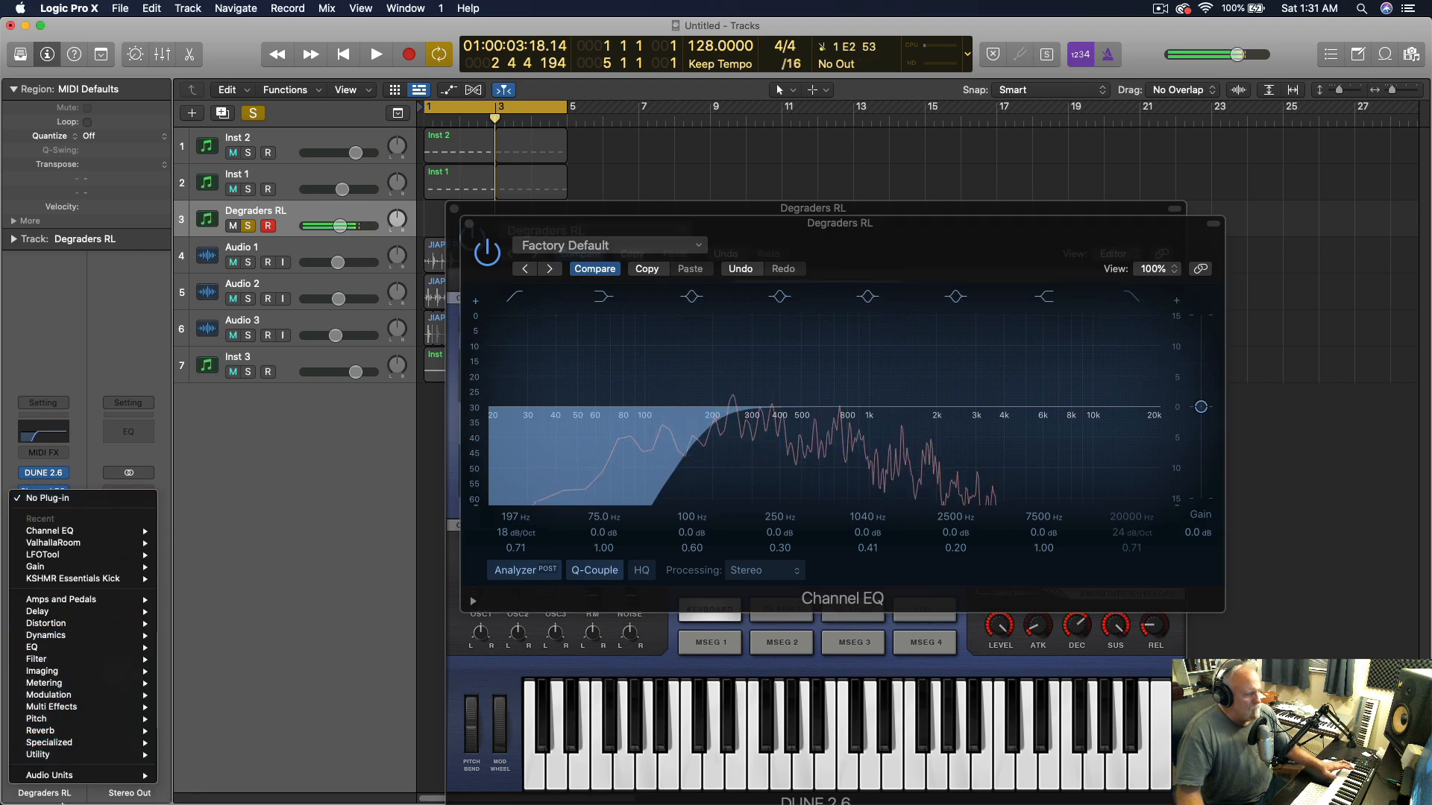
{"action": "mouse_move", "coordinate": [97, 776]}
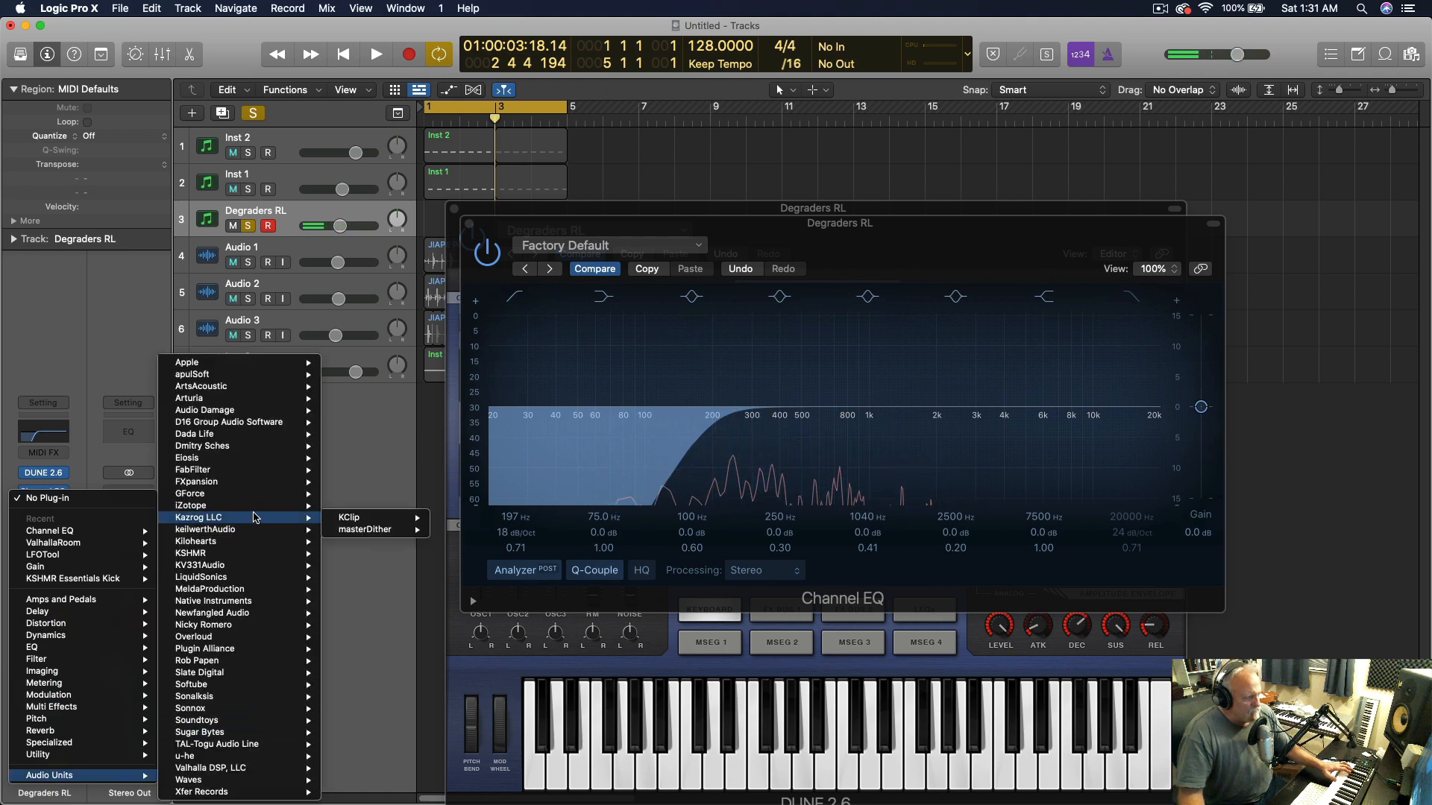
{"action": "mouse_move", "coordinate": [254, 515]}
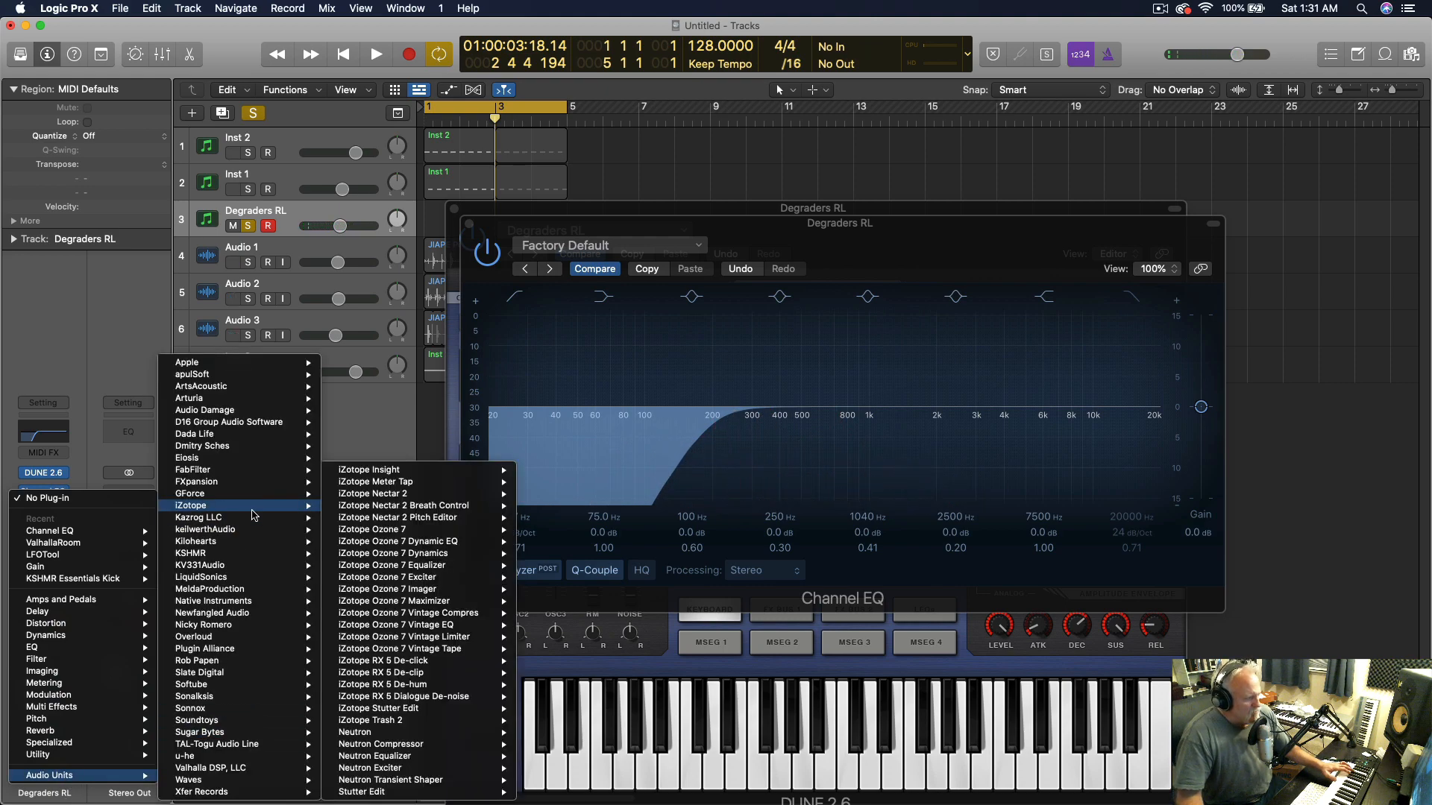
{"action": "mouse_move", "coordinate": [214, 436]}
{"action": "mouse_move", "coordinate": [394, 440]}
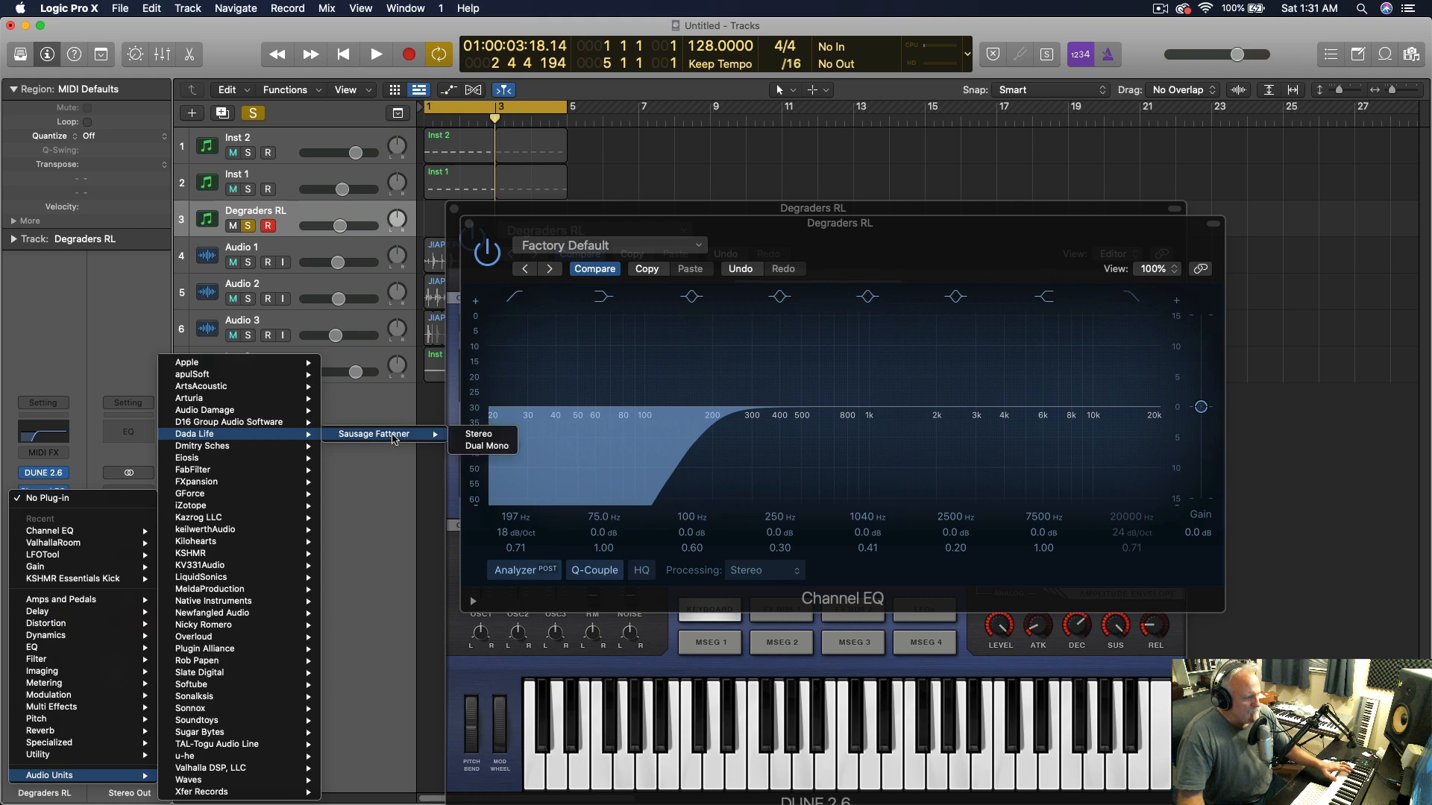
{"action": "left_click", "coordinate": [478, 434]}
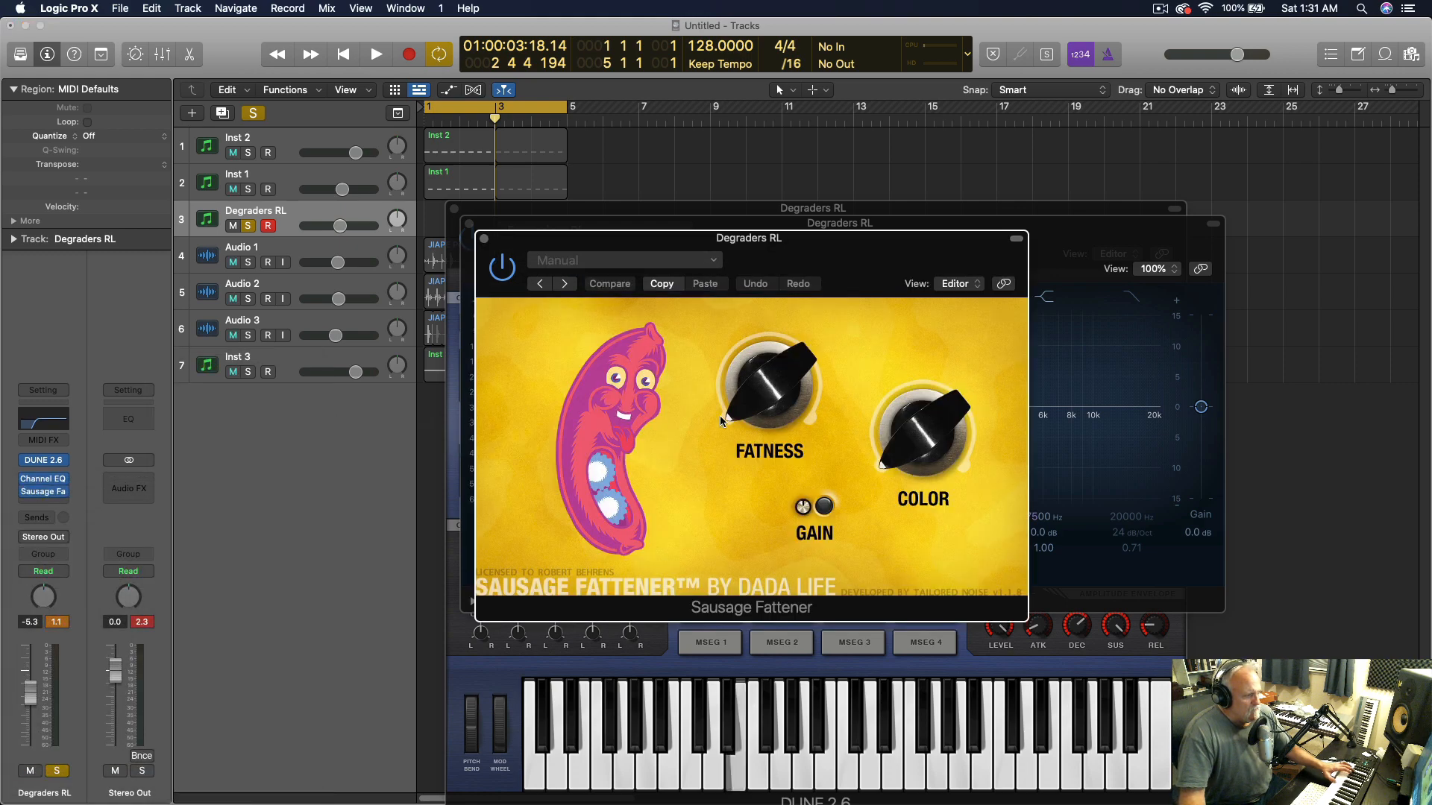
{"action": "left_click_drag", "start_coordinate": [759, 396], "coordinate": [759, 380]}
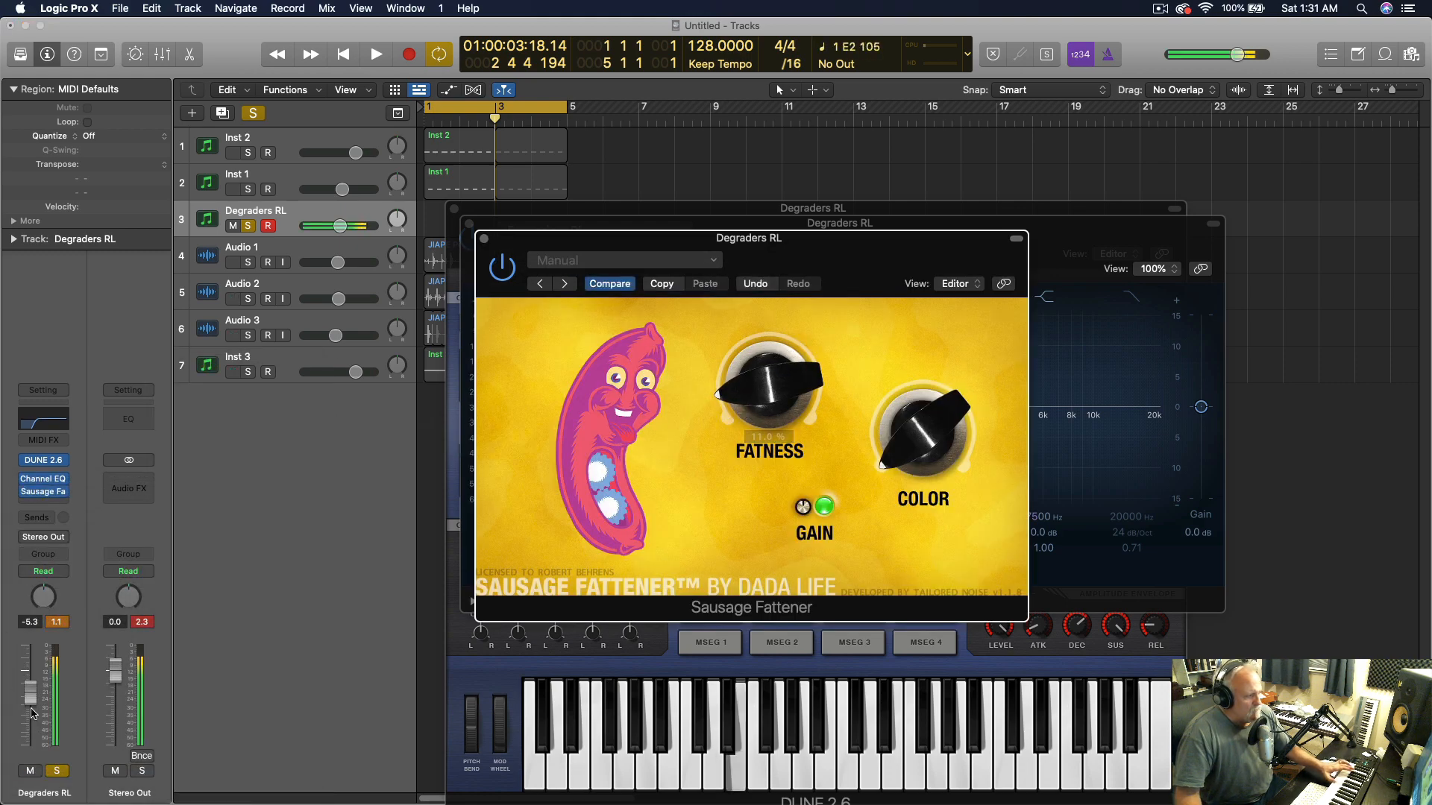
{"action": "left_click", "coordinate": [483, 239]}
{"action": "left_click", "coordinate": [468, 223]}
{"action": "left_click", "coordinate": [453, 211]}
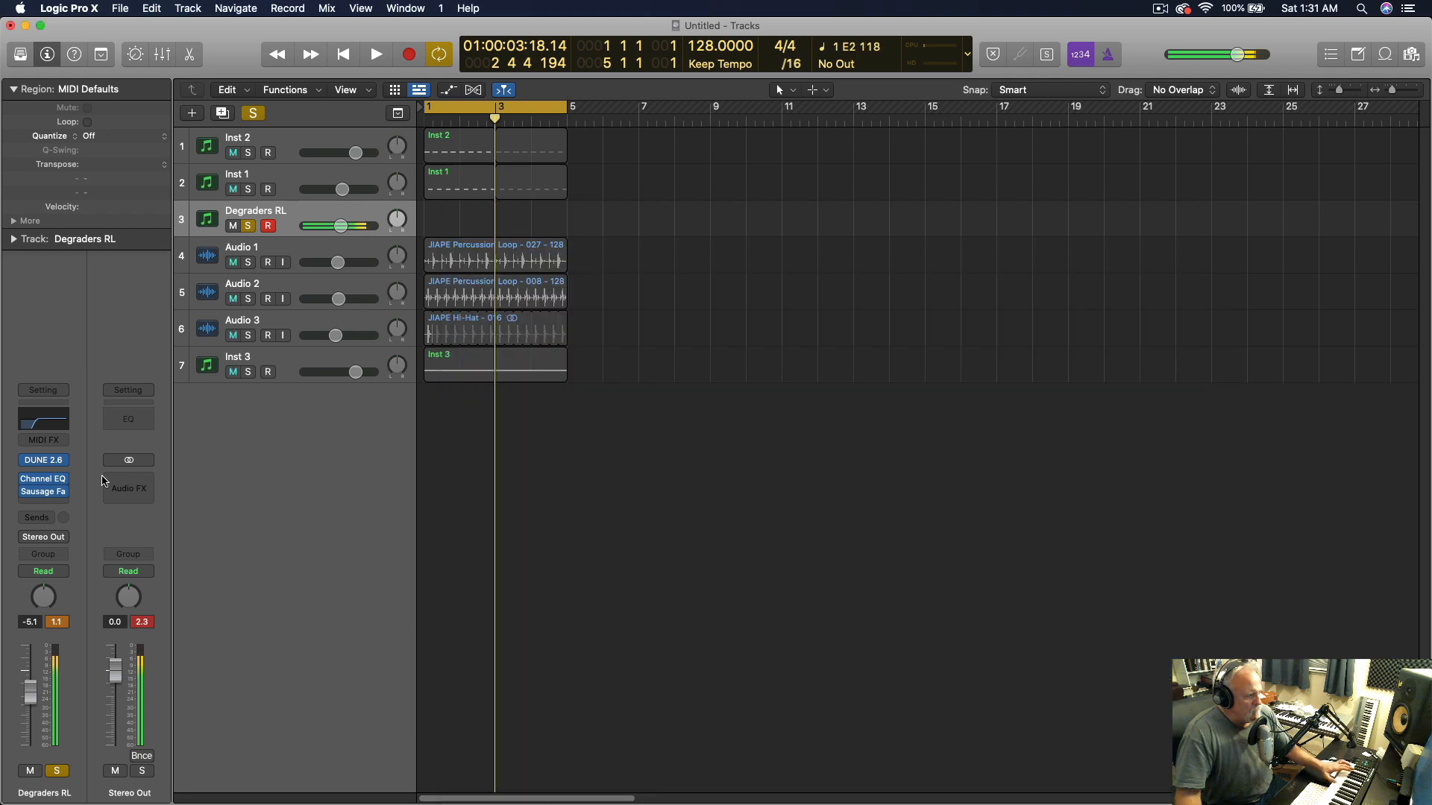
Insert a stereo Stereo Delay after Sausage Fattener with Stereo Link on, low cut 100 Hz, high cut 9400 Hz and output mix 10%
{"action": "left_click", "coordinate": [66, 510]}
{"action": "mouse_move", "coordinate": [62, 615]}
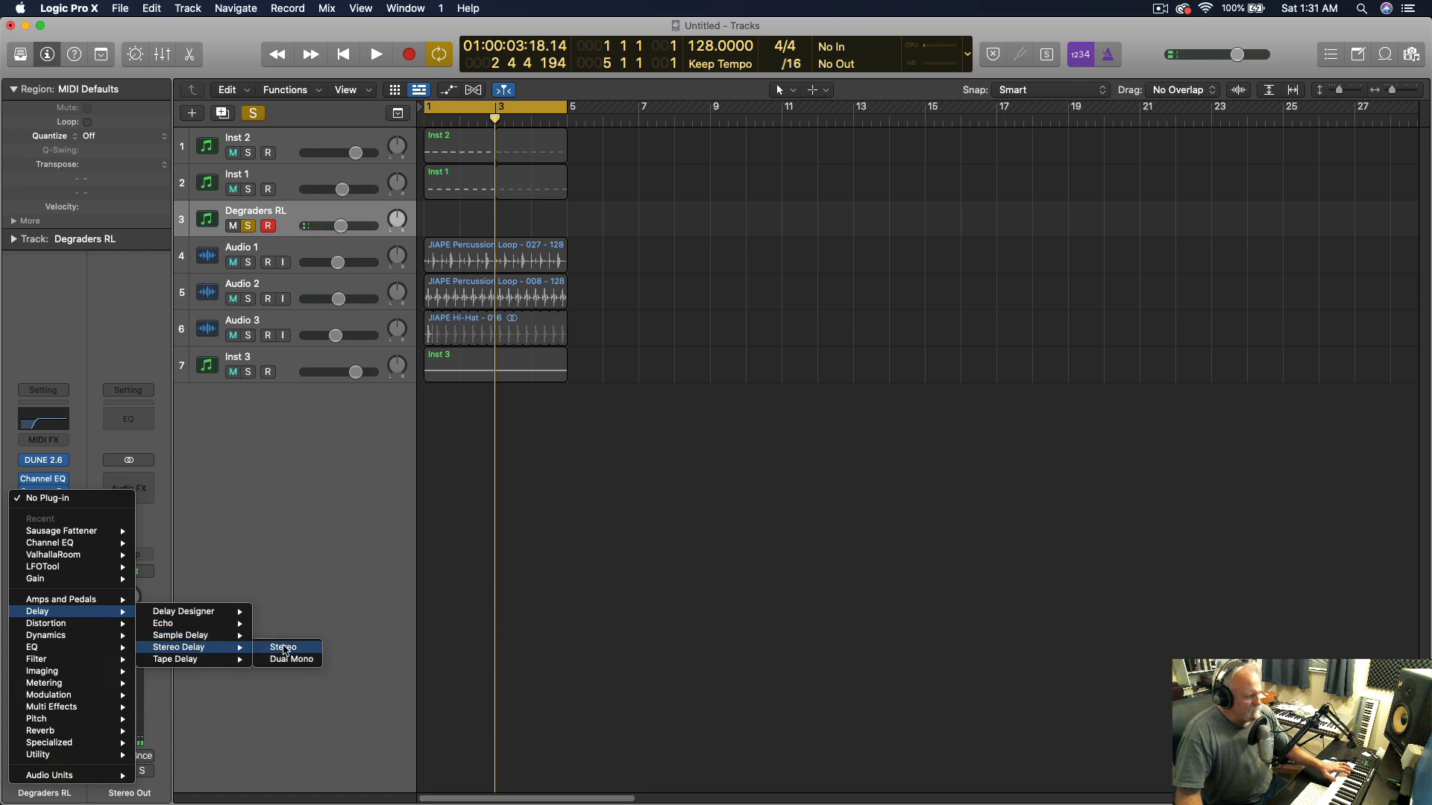
{"action": "left_click", "coordinate": [285, 648]}
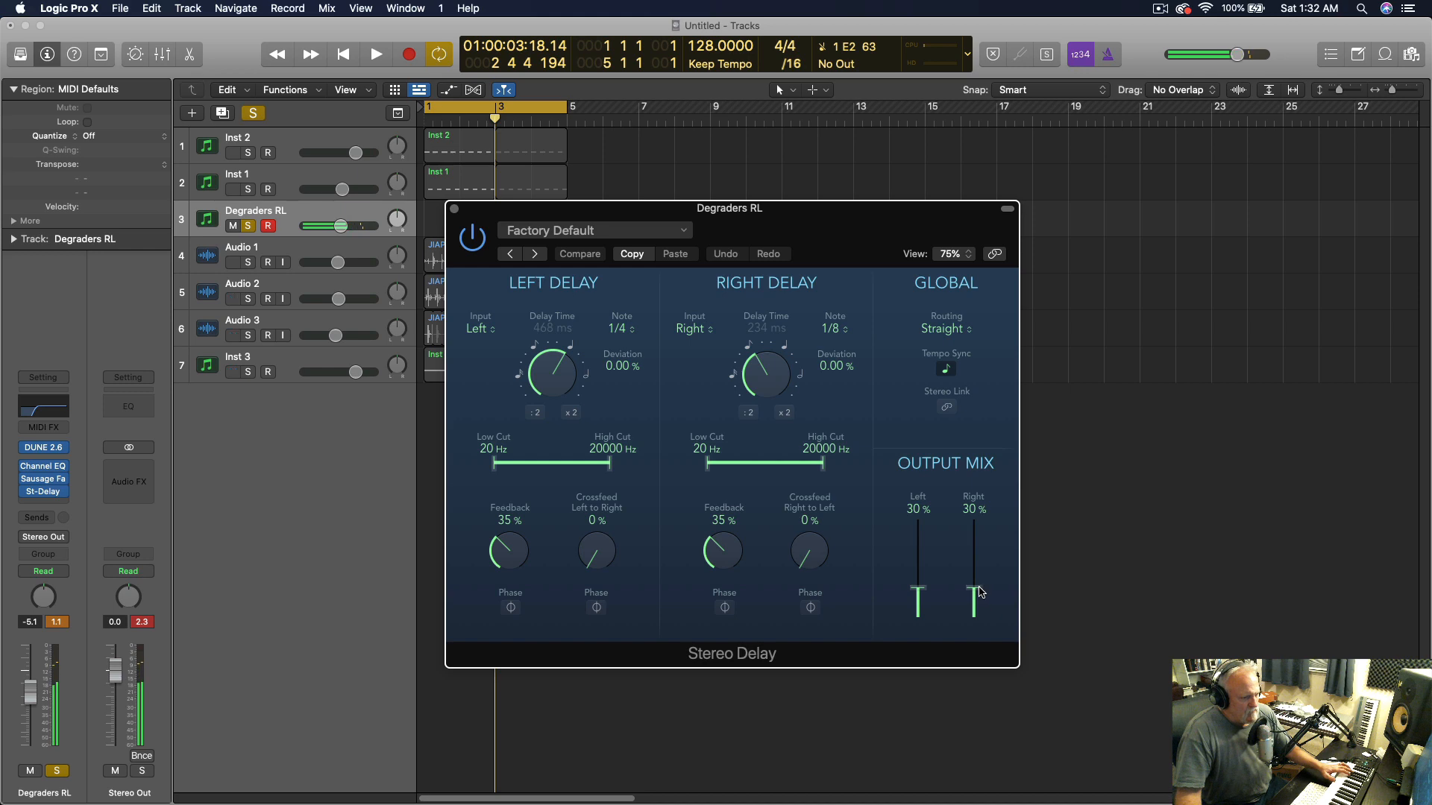
{"action": "left_click", "coordinate": [947, 408]}
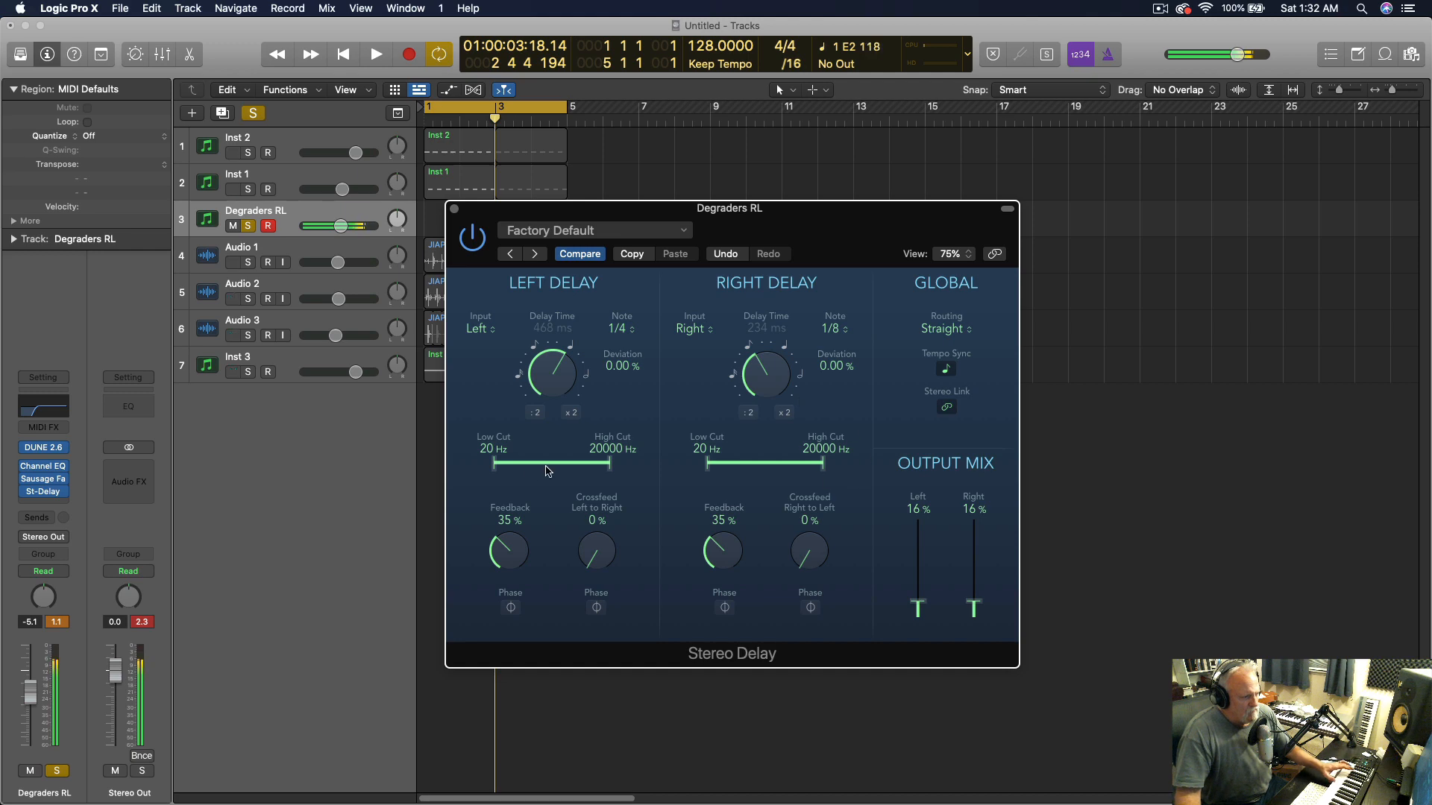
{"action": "left_click_drag", "start_coordinate": [492, 471], "coordinate": [523, 472]}
{"action": "left_click_drag", "start_coordinate": [823, 473], "coordinate": [812, 477]}
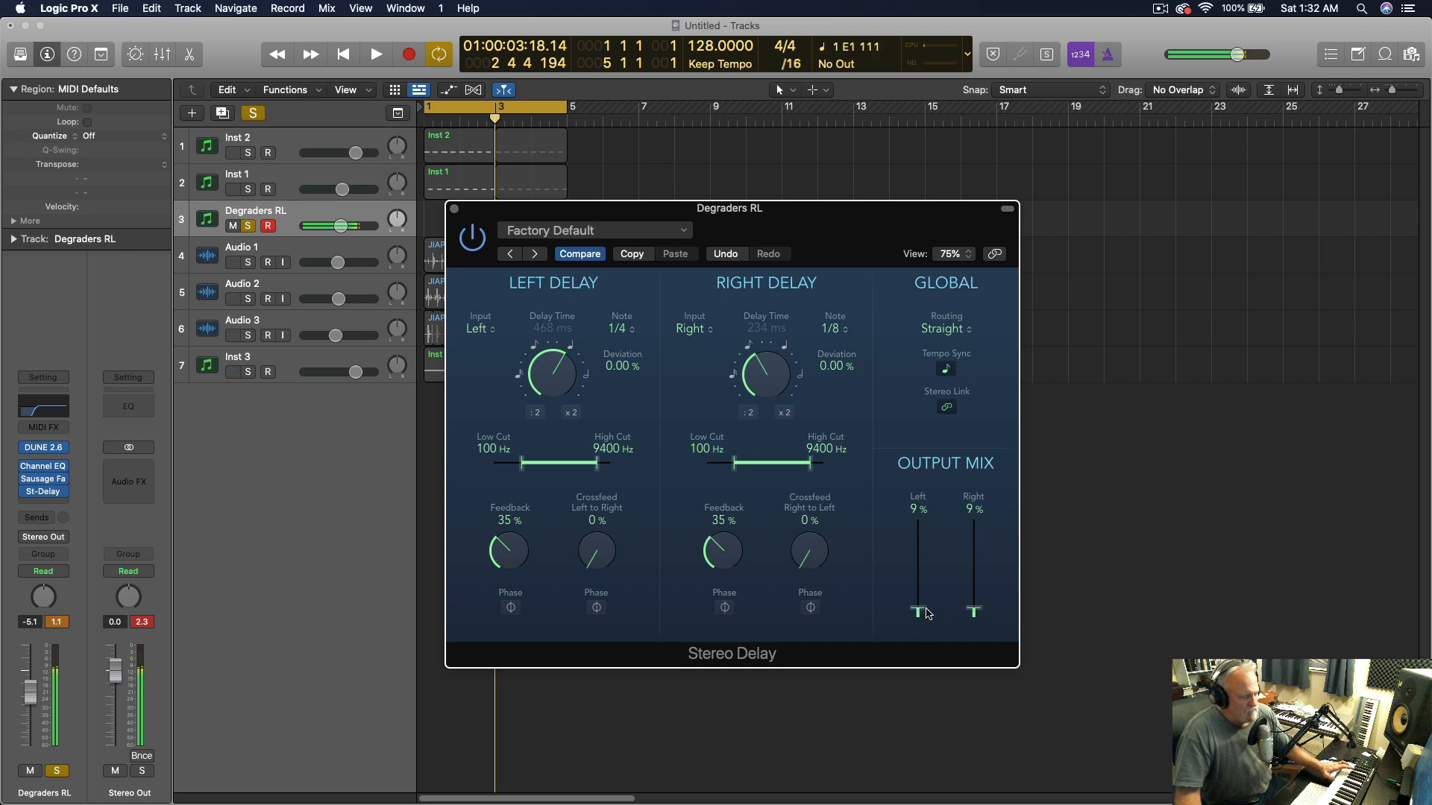
{"action": "left_click_drag", "start_coordinate": [927, 613], "coordinate": [917, 597]}
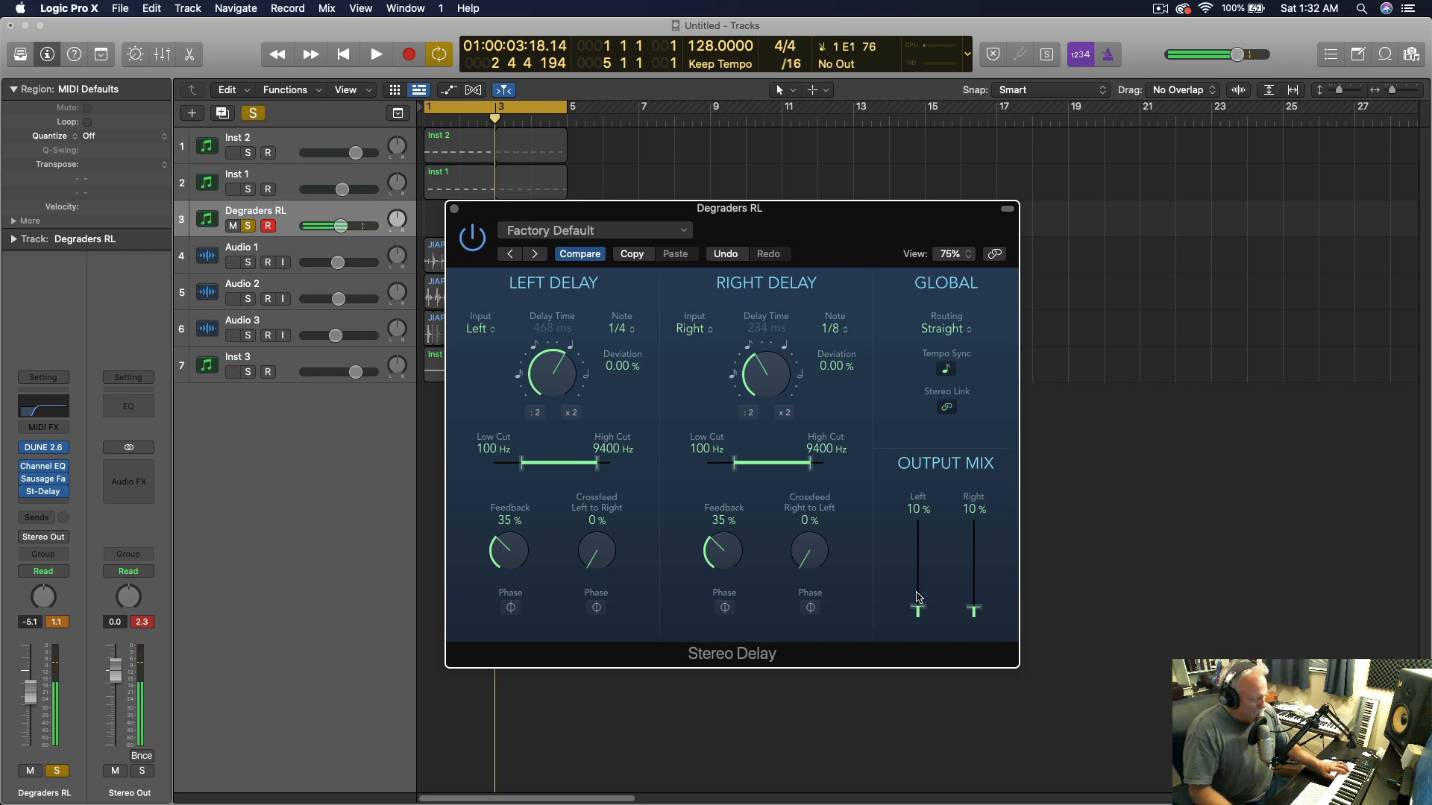
Record a MIDI bass part on the Degraders RL track from bar 1 and trim the region to one bar
{"action": "key", "text": "r"}
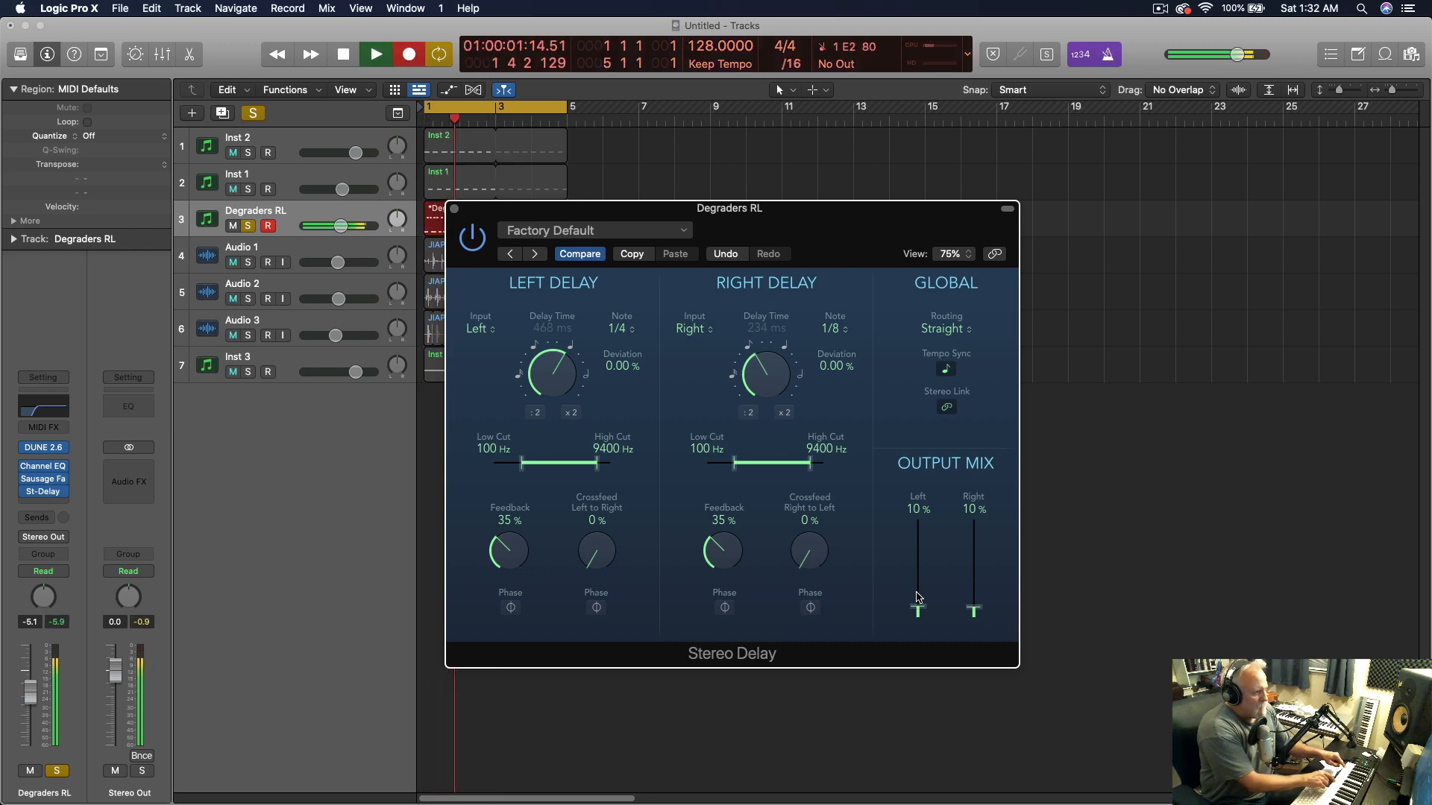
{"action": "key", "text": "space"}
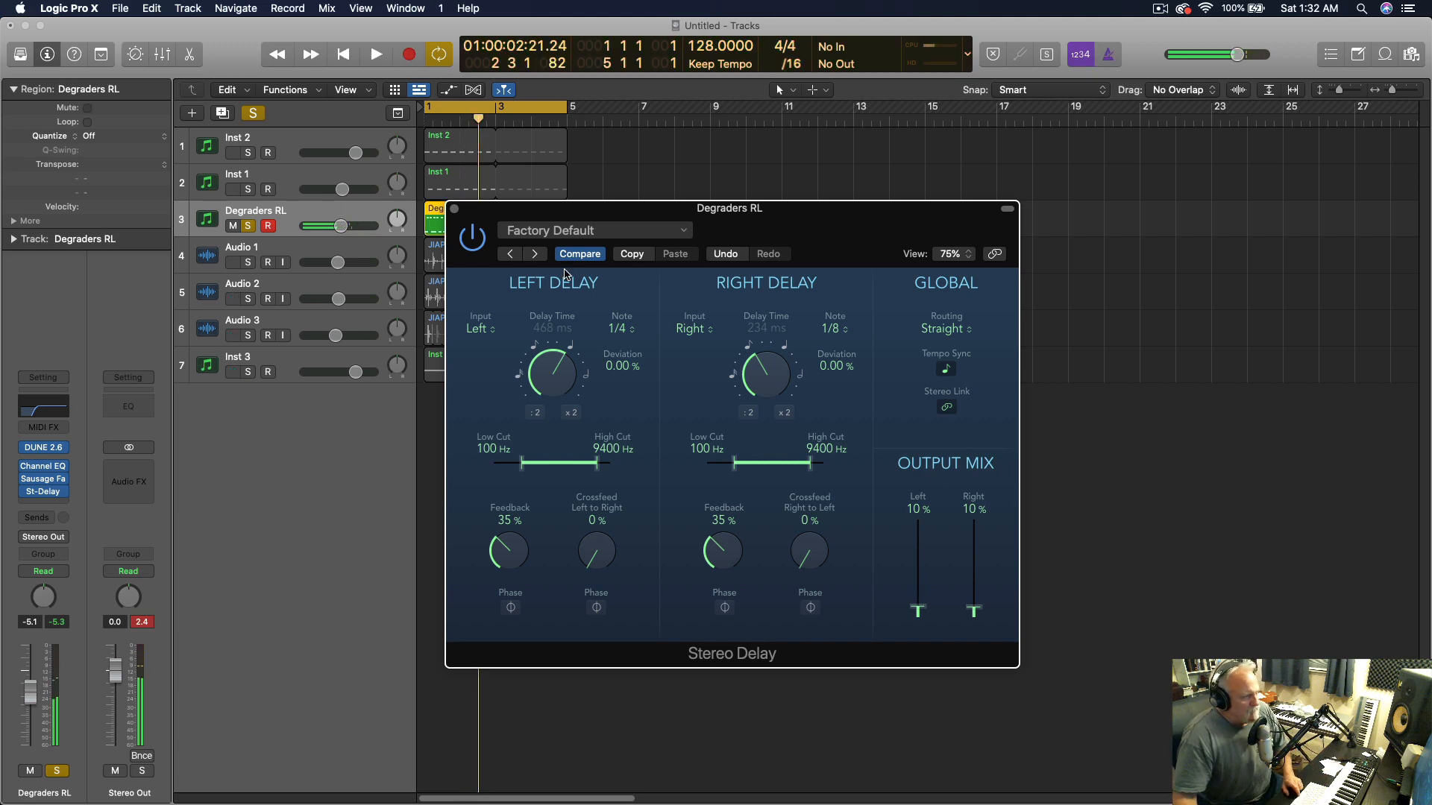
{"action": "left_click", "coordinate": [455, 209]}
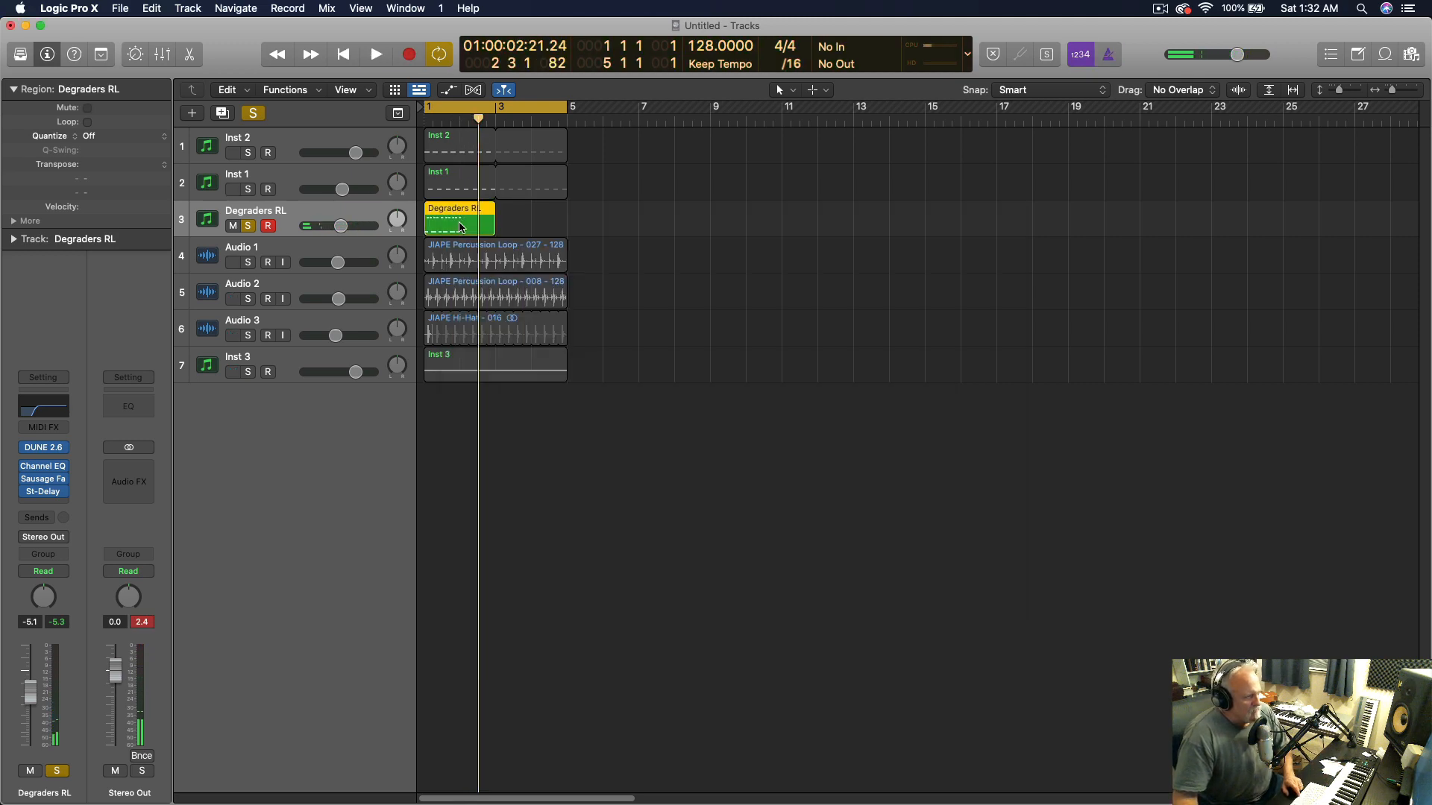
{"action": "left_click_drag", "start_coordinate": [492, 229], "coordinate": [459, 229]}
Quantize all notes in the Degraders RL region to 1/16 and play it back with Inst 2 also soloed
{"action": "double_click", "coordinate": [444, 221]}
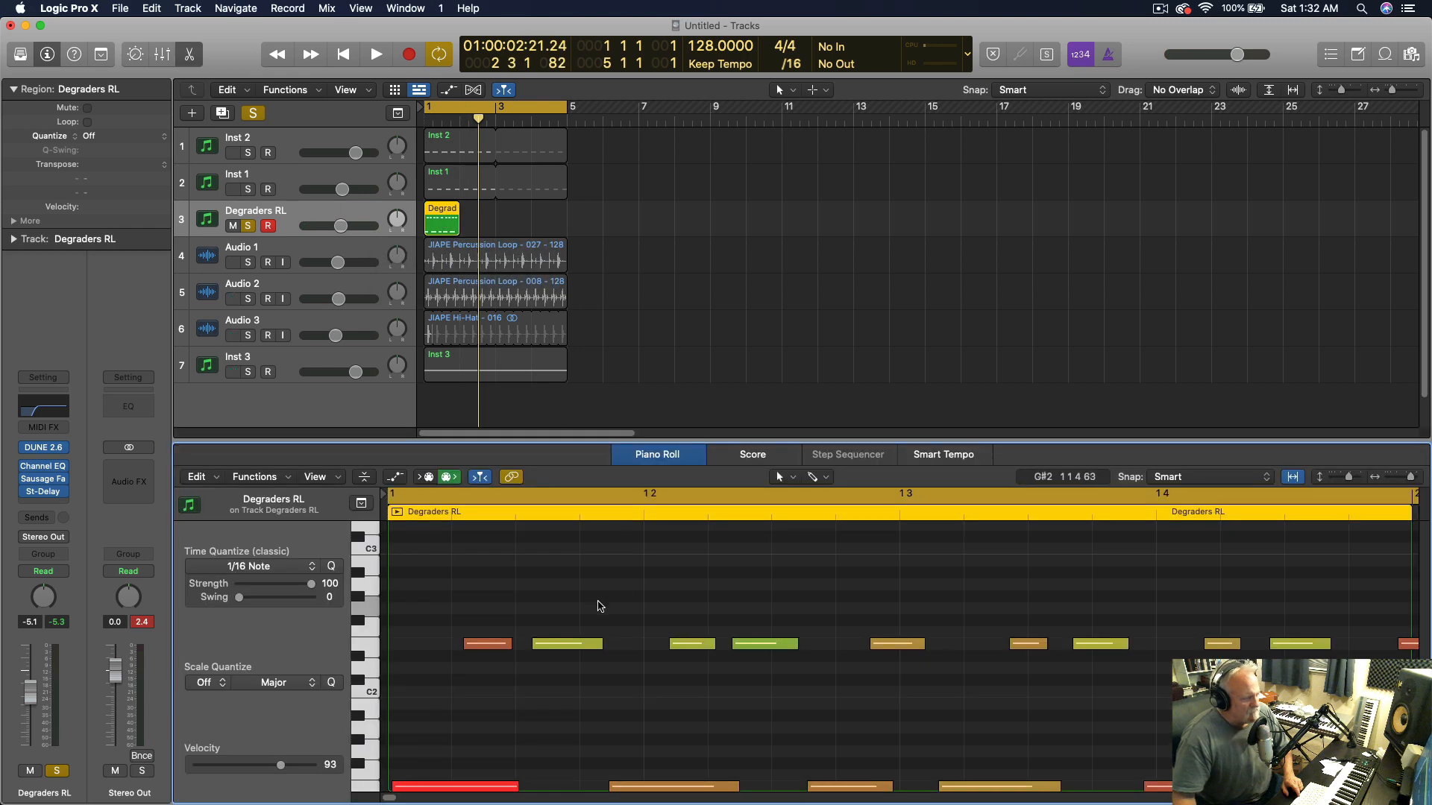
{"action": "key", "text": "super+a"}
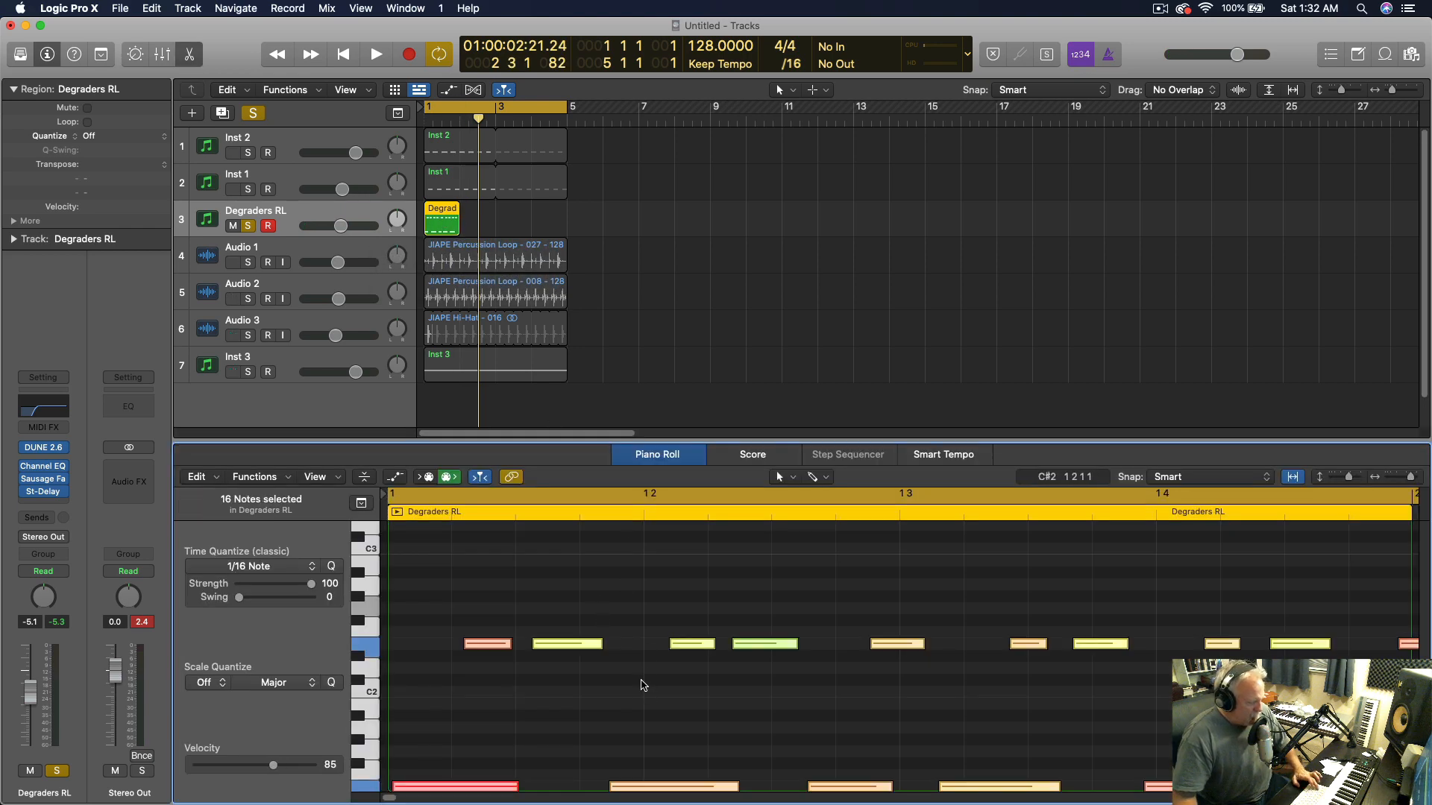
{"action": "key", "text": "q"}
{"action": "key", "text": "space"}
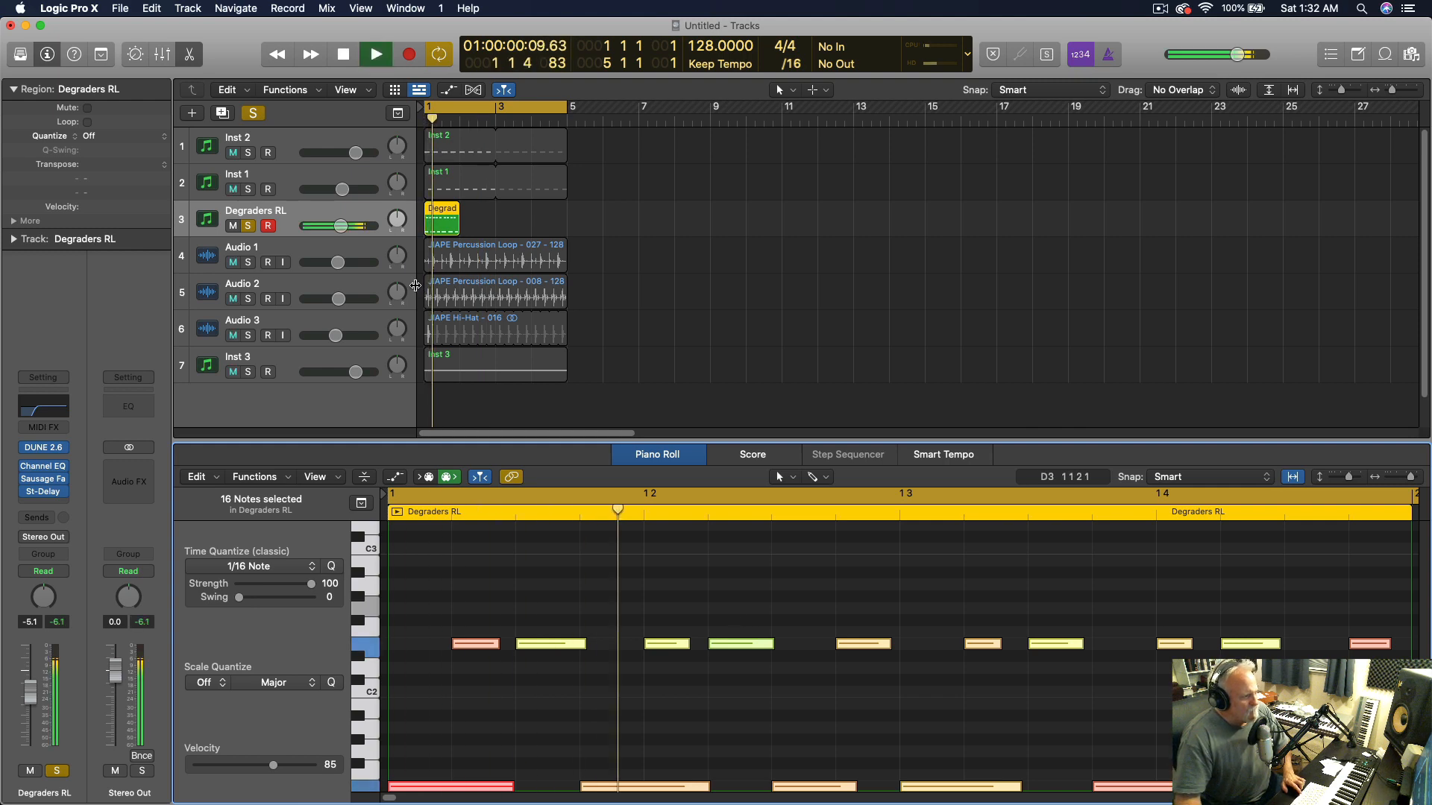
{"action": "left_click", "coordinate": [248, 153]}
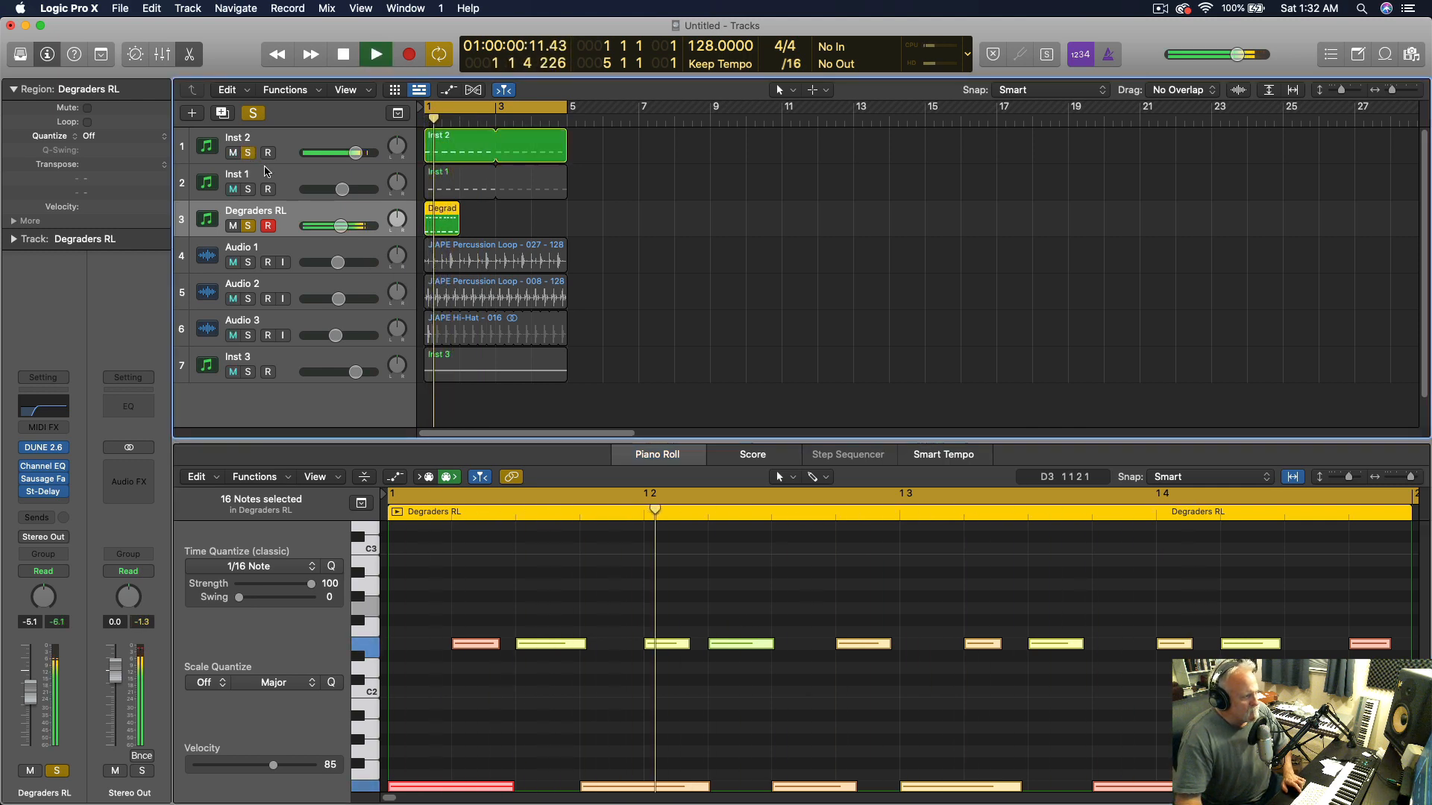
{"action": "key", "text": "space"}
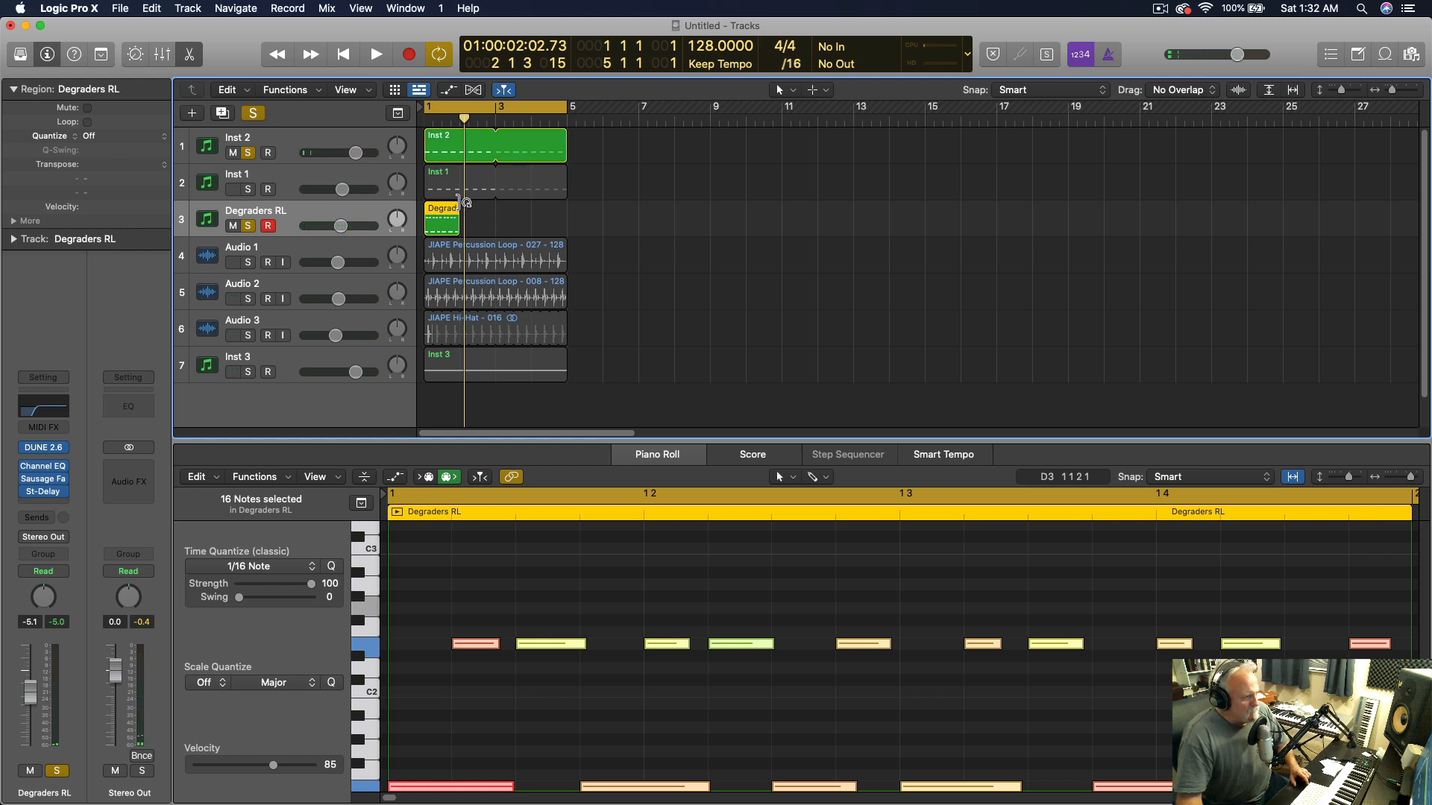
Loop the Degraders RL region up to bar 5 and play it back with Inst 1 added to the solo
{"action": "key", "text": "l"}
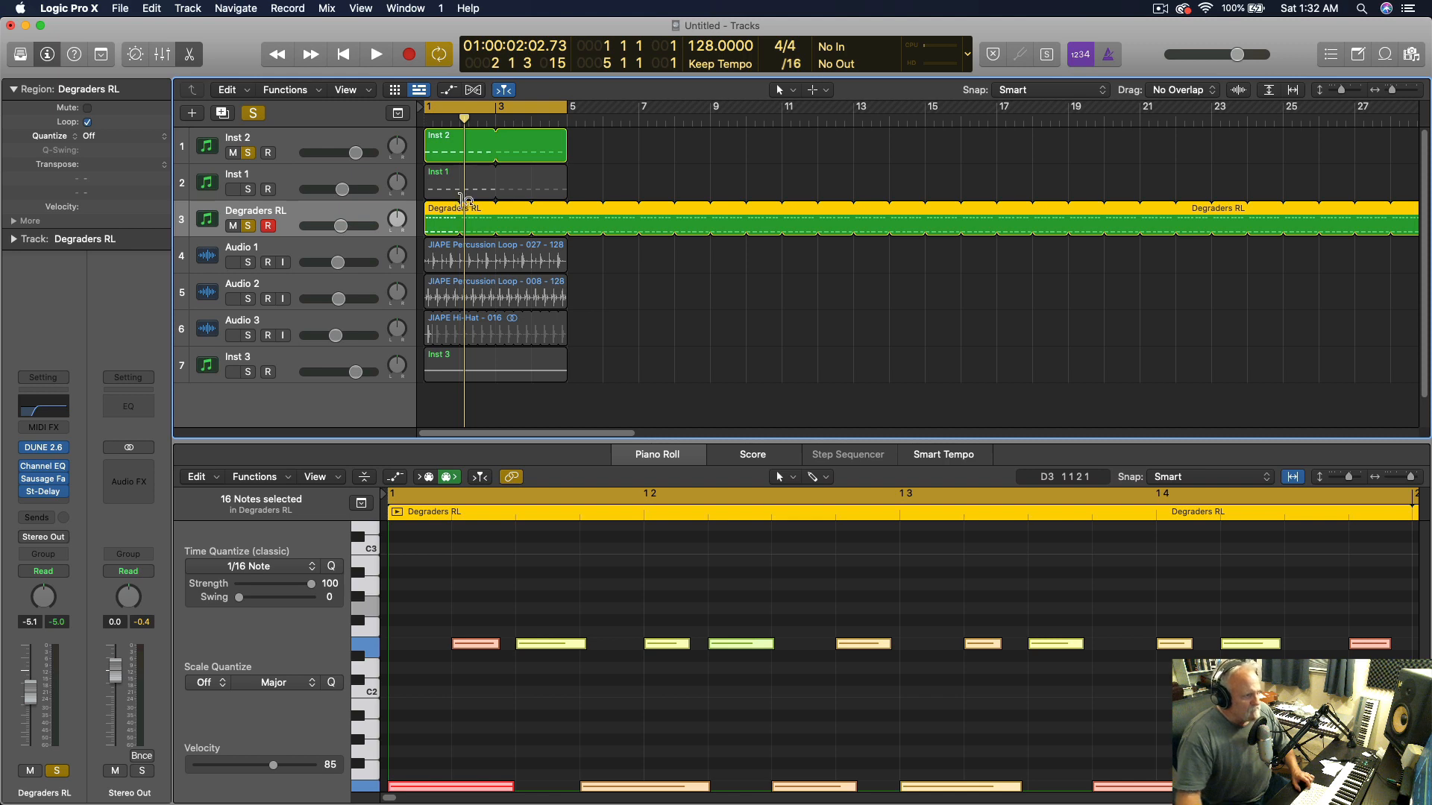
{"action": "key", "text": "l"}
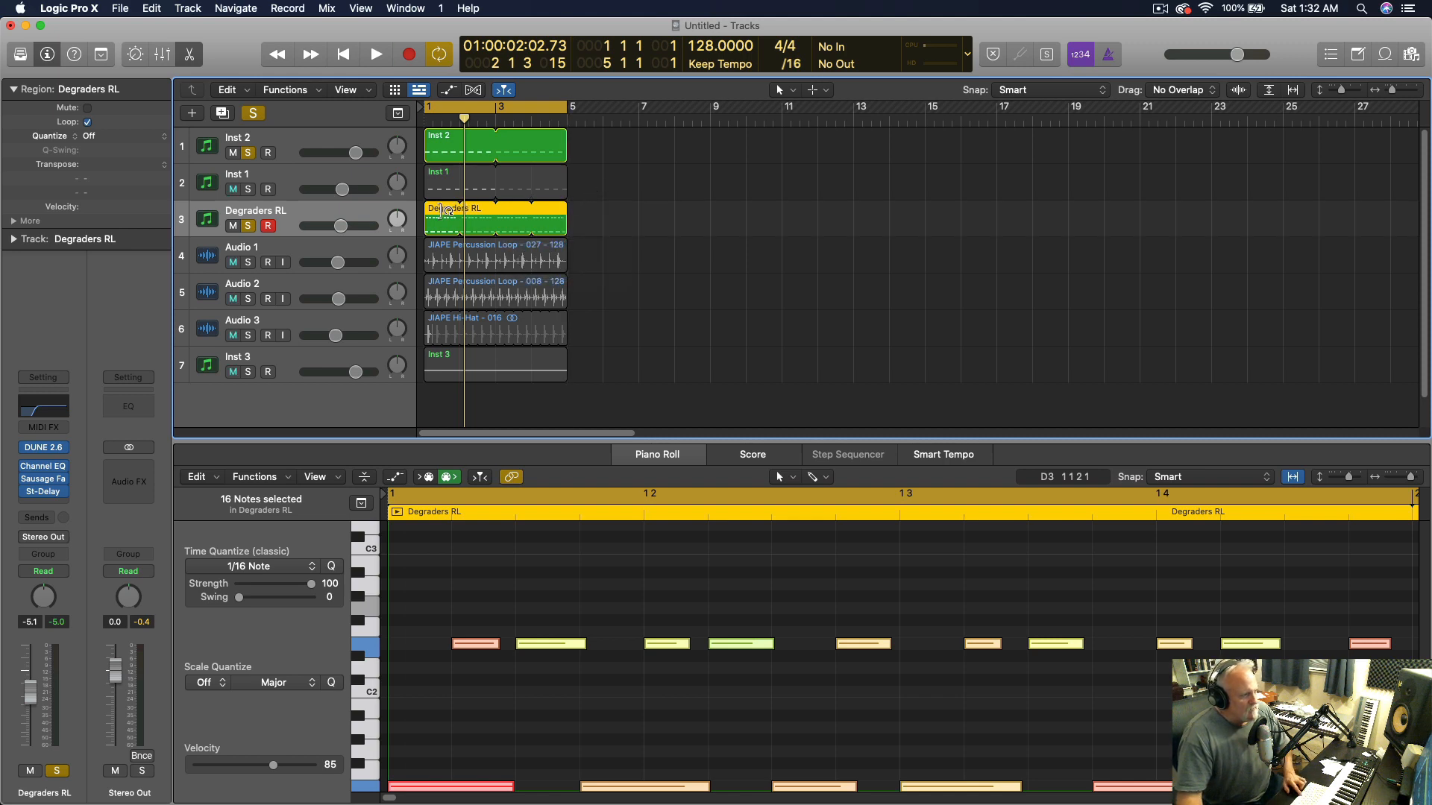
{"action": "key", "text": "space"}
{"action": "left_click", "coordinate": [249, 189]}
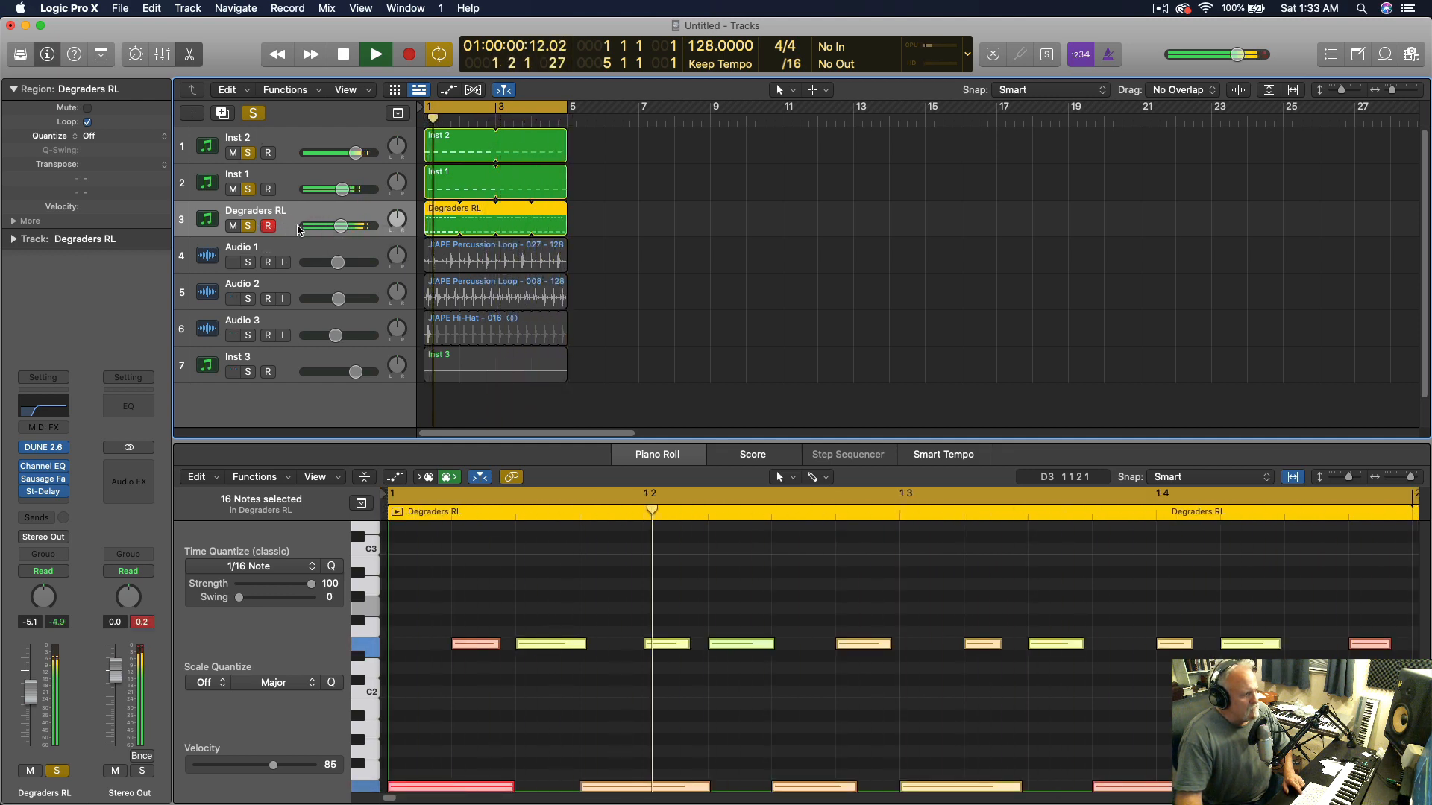
{"action": "key", "text": "space"}
Add Xfer's LFOTool after the Stereo Delay, reshape its volume curve with a lower start and steeper rise, and listen to the pumping
{"action": "left_click", "coordinate": [66, 506]}
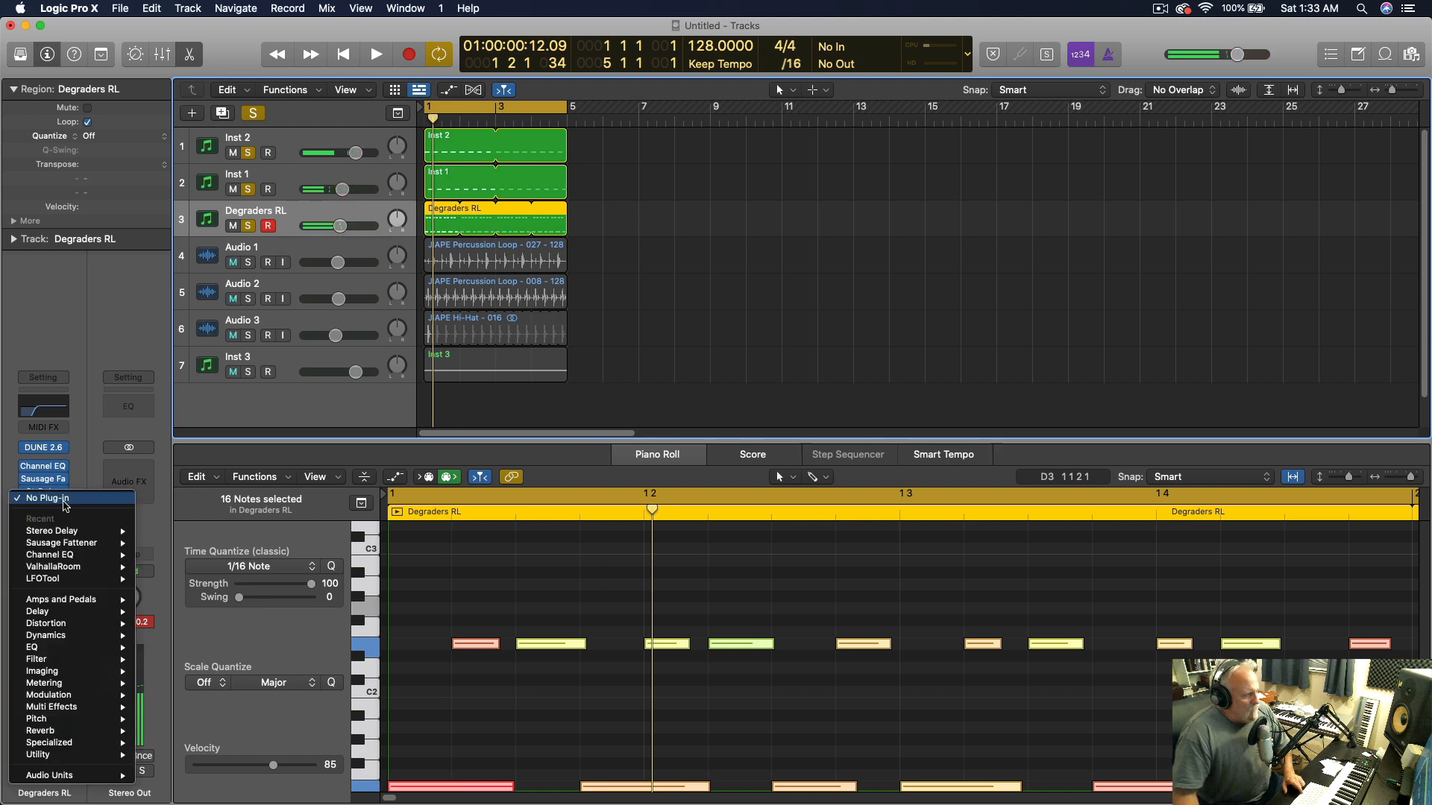
{"action": "mouse_move", "coordinate": [79, 777]}
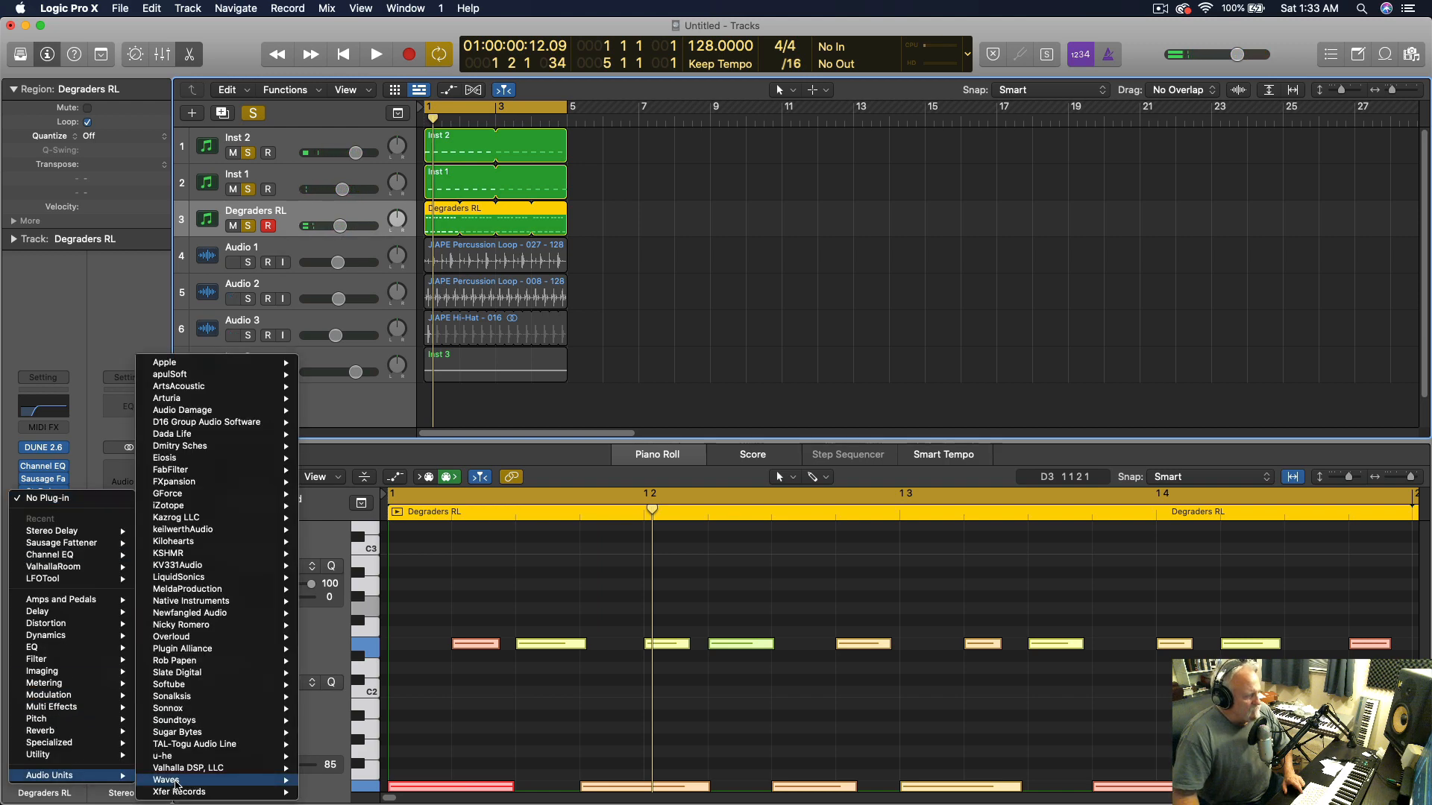
{"action": "mouse_move", "coordinate": [192, 792]}
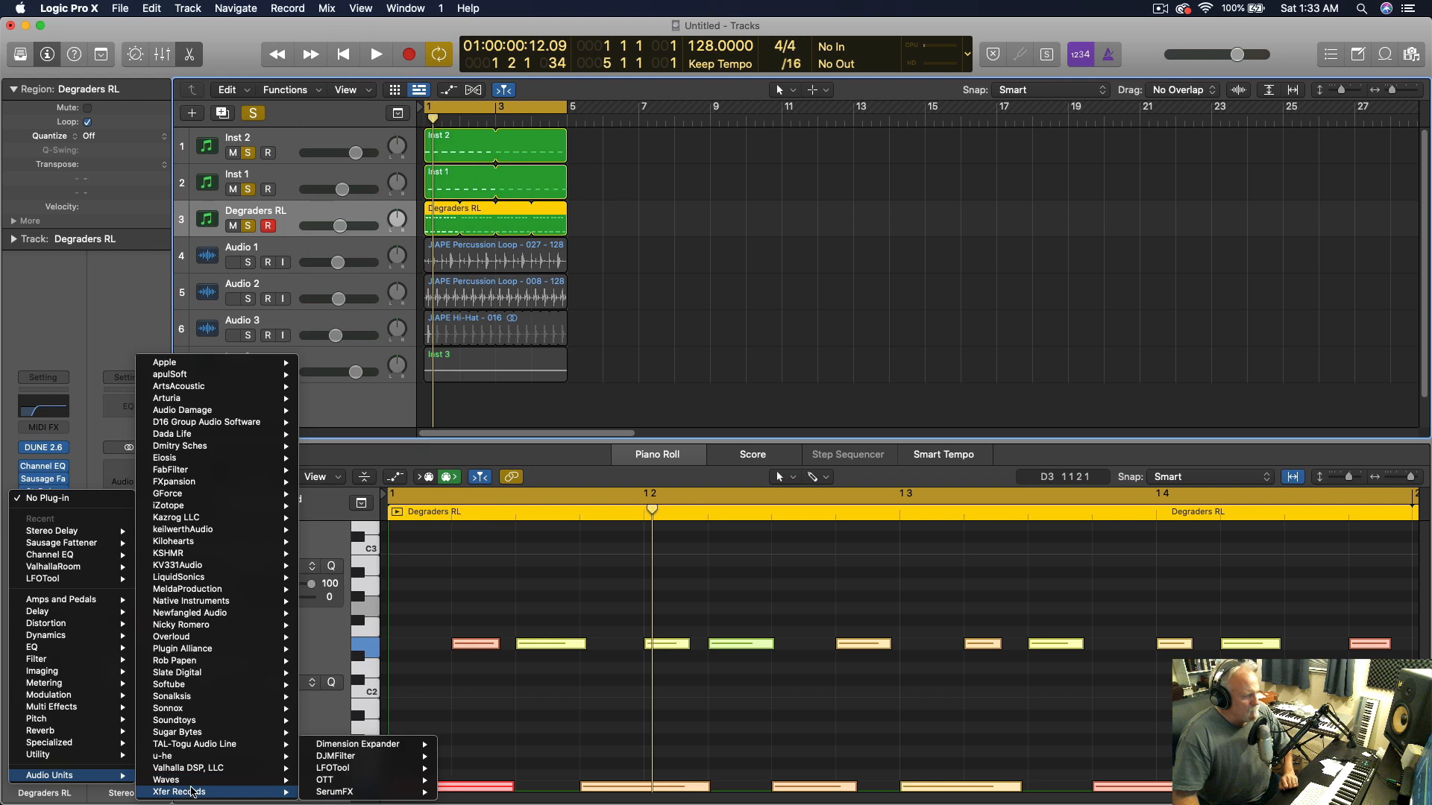
{"action": "mouse_move", "coordinate": [343, 772]}
{"action": "left_click", "coordinate": [468, 769]}
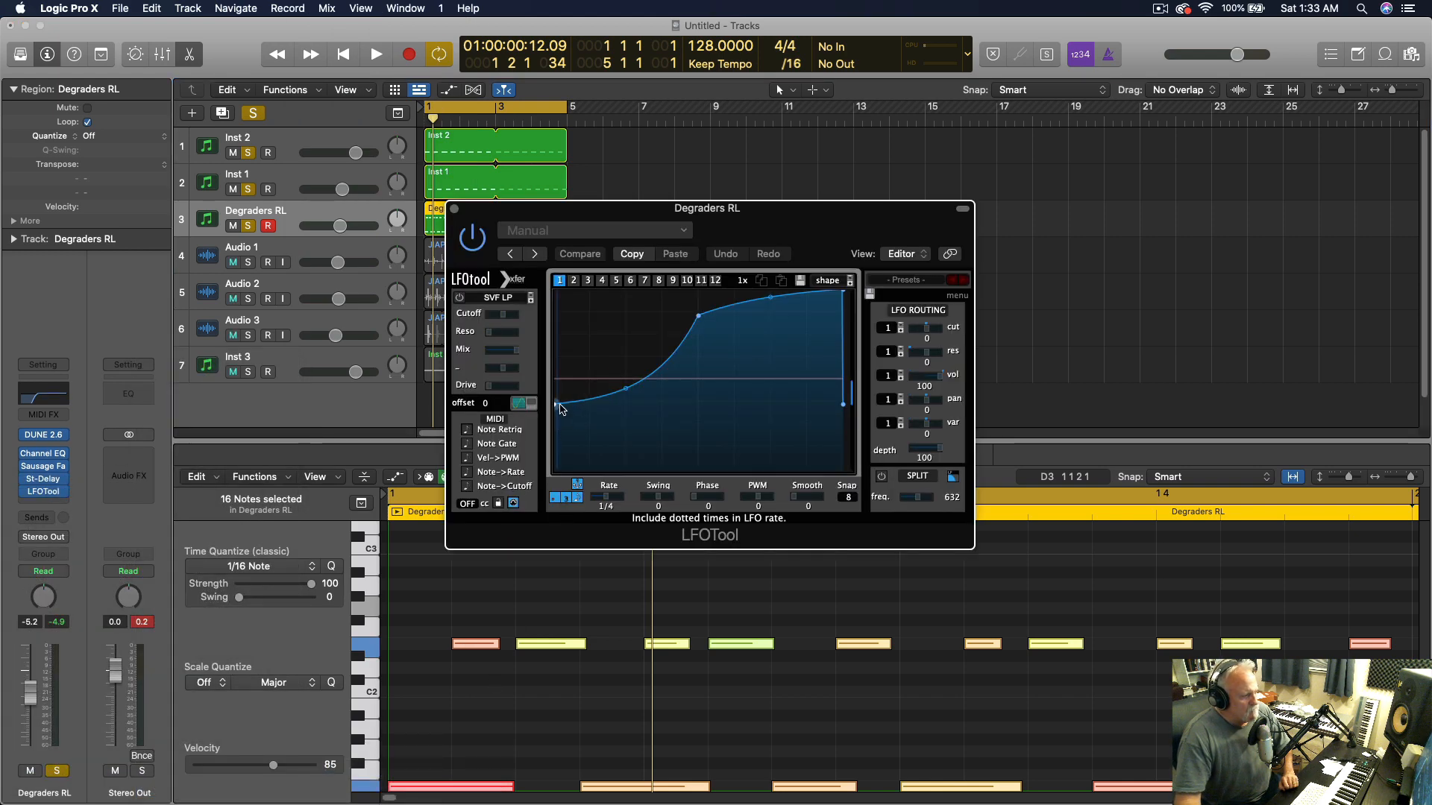
{"action": "left_click_drag", "start_coordinate": [556, 414], "coordinate": [555, 449]}
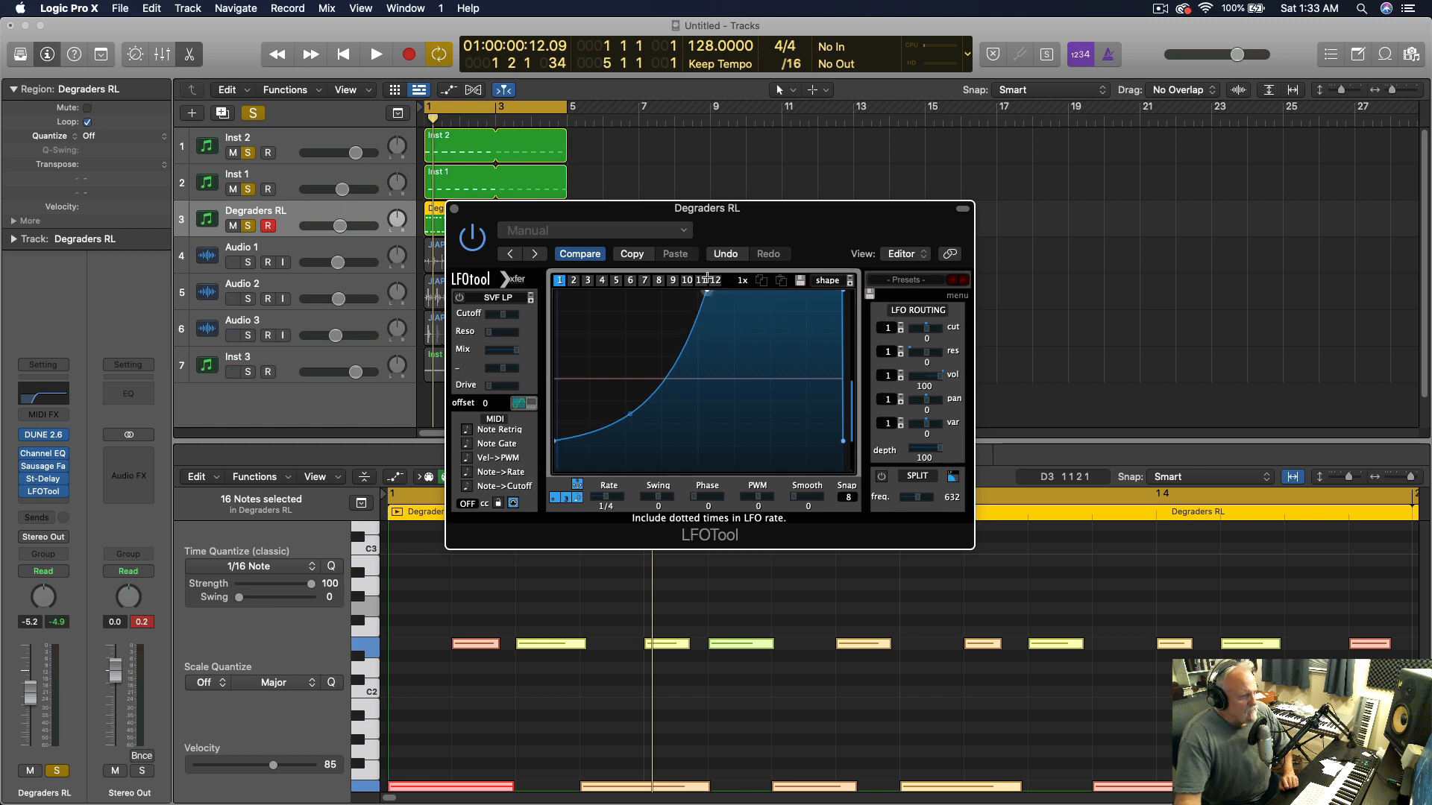
{"action": "key", "text": "space"}
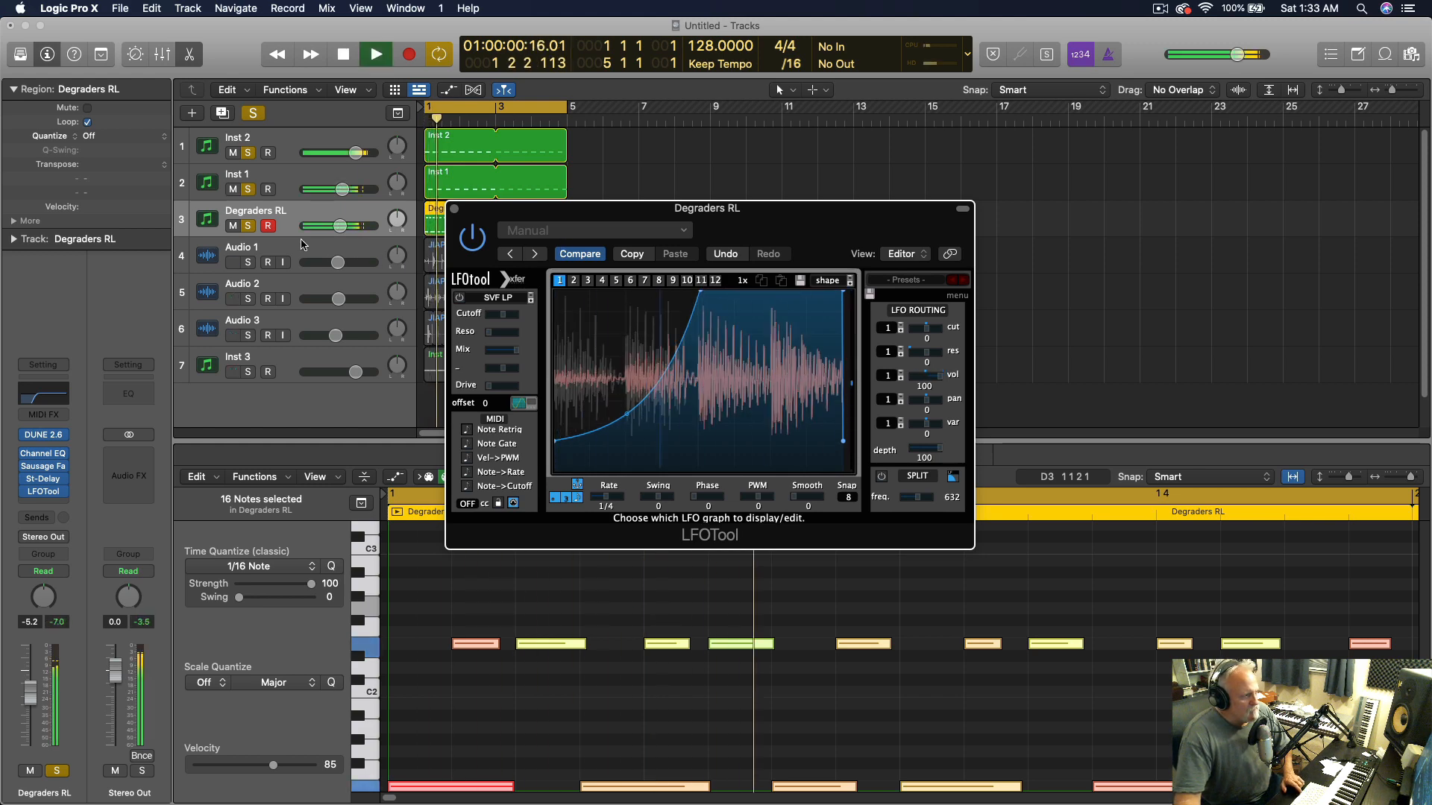
{"action": "left_click", "coordinate": [454, 210]}
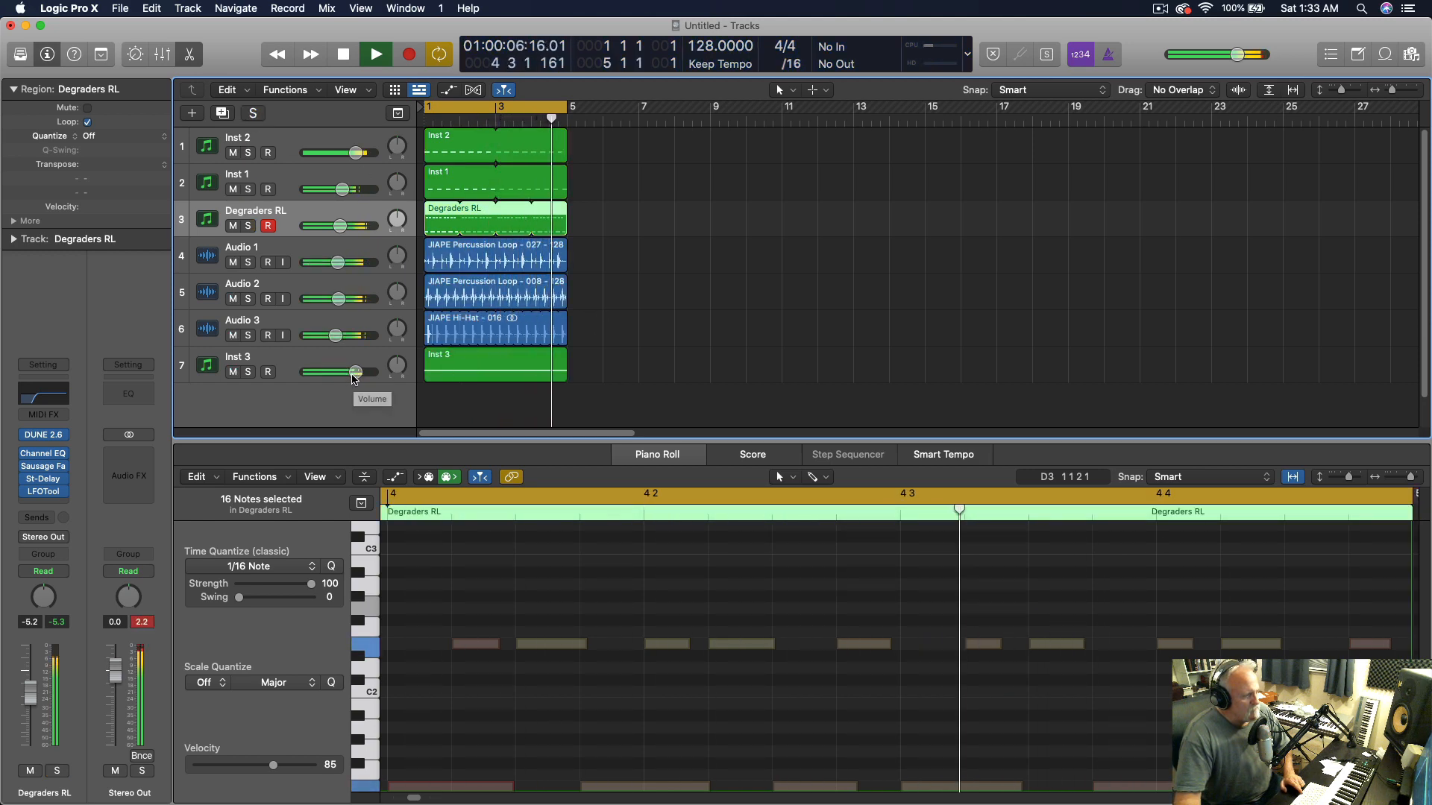
Play Inst 3 soloed, then switch the solo to the Degraders RL track to compare the two parts
{"action": "left_click", "coordinate": [249, 372]}
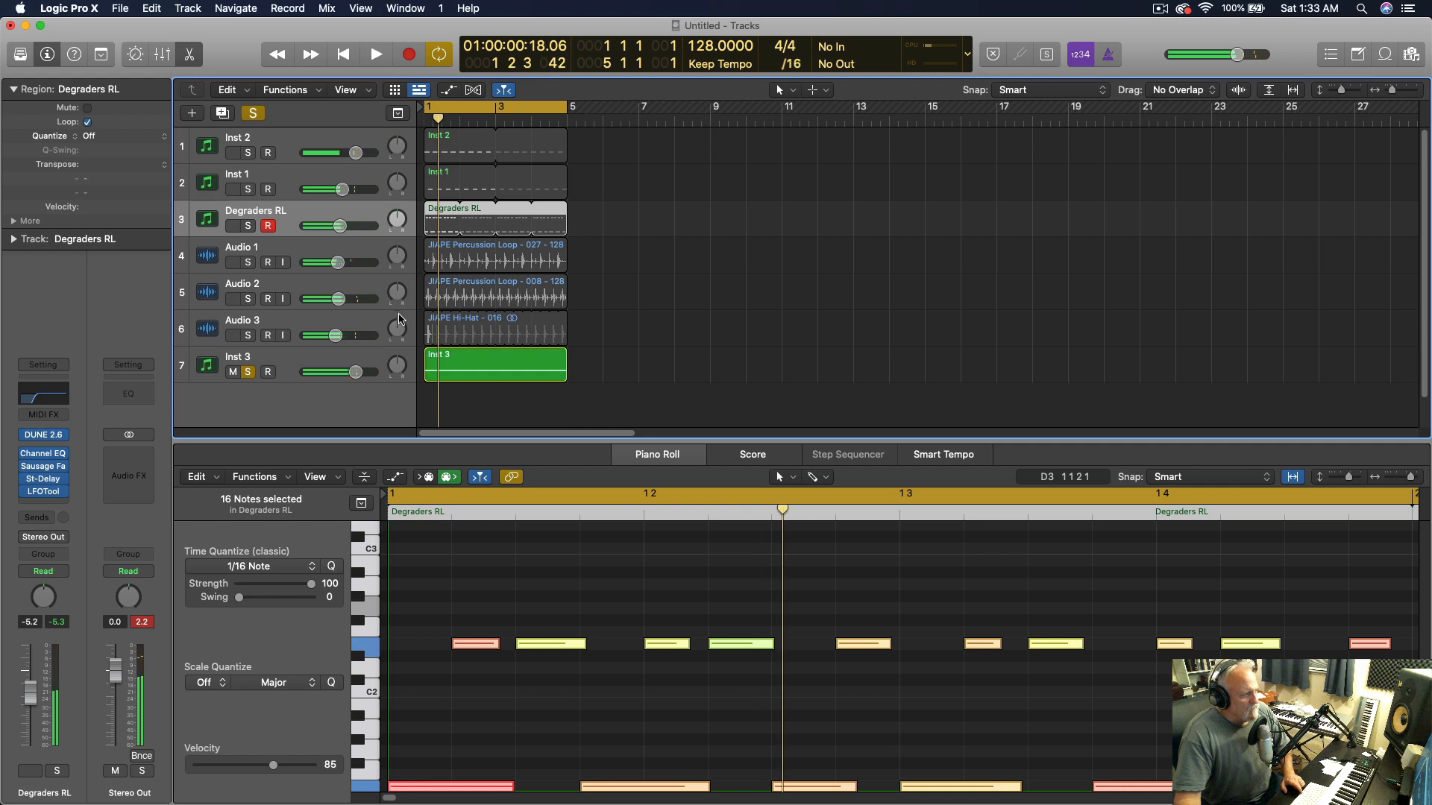
{"action": "key", "text": "space"}
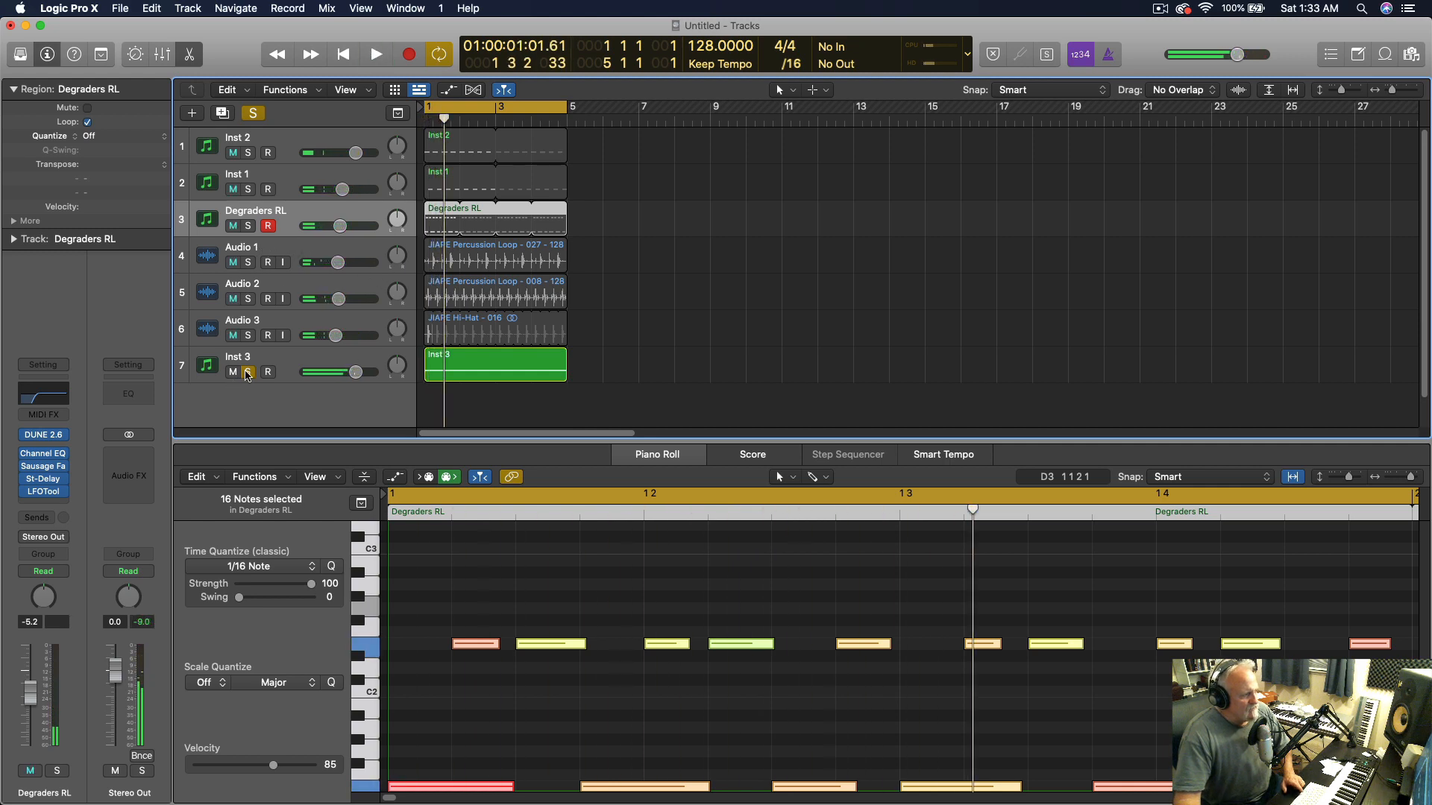
{"action": "left_click", "coordinate": [248, 373]}
{"action": "key", "text": "space"}
{"action": "left_click", "coordinate": [248, 226]}
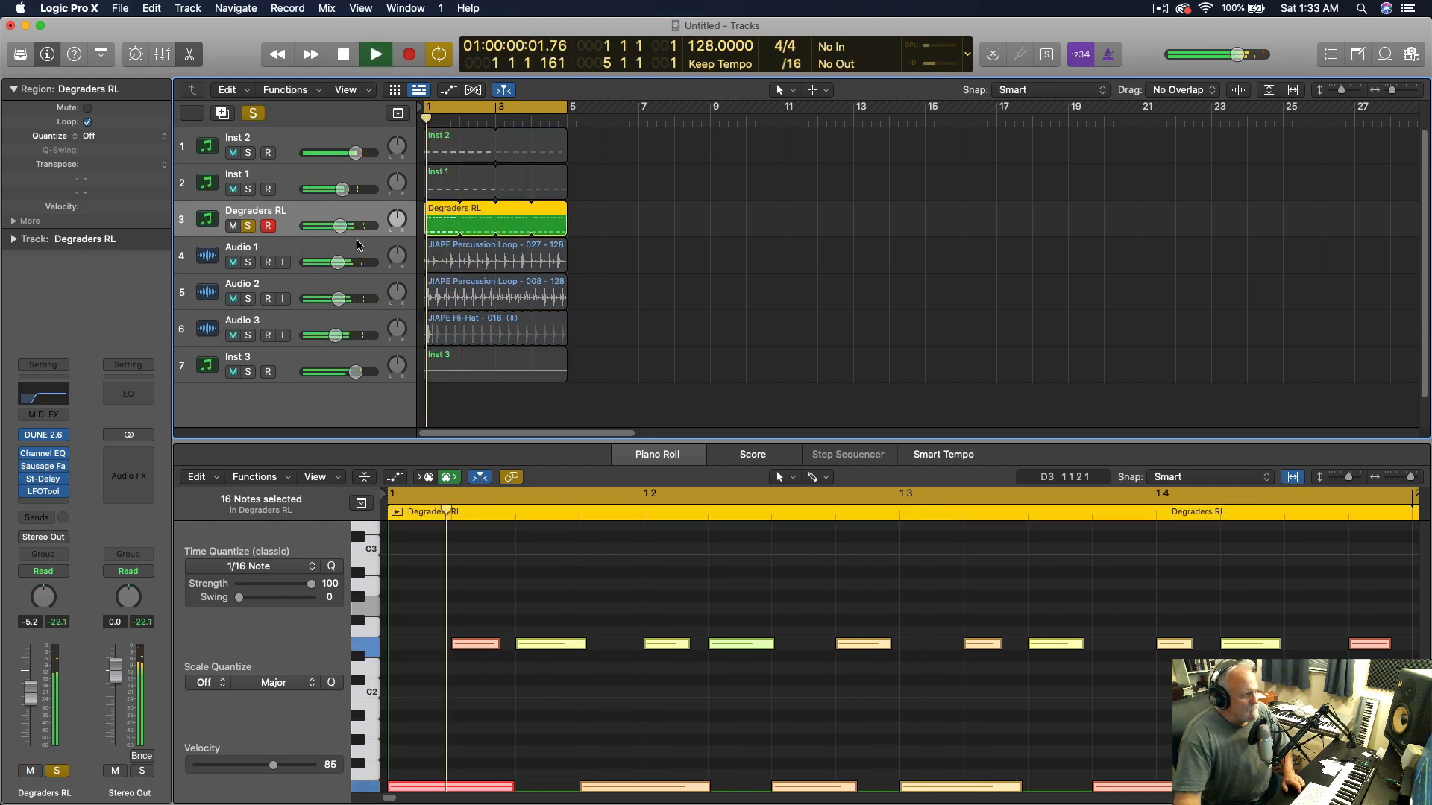
Solo Inst 1, Inst 2 and Inst 3 alongside Degraders RL, setting Inst 1 to -12.8 dB, Degraders RL to -13.8 dB and Inst 3 to +1.3 dB
{"action": "left_click_drag", "start_coordinate": [340, 226], "coordinate": [323, 226]}
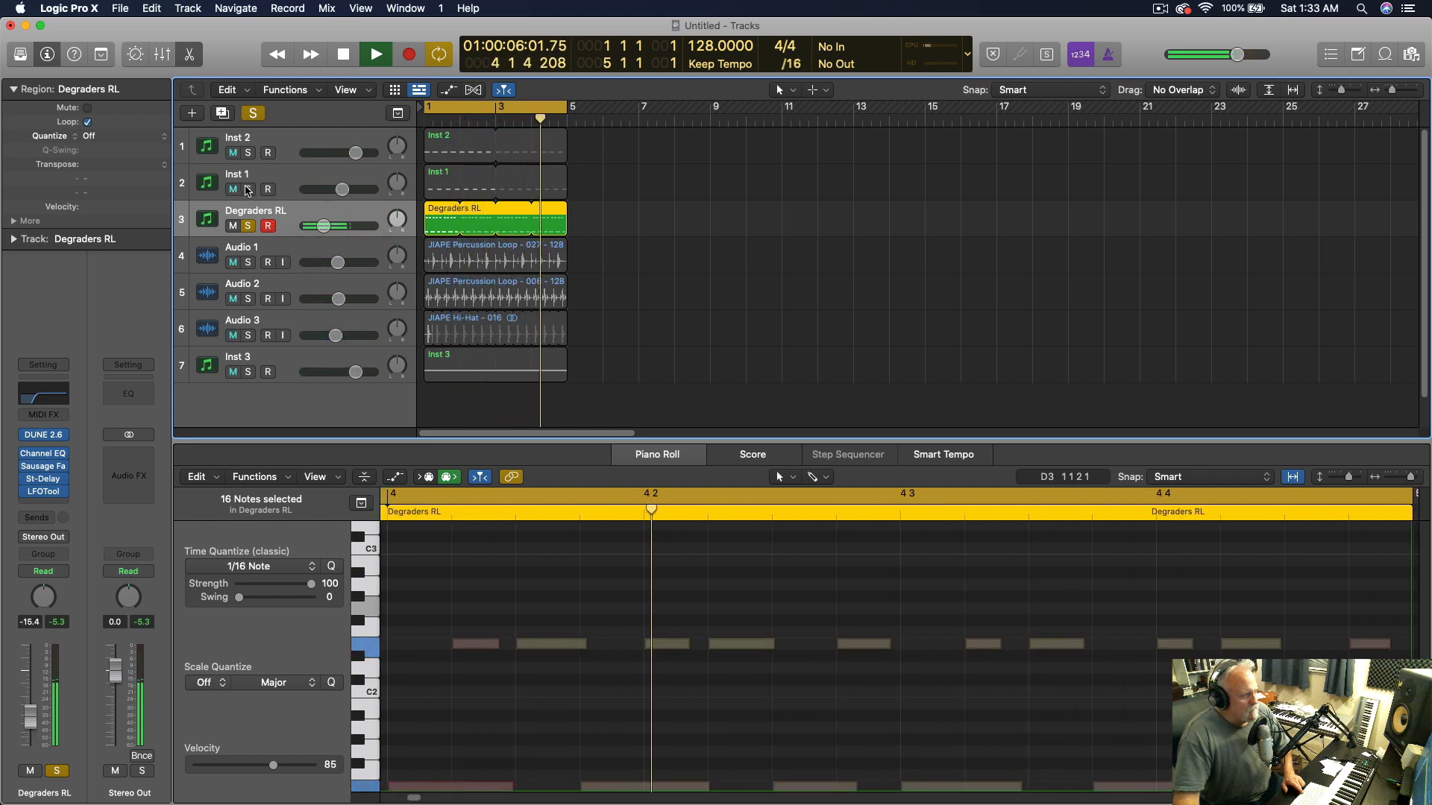
{"action": "left_click", "coordinate": [247, 190]}
{"action": "left_click_drag", "start_coordinate": [335, 199], "coordinate": [330, 227]}
{"action": "left_click", "coordinate": [249, 153]}
{"action": "left_click", "coordinate": [249, 373]}
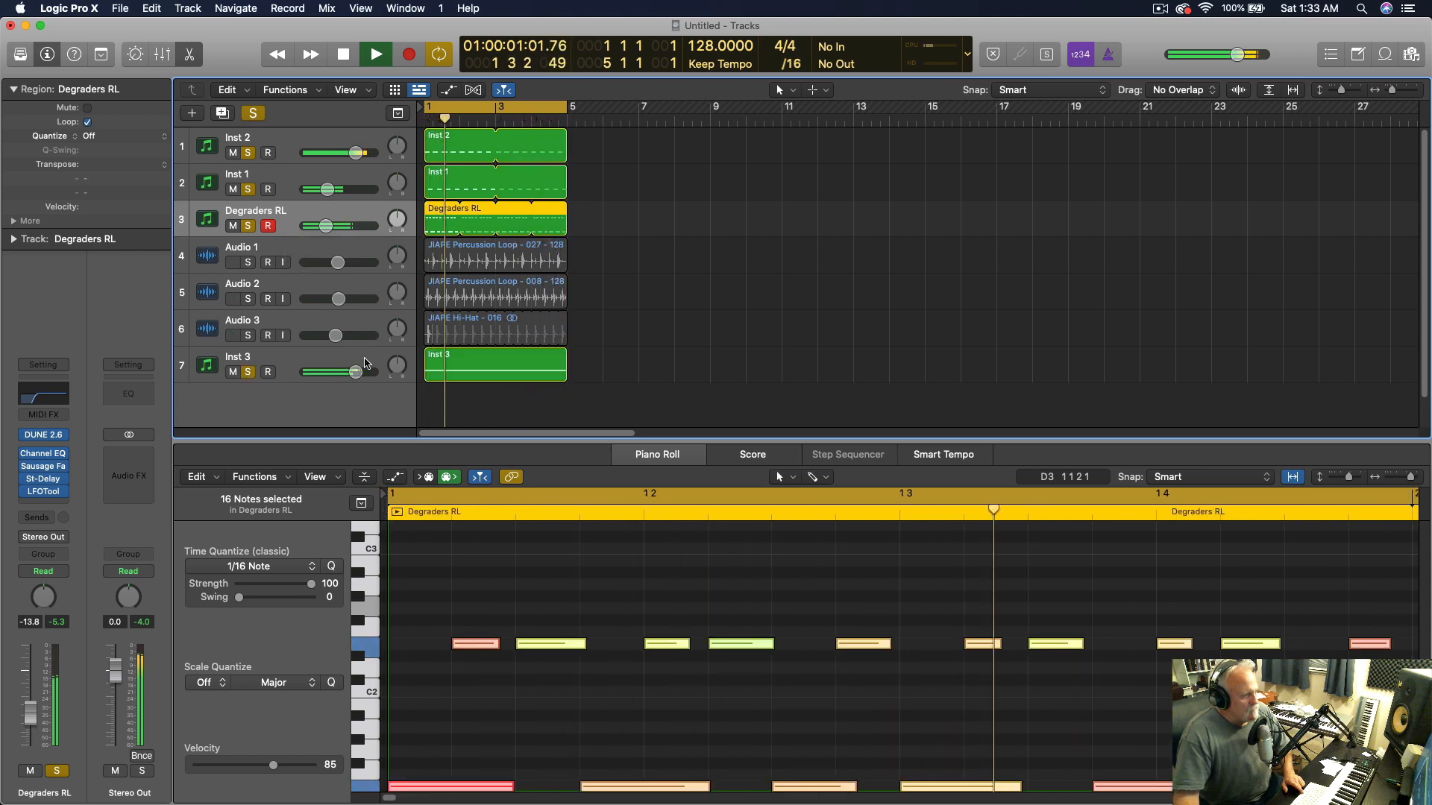
{"action": "left_click_drag", "start_coordinate": [356, 372], "coordinate": [361, 372]}
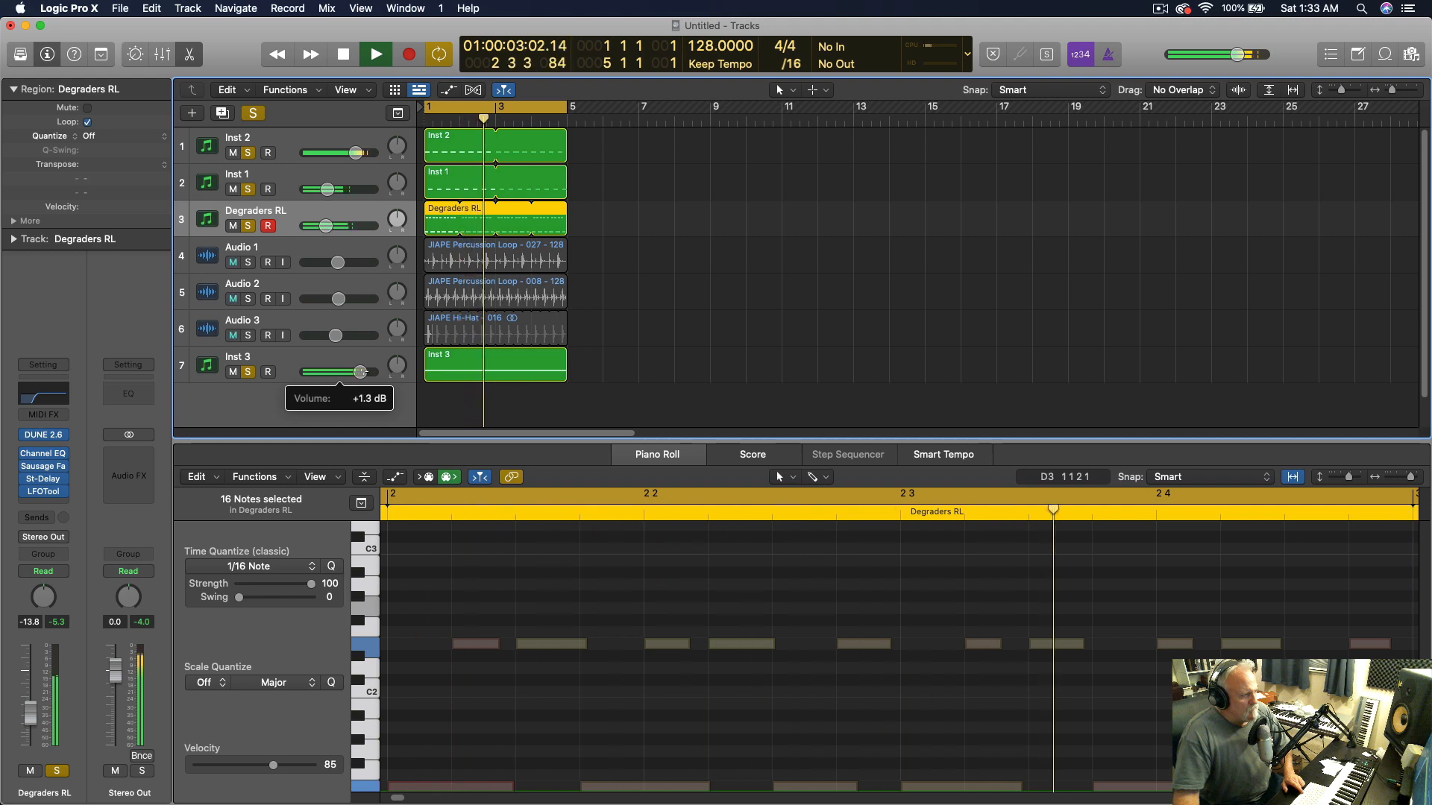
Solo the Audio 1, Audio 2 and Audio 3 tracks during playback and lower Audio 3's volume slightly
{"action": "left_click", "coordinate": [338, 263]}
{"action": "left_click", "coordinate": [339, 264]}
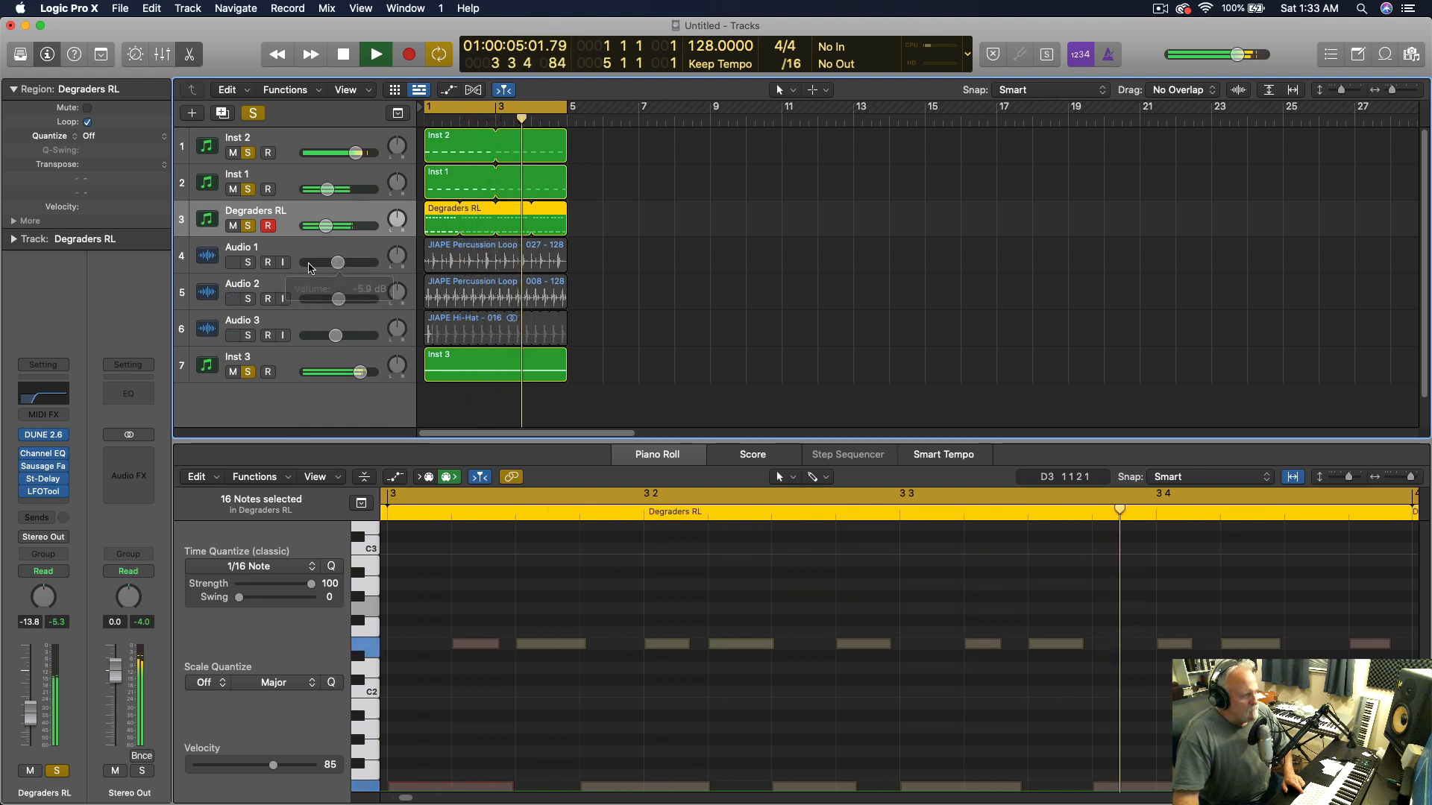
{"action": "left_click", "coordinate": [248, 263]}
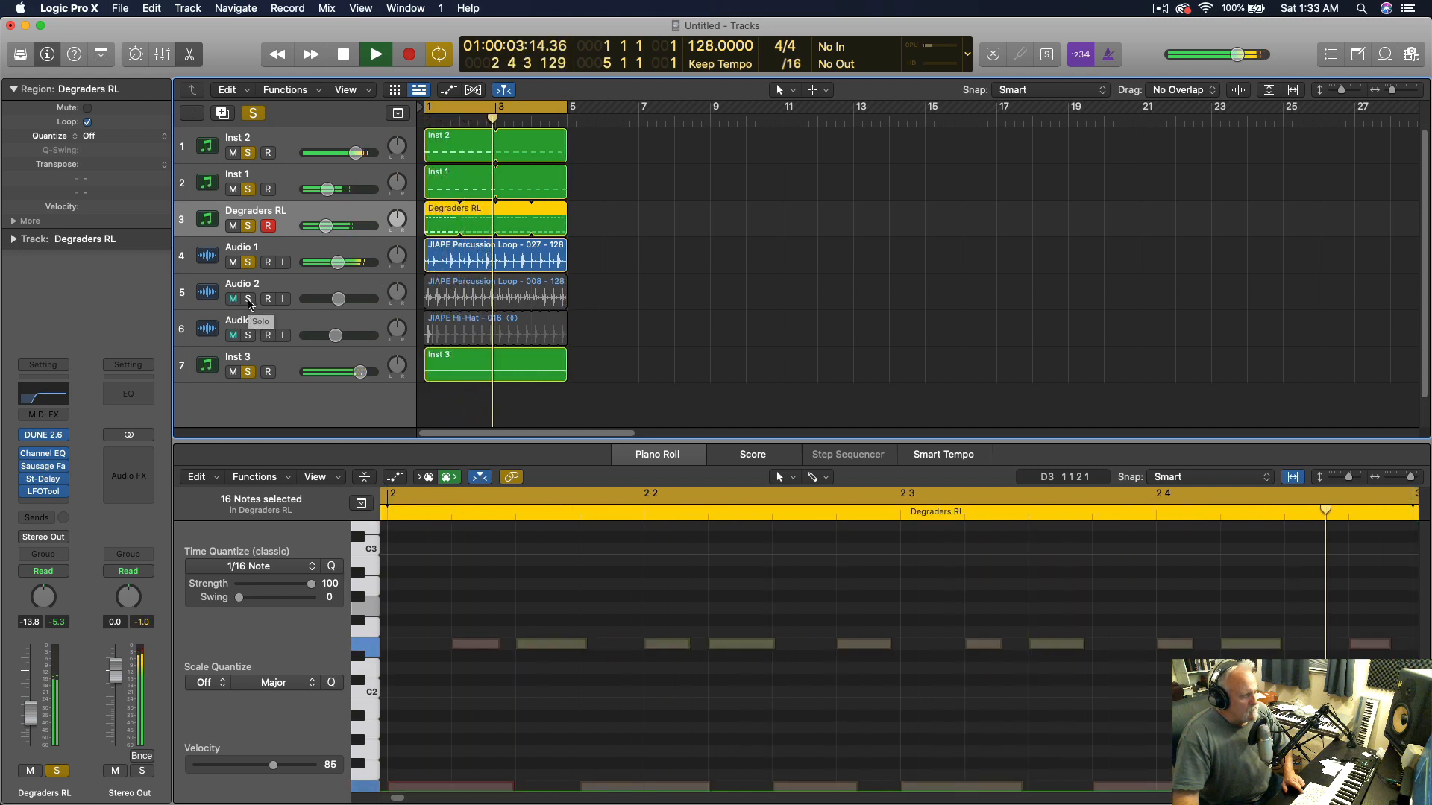
{"action": "left_click", "coordinate": [250, 302]}
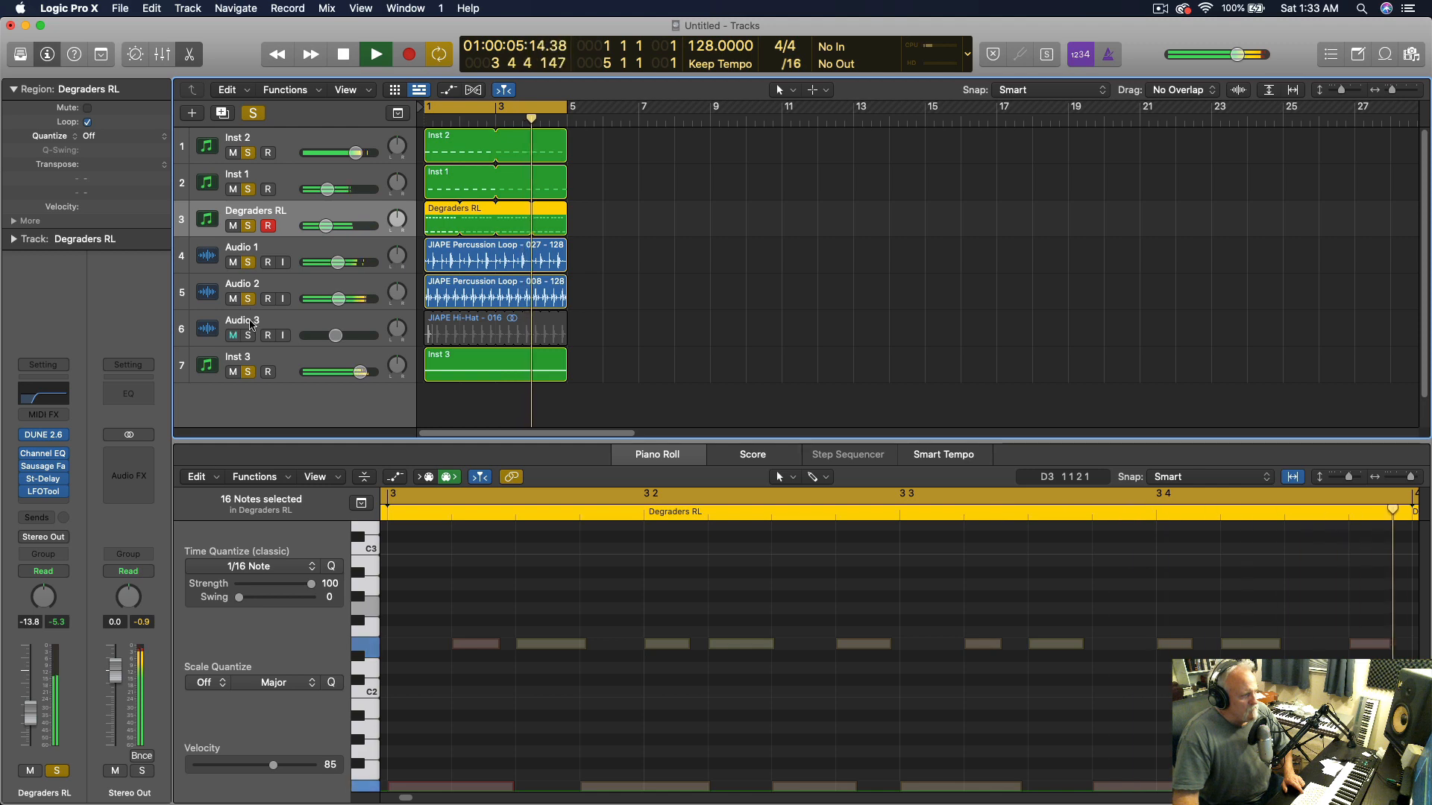
{"action": "left_click", "coordinate": [249, 336]}
{"action": "left_click_drag", "start_coordinate": [326, 341], "coordinate": [321, 341]}
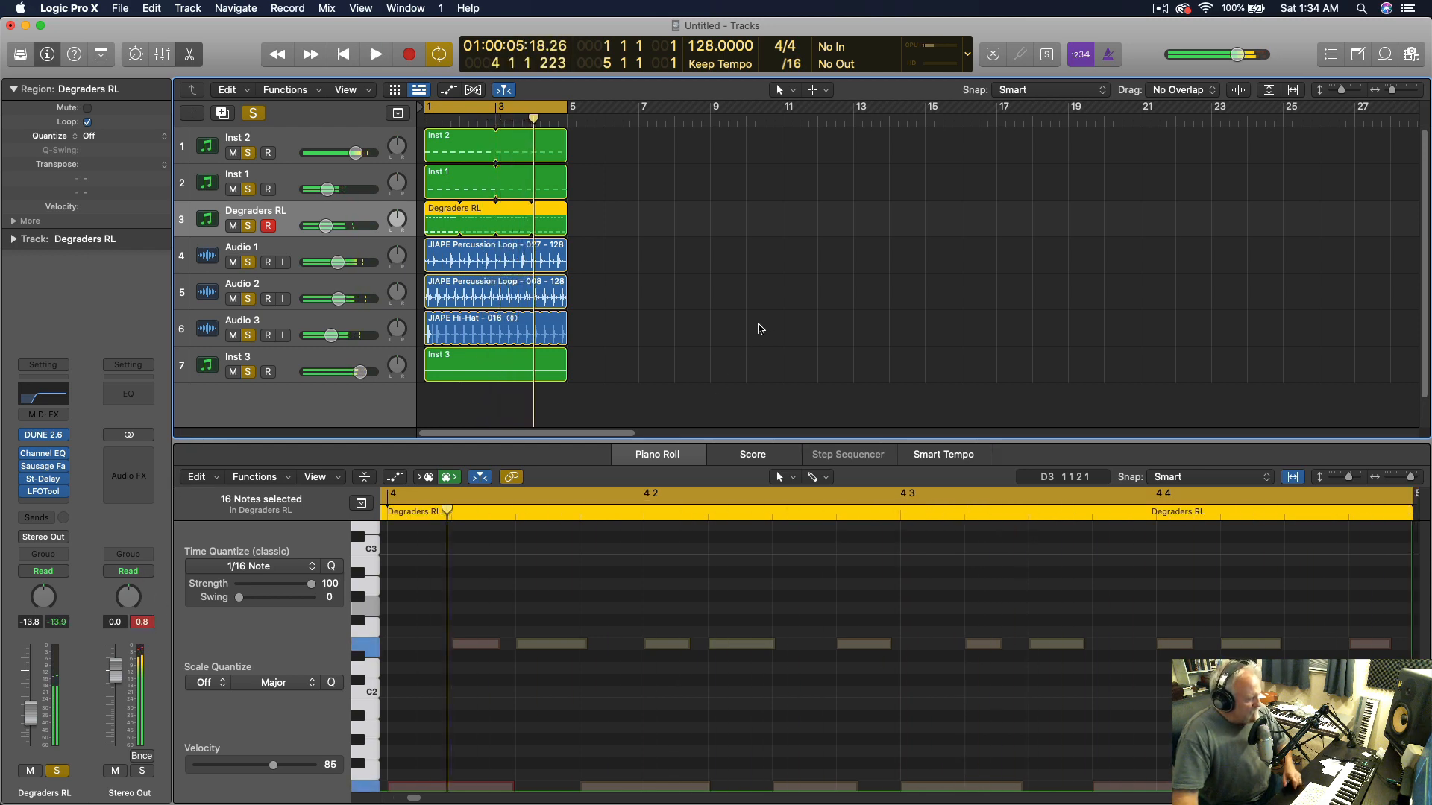
{"action": "key", "text": "space"}
{"action": "left_click", "coordinate": [1160, 10]}
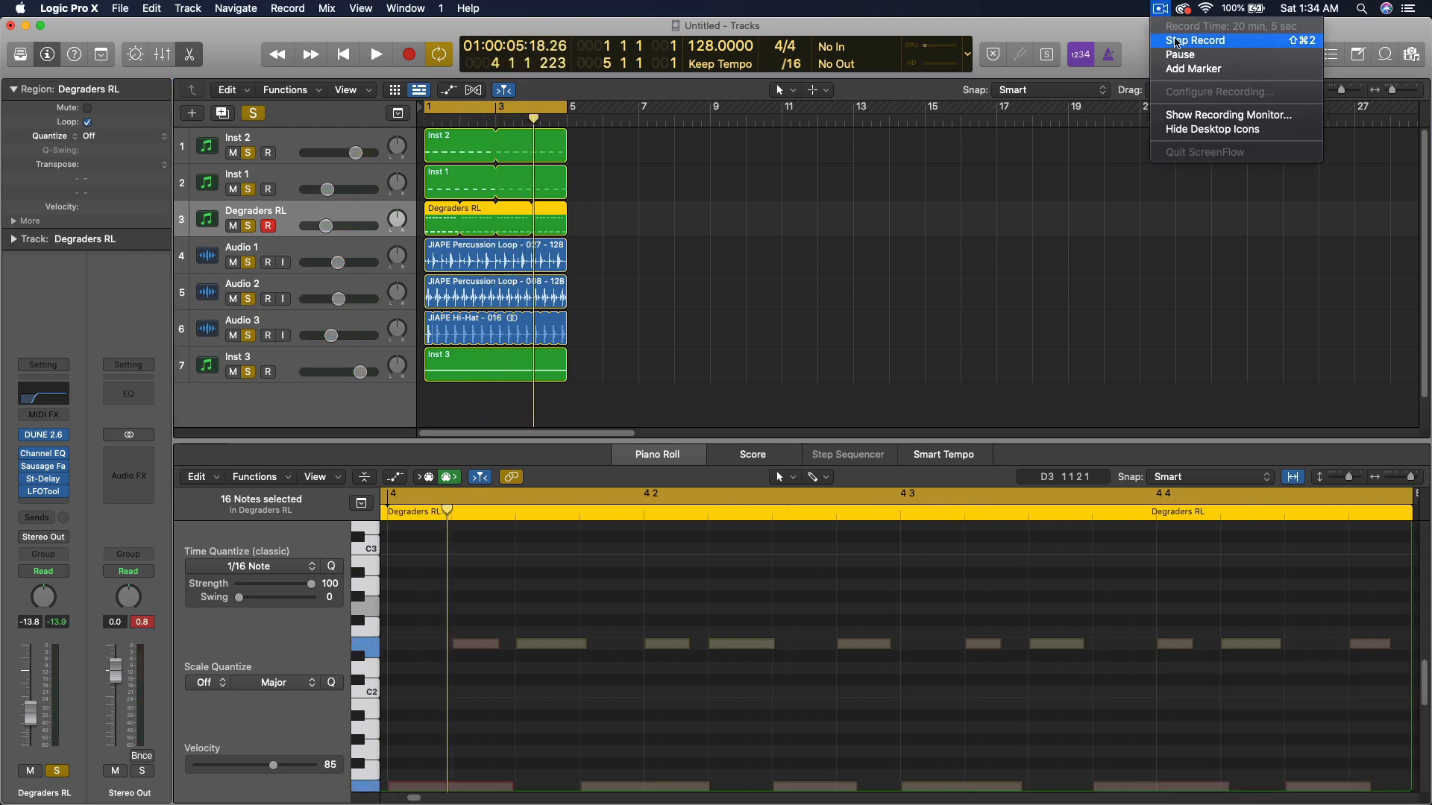
{"action": "left_click", "coordinate": [1182, 48]}
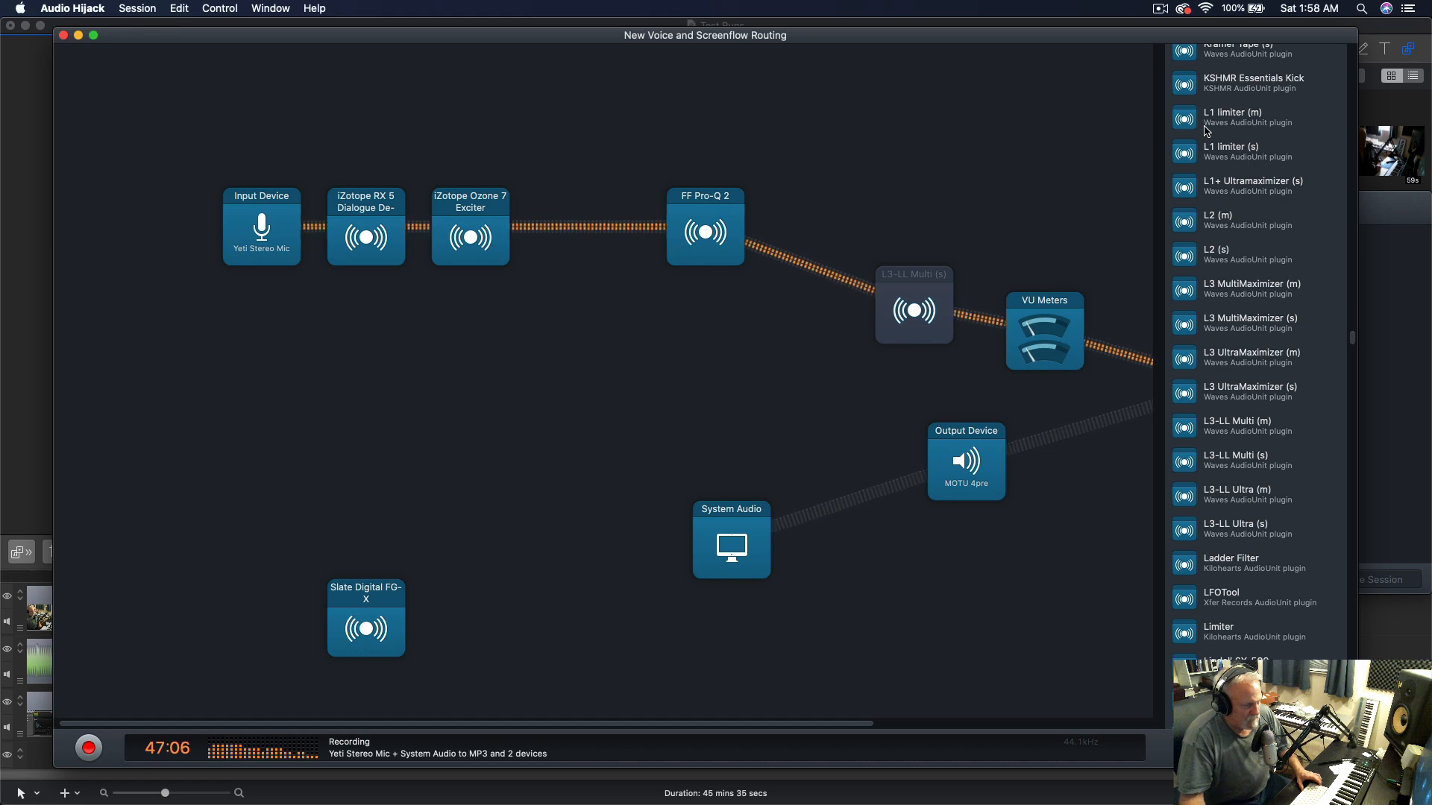
{"action": "left_click", "coordinate": [29, 234]}
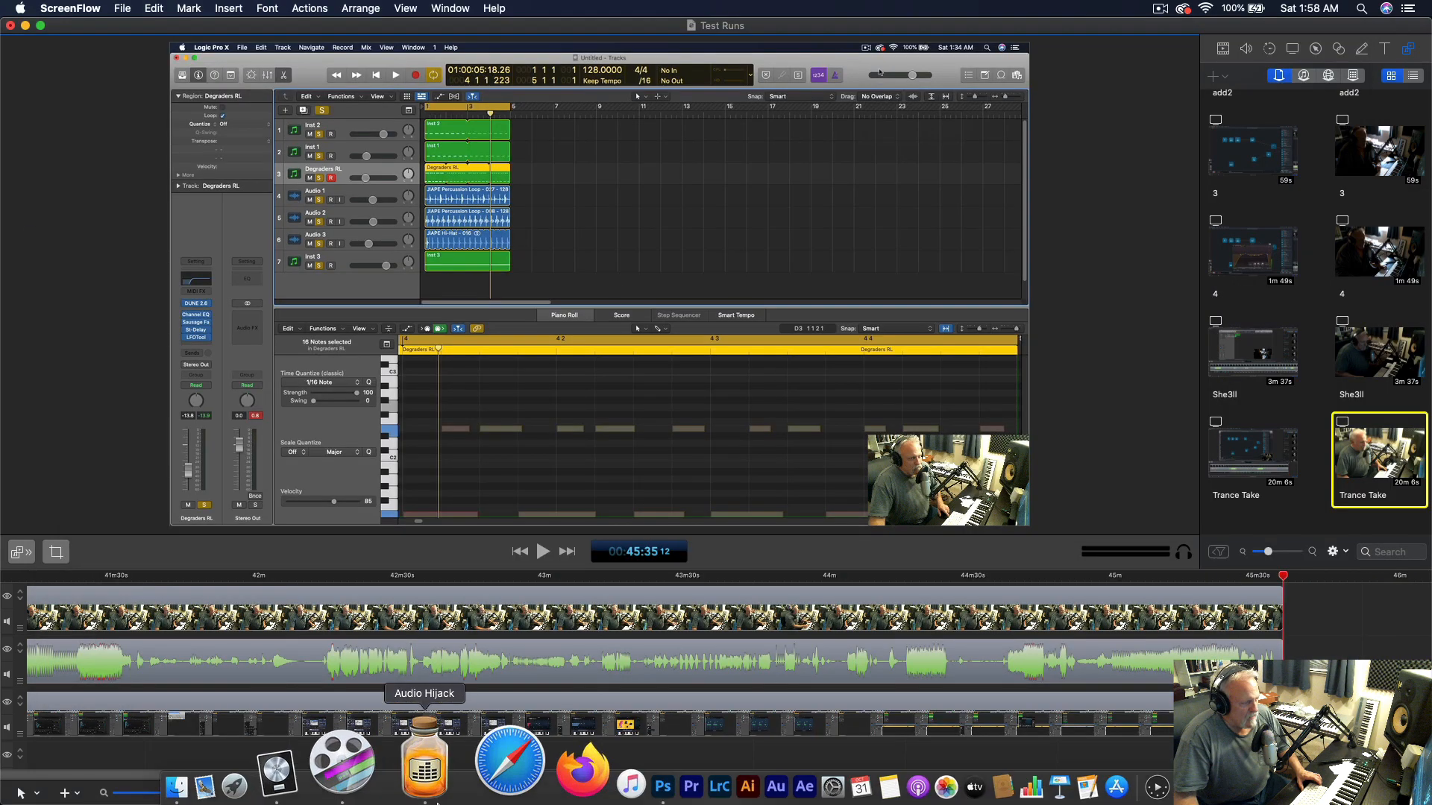
{"action": "left_click", "coordinate": [430, 756]}
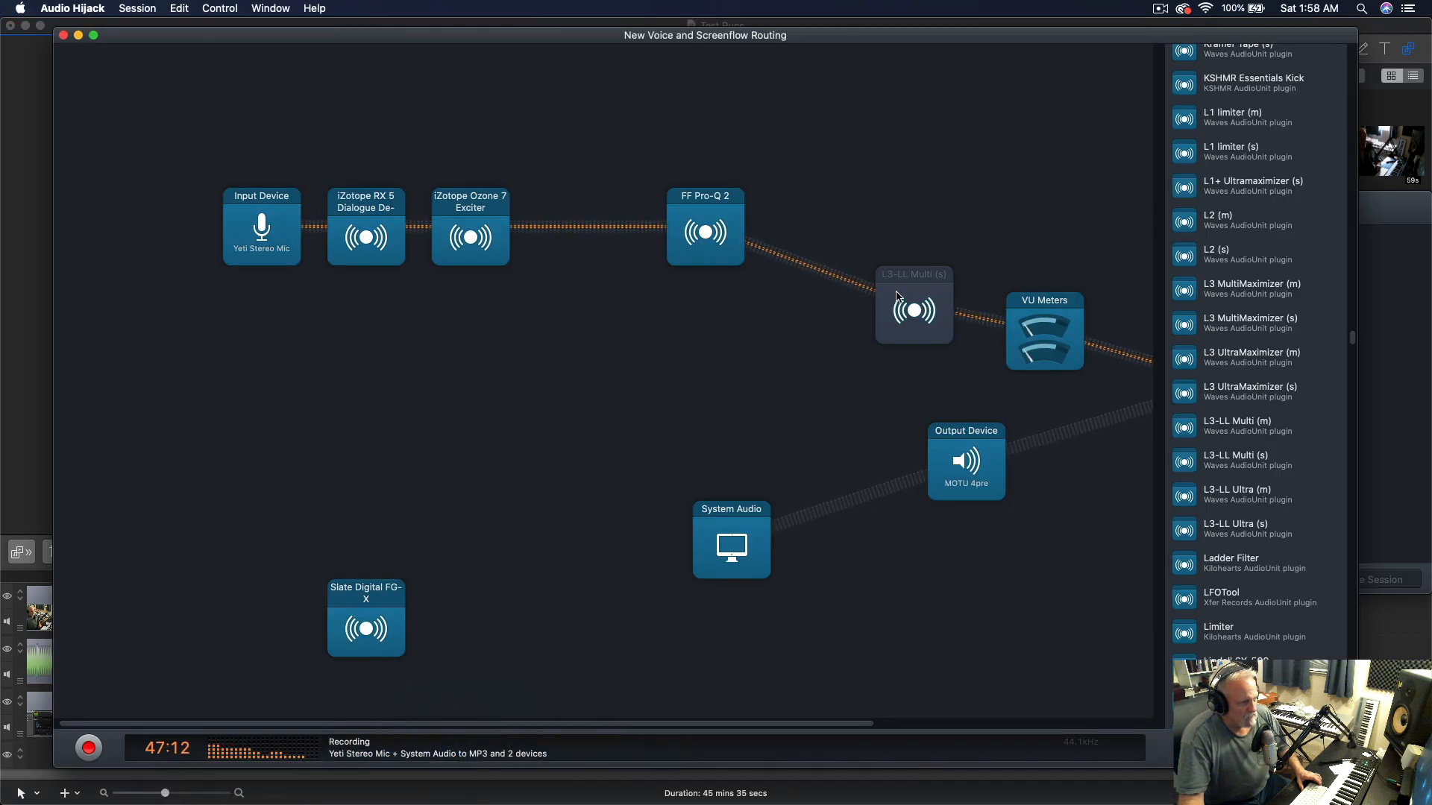
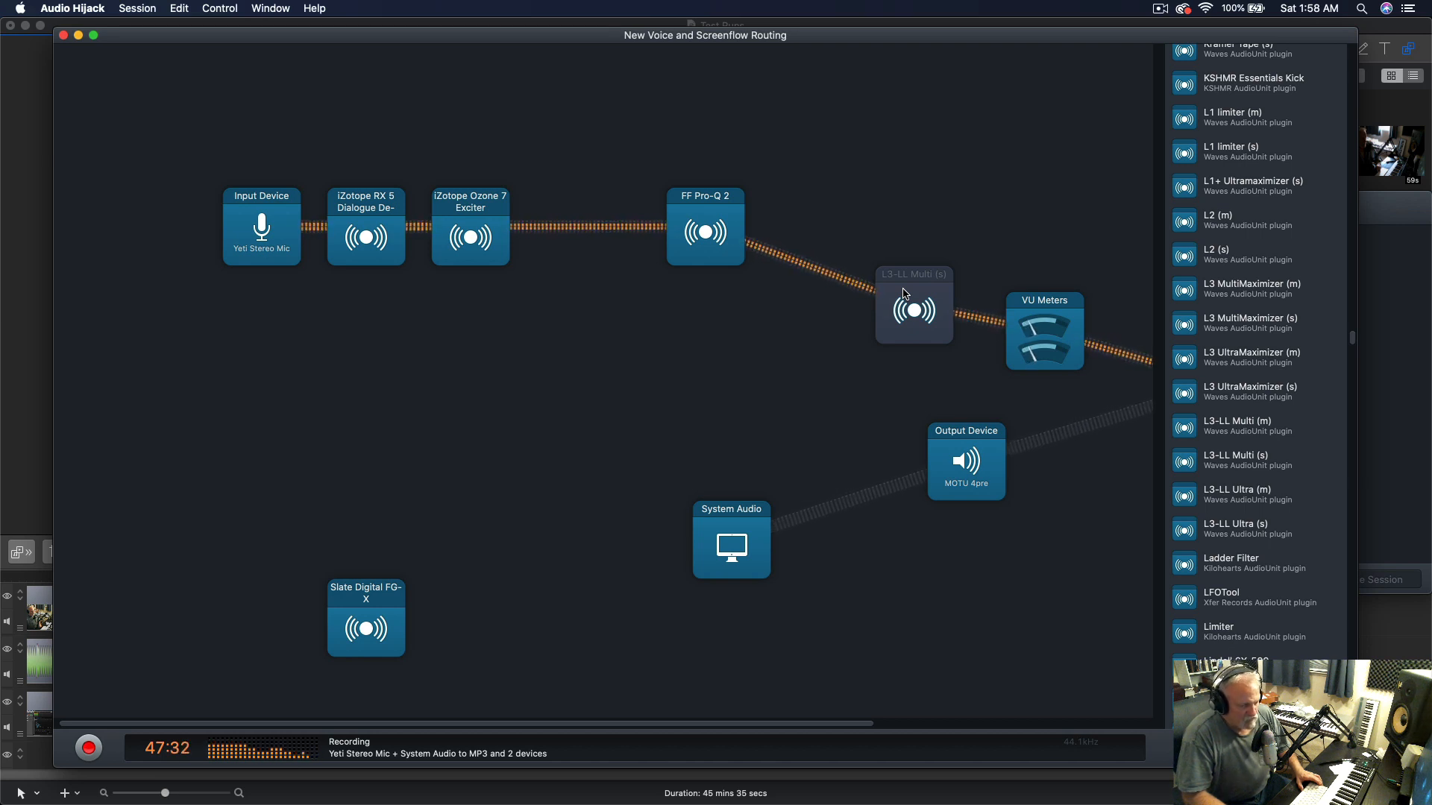
Switch back to Logic Pro, clear all track solos and play the full loop from the beginning
{"action": "mouse_move", "coordinate": [282, 803]}
{"action": "left_click", "coordinate": [388, 774]}
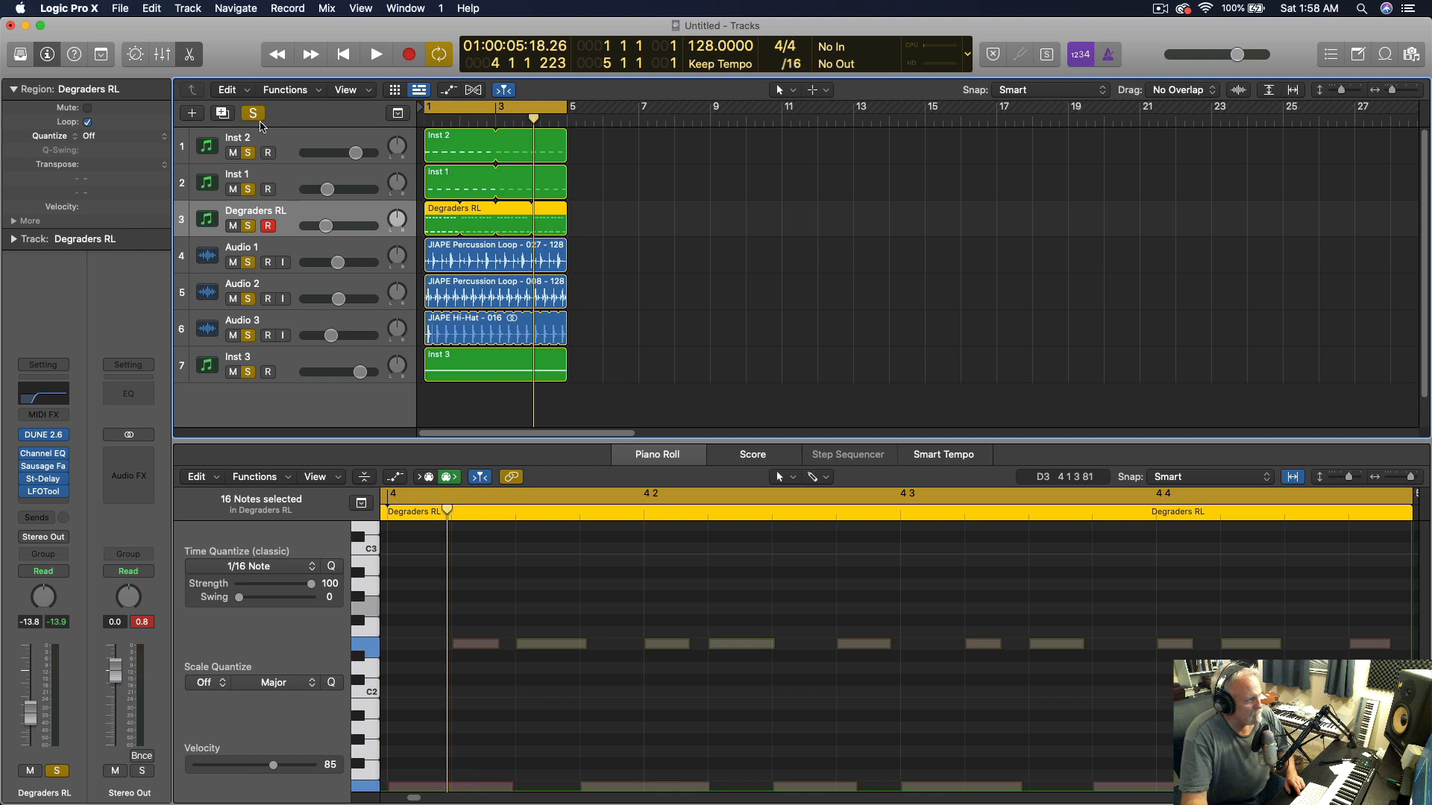
{"action": "left_click", "coordinate": [253, 114]}
{"action": "key", "text": "Return"}
{"action": "key", "text": "space"}
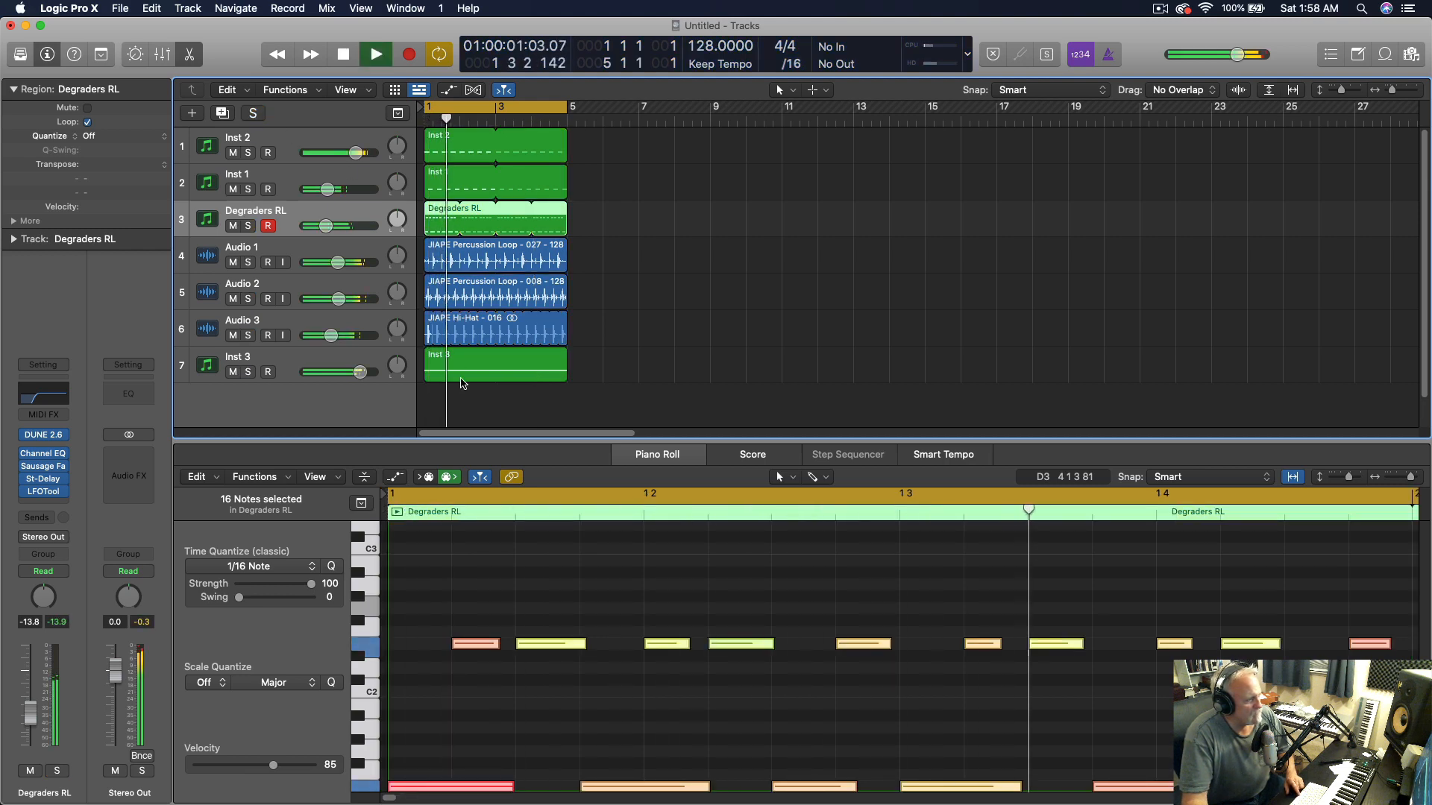
{"action": "key", "text": "Return"}
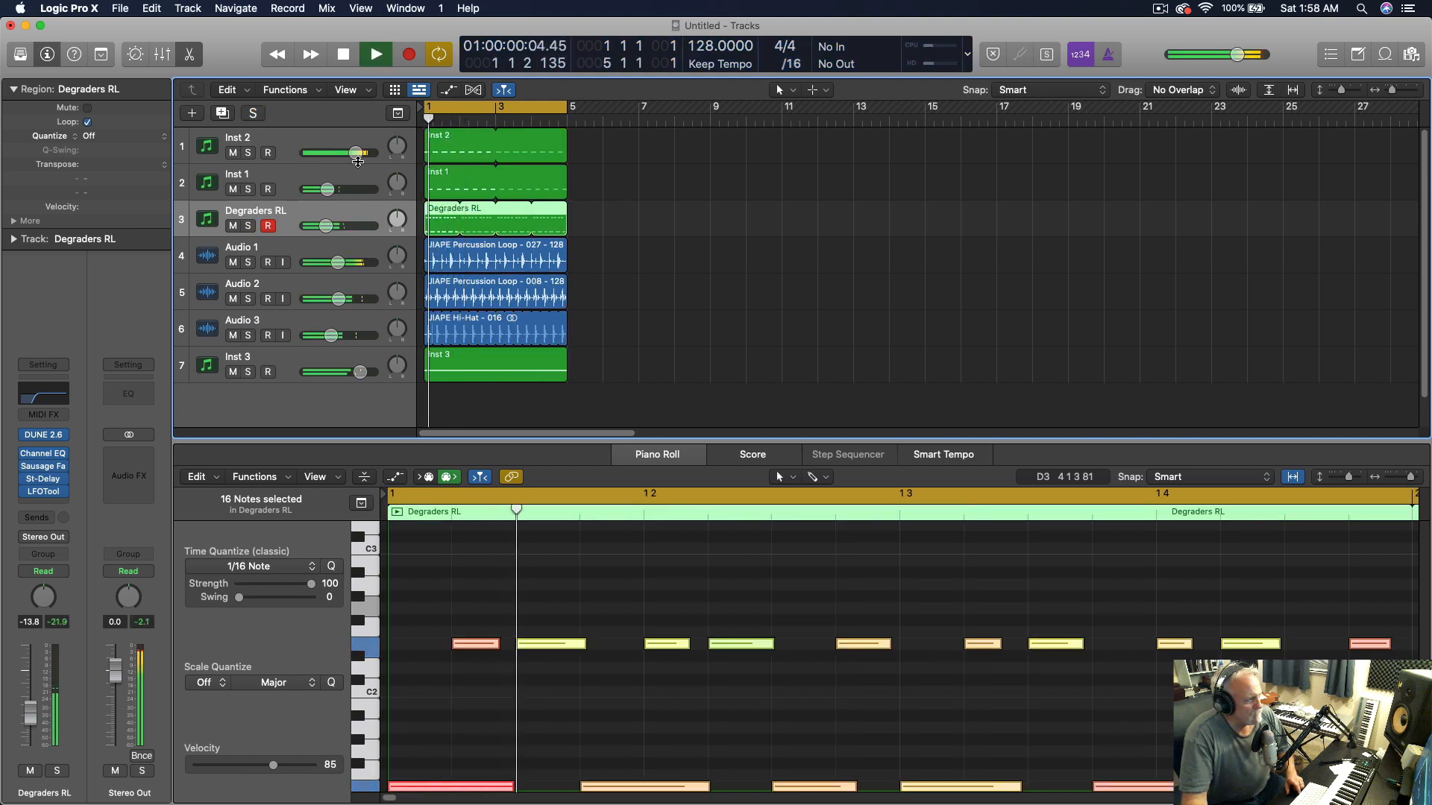
{"action": "key", "text": "space"}
Solo and select the Inst 2 kick track and add a Channel EQ to its channel strip
{"action": "left_click", "coordinate": [248, 153]}
{"action": "key", "text": "space"}
{"action": "left_click", "coordinate": [208, 147]}
{"action": "key", "text": "space"}
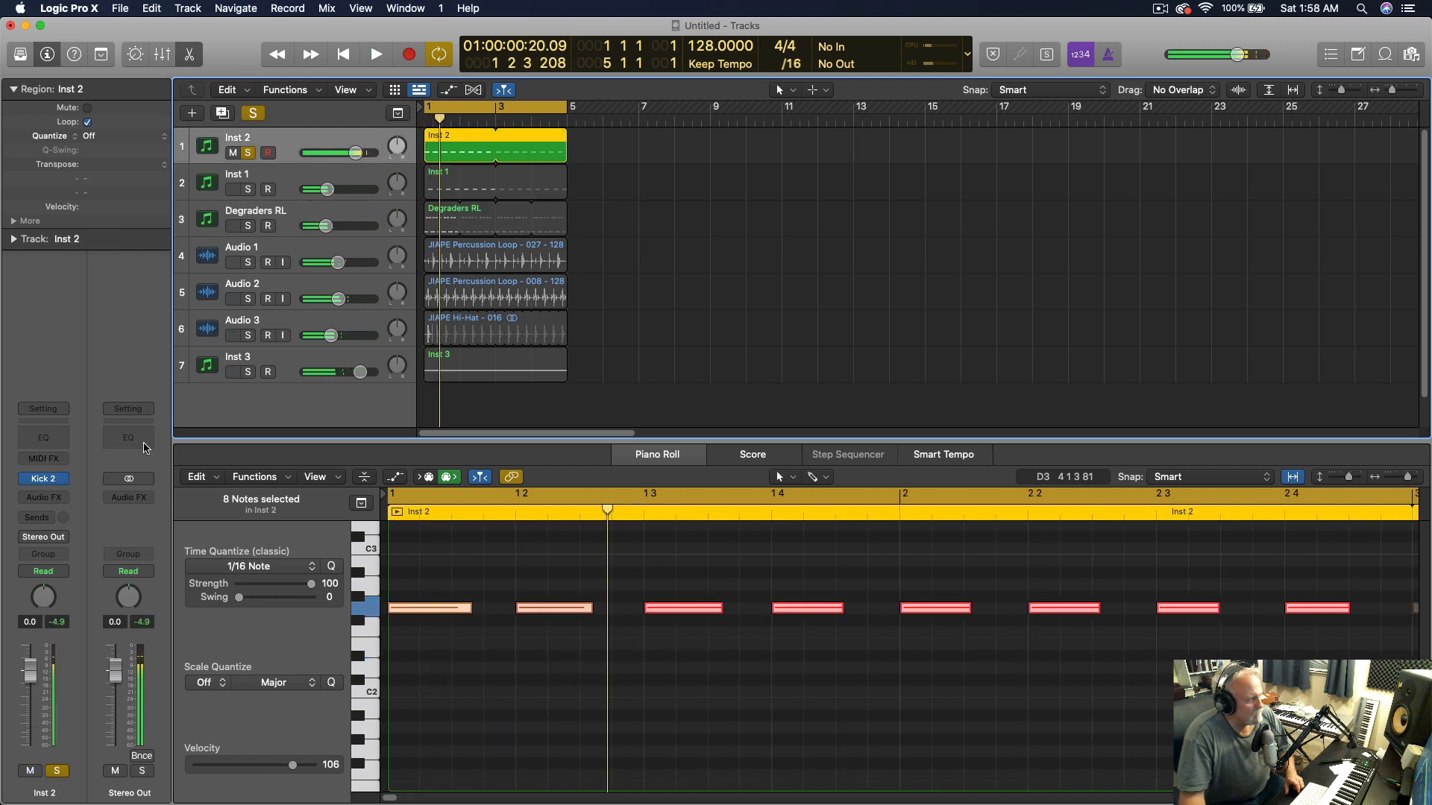
{"action": "left_click", "coordinate": [47, 440]}
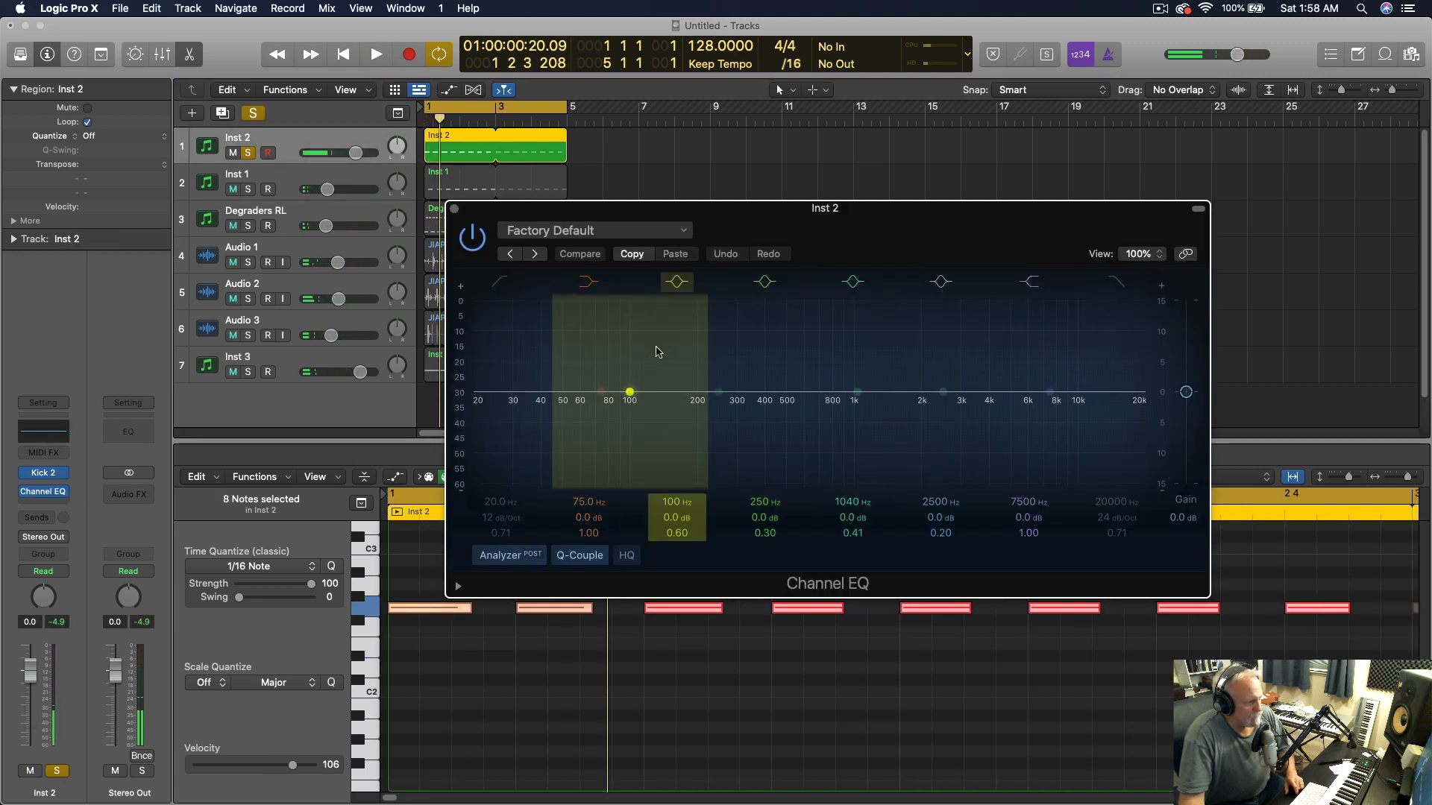
Boost the kick's 100 Hz Channel EQ band by 1.5 dB, moving it to 62 Hz with a Q of 1.70
{"action": "key", "text": "space"}
{"action": "left_click", "coordinate": [629, 393]}
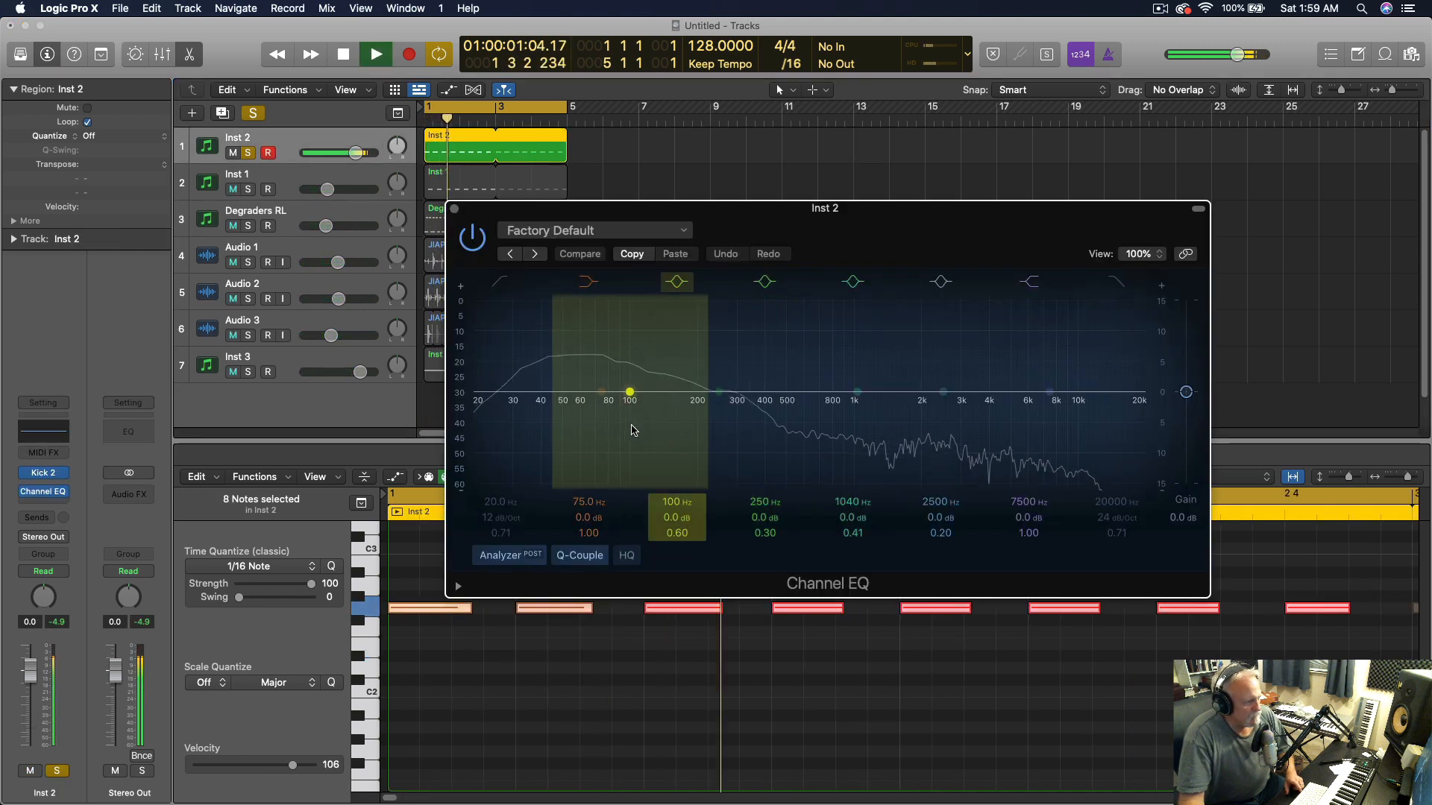
{"action": "key", "text": "space"}
{"action": "left_click_drag", "start_coordinate": [630, 393], "coordinate": [583, 387]}
{"action": "key", "text": "space"}
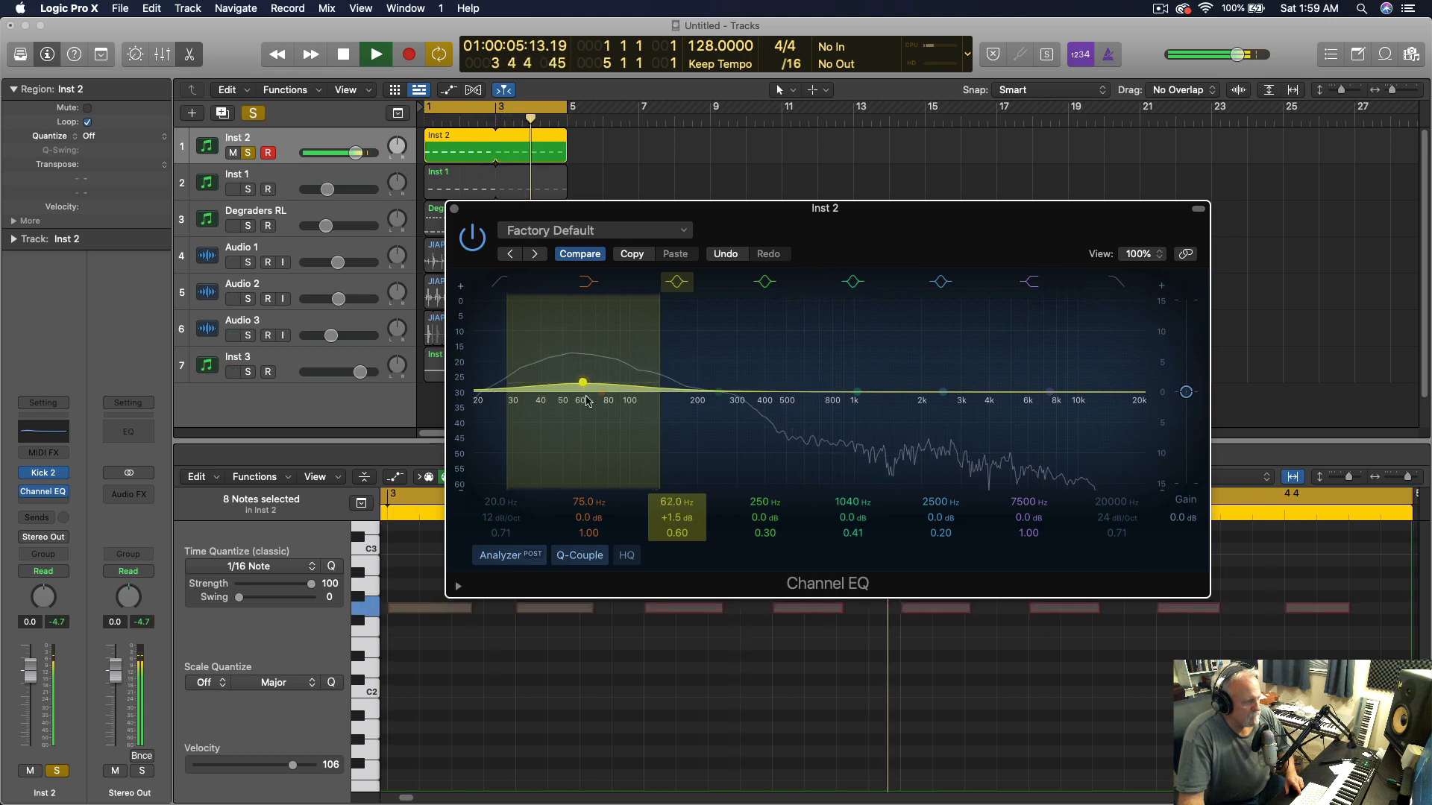
{"action": "left_click_drag", "start_coordinate": [676, 532], "coordinate": [680, 533]}
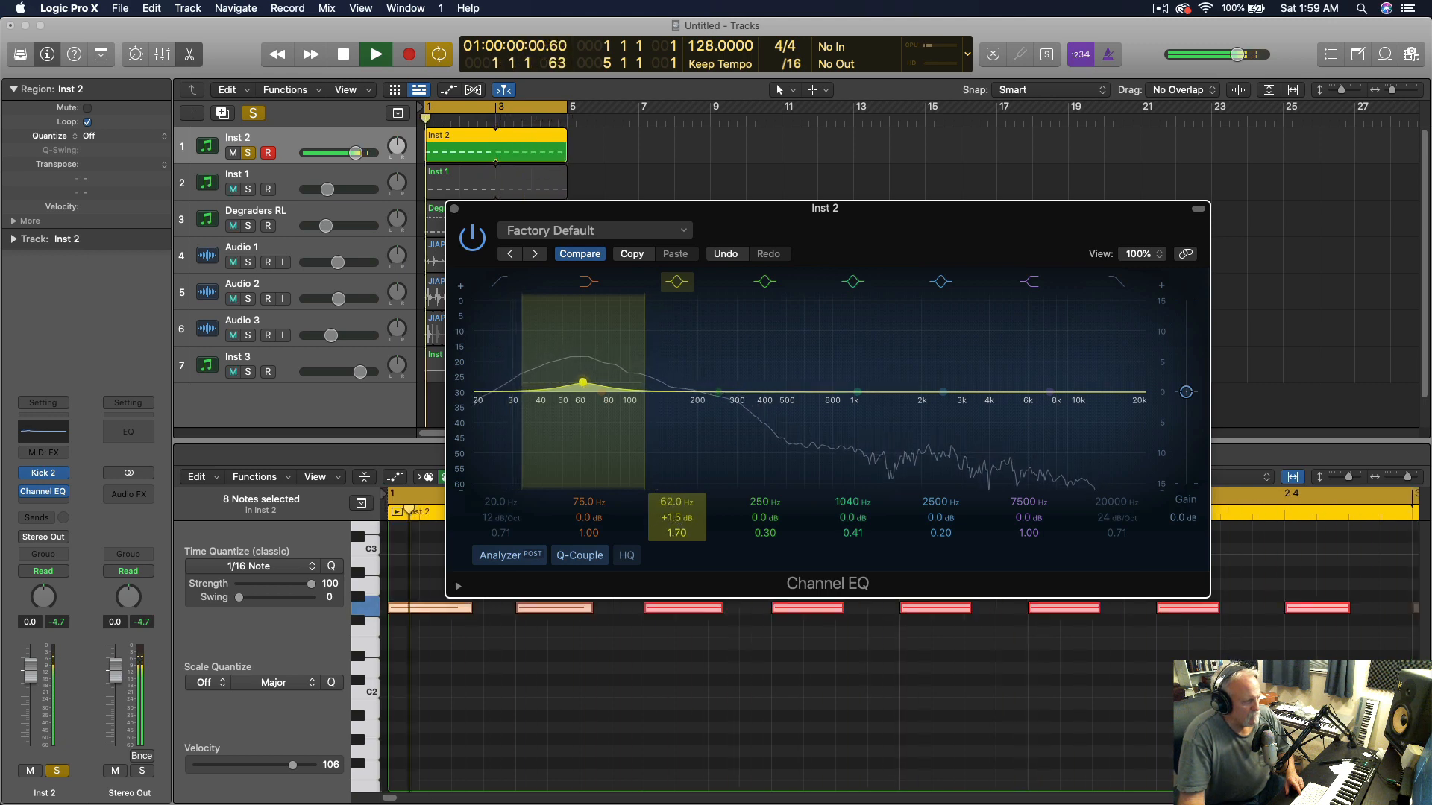
Move the kick EQ's 2500 Hz band to 2220 Hz with +1.7 dB gain and a Q of 0.27, and close the EQ
{"action": "mouse_move", "coordinate": [944, 392]}
{"action": "left_mouse_down"}
{"action": "mouse_move", "coordinate": [850, 378]}
{"action": "mouse_move", "coordinate": [931, 380]}
{"action": "left_mouse_up"}
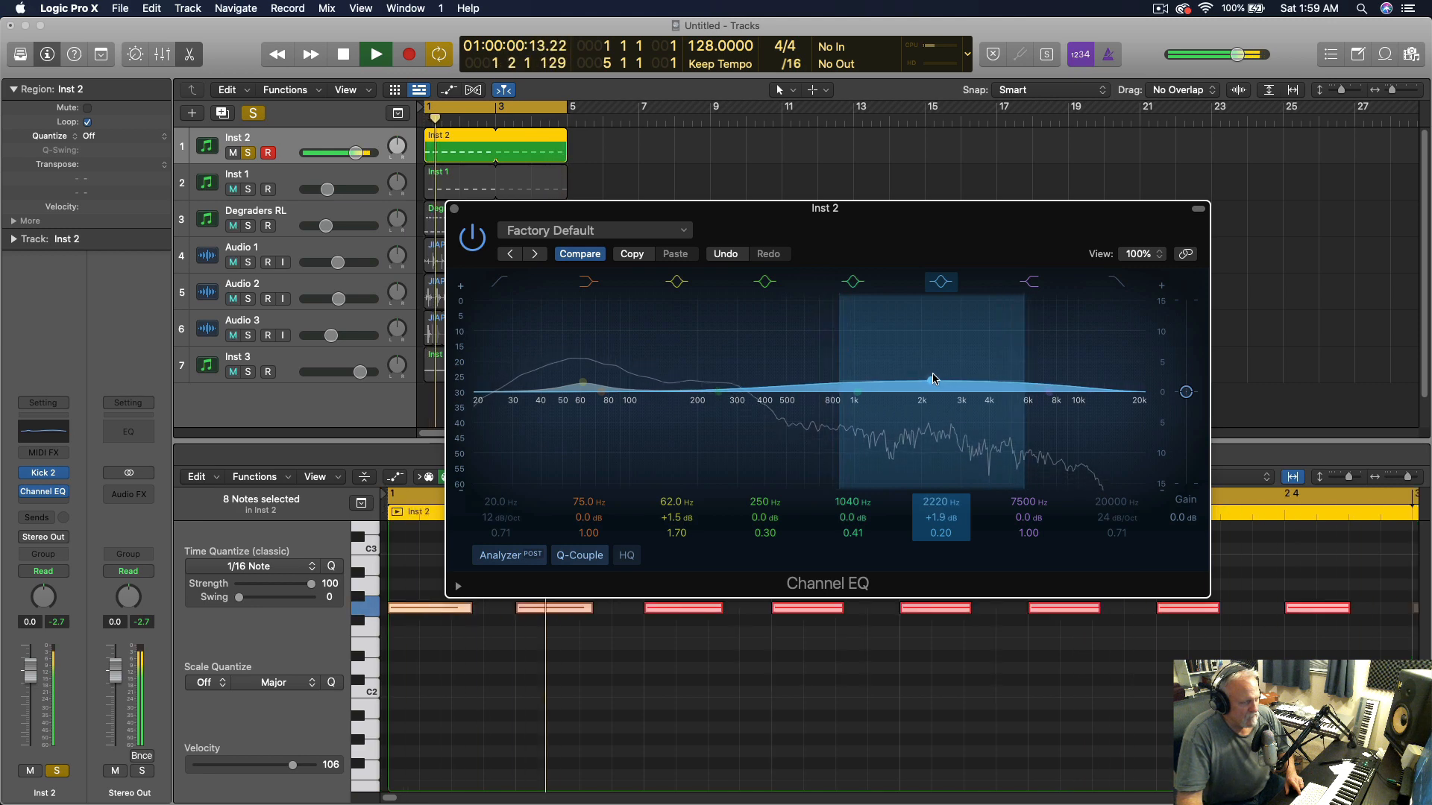
{"action": "left_click_drag", "start_coordinate": [944, 534], "coordinate": [943, 530]}
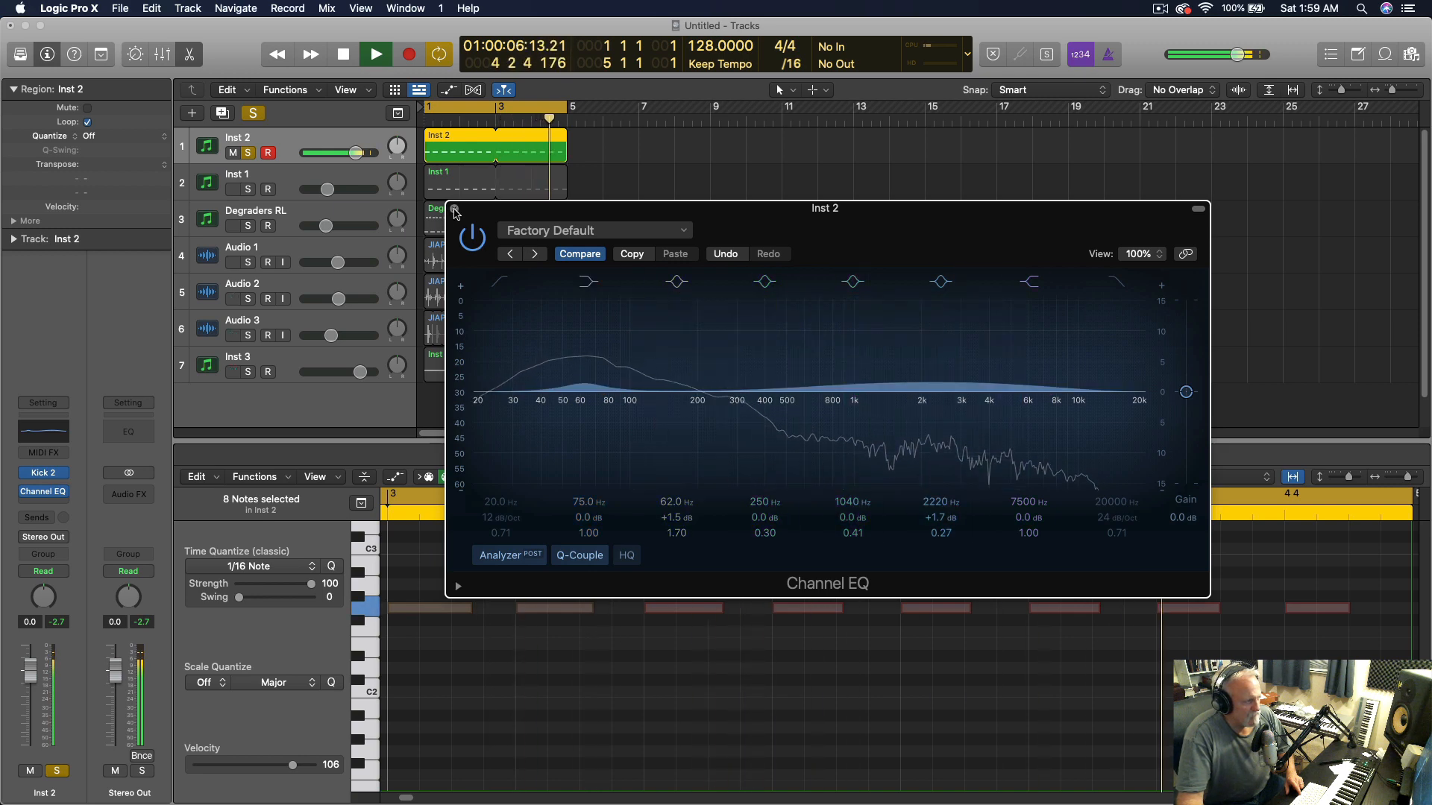
{"action": "left_click", "coordinate": [454, 209]}
Solo Inst 1 together with the Inst 2 kick and lower Inst 2's volume to -1.8 dB
{"action": "left_click", "coordinate": [248, 189]}
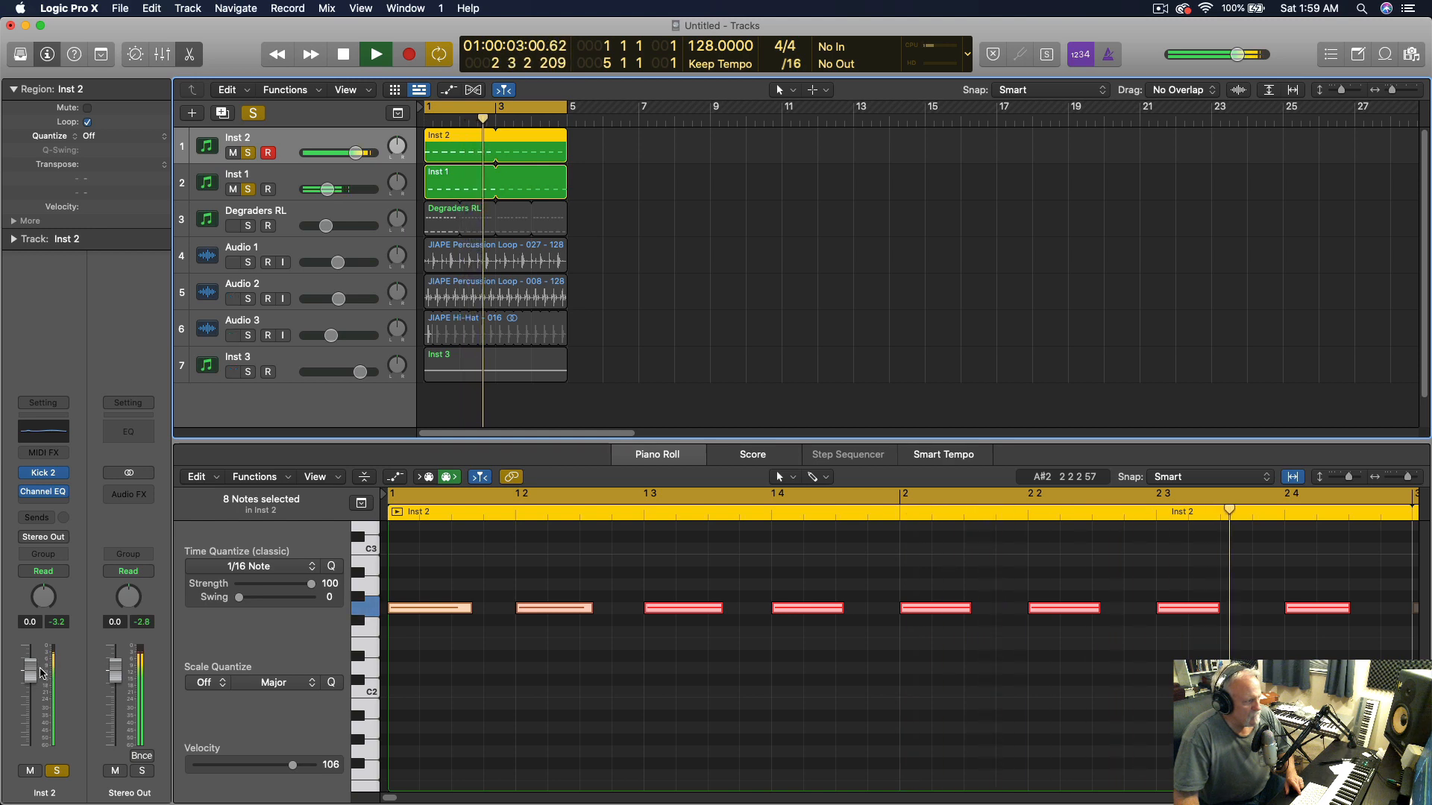
{"action": "left_click_drag", "start_coordinate": [32, 661], "coordinate": [30, 677]}
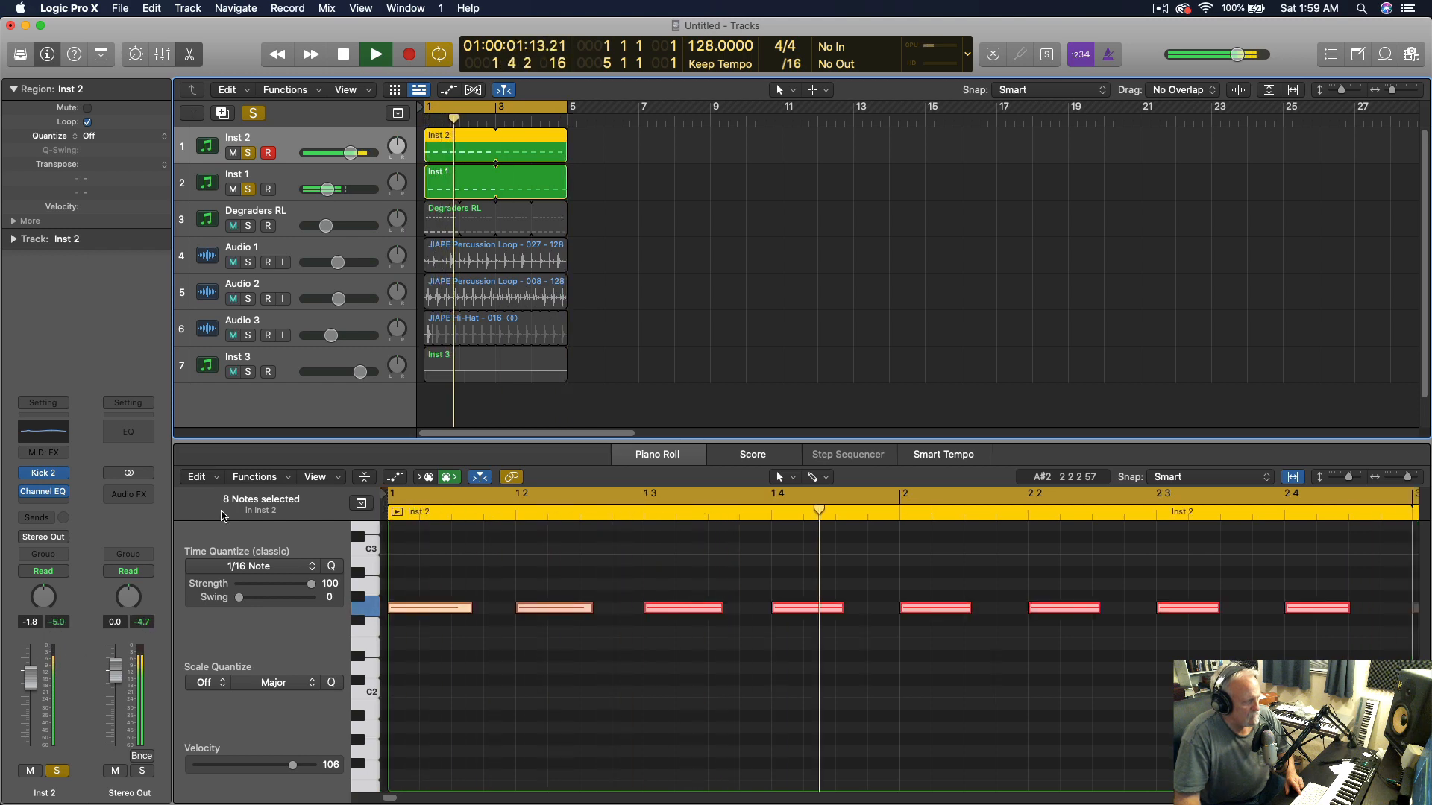
Open the Mini V instrument on the Inst 1 track and adjust its filter cutoff frequency during playback
{"action": "left_click", "coordinate": [293, 179]}
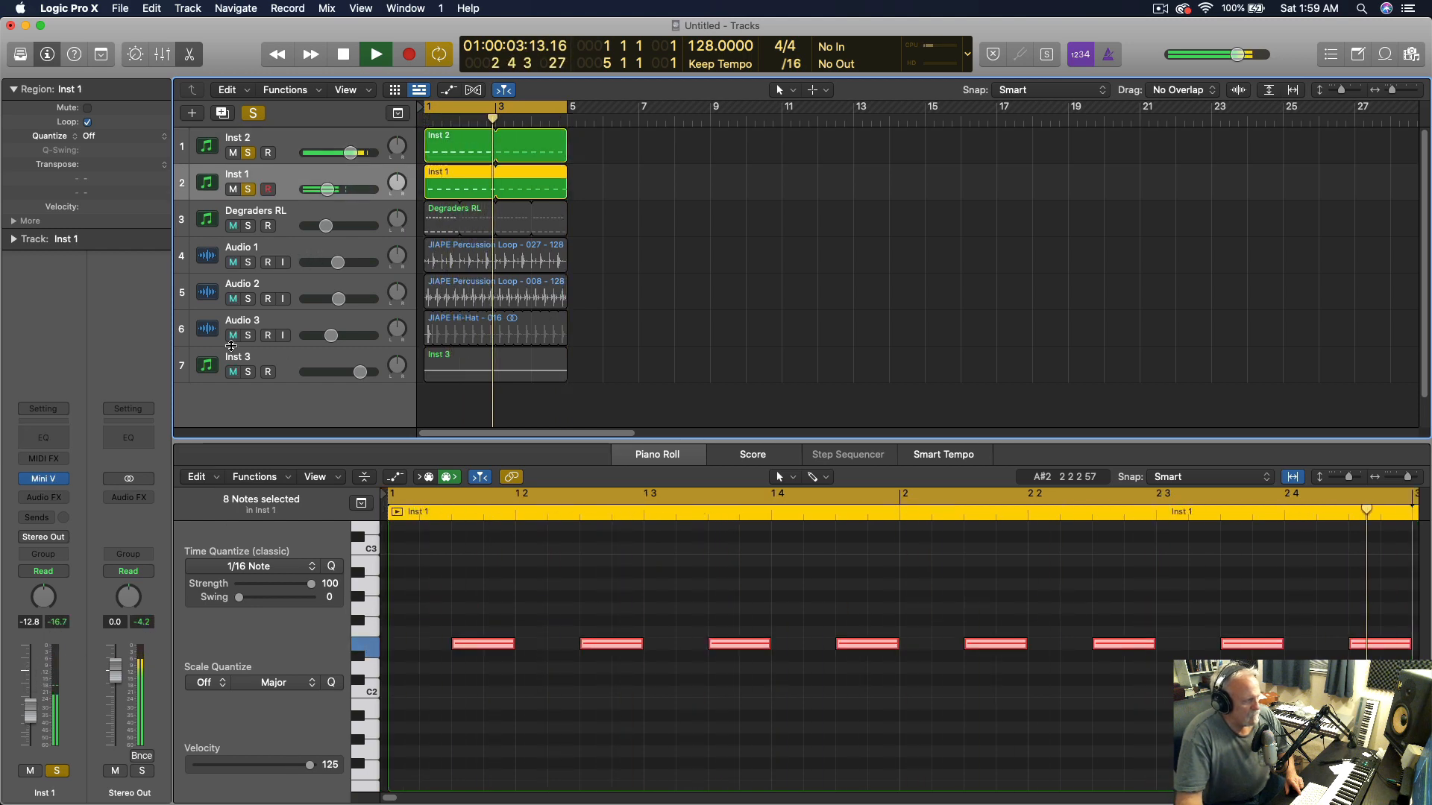
{"action": "key", "text": "space"}
{"action": "left_click", "coordinate": [44, 478]}
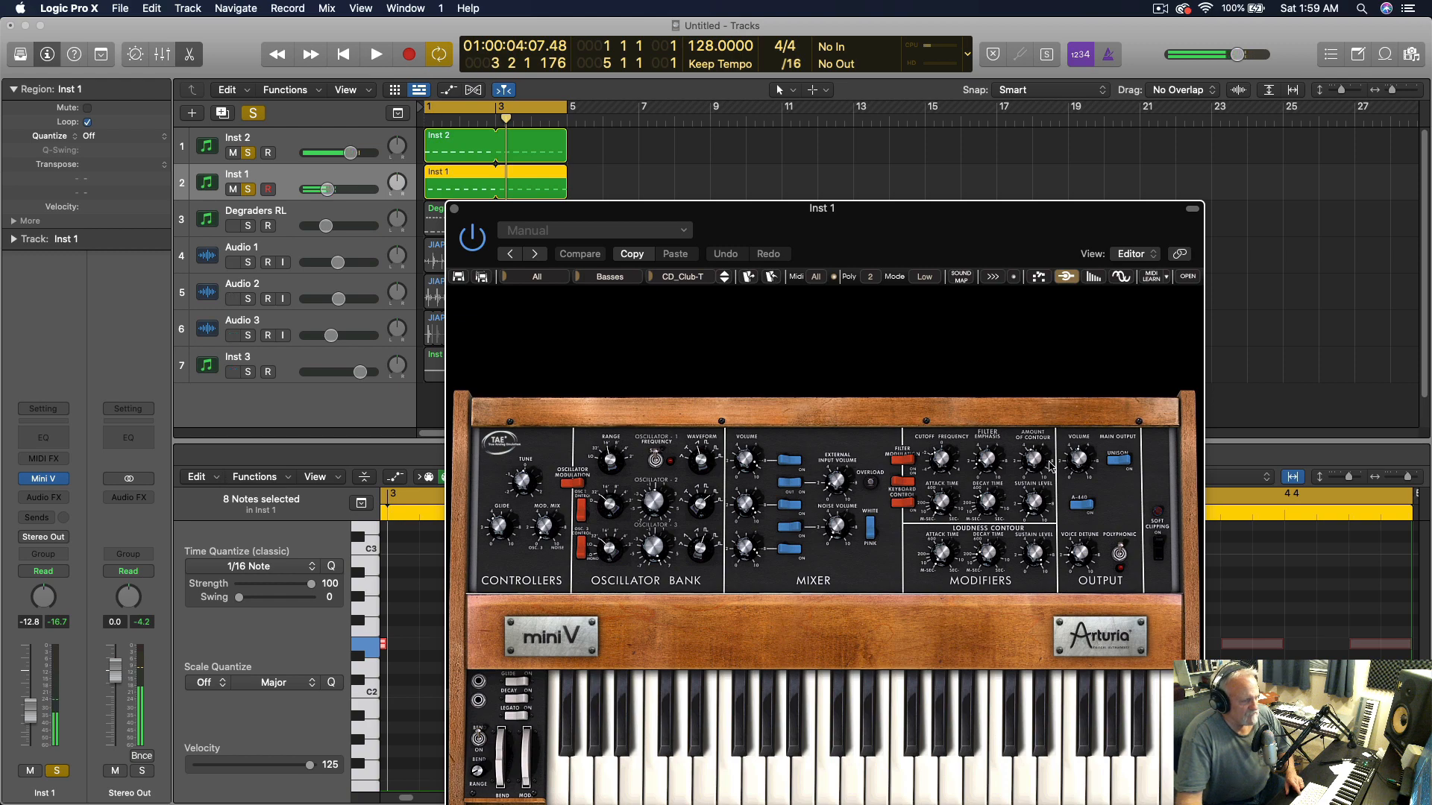
{"action": "key", "text": "space"}
{"action": "left_click_drag", "start_coordinate": [941, 459], "coordinate": [941, 470]}
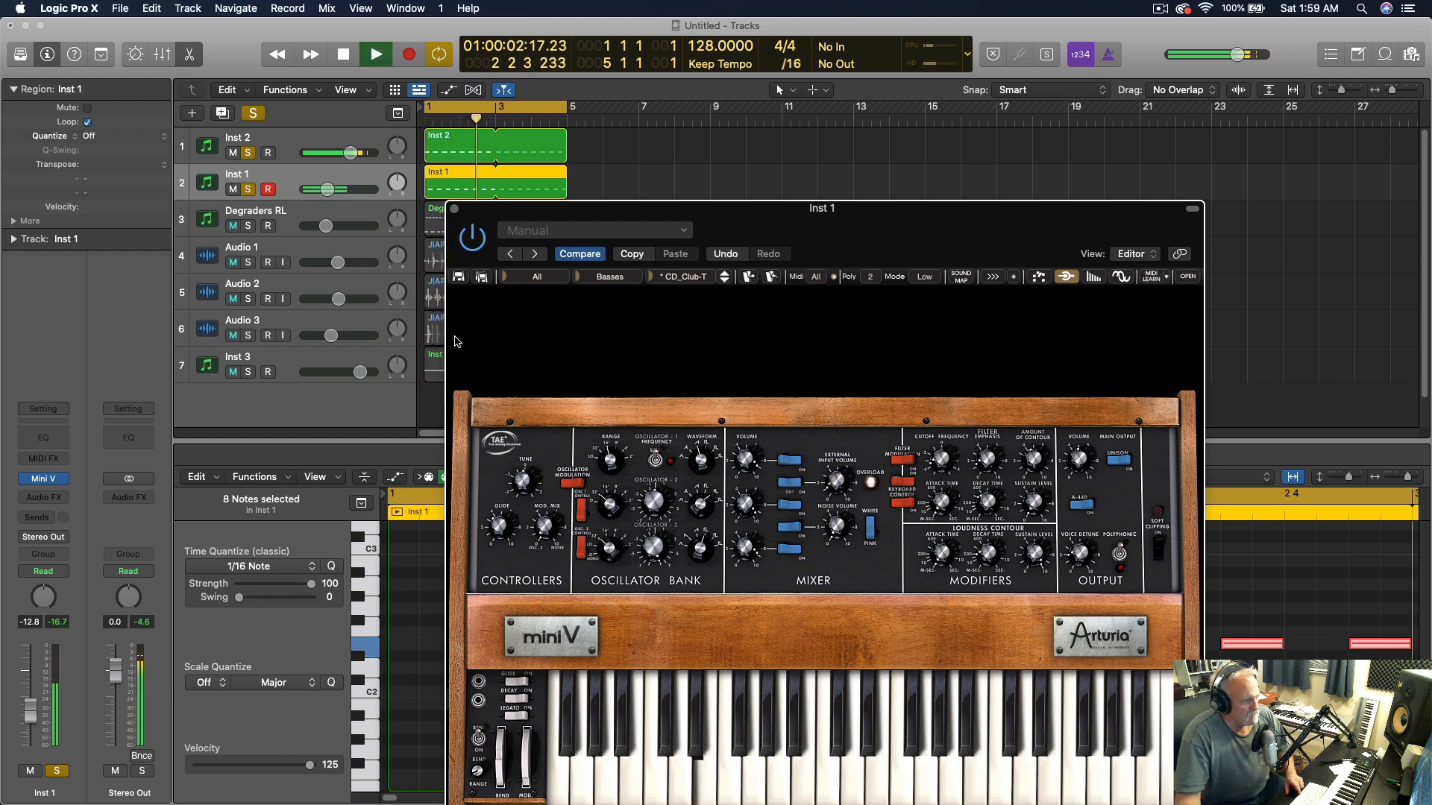
Open the DUNE 2.6 instrument on the Degraders RL track and solo only that track
{"action": "left_click", "coordinate": [248, 227]}
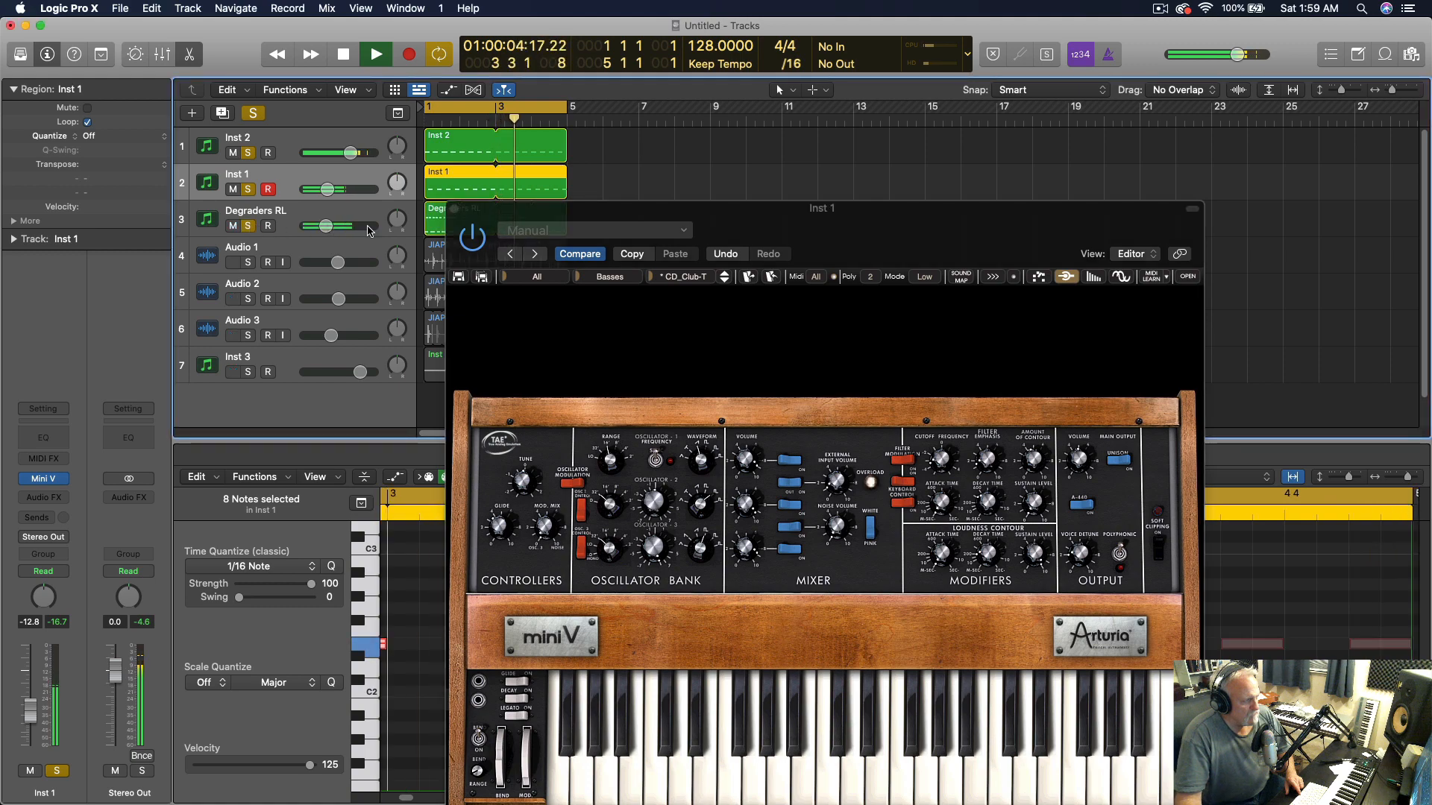
{"action": "left_click", "coordinate": [307, 218]}
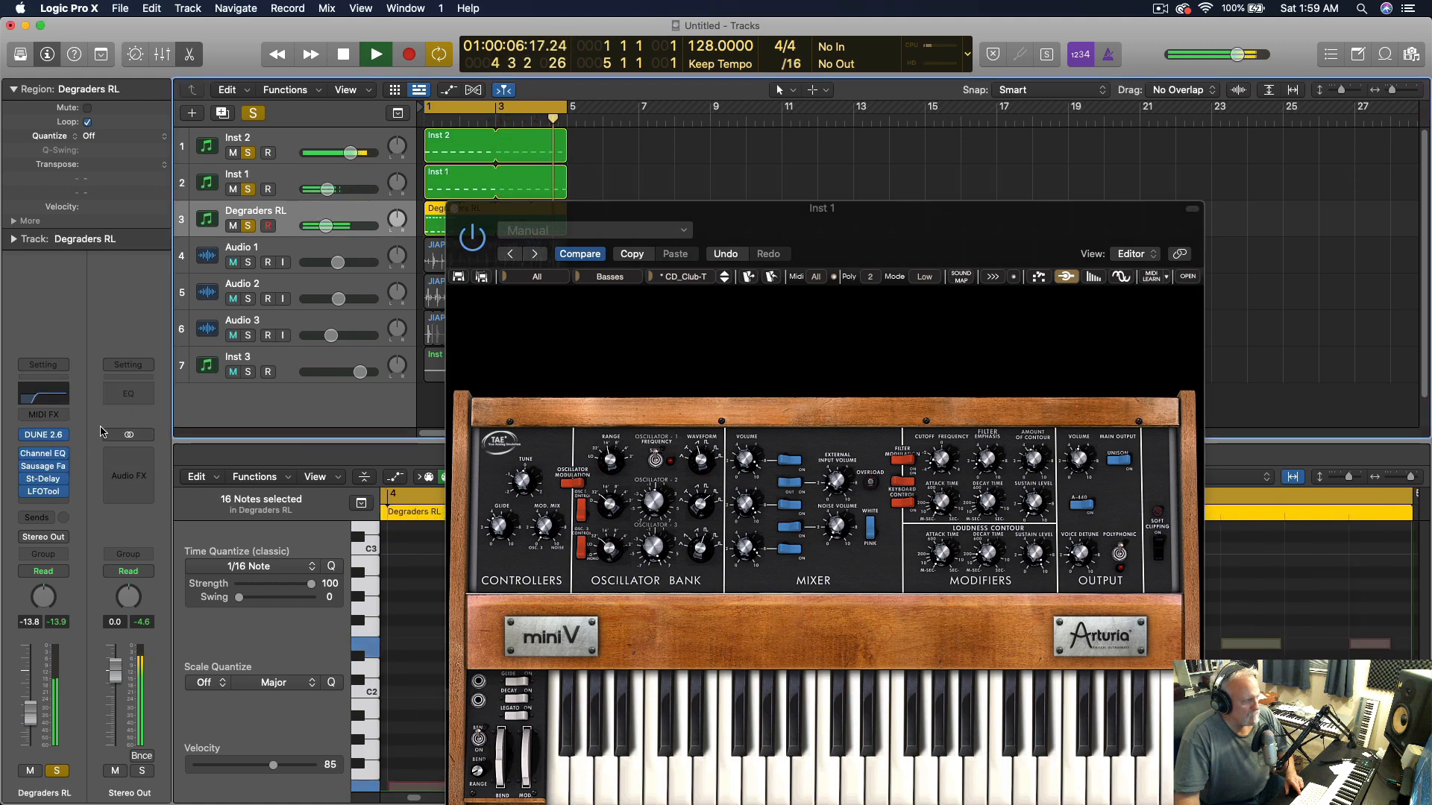
{"action": "left_click", "coordinate": [44, 438]}
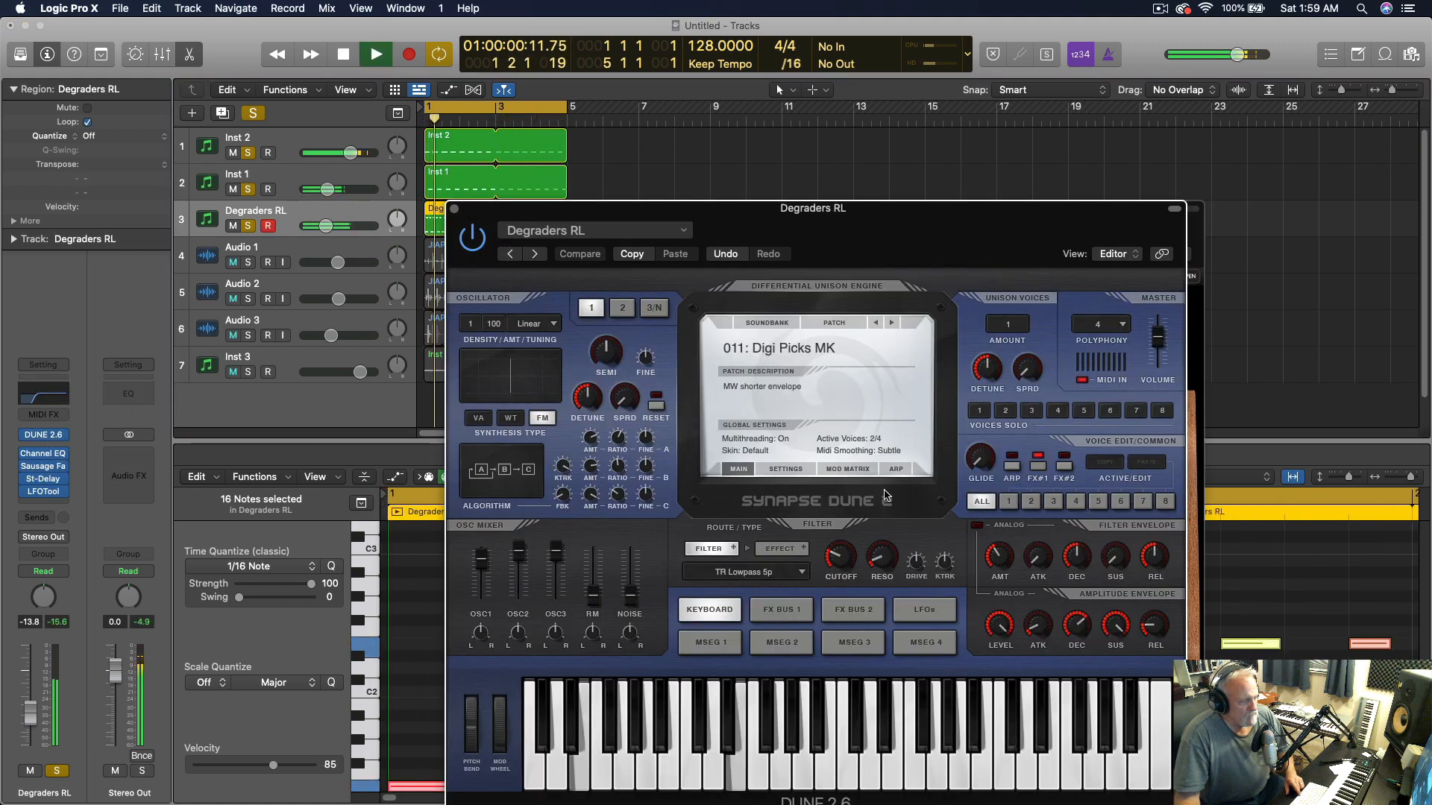
{"action": "left_click", "coordinate": [253, 113]}
{"action": "left_click", "coordinate": [249, 226]}
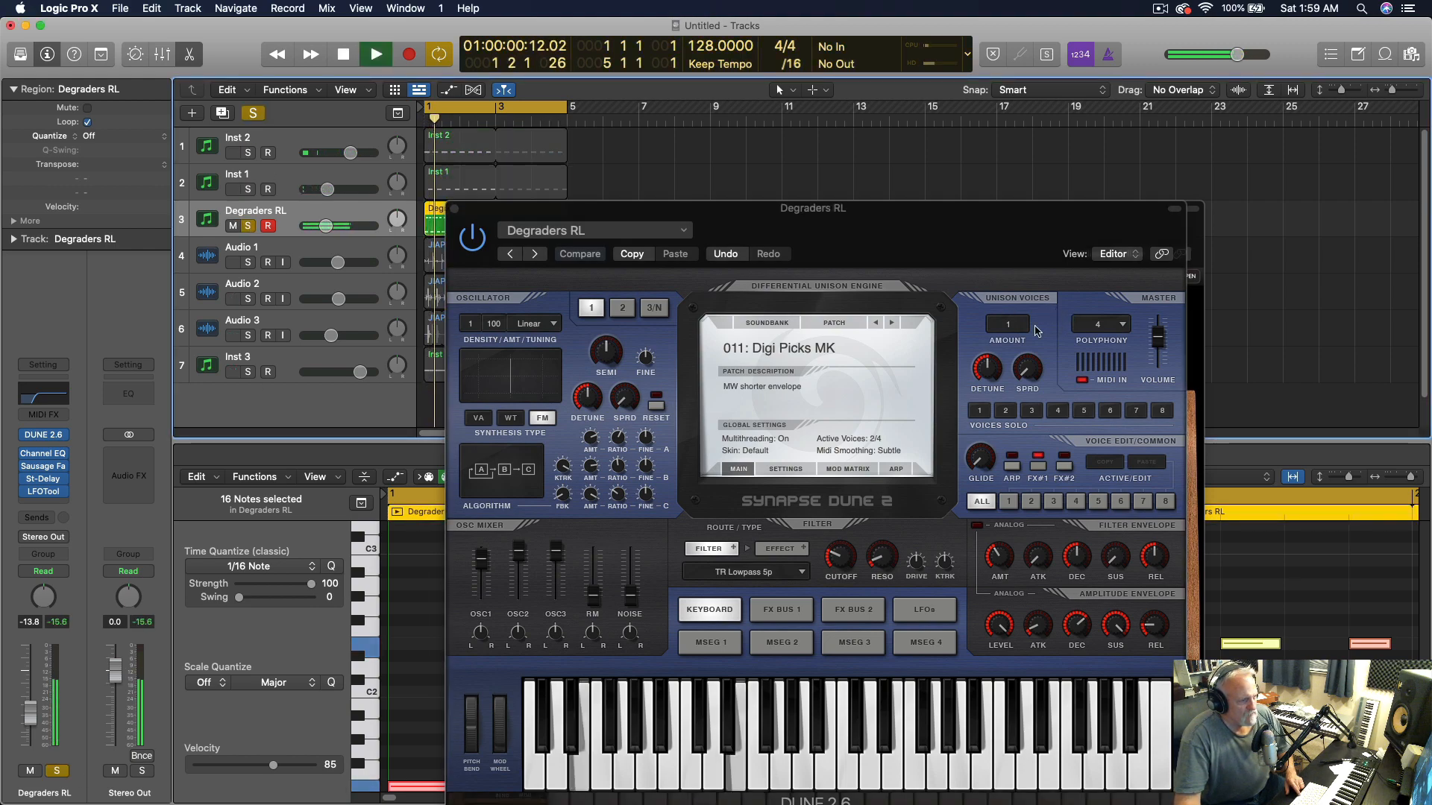
Step through the DUNE 2.6 patches to 013: FM Pastor Bass KS and bypass the track's St-Delay effect
{"action": "key", "text": "space"}
{"action": "left_click", "coordinate": [893, 324]}
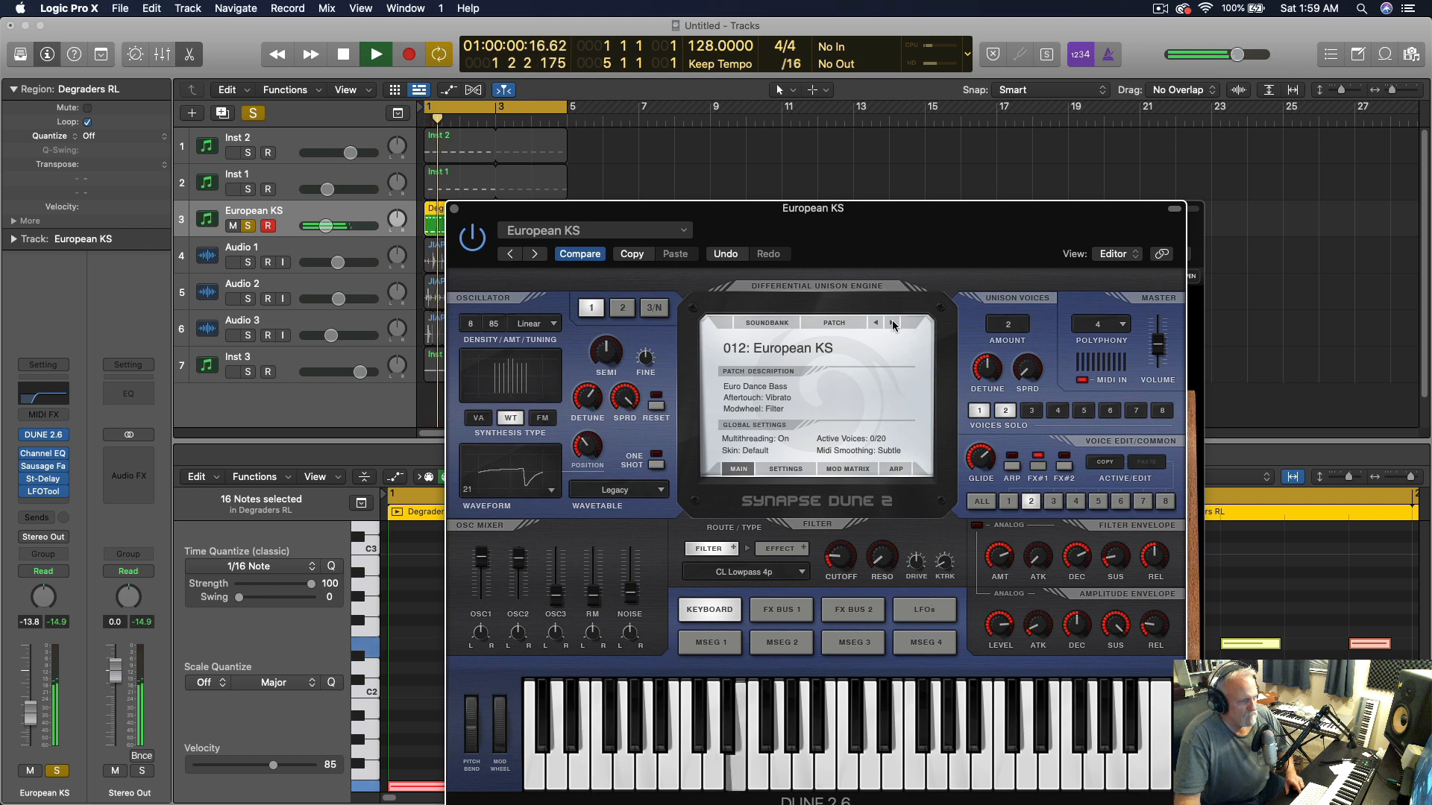
{"action": "left_click", "coordinate": [892, 325]}
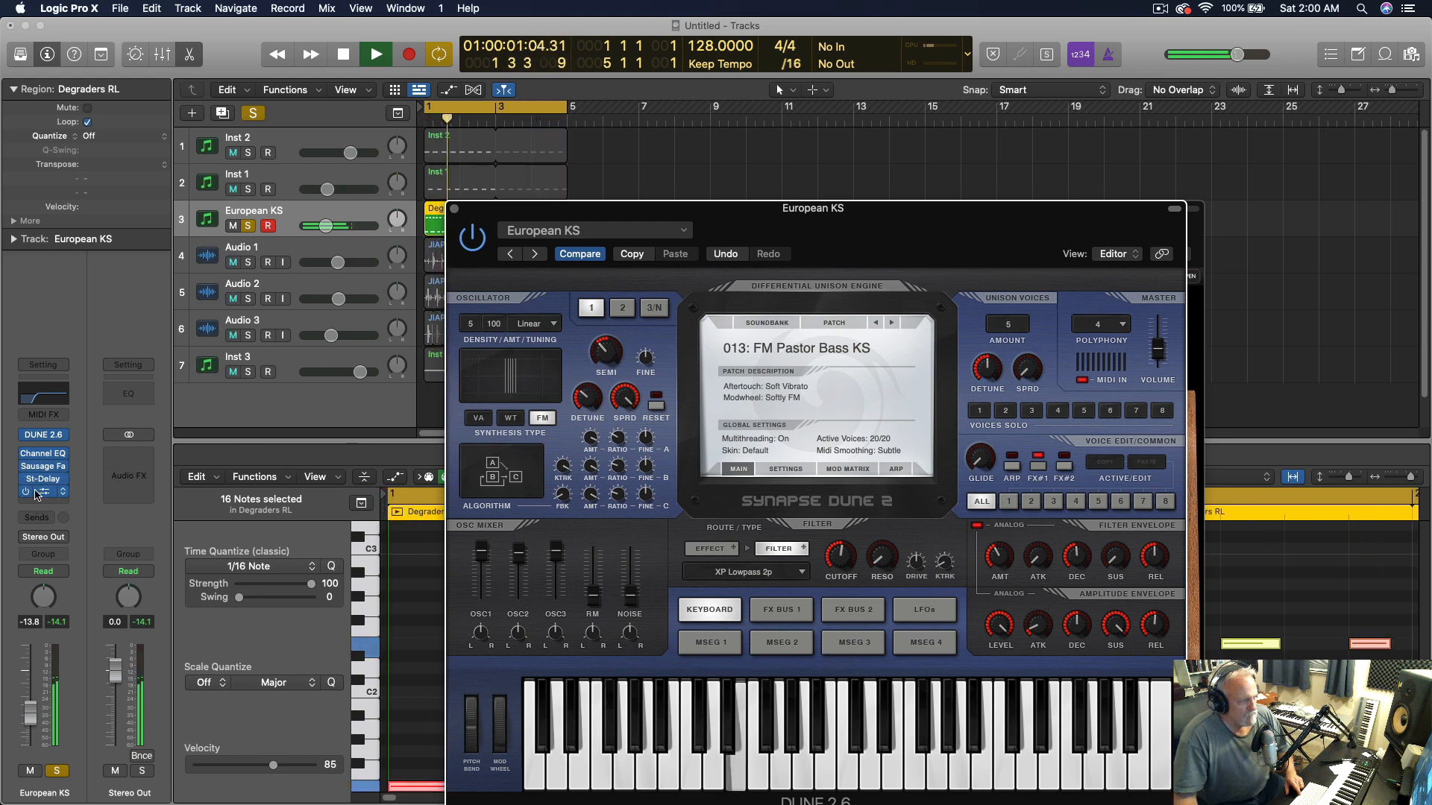
{"action": "key", "text": "space"}
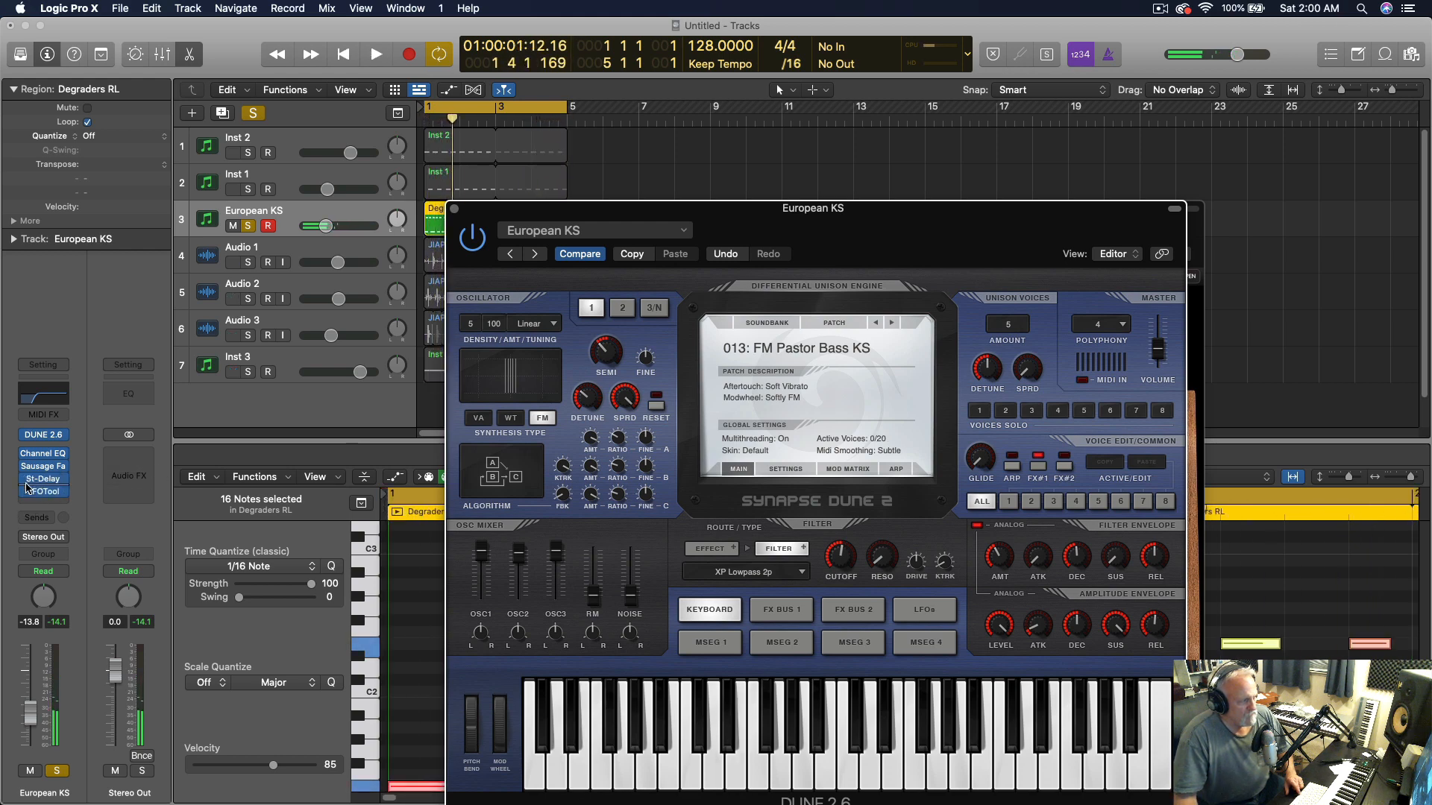
{"action": "key", "text": "space"}
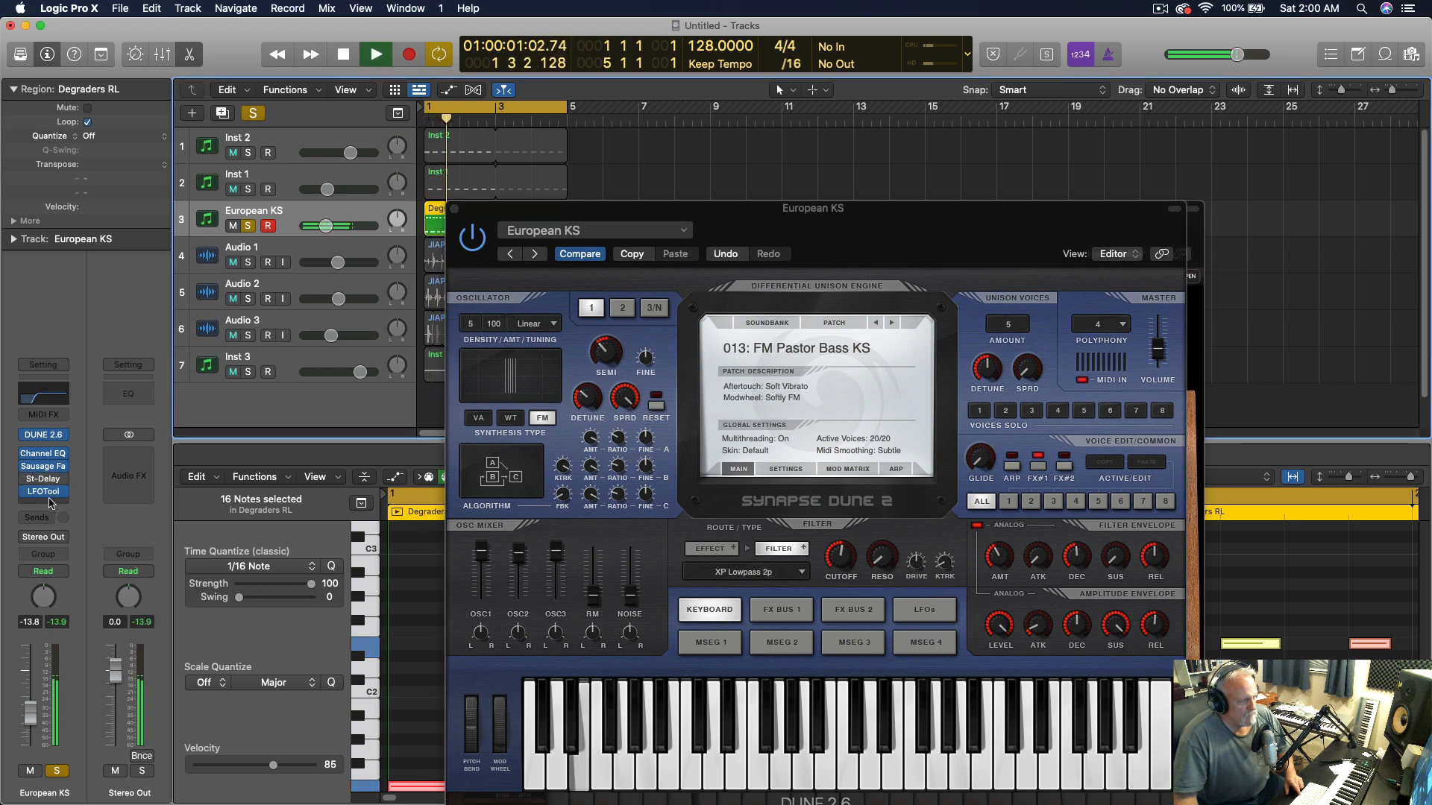
Switch off Delay 1 in DUNE 2.6's FX Bus 1 and audition the European KS track
{"action": "key", "text": "space"}
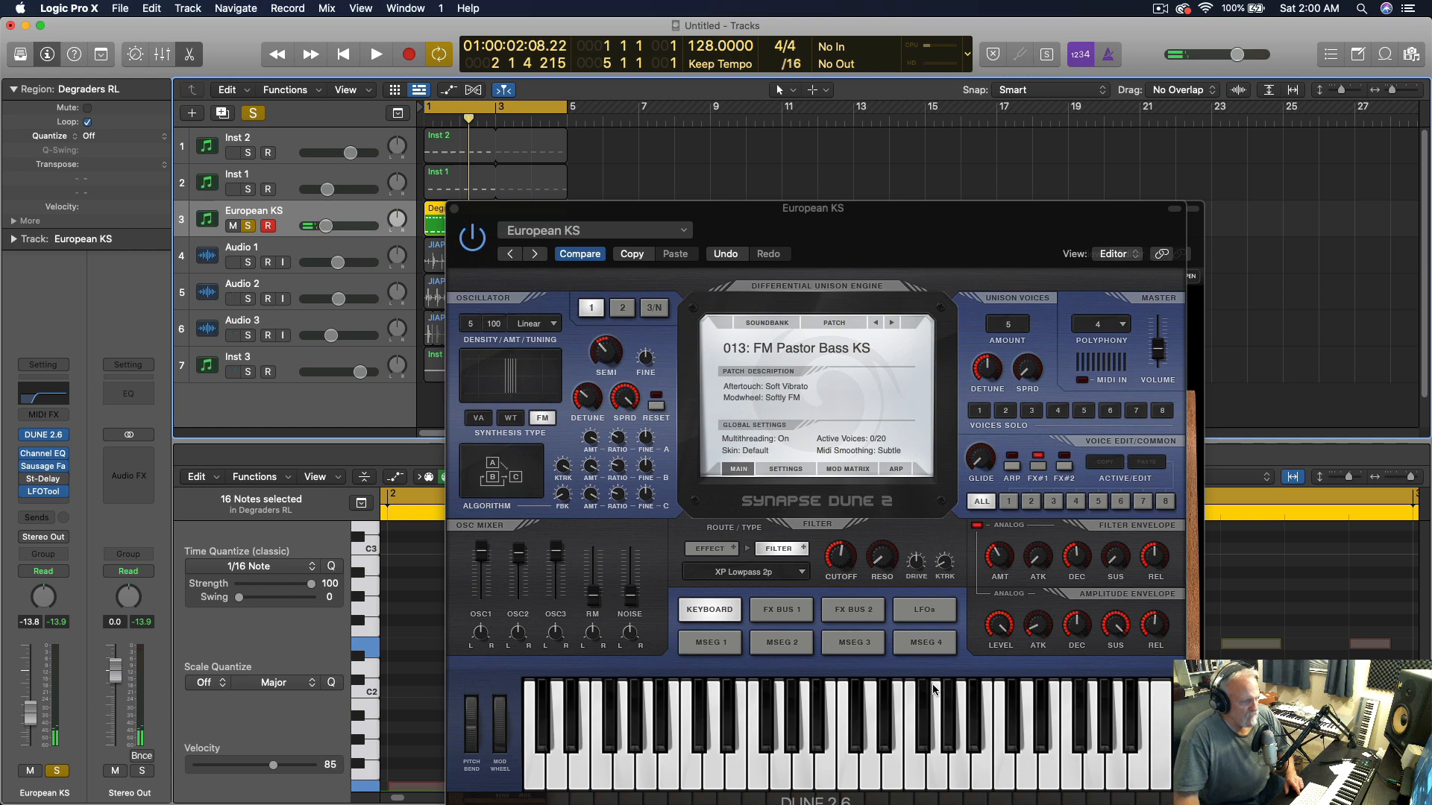
{"action": "left_click", "coordinate": [841, 611]}
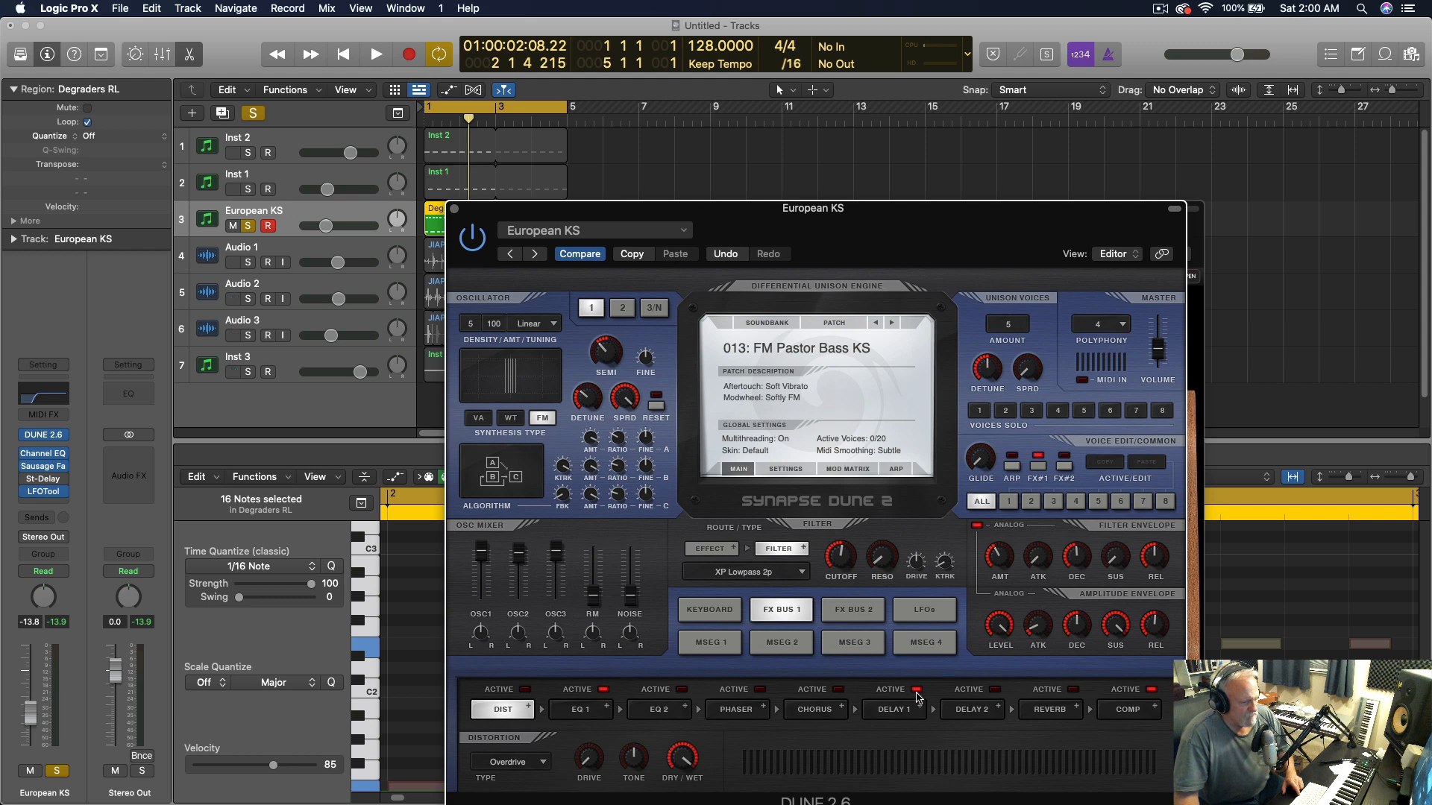
{"action": "key", "text": "space"}
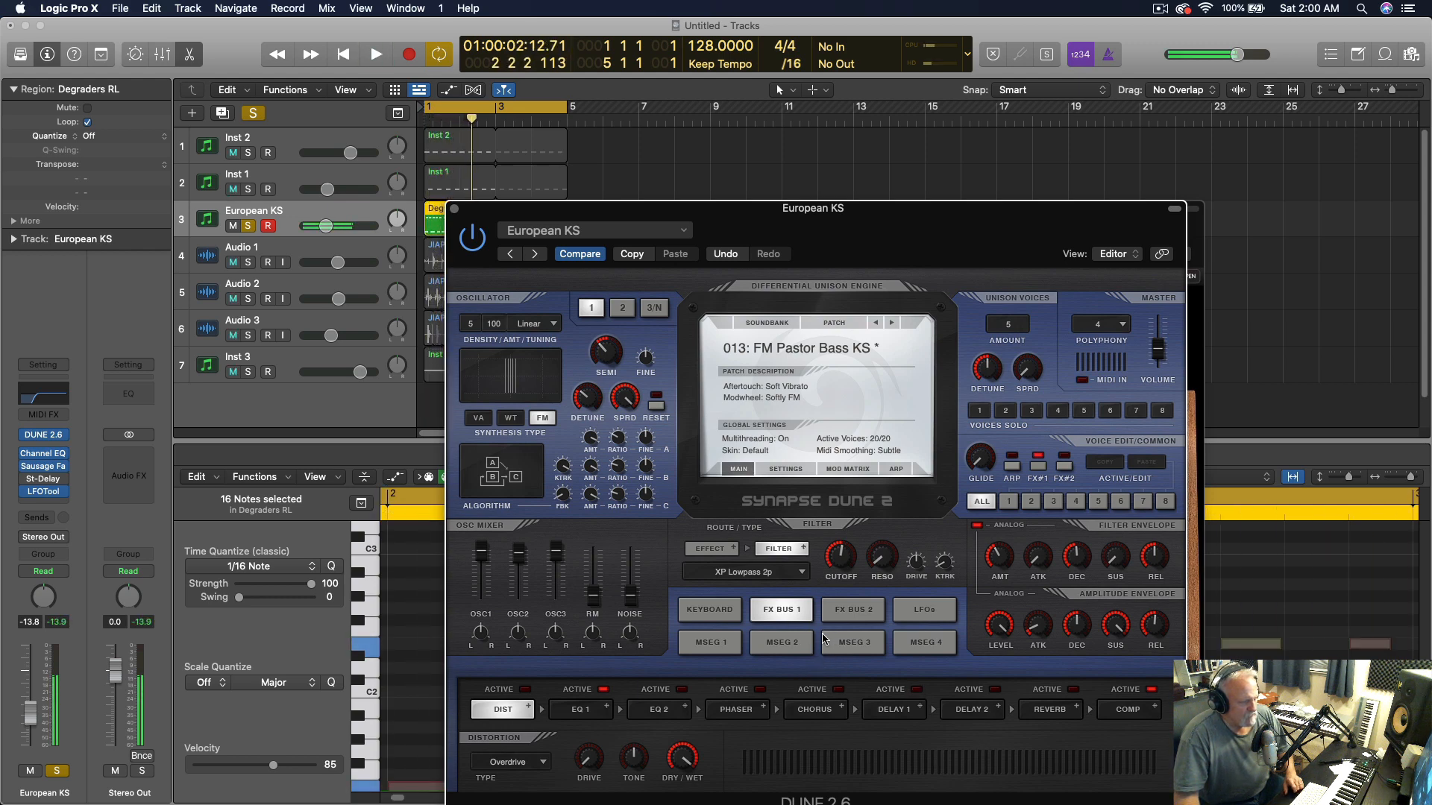
{"action": "key", "text": "space"}
{"action": "key", "text": "space"}
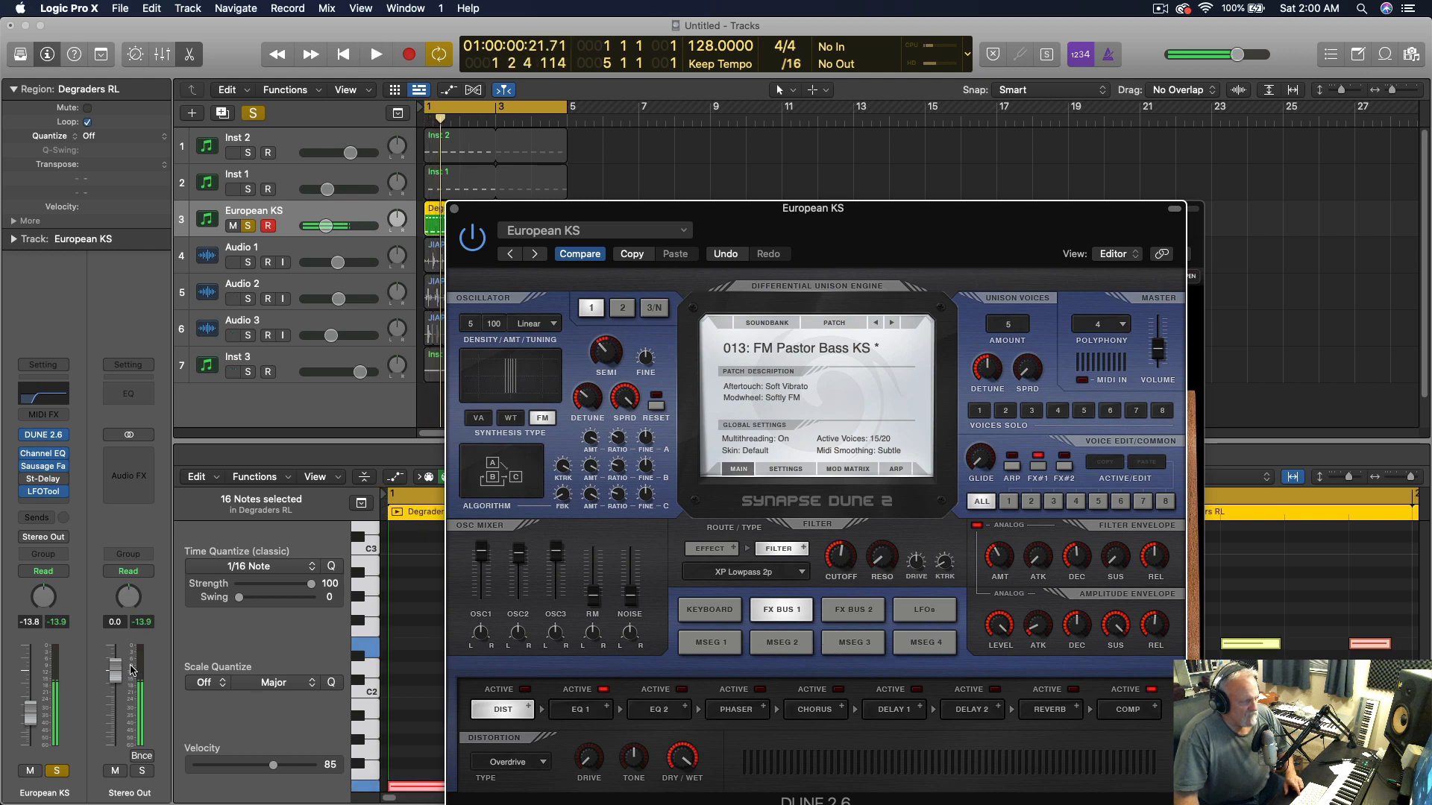
Re-enable the St-Delay effect on European KS, reset its peak reading and set the track volume to -11.2 dB
{"action": "left_click", "coordinate": [60, 624]}
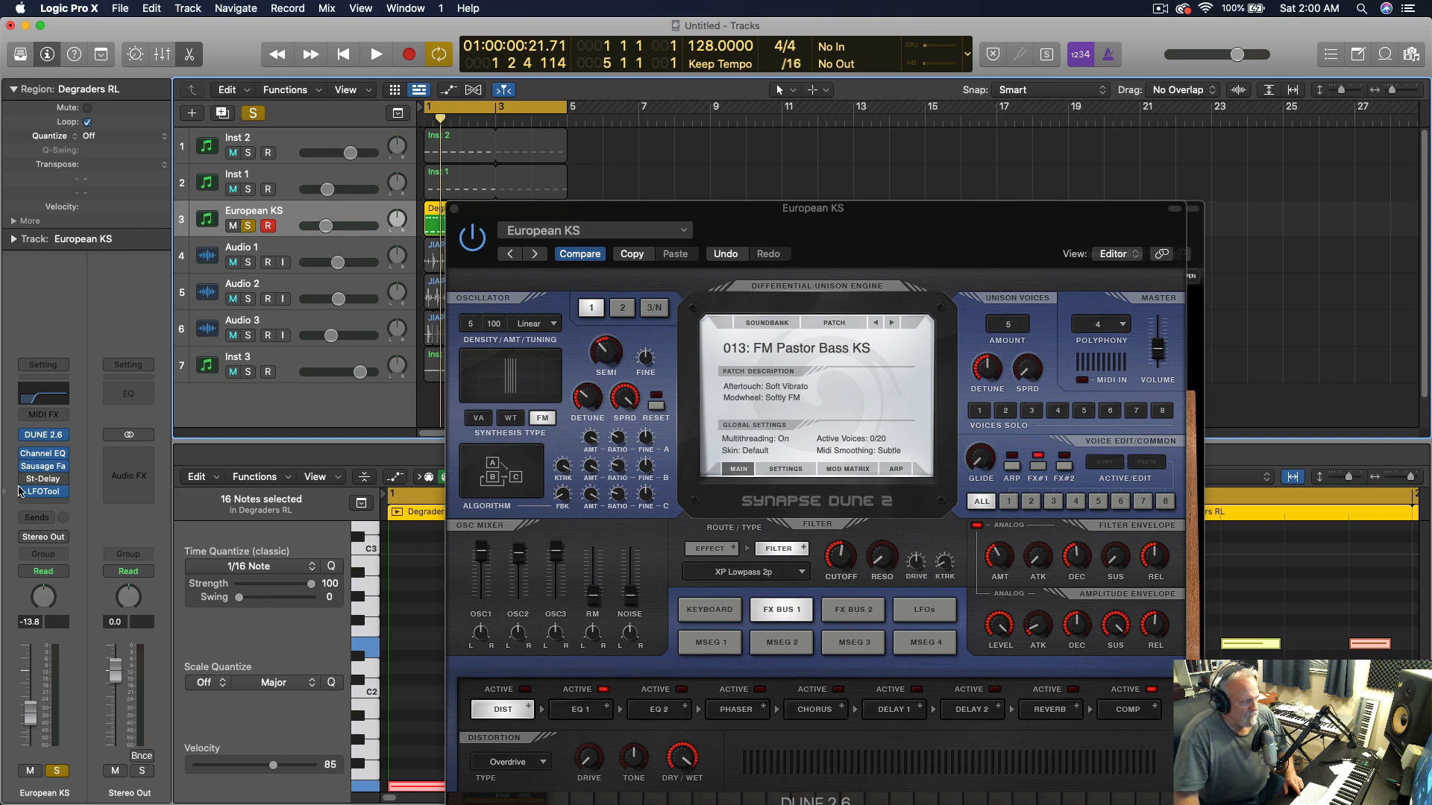
{"action": "key", "text": "space"}
{"action": "key", "text": "space"}
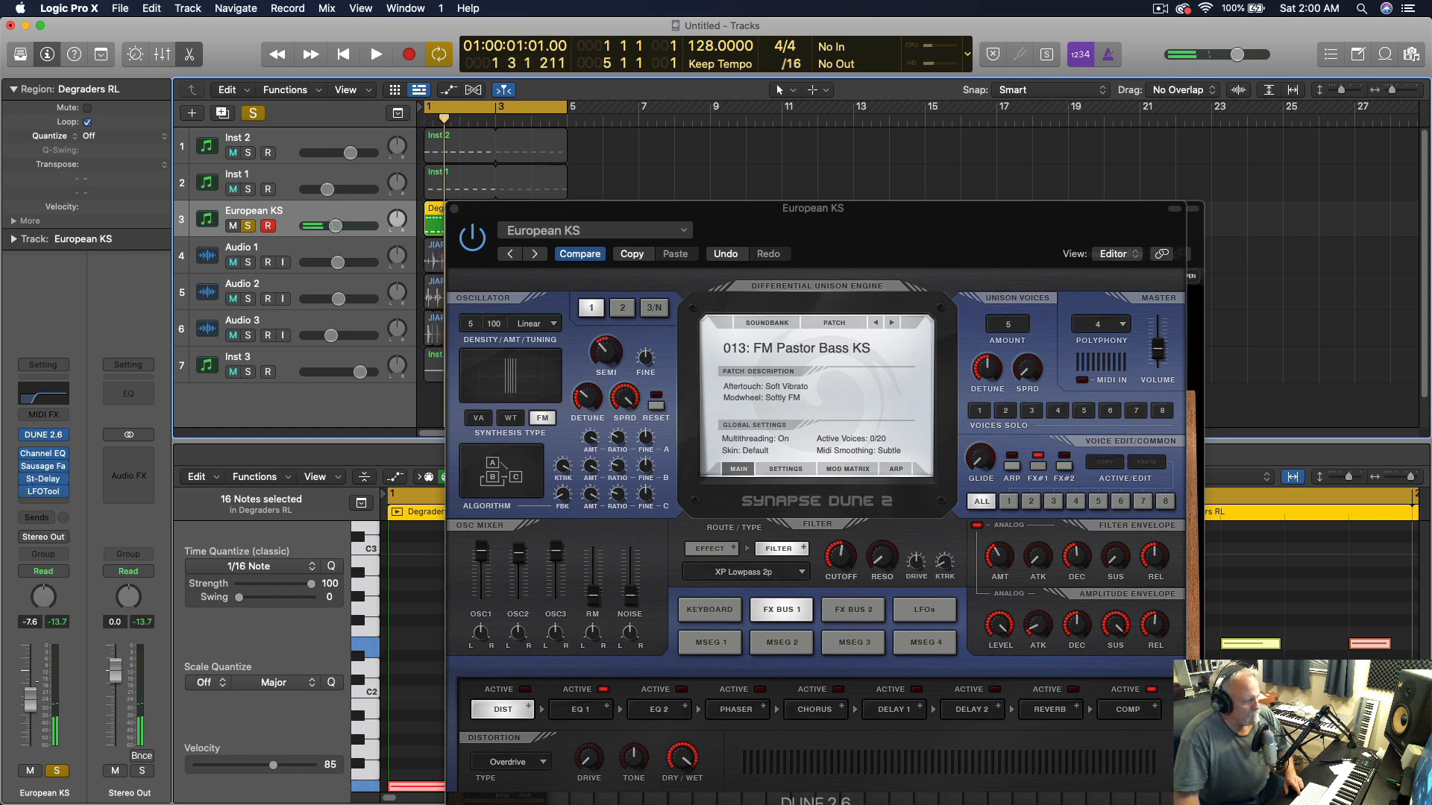
{"action": "key", "text": "space"}
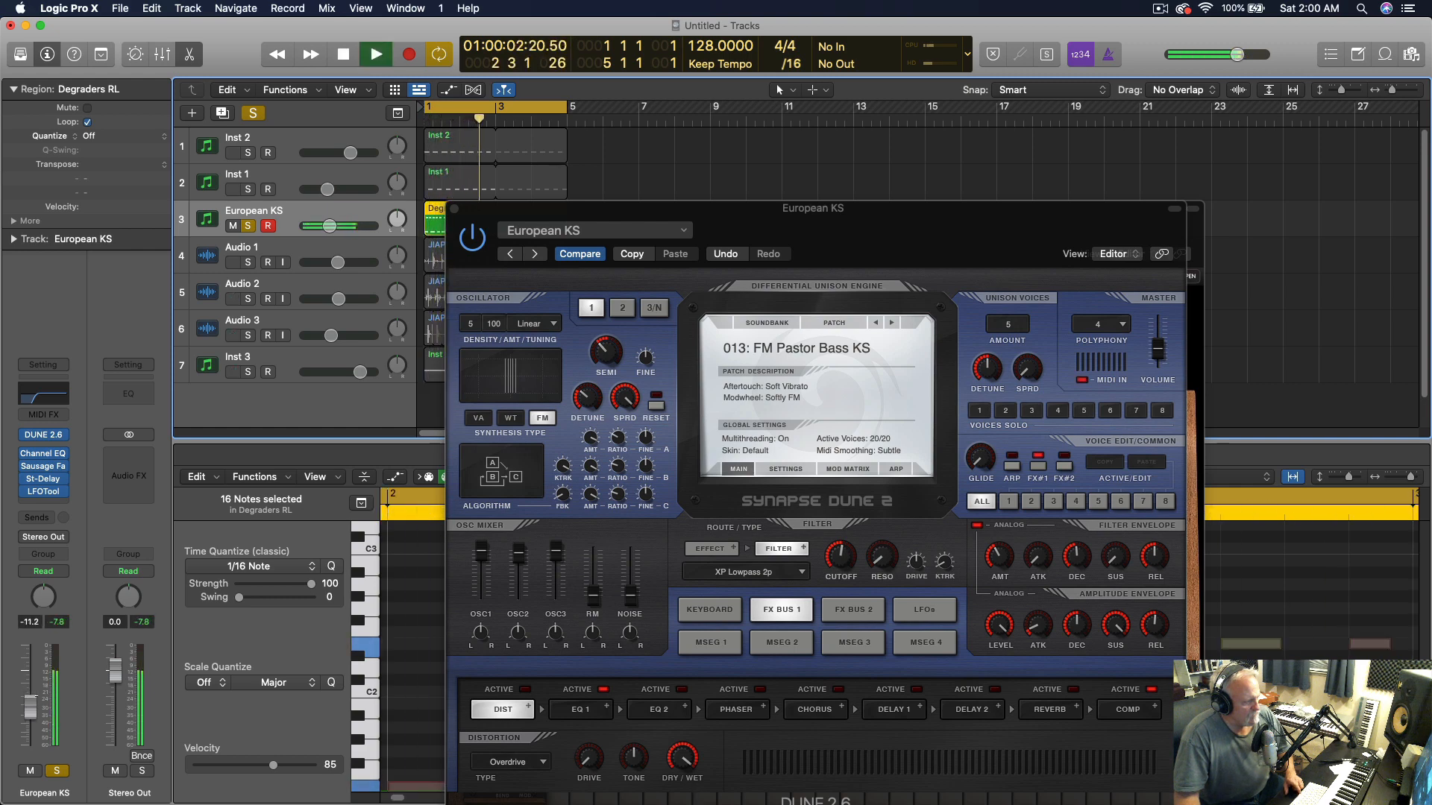
Solo Inst 1 and Inst 3 alongside European KS and lower European KS's volume to -16.6 dB
{"action": "left_click", "coordinate": [249, 190]}
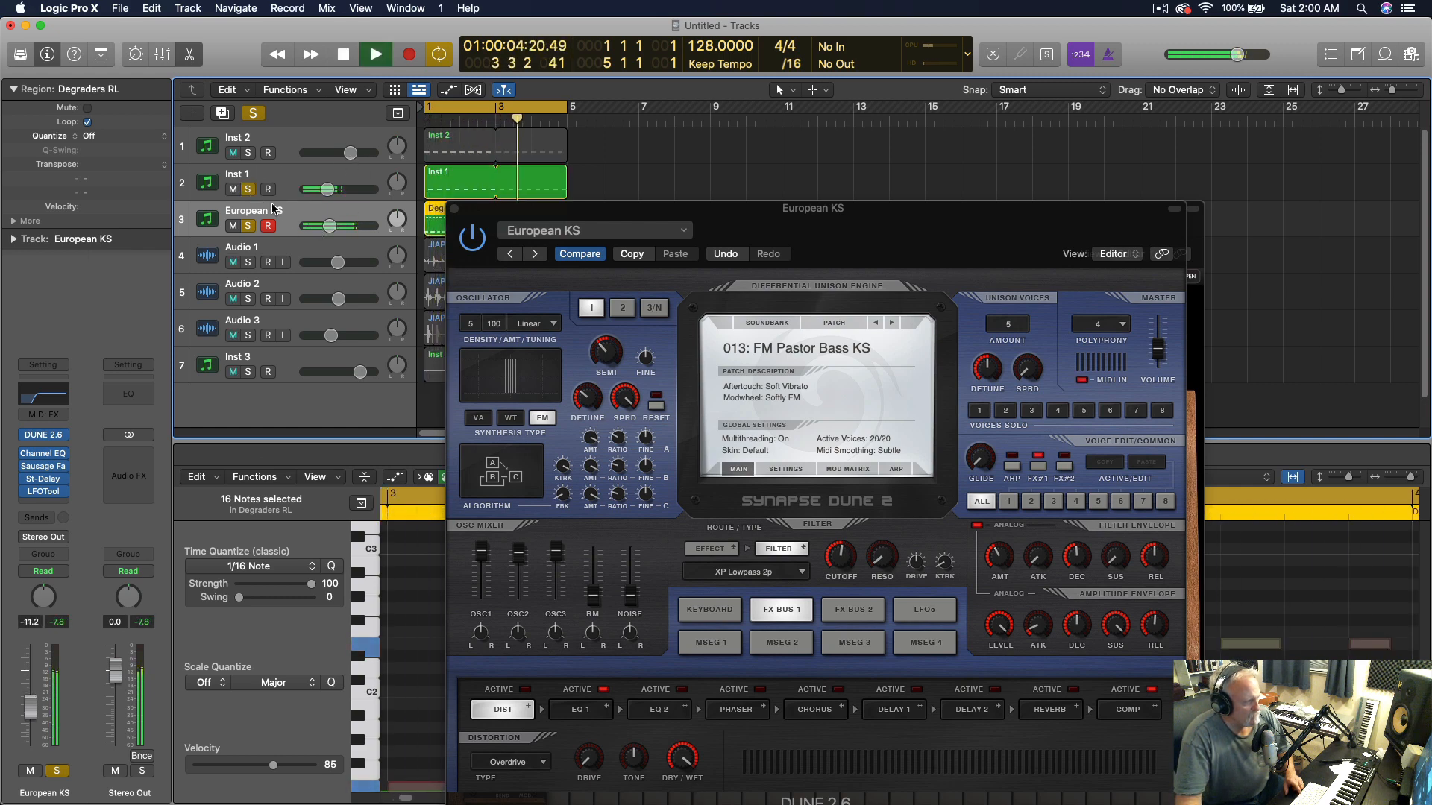
{"action": "left_click_drag", "start_coordinate": [329, 226], "coordinate": [321, 226]}
{"action": "left_click", "coordinate": [250, 373]}
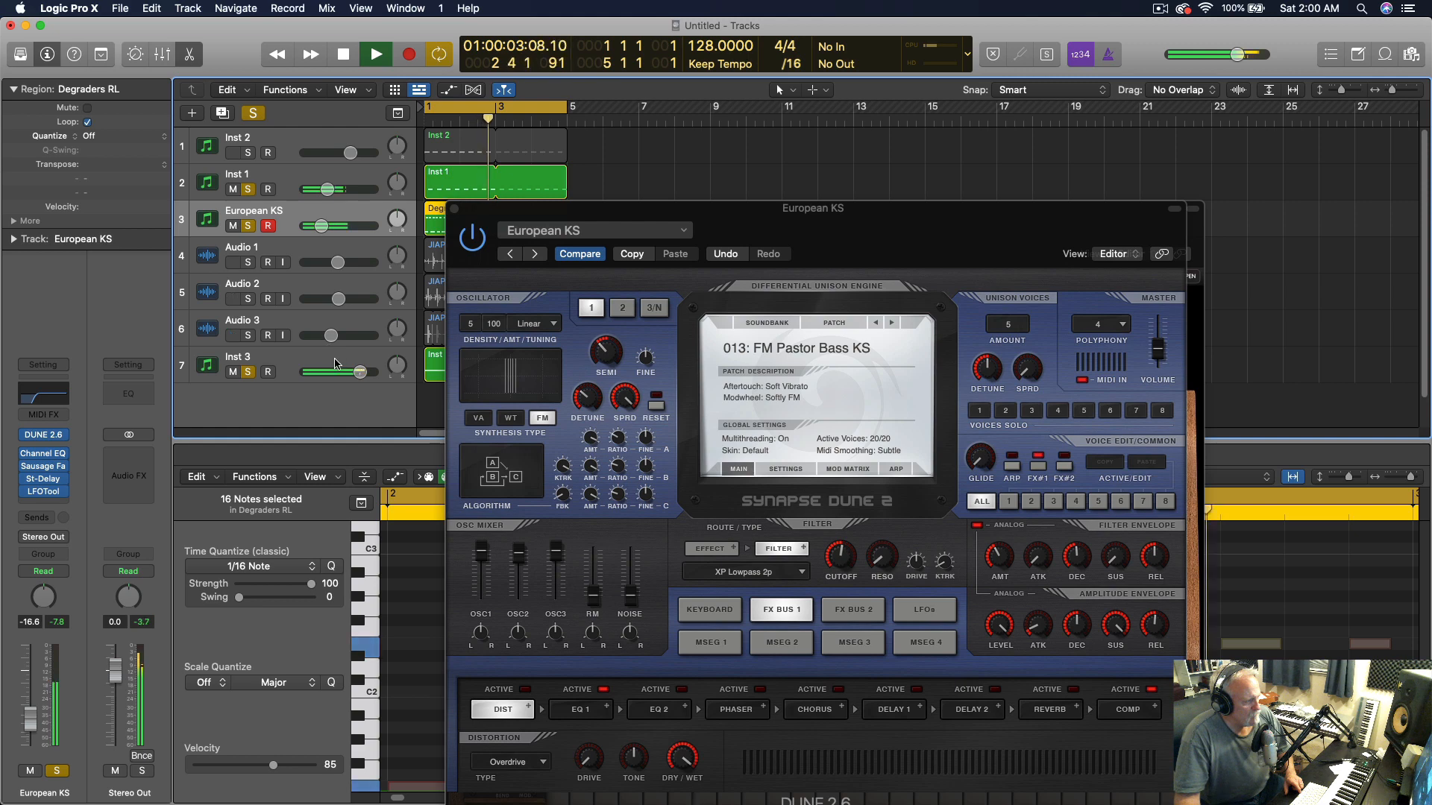
Select the Inst 3 track and clear all track solos to play the full loop
{"action": "key", "text": "space"}
{"action": "left_click", "coordinate": [293, 364]}
{"action": "key", "text": "space"}
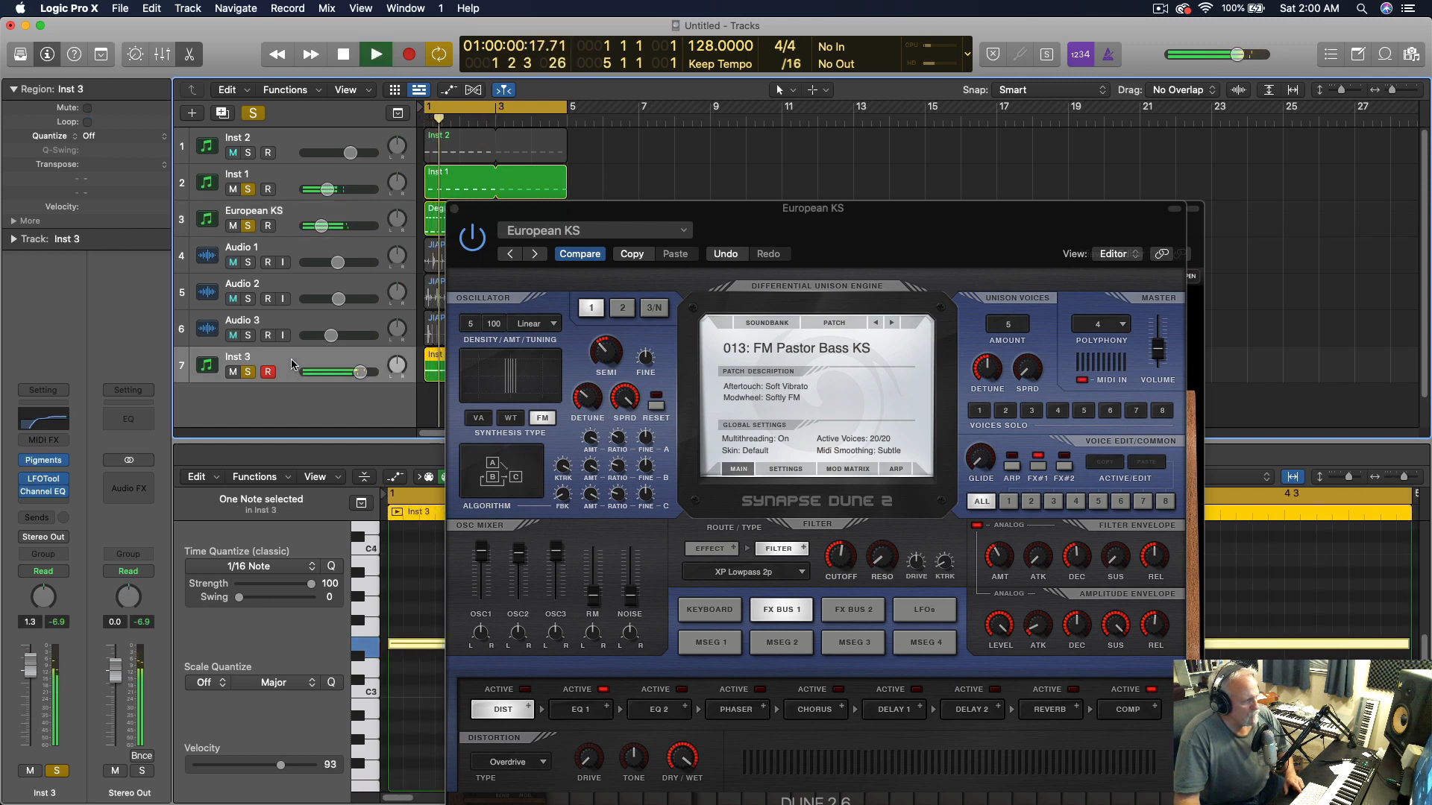
{"action": "left_click", "coordinate": [253, 113]}
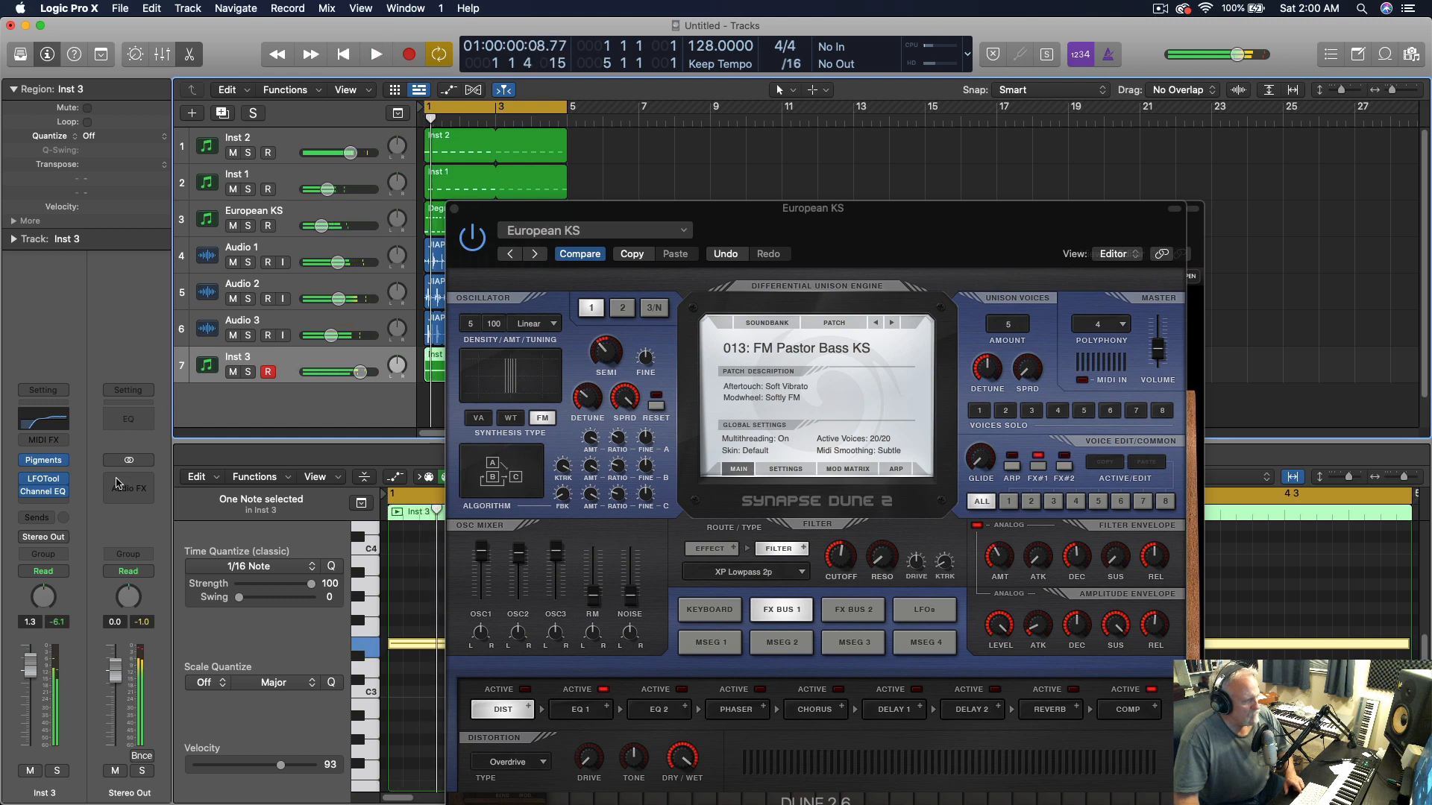
Add a send from the Inst 3 track to Bus 2
{"action": "left_click", "coordinate": [49, 521]}
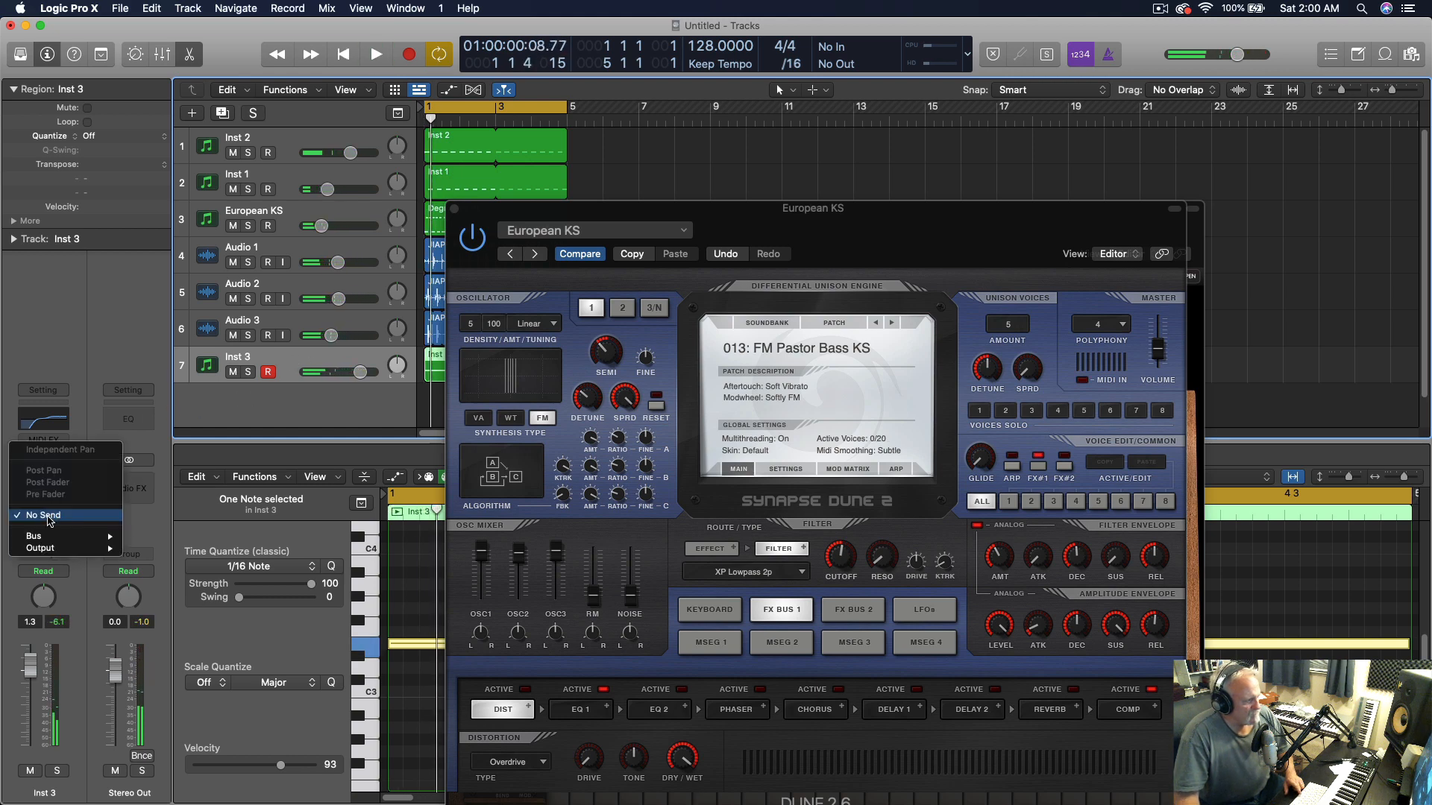
{"action": "mouse_move", "coordinate": [44, 548]}
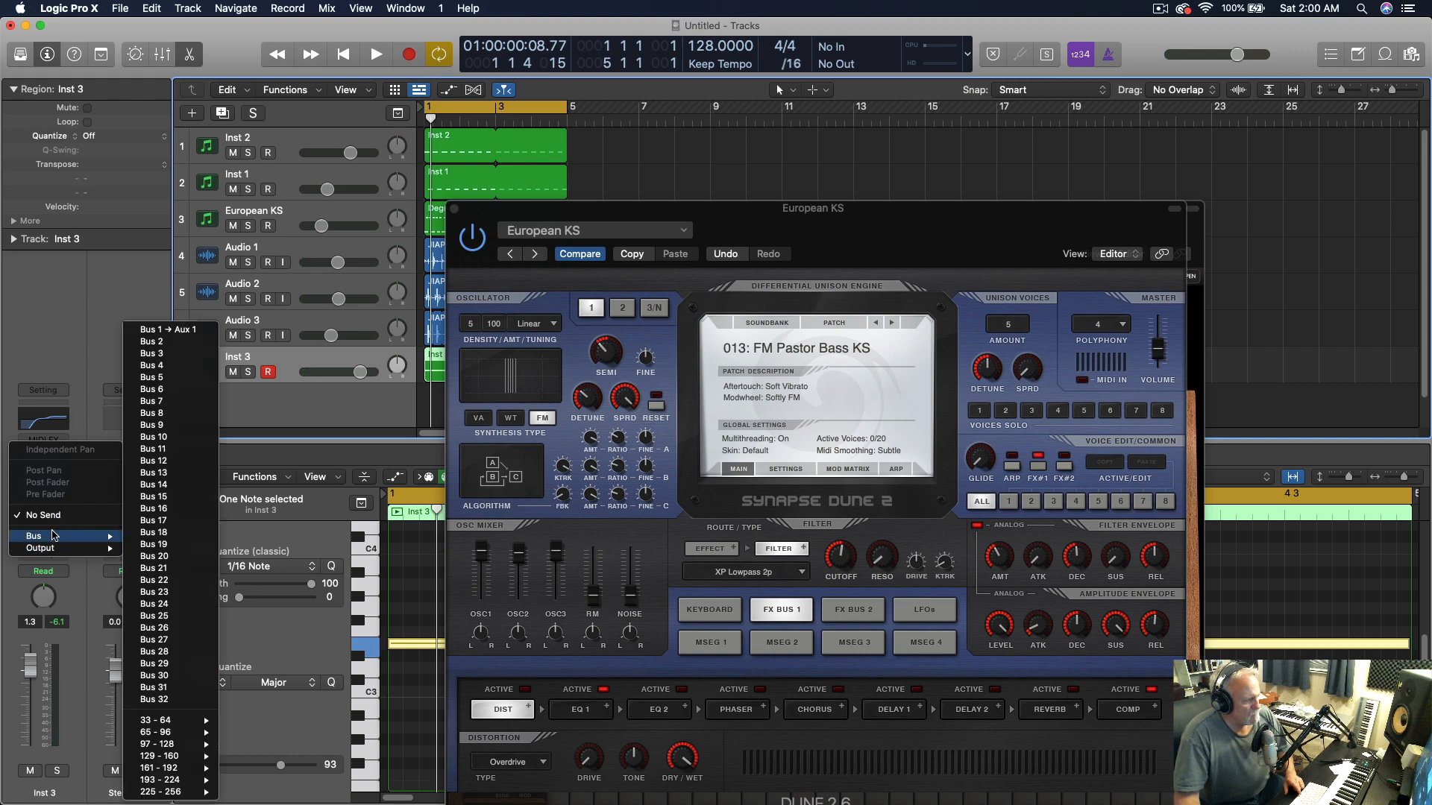
{"action": "left_click", "coordinate": [172, 342]}
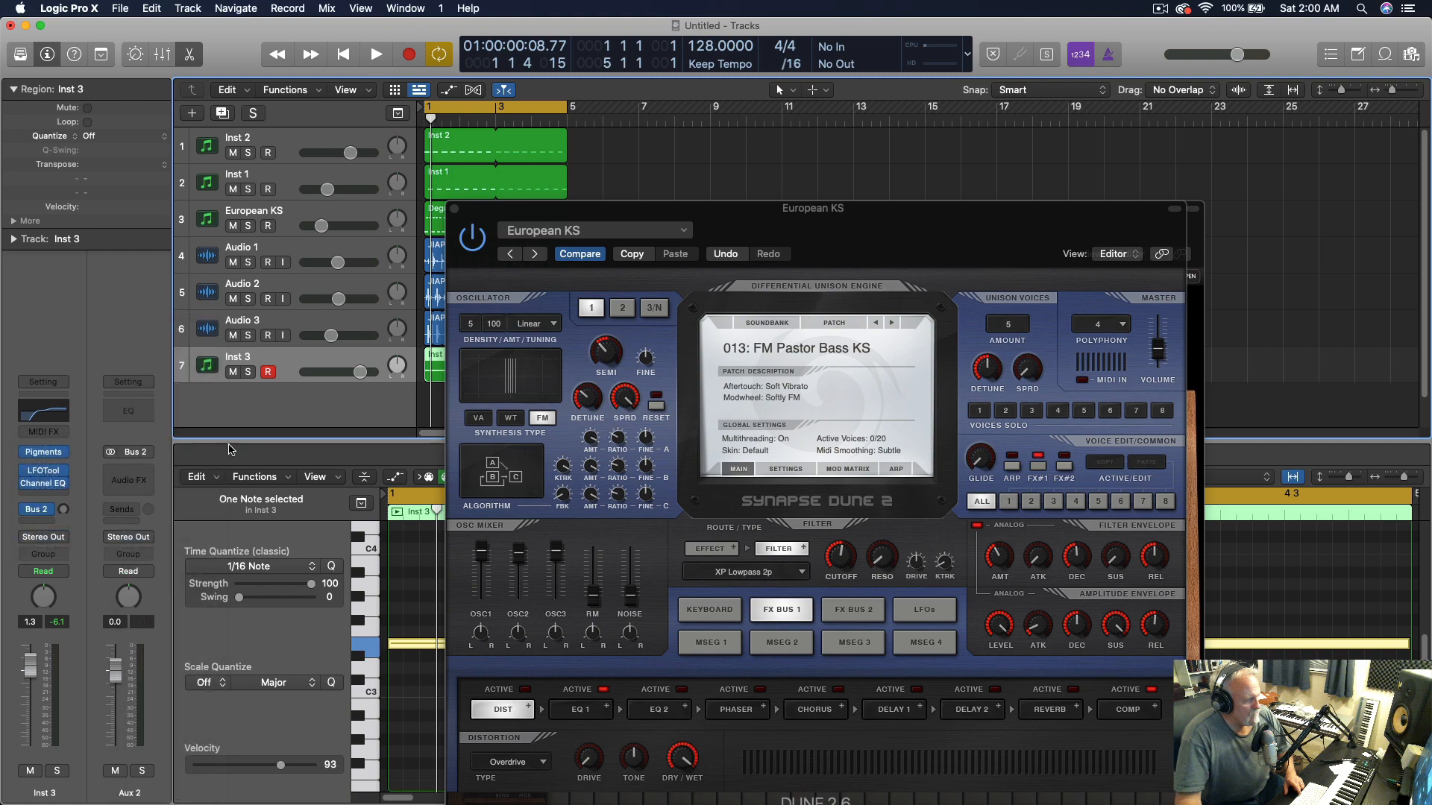
Insert the stereo ArtsAcoustic Reverb Audio Unit on the Aux 2 channel
{"action": "left_click", "coordinate": [149, 472]}
{"action": "mouse_move", "coordinate": [136, 746]}
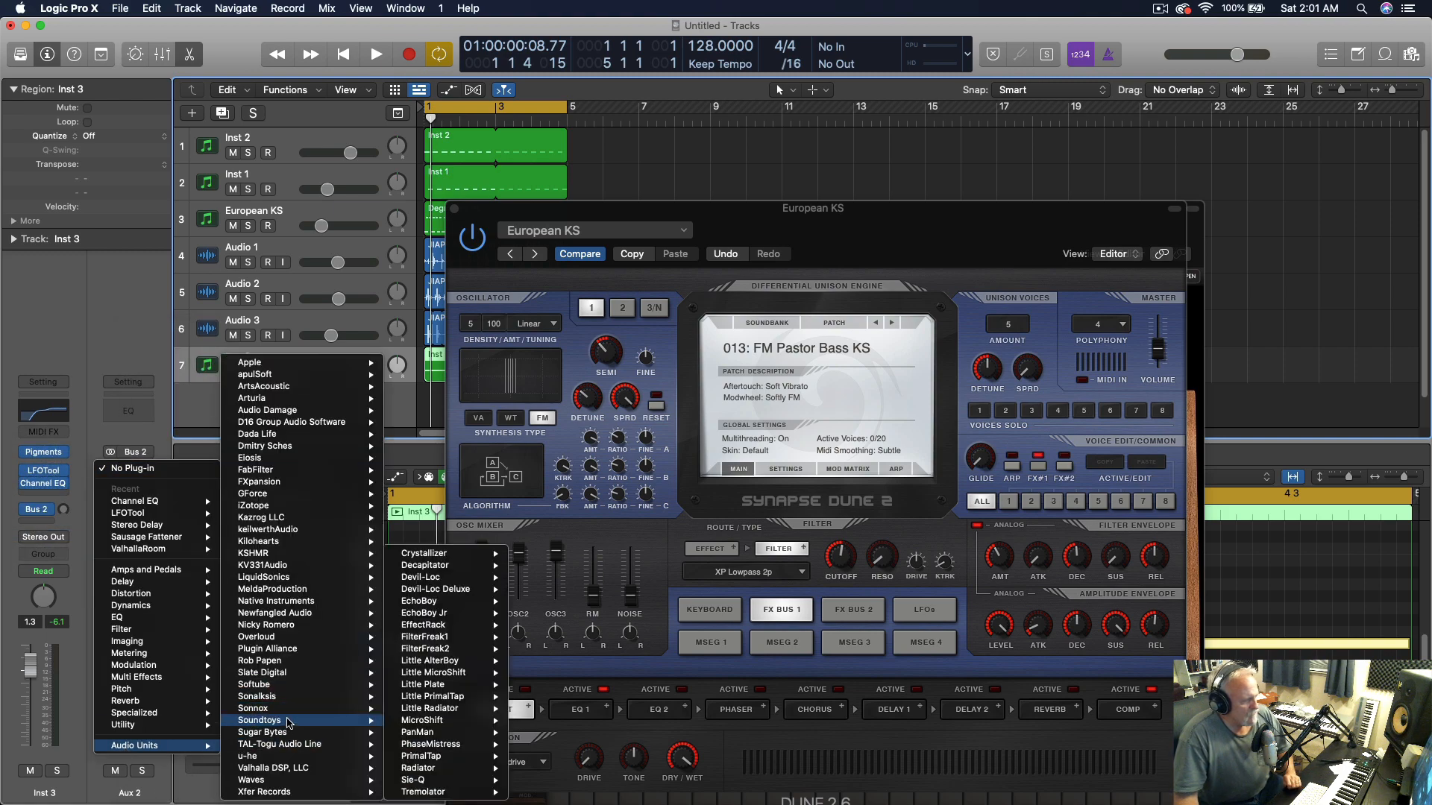
{"action": "mouse_move", "coordinate": [323, 417]}
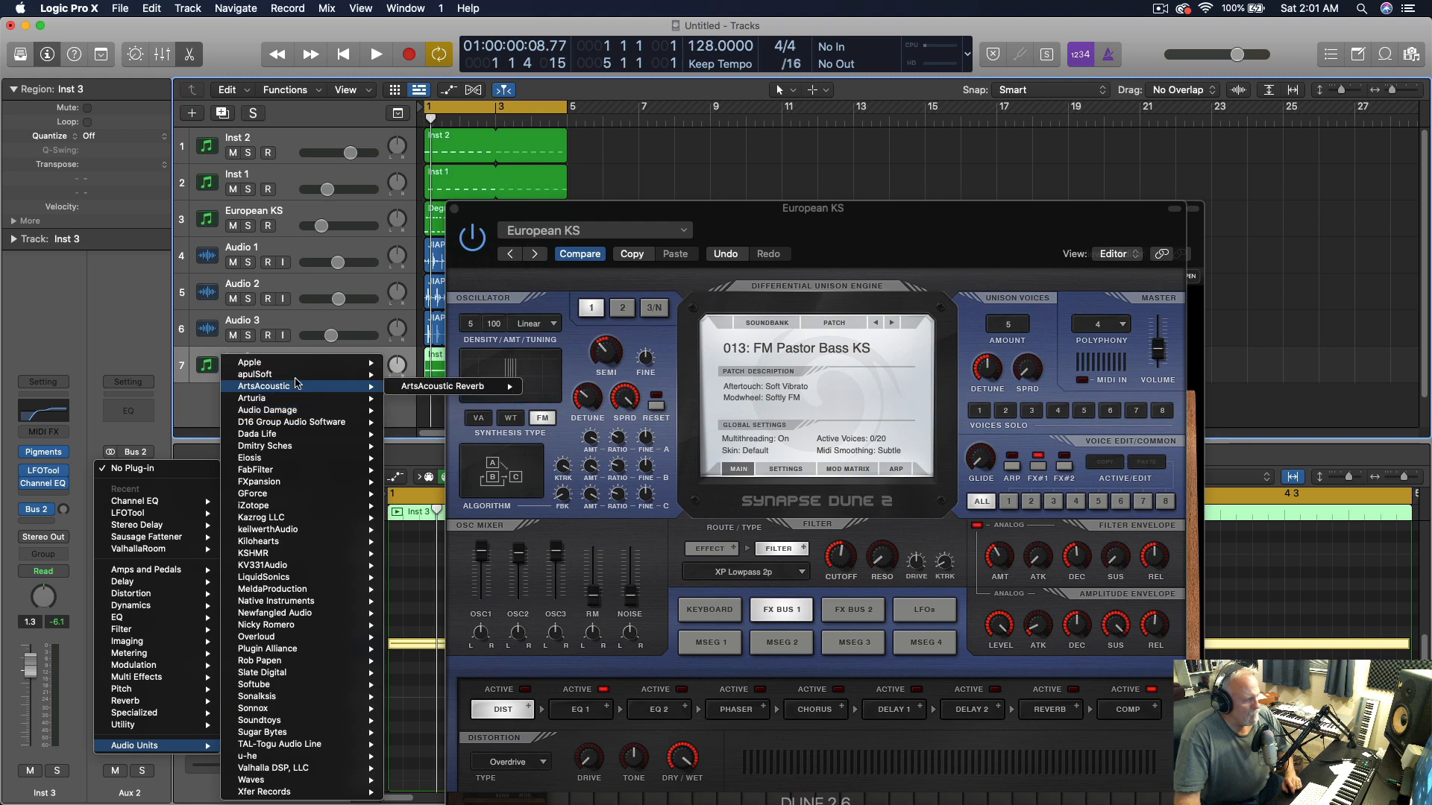
{"action": "mouse_move", "coordinate": [289, 386]}
{"action": "mouse_move", "coordinate": [466, 386]}
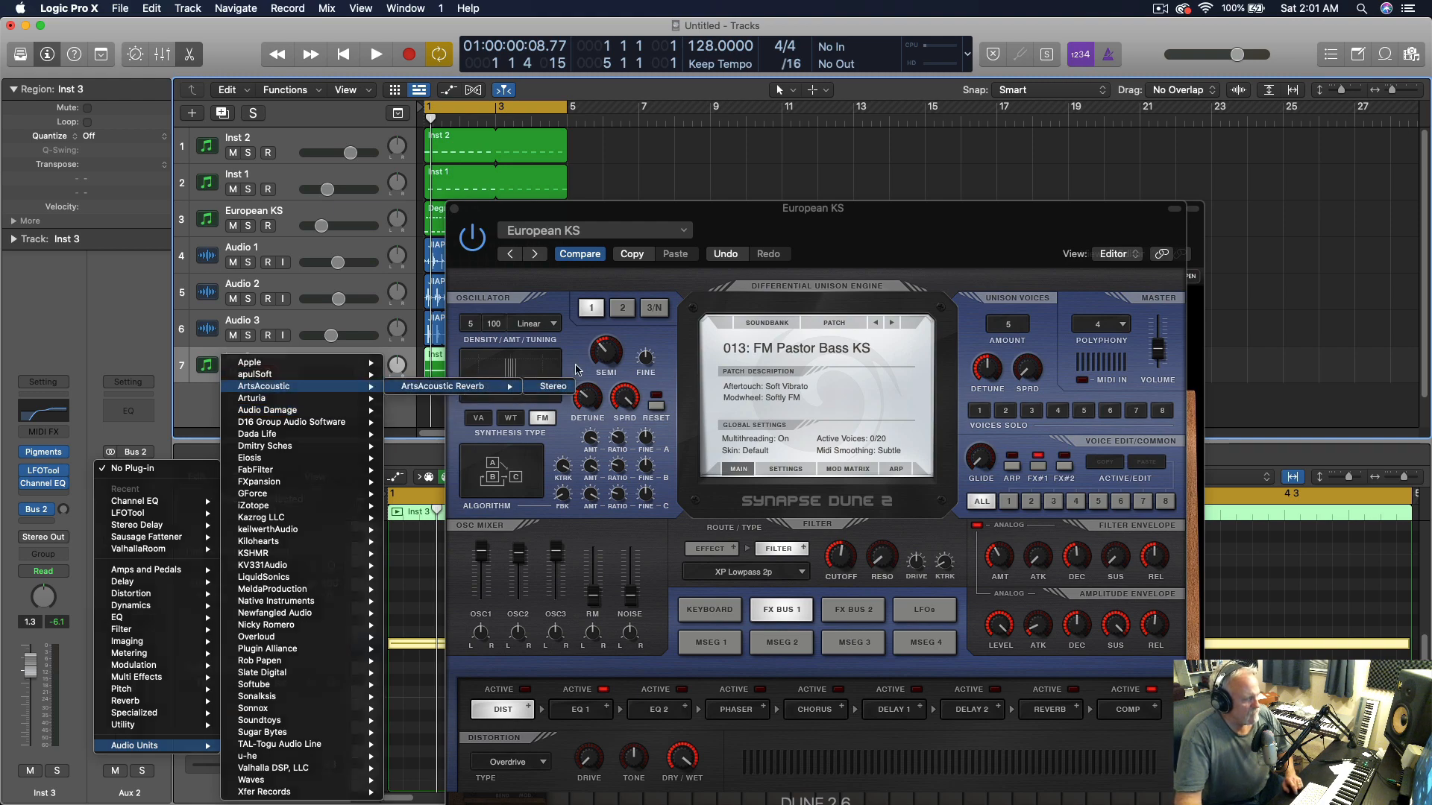
{"action": "left_click", "coordinate": [556, 385]}
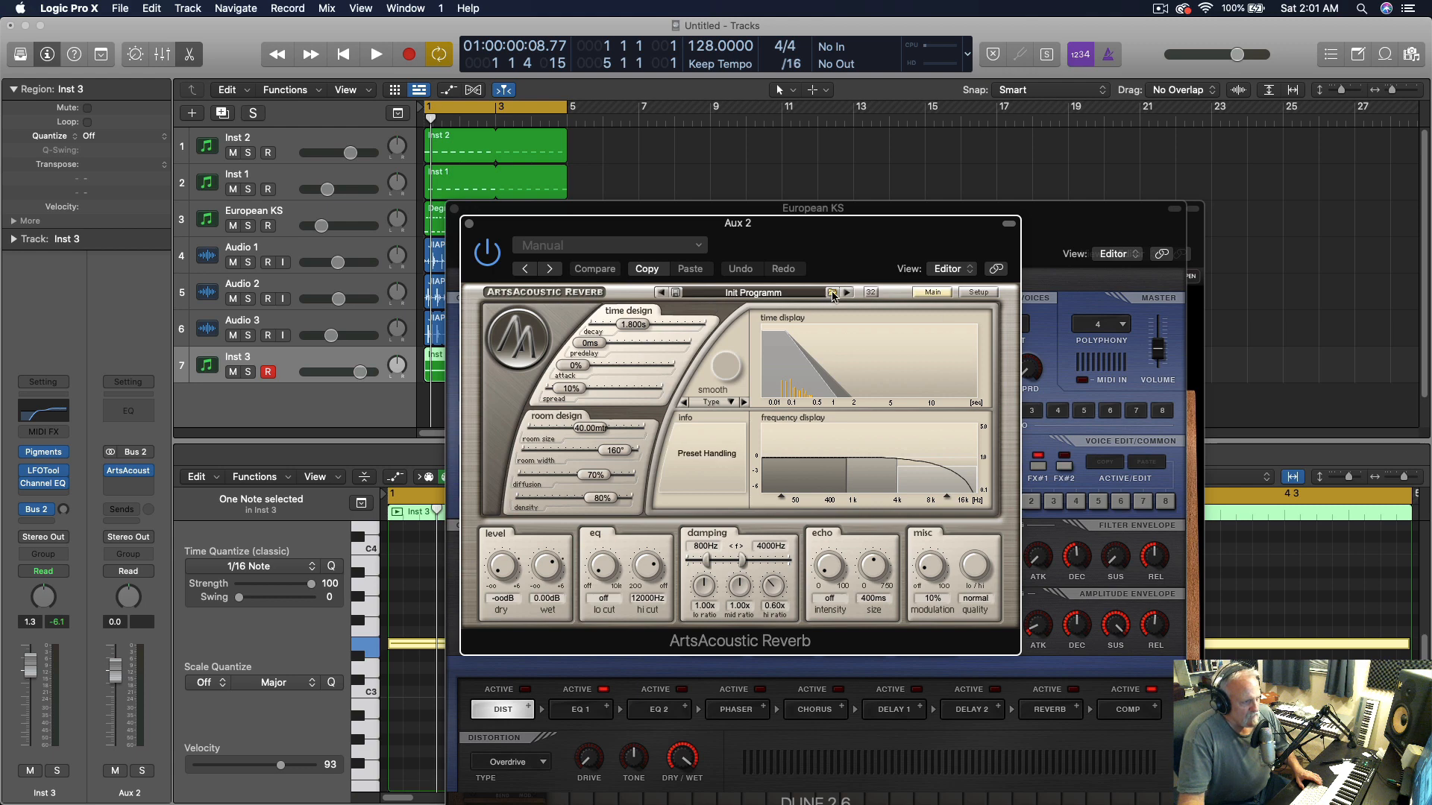
Load the new v1.6 room-defined church preset "bach at notre dame" in the reverb and set its dry level to -oo dB
{"action": "left_click", "coordinate": [832, 293]}
{"action": "mouse_move", "coordinate": [870, 371]}
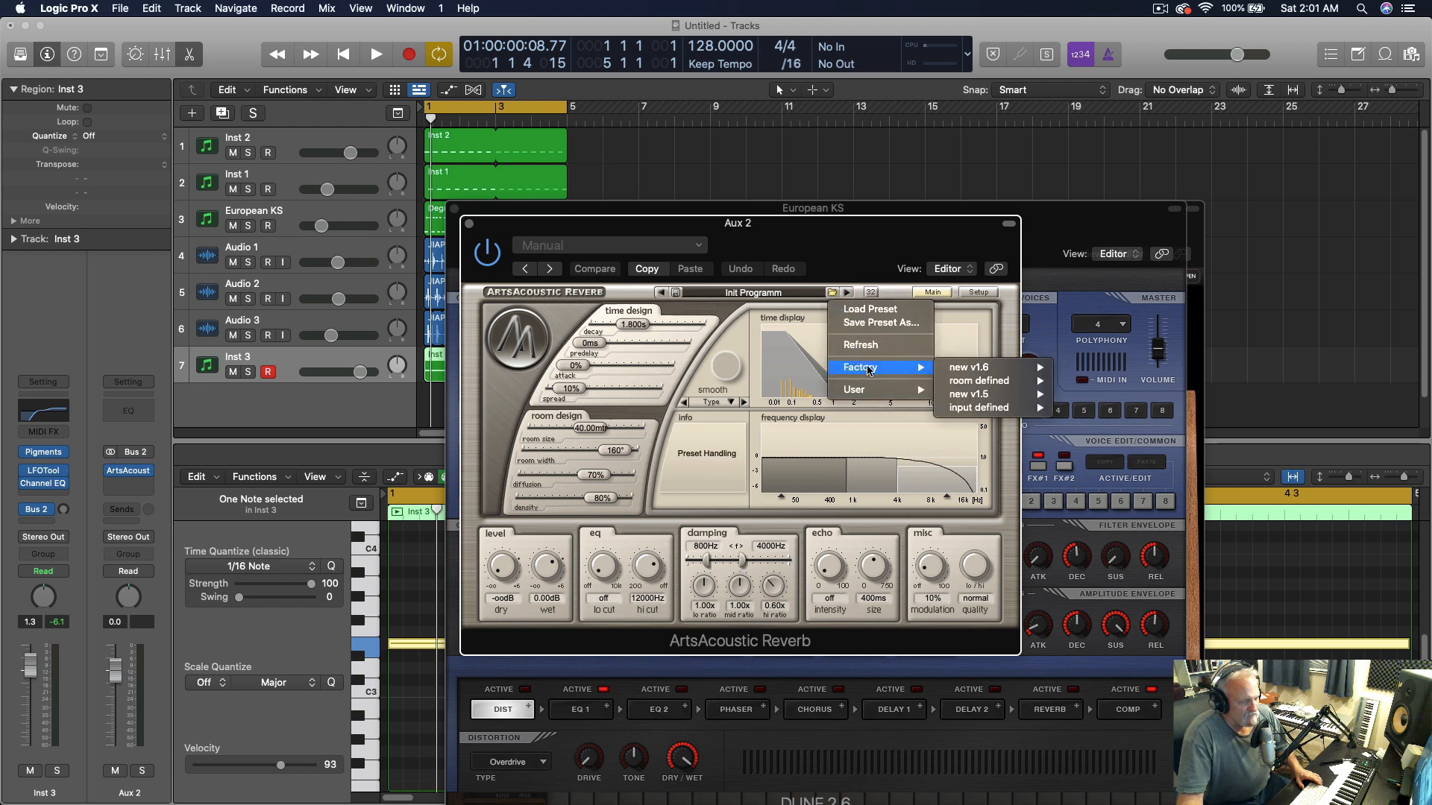
{"action": "mouse_move", "coordinate": [980, 375]}
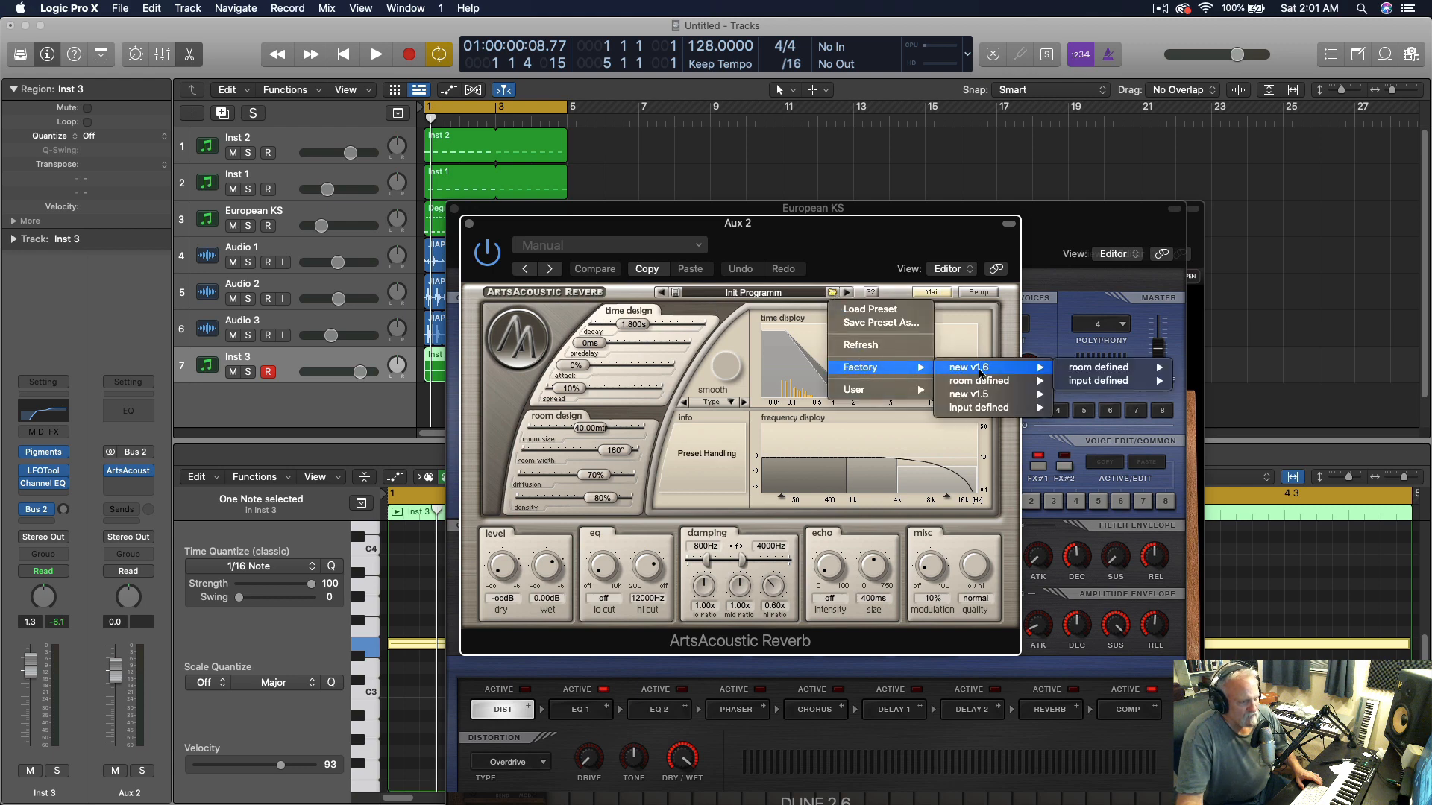
{"action": "mouse_move", "coordinate": [1096, 367]}
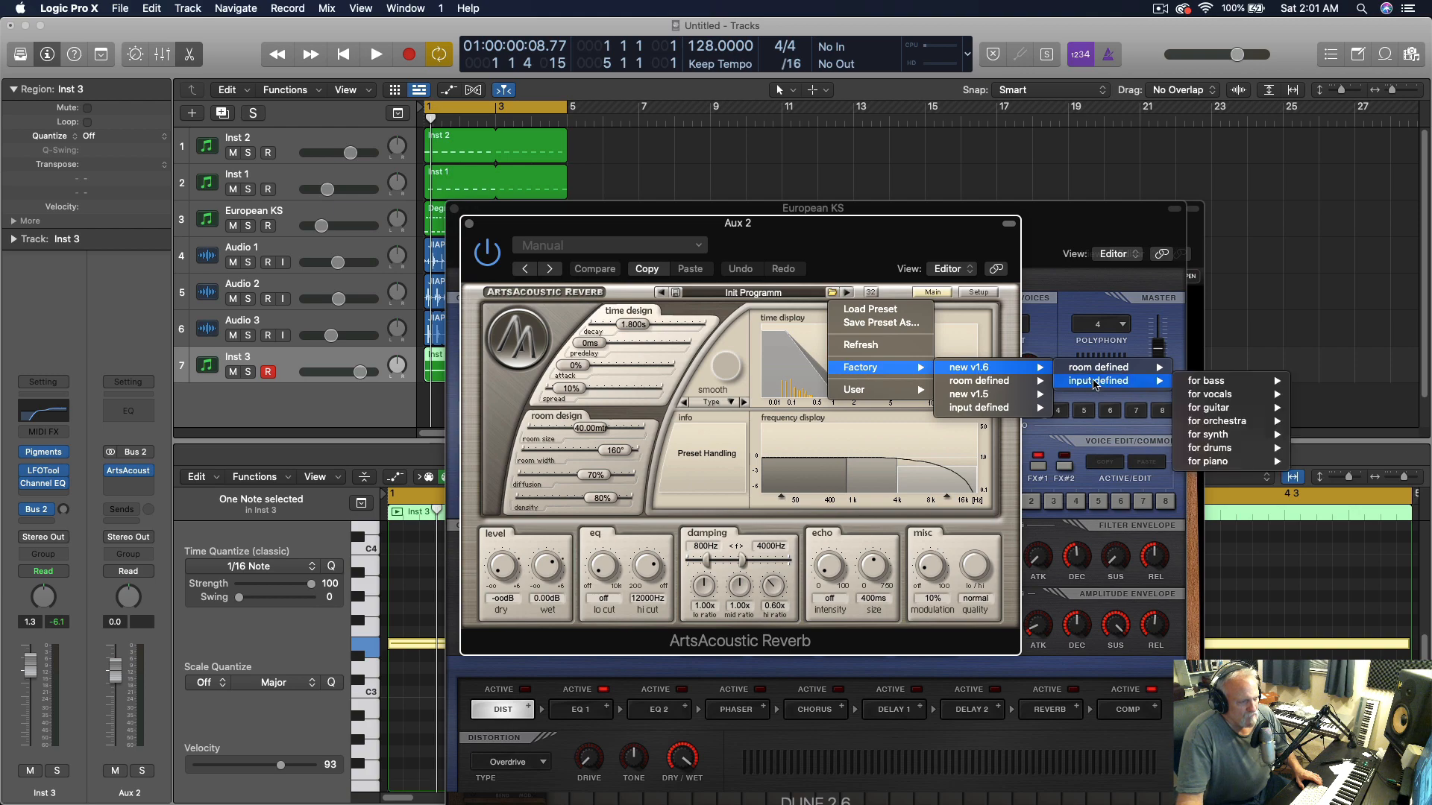
{"action": "mouse_move", "coordinate": [1210, 382]}
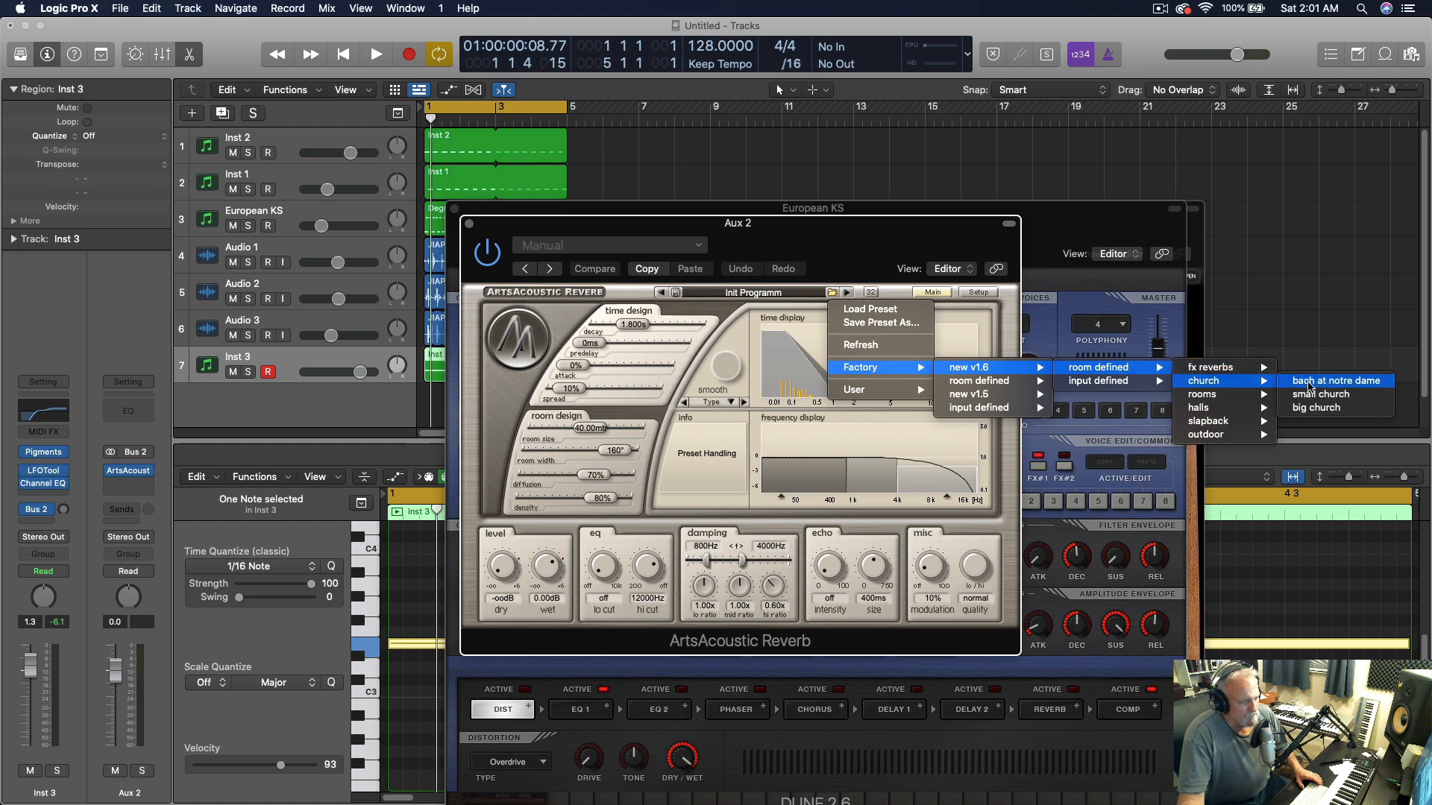
{"action": "left_click", "coordinate": [1310, 387]}
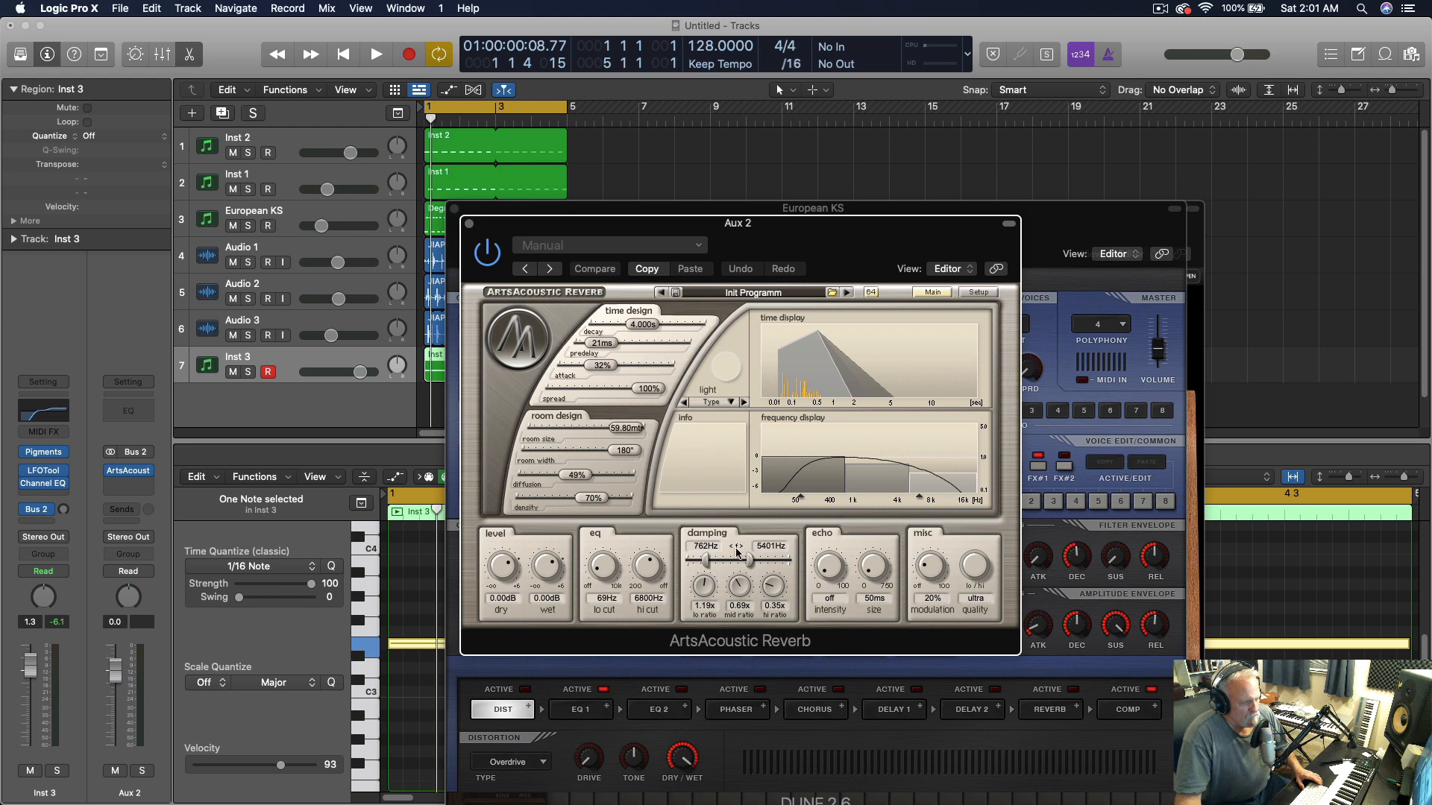
{"action": "left_click", "coordinate": [502, 571], "text": "alt"}
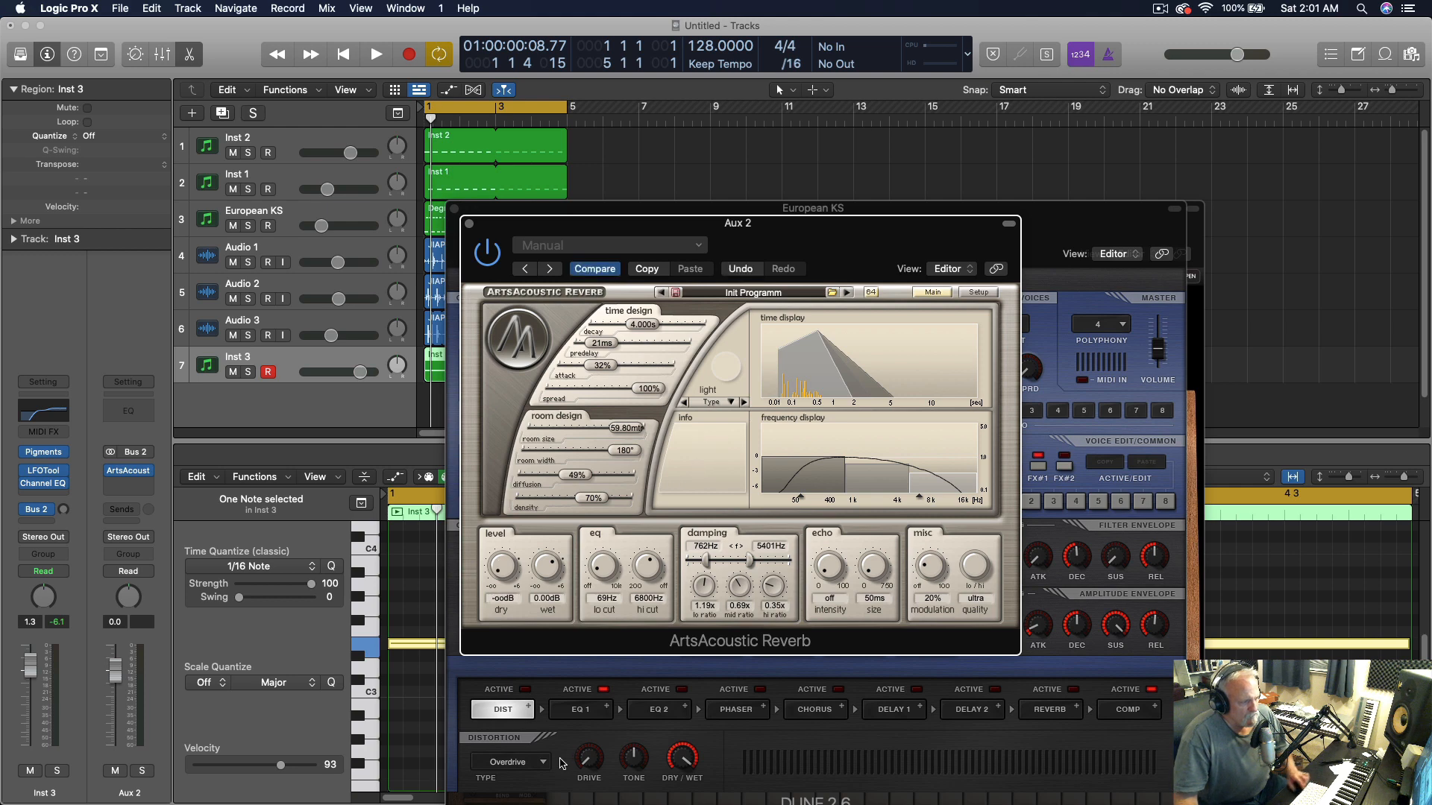
Solo Inst 3 and raise its Bus 2 send to -8.6 dB during playback
{"action": "key", "text": "space"}
{"action": "key", "text": "space"}
{"action": "key", "text": "space"}
{"action": "key", "text": "space"}
{"action": "key", "text": "s"}
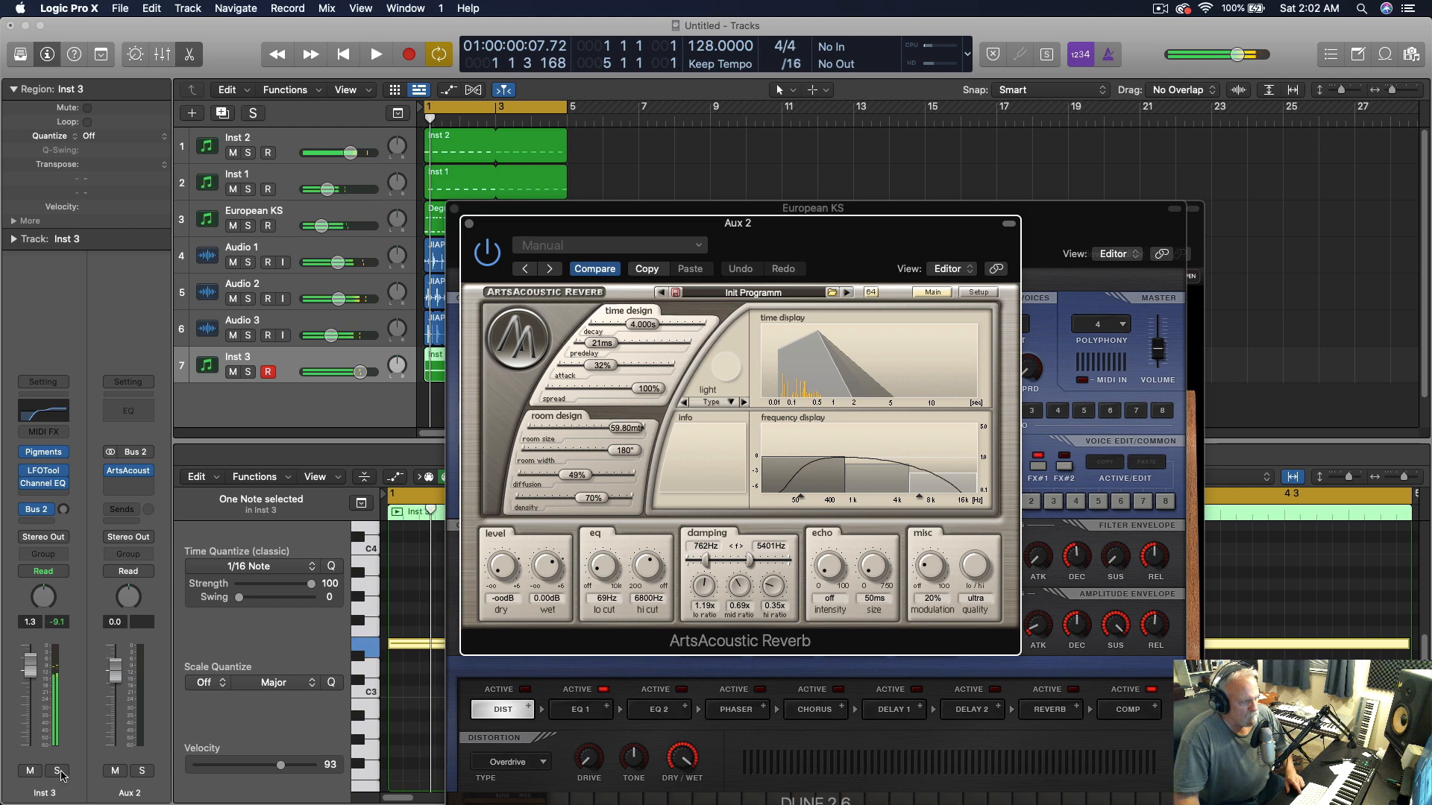
{"action": "key", "text": "space"}
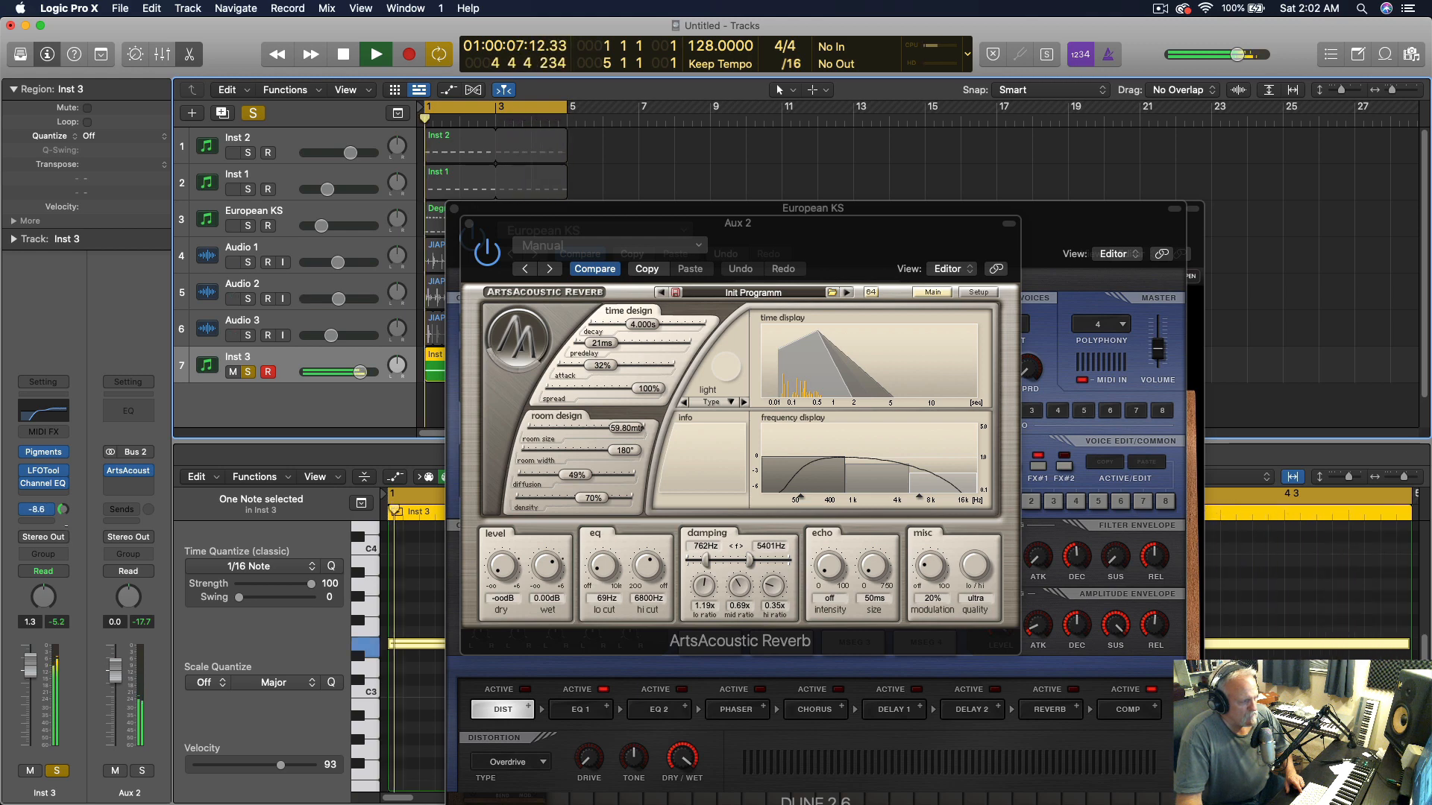
Move the solo from Inst 3 to European KS and select the European KS track
{"action": "left_click", "coordinate": [249, 372]}
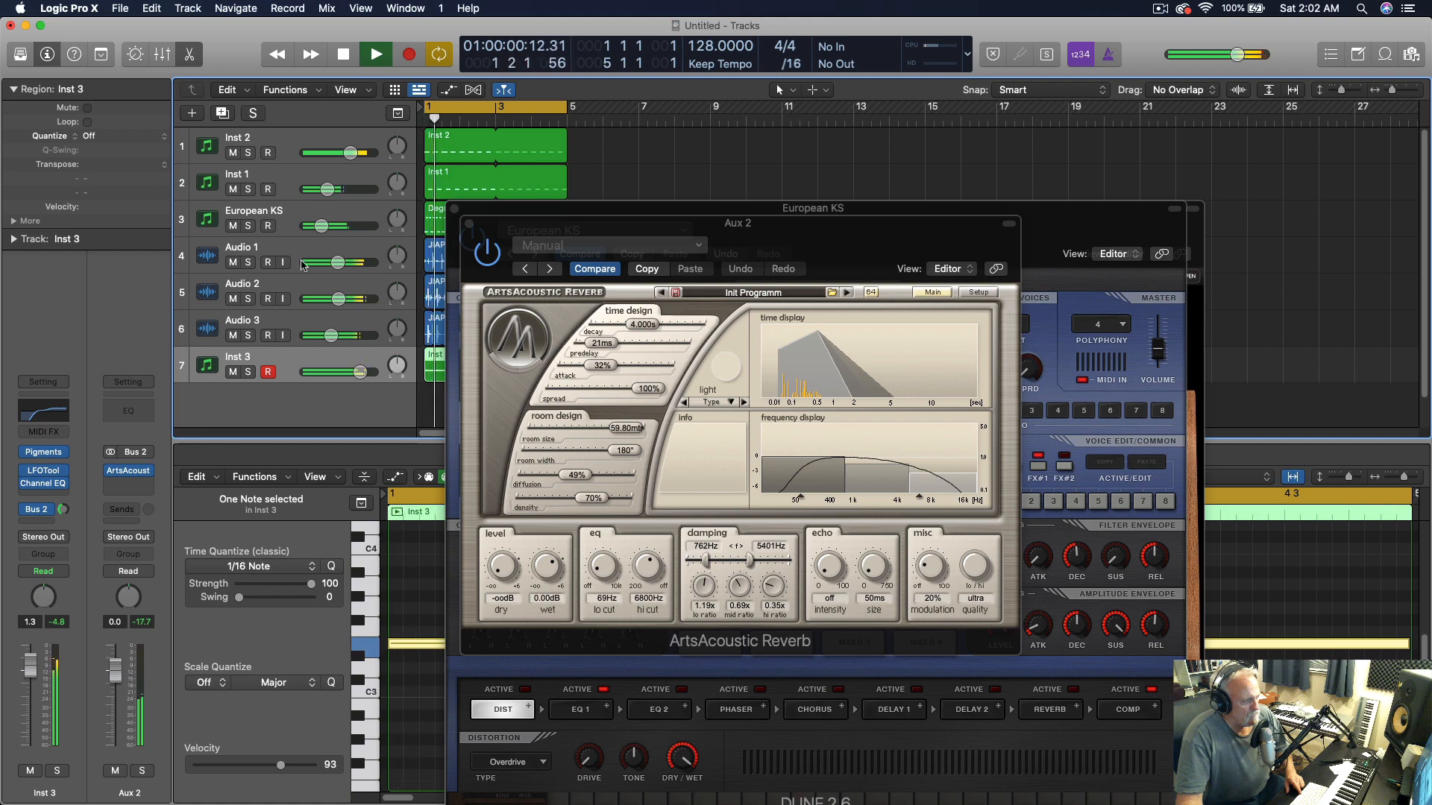
{"action": "left_click", "coordinate": [249, 226]}
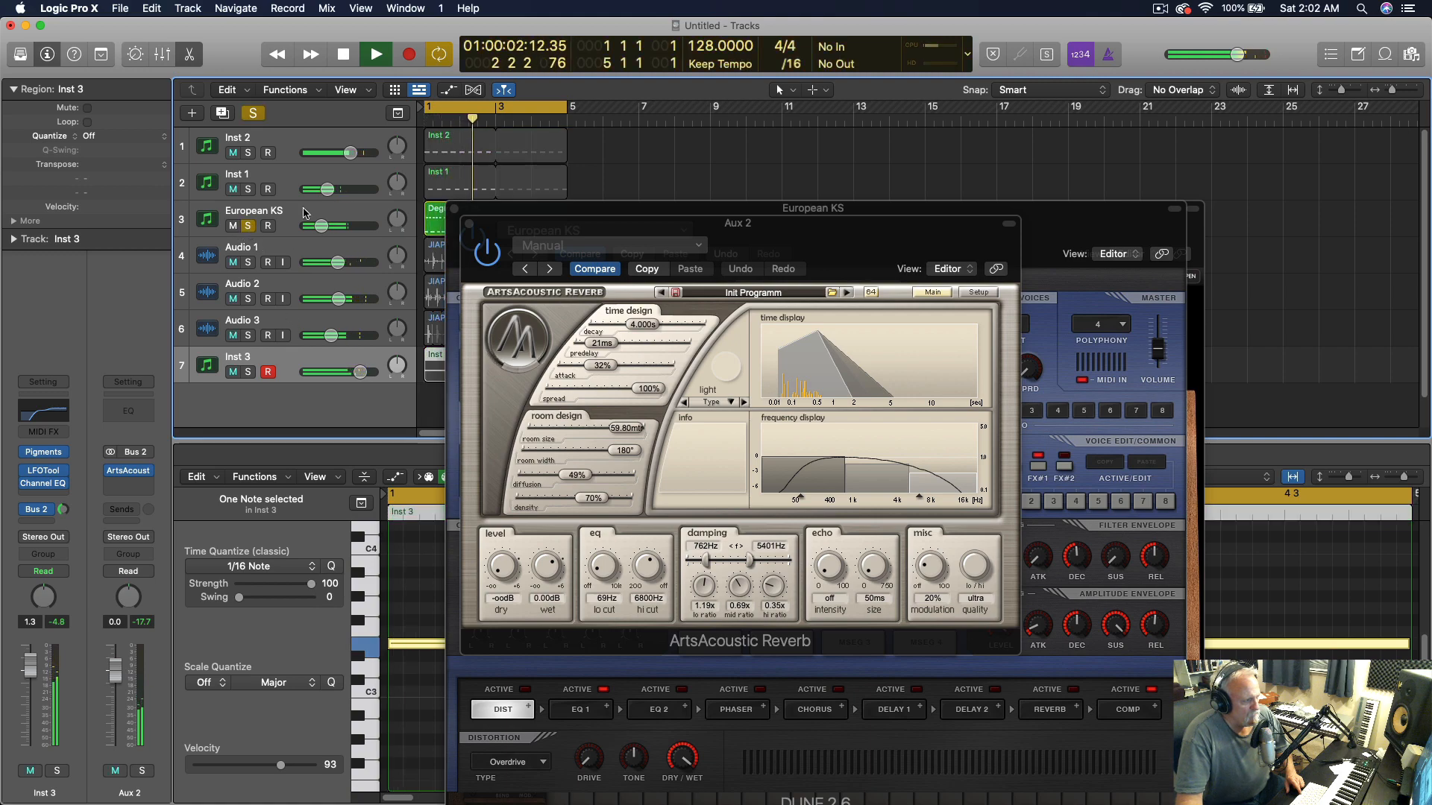
{"action": "left_click", "coordinate": [212, 220]}
{"action": "key", "text": "space"}
Close the reverb and Mini V windows, then open European KS's DUNE 2.6 and reposition its window to show the whole interface
{"action": "left_click", "coordinate": [45, 436]}
{"action": "key", "text": "space"}
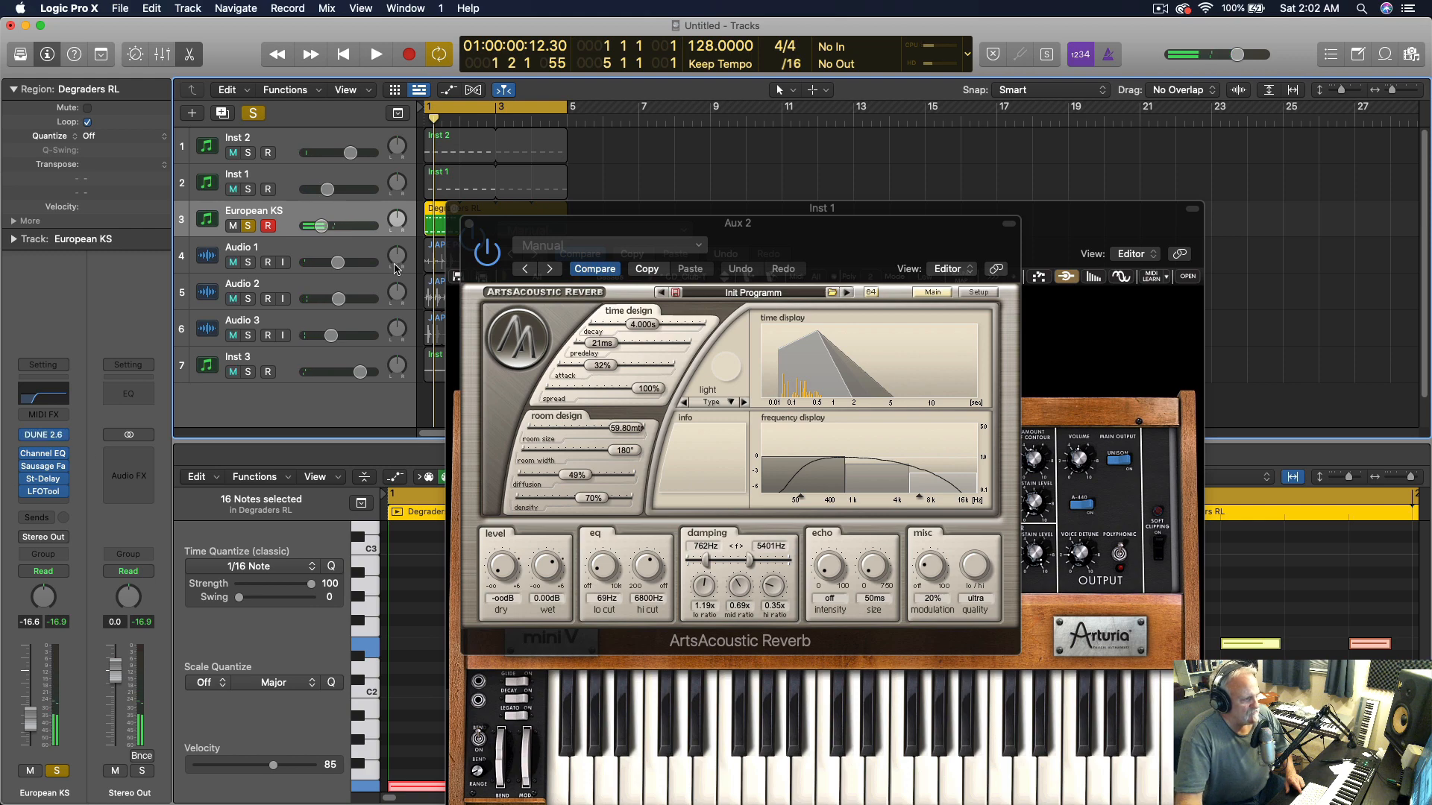
{"action": "left_click", "coordinate": [468, 223]}
{"action": "left_click", "coordinate": [457, 208]}
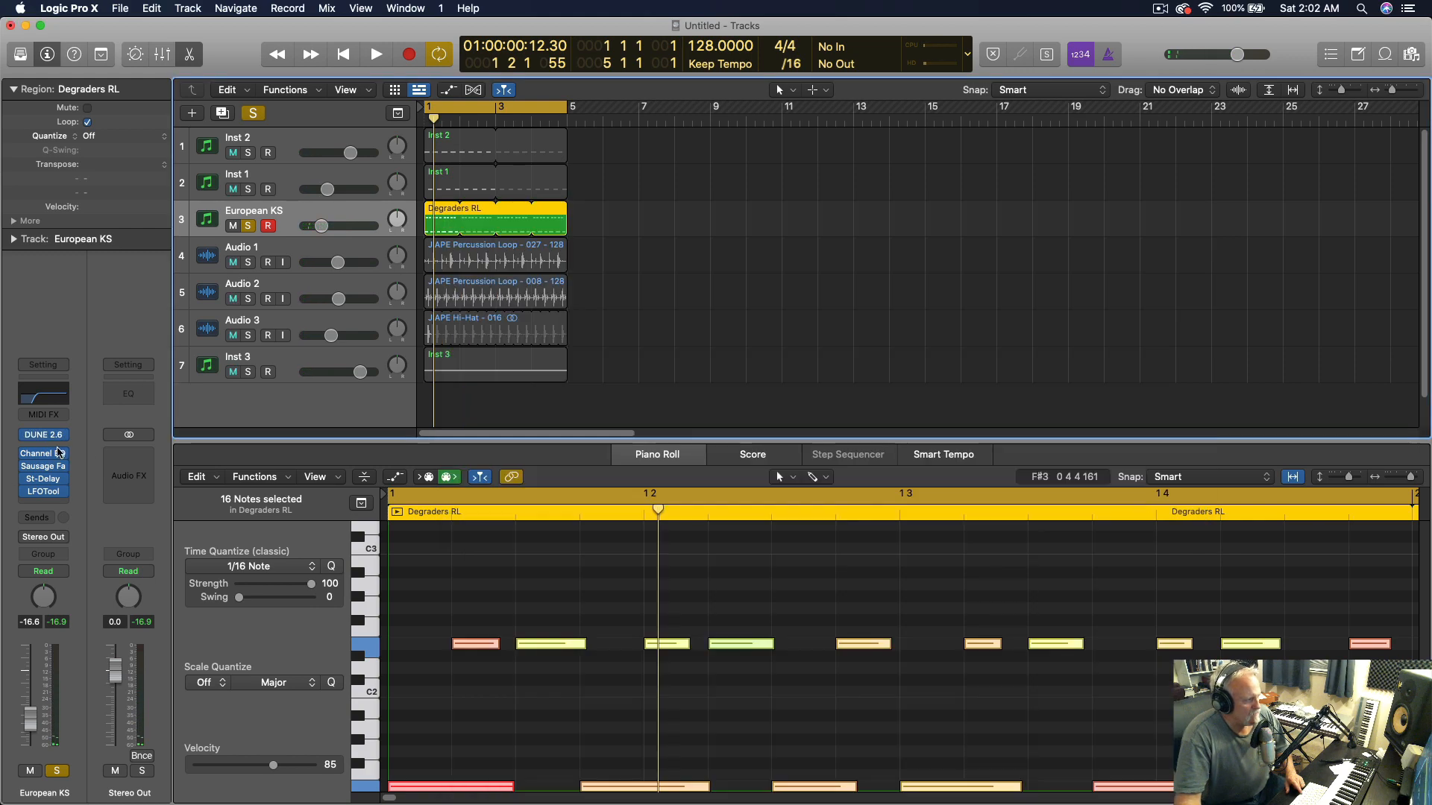
{"action": "left_click", "coordinate": [45, 436]}
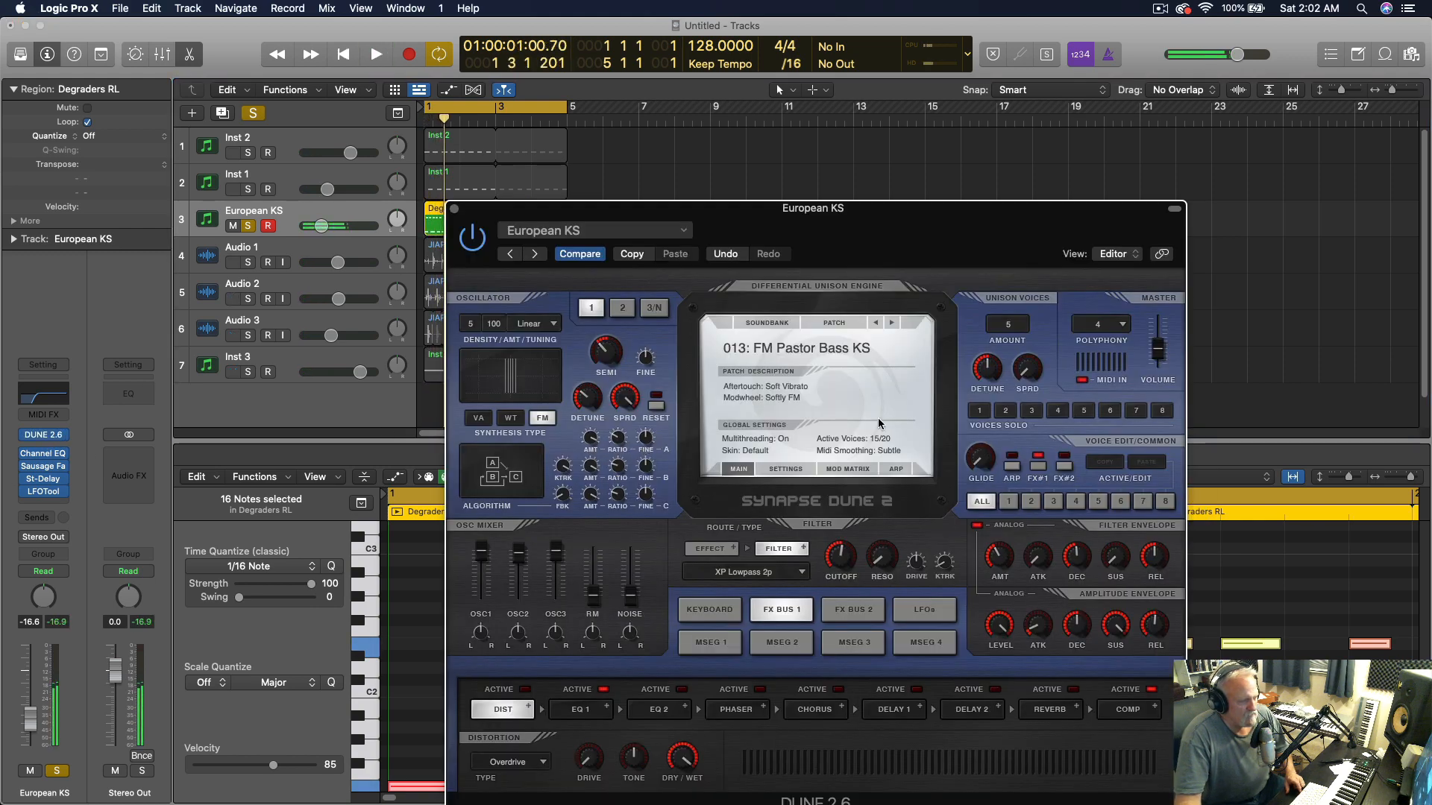
{"action": "left_click_drag", "start_coordinate": [772, 249], "coordinate": [615, 98]}
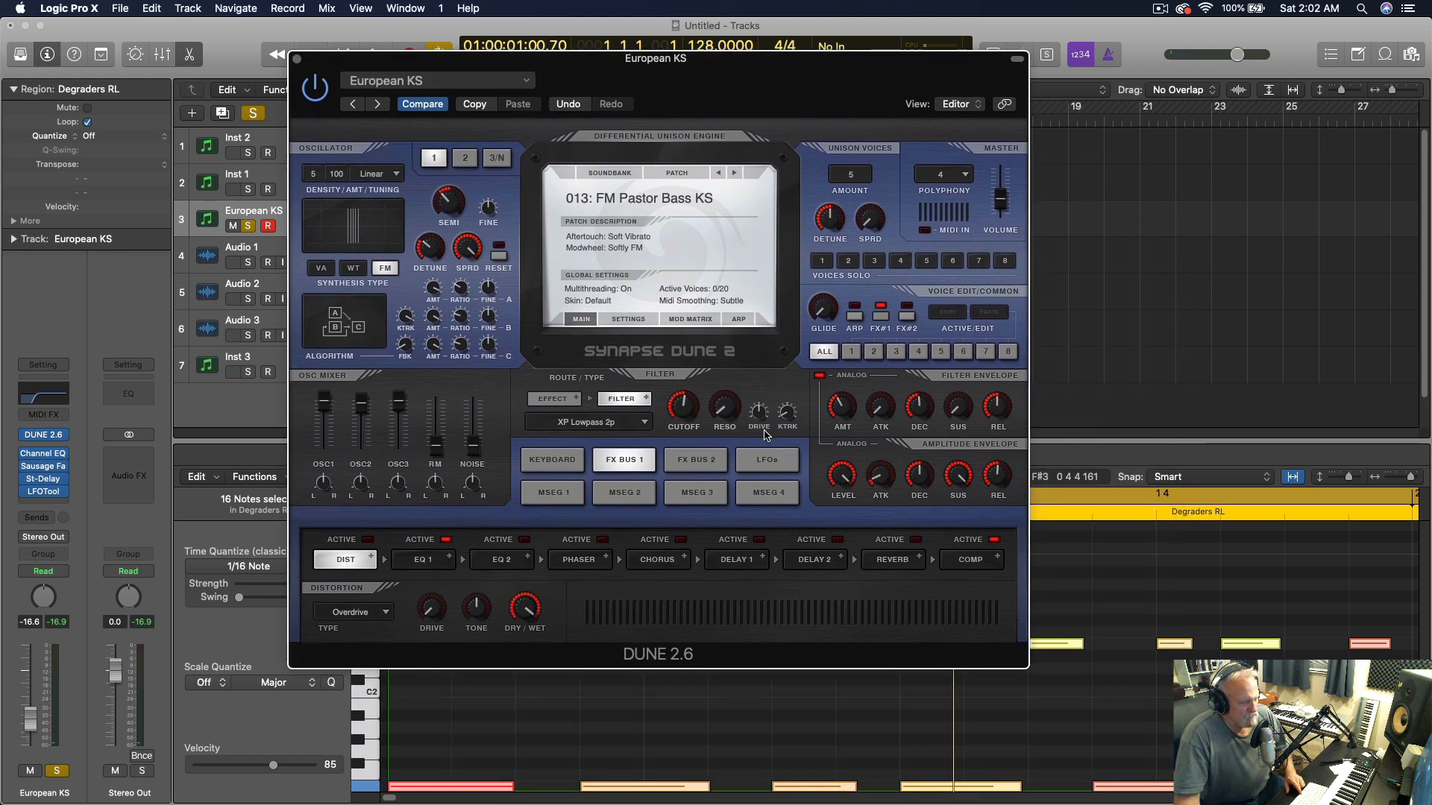
Lower DUNE 2.6's filter cutoff slightly and shorten the filter envelope's decay during playback
{"action": "left_click_drag", "start_coordinate": [683, 432], "coordinate": [682, 425]}
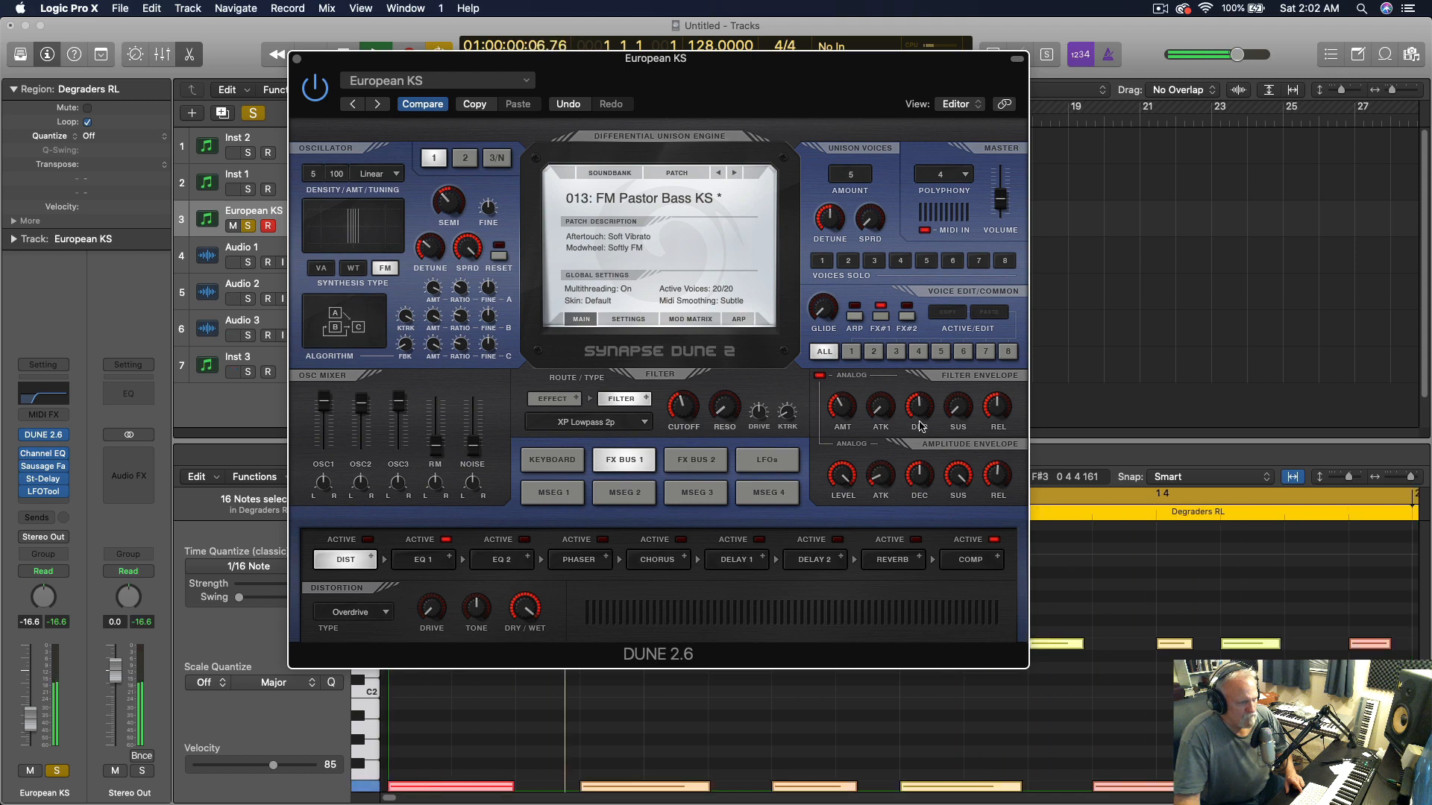
{"action": "left_click_drag", "start_coordinate": [920, 426], "coordinate": [917, 419]}
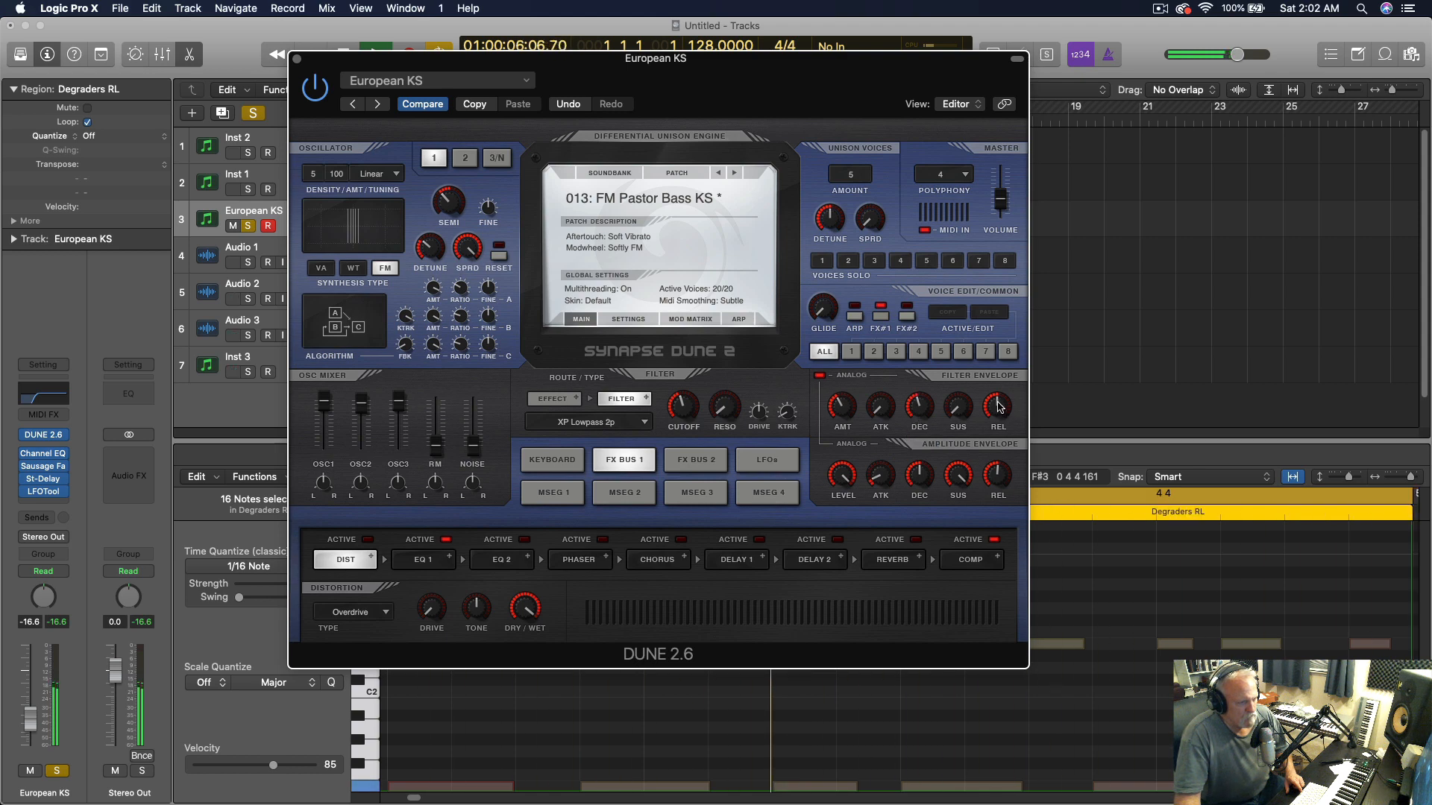
{"action": "left_click", "coordinate": [83, 644]}
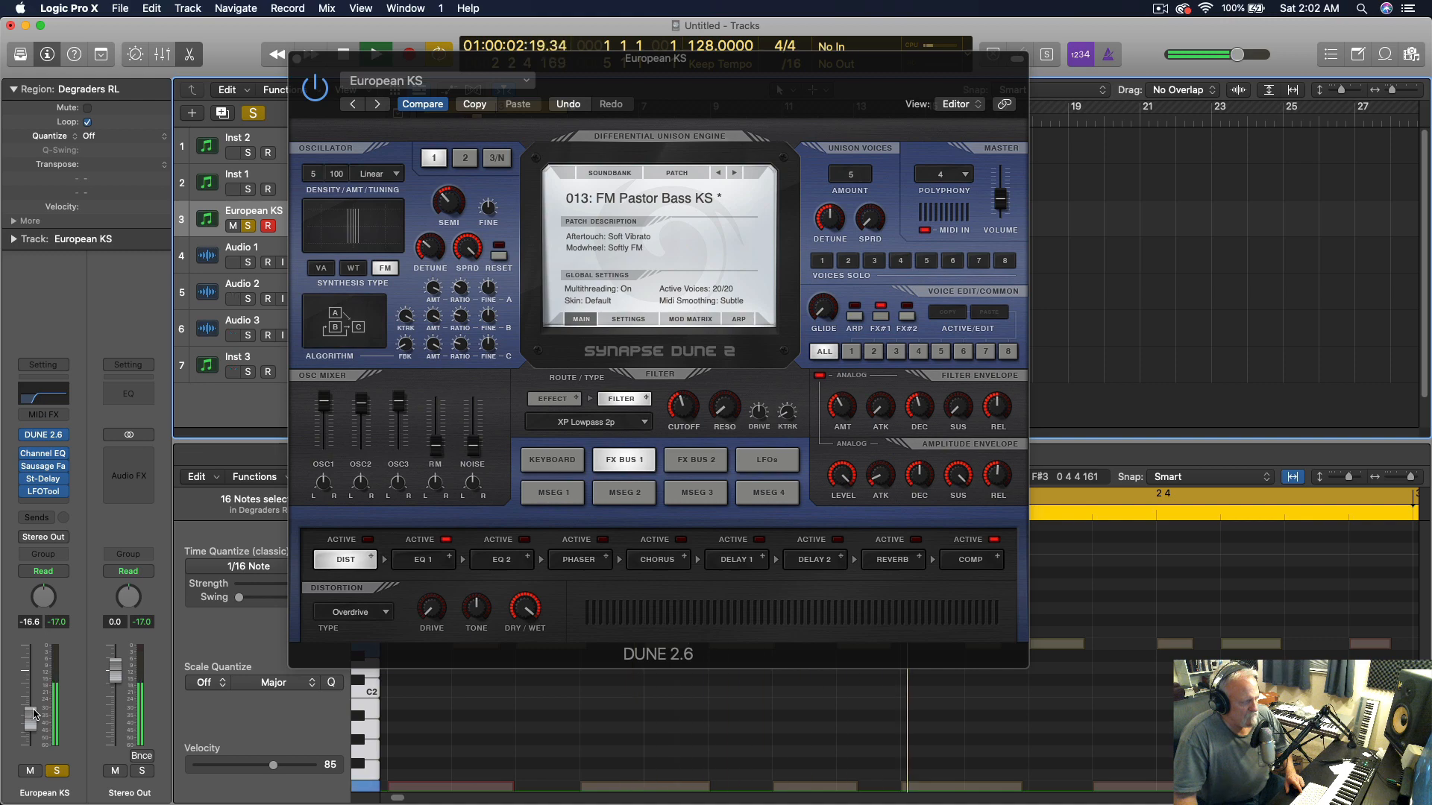
Replace the Sausage Fattener insert on European KS with a stereo Phat FX during playback
{"action": "left_click", "coordinate": [65, 466]}
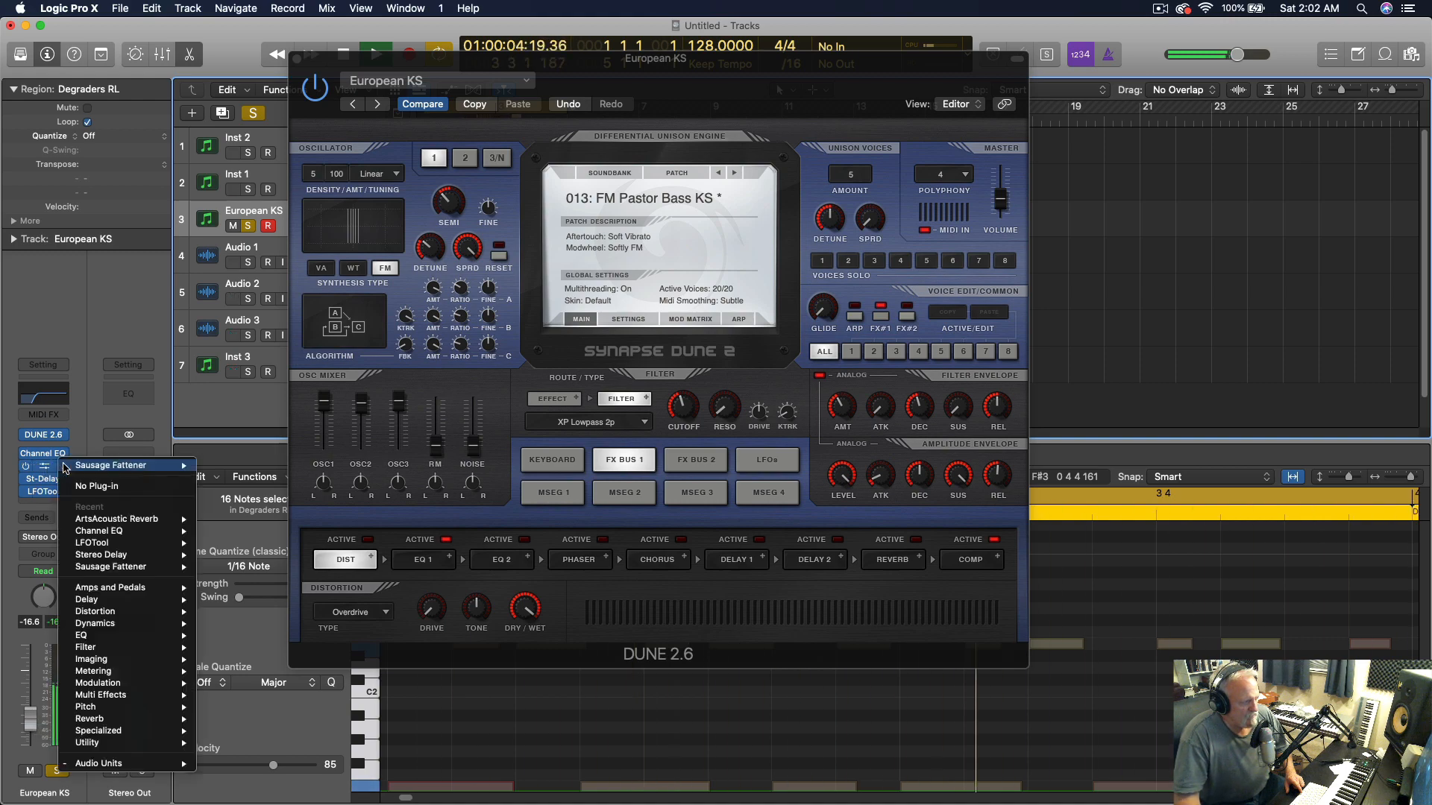
{"action": "mouse_move", "coordinate": [104, 762]}
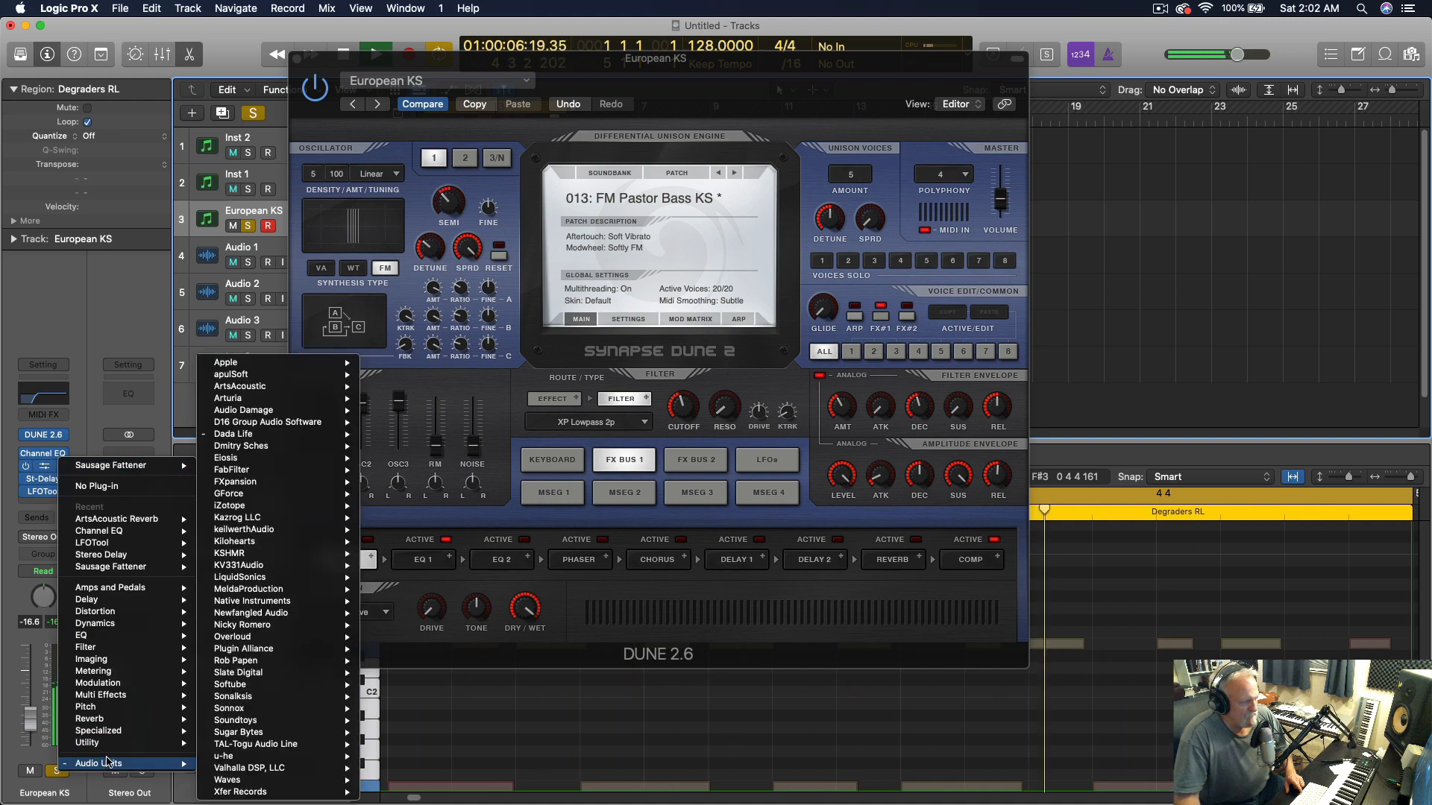
{"action": "mouse_move", "coordinate": [111, 684]}
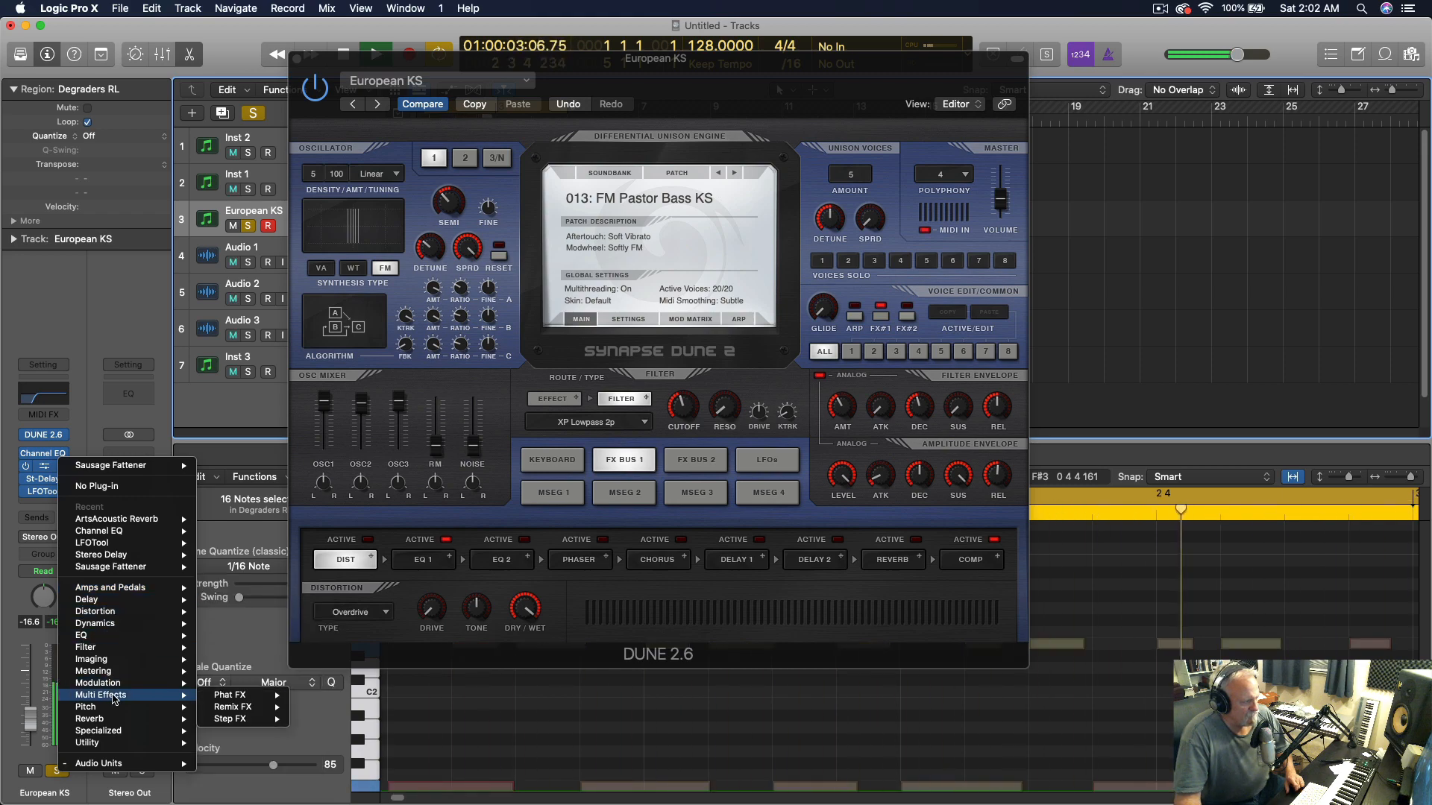
{"action": "mouse_move", "coordinate": [246, 695]}
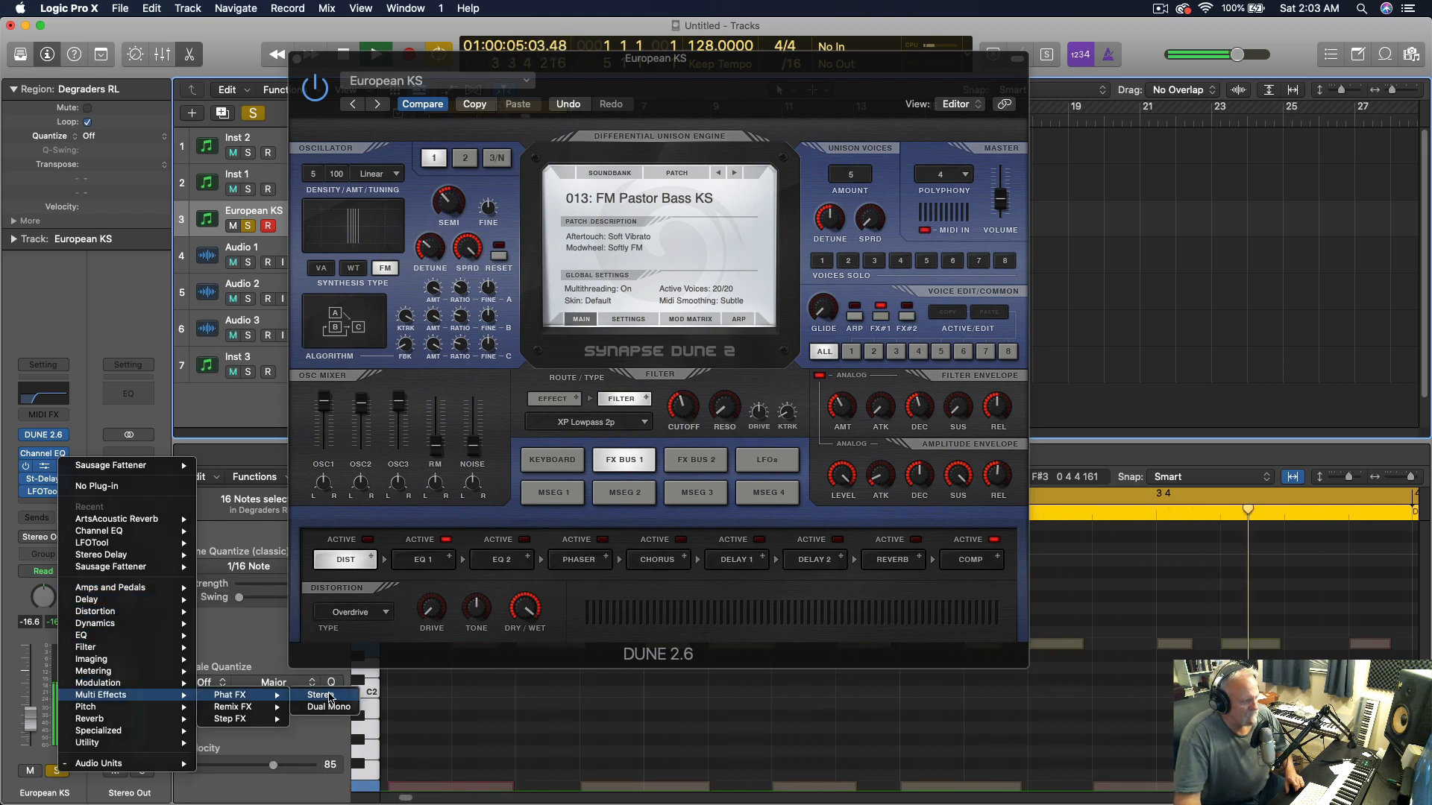
{"action": "left_click", "coordinate": [322, 695]}
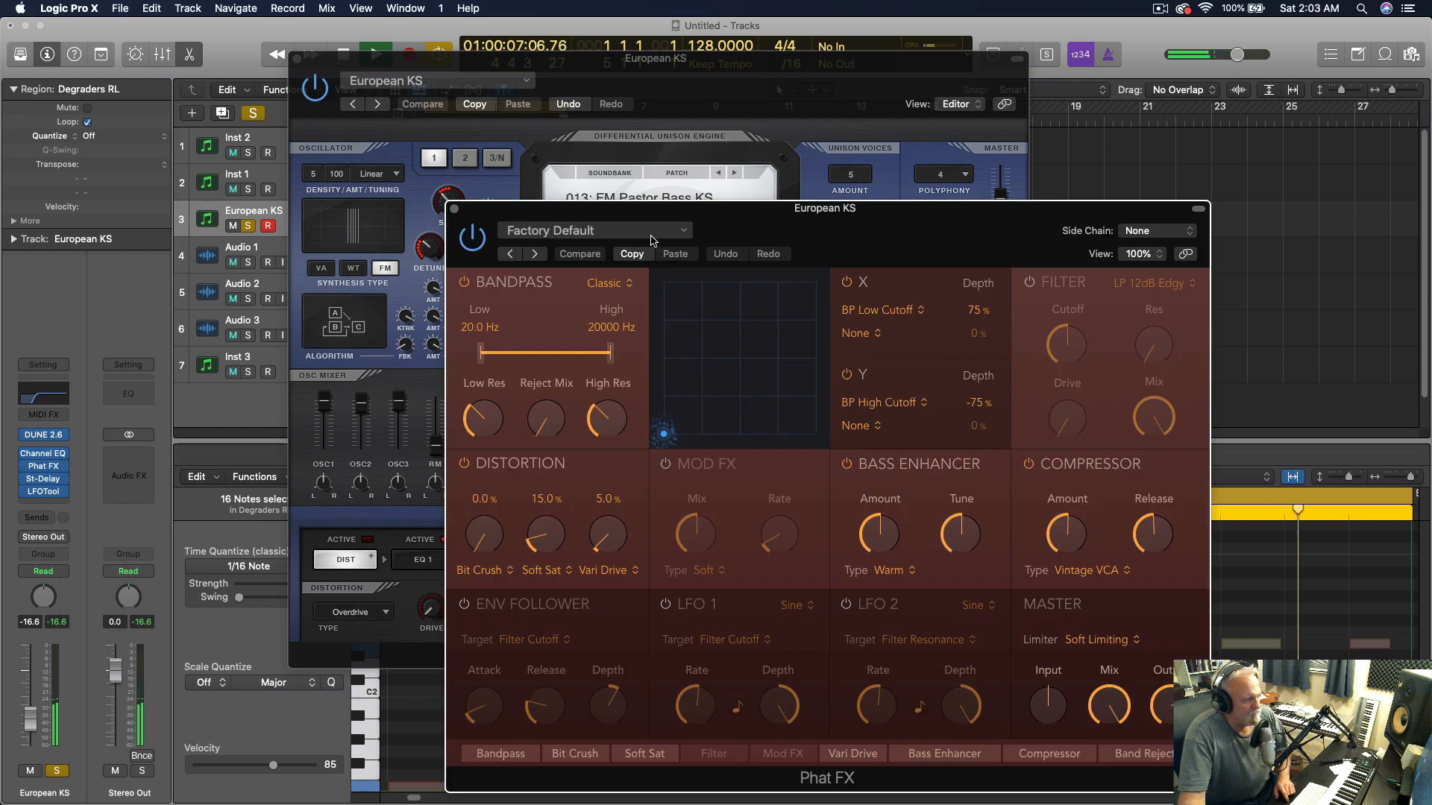
Load Phat FX's Bright Dirt bass preset and audition the following bass presets through Sharp Spike during playback
{"action": "left_click", "coordinate": [648, 233]}
{"action": "mouse_move", "coordinate": [578, 520]}
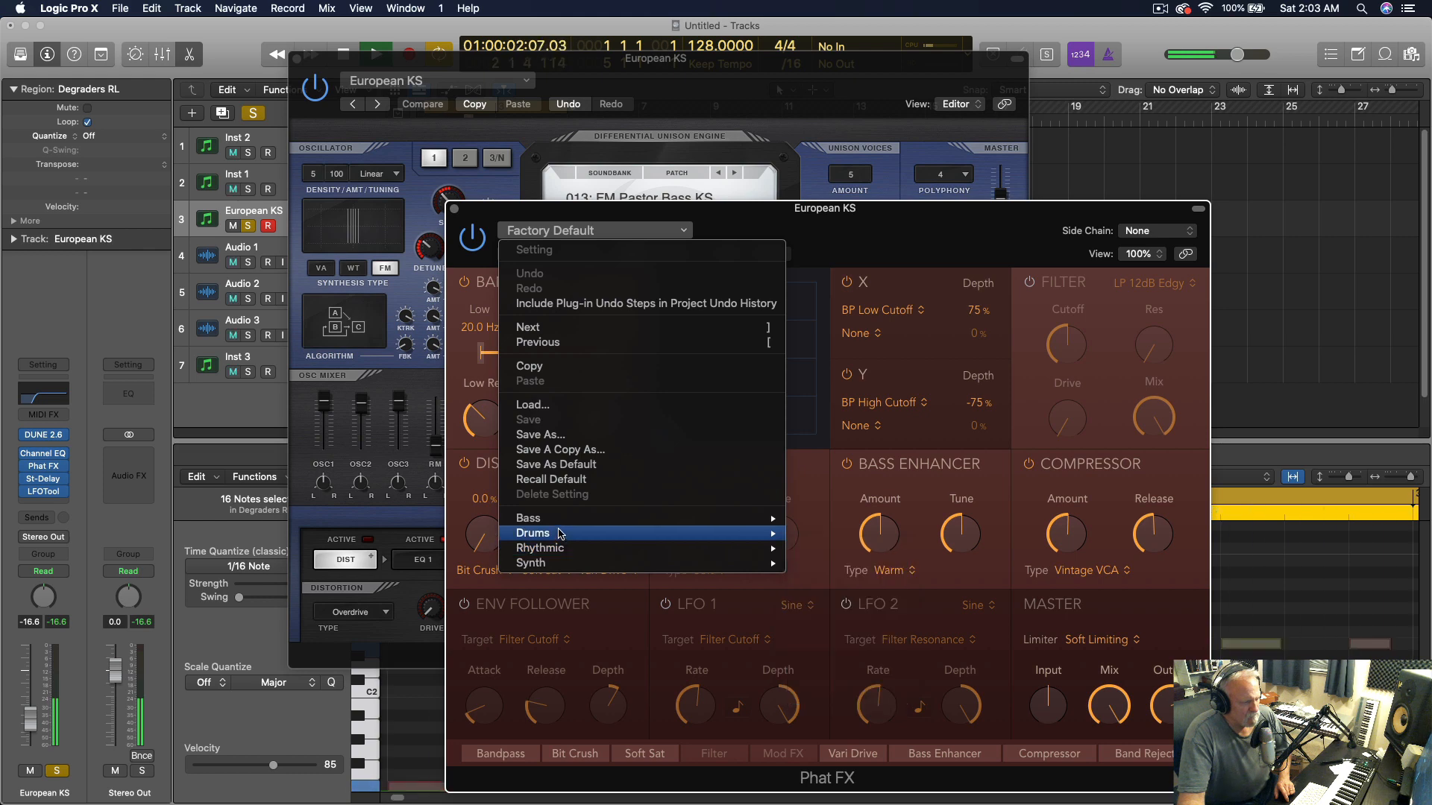
{"action": "left_click", "coordinate": [852, 534]}
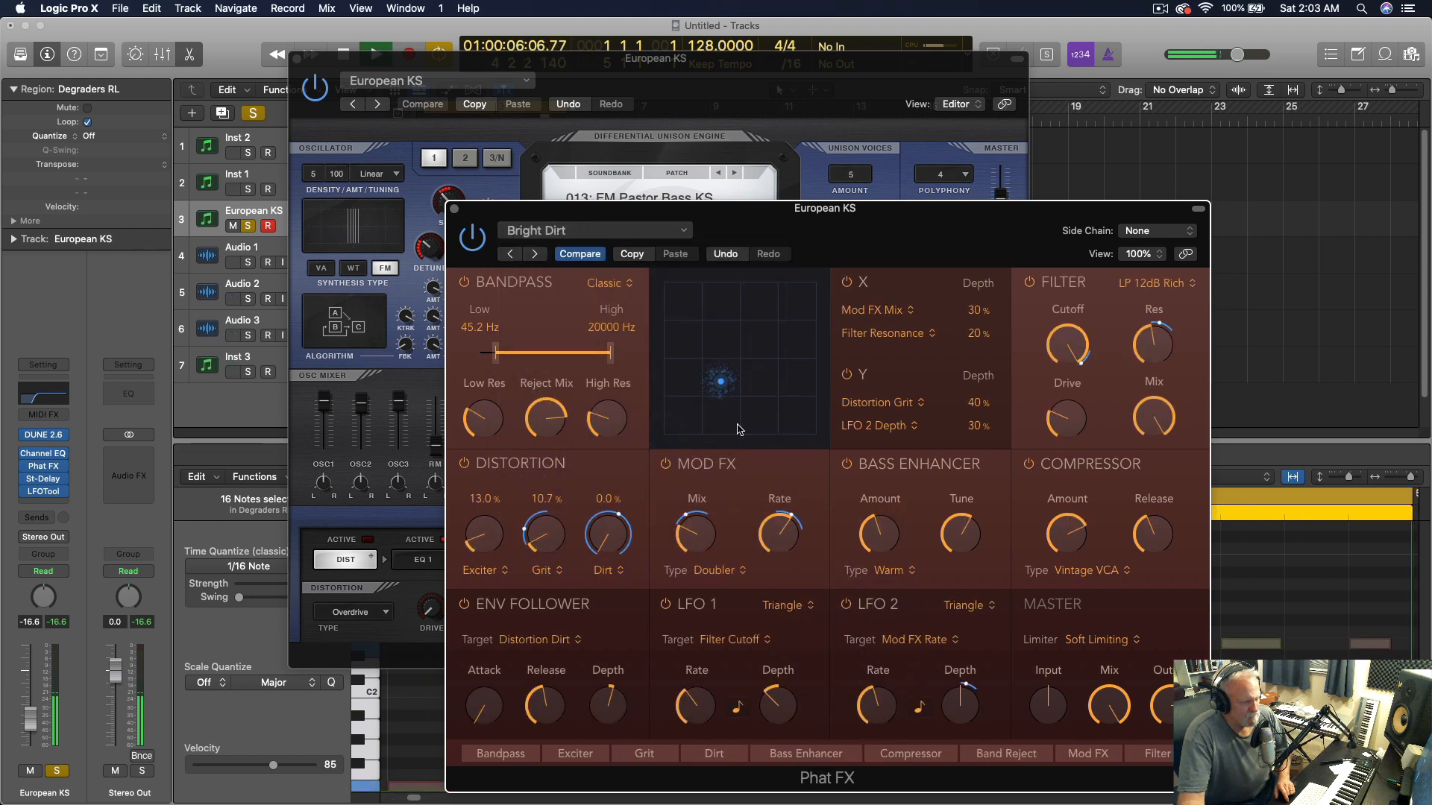
{"action": "left_click", "coordinate": [536, 255]}
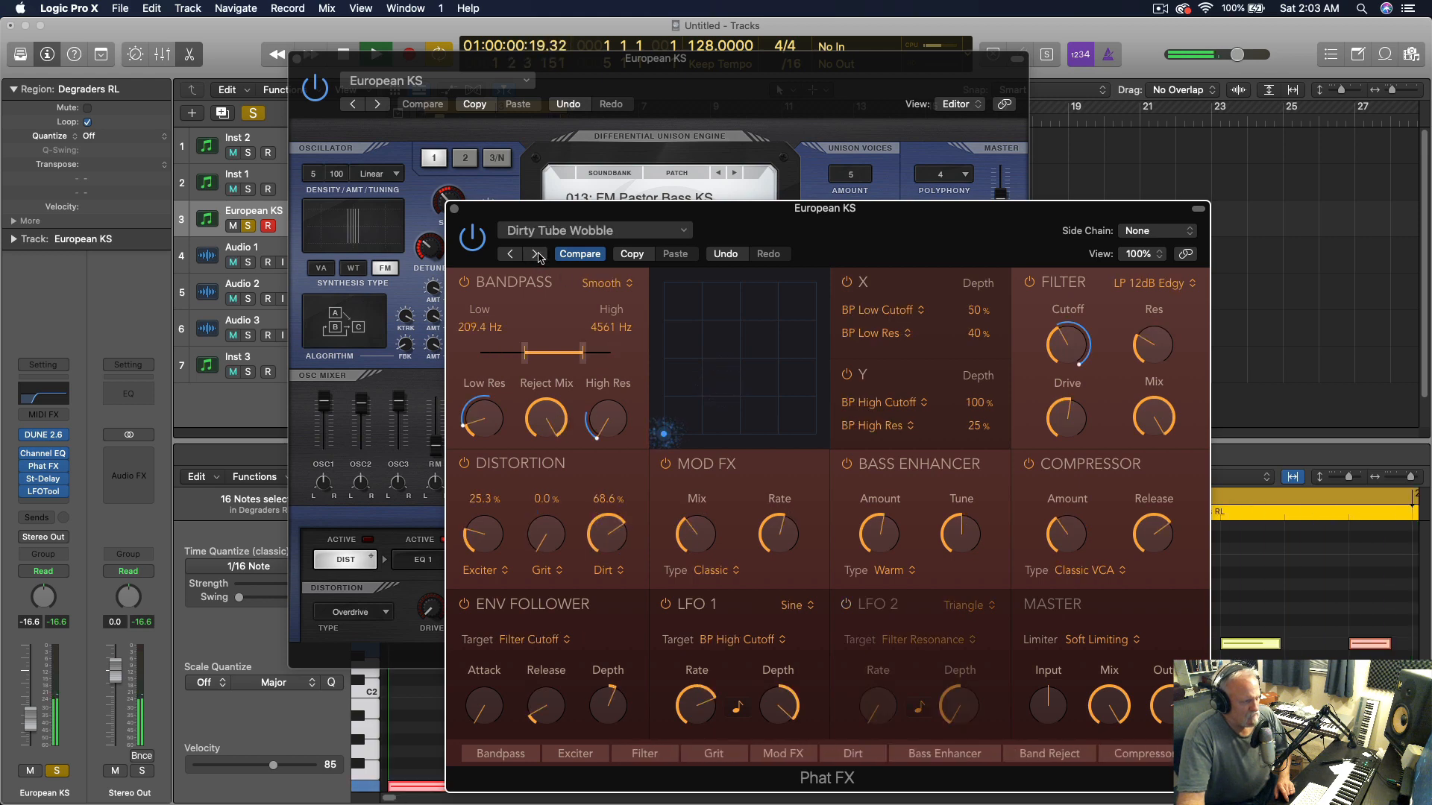
{"action": "left_click", "coordinate": [536, 255]}
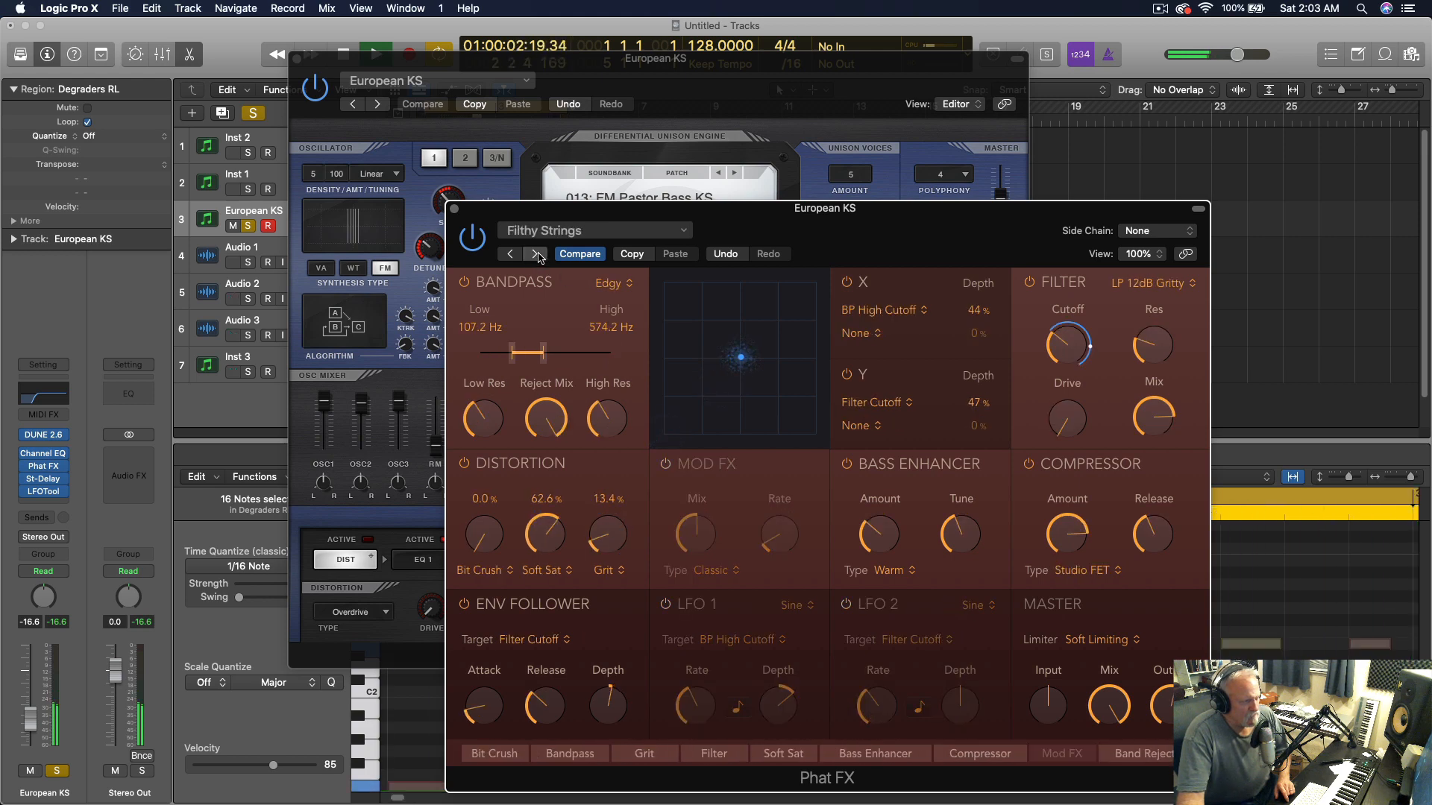
{"action": "left_click", "coordinate": [537, 255]}
{"action": "left_click", "coordinate": [537, 255]}
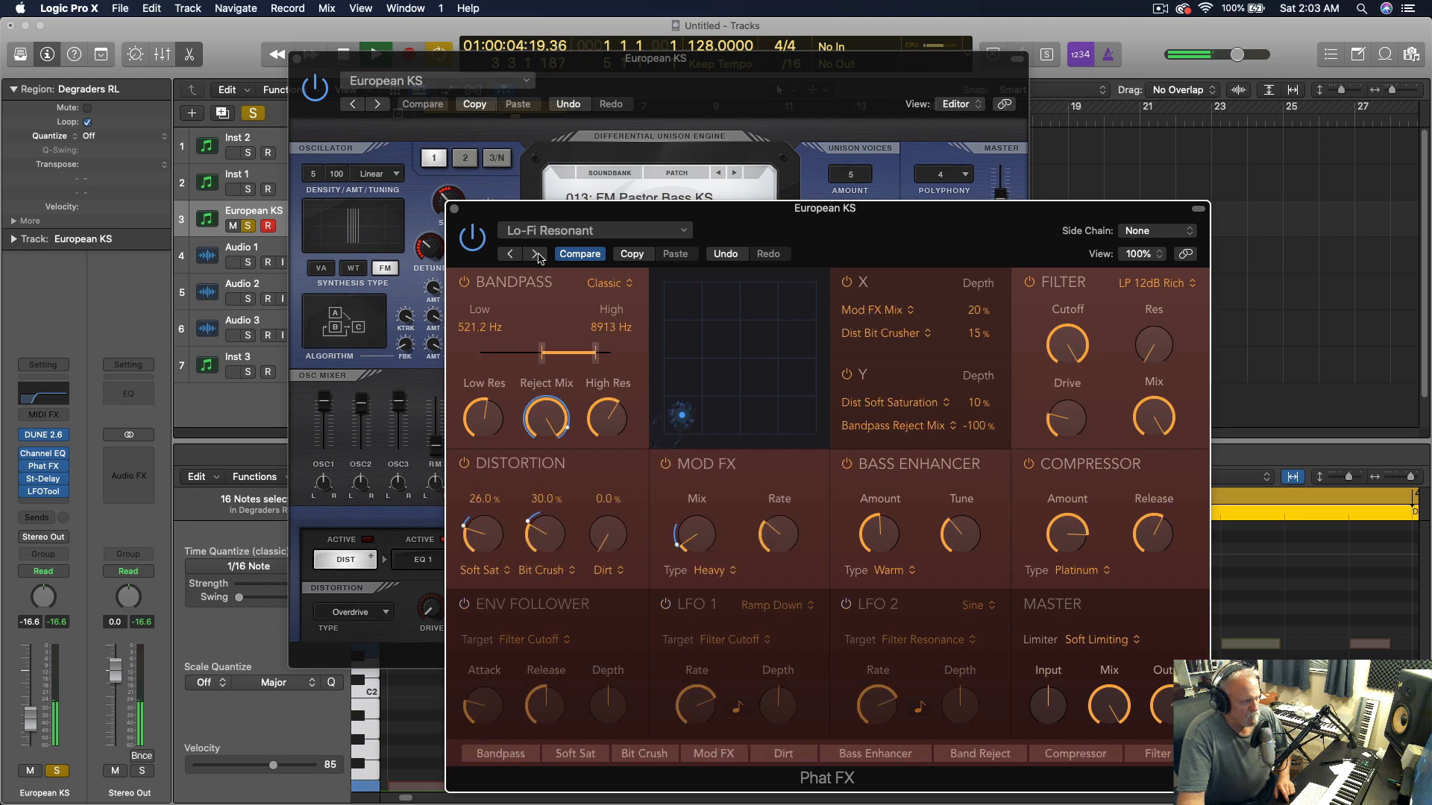
{"action": "left_click", "coordinate": [537, 255]}
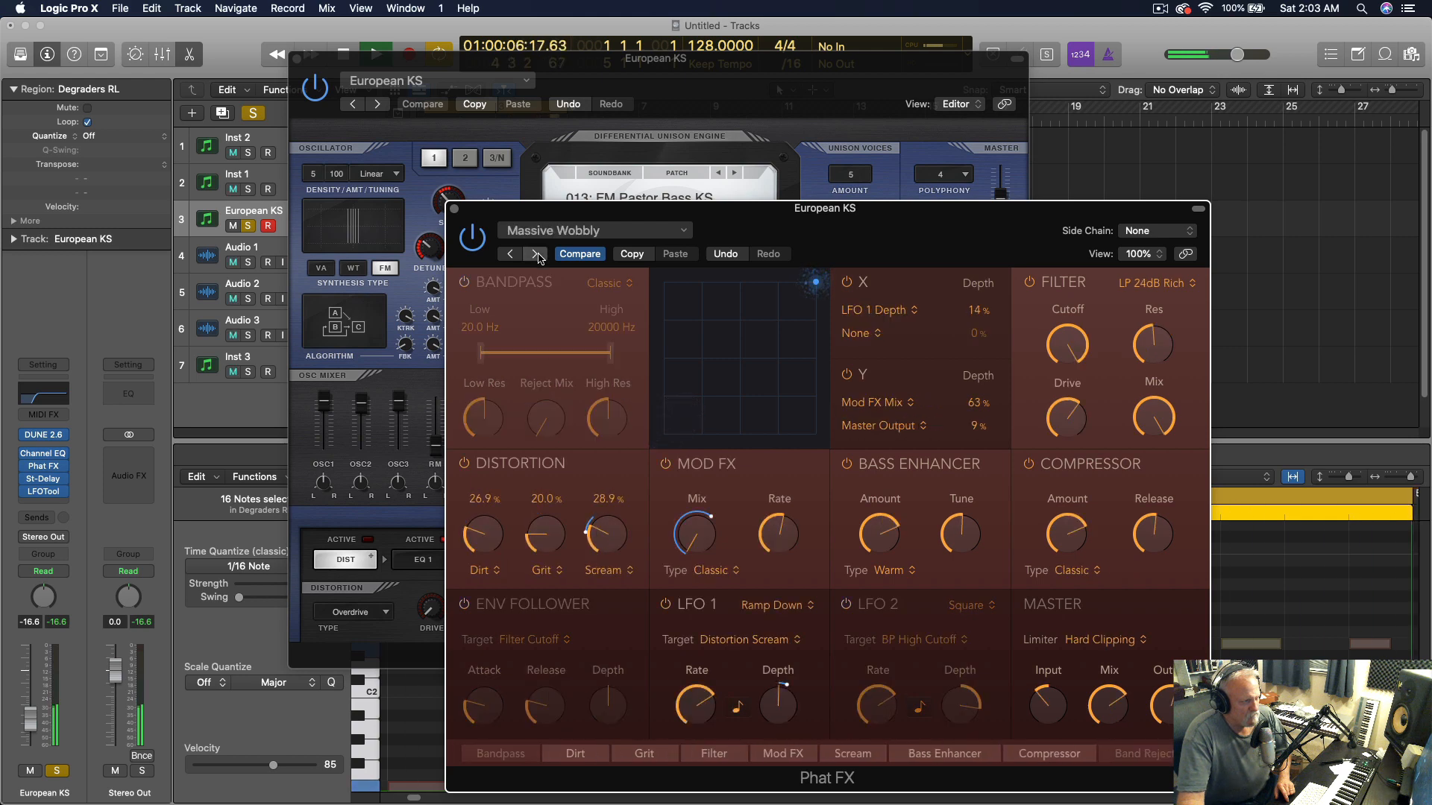
{"action": "left_click", "coordinate": [537, 255]}
{"action": "left_click", "coordinate": [537, 255]}
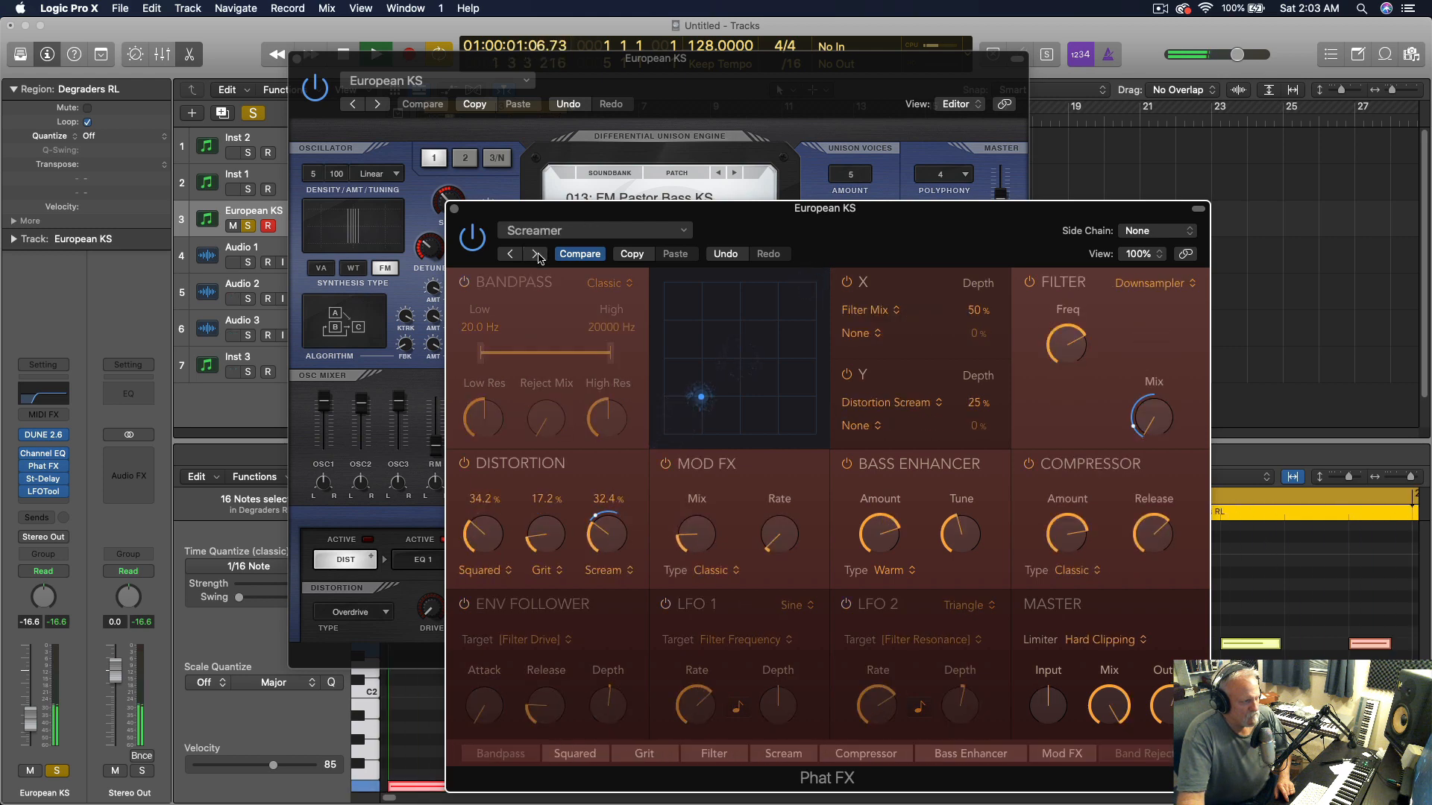
{"action": "left_click", "coordinate": [537, 255]}
Load Phat FX's AM Zapper synth preset and audition the synth presets after it, including Comb Control and Filtered Chorus Movement
{"action": "left_click", "coordinate": [554, 236]}
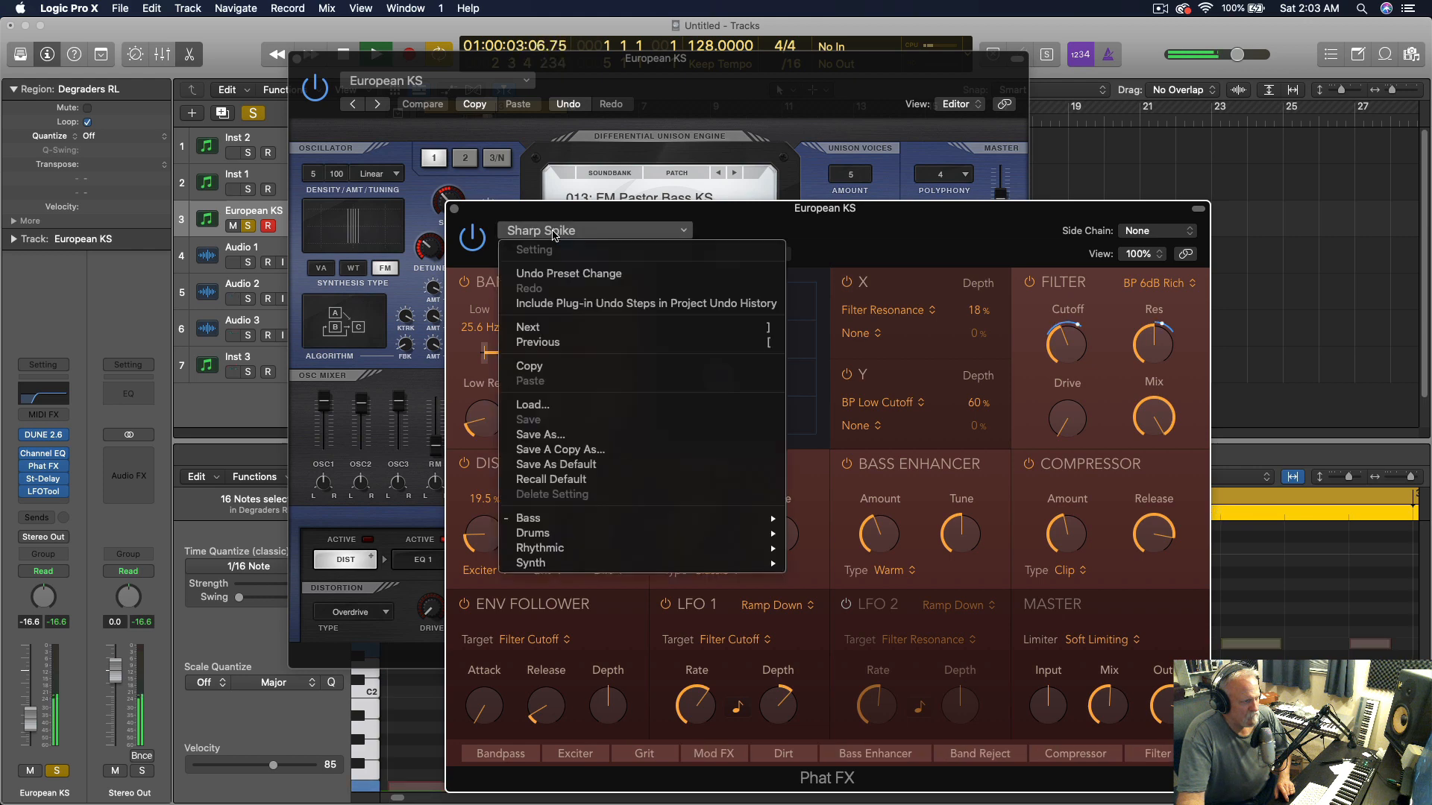
{"action": "mouse_move", "coordinate": [556, 566]}
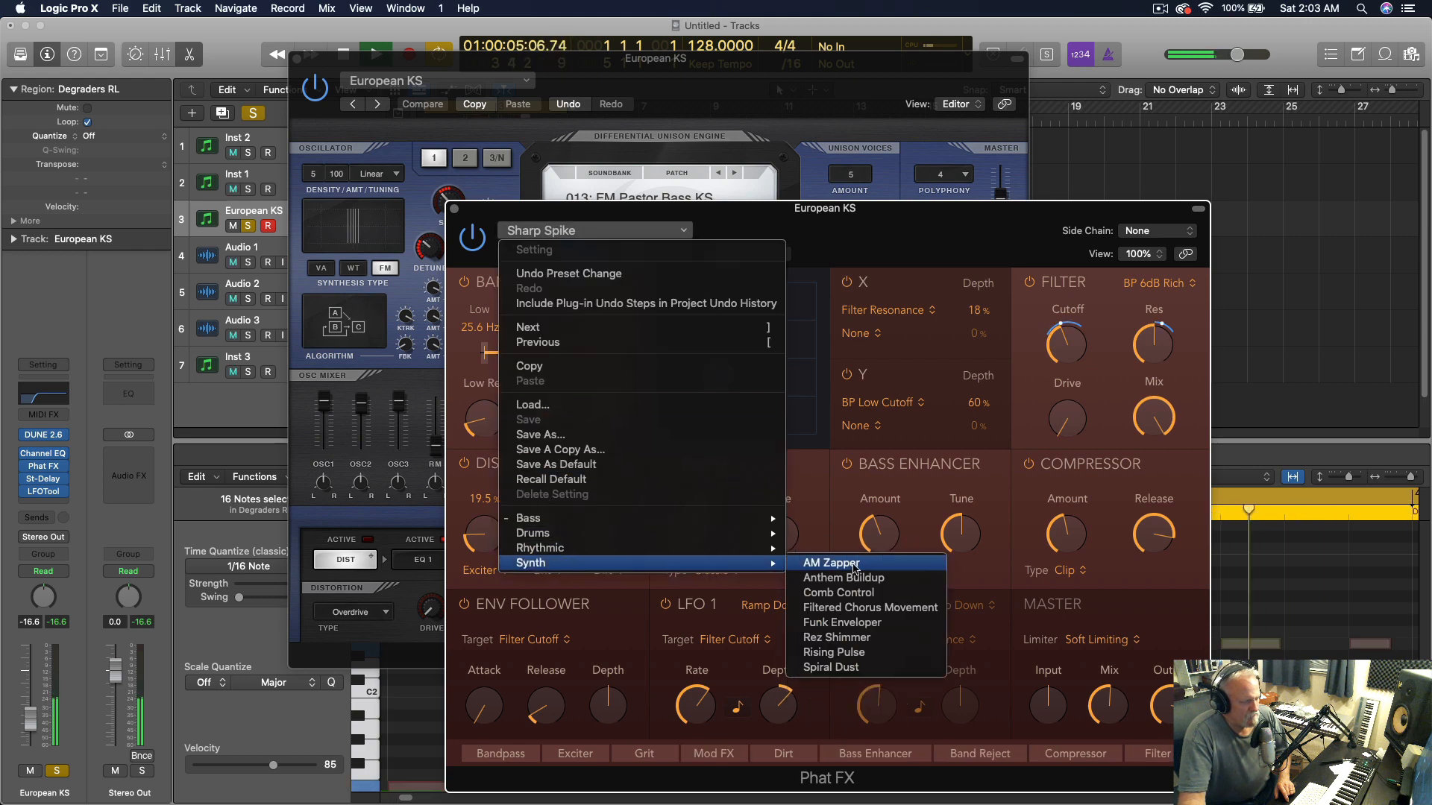
{"action": "left_click", "coordinate": [829, 563]}
{"action": "left_click", "coordinate": [536, 254]}
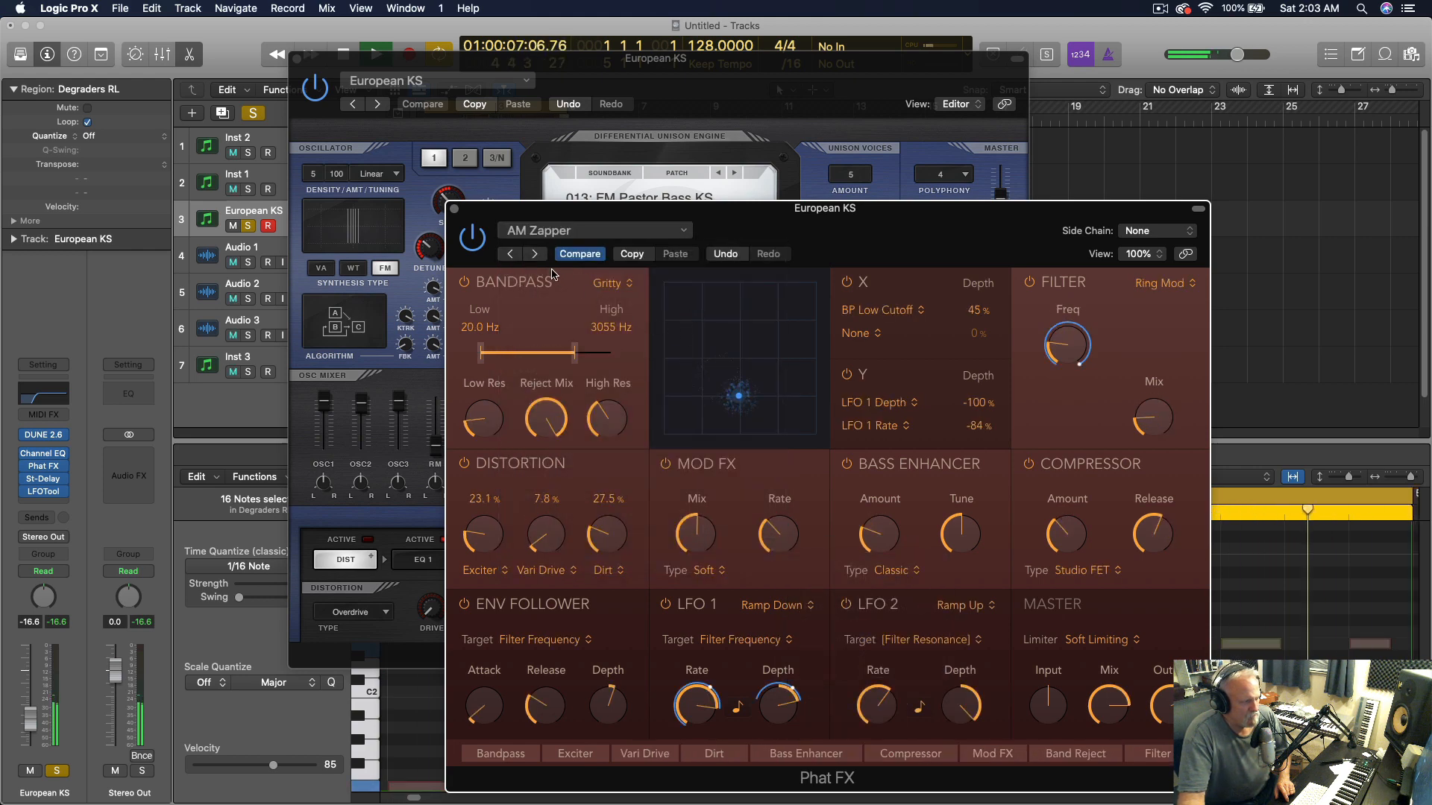
{"action": "left_click", "coordinate": [536, 254]}
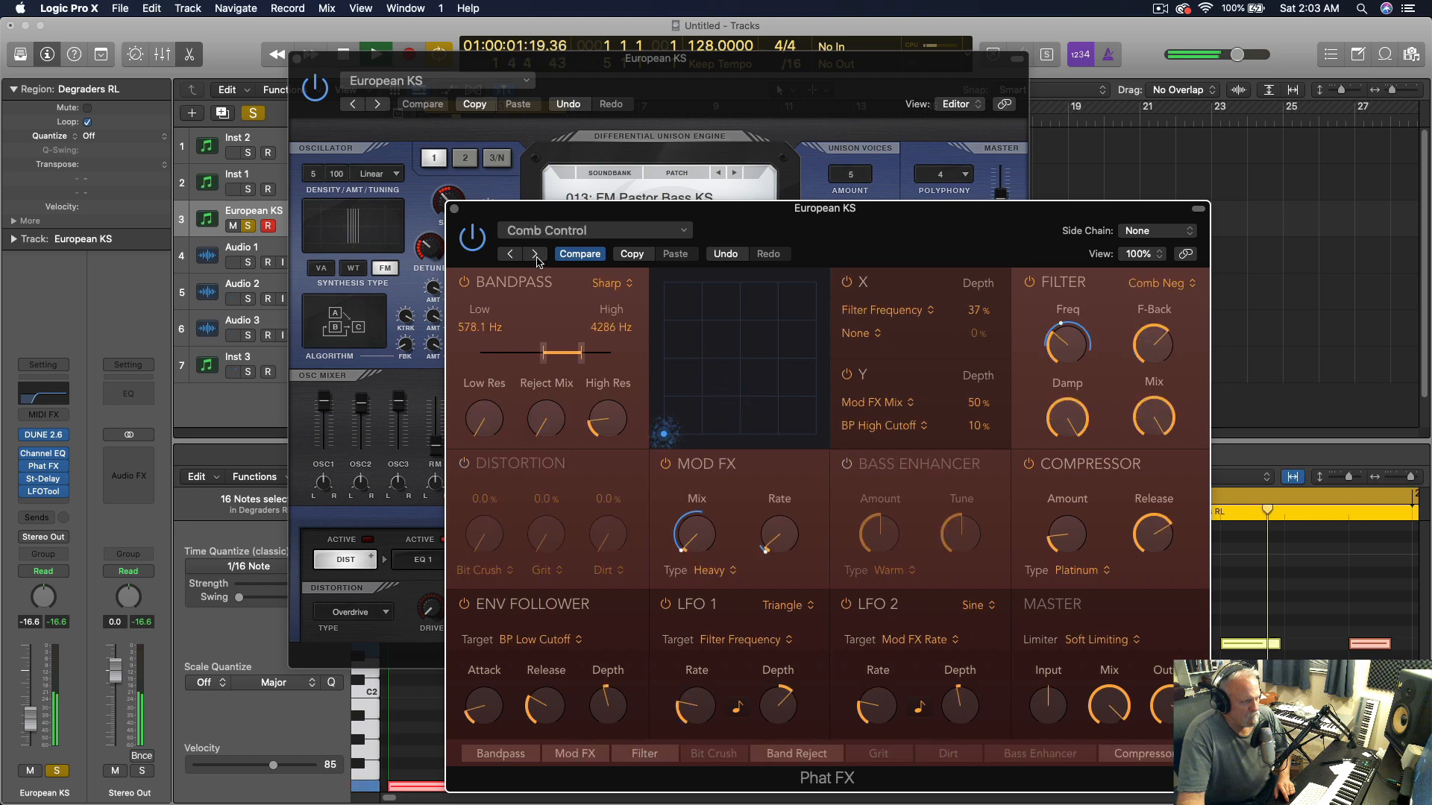
{"action": "left_click", "coordinate": [535, 254]}
{"action": "left_click", "coordinate": [535, 254]}
{"action": "left_click", "coordinate": [535, 254]}
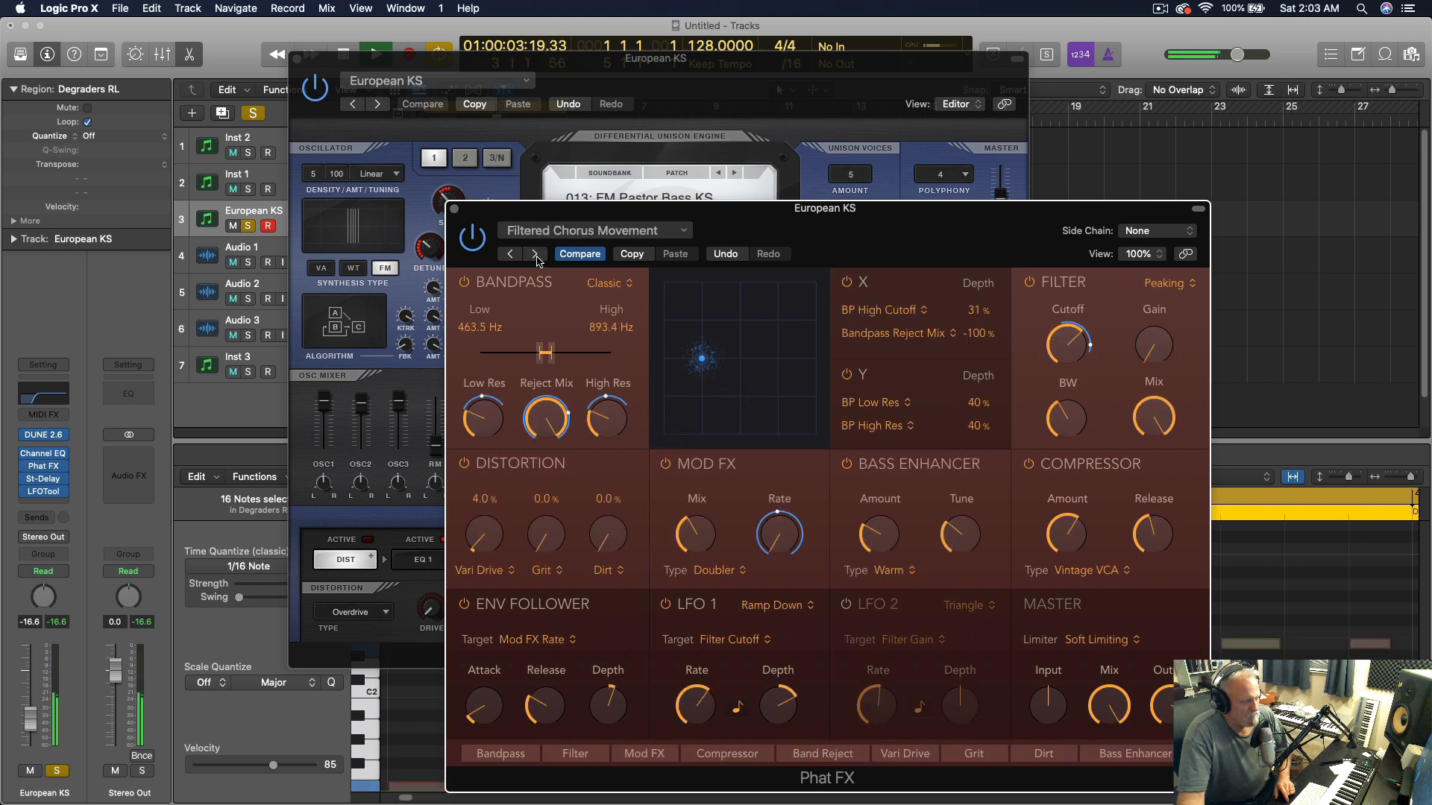
Close the Phat FX window and replace Phat FX on European KS with a stereo Bitcrusher
{"action": "left_click", "coordinate": [45, 467]}
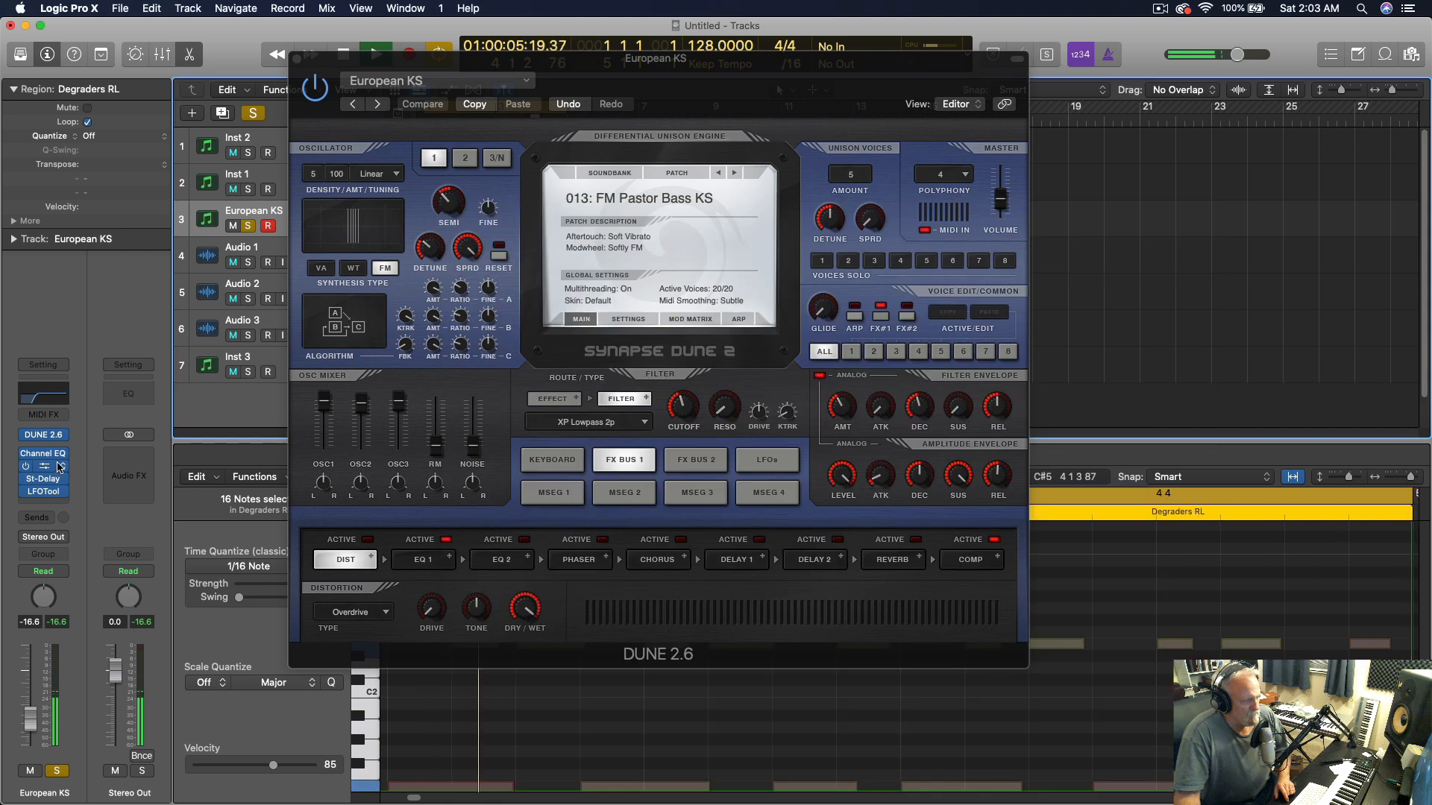
{"action": "left_click", "coordinate": [62, 467]}
{"action": "mouse_move", "coordinate": [101, 695]}
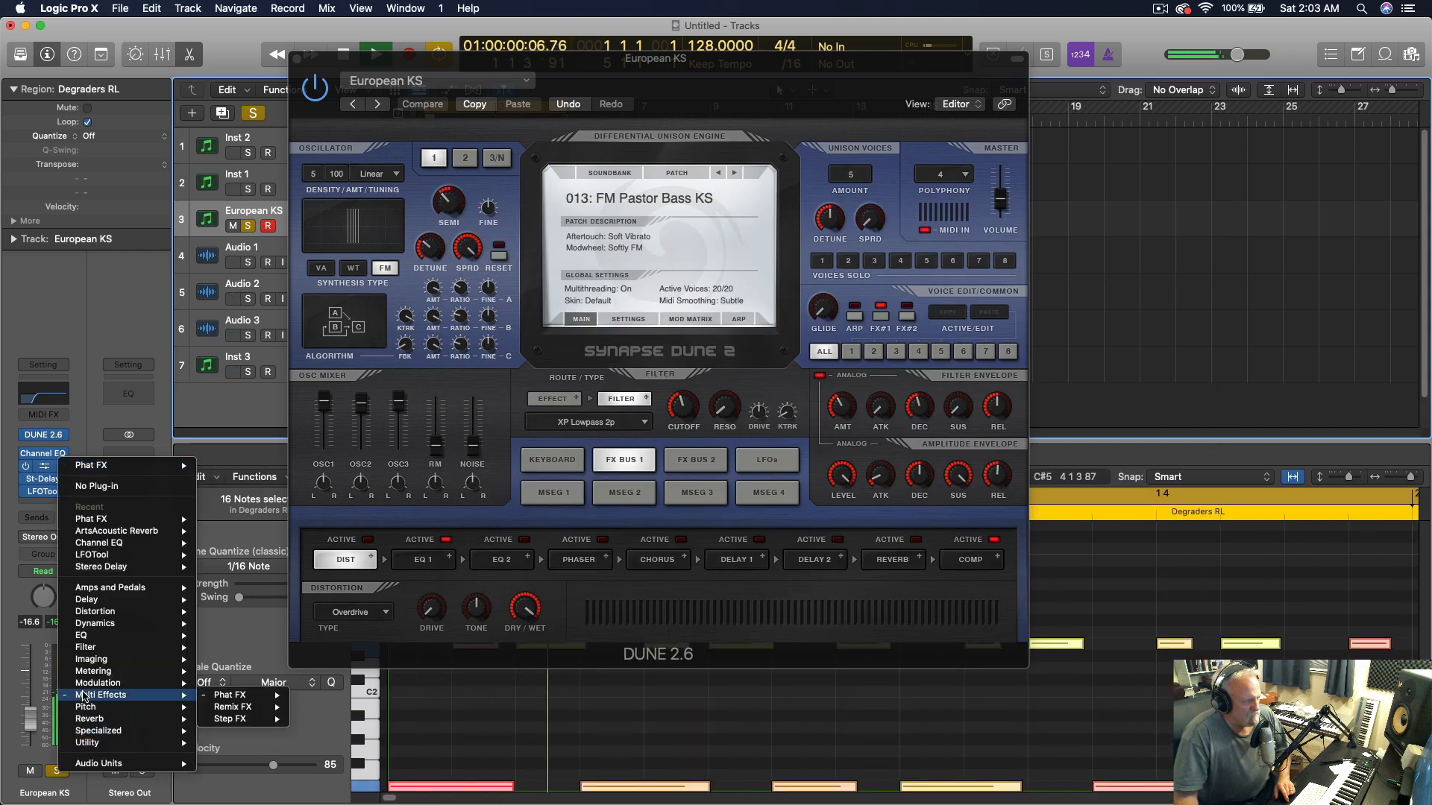
{"action": "mouse_move", "coordinate": [230, 707]}
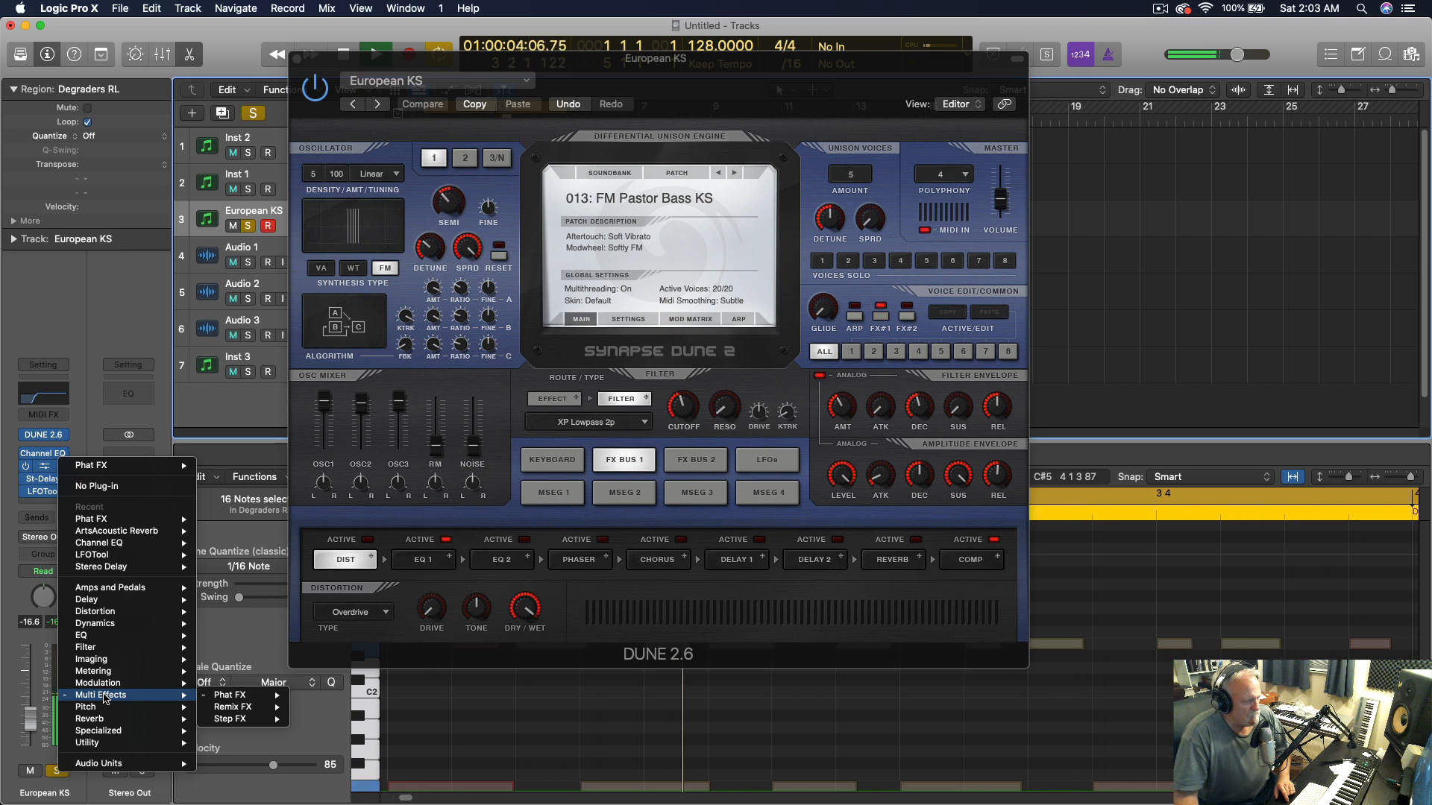
{"action": "mouse_move", "coordinate": [115, 616]}
{"action": "mouse_move", "coordinate": [290, 631]}
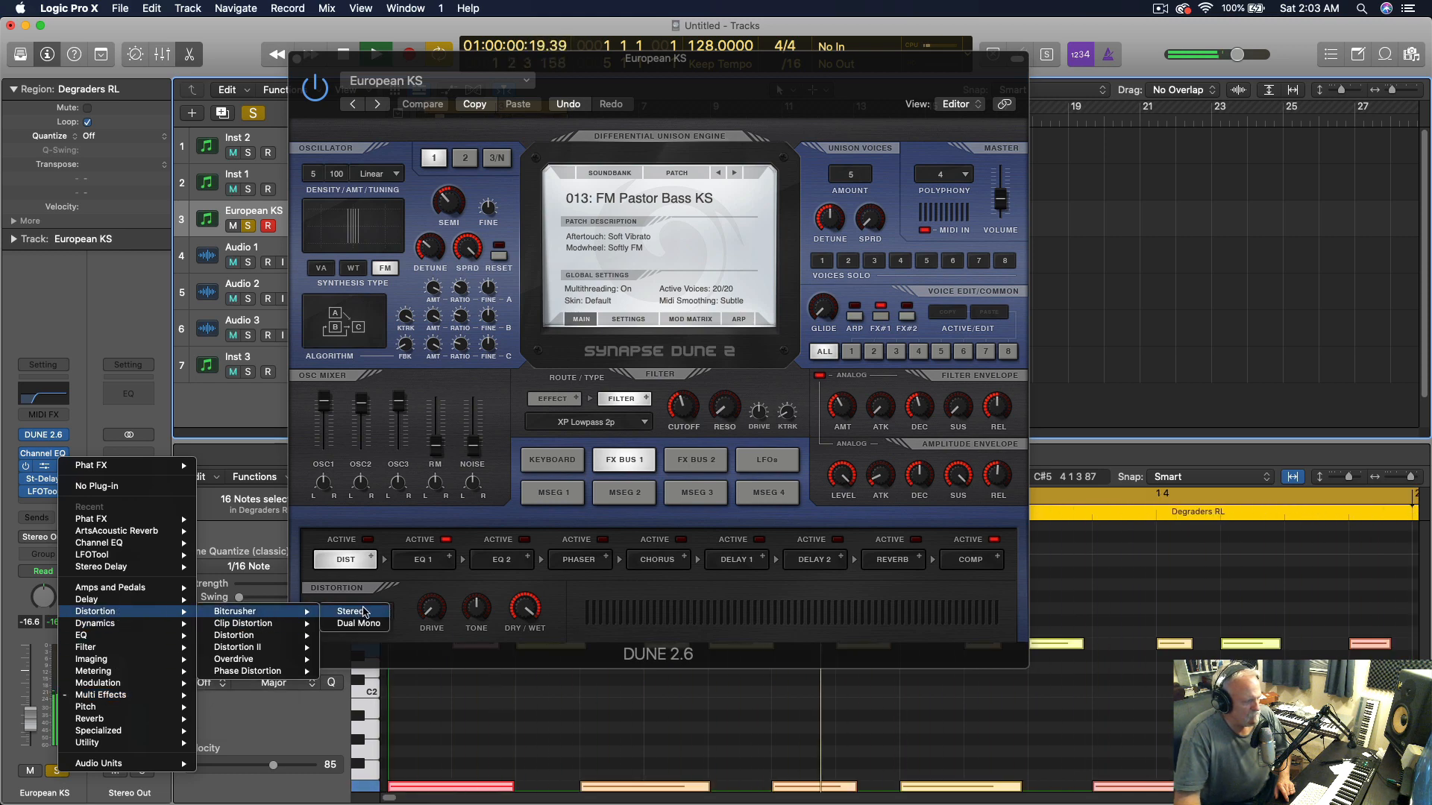
{"action": "left_click", "coordinate": [364, 612]}
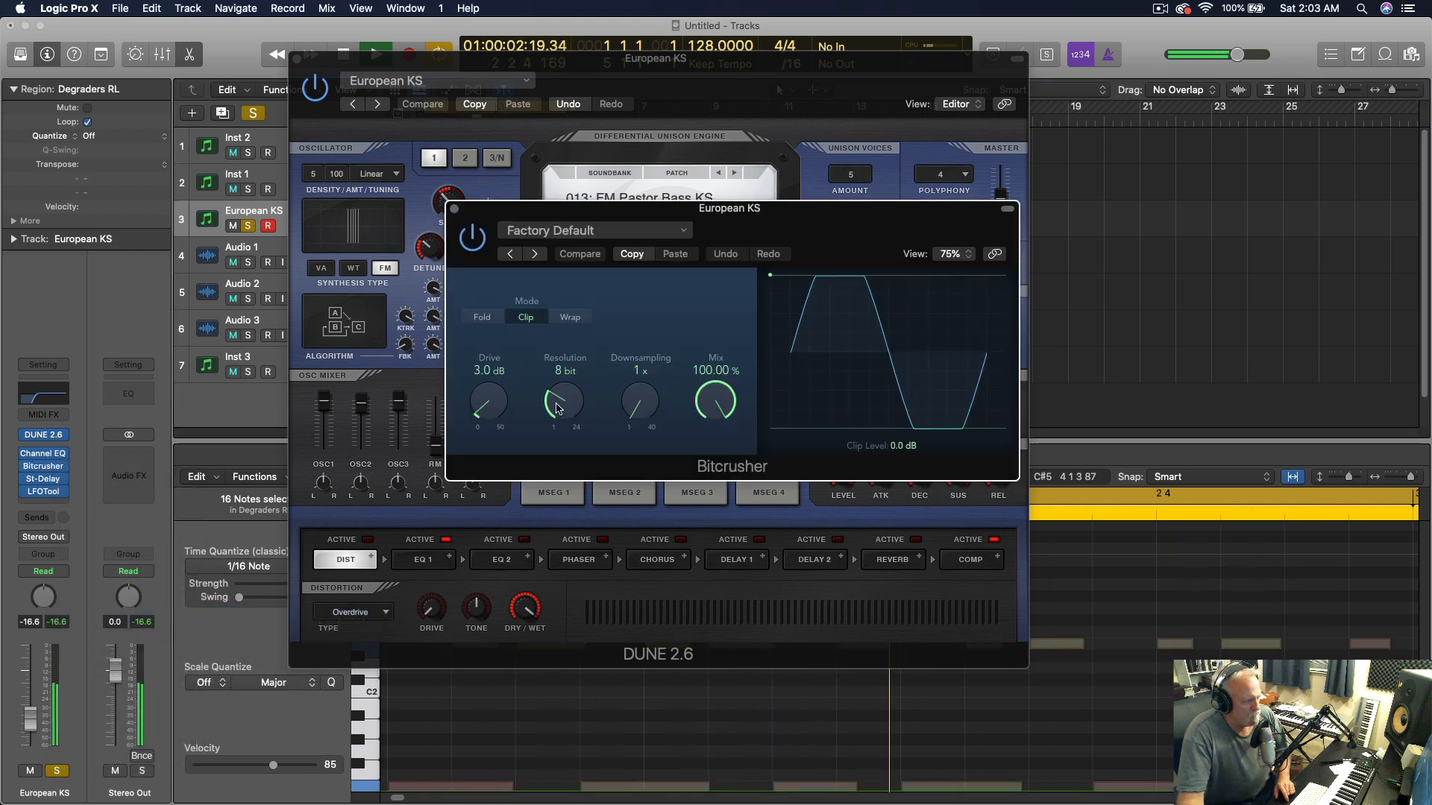
Set the Bitcrusher's drive to 7.0 dB and its downsampling to 3x during playback
{"action": "left_click_drag", "start_coordinate": [498, 406], "coordinate": [498, 385]}
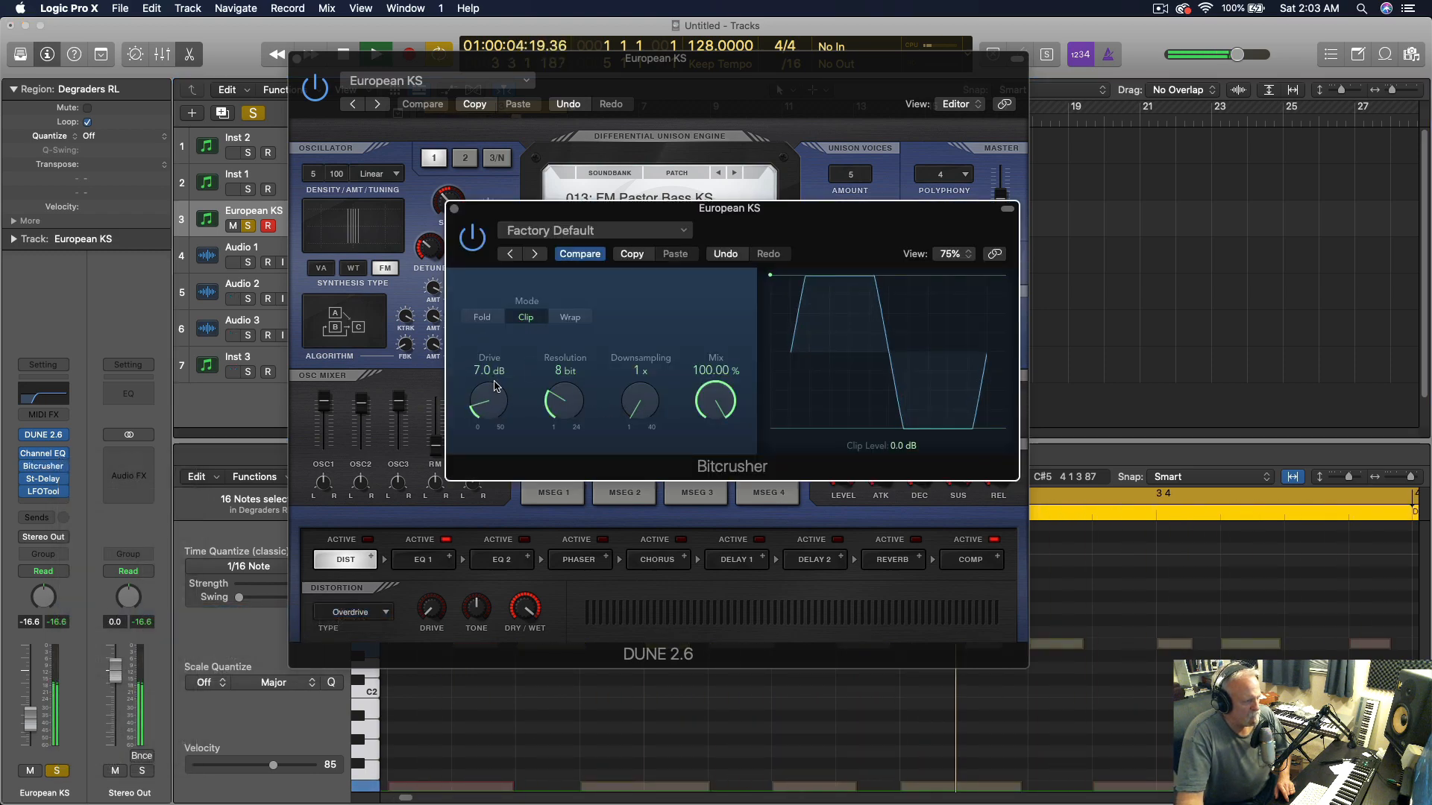
{"action": "left_click_drag", "start_coordinate": [633, 405], "coordinate": [631, 393]}
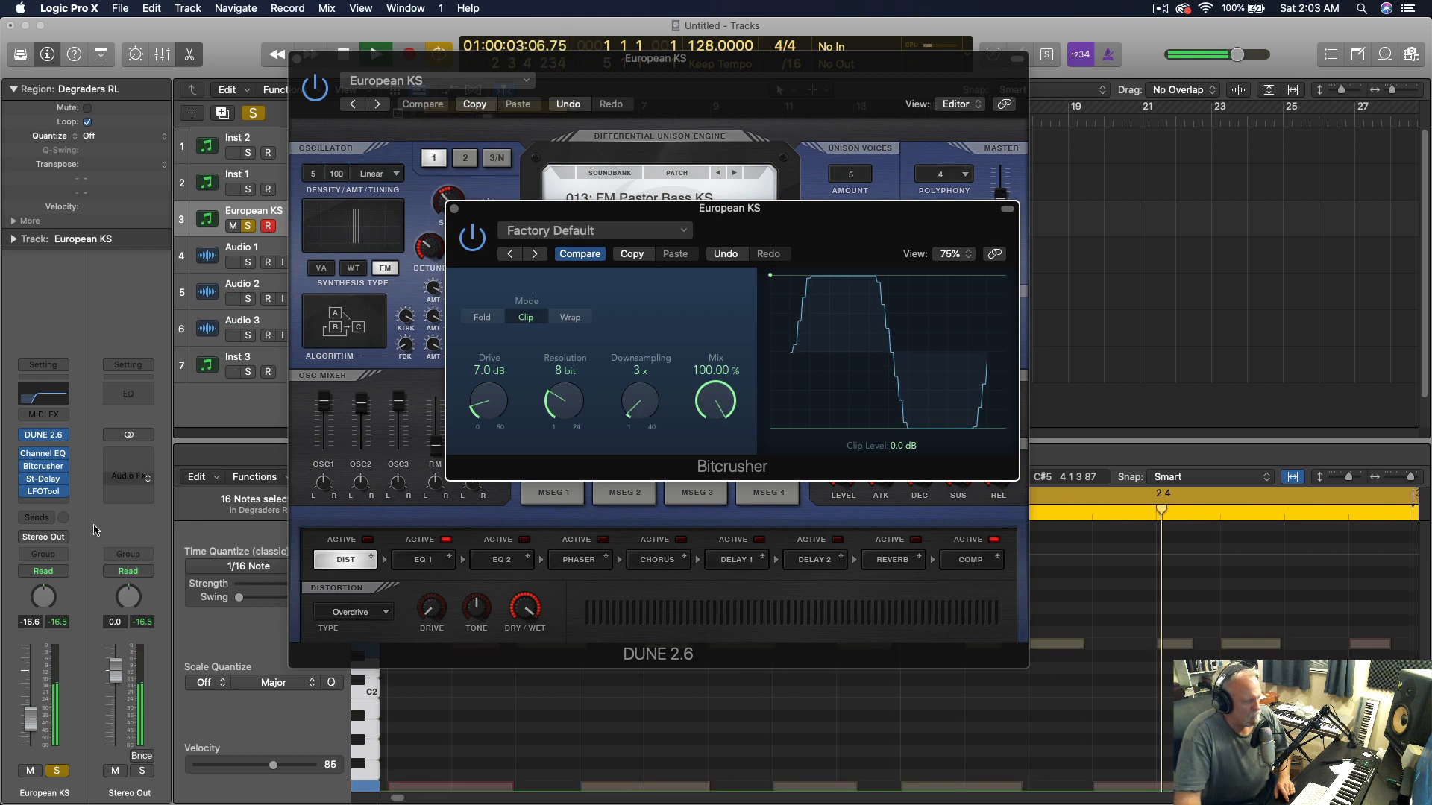
Unsolo European KS to hear the full mix and close the DUNE 2.6 and Bitcrusher windows
{"action": "left_click", "coordinate": [246, 226]}
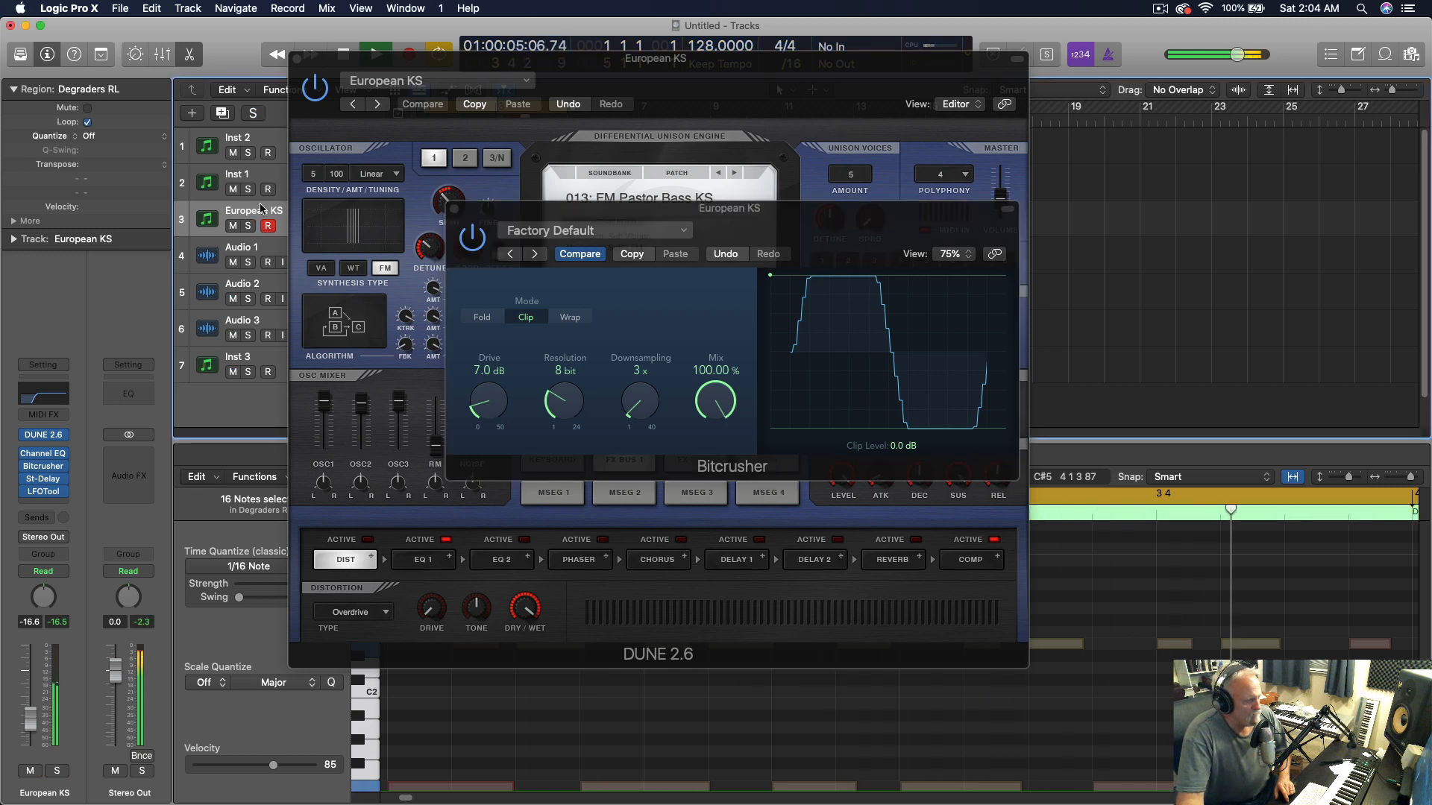
{"action": "left_click", "coordinate": [297, 60]}
{"action": "left_click", "coordinate": [454, 210]}
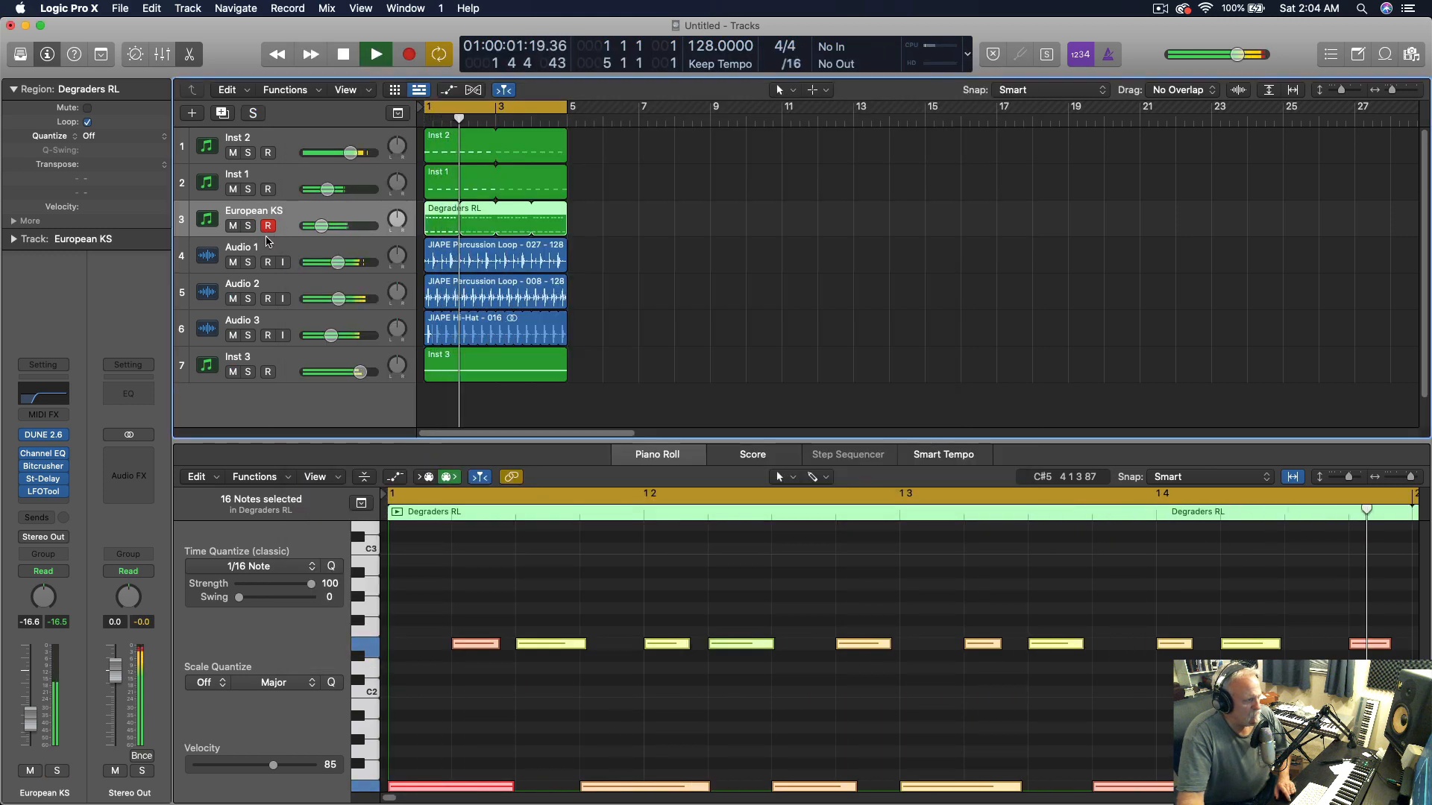
Solo European KS and set its Stereo Delay feedback to 12% for both the left and right delays
{"action": "left_click", "coordinate": [248, 226]}
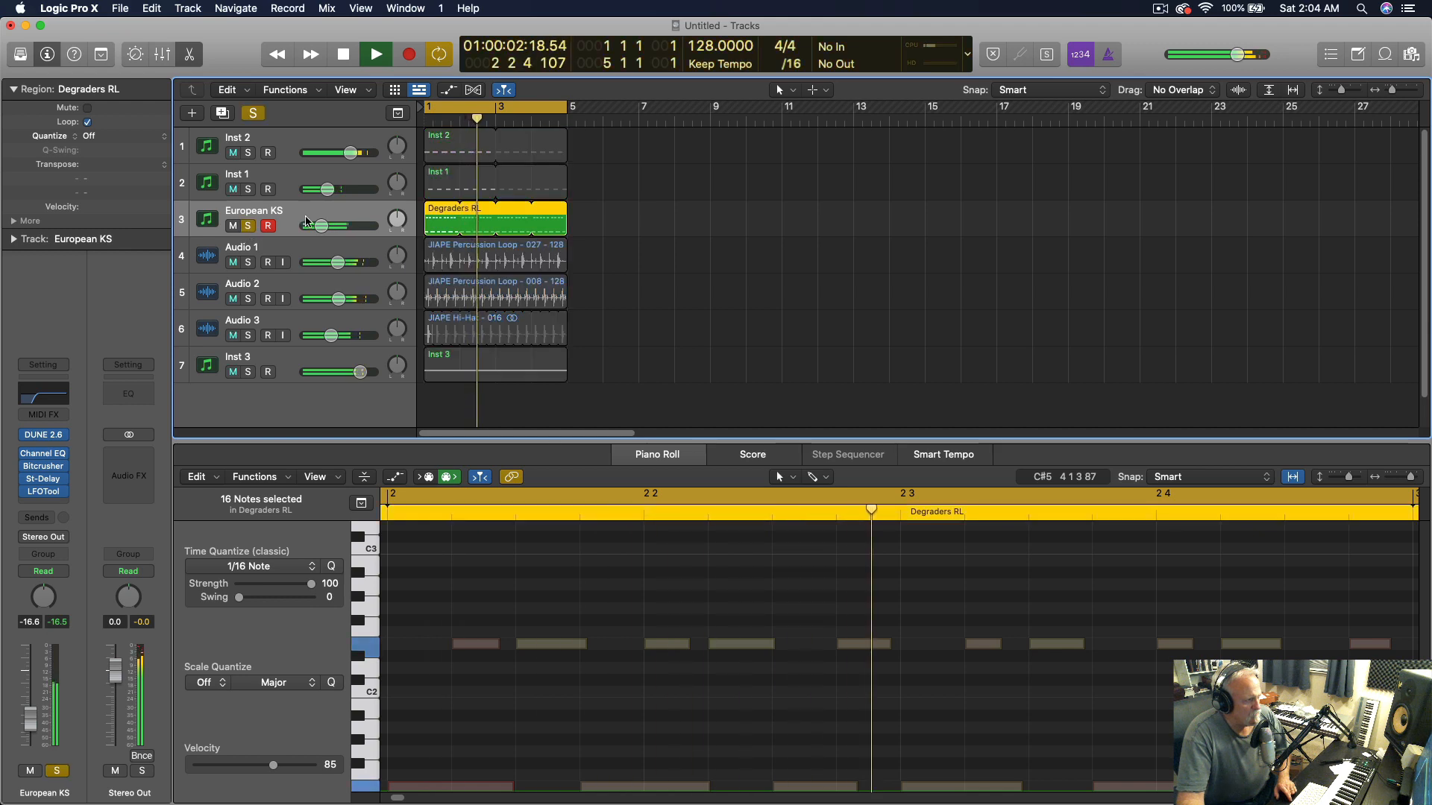
{"action": "left_click", "coordinate": [45, 479]}
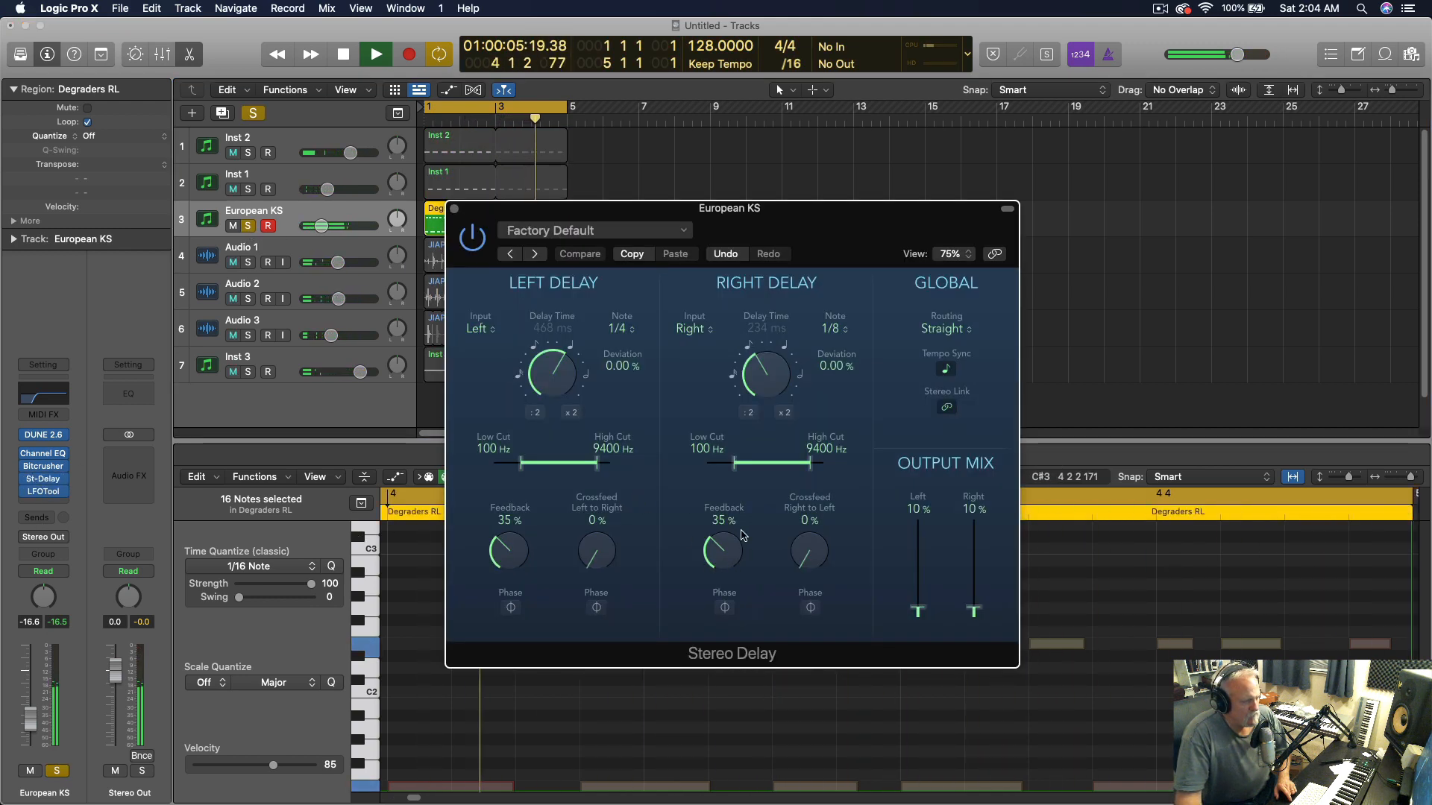
{"action": "left_click_drag", "start_coordinate": [721, 552], "coordinate": [718, 597]}
{"action": "left_click_drag", "start_coordinate": [706, 645], "coordinate": [701, 601]}
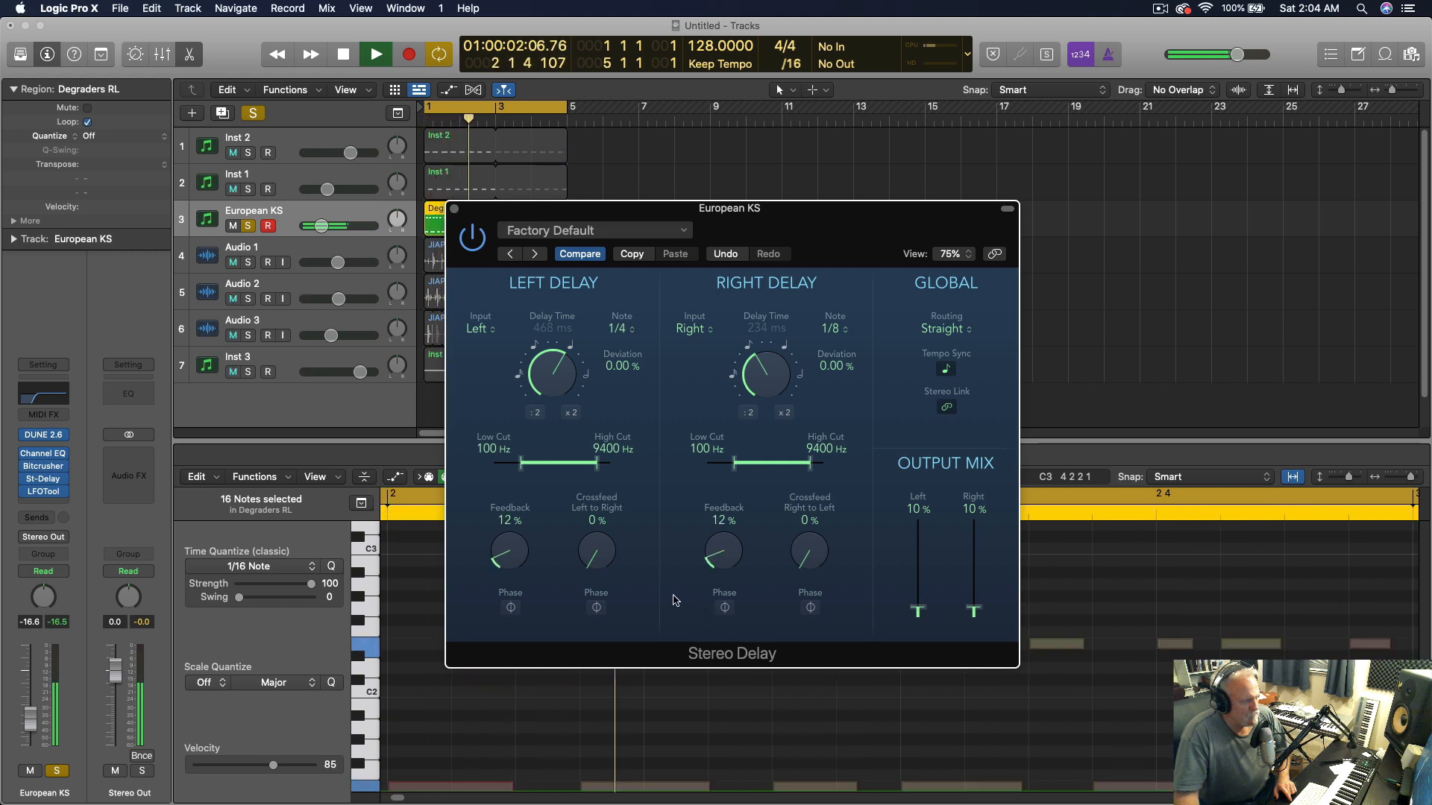
Stop playback and insert the stereo Waves plug-in Abbey Road Chambers (s) below LFOTool on European KS
{"action": "key", "text": "space"}
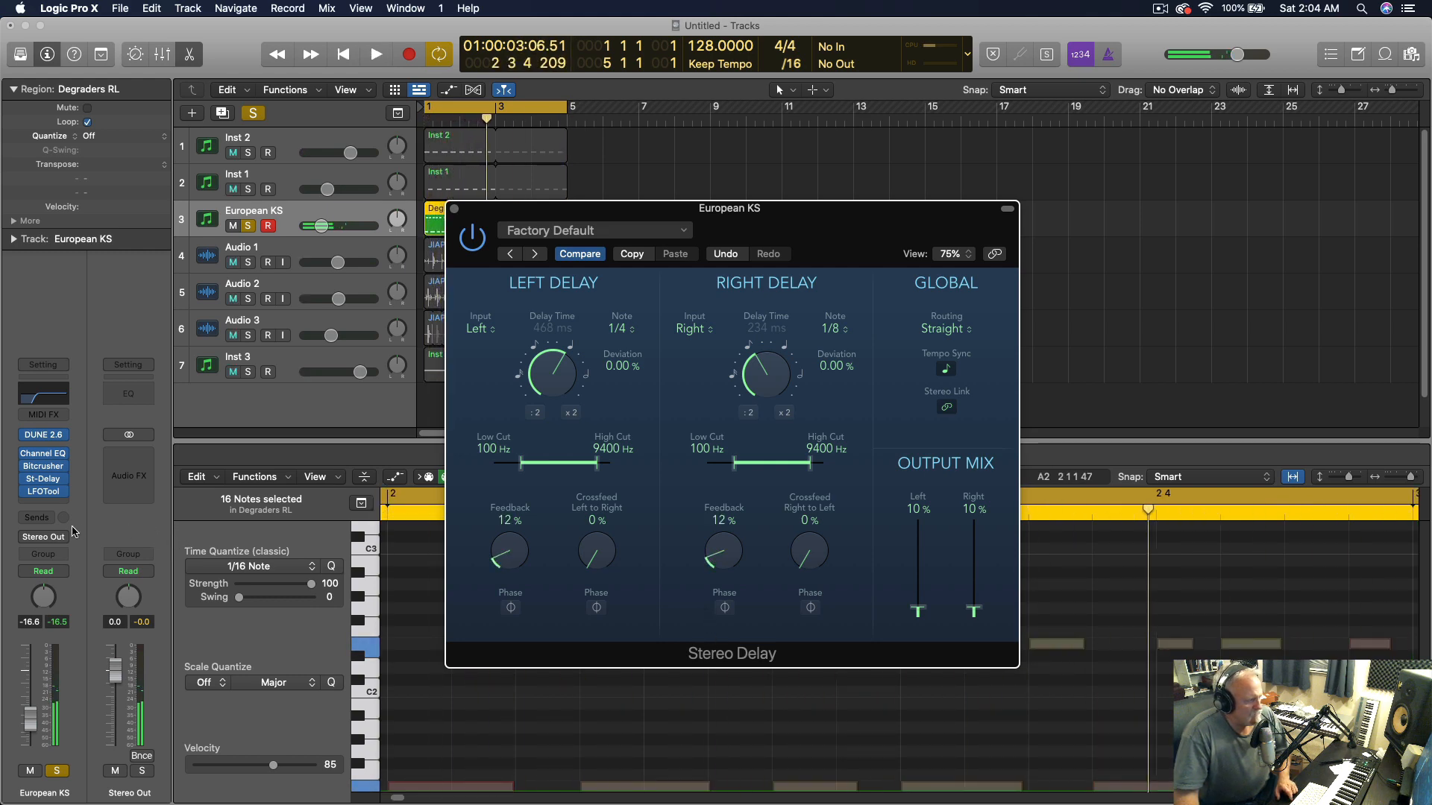
{"action": "left_click", "coordinate": [65, 503]}
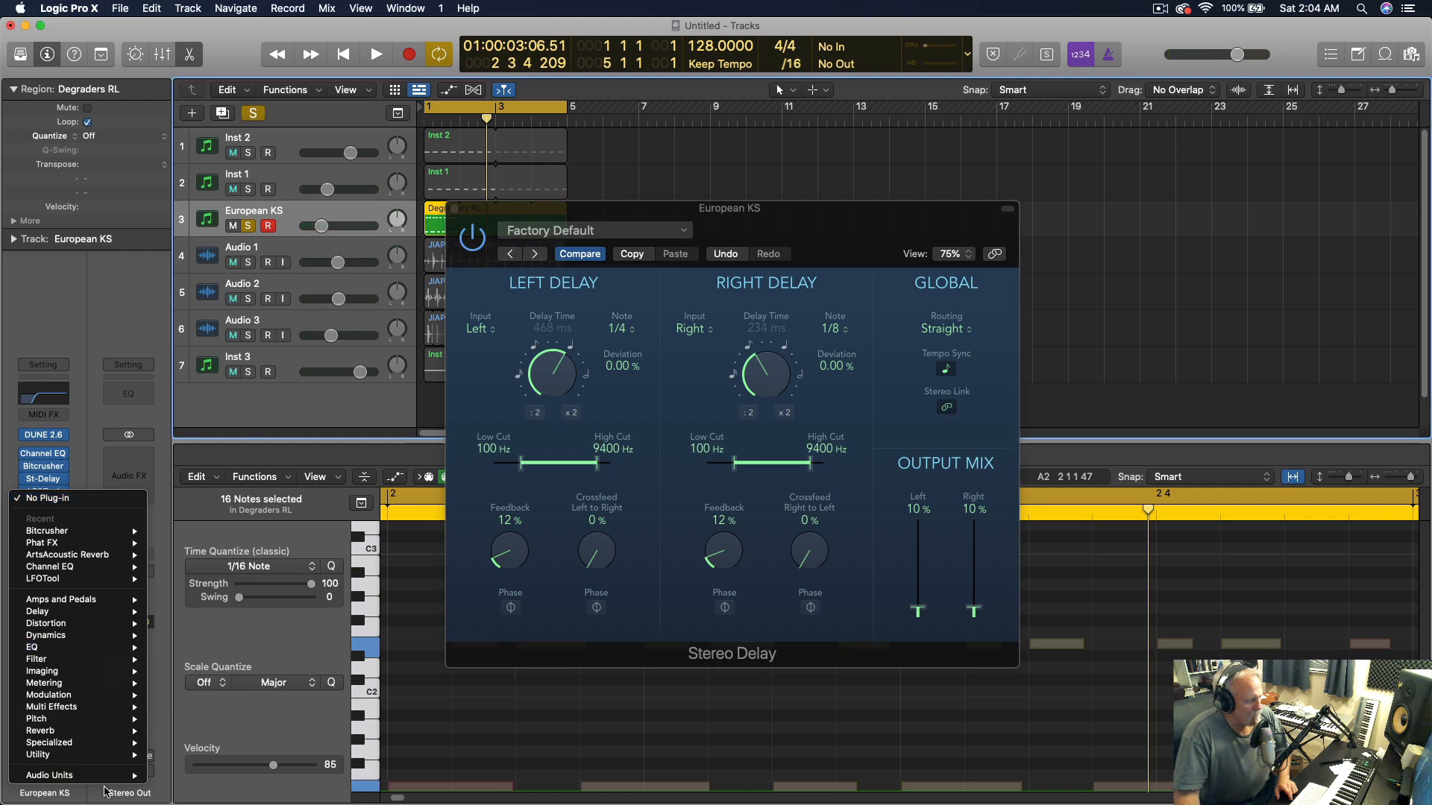
{"action": "mouse_move", "coordinate": [88, 779]}
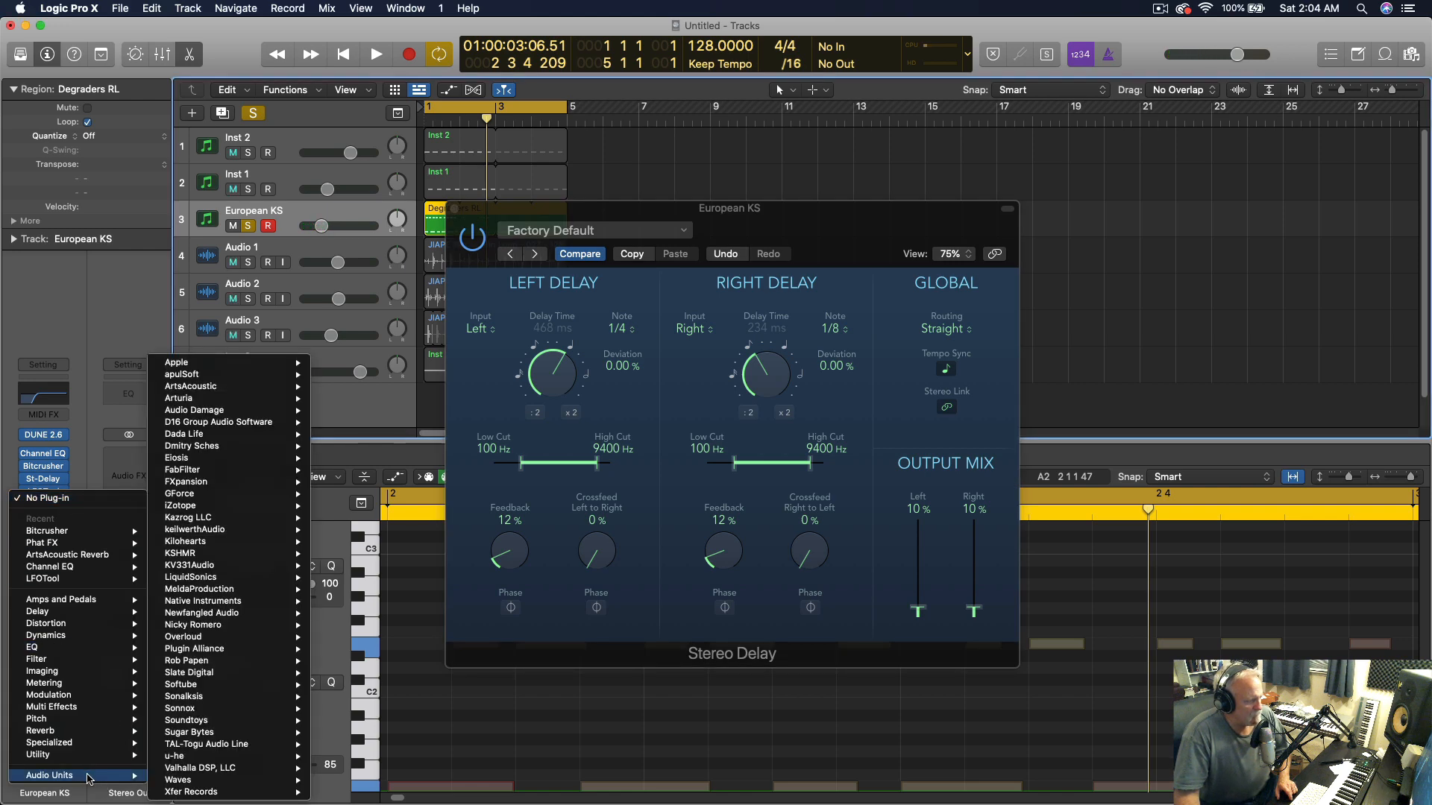
{"action": "mouse_move", "coordinate": [183, 781]}
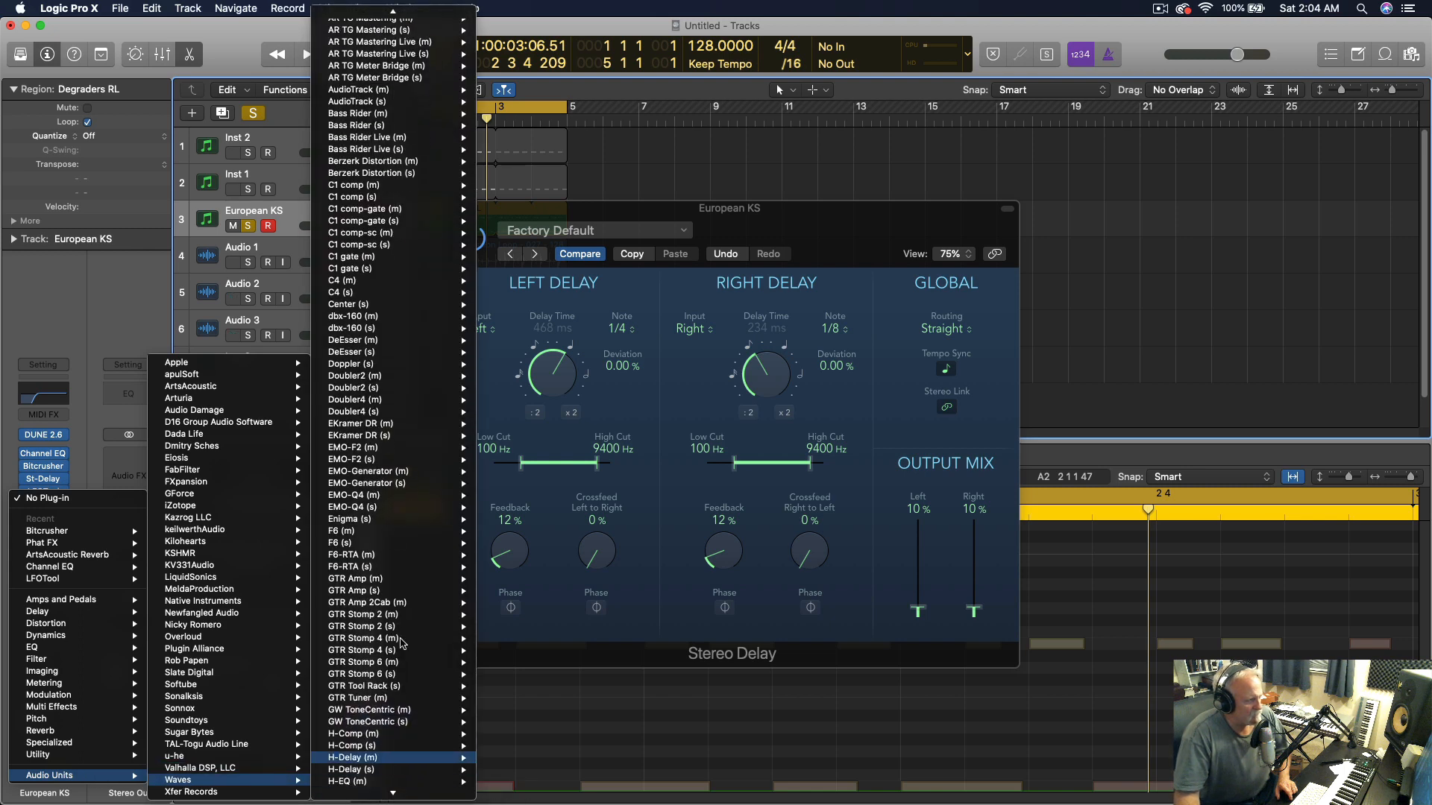
{"action": "mouse_move", "coordinate": [409, 13]}
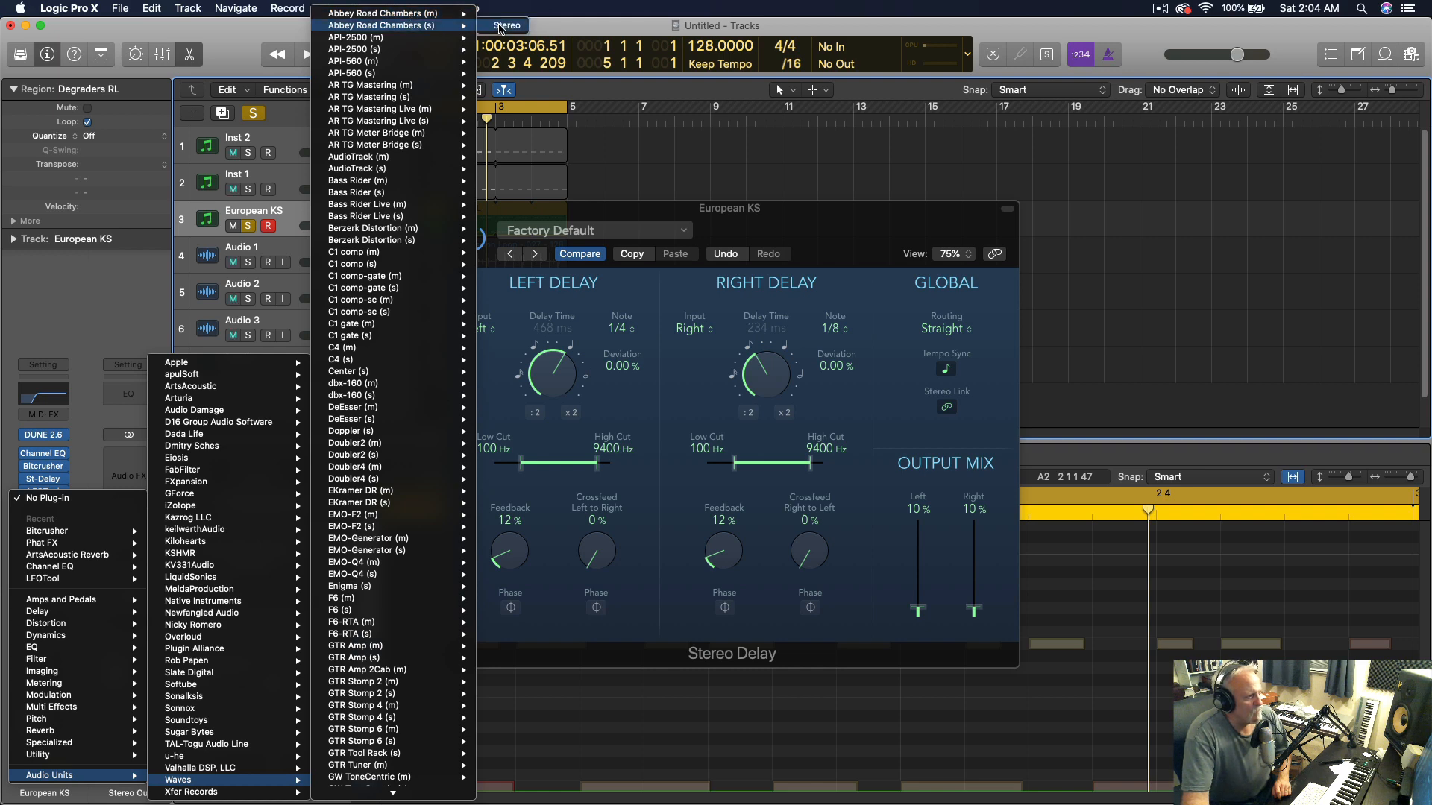
{"action": "left_click", "coordinate": [507, 26]}
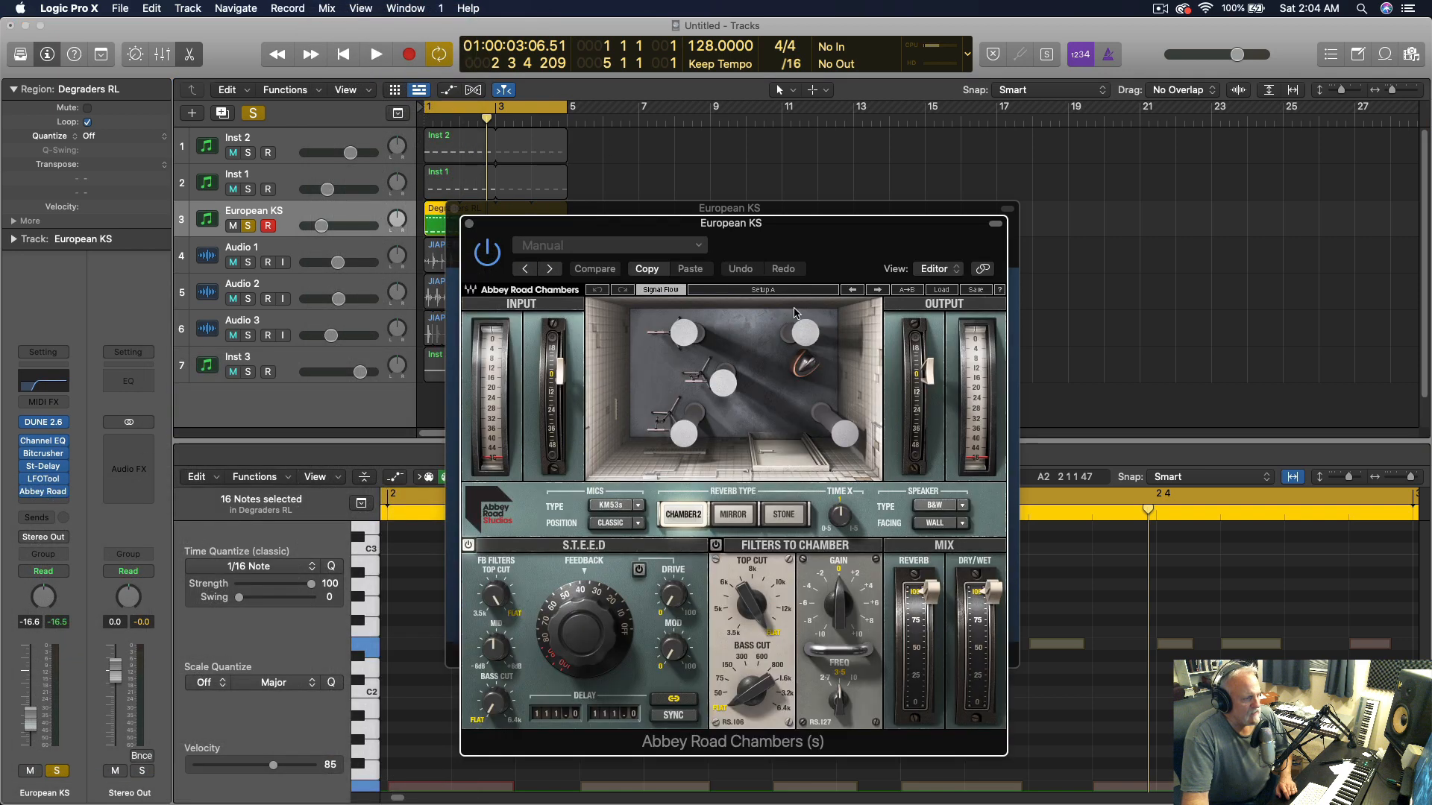
Load the Abbey Road factory preset Snare Room in Abbey Road Chambers and start playback
{"action": "left_click", "coordinate": [944, 291]}
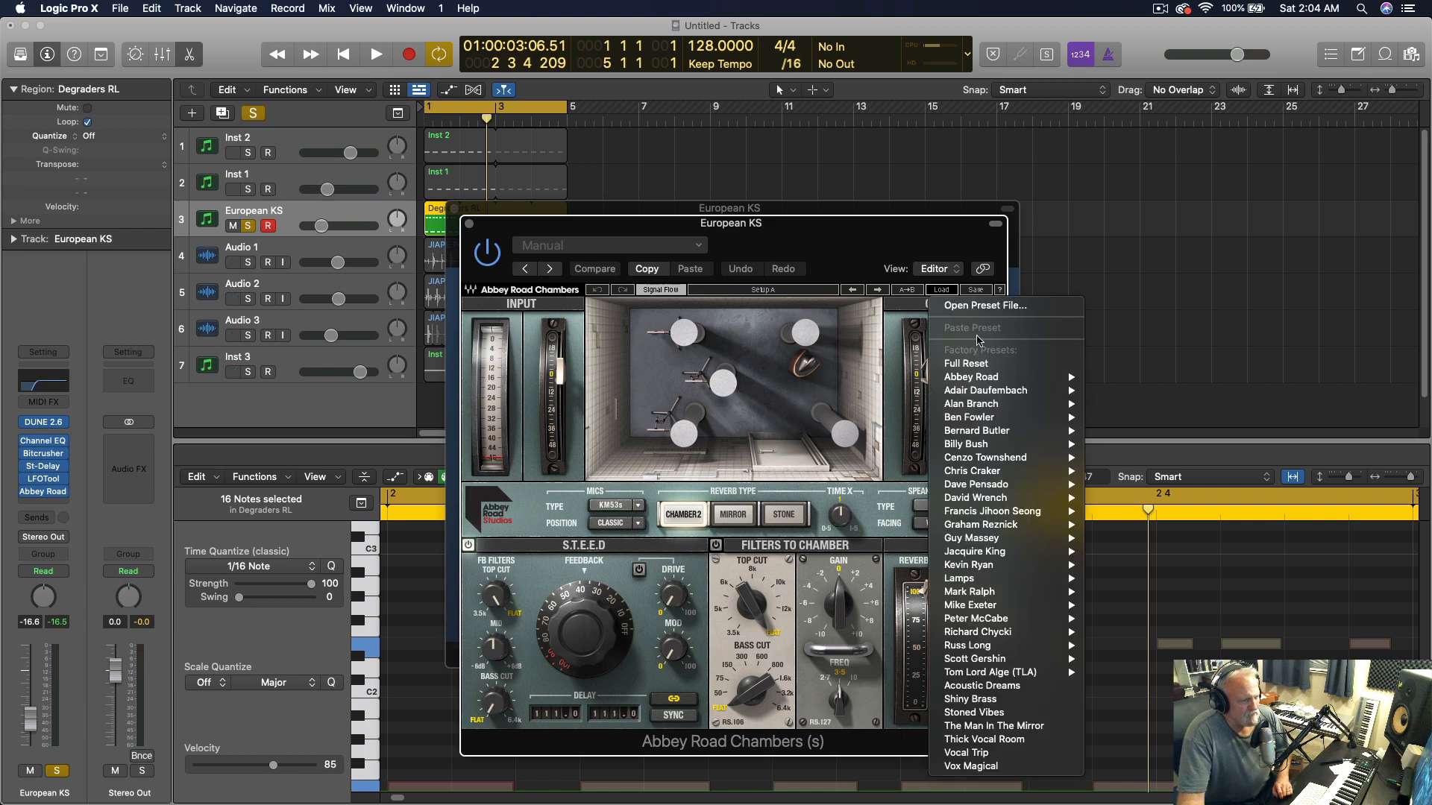
{"action": "mouse_move", "coordinate": [999, 382]}
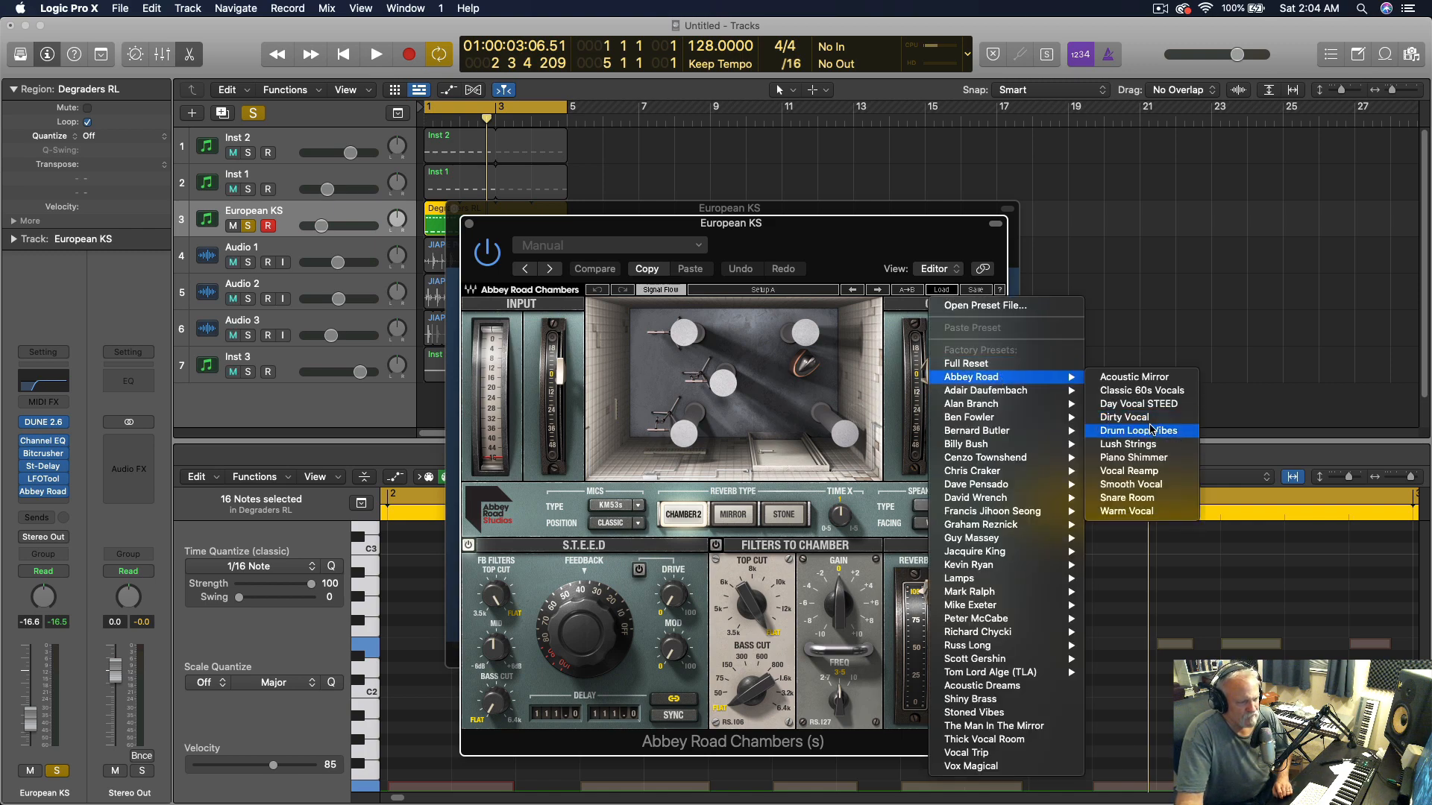
{"action": "left_click", "coordinate": [1147, 501]}
{"action": "key", "text": "space"}
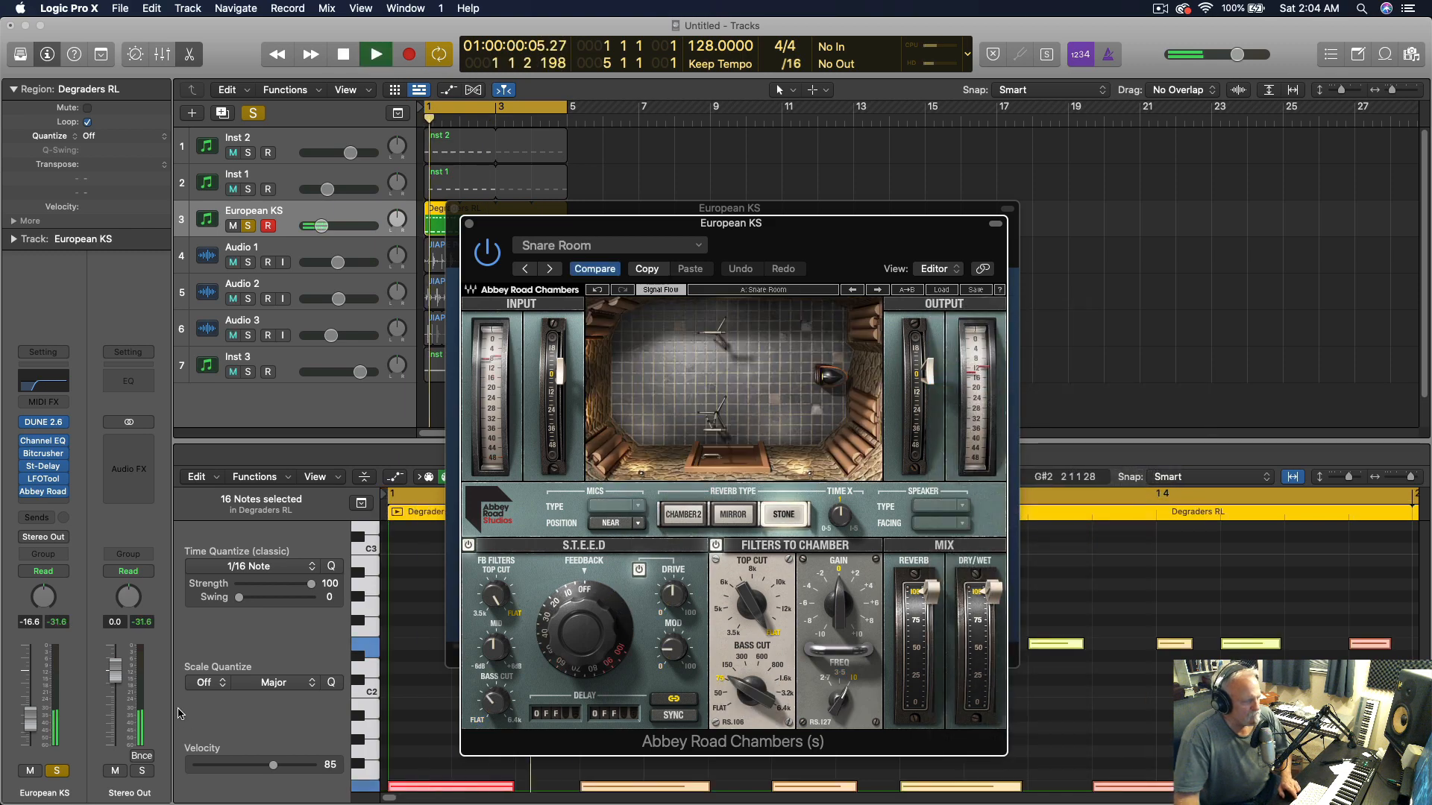
Set Abbey Road Chambers' dry/wet mix to about 21% while auditioning the soloed European KS track
{"action": "key", "text": "space"}
{"action": "left_click_drag", "start_coordinate": [994, 596], "coordinate": [994, 621]}
{"action": "key", "text": "space"}
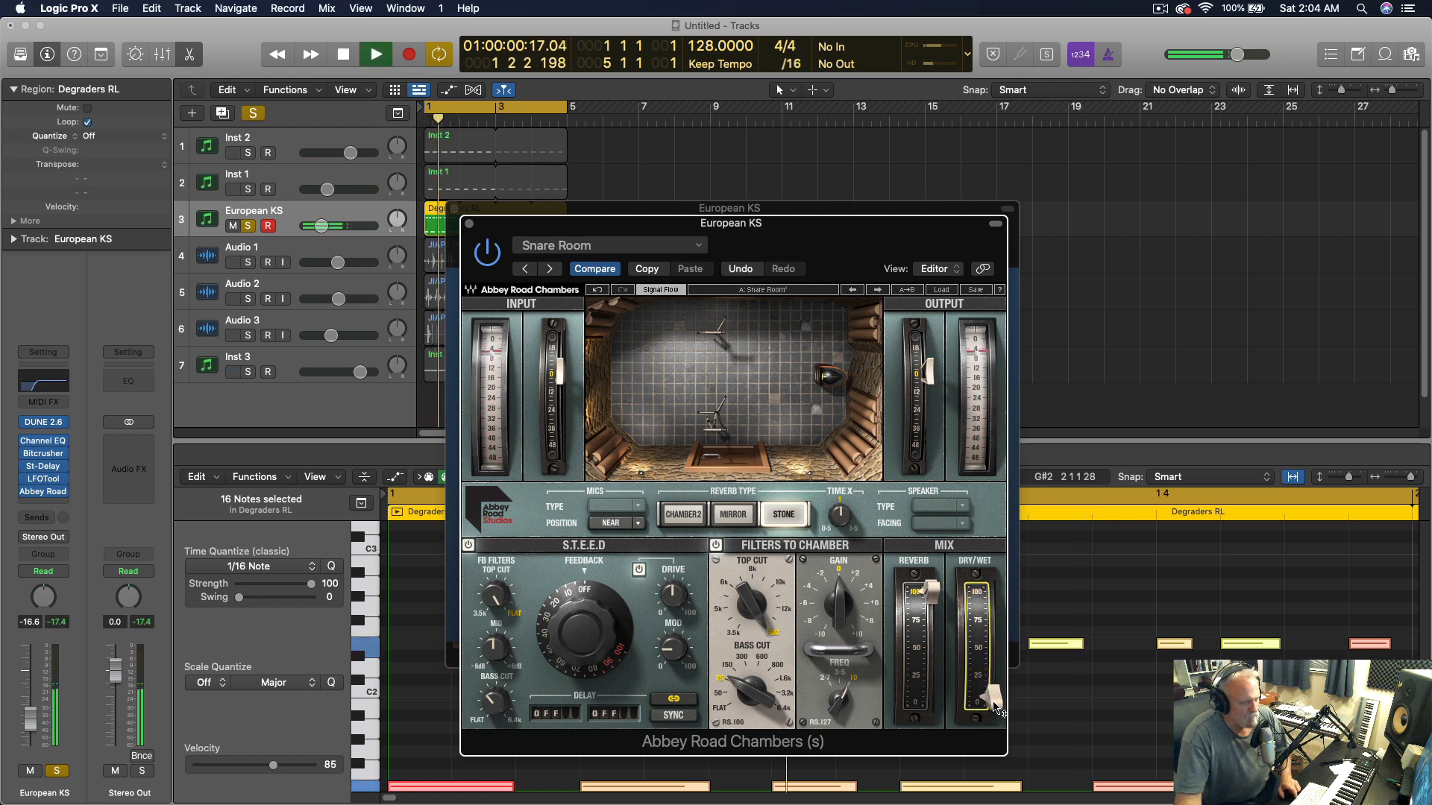
{"action": "left_click_drag", "start_coordinate": [992, 679], "coordinate": [994, 671]}
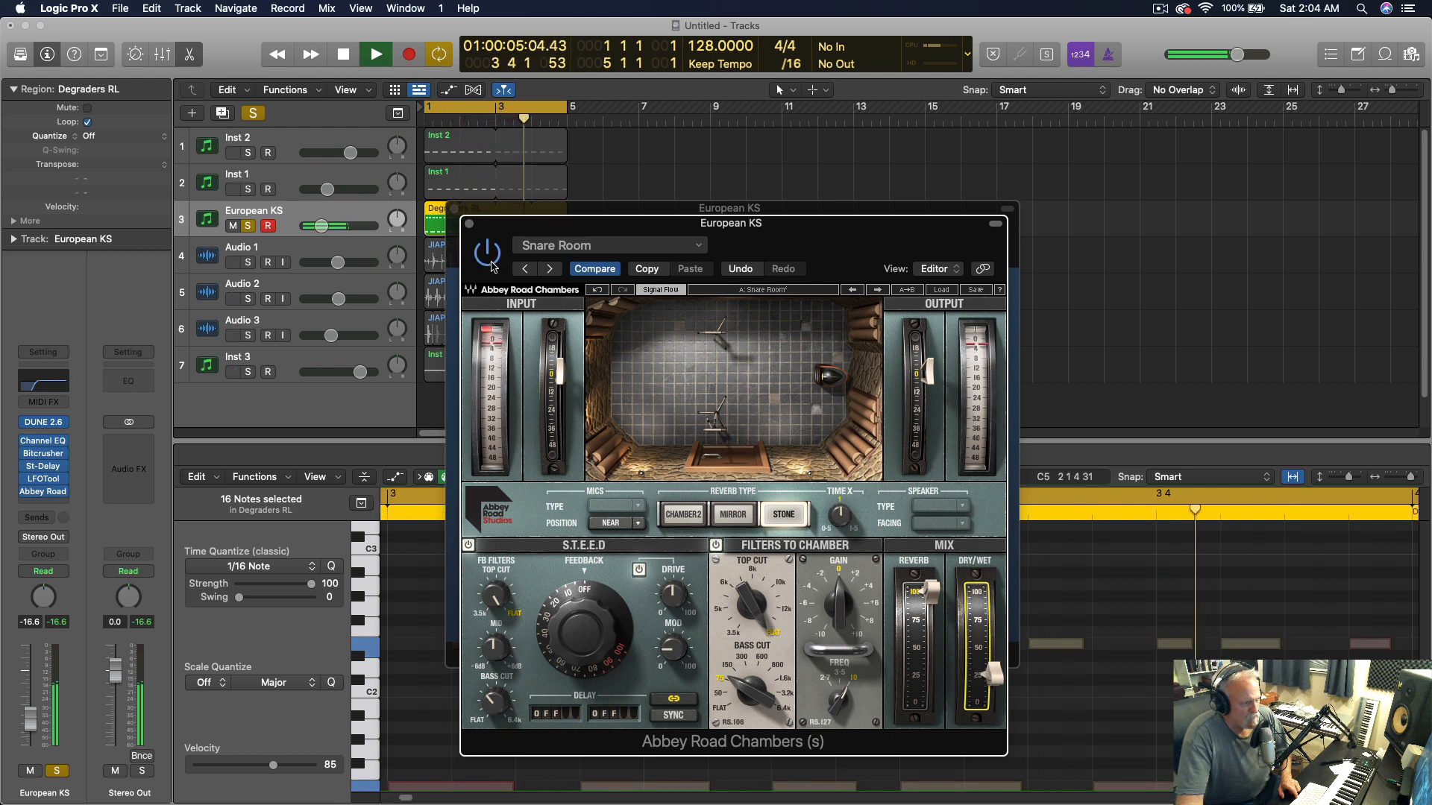
{"action": "key", "text": "space"}
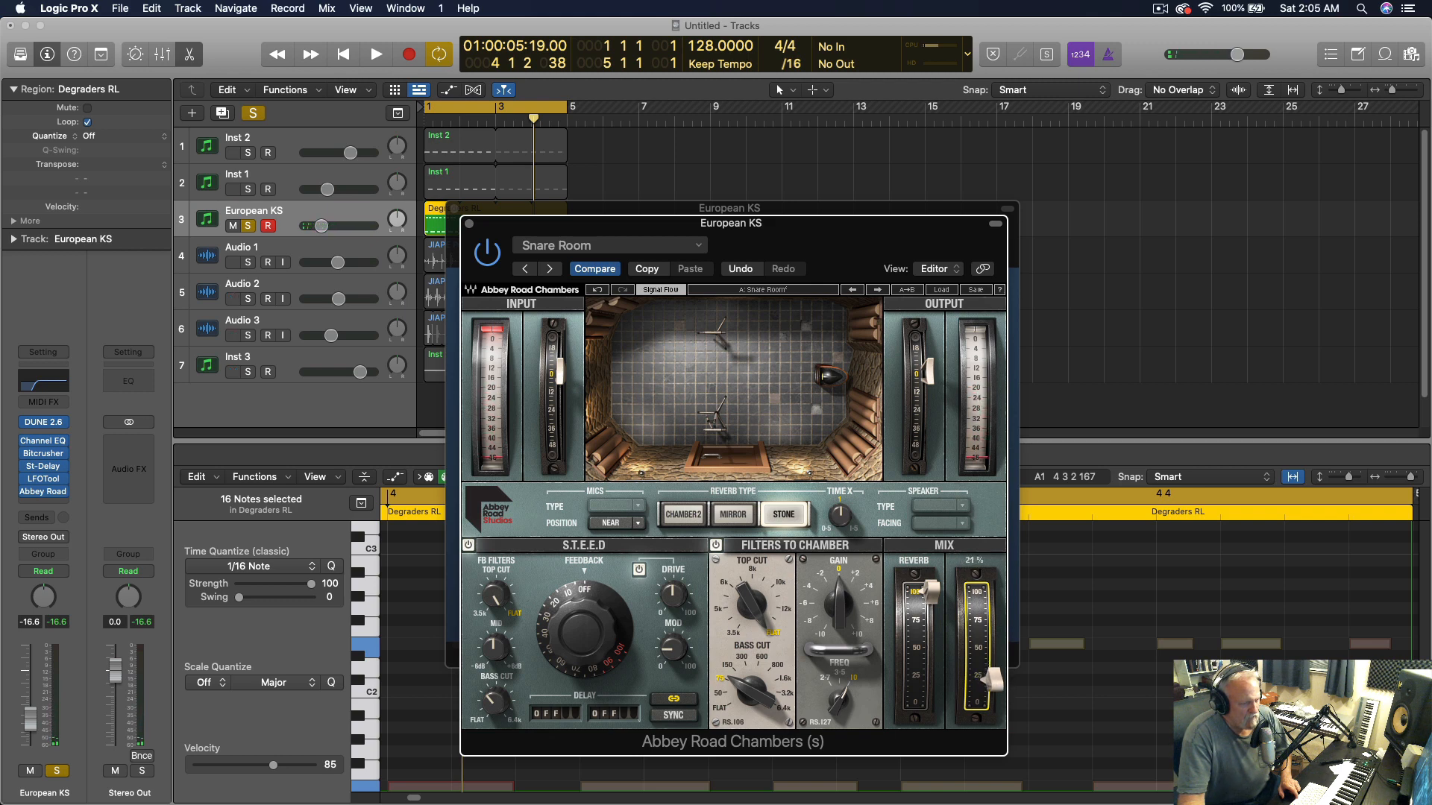
{"action": "key", "text": "space"}
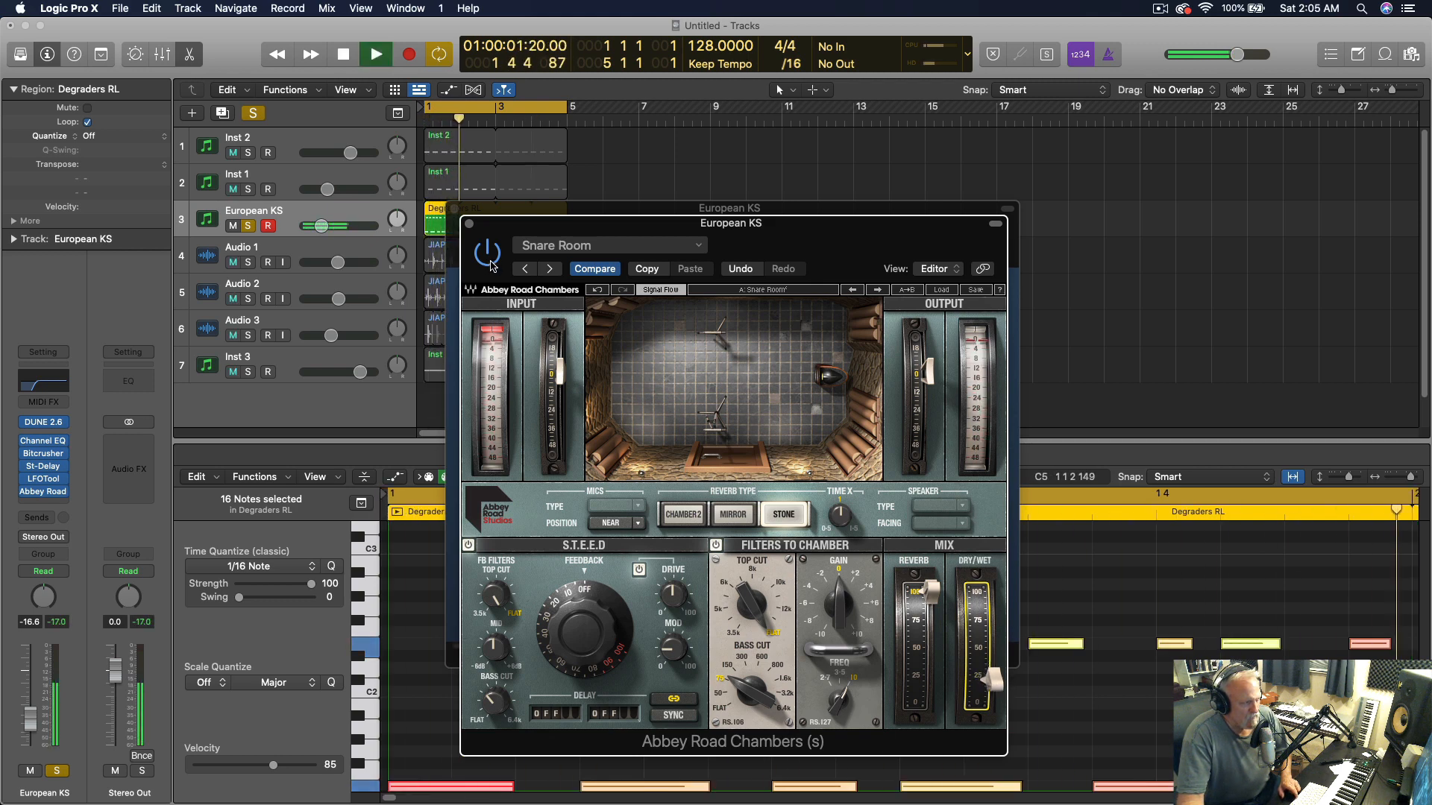
Set European KS's volume to -12.6 dB with the reverb enabled, close both plug-in windows, and stop playback
{"action": "left_click_drag", "start_coordinate": [33, 718], "coordinate": [37, 702]}
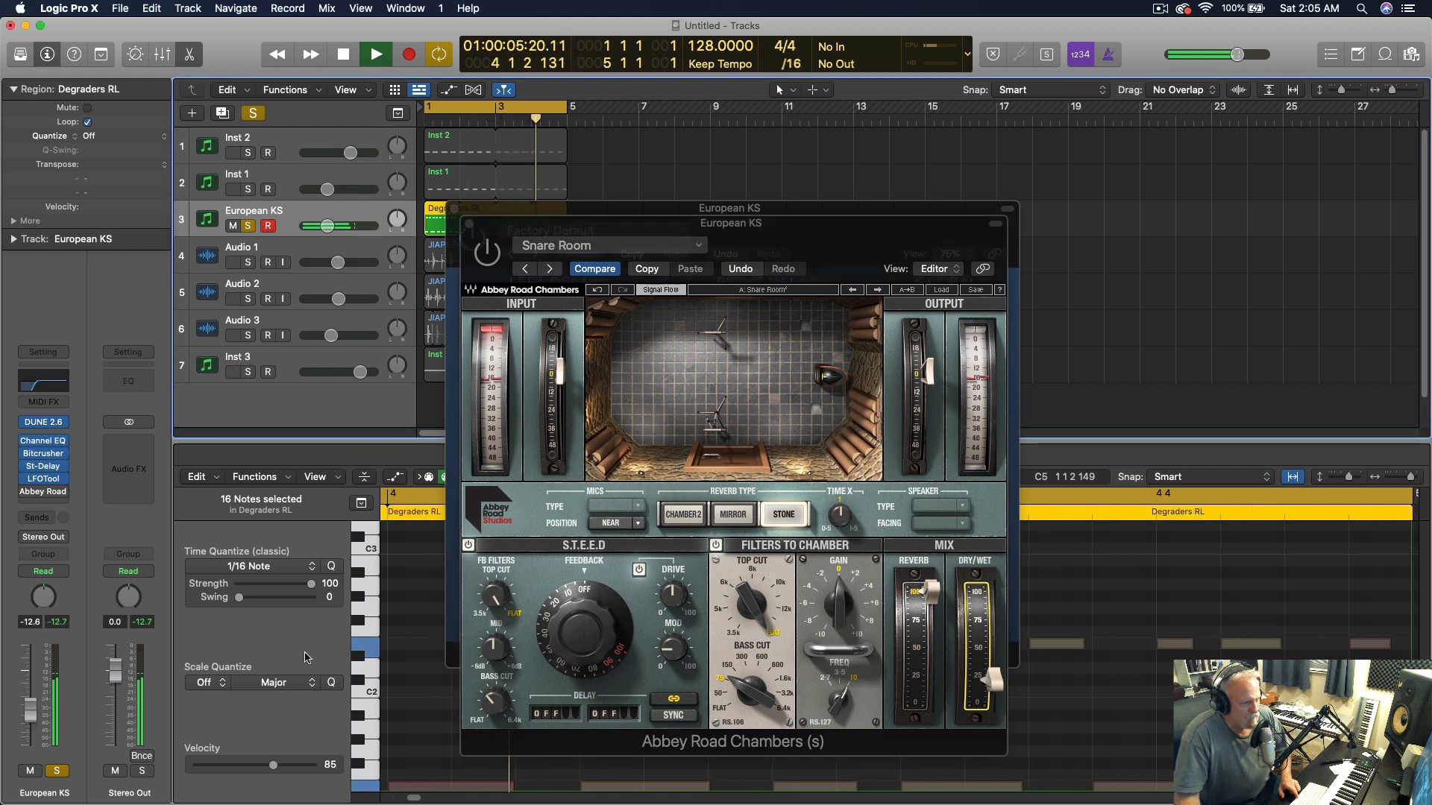
{"action": "left_click", "coordinate": [489, 258]}
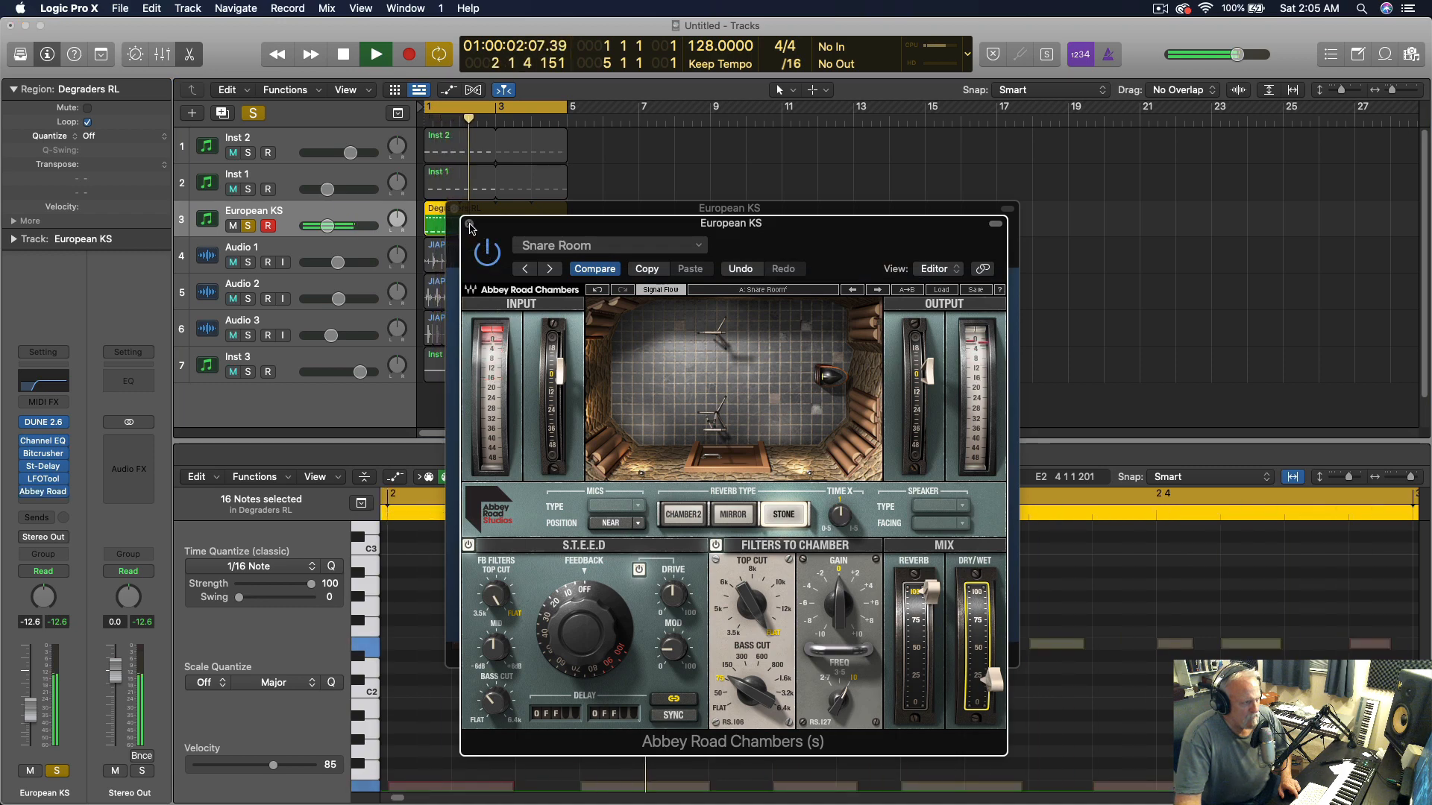
{"action": "left_click", "coordinate": [469, 224]}
{"action": "left_click", "coordinate": [454, 209]}
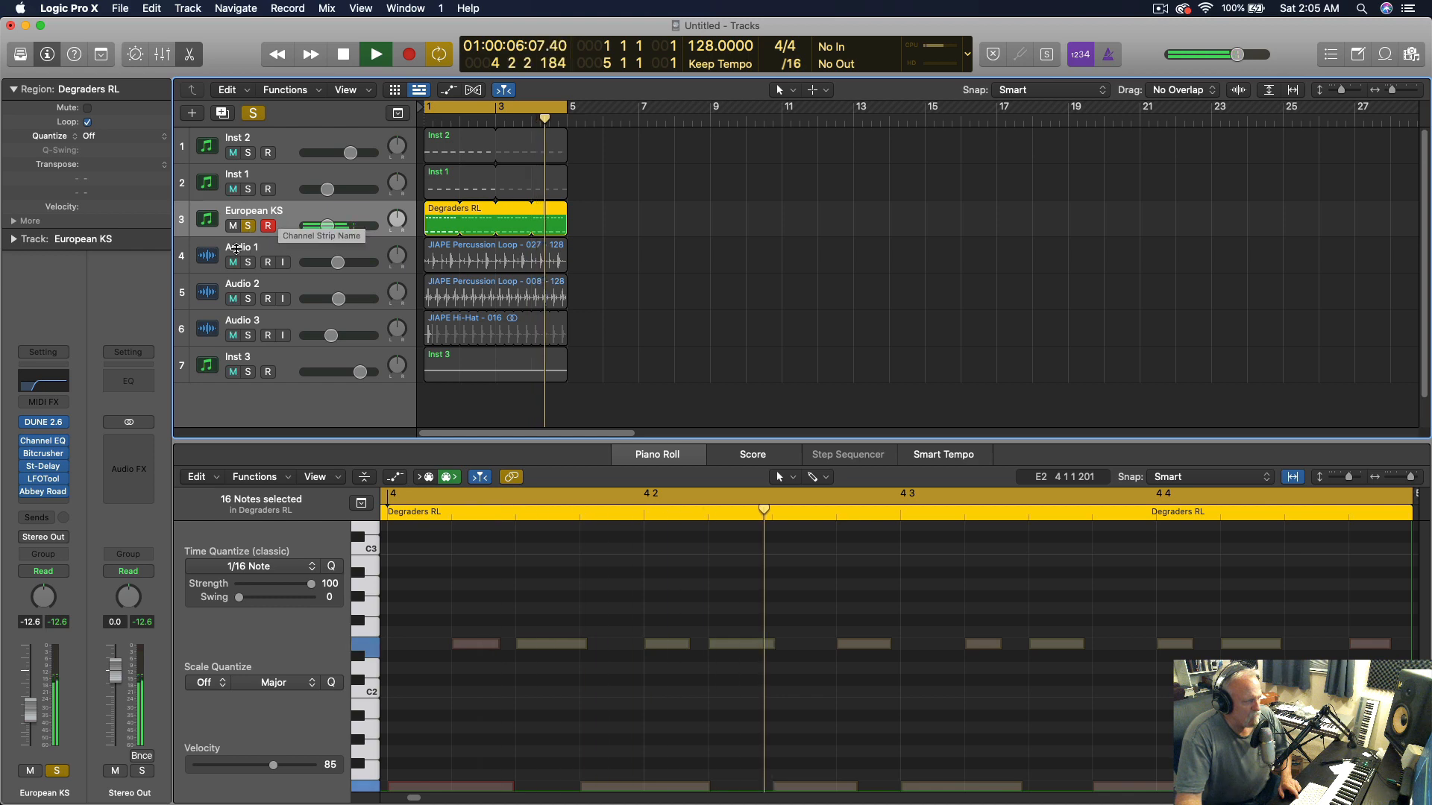
{"action": "key", "text": "space"}
Play Inst 2 and Inst 1 soloed alongside European KS, and set Inst 1's volume to -9.0 dB
{"action": "left_click", "coordinate": [49, 383]}
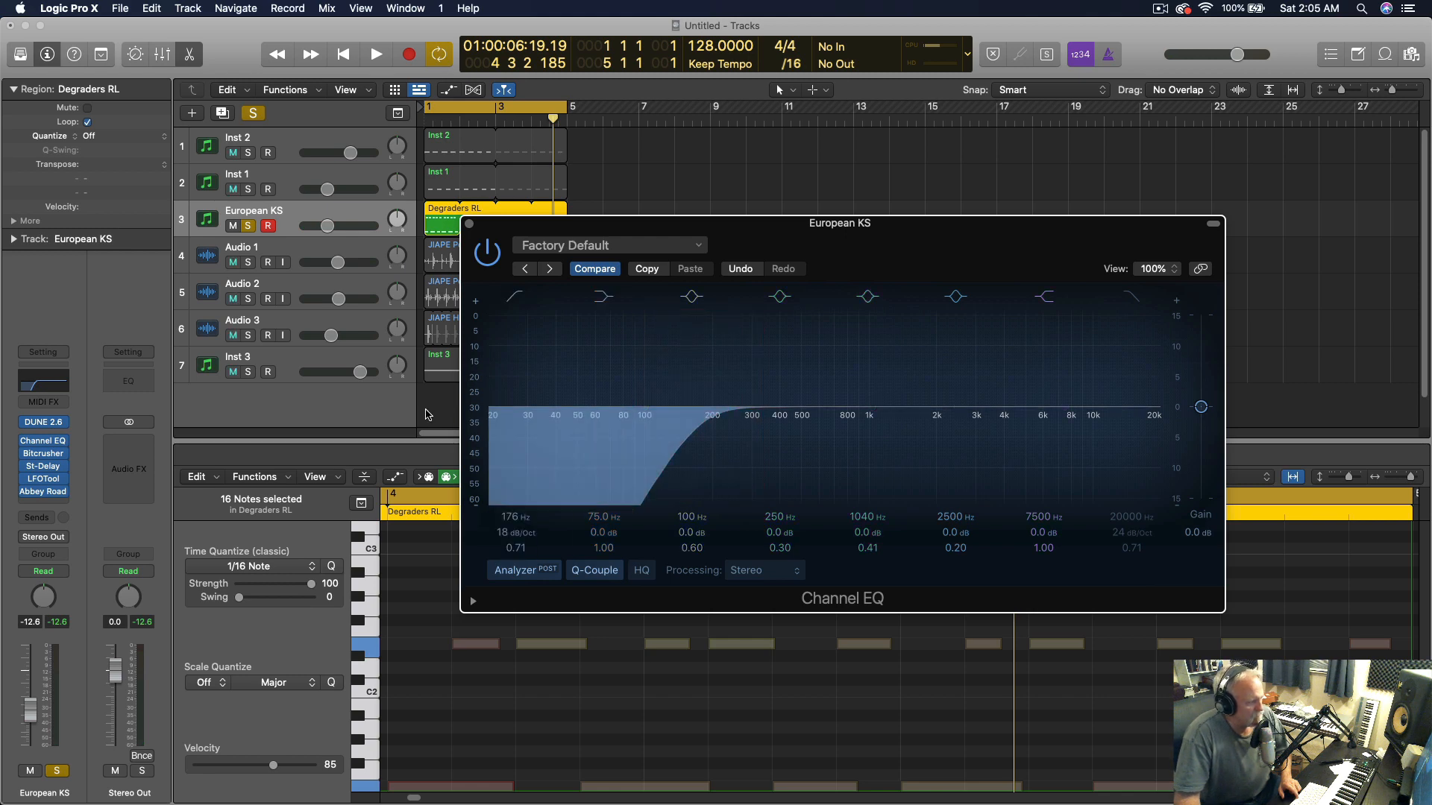
{"action": "key", "text": "space"}
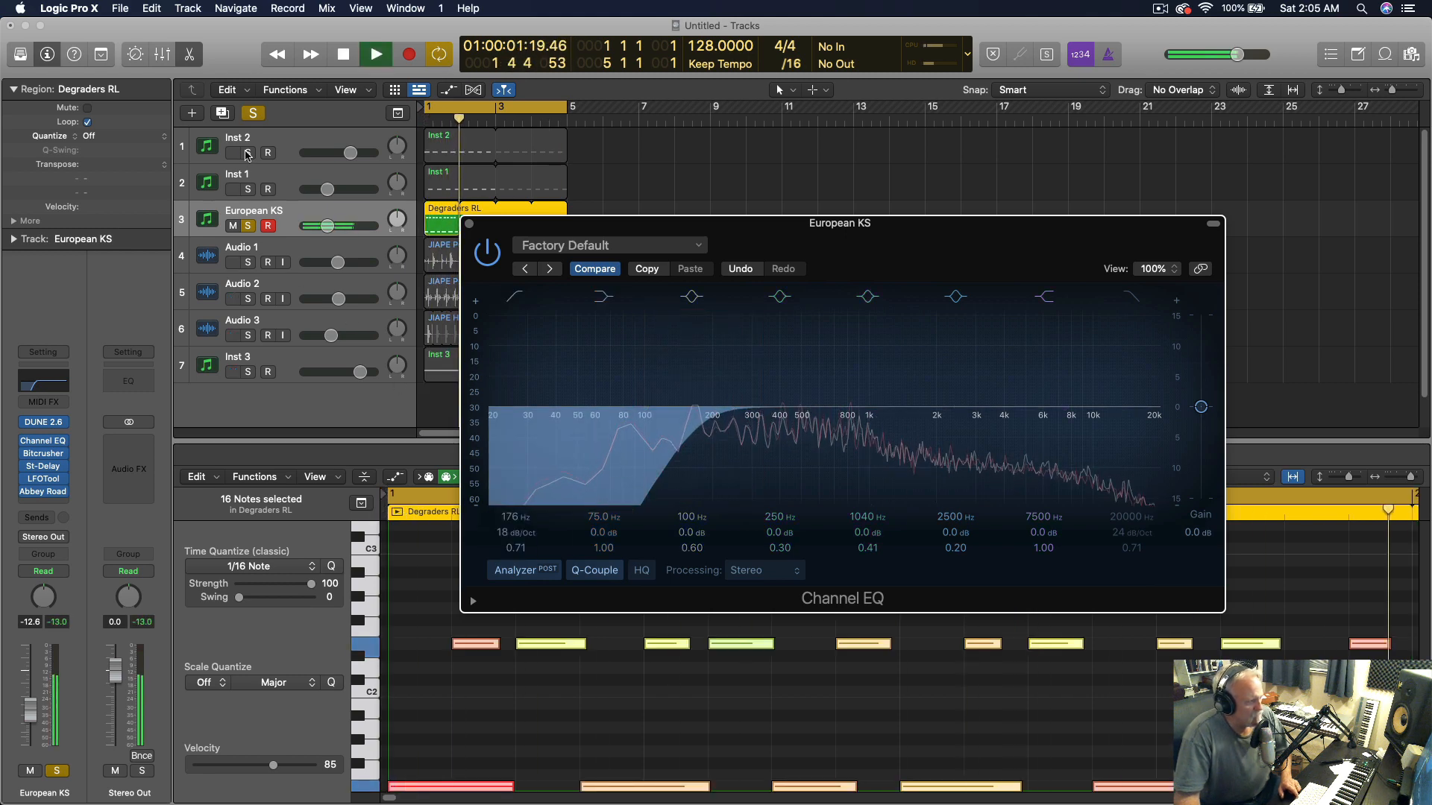
{"action": "left_click", "coordinate": [247, 153]}
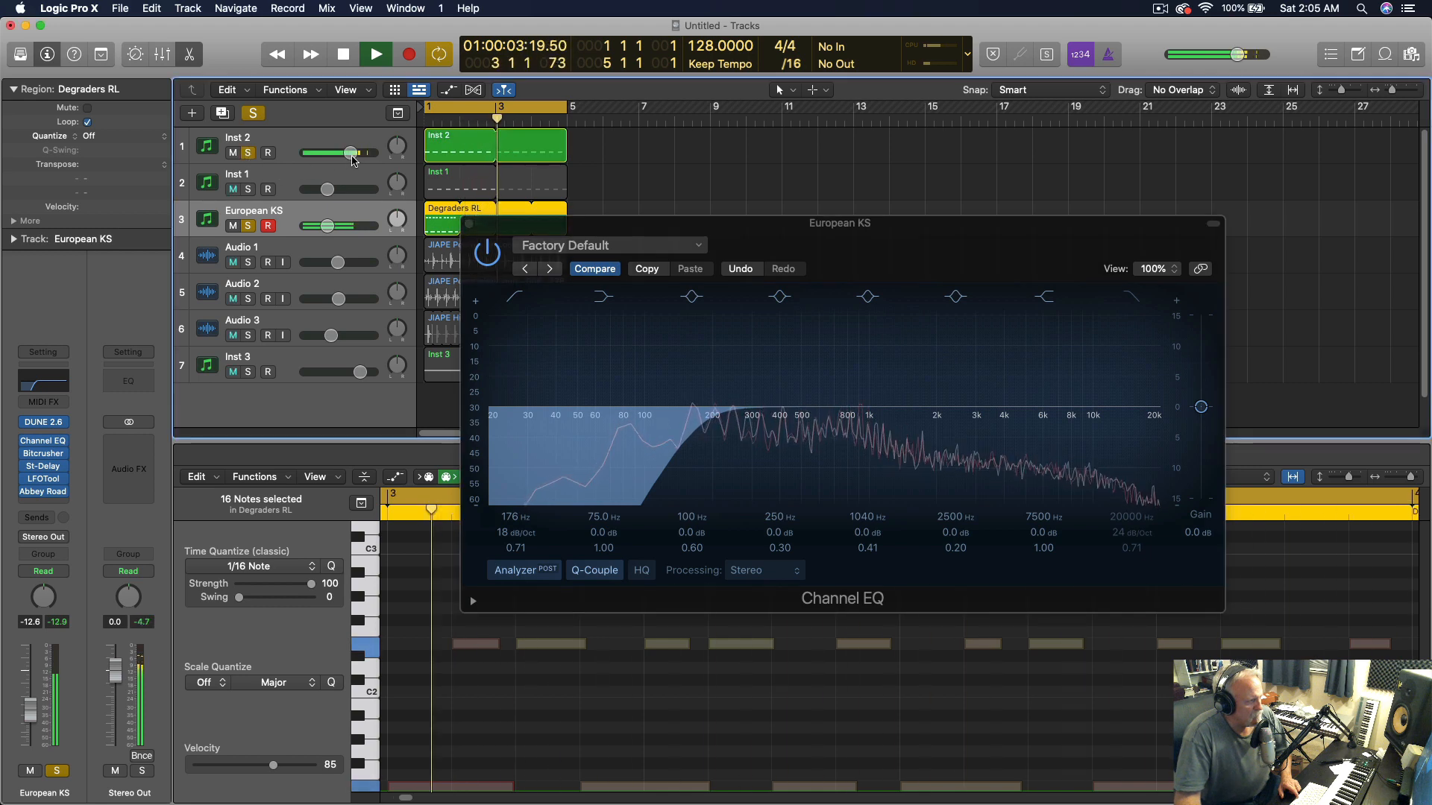
{"action": "left_click", "coordinate": [248, 189]}
{"action": "left_click_drag", "start_coordinate": [327, 189], "coordinate": [333, 189]}
Set the filter cutoff frequency of Inst 1's Mini V synth to about 172 Hz
{"action": "left_click", "coordinate": [286, 176]}
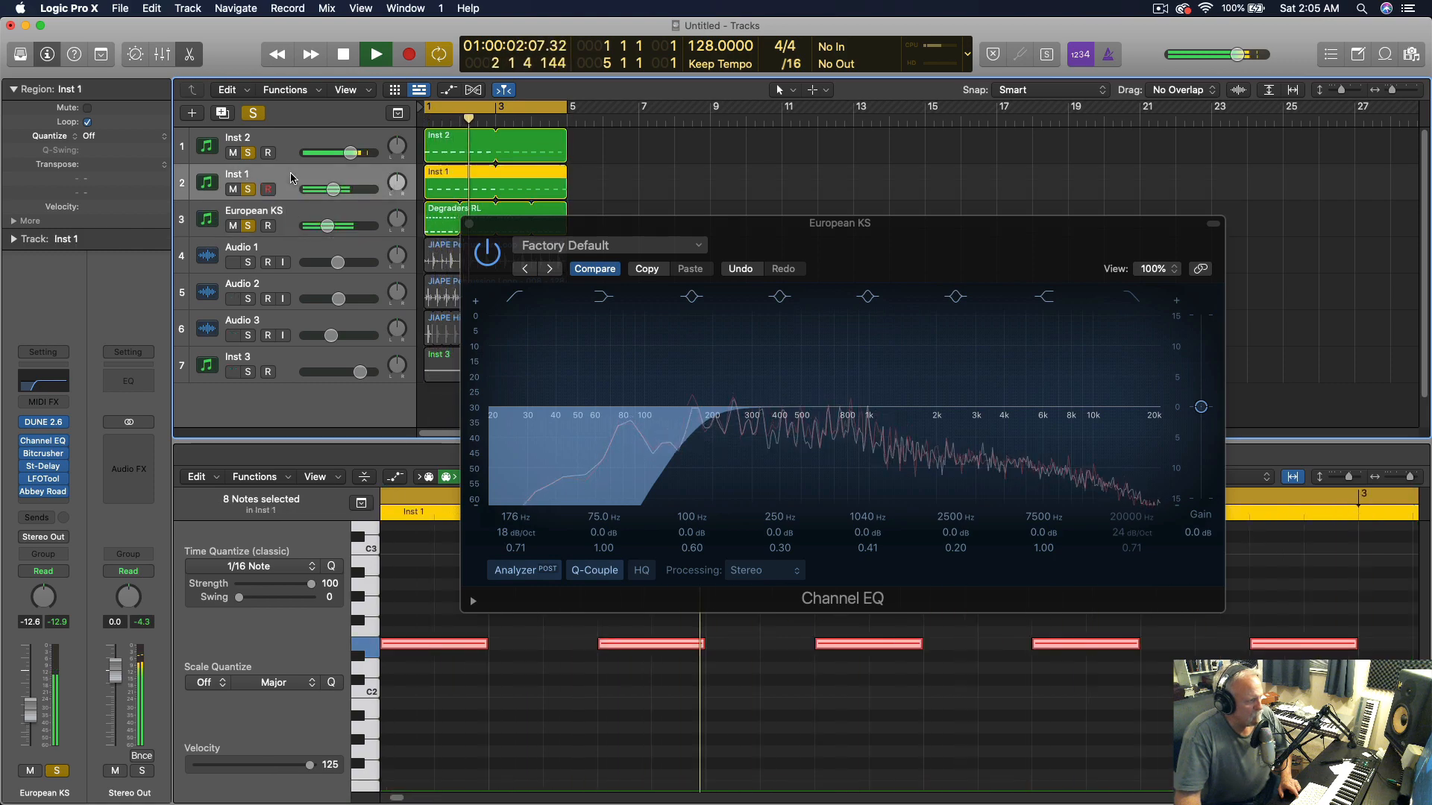
{"action": "left_click", "coordinate": [52, 477]}
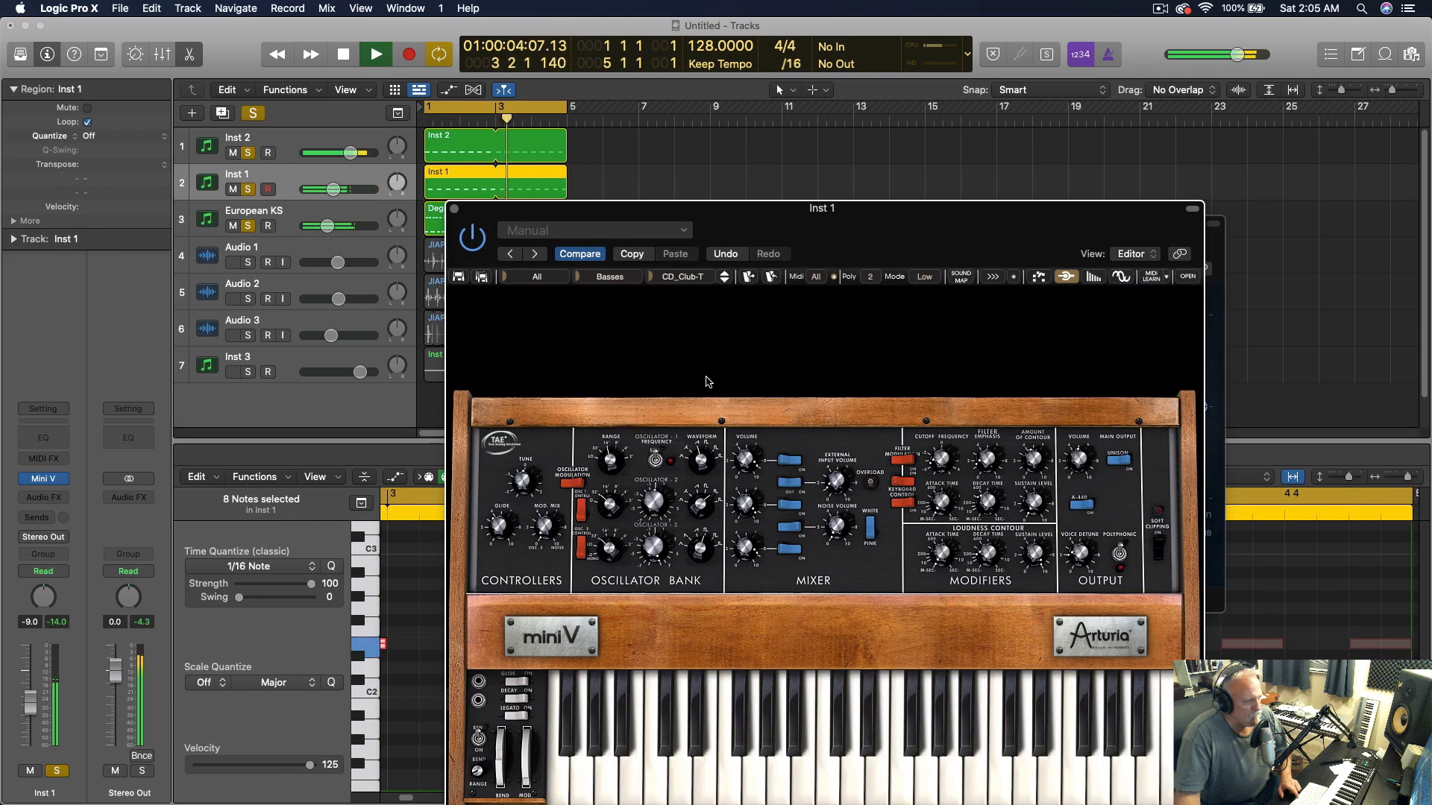
{"action": "left_click_drag", "start_coordinate": [943, 464], "coordinate": [946, 458]}
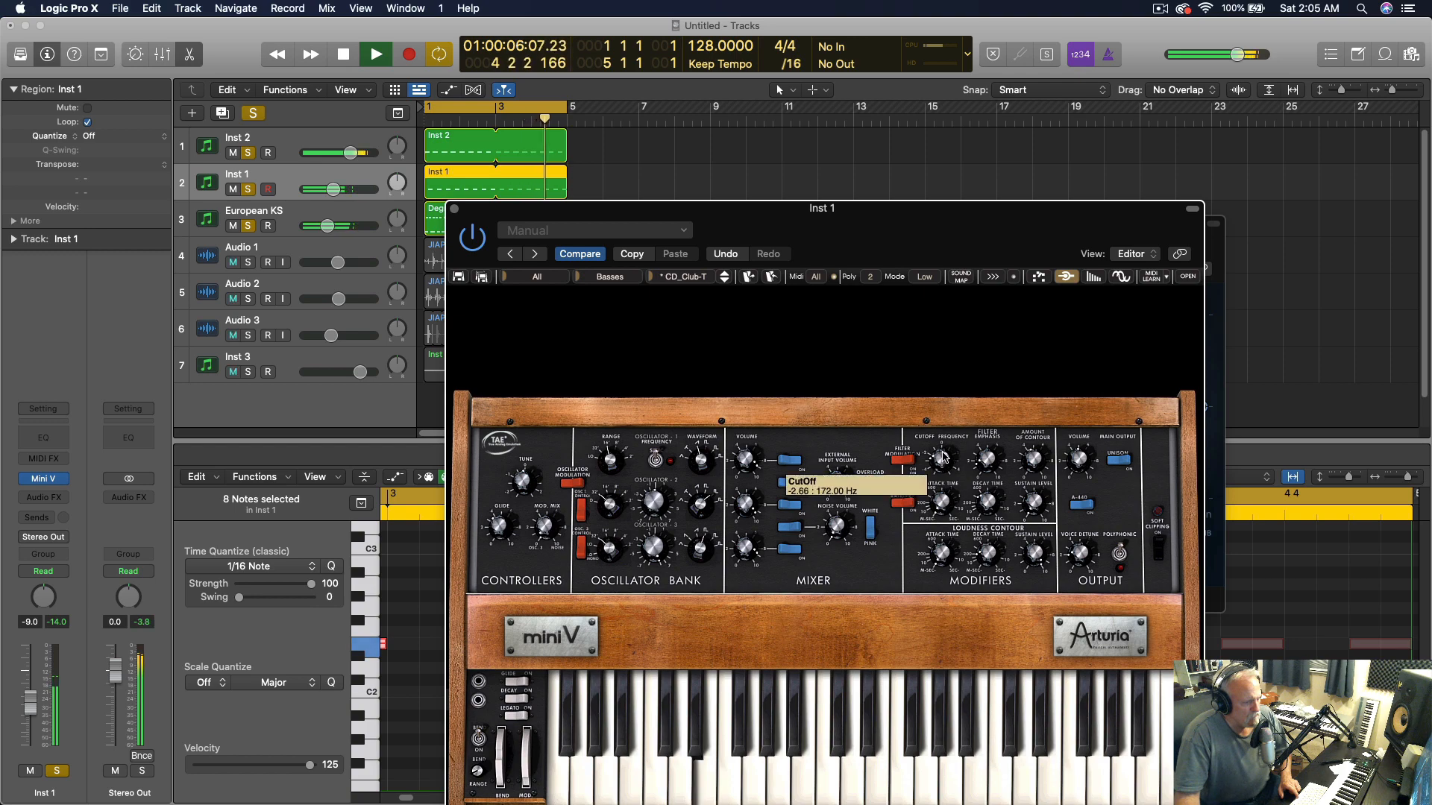
Compare the sound with European KS and Inst 1 each taken out of the solo group and restored
{"action": "left_click", "coordinate": [250, 227]}
{"action": "left_click", "coordinate": [249, 227]}
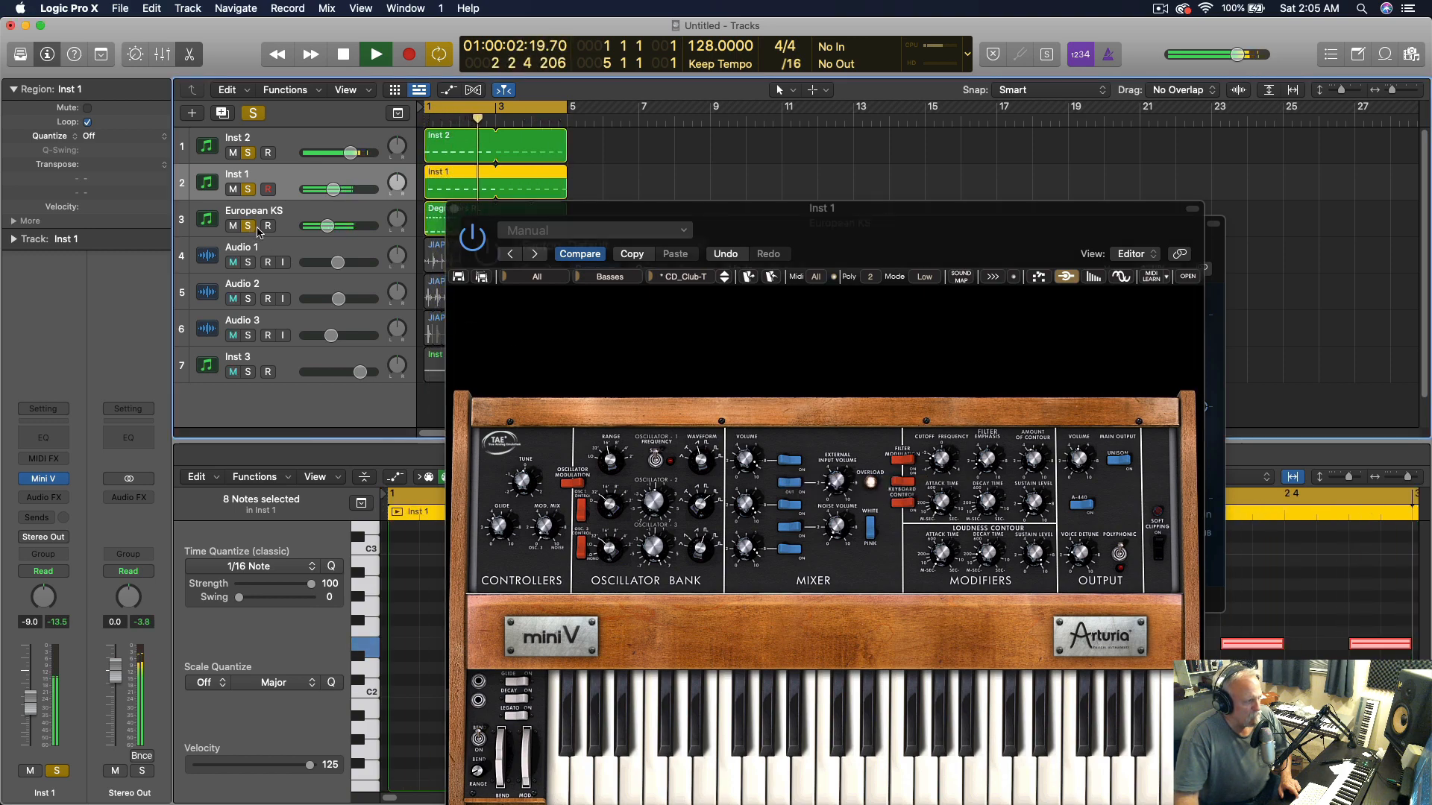
{"action": "left_click", "coordinate": [250, 190]}
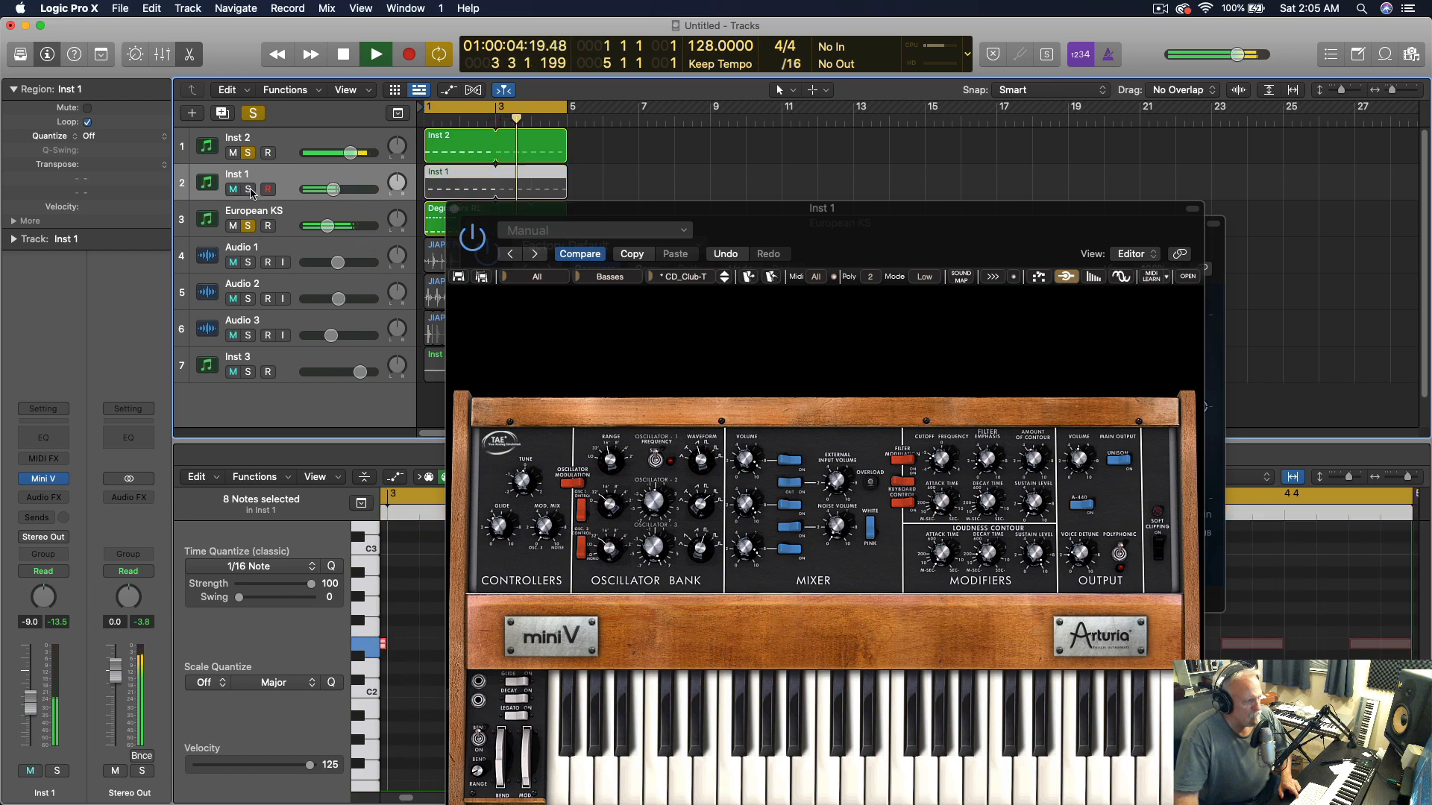
{"action": "left_click", "coordinate": [249, 191]}
Clear all track solos to hear the full mix, and close the Mini V and Channel EQ windows
{"action": "left_click", "coordinate": [254, 113]}
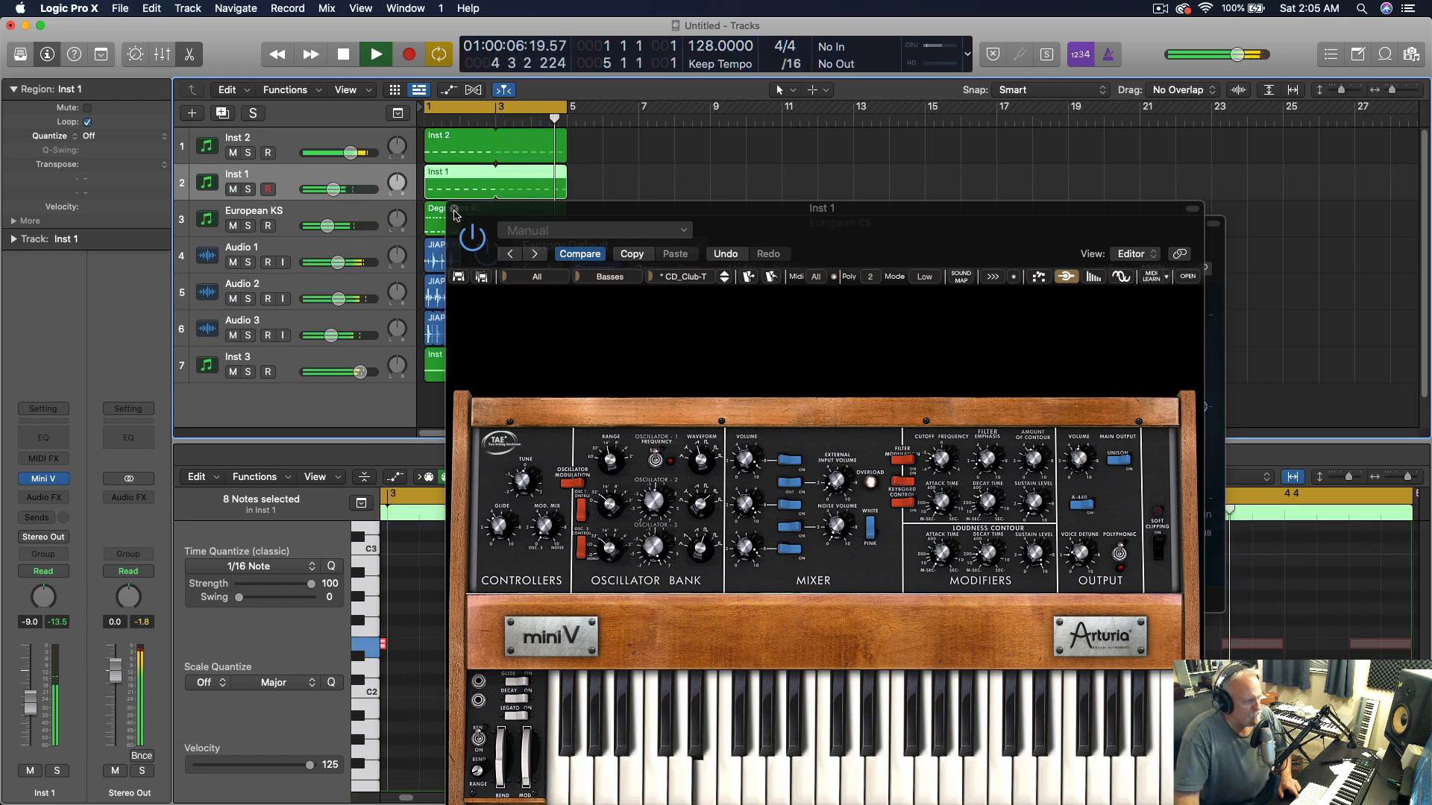
{"action": "left_click", "coordinate": [455, 210]}
{"action": "left_click", "coordinate": [473, 229]}
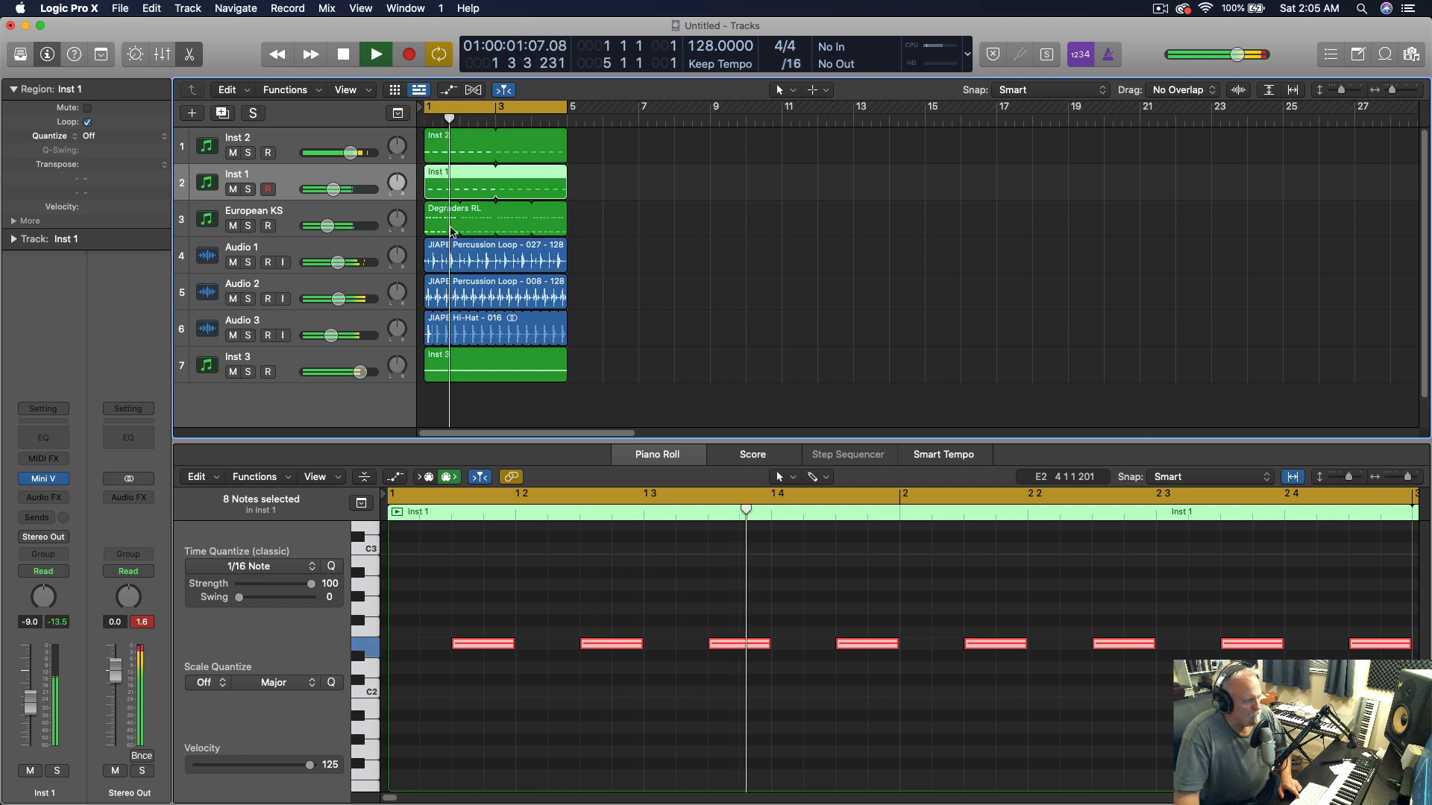
Select tracks Audio 1 through Audio 3 and lower their volumes together, bringing Audio 1 to -10.0 dB
{"action": "left_click", "coordinate": [325, 270]}
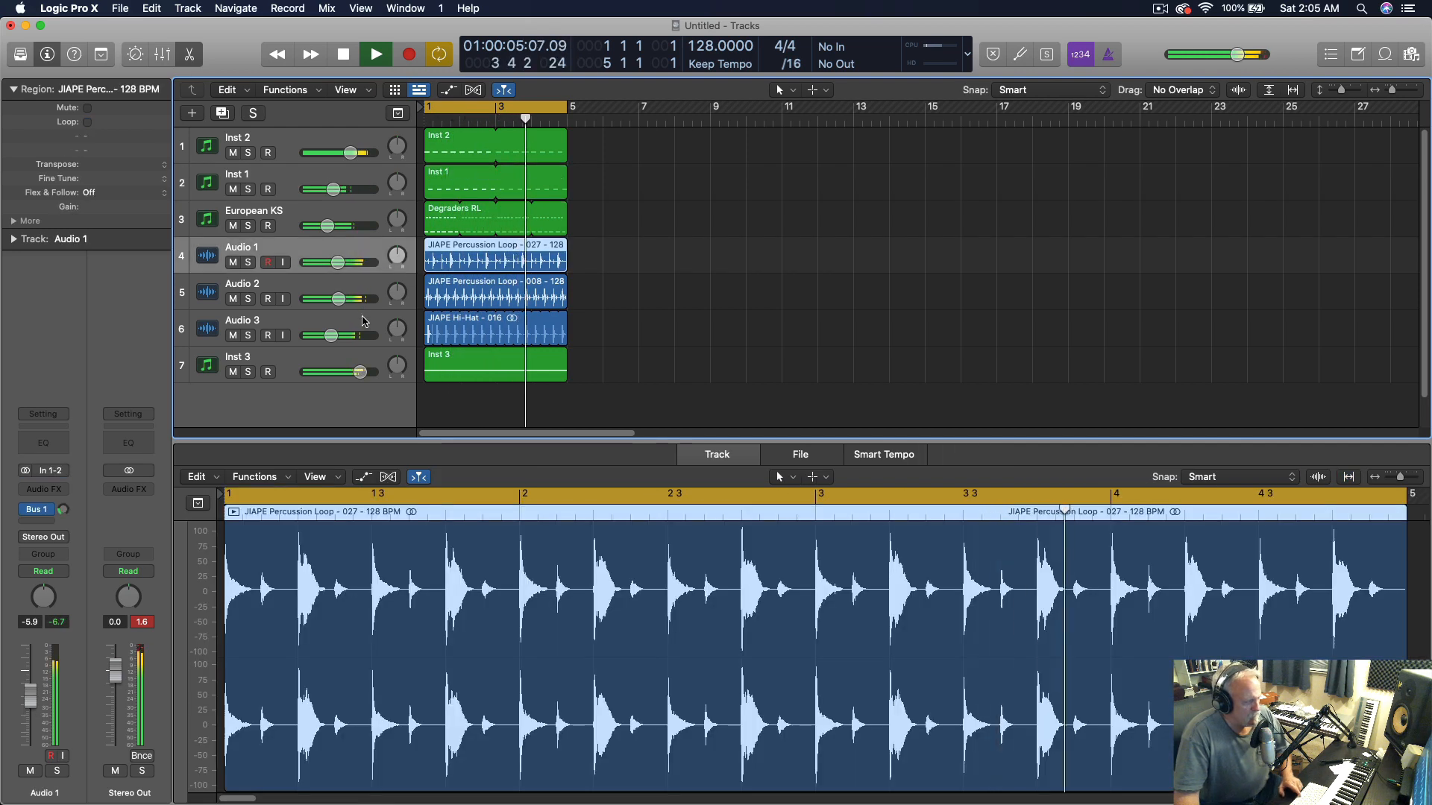
{"action": "left_click", "coordinate": [363, 321], "text": "shift"}
{"action": "mouse_move", "coordinate": [331, 336]}
{"action": "left_mouse_down"}
{"action": "mouse_move", "coordinate": [318, 335]}
{"action": "mouse_move", "coordinate": [332, 336]}
{"action": "left_mouse_up"}
Solo and select Inst 3, and set its Bus 2 send level to -12.7 dB
{"action": "left_click", "coordinate": [251, 372]}
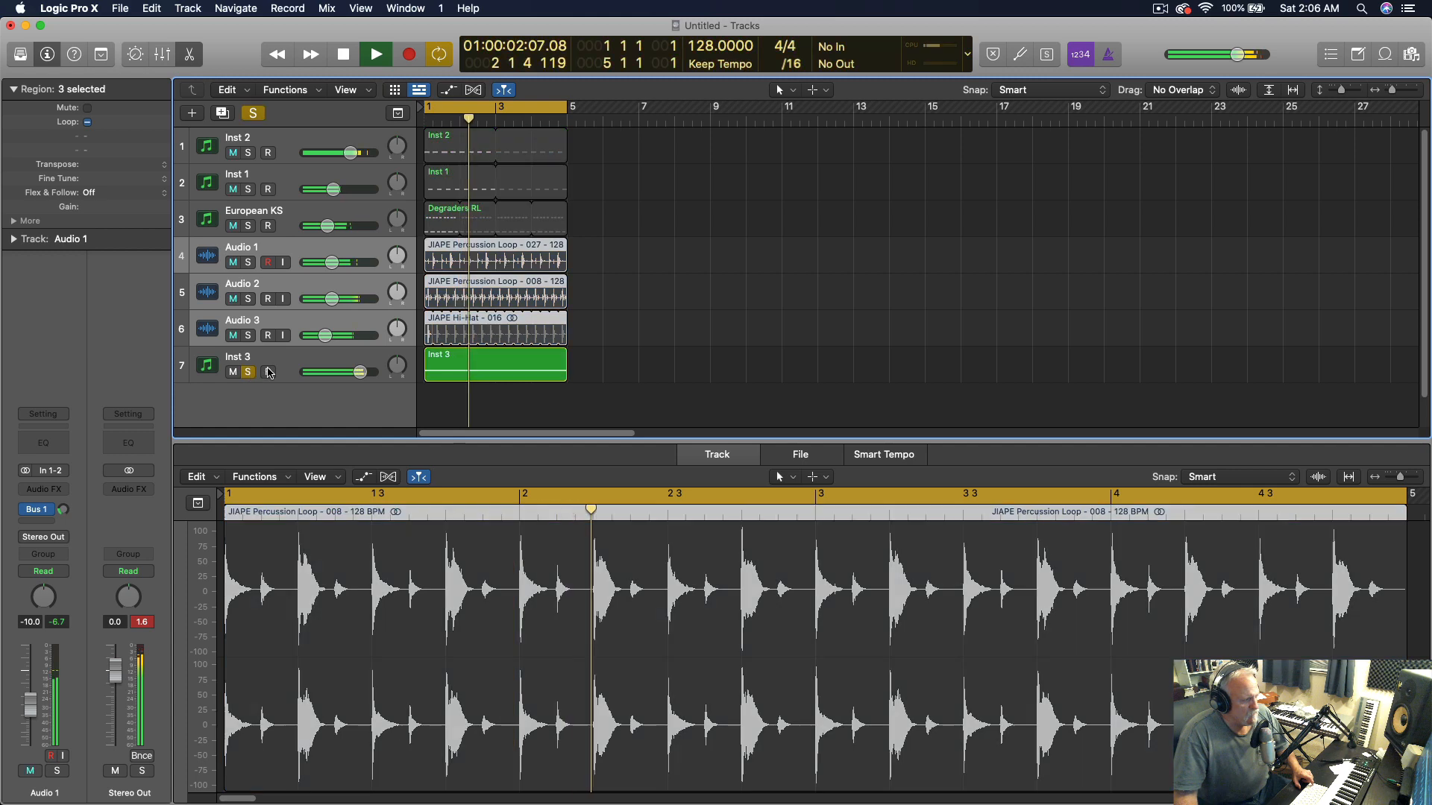
{"action": "left_click", "coordinate": [224, 378]}
{"action": "left_click_drag", "start_coordinate": [63, 510], "coordinate": [65, 525]}
Set the high shelf of Inst 3's Channel EQ to 1670 Hz and +1.3 dB, and close the EQ
{"action": "left_click", "coordinate": [43, 410]}
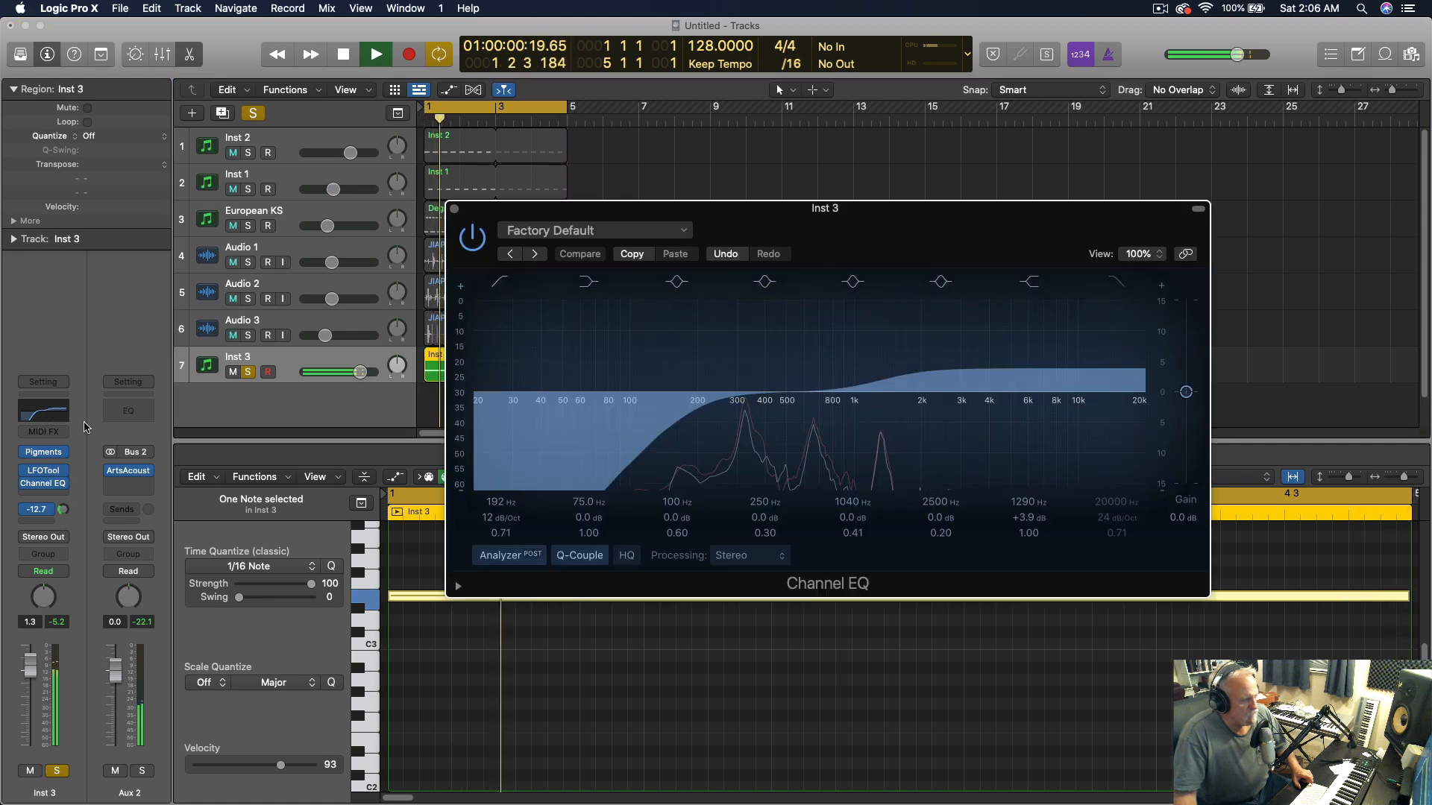
{"action": "left_click_drag", "start_coordinate": [880, 384], "coordinate": [904, 385]}
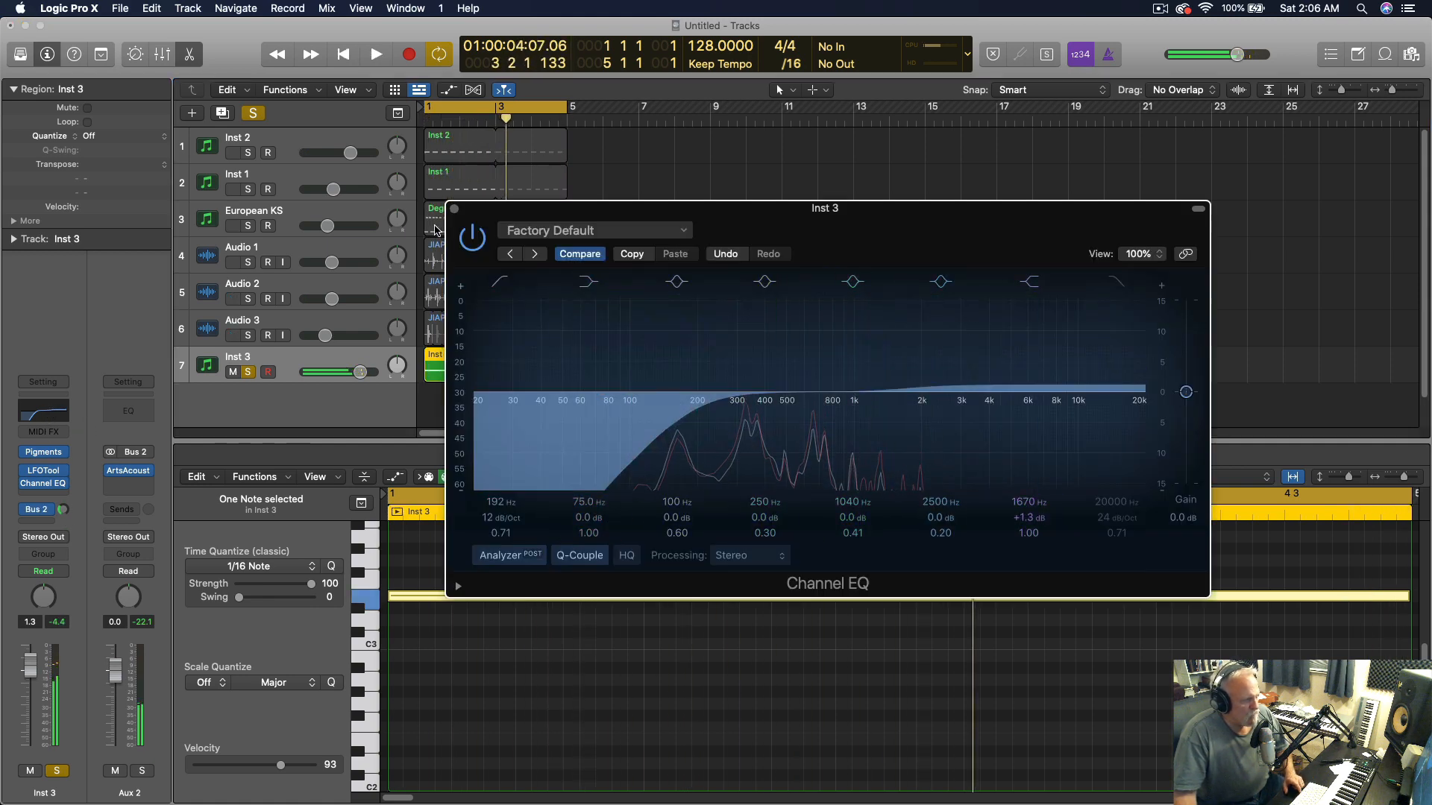
{"action": "left_click", "coordinate": [454, 209]}
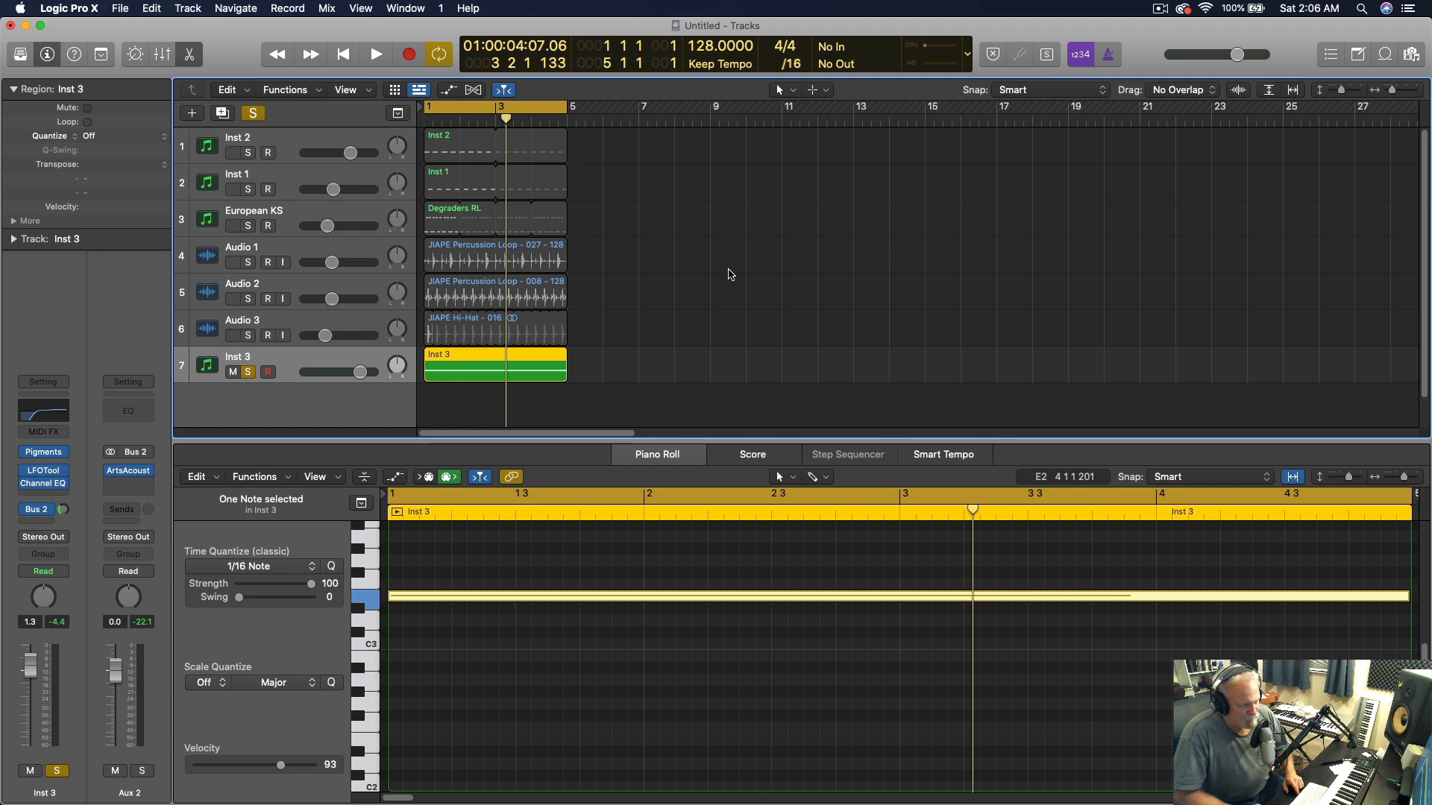
Play the full mix with Inst 3 unsoloed, and then solo and select European KS
{"action": "key", "text": "space"}
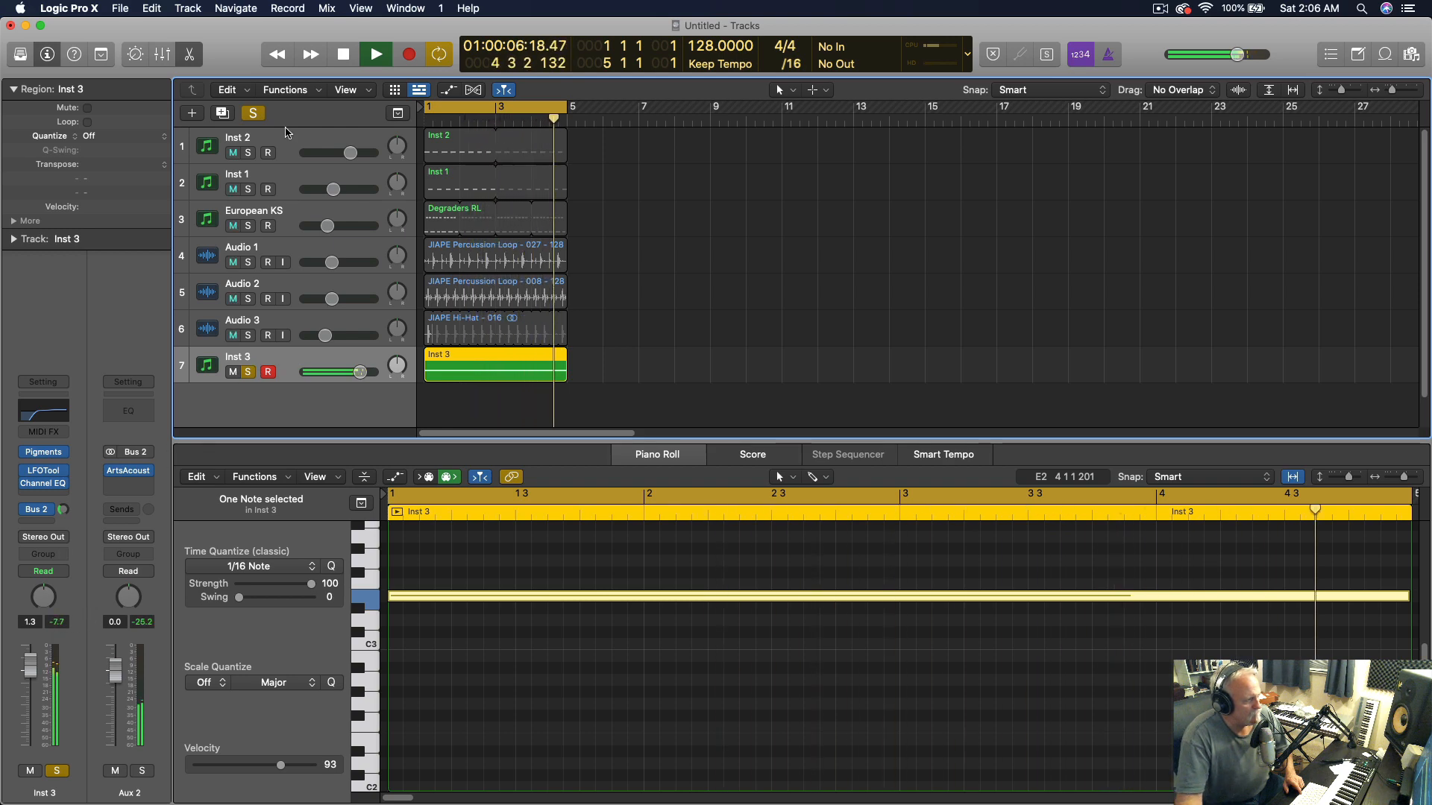
{"action": "key", "text": "s"}
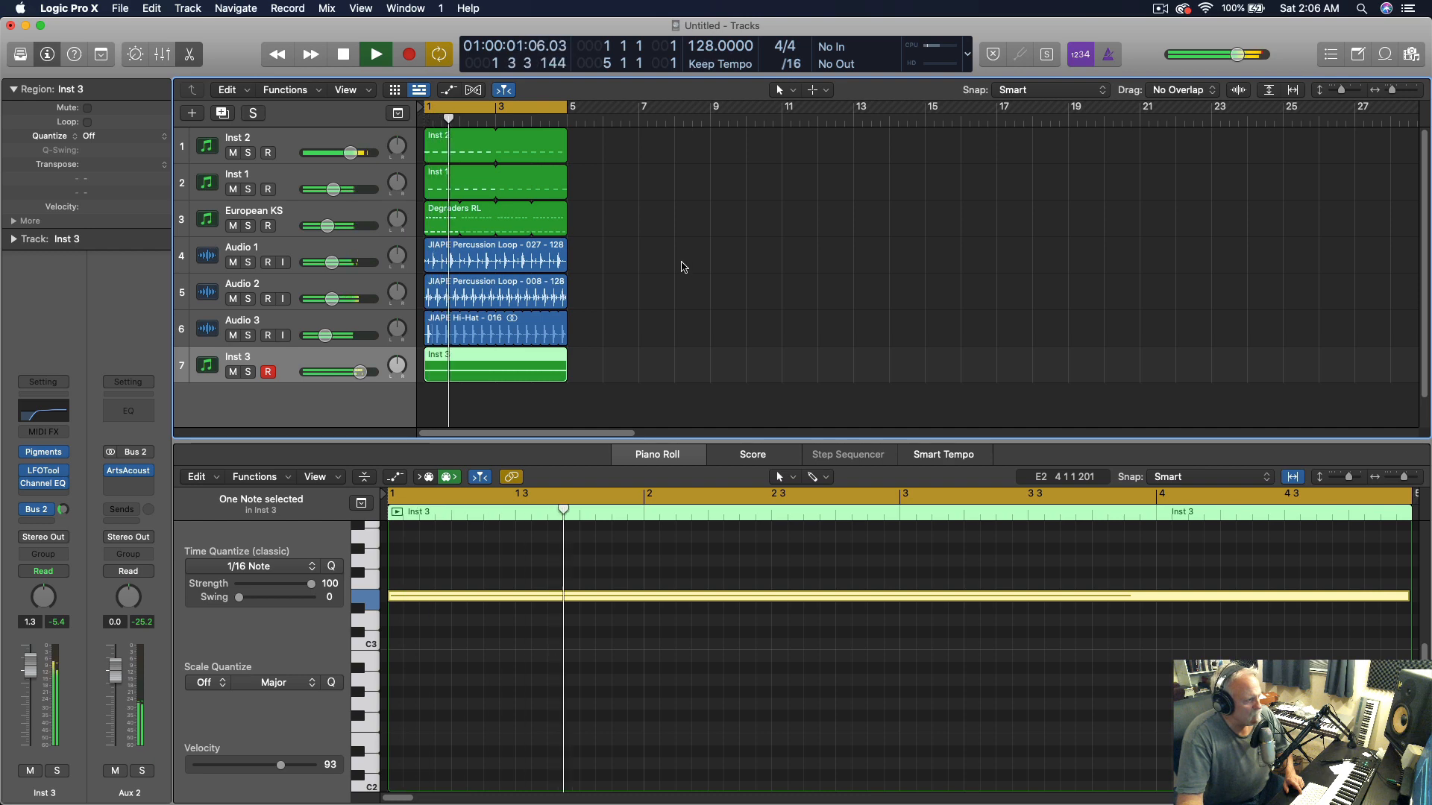
{"action": "left_click", "coordinate": [248, 226]}
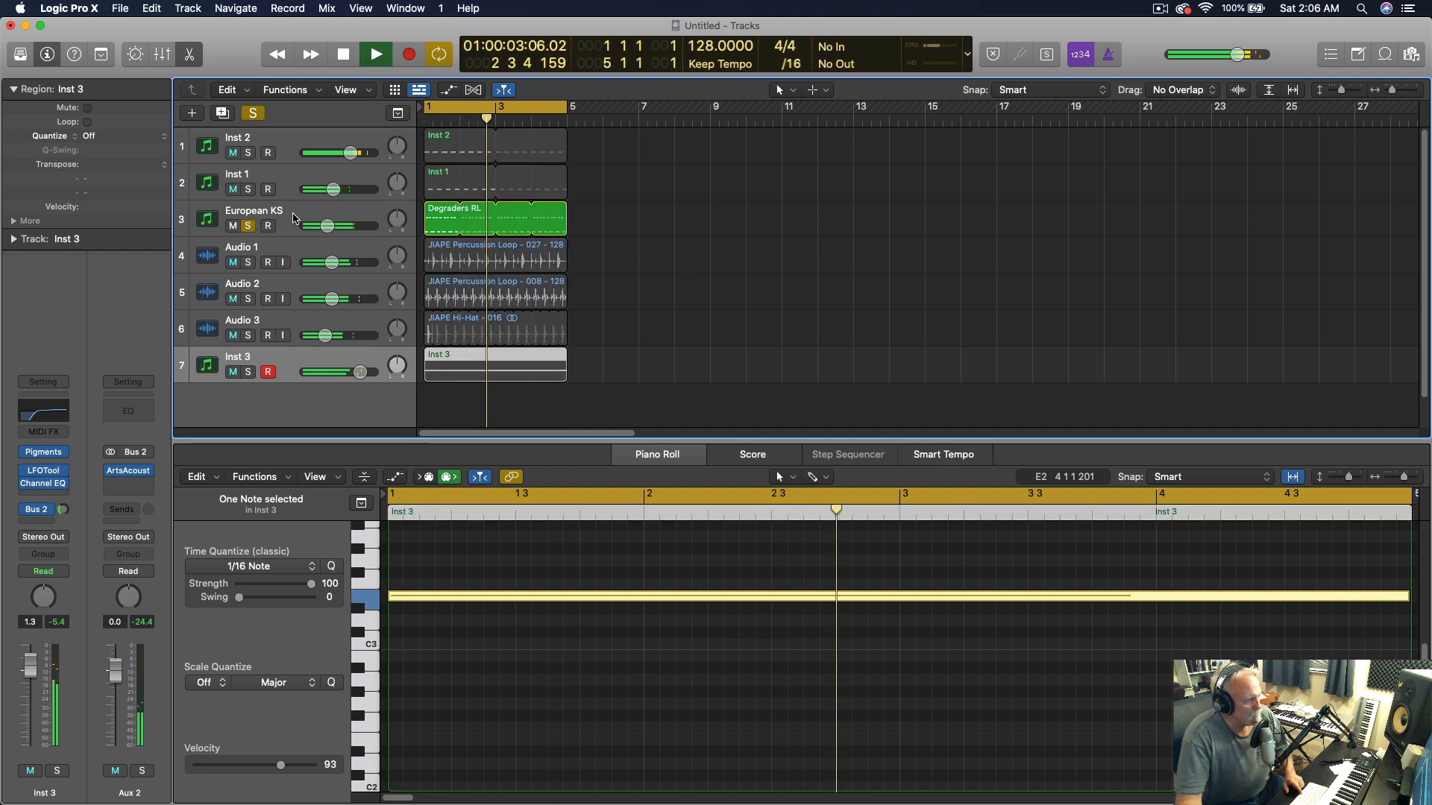
{"action": "left_click", "coordinate": [232, 213]}
Boost European KS's Channel EQ by 2.7 dB at 535 Hz and set the EQ's output gain to -2.4 dB
{"action": "left_click", "coordinate": [54, 387]}
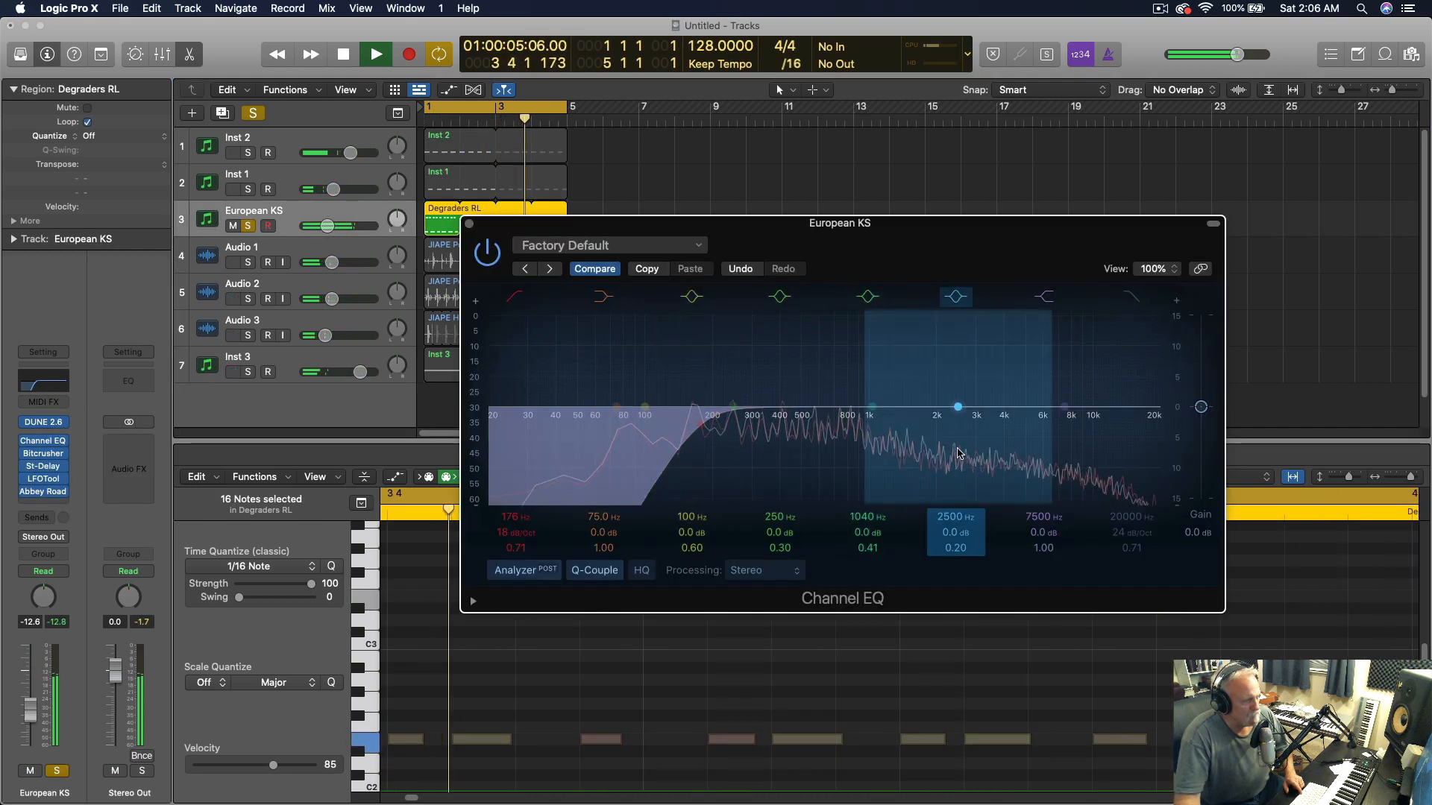
{"action": "left_click_drag", "start_coordinate": [957, 406], "coordinate": [809, 389]}
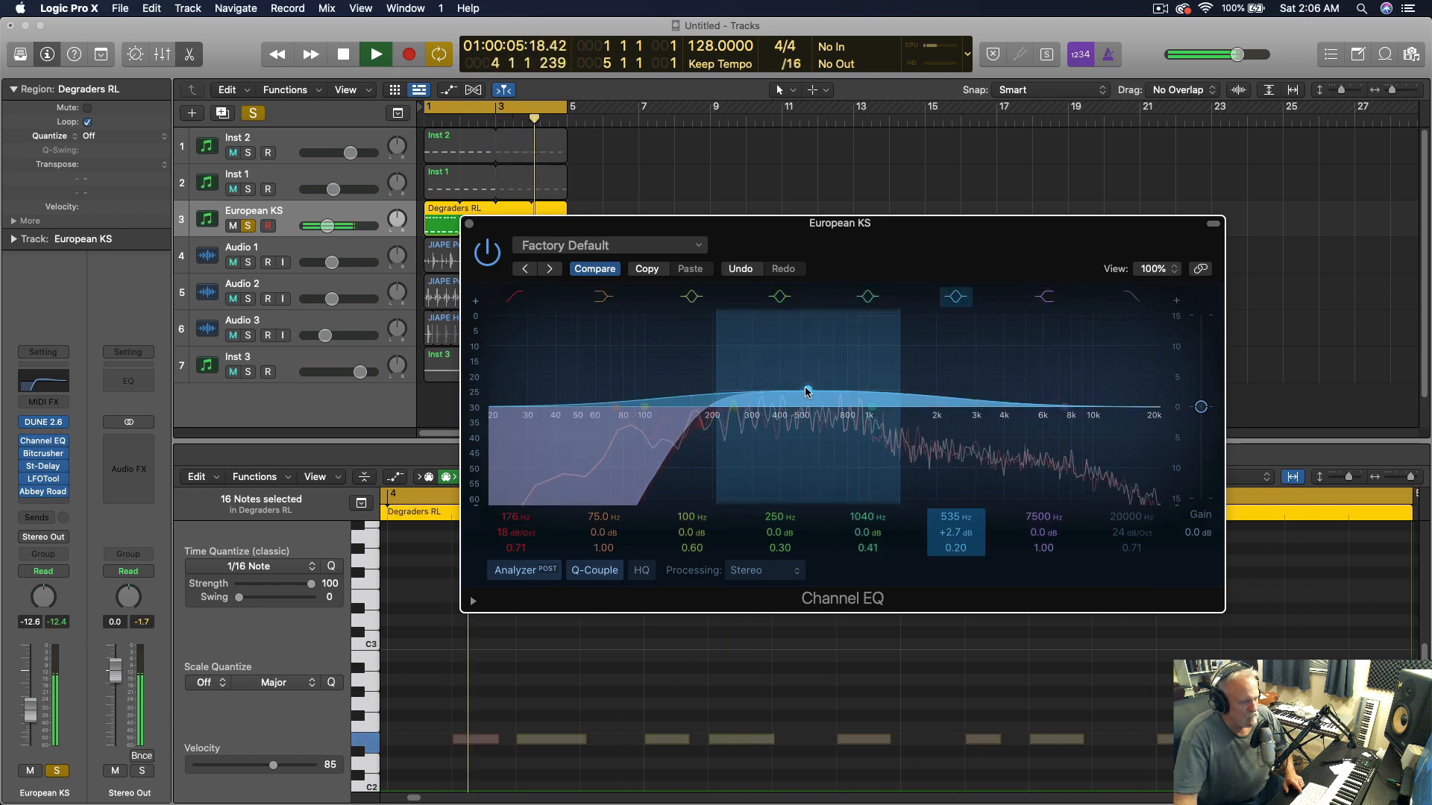
{"action": "left_click_drag", "start_coordinate": [1200, 407], "coordinate": [1205, 419]}
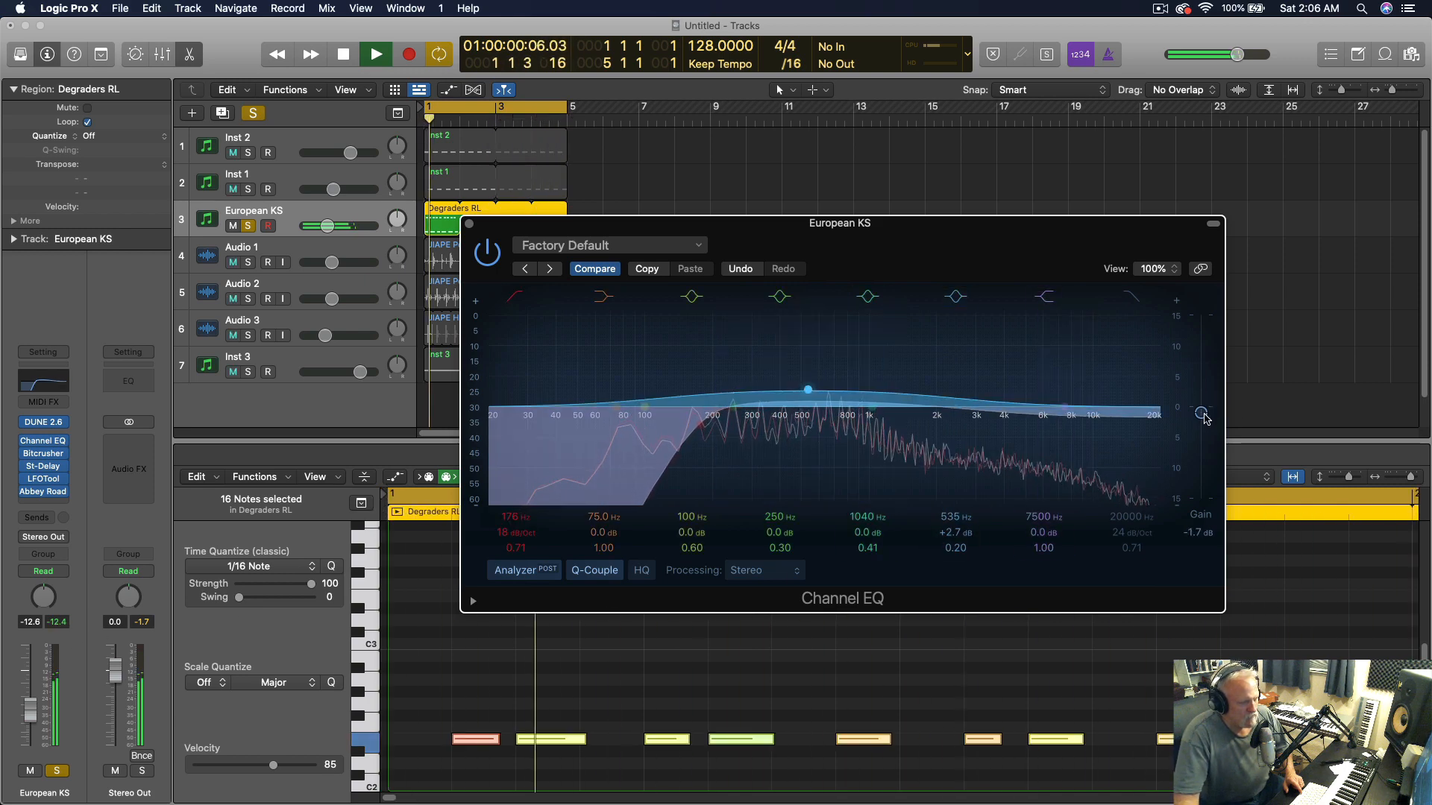
{"action": "left_click_drag", "start_coordinate": [1200, 414], "coordinate": [1201, 417]}
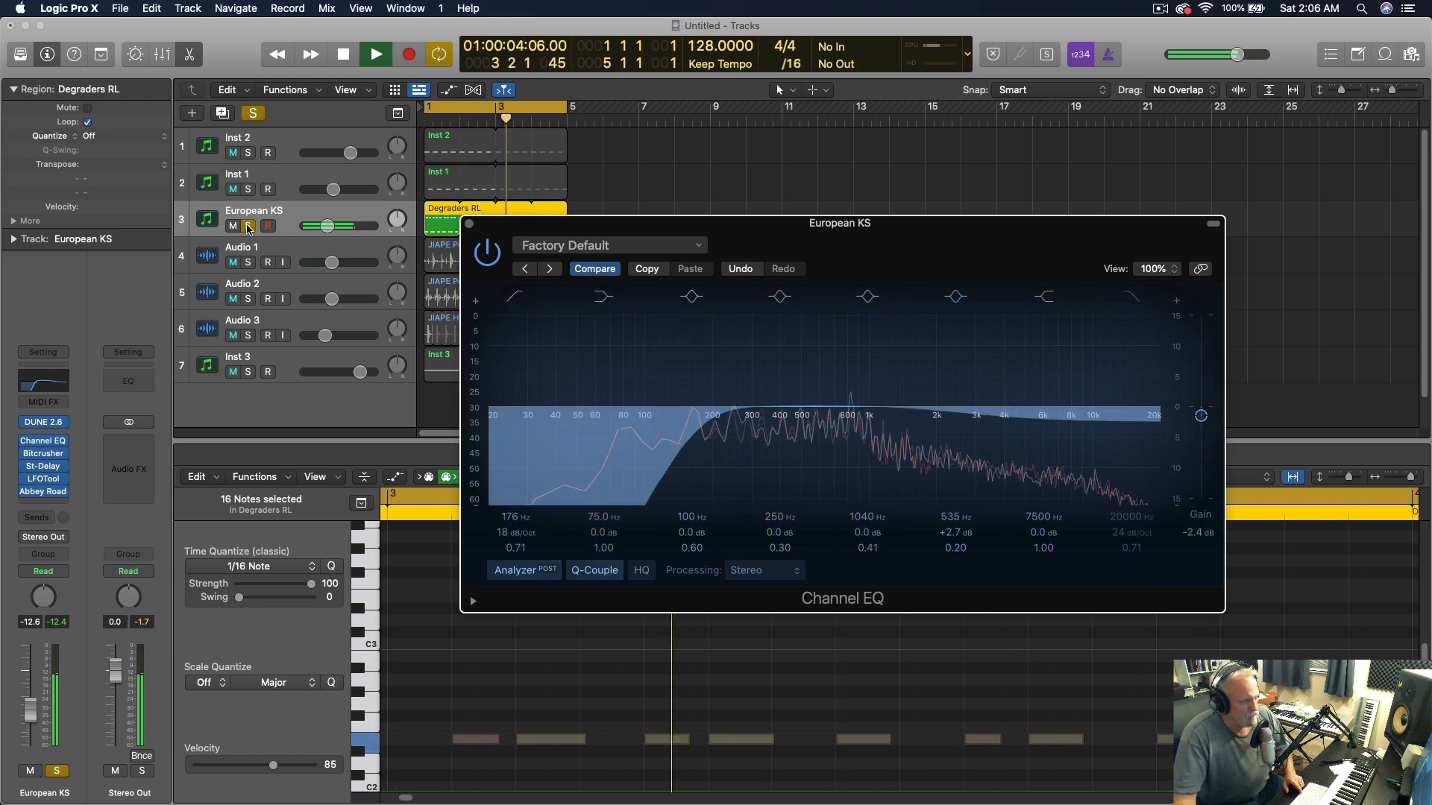
Compare European KS with its Channel EQ bypassed and re-enabled, unsolo the track, and close the EQ
{"action": "left_click", "coordinate": [490, 259]}
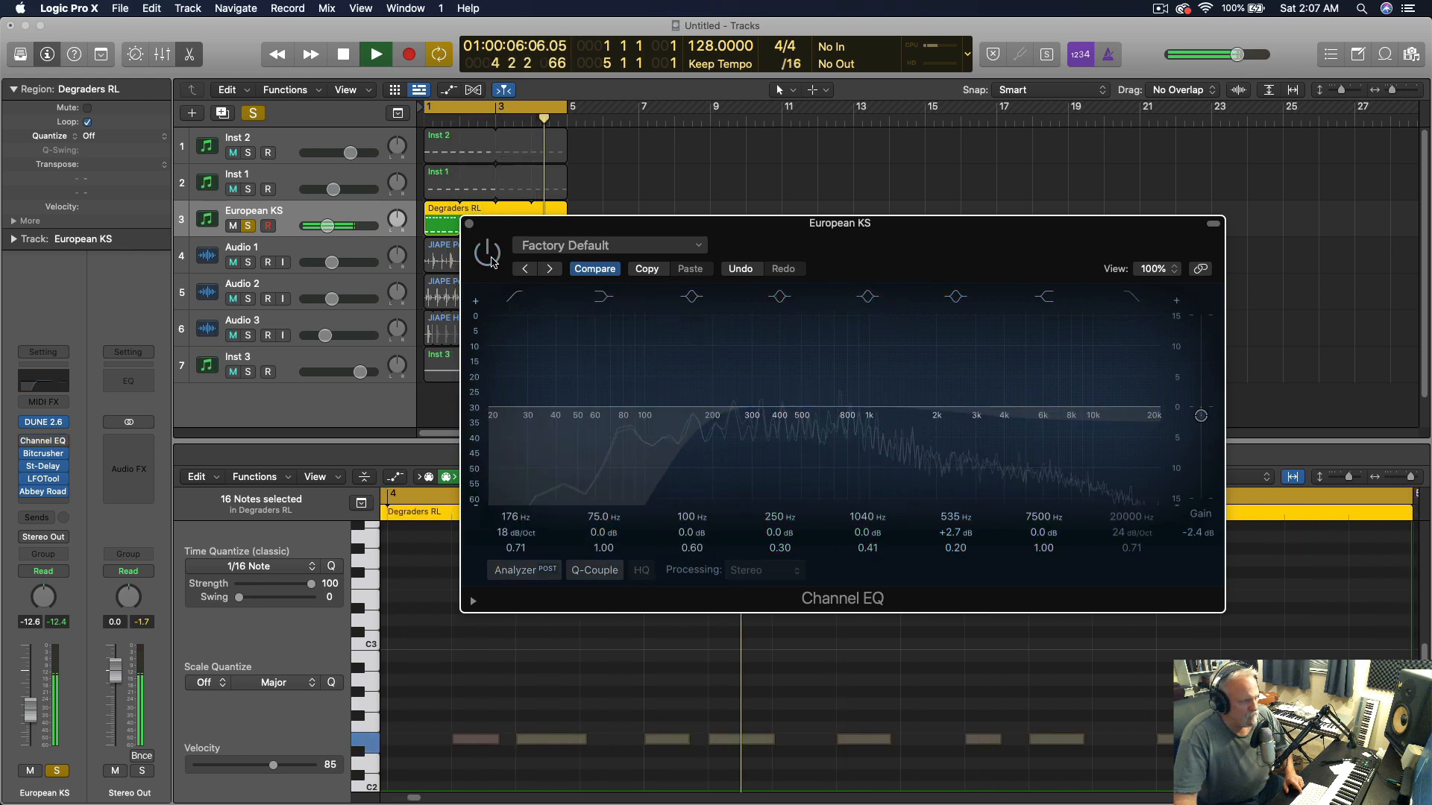
{"action": "left_click", "coordinate": [489, 255]}
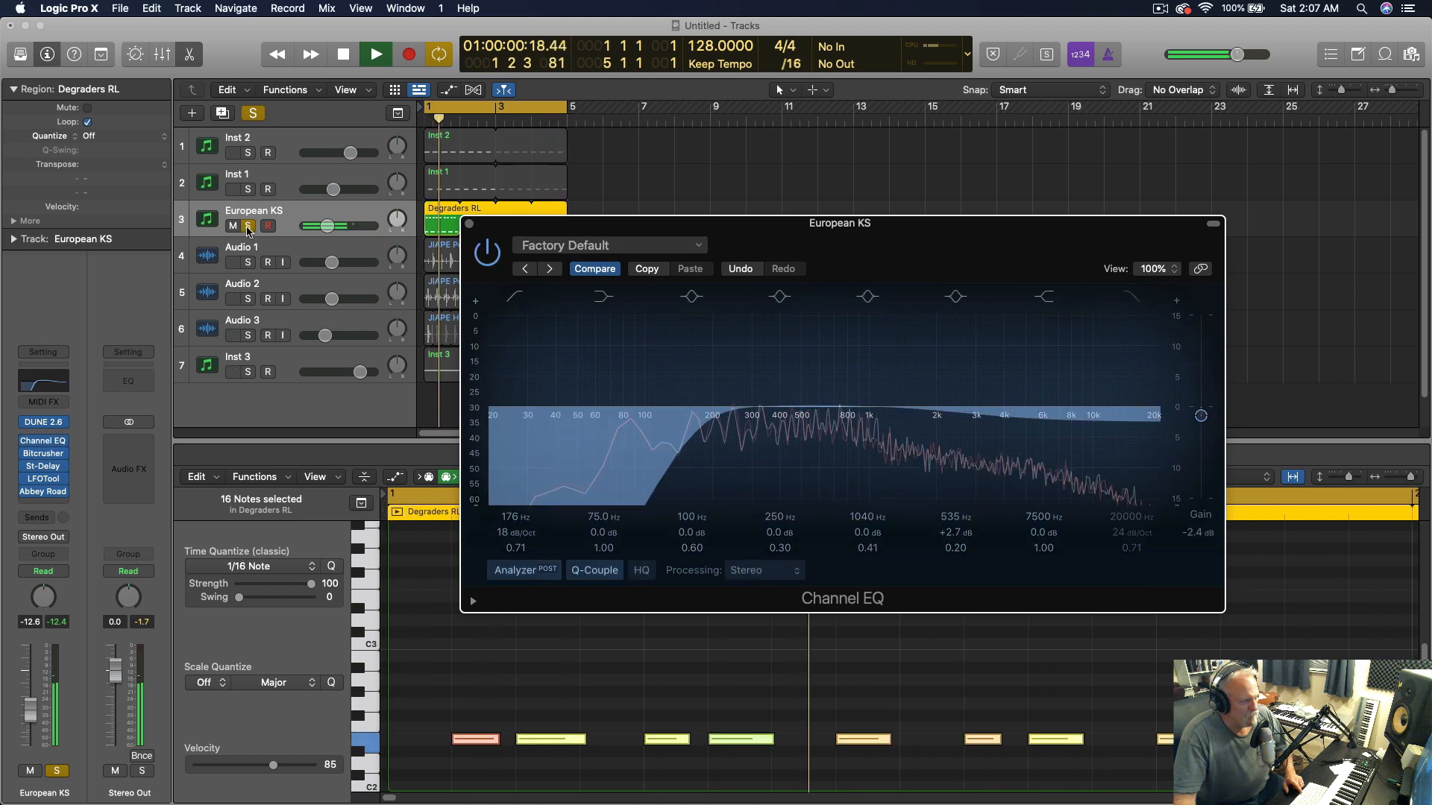
{"action": "key", "text": "s"}
{"action": "left_click", "coordinate": [469, 225]}
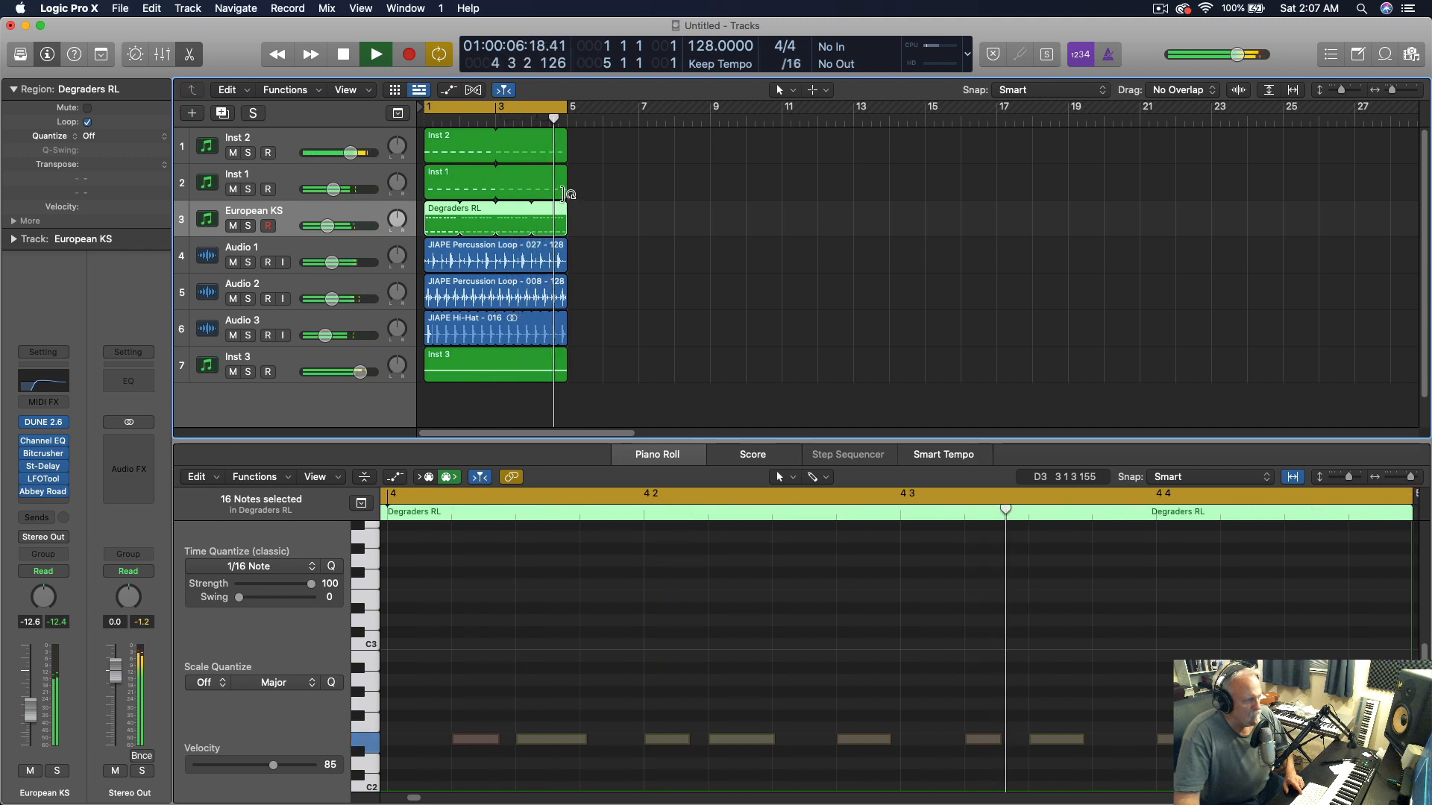
Audition the Audio 2, Audio 3 and Audio 1 loops in solo, unsolo them, and stop playback
{"action": "left_click", "coordinate": [248, 299]}
{"action": "left_click", "coordinate": [249, 336]}
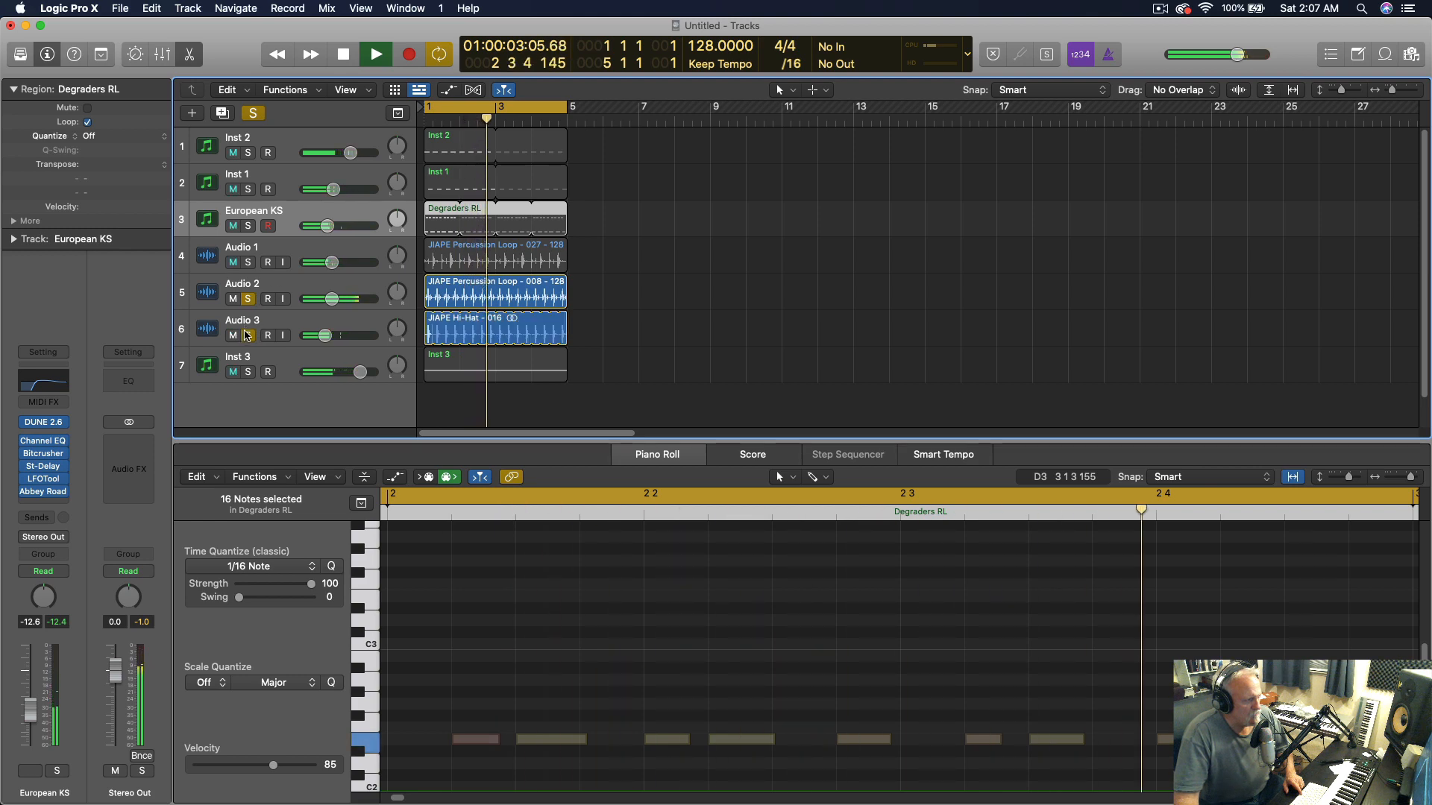
{"action": "left_click", "coordinate": [249, 299]}
{"action": "left_click", "coordinate": [248, 262]}
{"action": "left_click", "coordinate": [248, 336]}
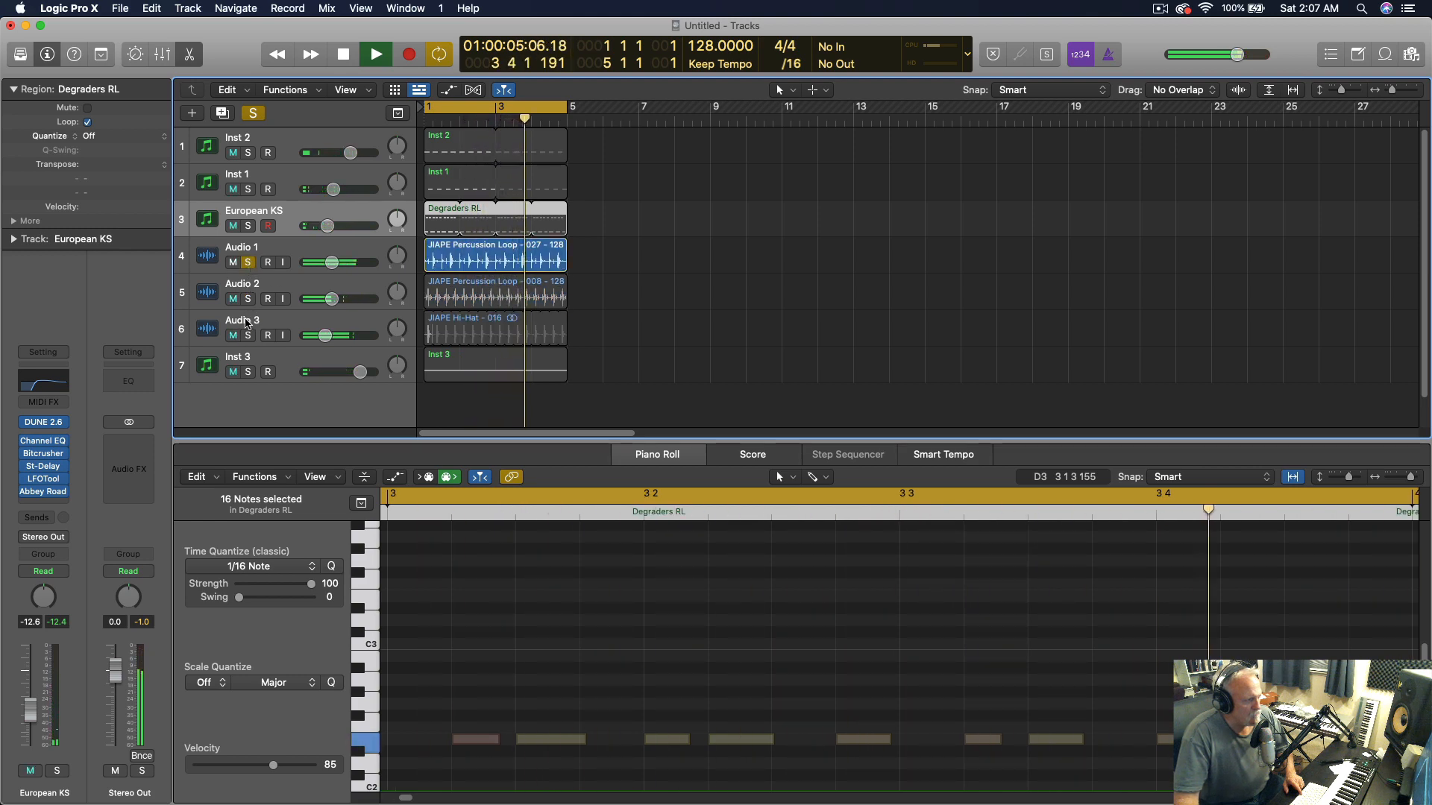
{"action": "left_click", "coordinate": [297, 255]}
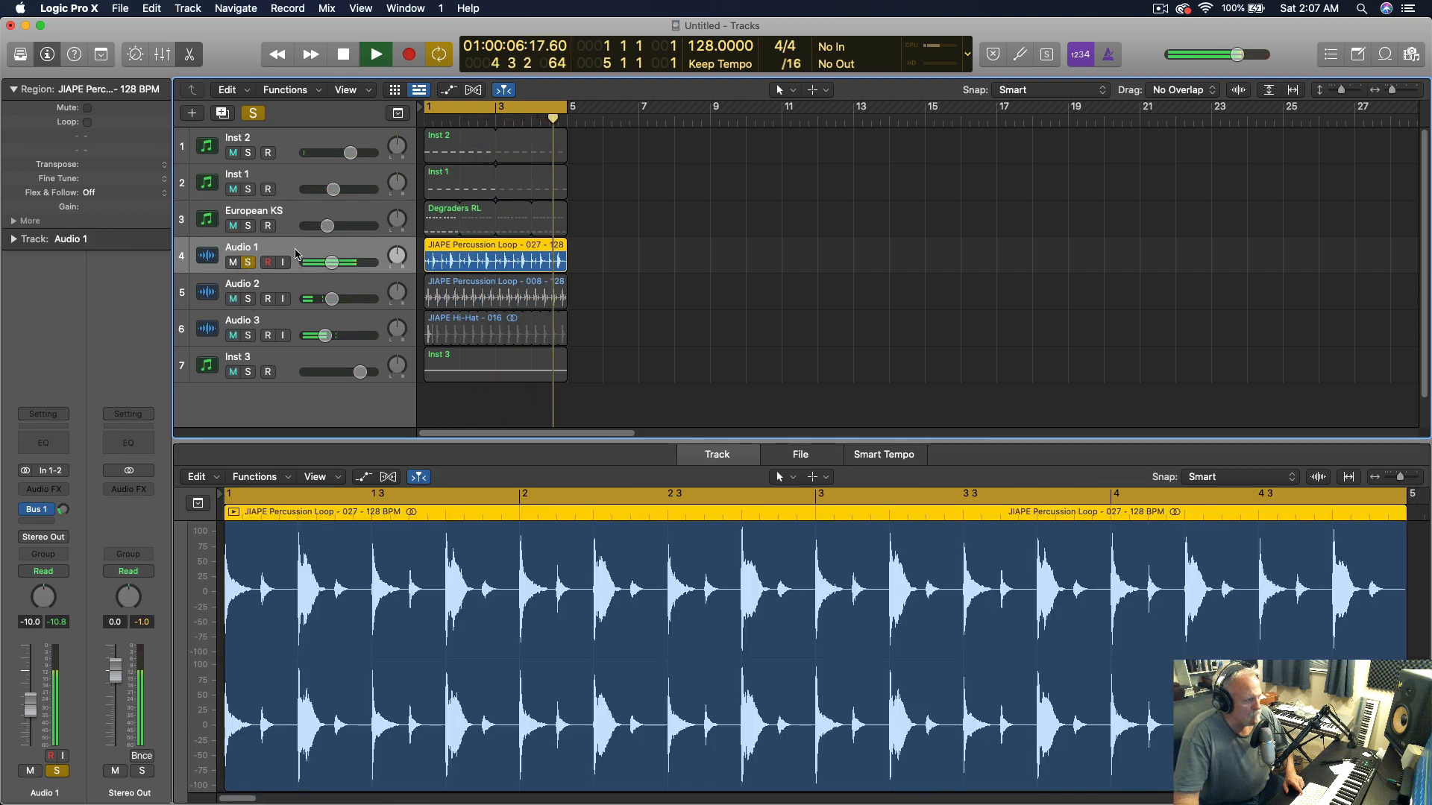
{"action": "left_click", "coordinate": [249, 263]}
{"action": "key", "text": "space"}
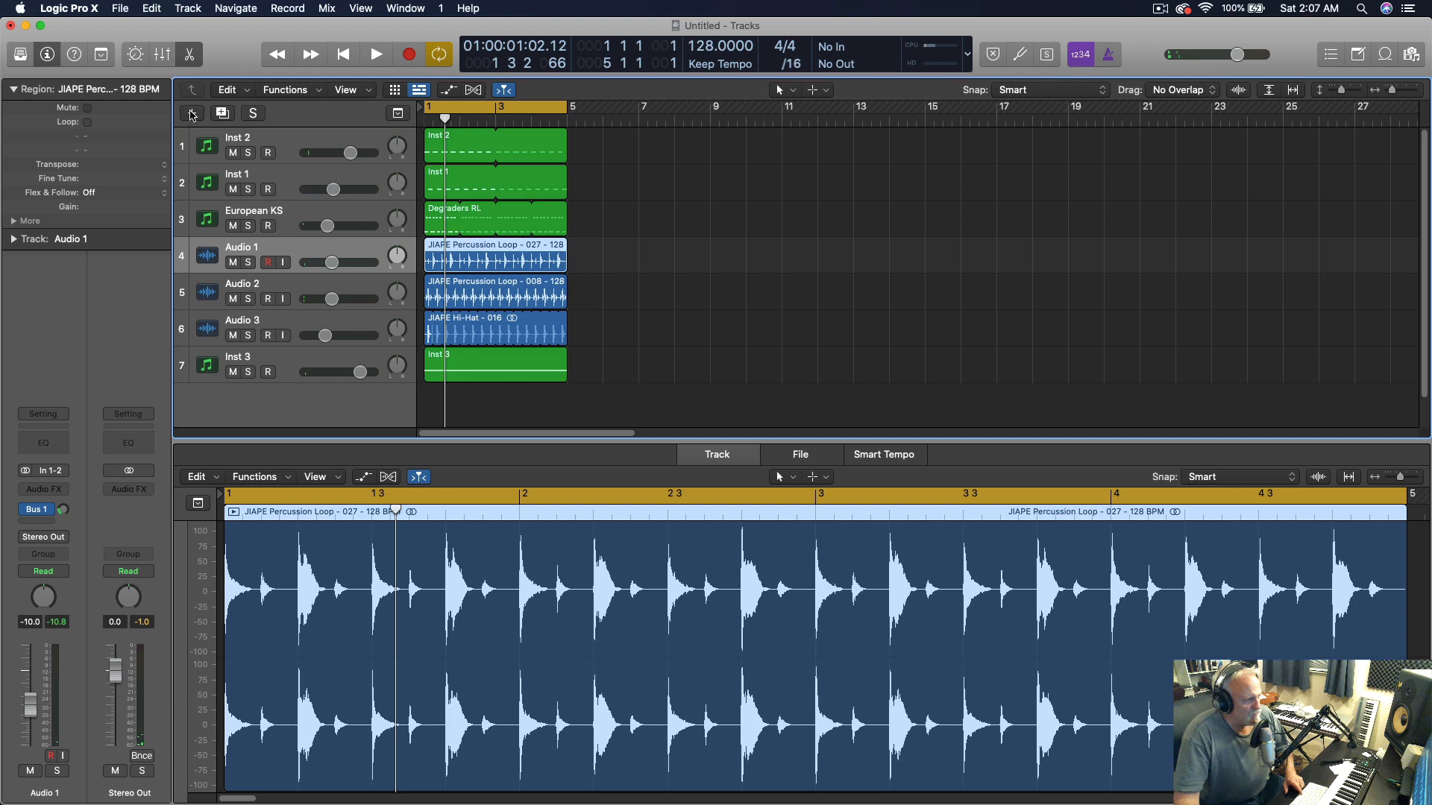
Create one new audio track below Audio 1, with Input 1 and Output 1 + 2
{"action": "left_click", "coordinate": [191, 114]}
{"action": "left_click", "coordinate": [737, 70]}
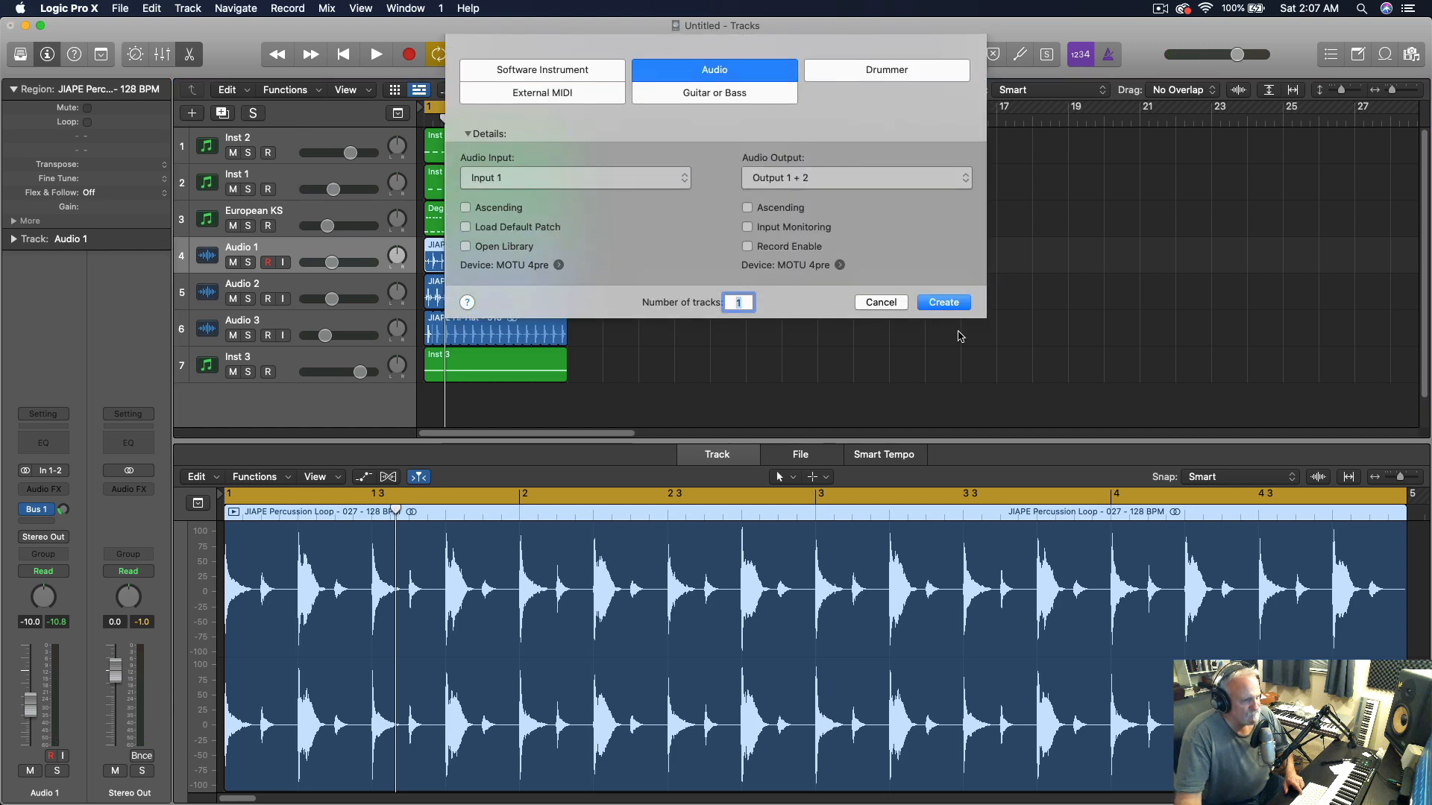
{"action": "left_click", "coordinate": [943, 299]}
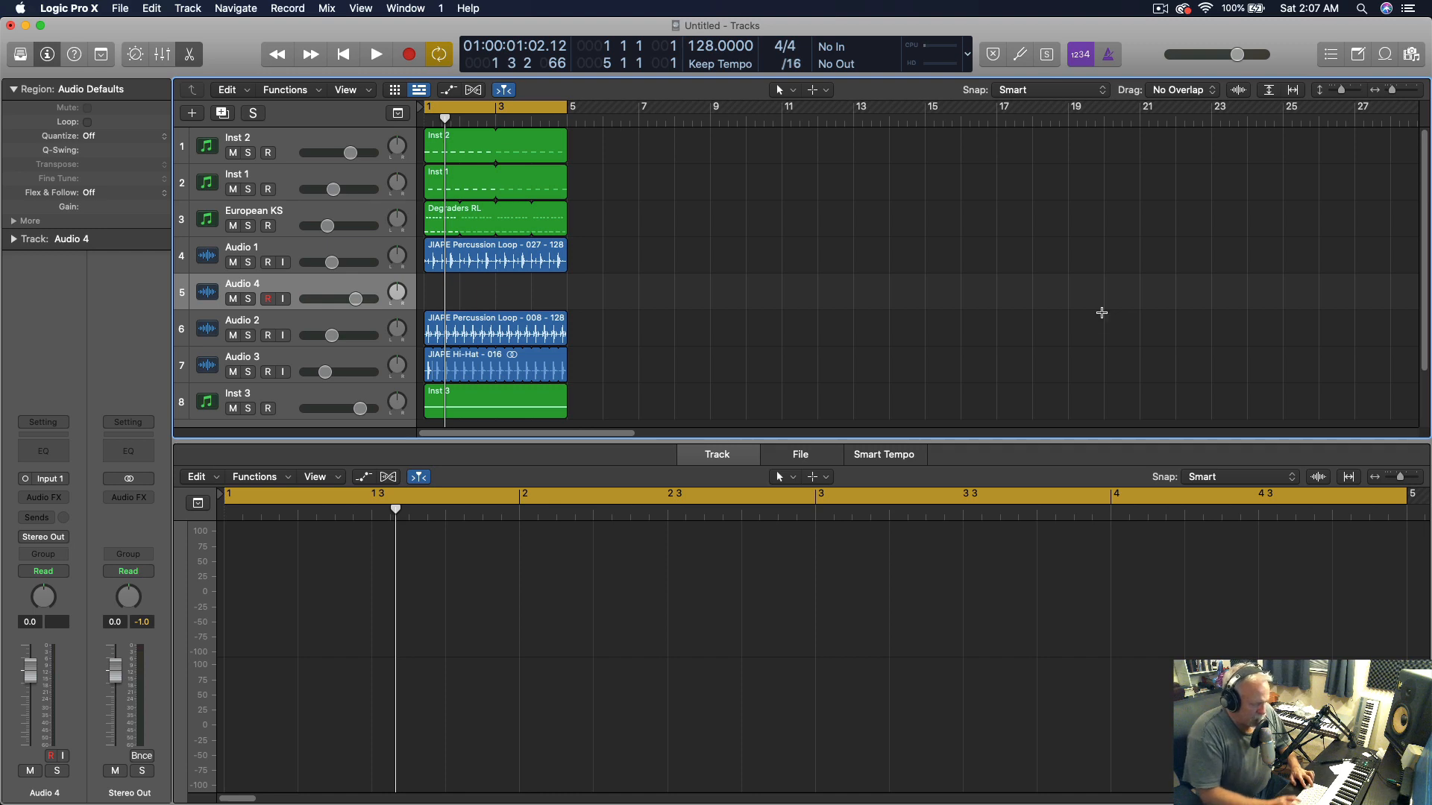
Start adding an audio file to the new Audio 4 track and browse to JIAPE Snares & Claps in JIAPE Drum Hits
{"action": "left_click", "coordinate": [971, 305]}
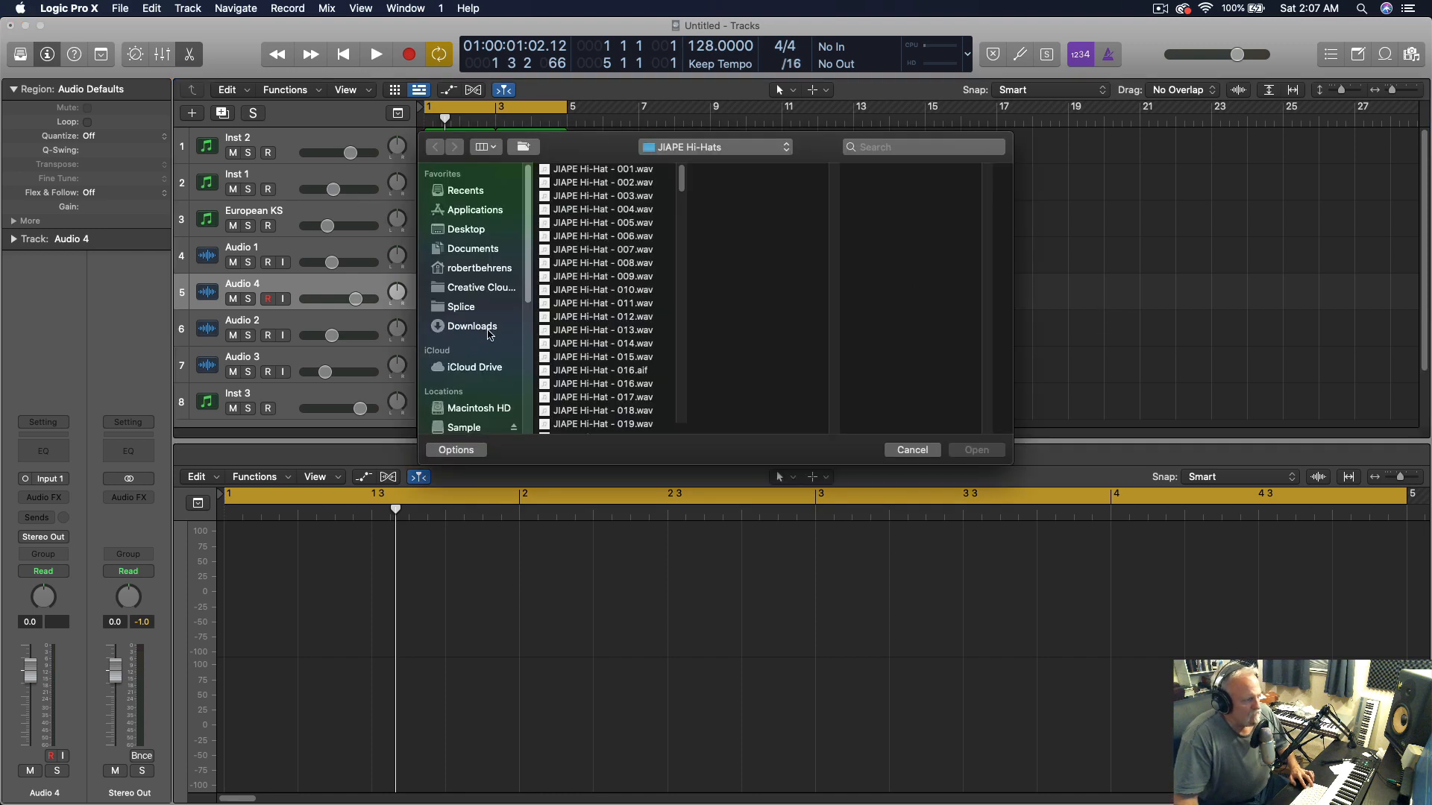
{"action": "left_click", "coordinate": [721, 141]}
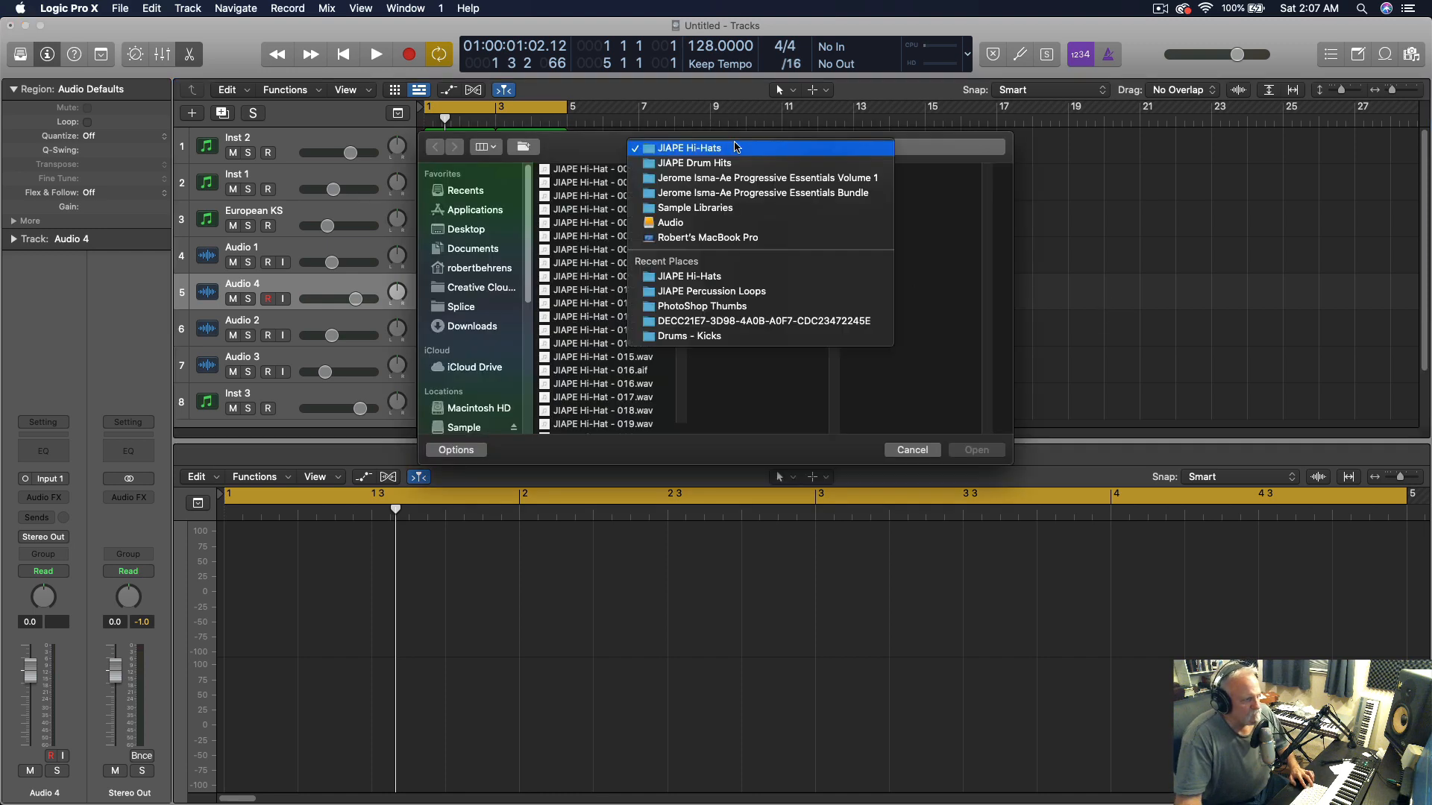
{"action": "left_click", "coordinate": [733, 165]}
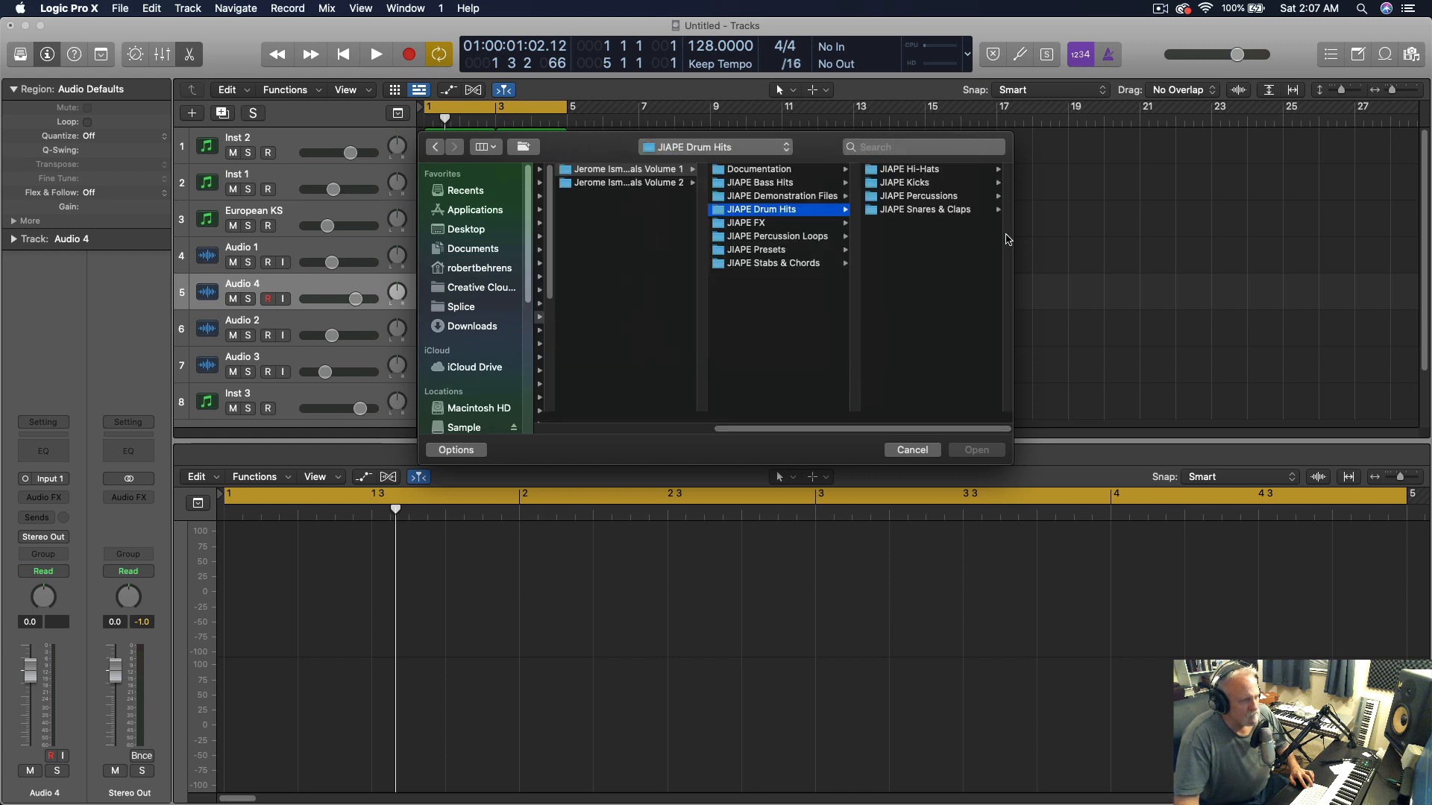
{"action": "left_click", "coordinate": [938, 214]}
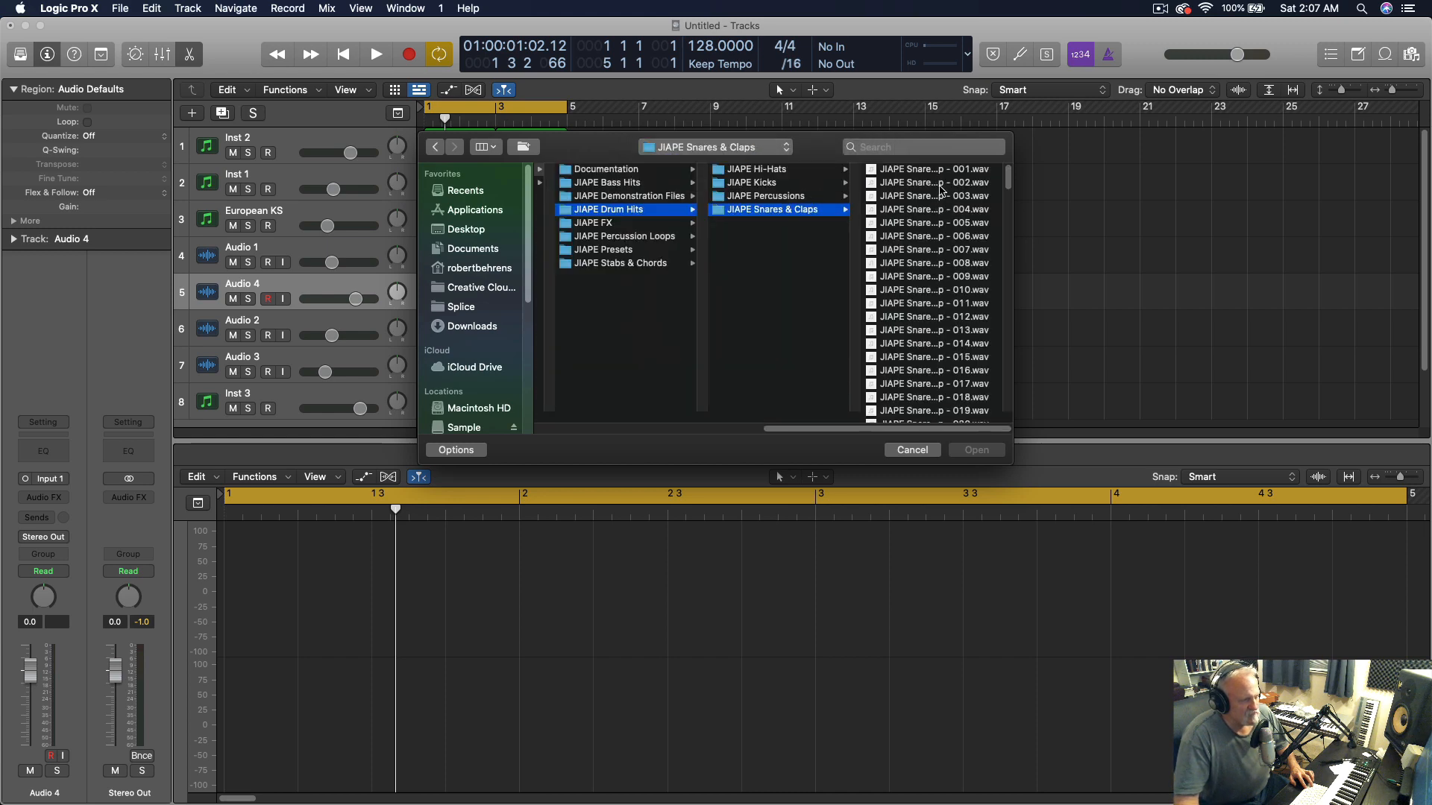
Preview the JIAPE Snare & Clap samples one after another, from 001.wav to 031.wav
{"action": "key", "text": "Right"}
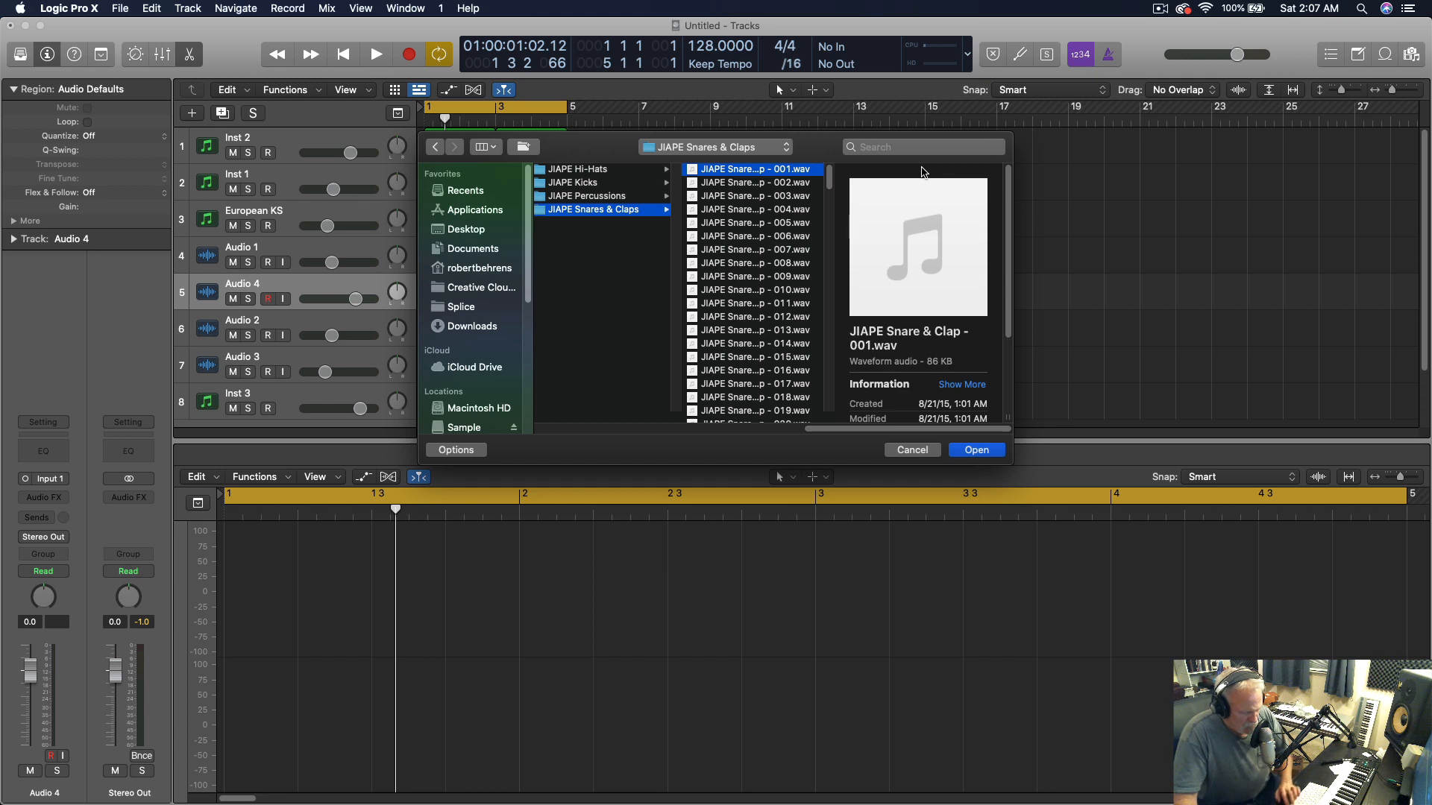
{"action": "key", "text": "space"}
{"action": "key", "text": "Down"}
{"action": "key", "text": "Down"}
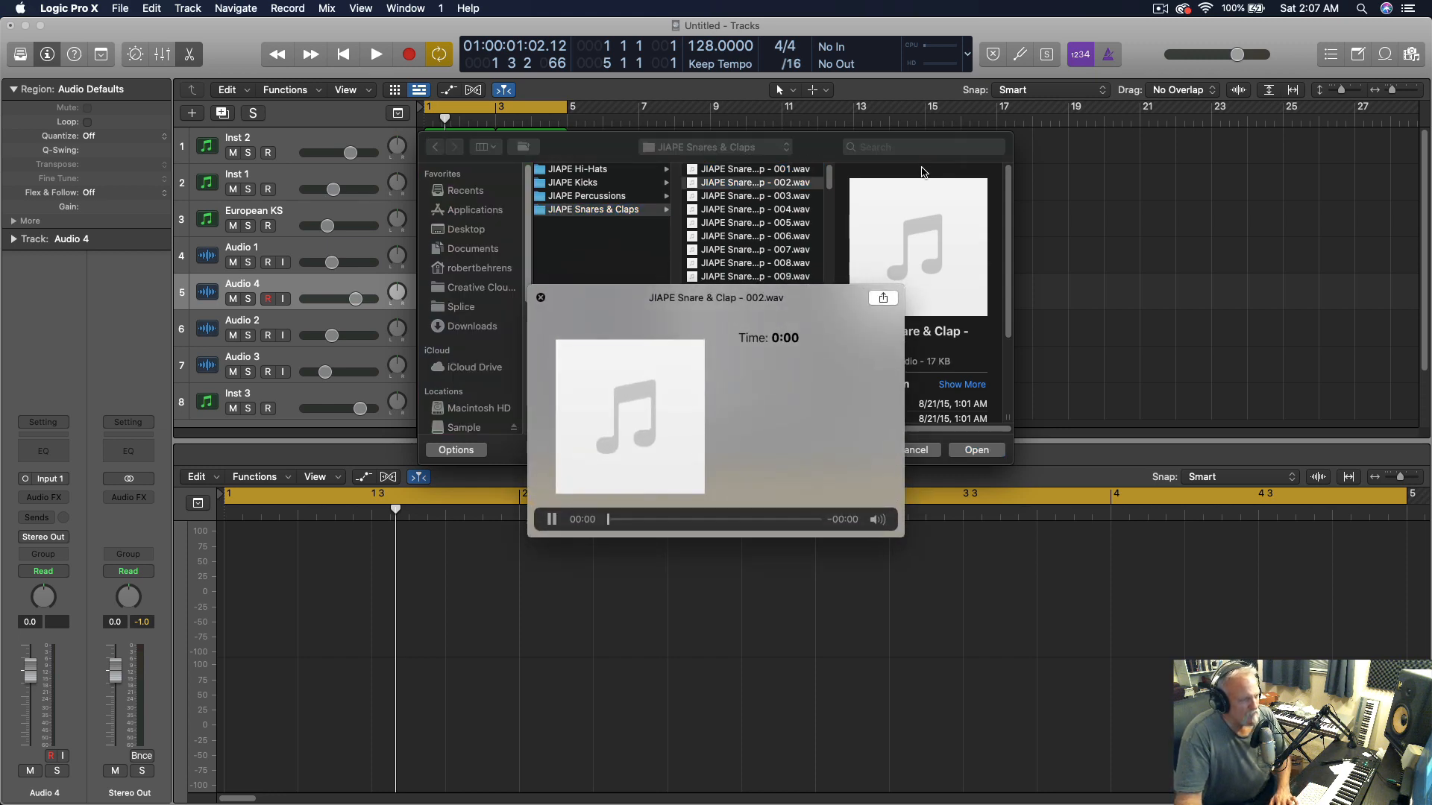
{"action": "key", "text": "Down"}
{"action": "key", "text": "Down"}
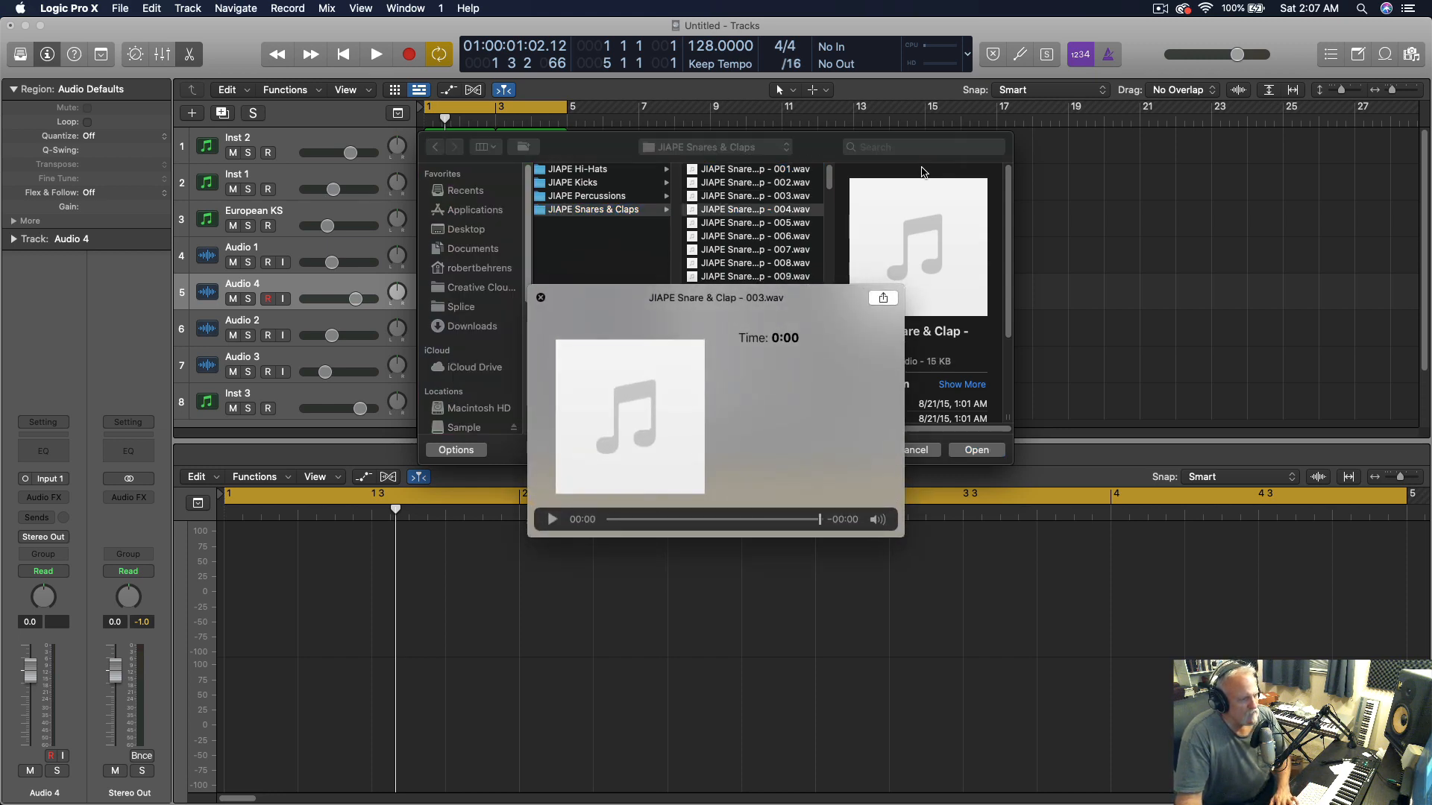
{"action": "key", "text": "Down"}
{"action": "key", "text": "Down"}
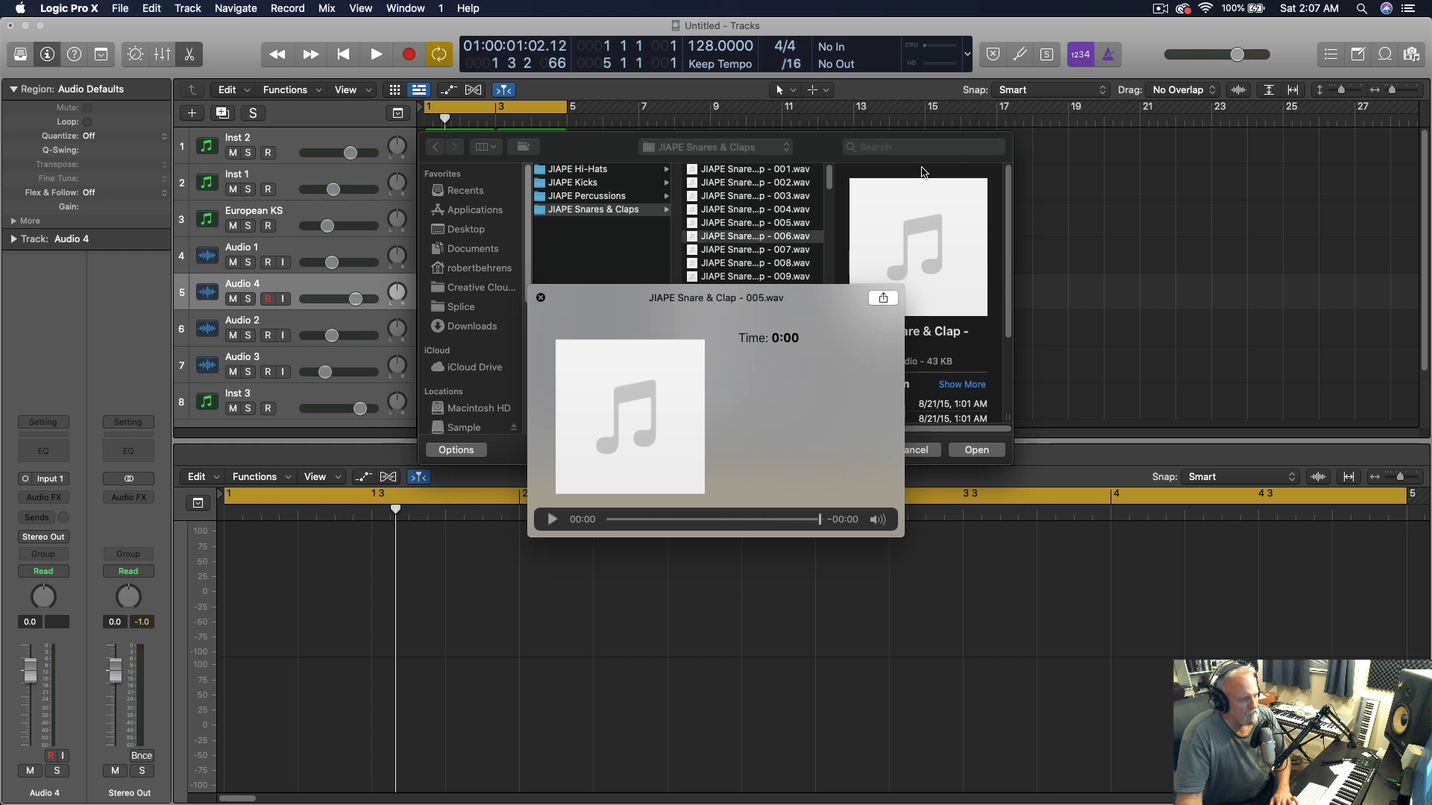
{"action": "key", "text": "Down"}
{"action": "key", "text": "Down"}
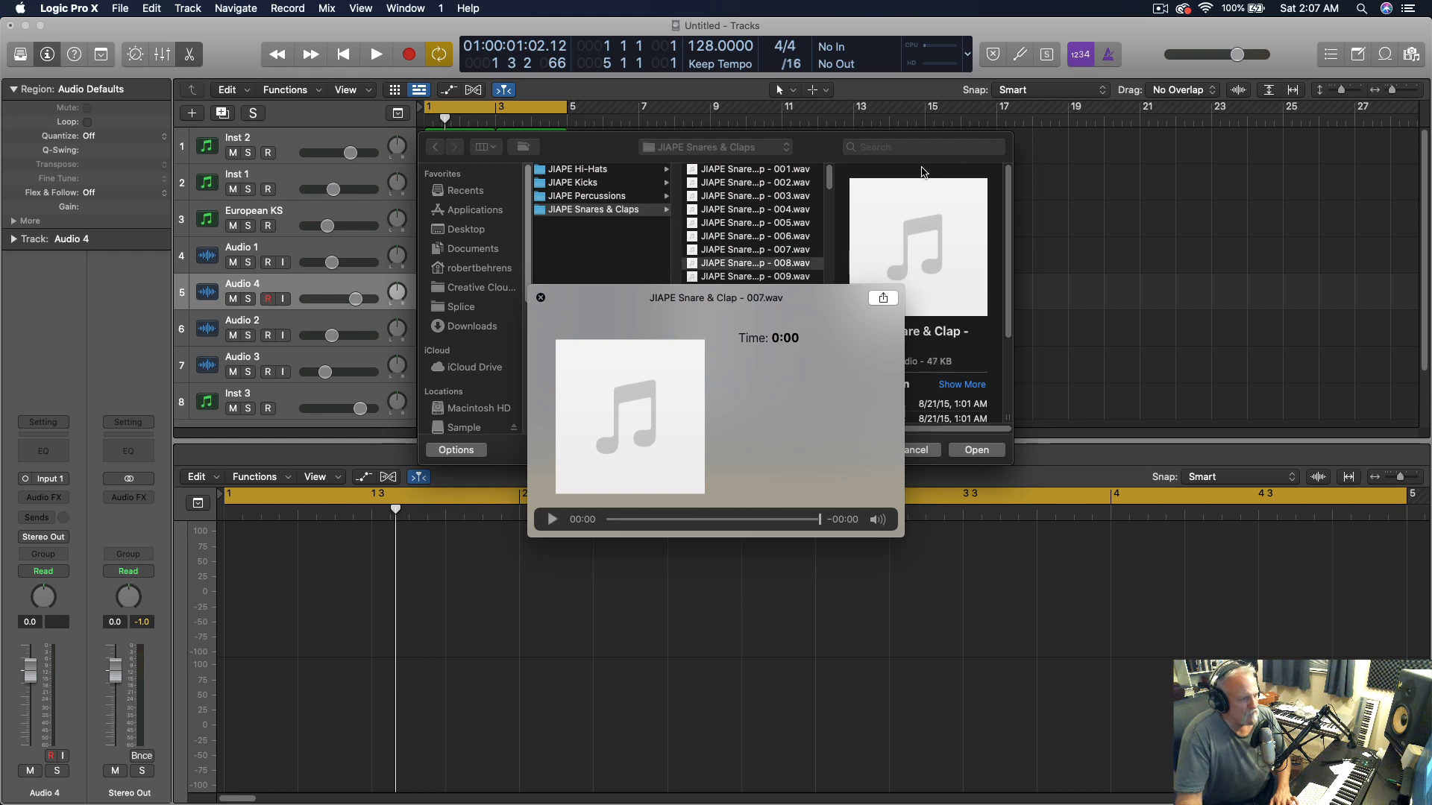
{"action": "key", "text": "Down"}
{"action": "key", "text": "Down"}
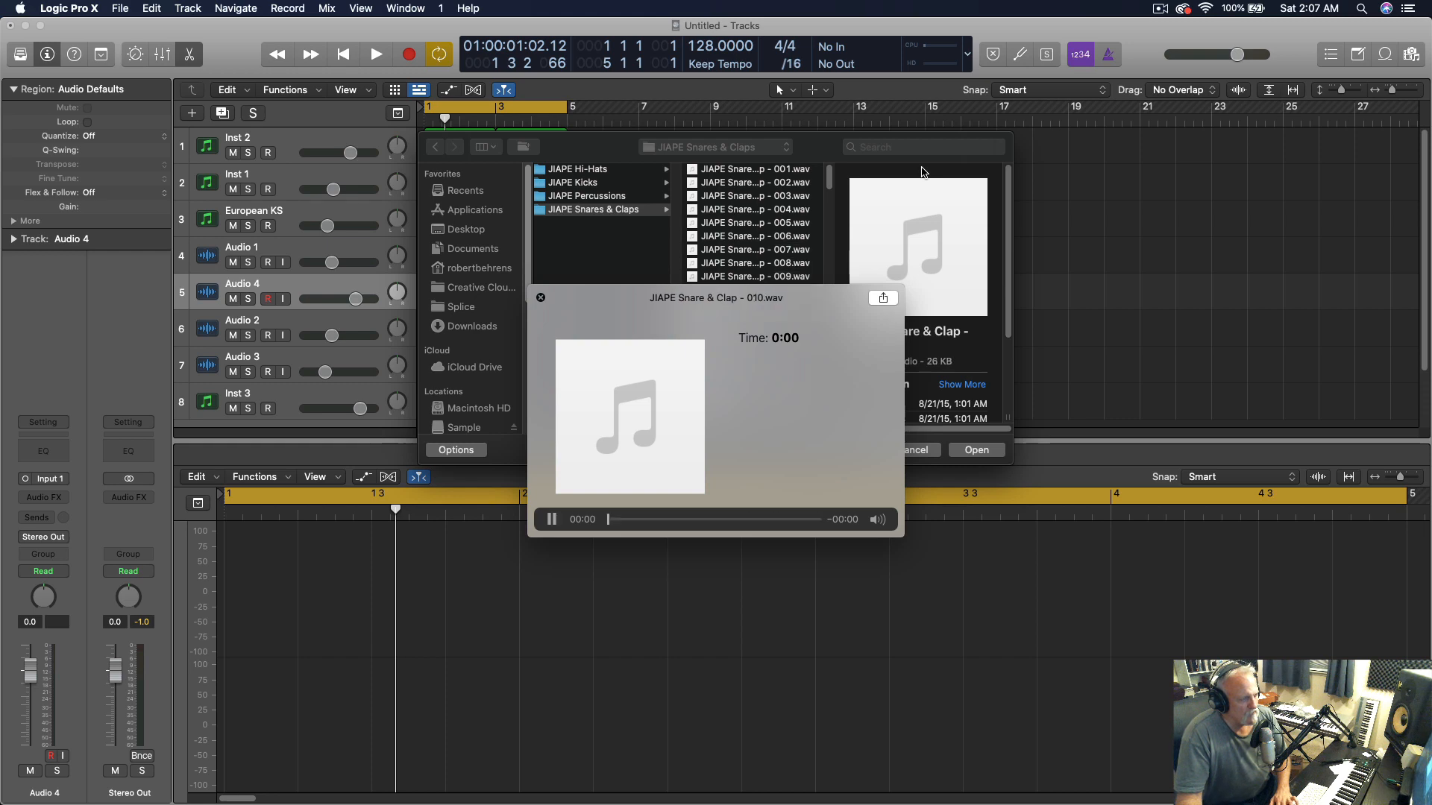
{"action": "key", "text": "Down"}
{"action": "key", "text": "Down"}
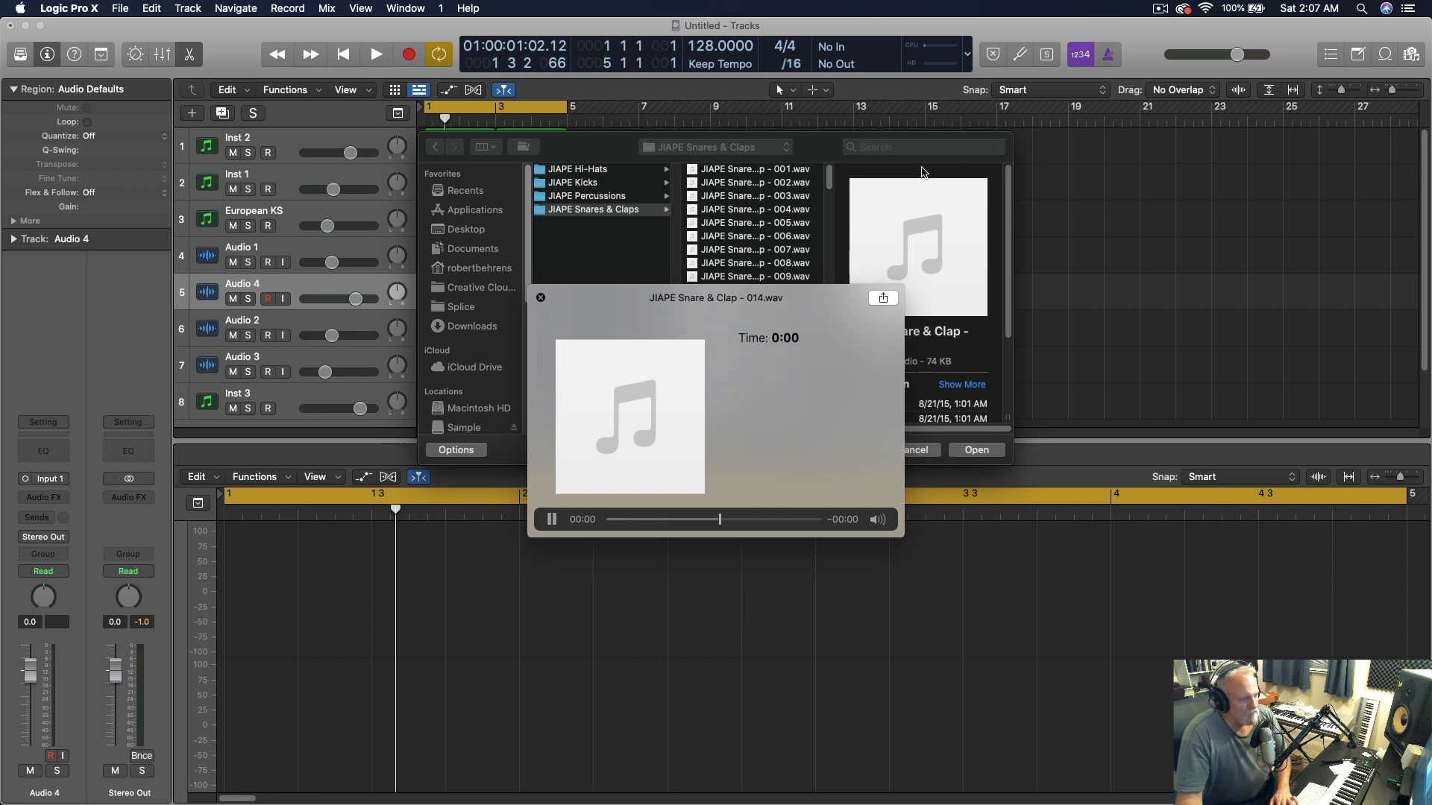
{"action": "key", "text": "Down"}
{"action": "key", "text": "Down"}
{"action": "key", "text": "Down"}
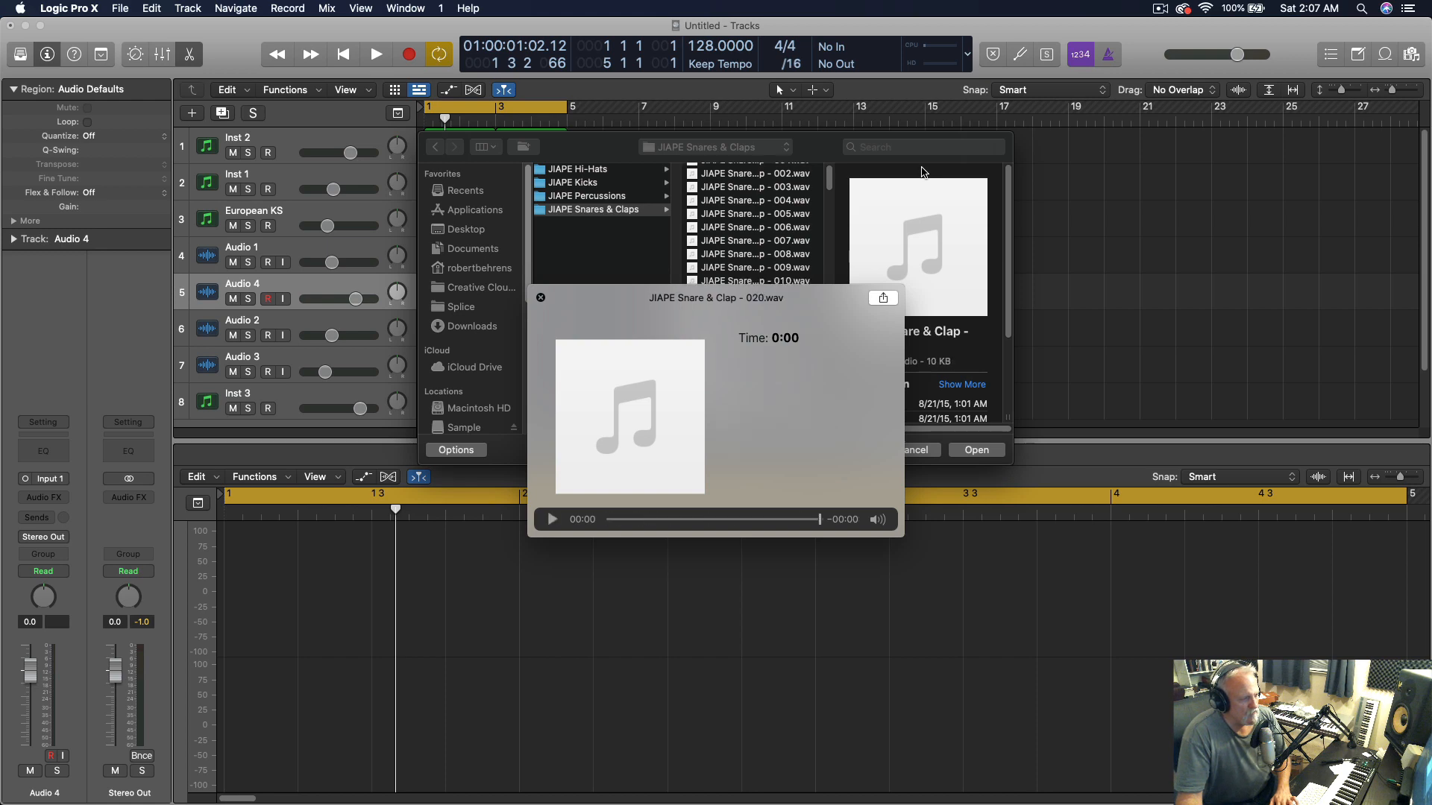
{"action": "key", "text": "Down"}
{"action": "key", "text": "Down"}
{"action": "key", "text": "Down"}
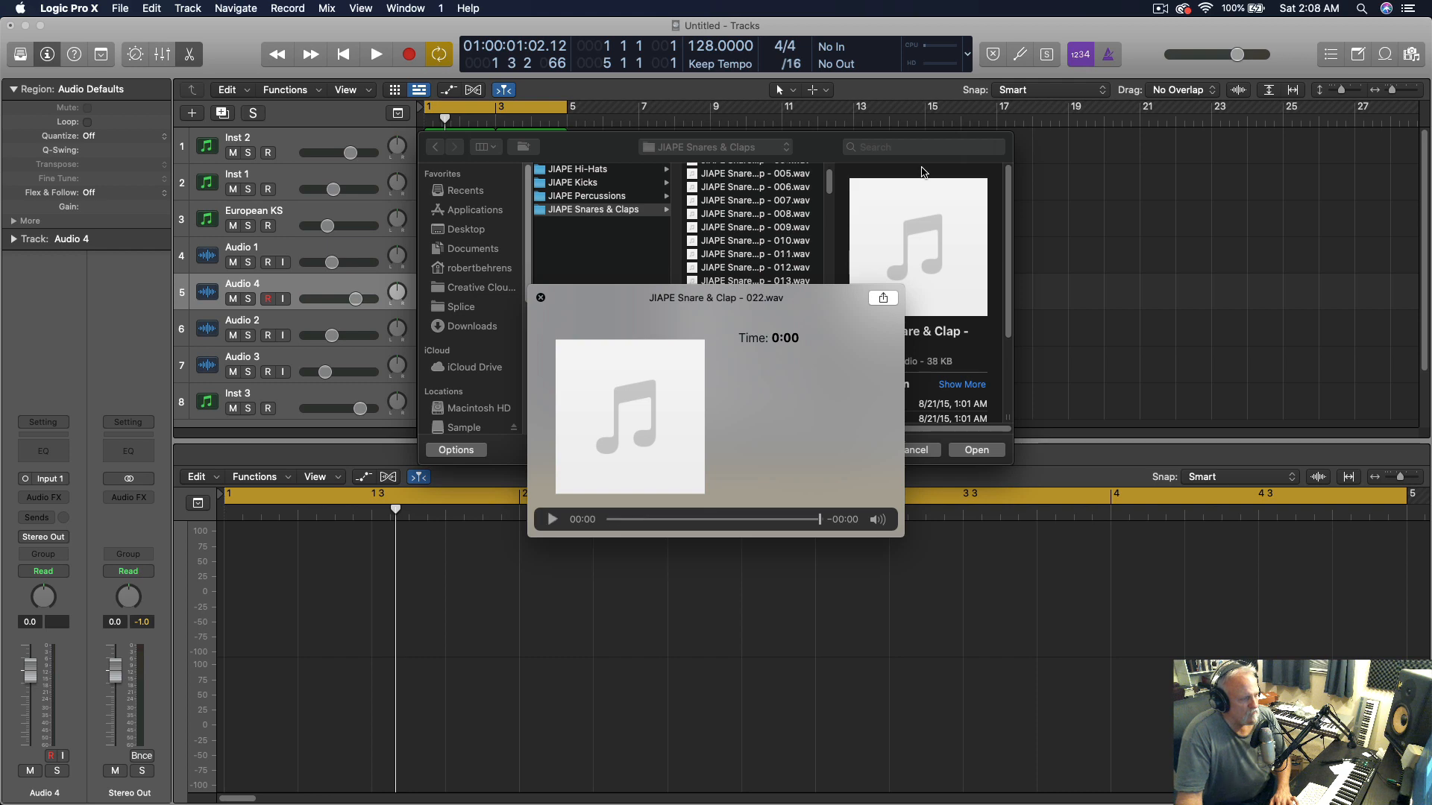
{"action": "key", "text": "Down"}
{"action": "key", "text": "Down"}
{"action": "key", "text": "Down"}
{"action": "key", "text": "Down"}
{"action": "key", "text": "Down"}
{"action": "key", "text": "Down"}
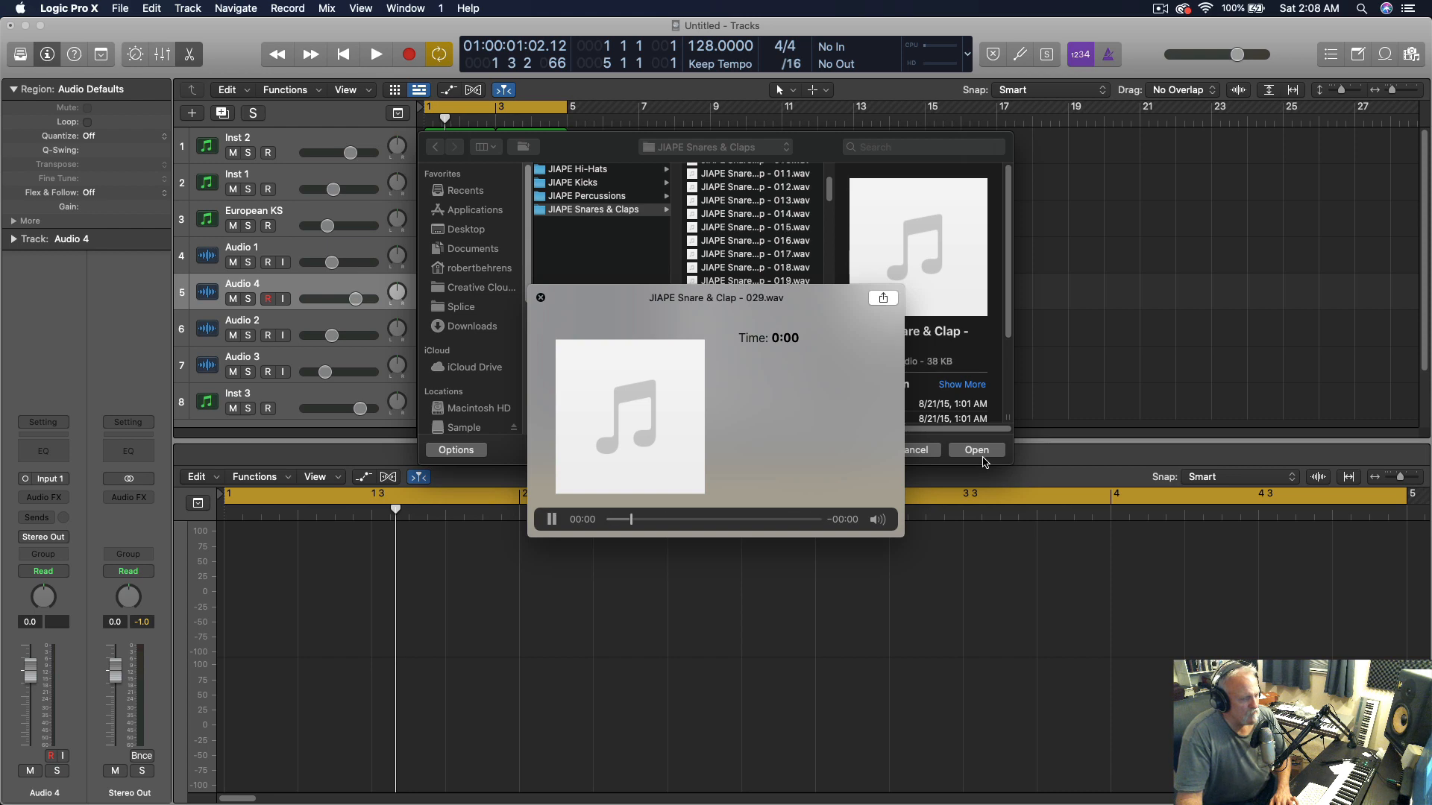
{"action": "key", "text": "Down"}
{"action": "key", "text": "Down"}
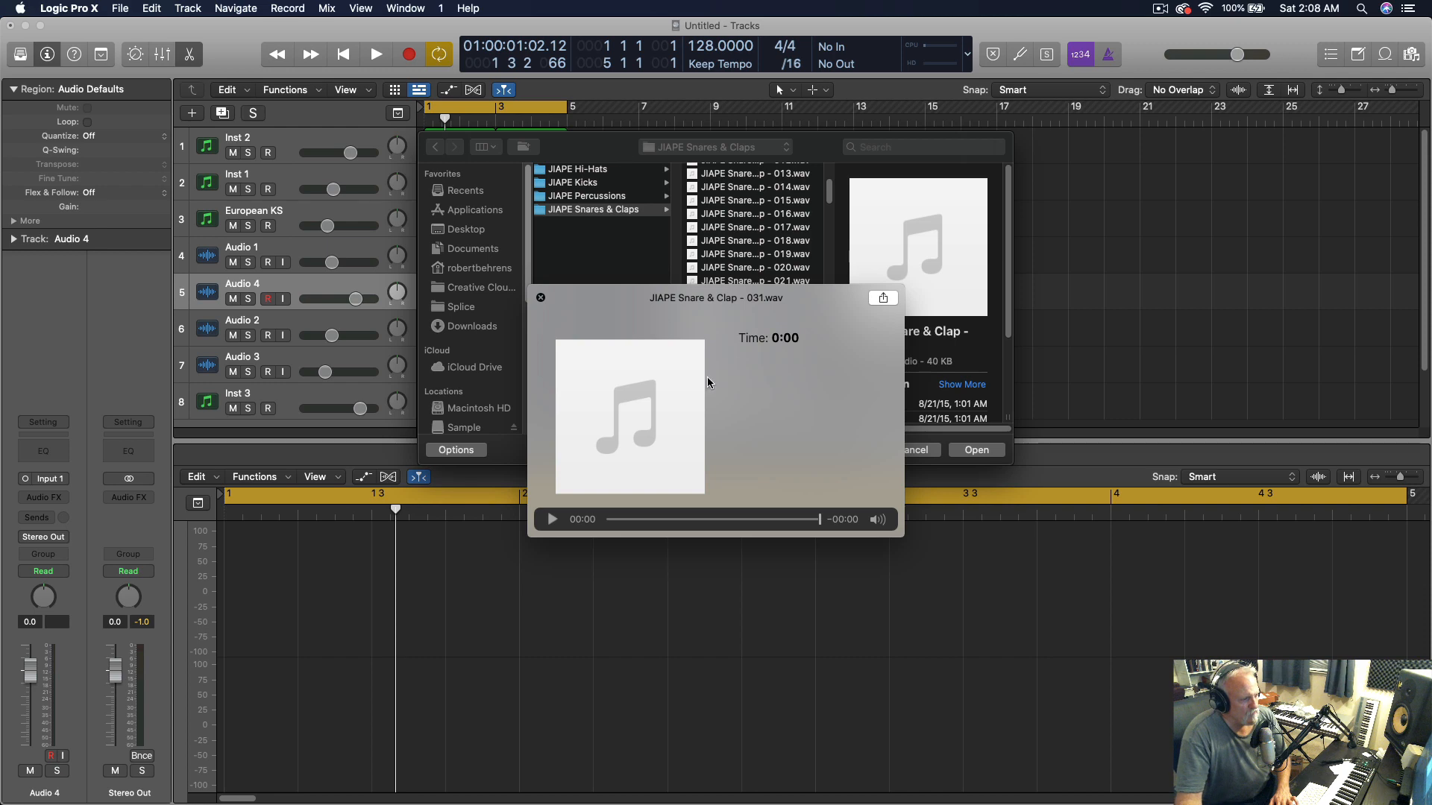
Switch the file browser to the Sample Libraries folder on the Audio drive
{"action": "left_click", "coordinate": [592, 155]}
{"action": "left_click", "coordinate": [723, 149]}
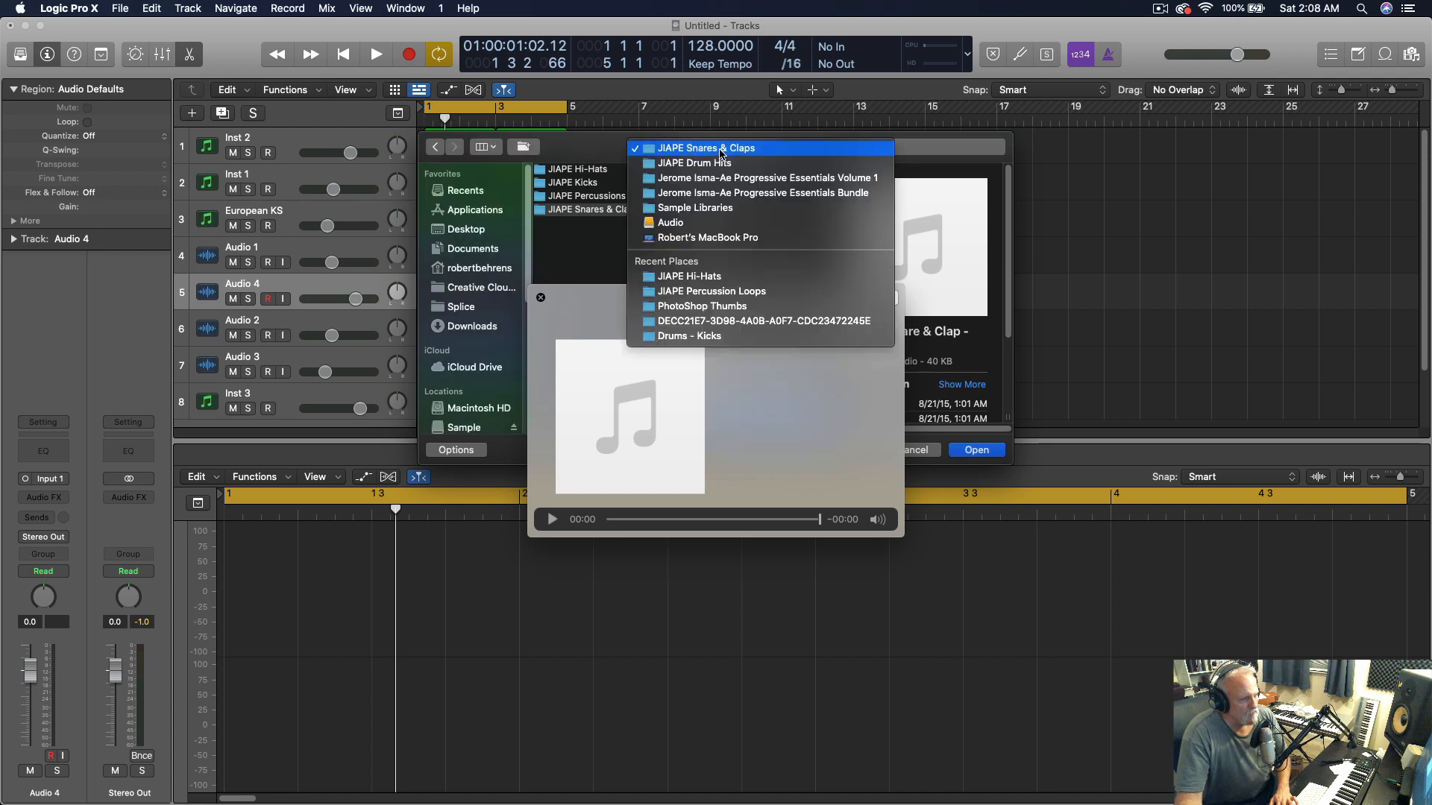
{"action": "left_click", "coordinate": [686, 224]}
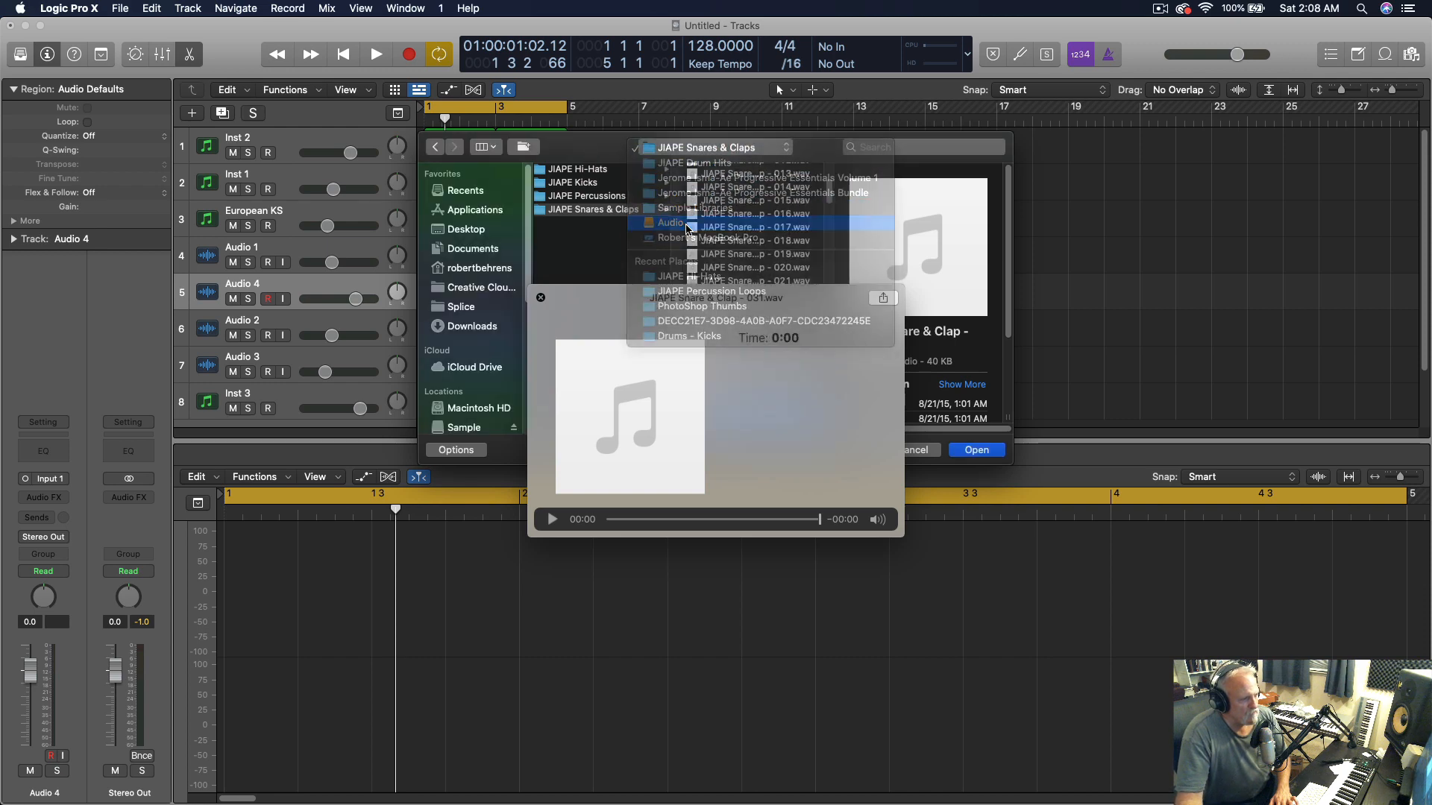
{"action": "left_click", "coordinate": [505, 299]}
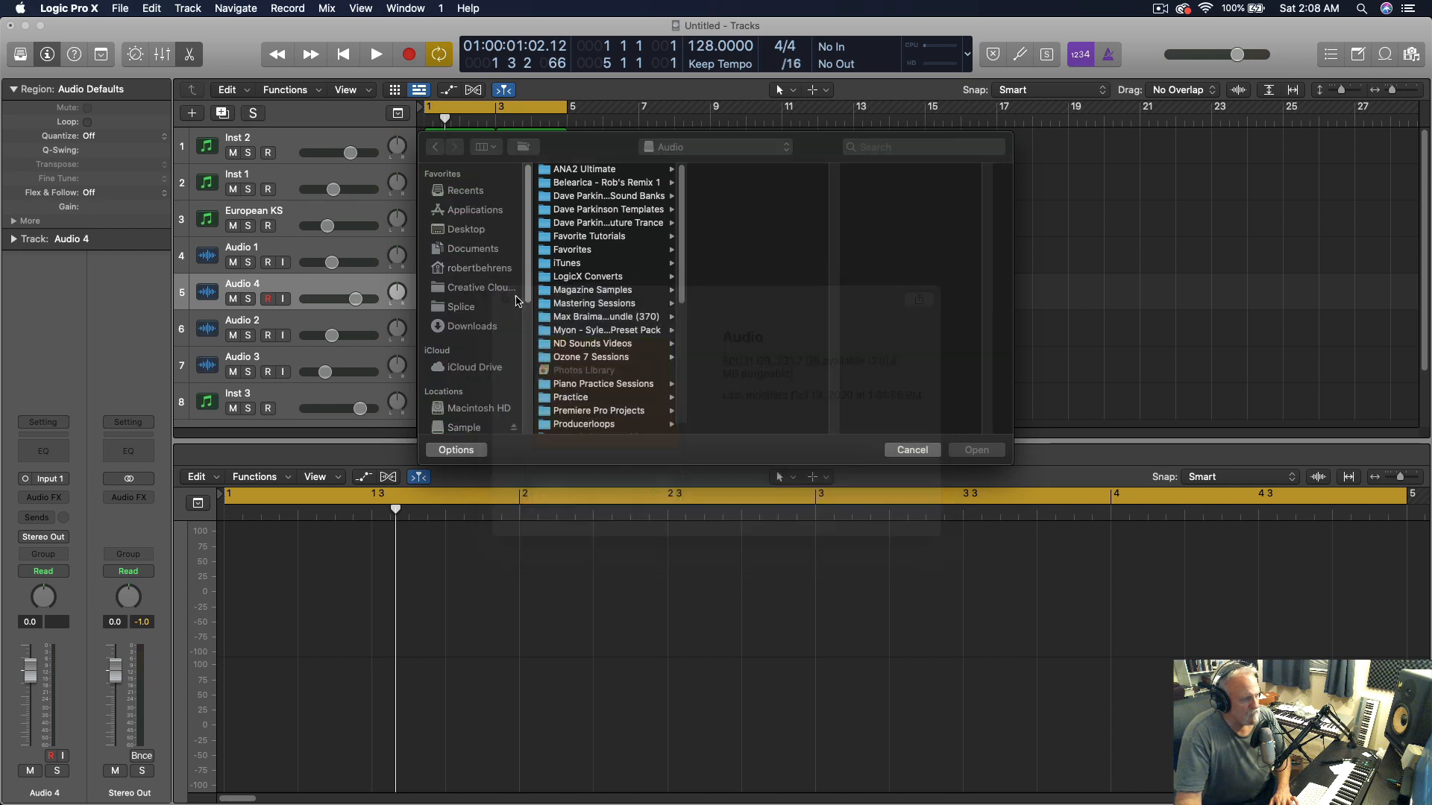
{"action": "scroll", "coordinate": [624, 297], "scroll_direction": "down", "scroll_amount": 6}
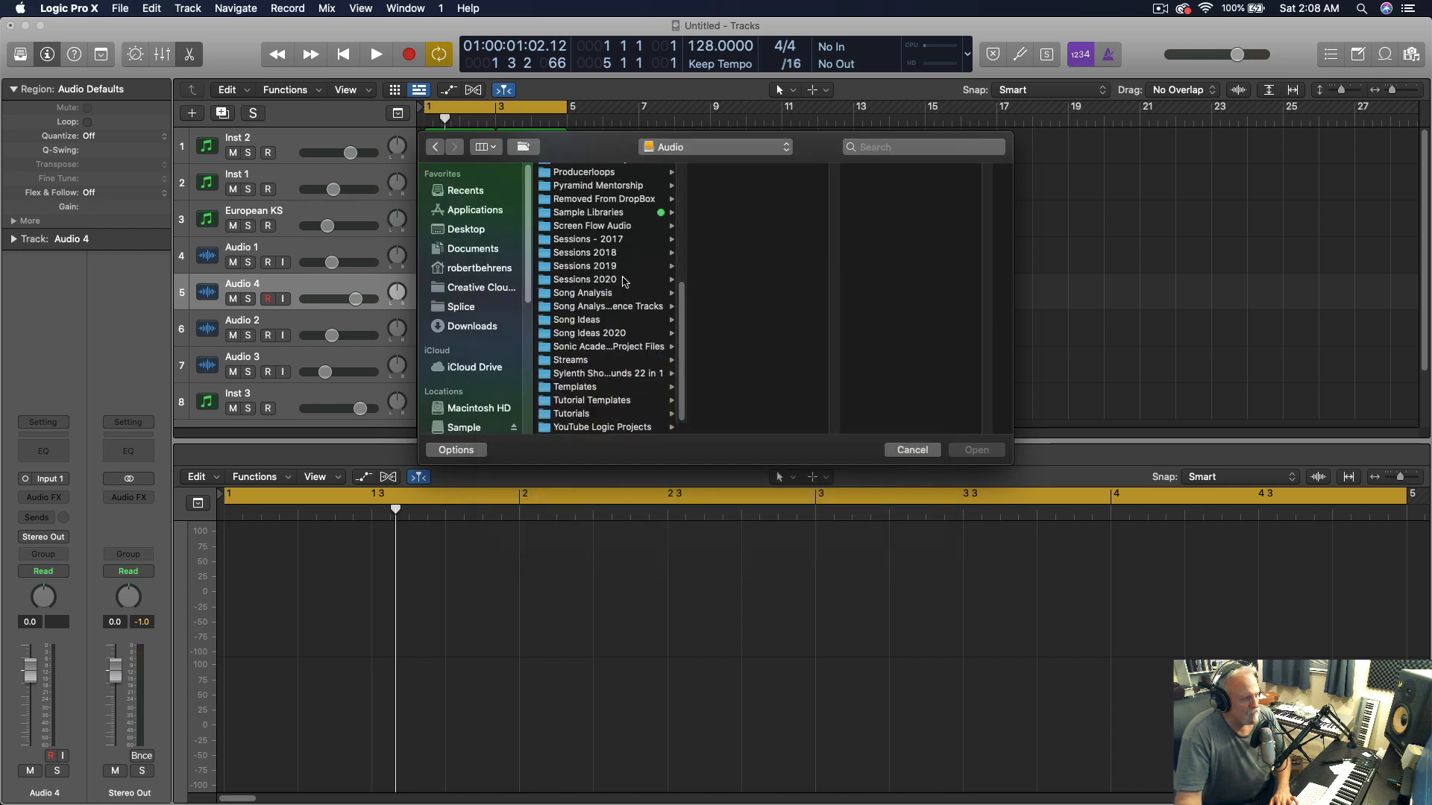
{"action": "left_click", "coordinate": [592, 214]}
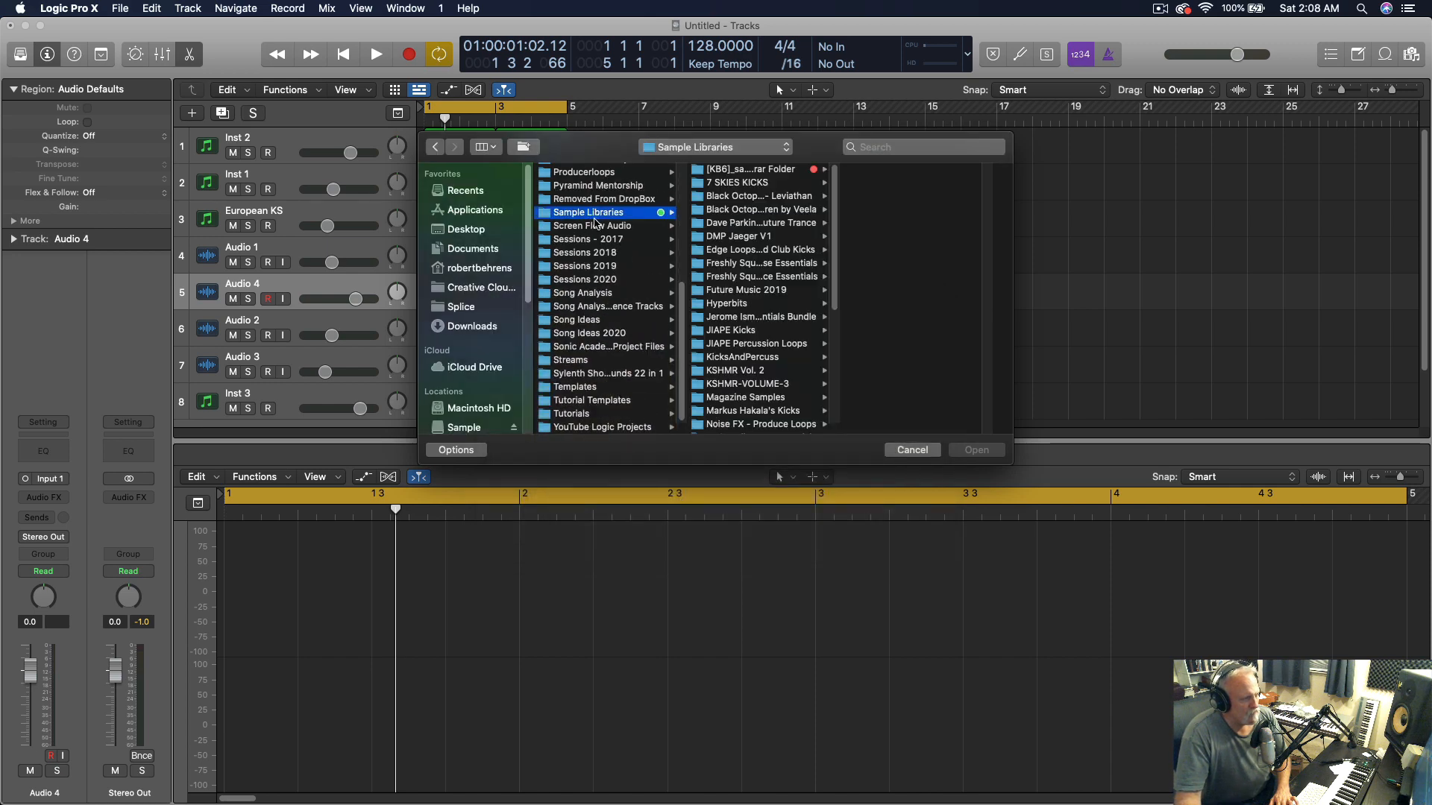
Open the DPFTE Claps folder within DPFTE Drum Hits in the Dave Parkinson Future Trance drums library
{"action": "left_click", "coordinate": [736, 222]}
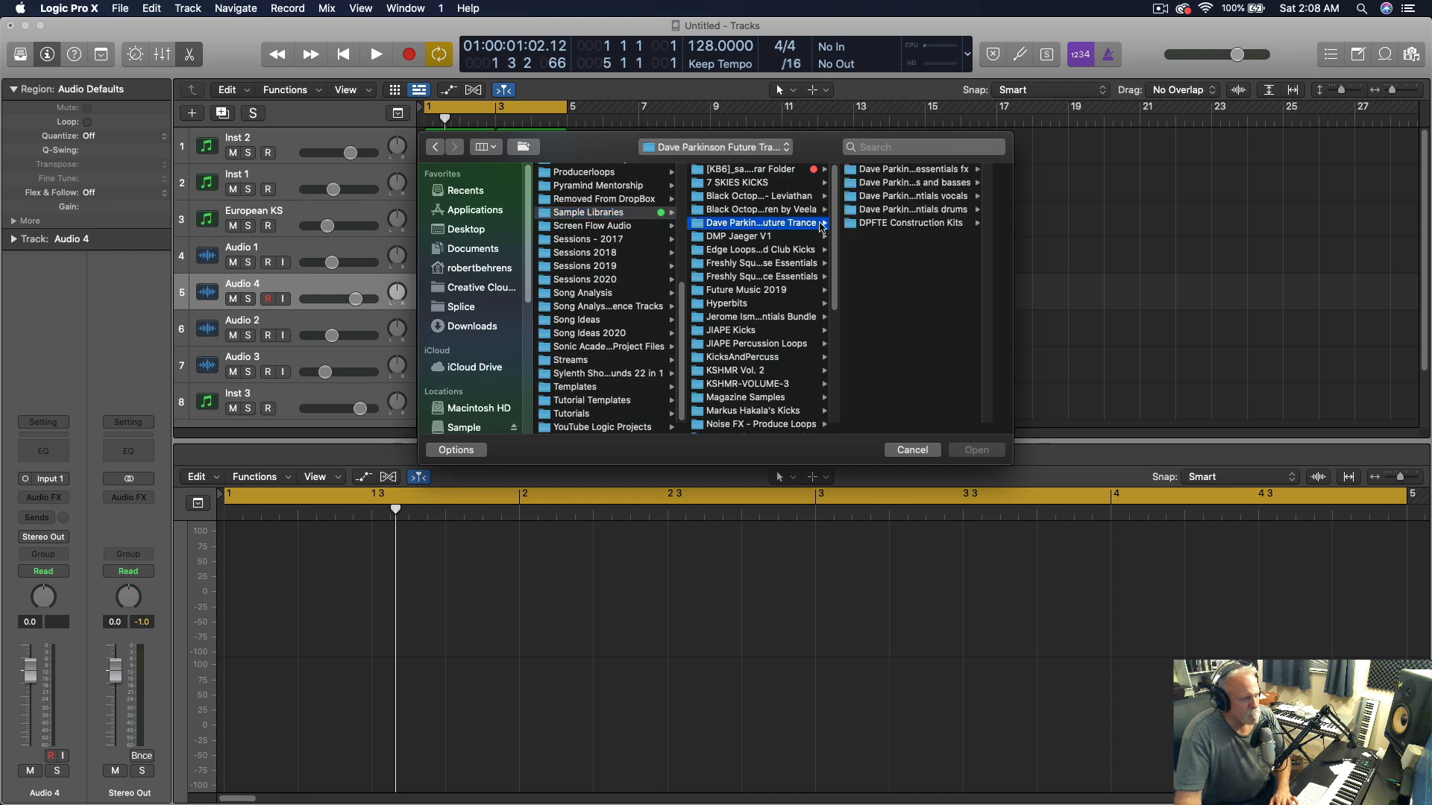
{"action": "left_click", "coordinate": [908, 211]}
{"action": "left_click", "coordinate": [929, 197]}
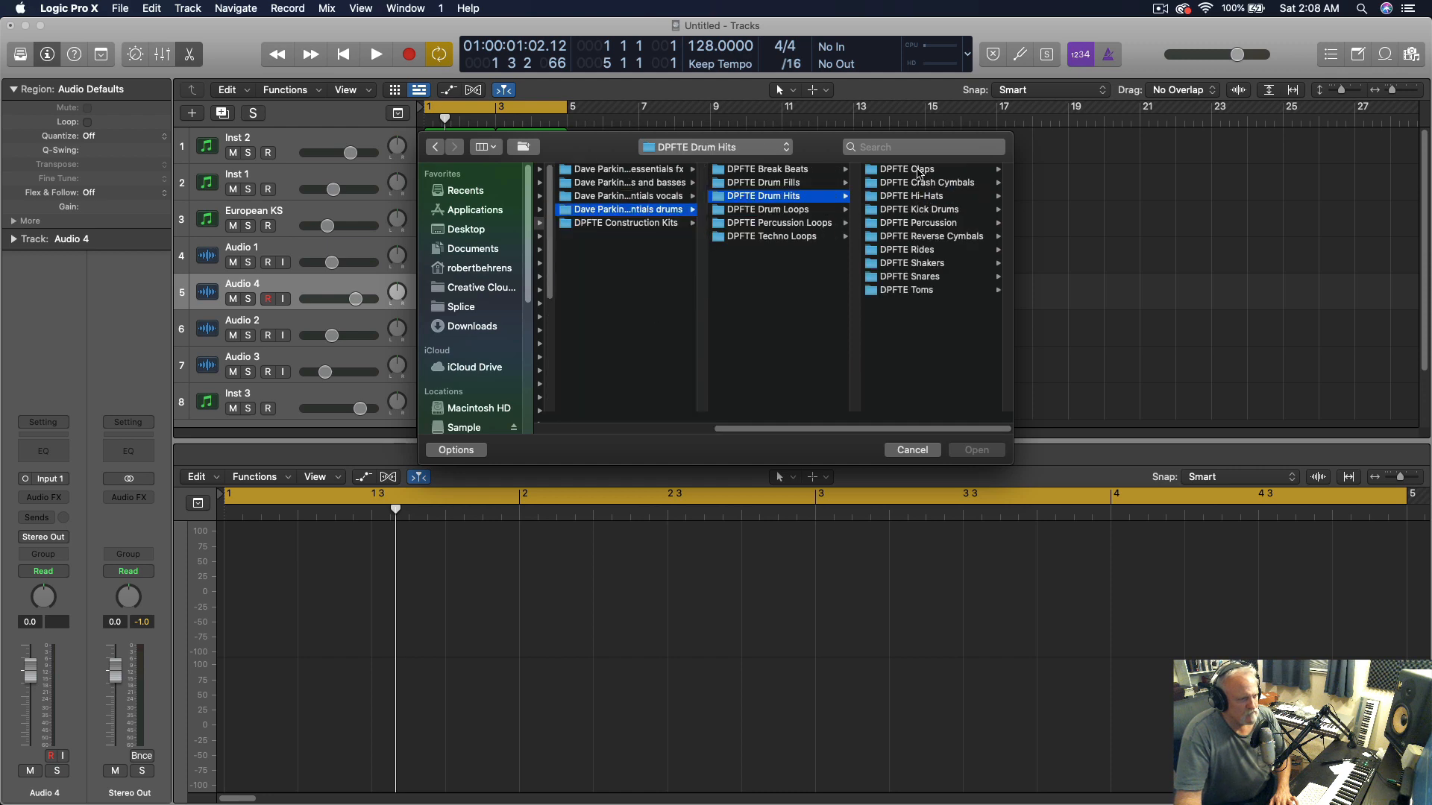
{"action": "left_click", "coordinate": [921, 171]}
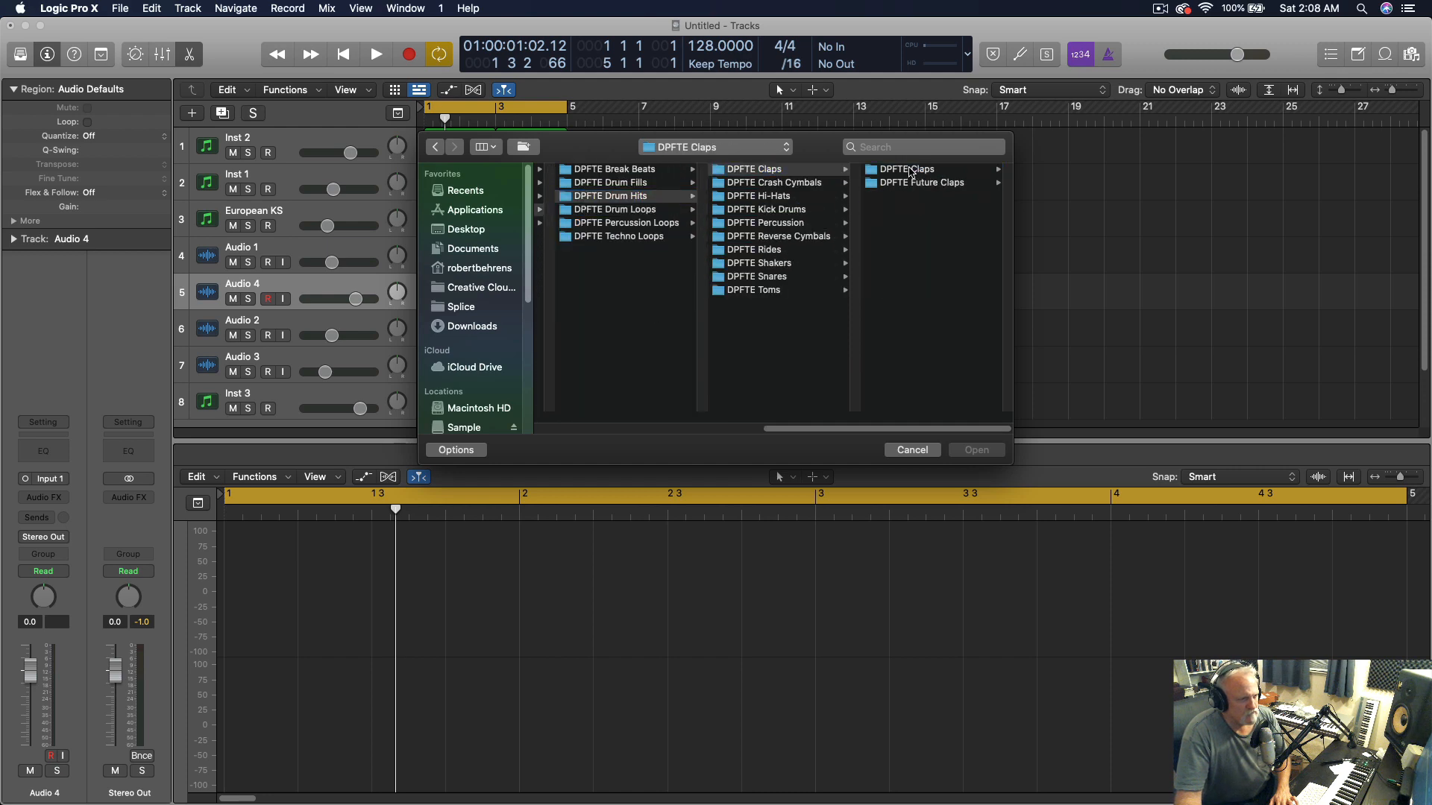
{"action": "left_click", "coordinate": [911, 173]}
Preview the samples in the DPFTE Future Claps folder one after another, from 001.wav to 011.wav
{"action": "key", "text": "space"}
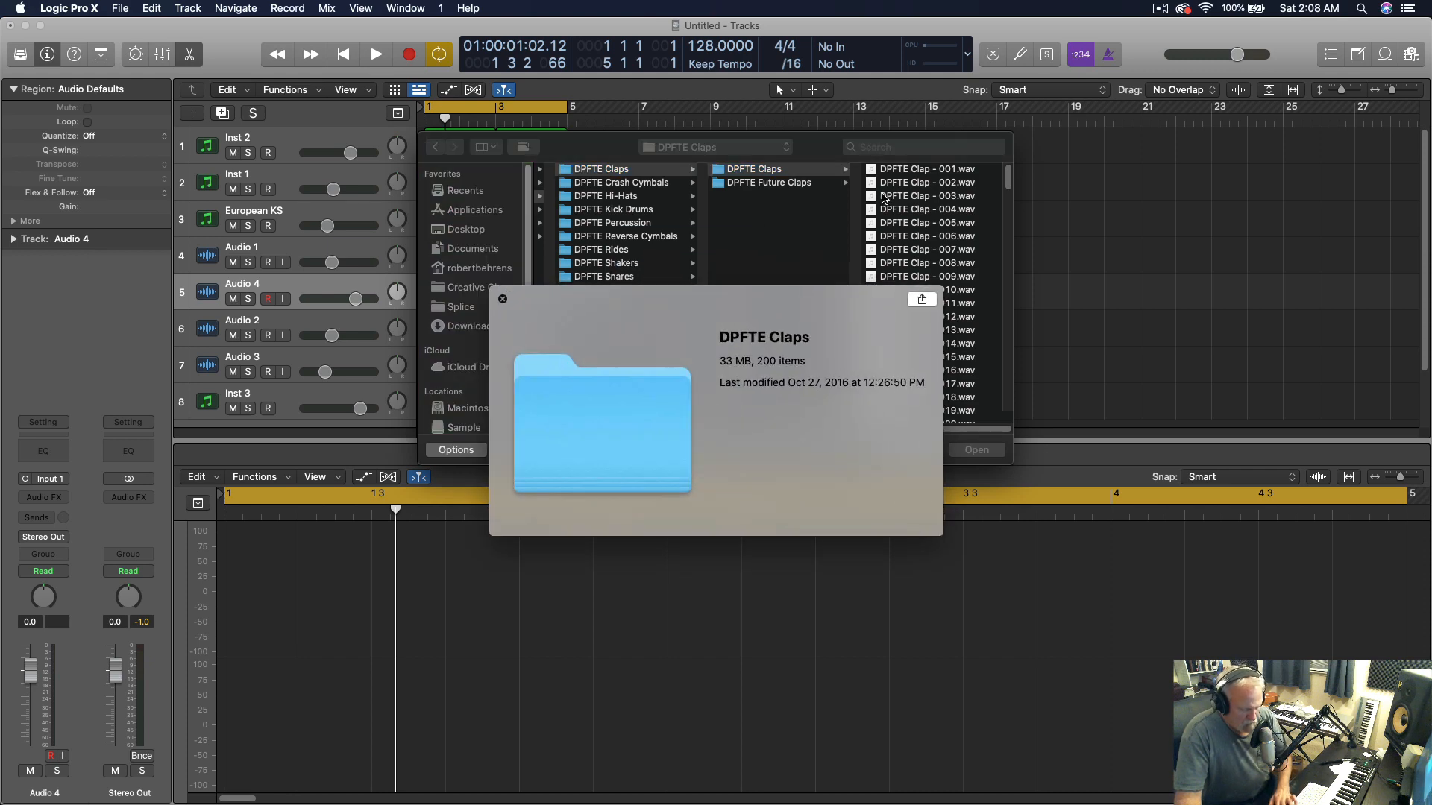
{"action": "left_click", "coordinate": [763, 184]}
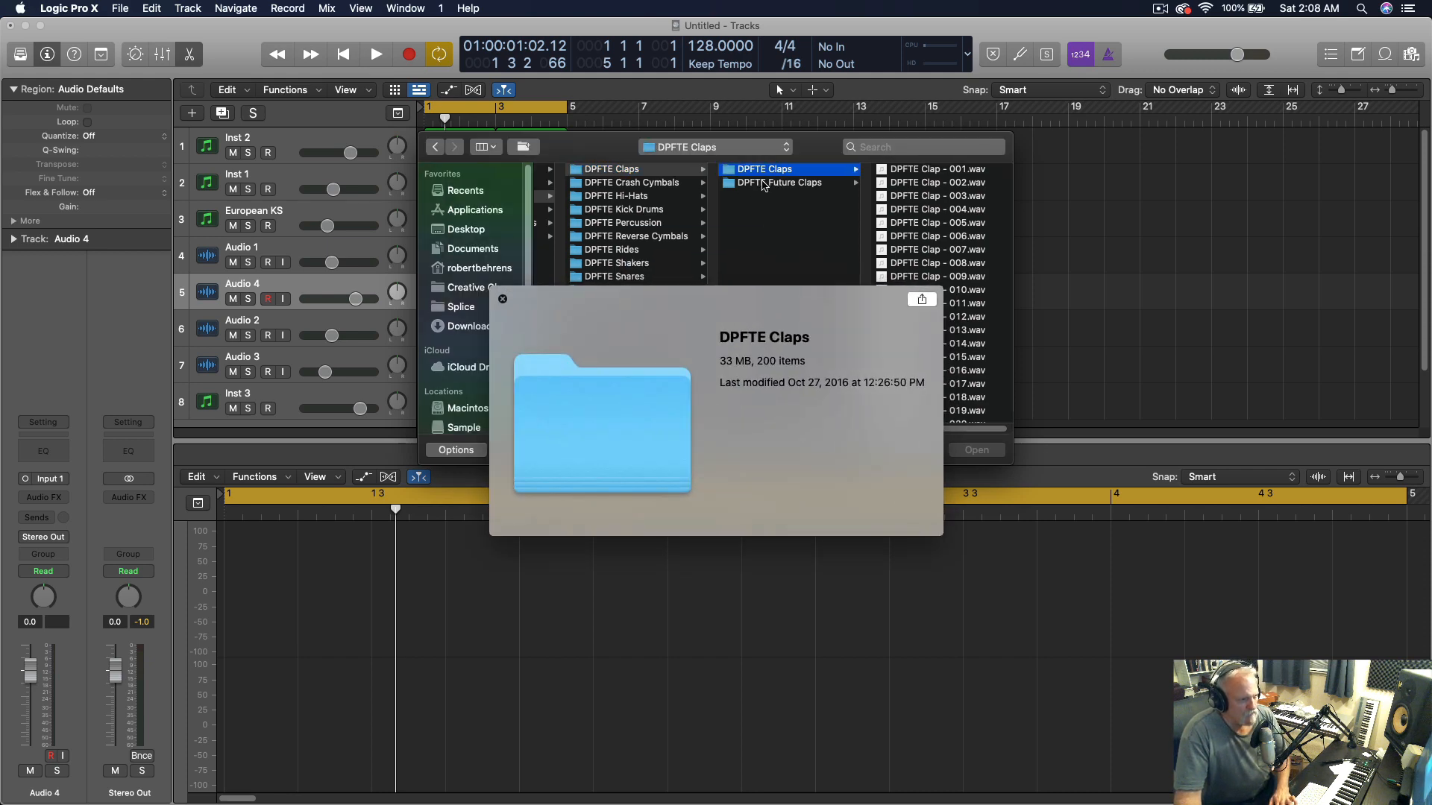
{"action": "left_click", "coordinate": [890, 172]}
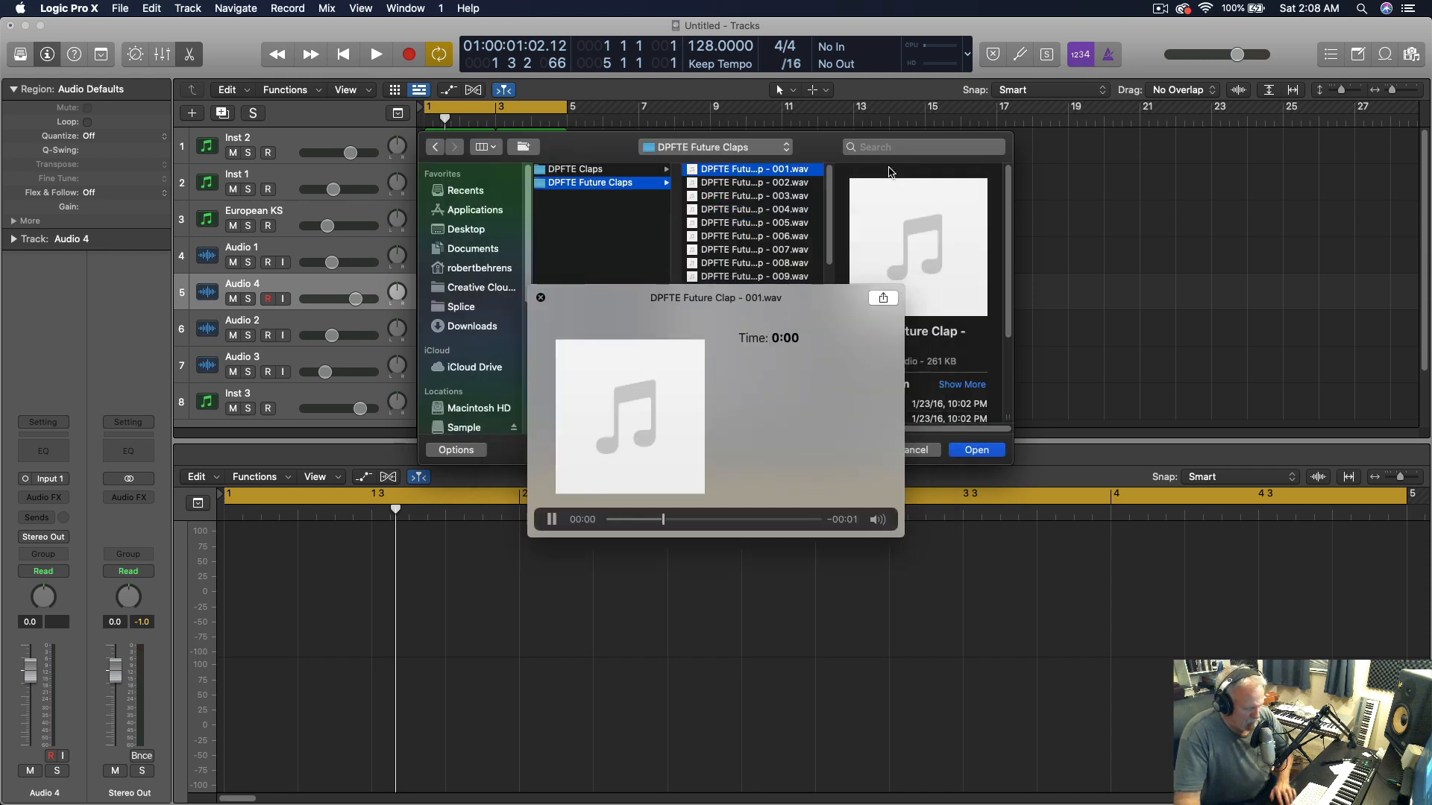
{"action": "key", "text": "Down"}
{"action": "key", "text": "Down"}
{"action": "key", "text": "Down"}
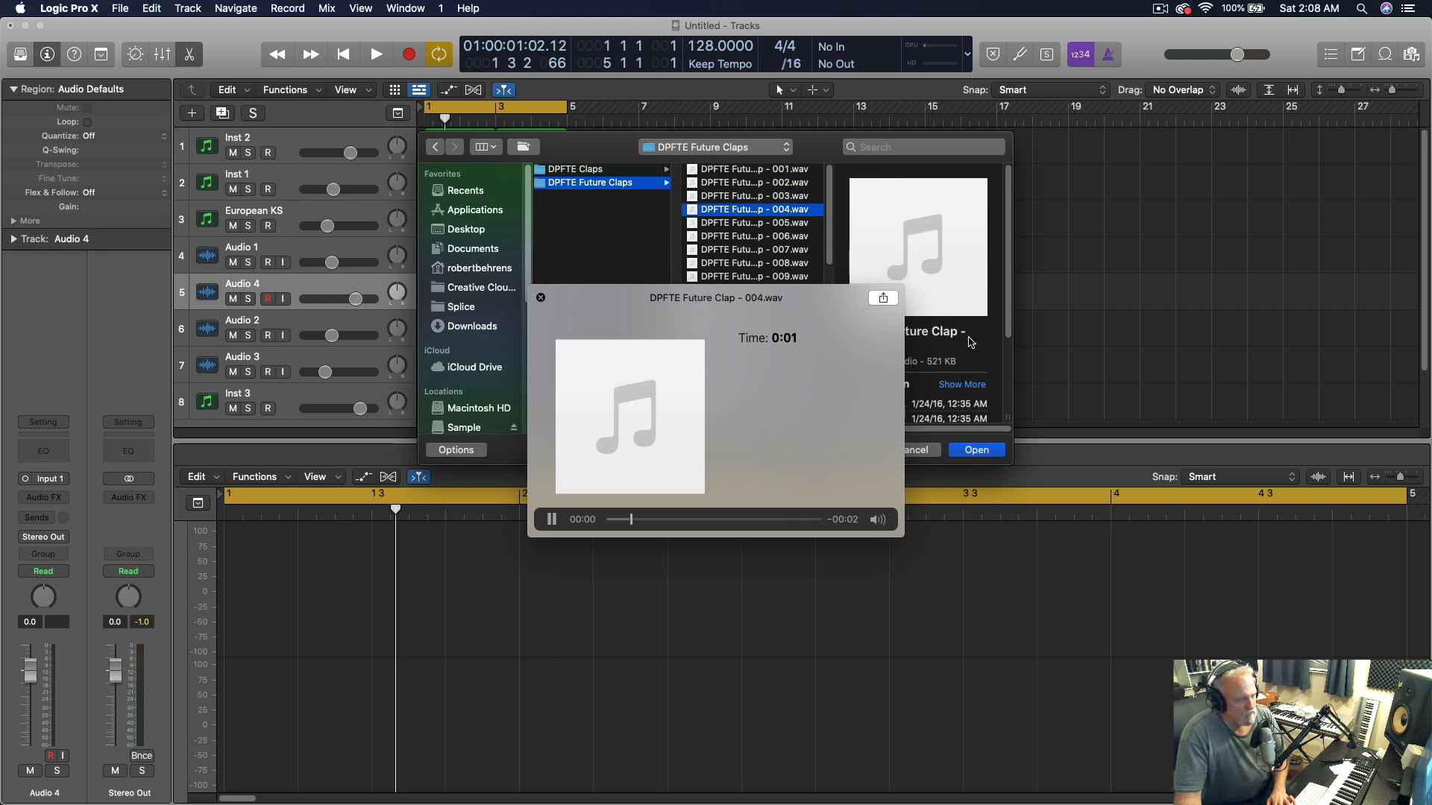
{"action": "key", "text": "Down"}
{"action": "key", "text": "Down"}
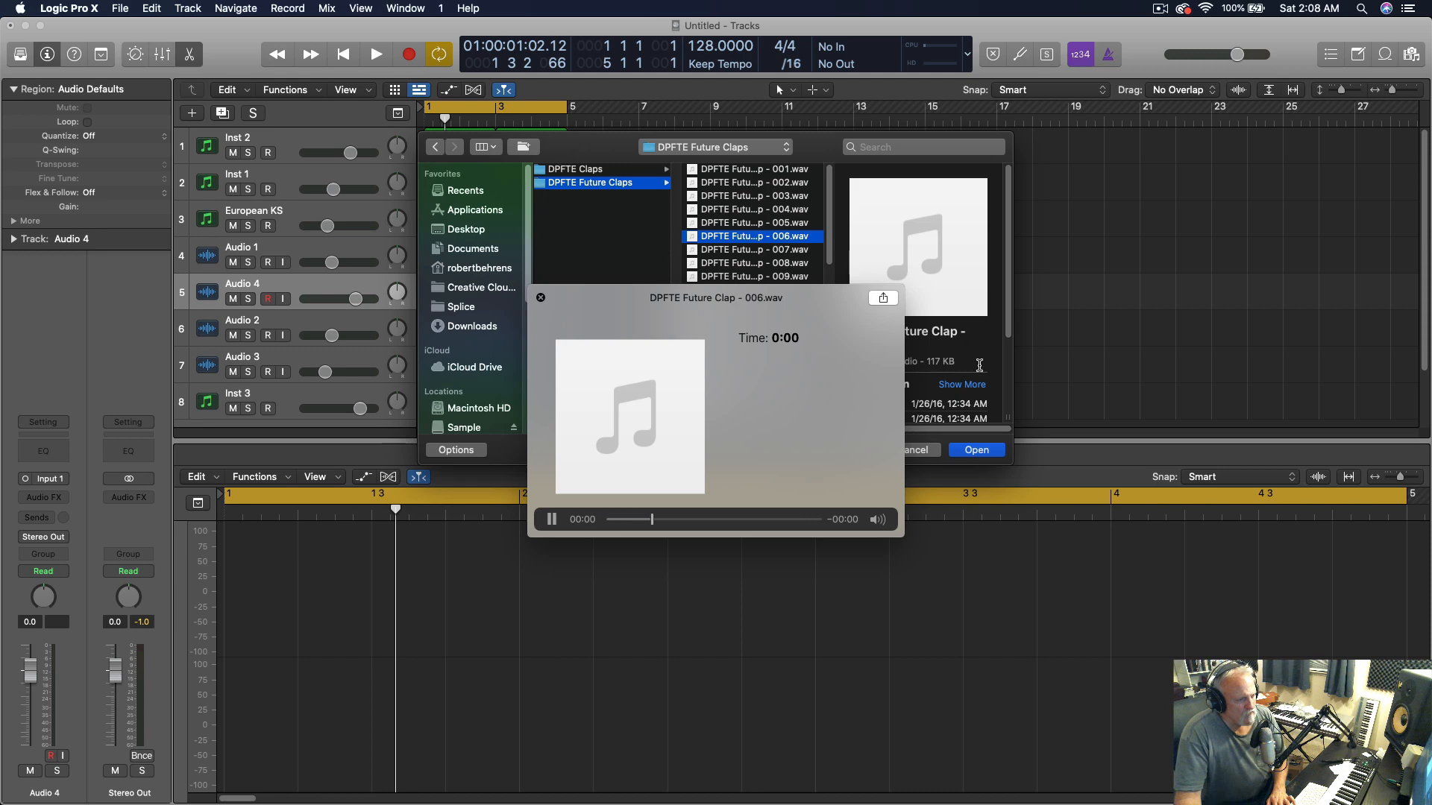
{"action": "key", "text": "Down"}
{"action": "key", "text": "Down"}
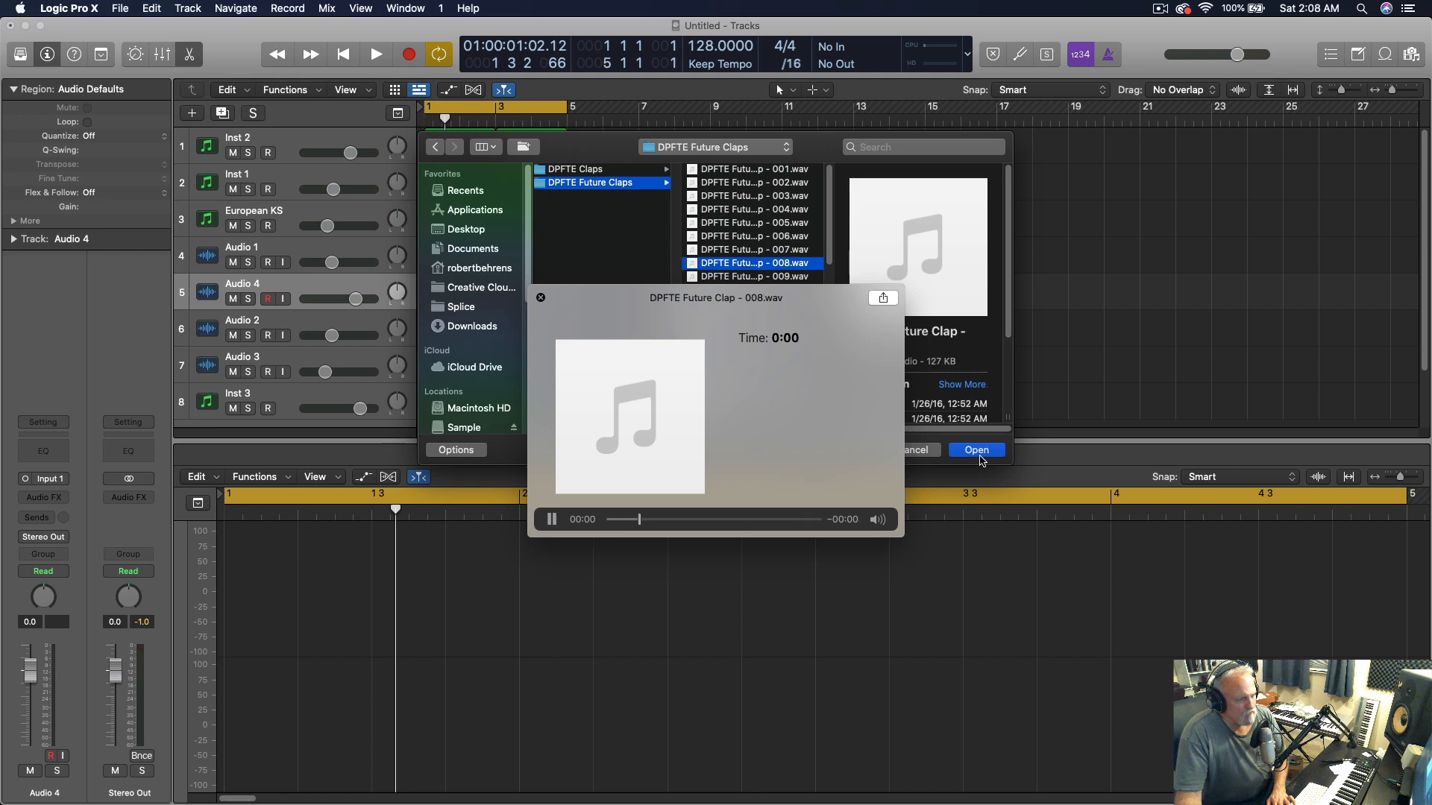
{"action": "key", "text": "Down"}
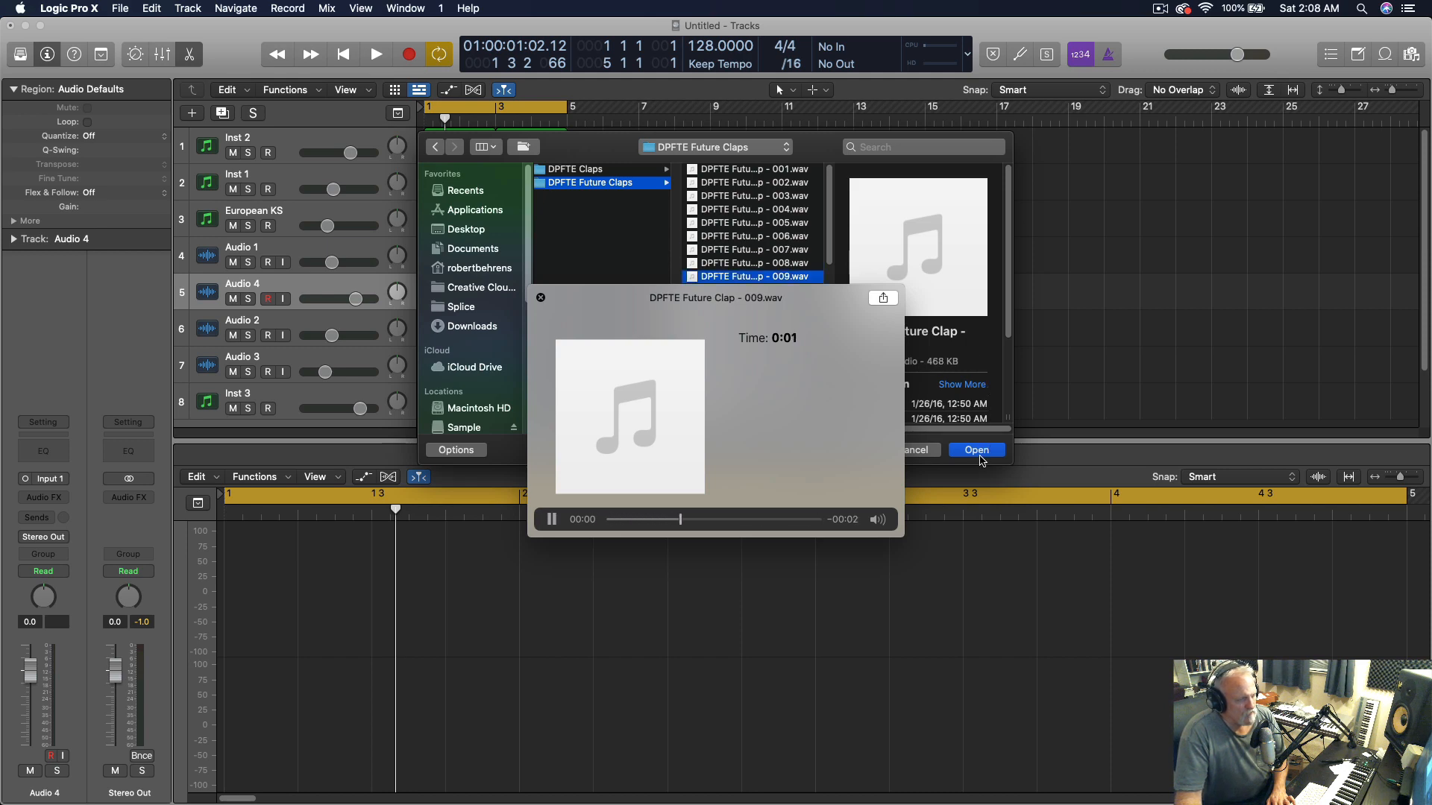
{"action": "key", "text": "Down"}
{"action": "key", "text": "Down"}
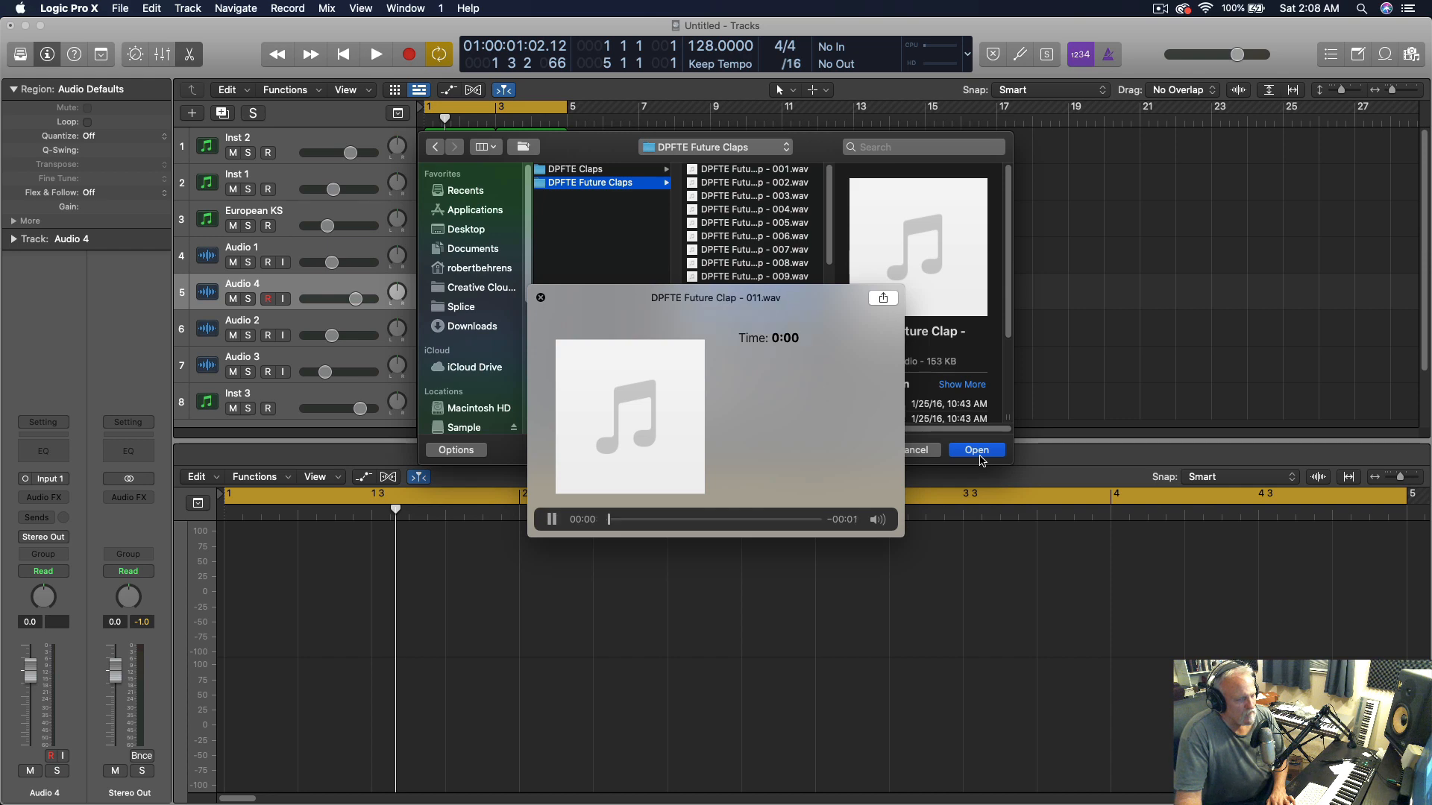
Add DPFTE Future Clap - 011.wav to the Audio 4 track and set its region gain to -1.8 dB
{"action": "left_click", "coordinate": [977, 451]}
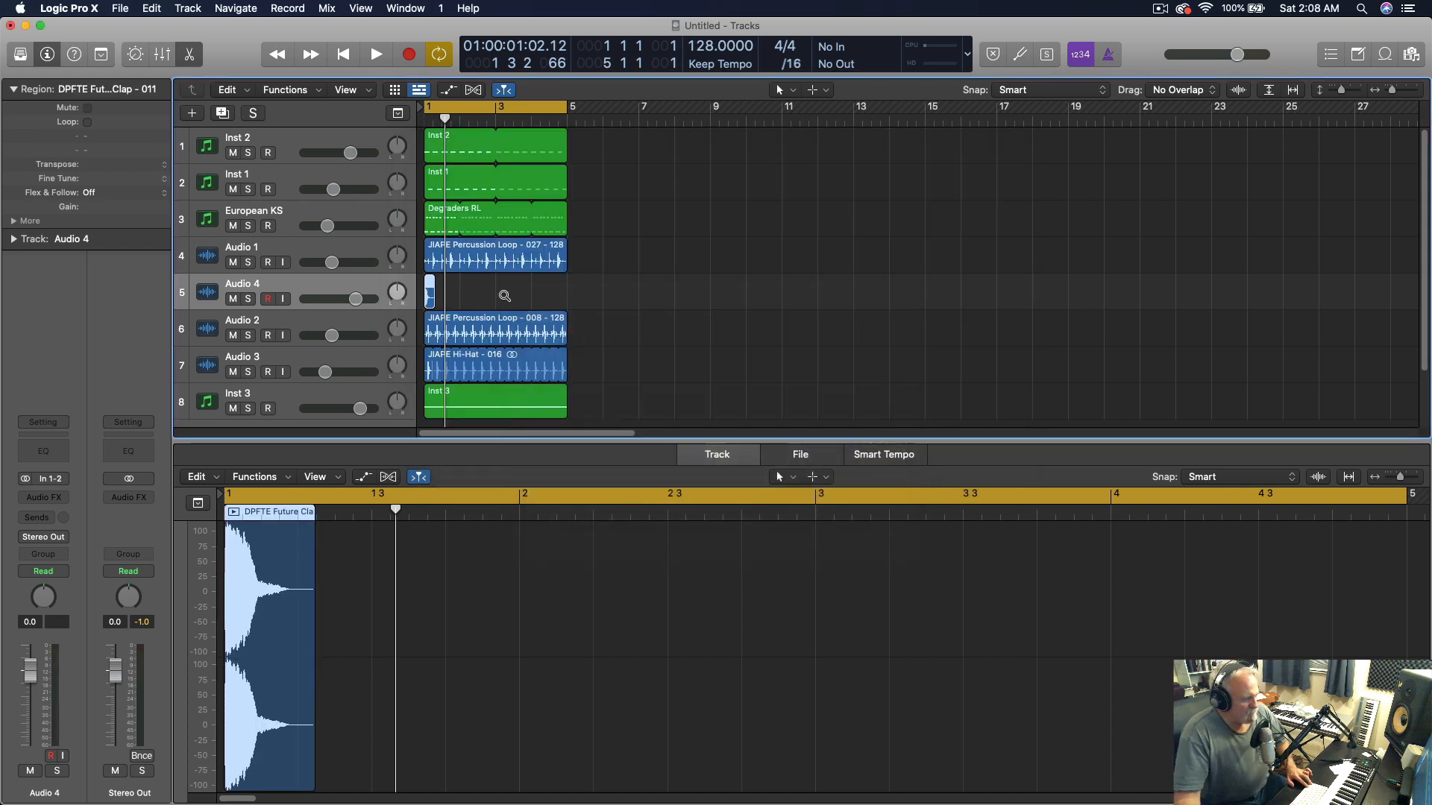
{"action": "left_click_drag", "start_coordinate": [460, 301], "coordinate": [422, 278]}
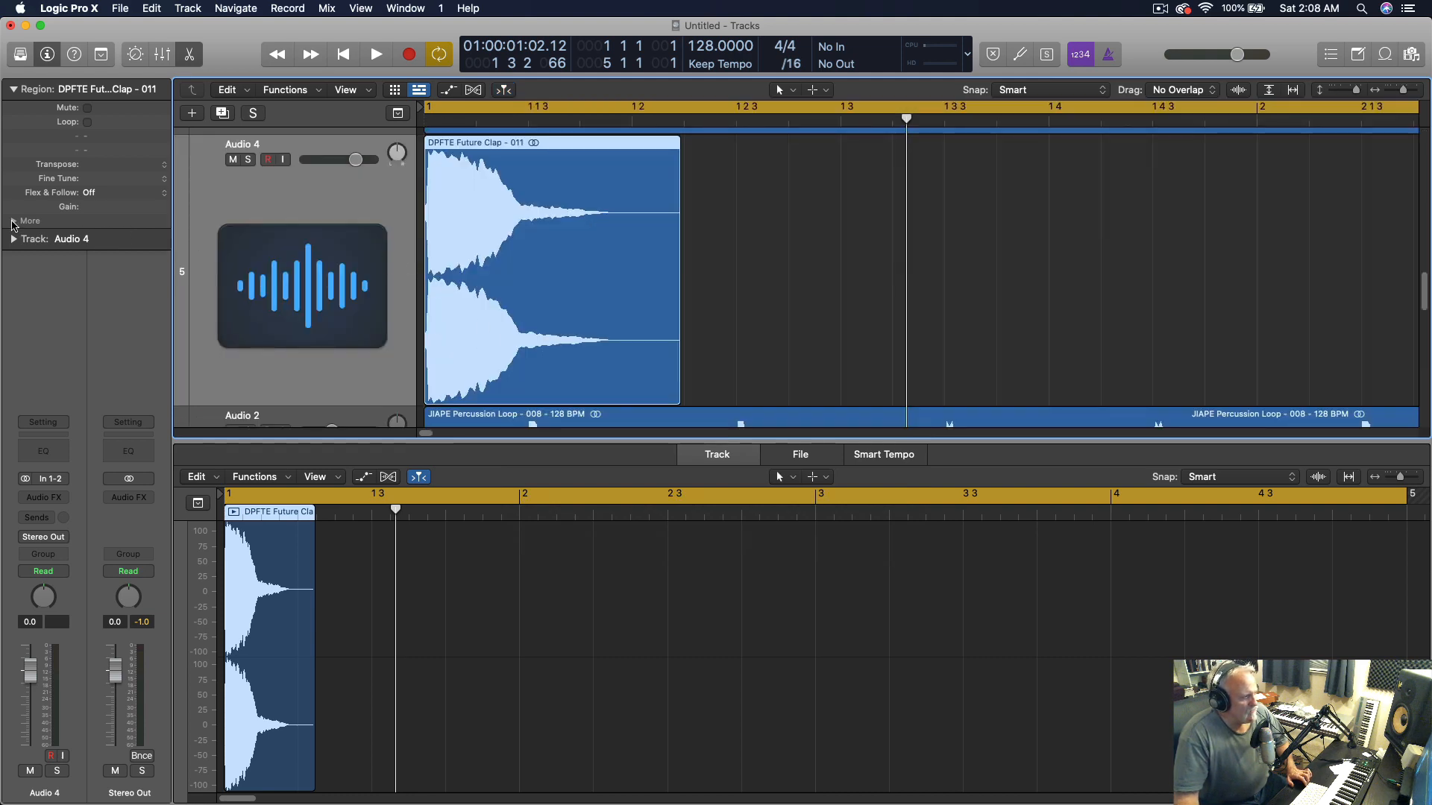
{"action": "left_click", "coordinate": [13, 221]}
{"action": "left_click_drag", "start_coordinate": [110, 217], "coordinate": [111, 261]}
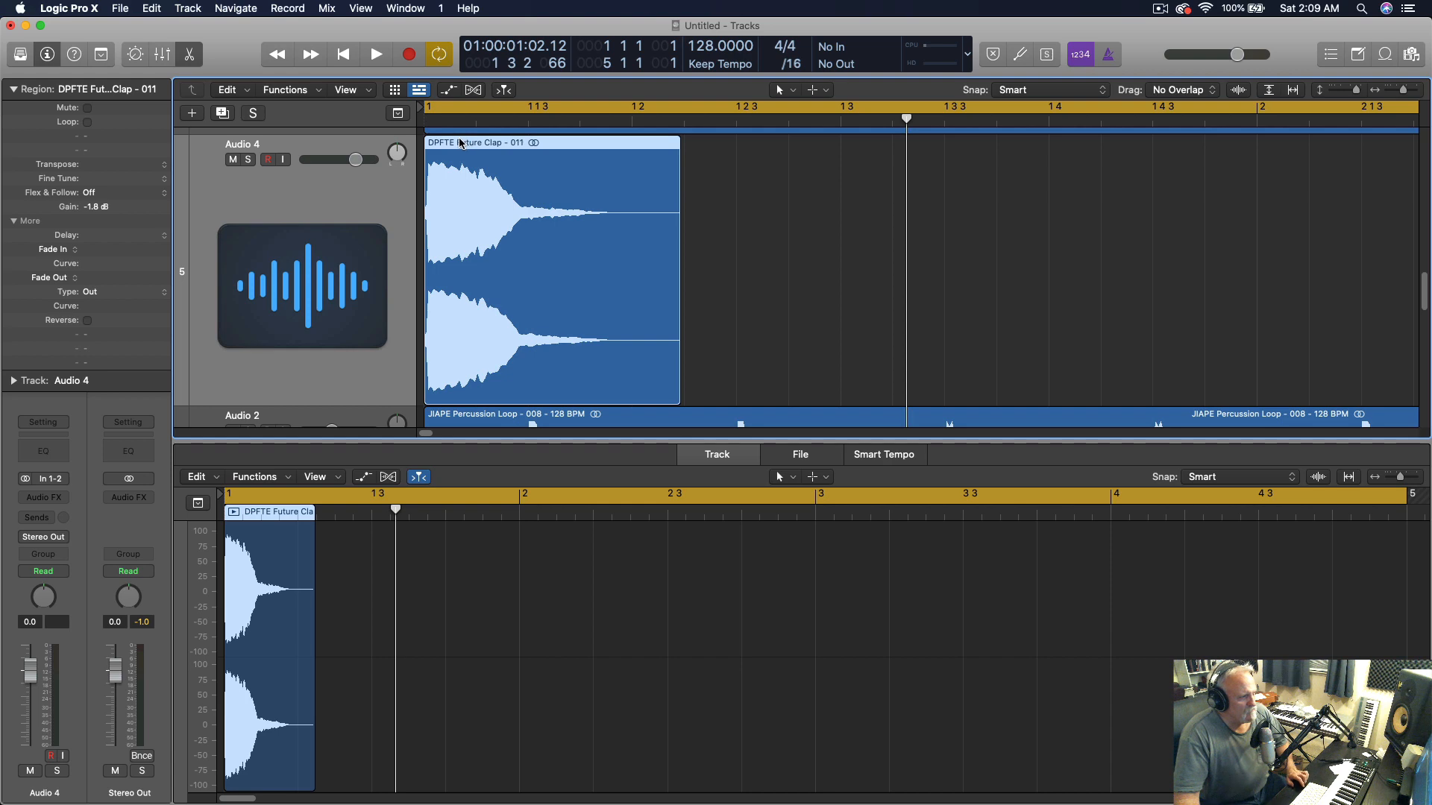
Move the clap region on Audio 4 to beat 2 of bar 1, playing the loop to check its timing
{"action": "left_click_drag", "start_coordinate": [460, 143], "coordinate": [565, 151]}
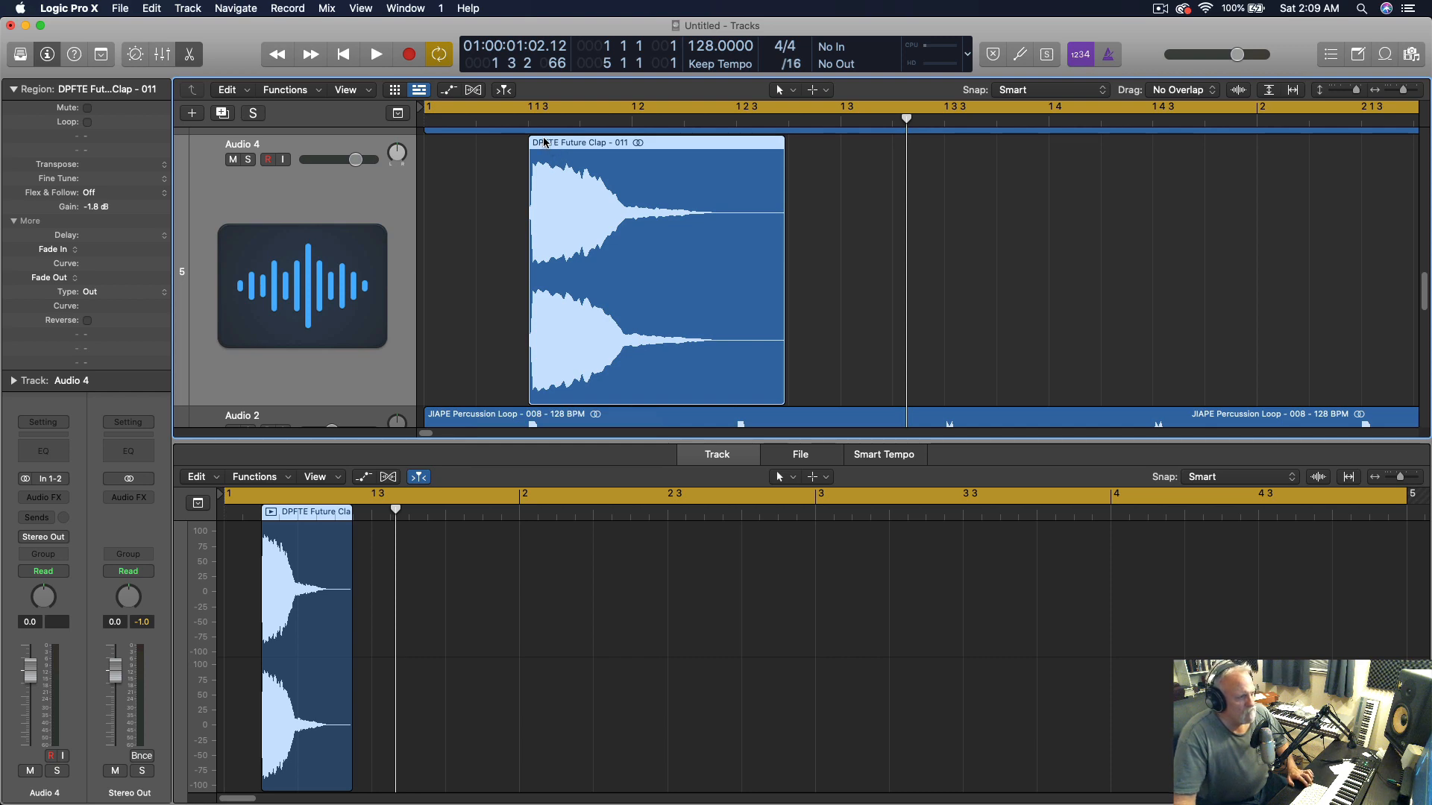
{"action": "key", "text": "space"}
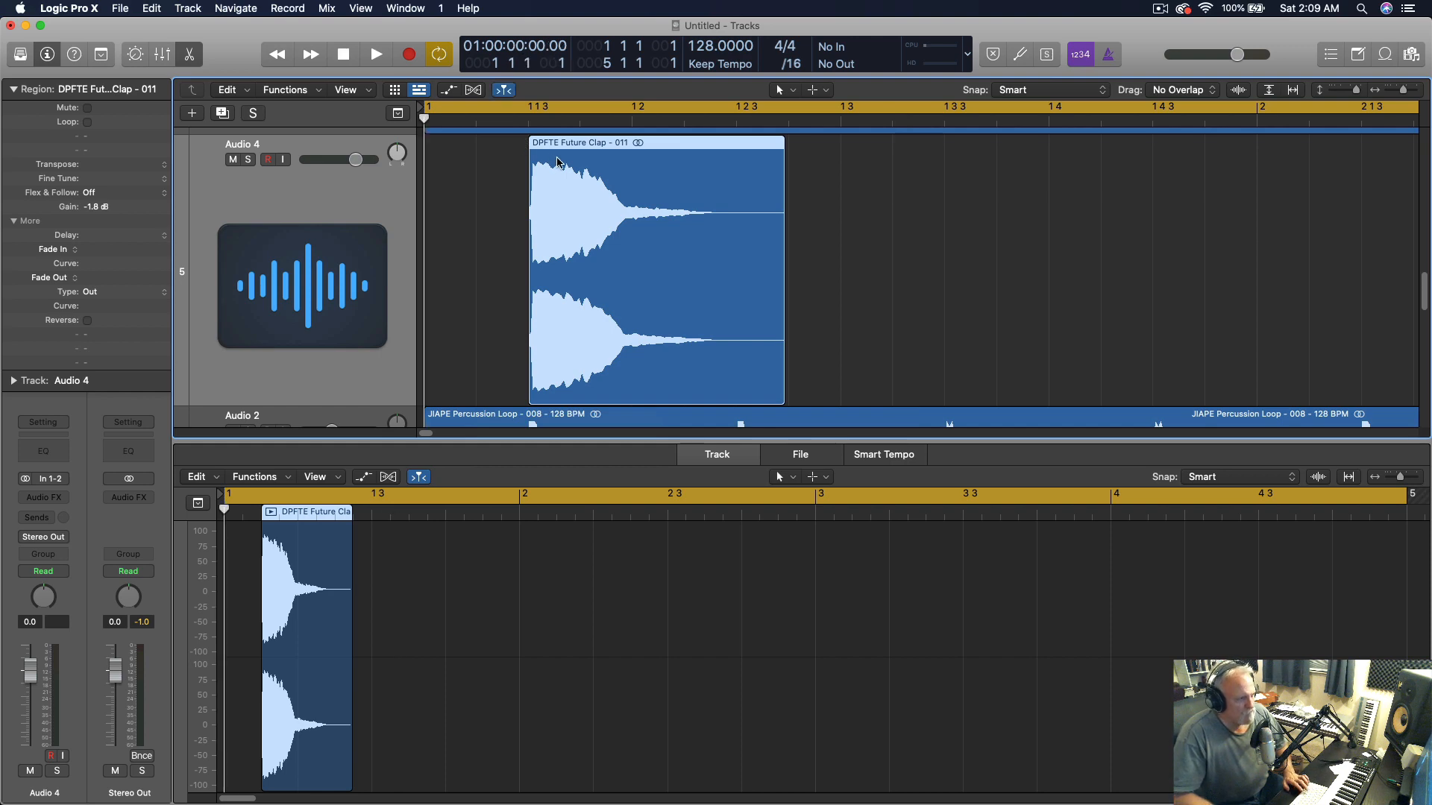
{"action": "key", "text": "space"}
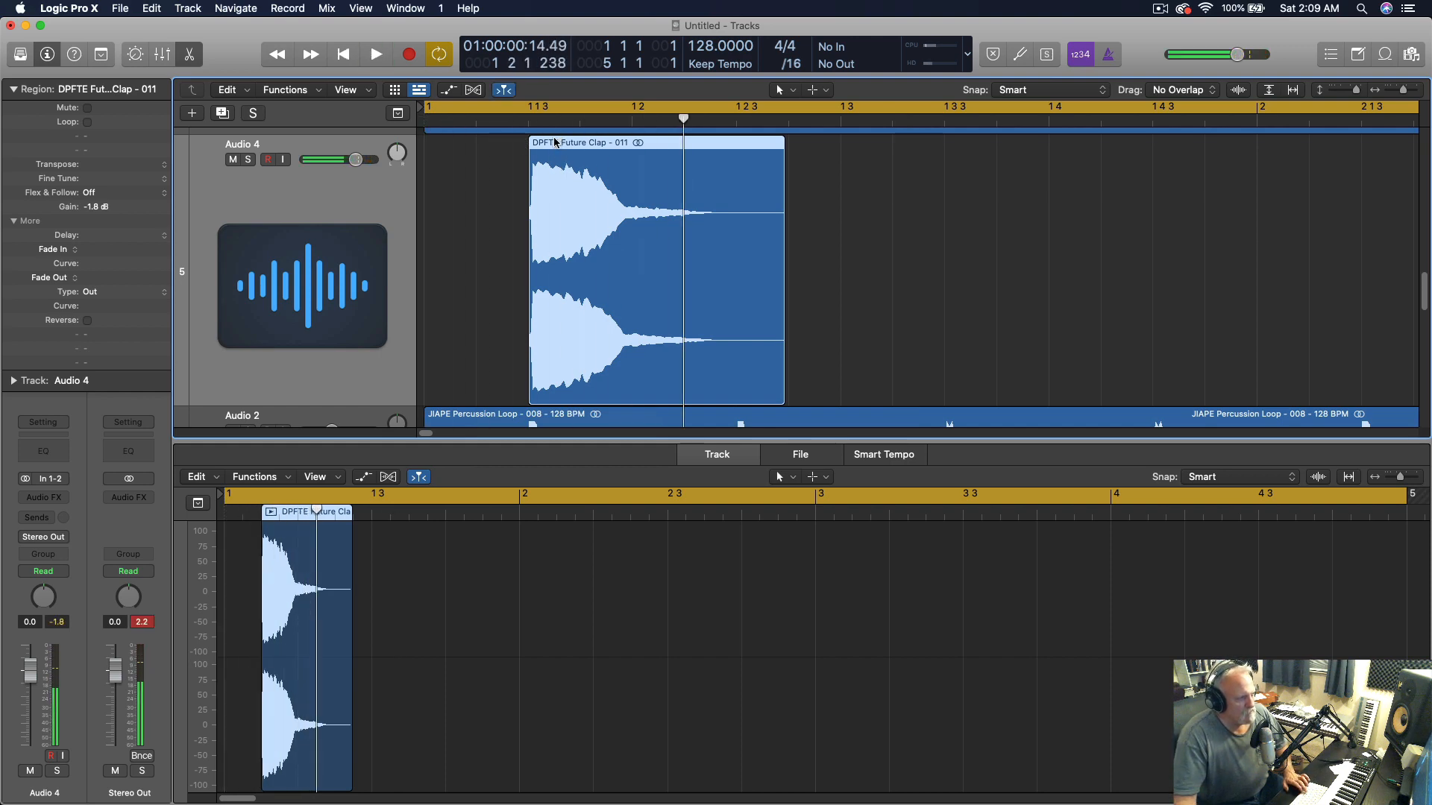
{"action": "left_click_drag", "start_coordinate": [554, 144], "coordinate": [668, 174]}
{"action": "key", "text": "space"}
{"action": "key", "text": "space"}
{"action": "key", "text": "super+z"}
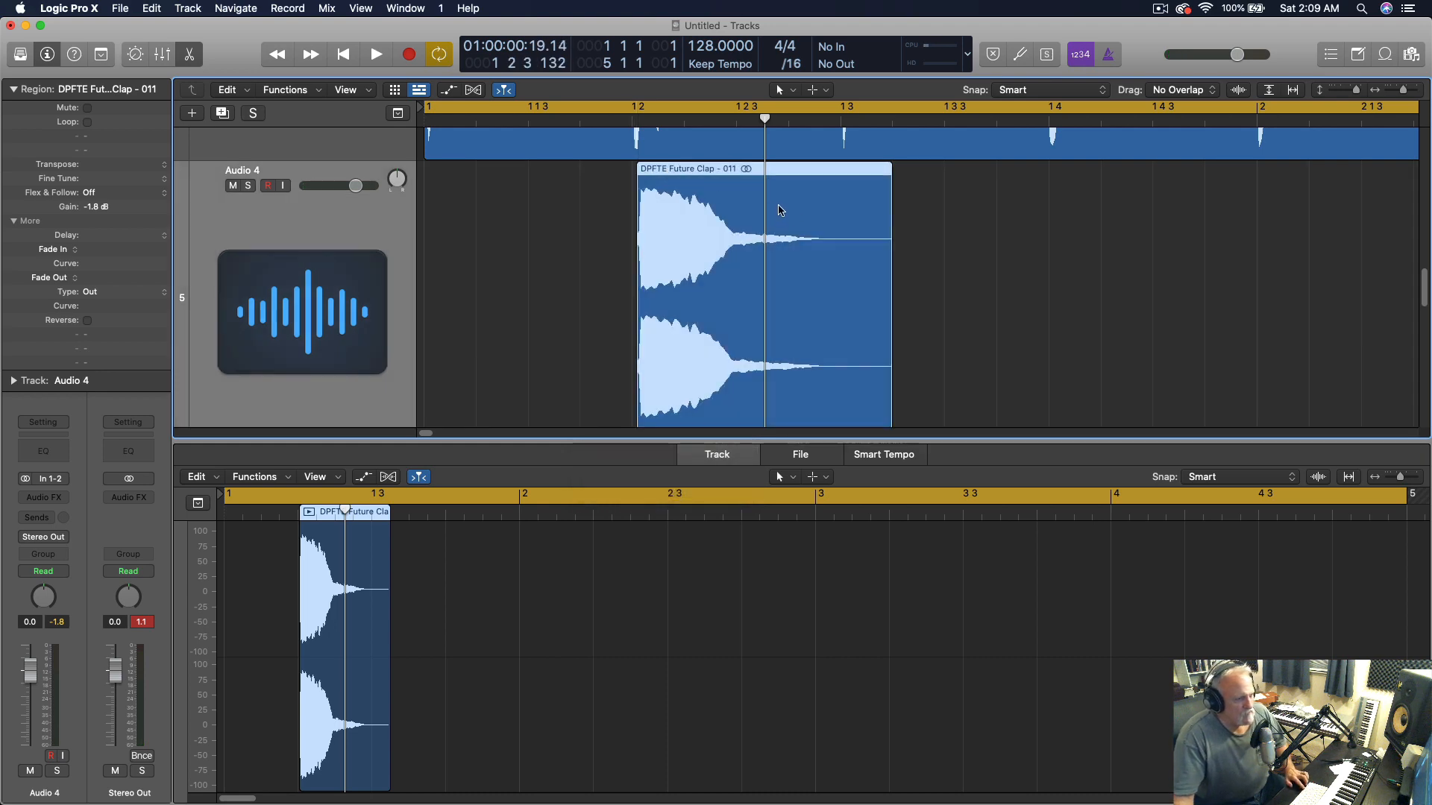
{"action": "key", "text": "space"}
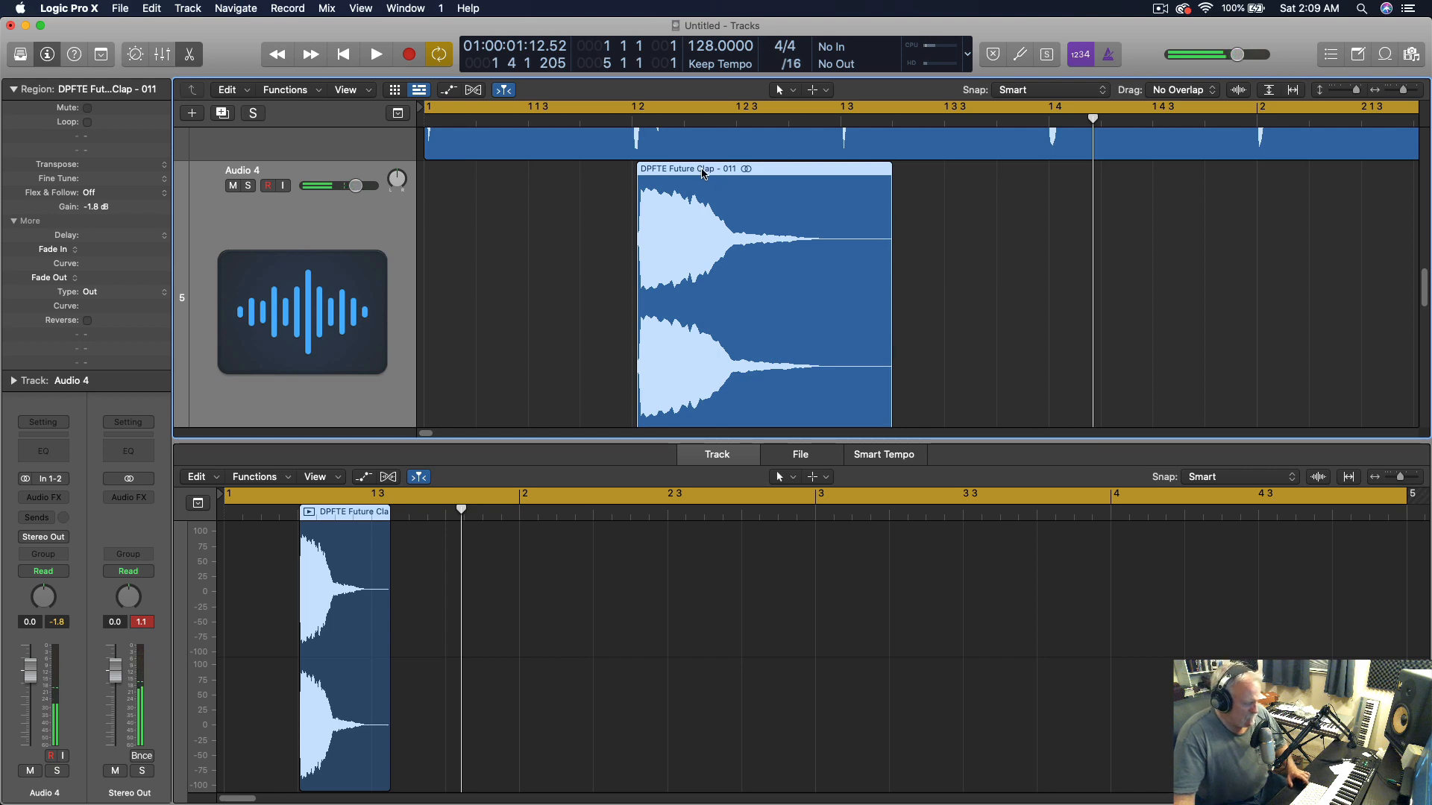
Copy the clap region to beat 4 of bar 1 and nudge both claps slightly earlier to start on their beats
{"action": "left_click_drag", "start_coordinate": [670, 172], "coordinate": [1082, 231]}
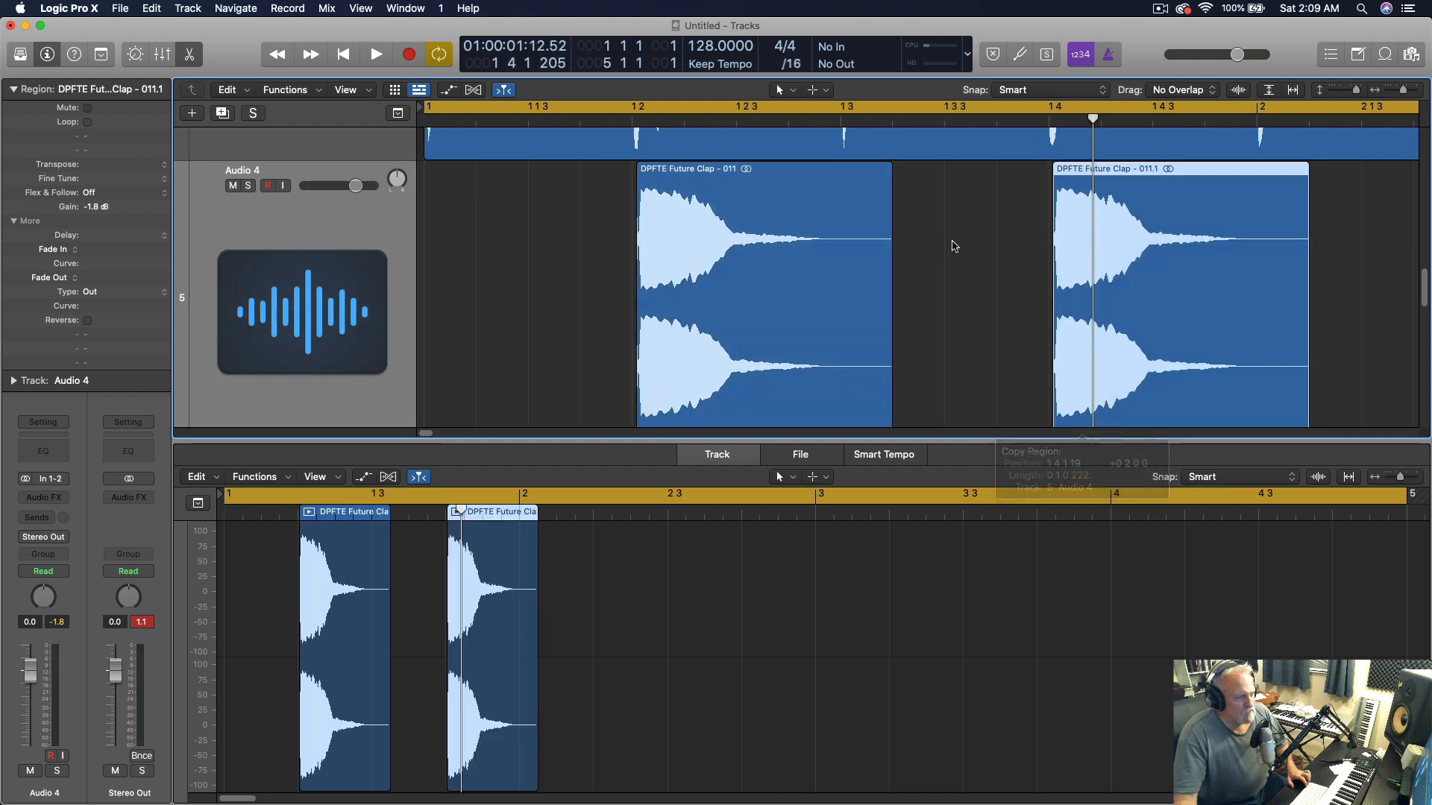
{"action": "left_click_drag", "start_coordinate": [607, 204], "coordinate": [729, 242]}
{"action": "left_click_drag", "start_coordinate": [713, 147], "coordinate": [687, 181]}
{"action": "key", "text": "super+z"}
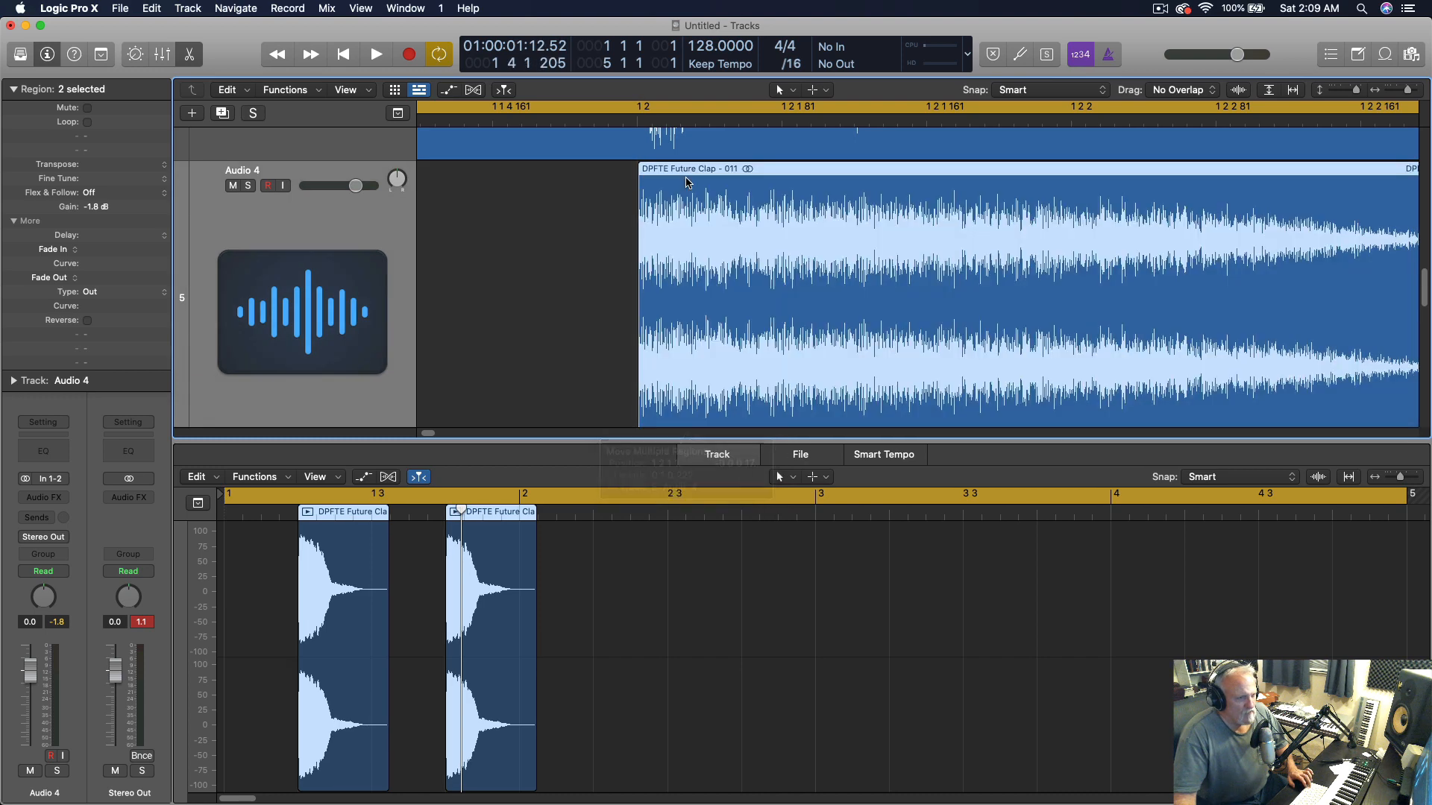
Duplicate the pair of claps along Audio 4 so claps fall on beats 2 and 4 of all four bars
{"action": "left_click", "coordinate": [577, 283], "text": "ctrl+alt"}
{"action": "left_click", "coordinate": [943, 300], "text": "ctrl+alt"}
{"action": "left_click_drag", "start_coordinate": [556, 290], "coordinate": [508, 294]}
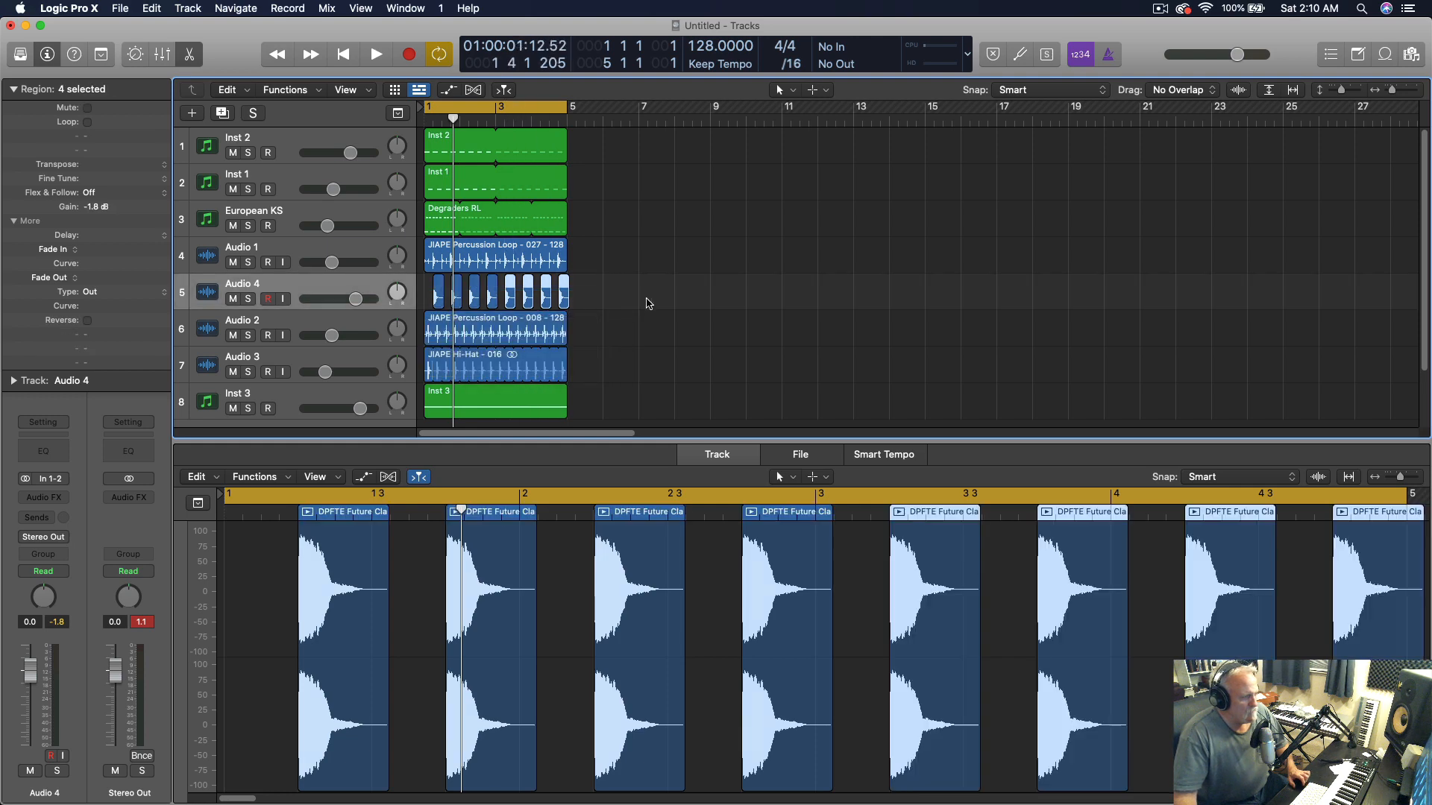
Play the loop and lower the Audio 4 clap track's volume to about -14.8 dB
{"action": "key", "text": "space"}
{"action": "left_click_drag", "start_coordinate": [356, 299], "coordinate": [324, 299]}
{"action": "key", "text": "space"}
{"action": "key", "text": "space"}
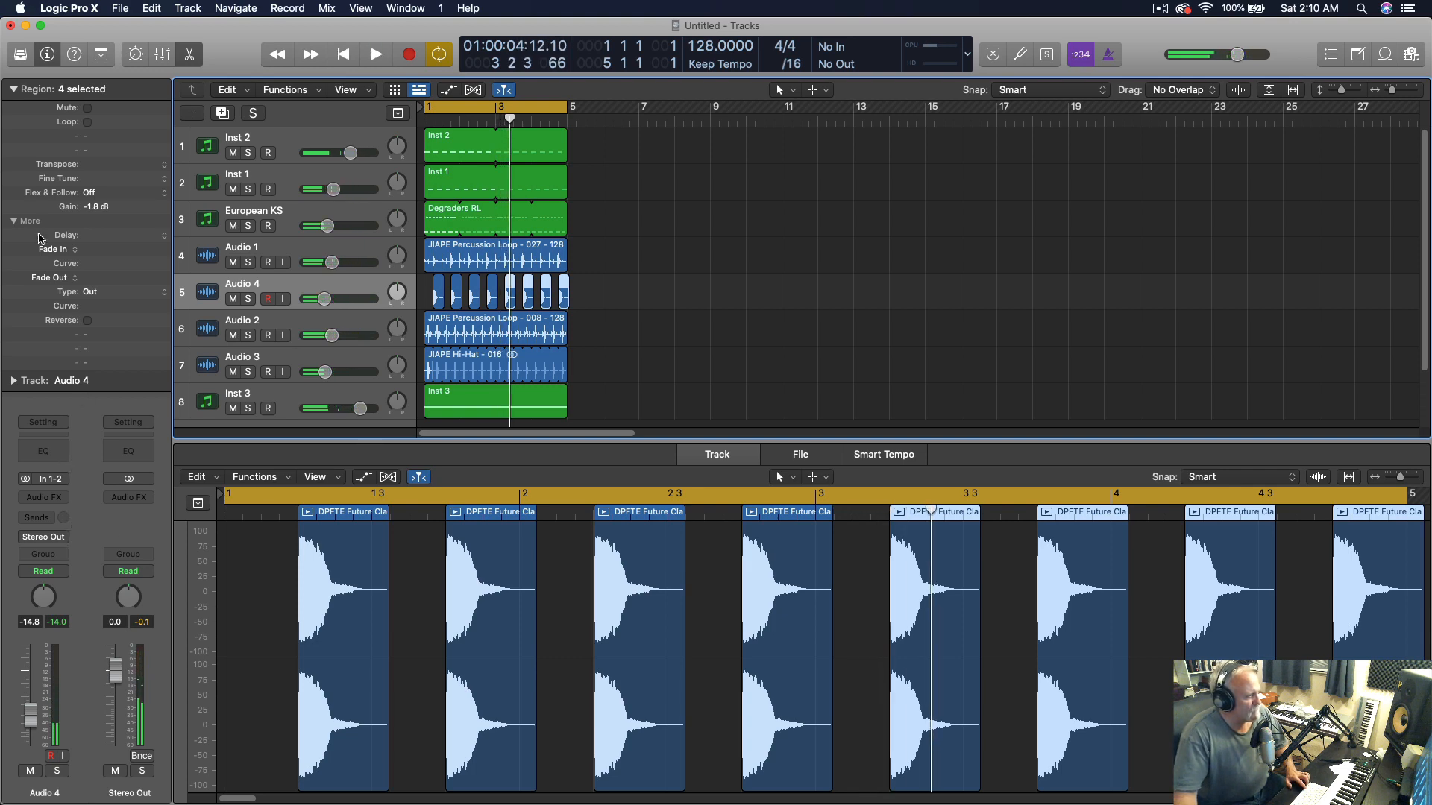
Send the Audio 4 clap track to the ValhallaRoom reverb on Bus 1 and raise the send level during playback
{"action": "left_click", "coordinate": [14, 221]}
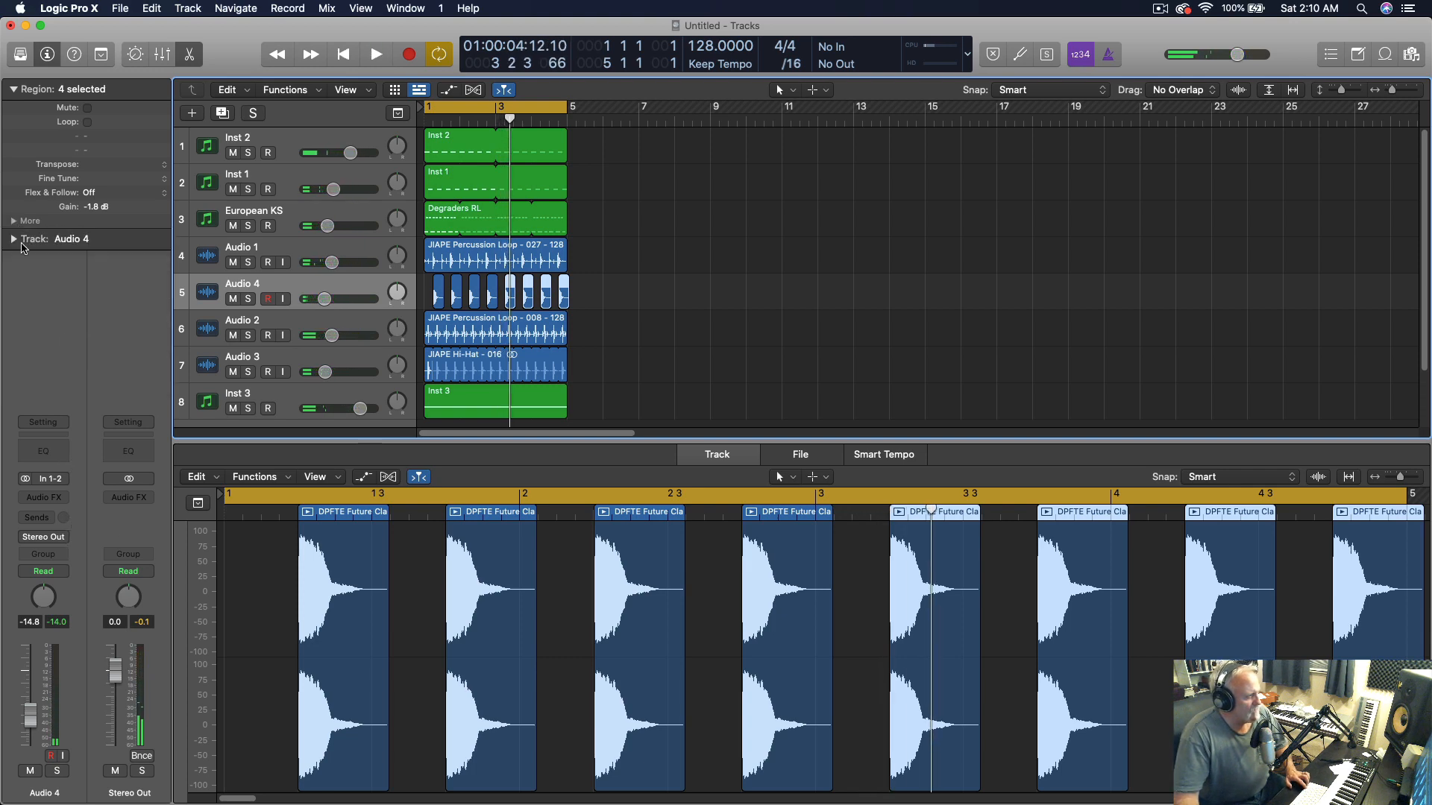
{"action": "left_click", "coordinate": [54, 525]}
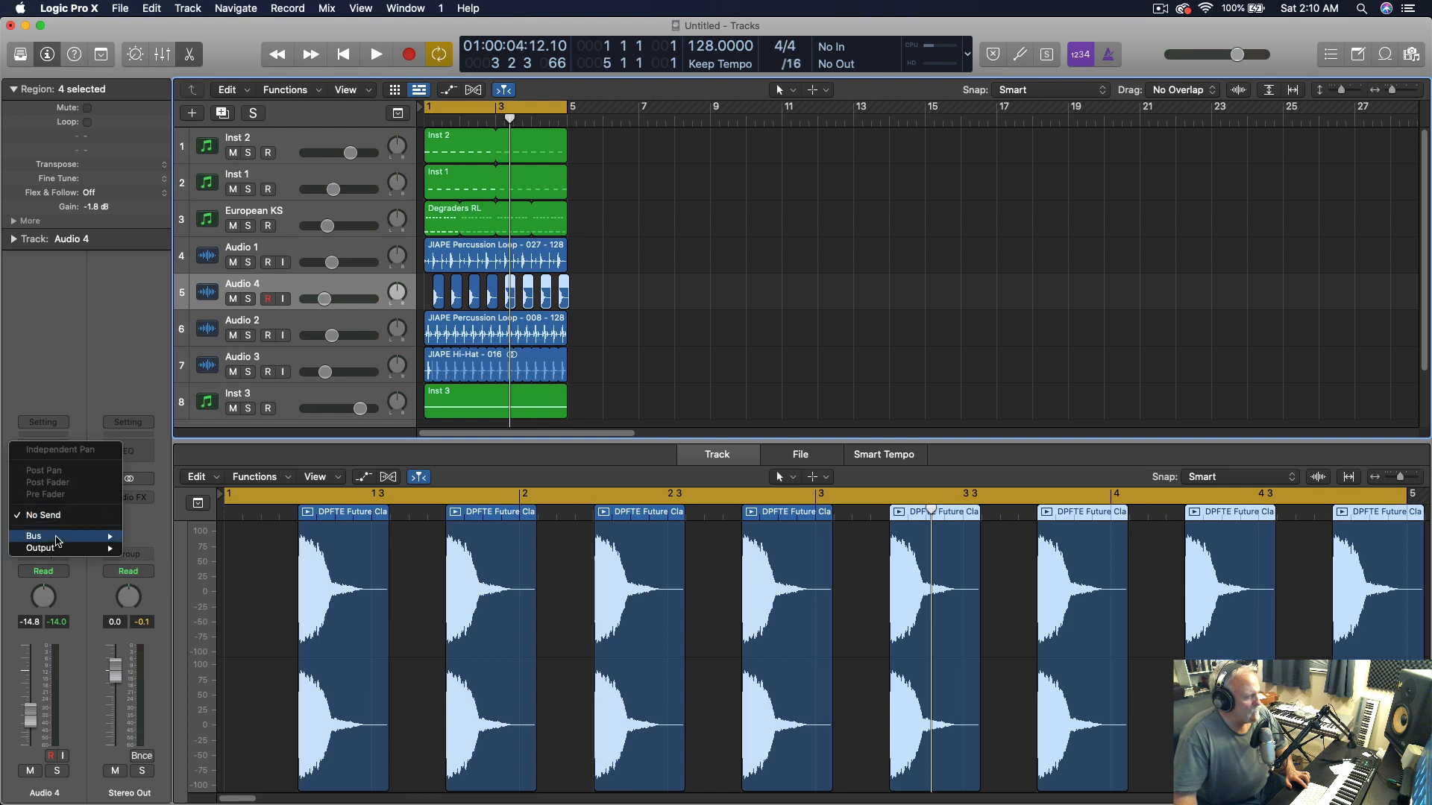
{"action": "mouse_move", "coordinate": [57, 537]}
{"action": "left_click", "coordinate": [168, 330]}
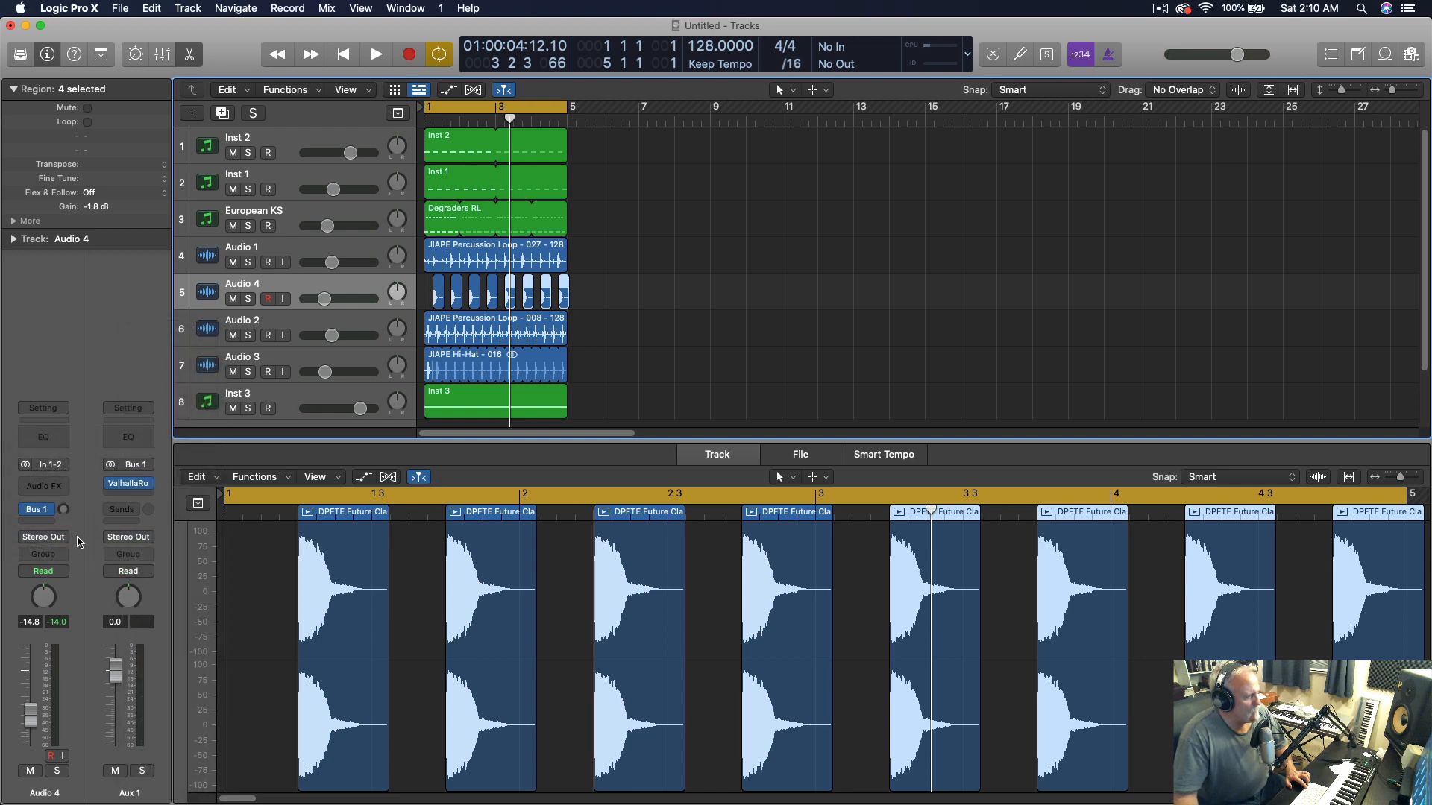
{"action": "key", "text": "space"}
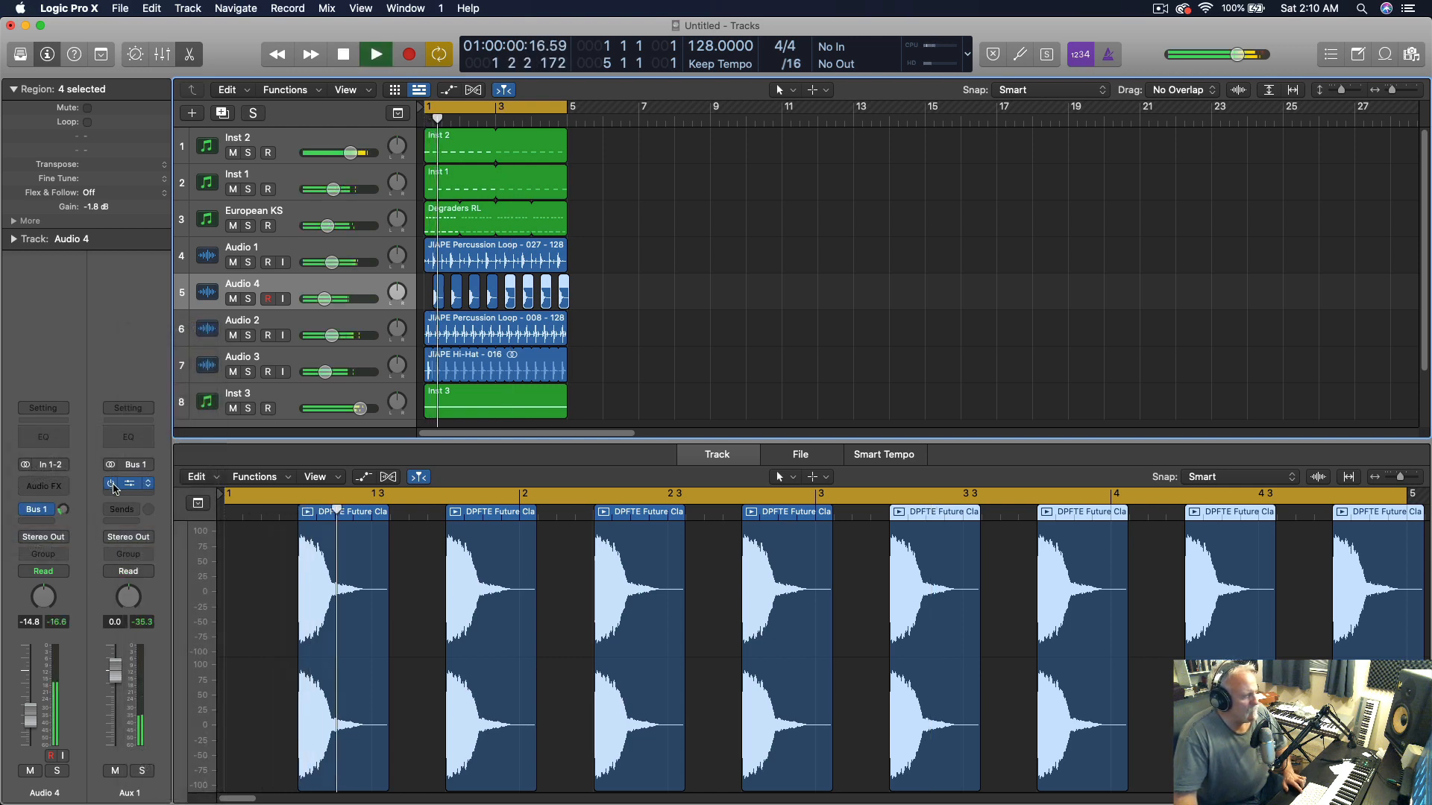
{"action": "left_click_drag", "start_coordinate": [64, 513], "coordinate": [64, 515]}
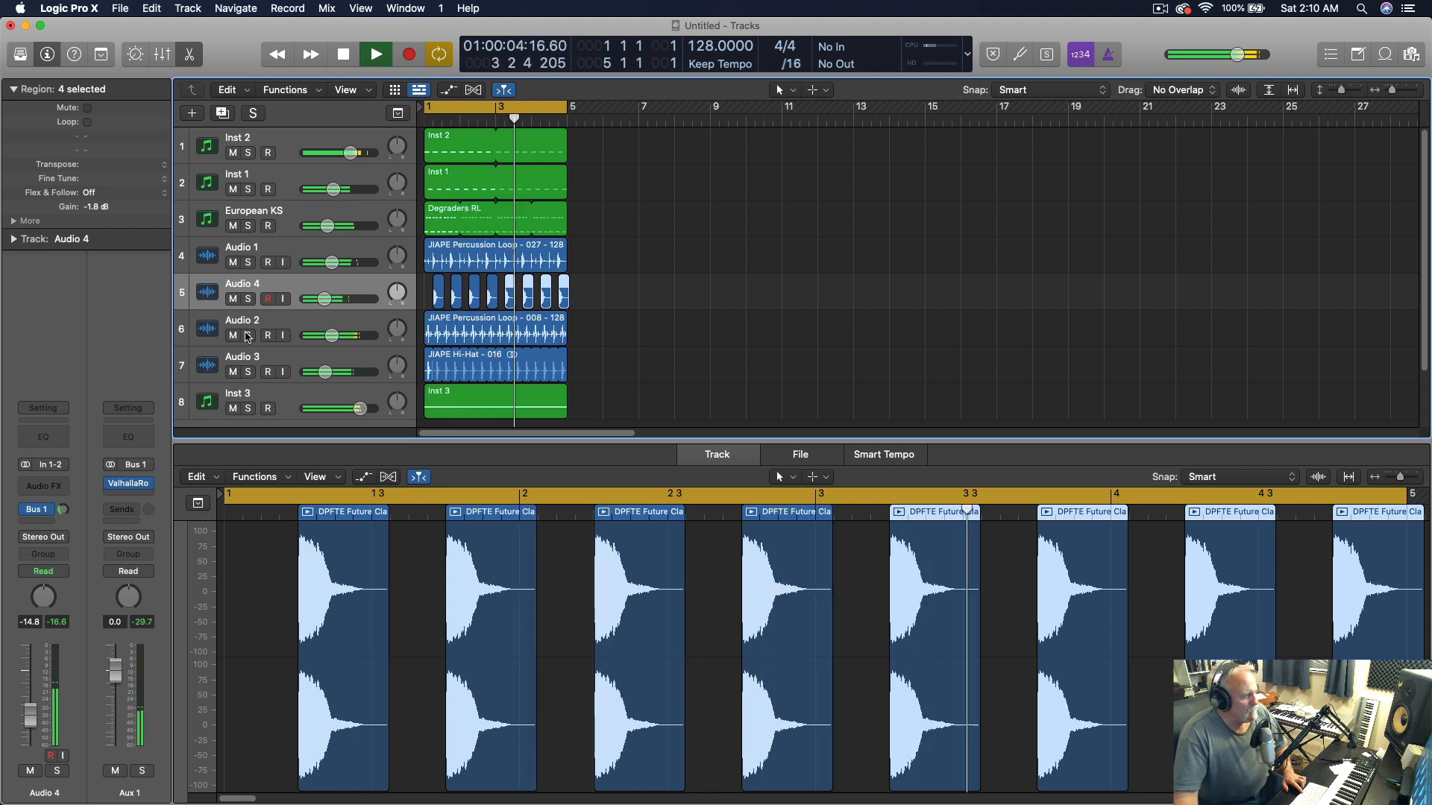
Solo the European KS track and shape its Channel EQ with a broad boost of about +3.8 dB at 228 Hz
{"action": "left_click", "coordinate": [248, 226]}
{"action": "left_click", "coordinate": [296, 217]}
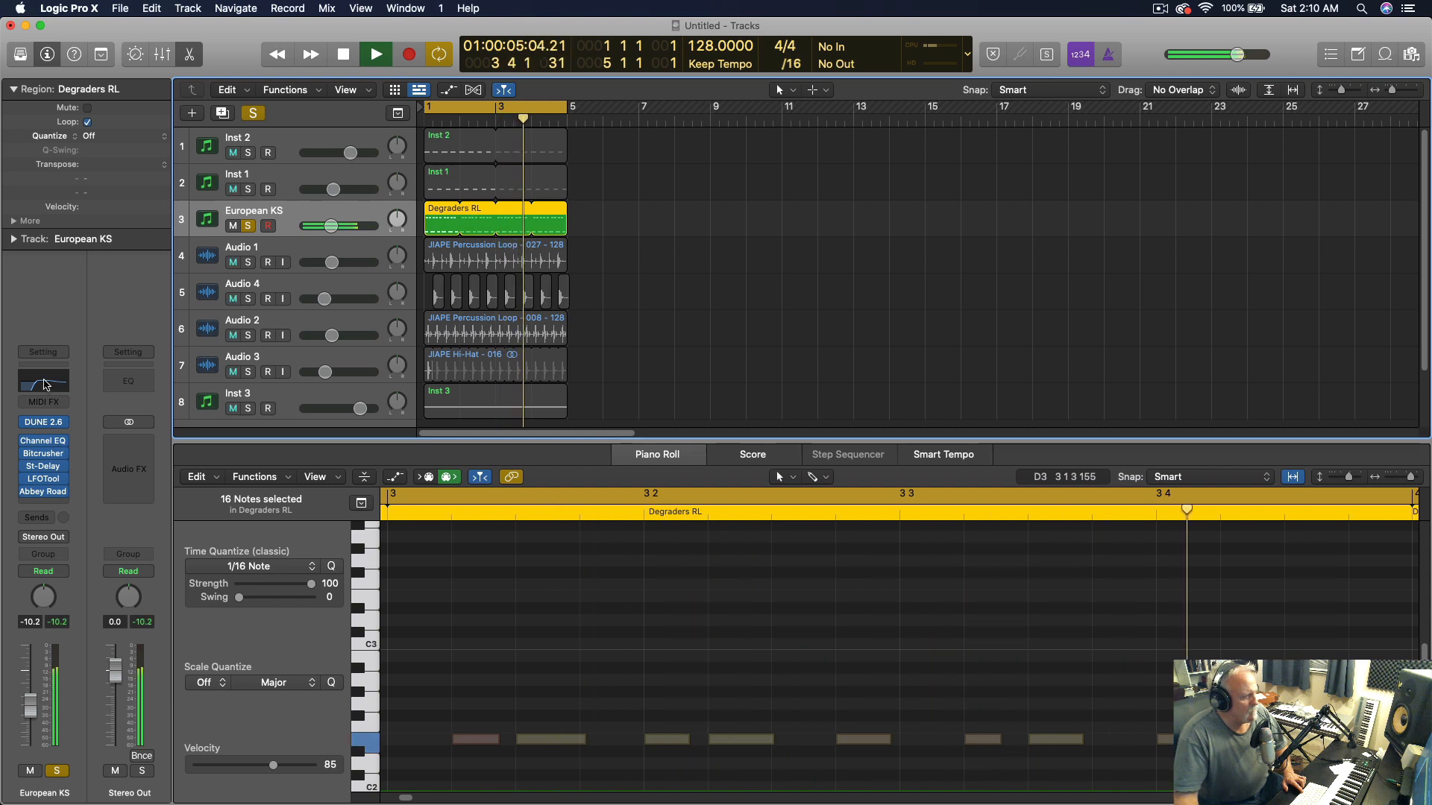
{"action": "left_click", "coordinate": [46, 384]}
{"action": "left_click_drag", "start_coordinate": [805, 399], "coordinate": [726, 384]}
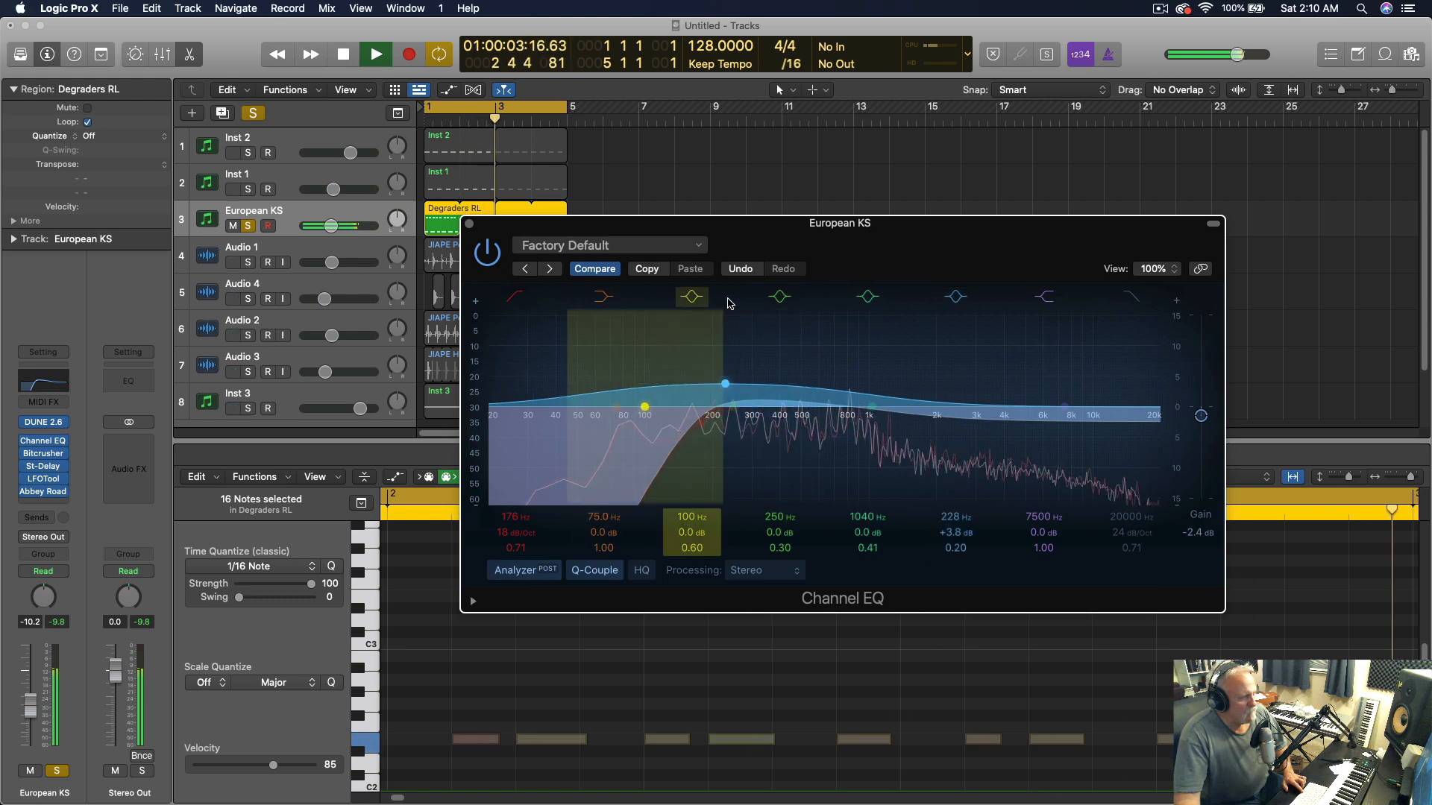
{"action": "left_click", "coordinate": [469, 223]}
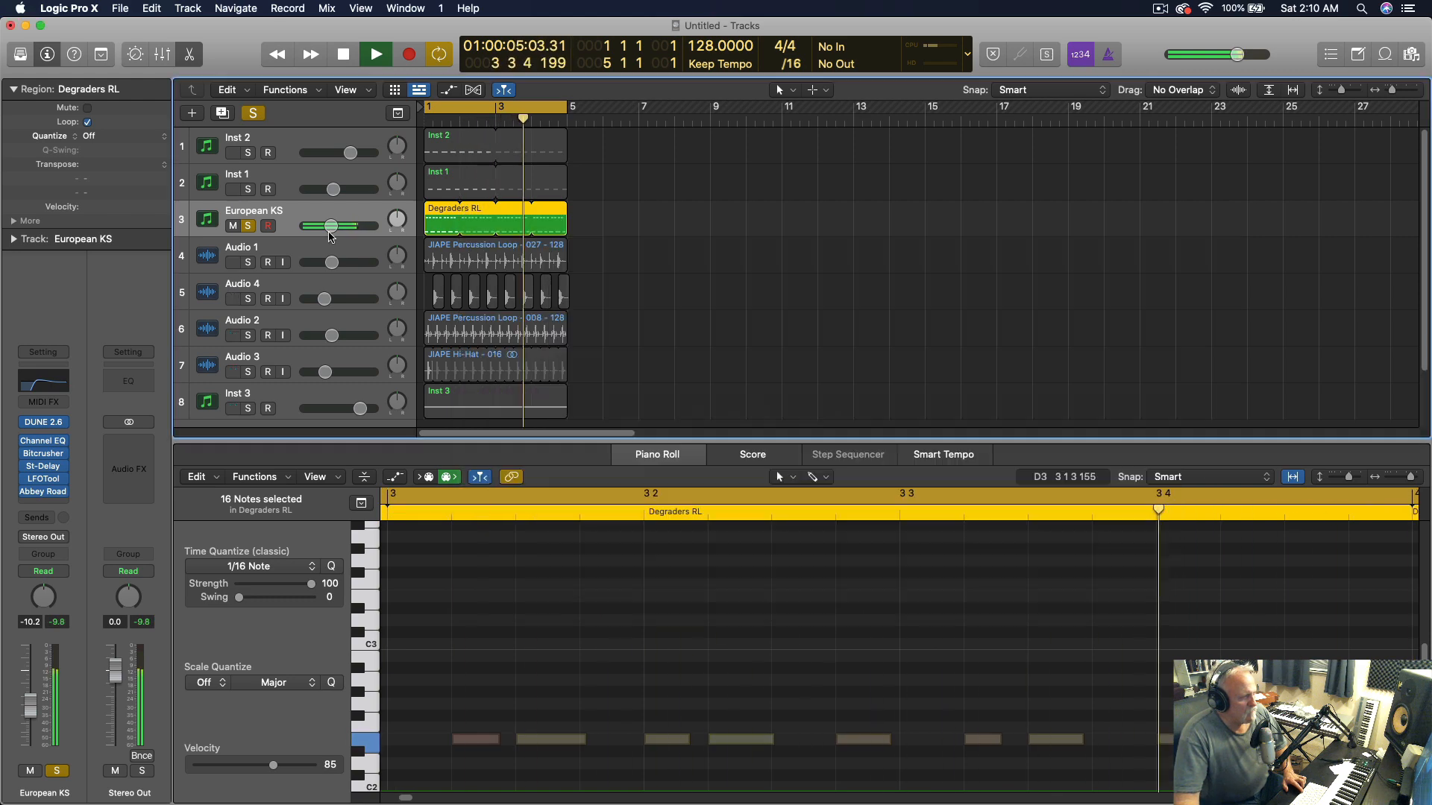
Unsolo the European KS track and lower its volume to about -14.6 dB against the full mix
{"action": "left_click", "coordinate": [248, 226]}
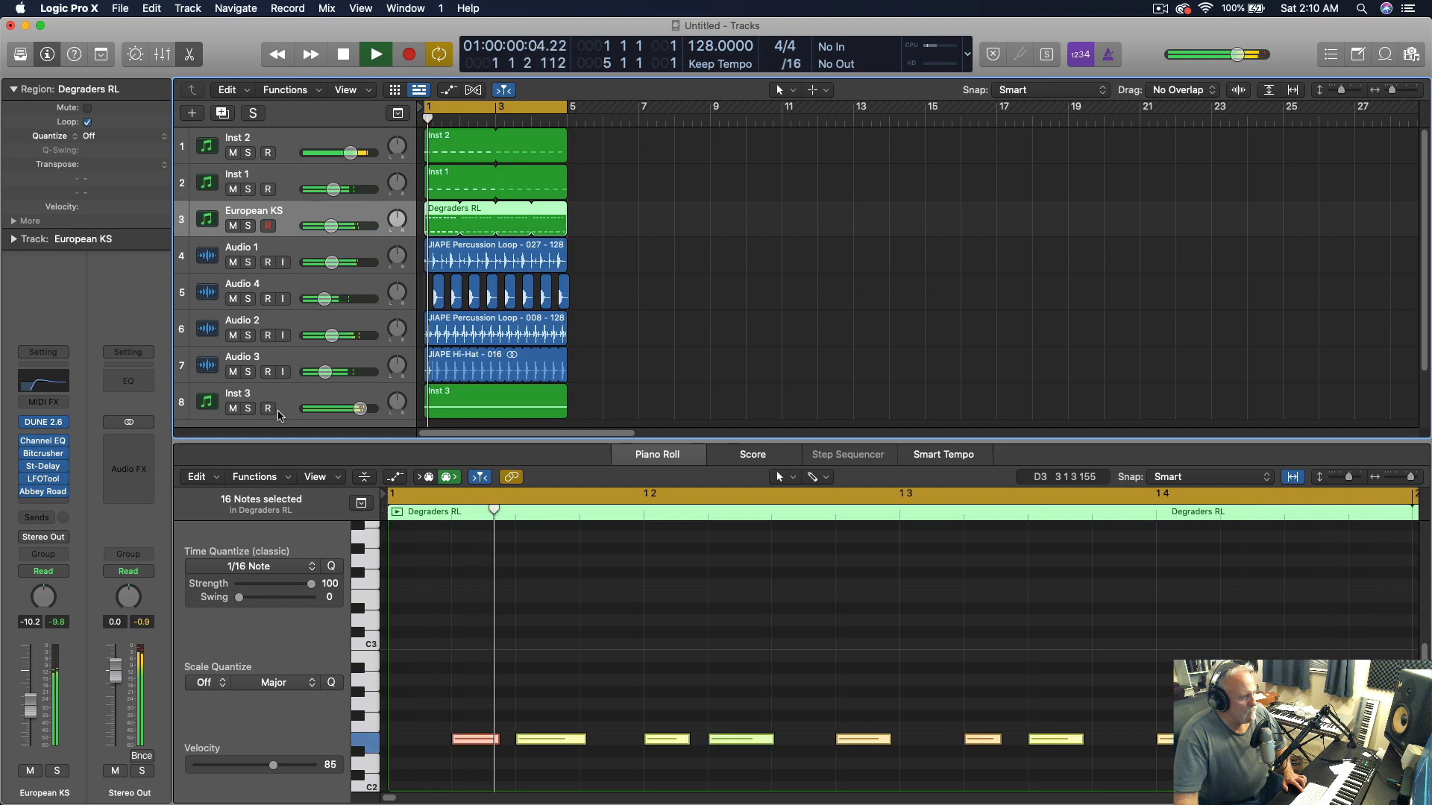
{"action": "mouse_move", "coordinate": [332, 226]}
{"action": "left_mouse_down"}
{"action": "mouse_move", "coordinate": [307, 225]}
{"action": "mouse_move", "coordinate": [323, 226]}
{"action": "left_mouse_up"}
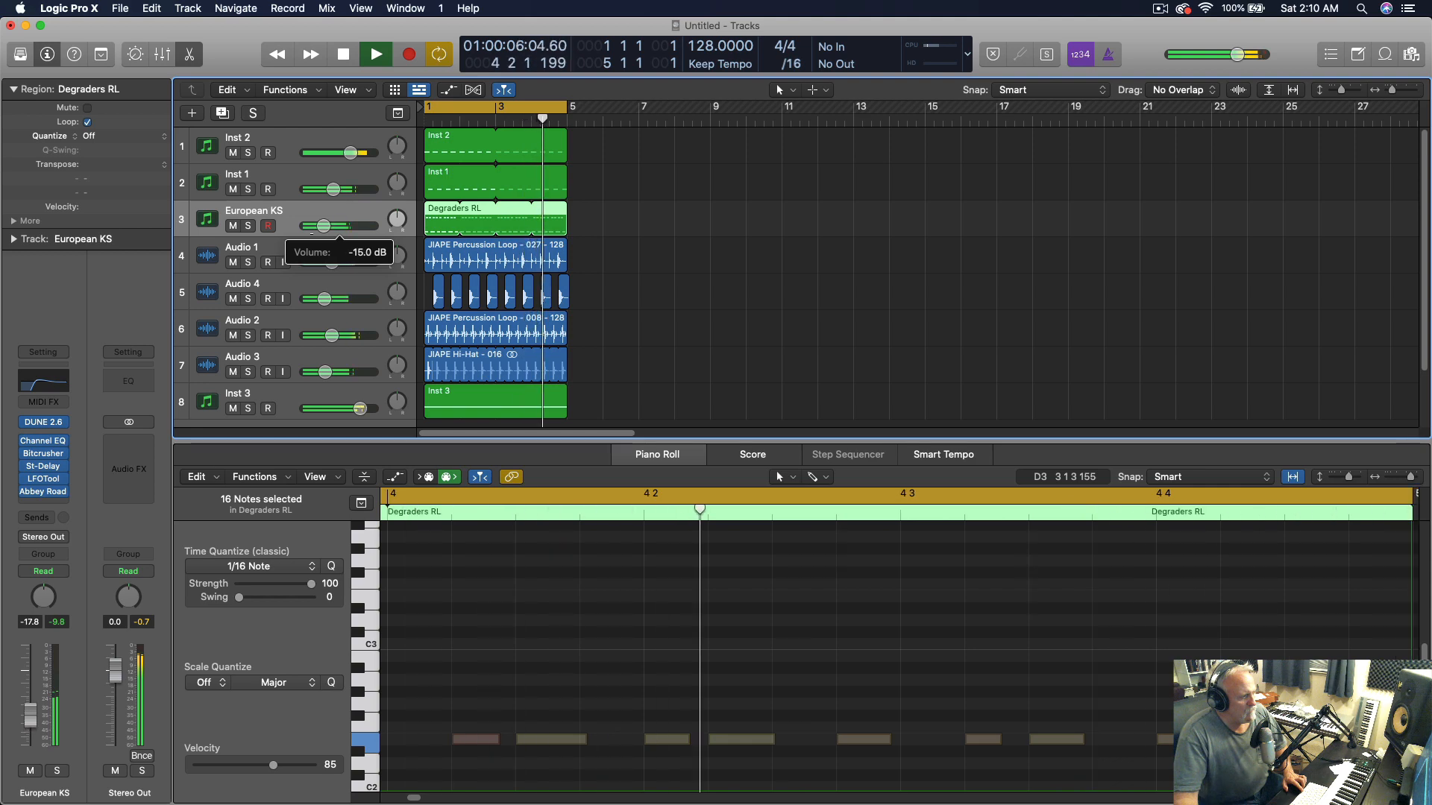
Solo European KS, insert the stereo TAL Chorus LX Plugin between LFOTool and Abbey Road, and enable Chorus II alongside Chorus I
{"action": "key", "text": "s"}
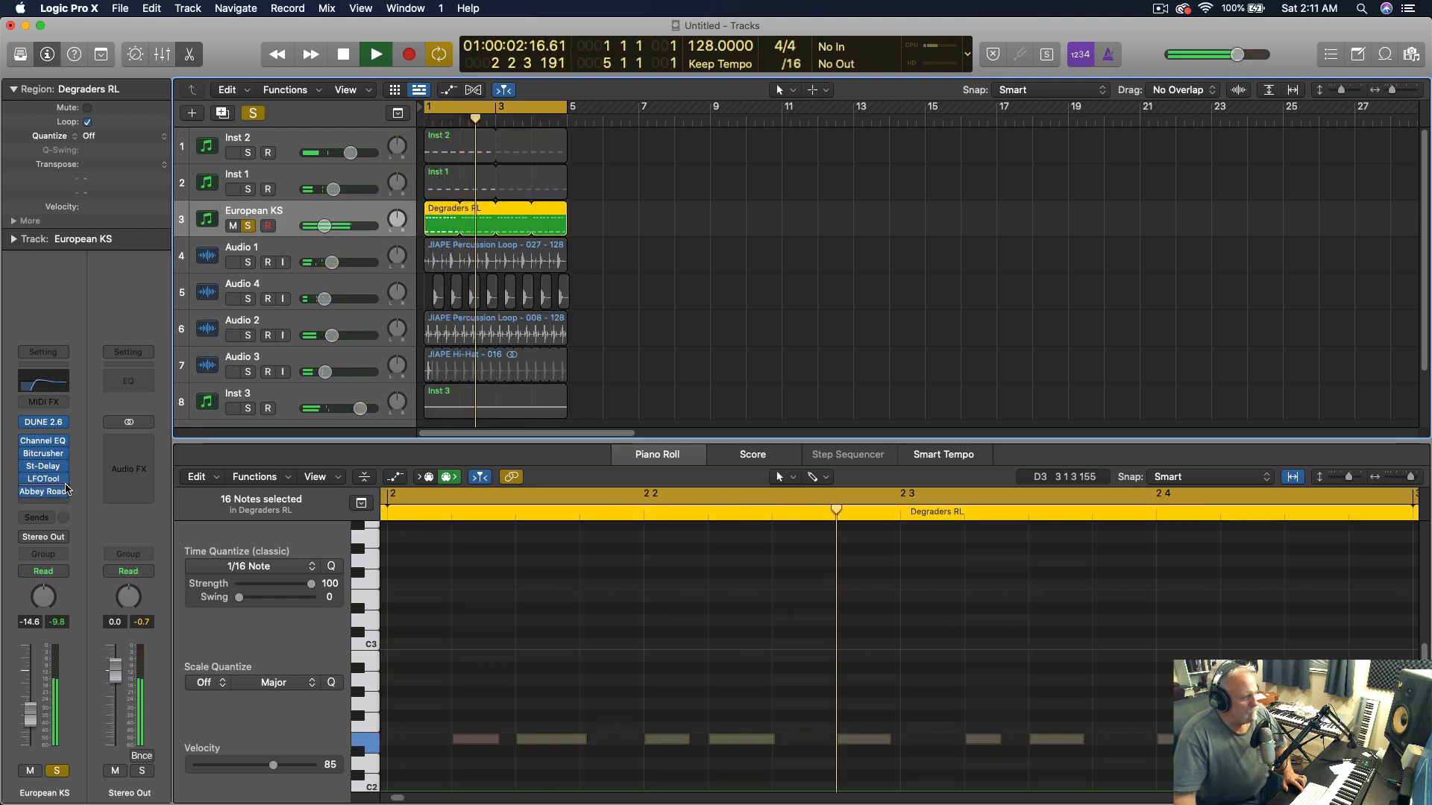
{"action": "left_click", "coordinate": [67, 489]}
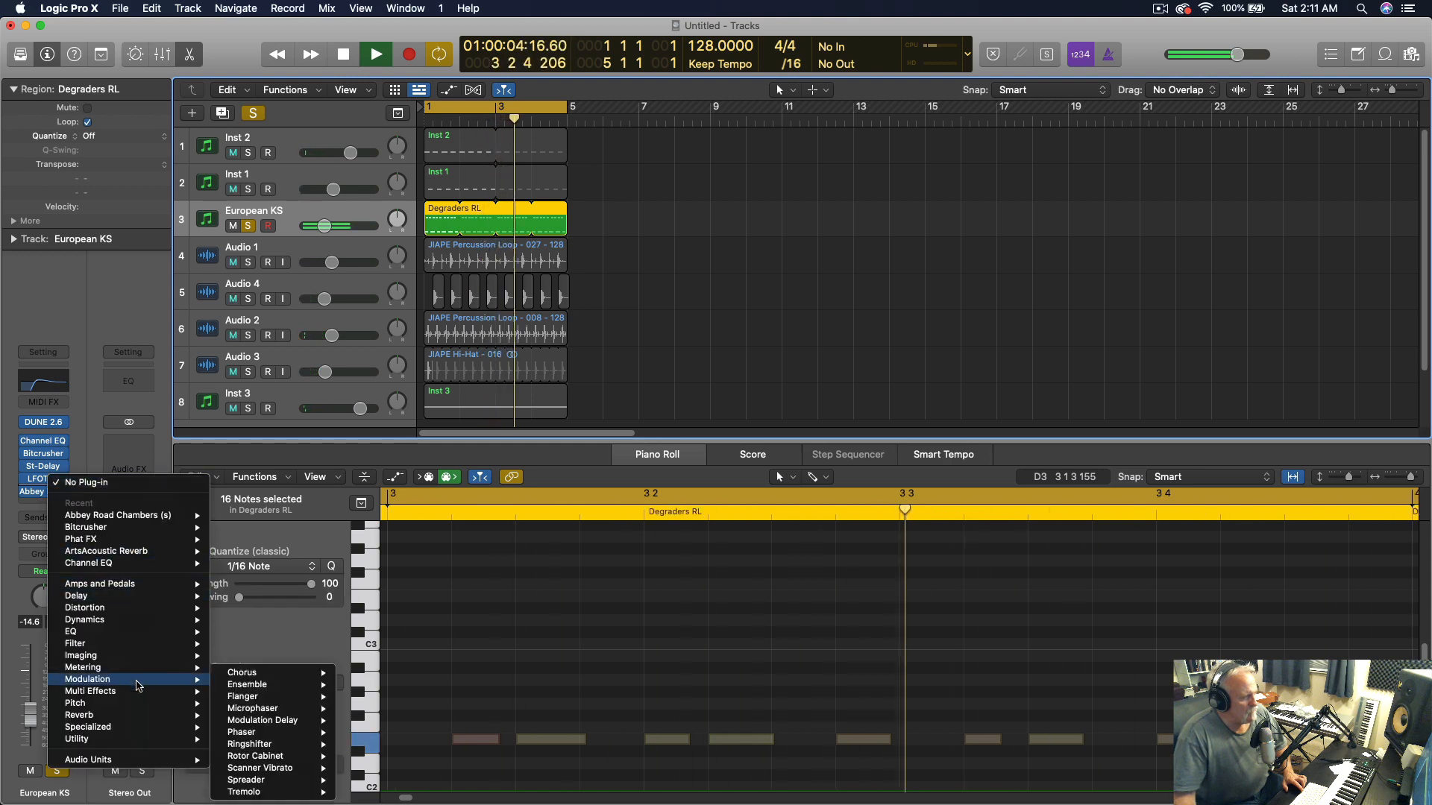
{"action": "mouse_move", "coordinate": [122, 762]}
{"action": "mouse_move", "coordinate": [339, 746]}
{"action": "mouse_move", "coordinate": [416, 745]}
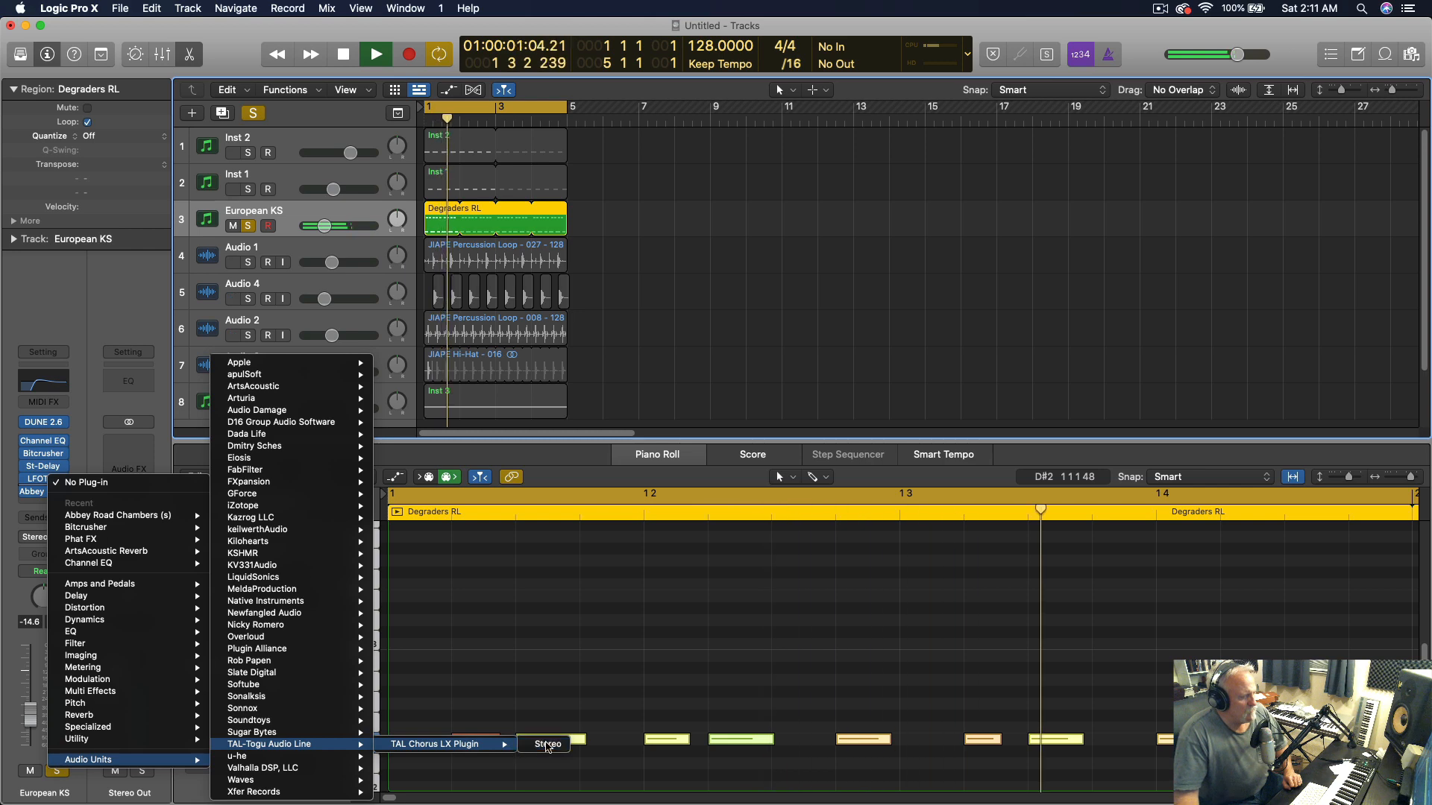
{"action": "left_click", "coordinate": [549, 745]}
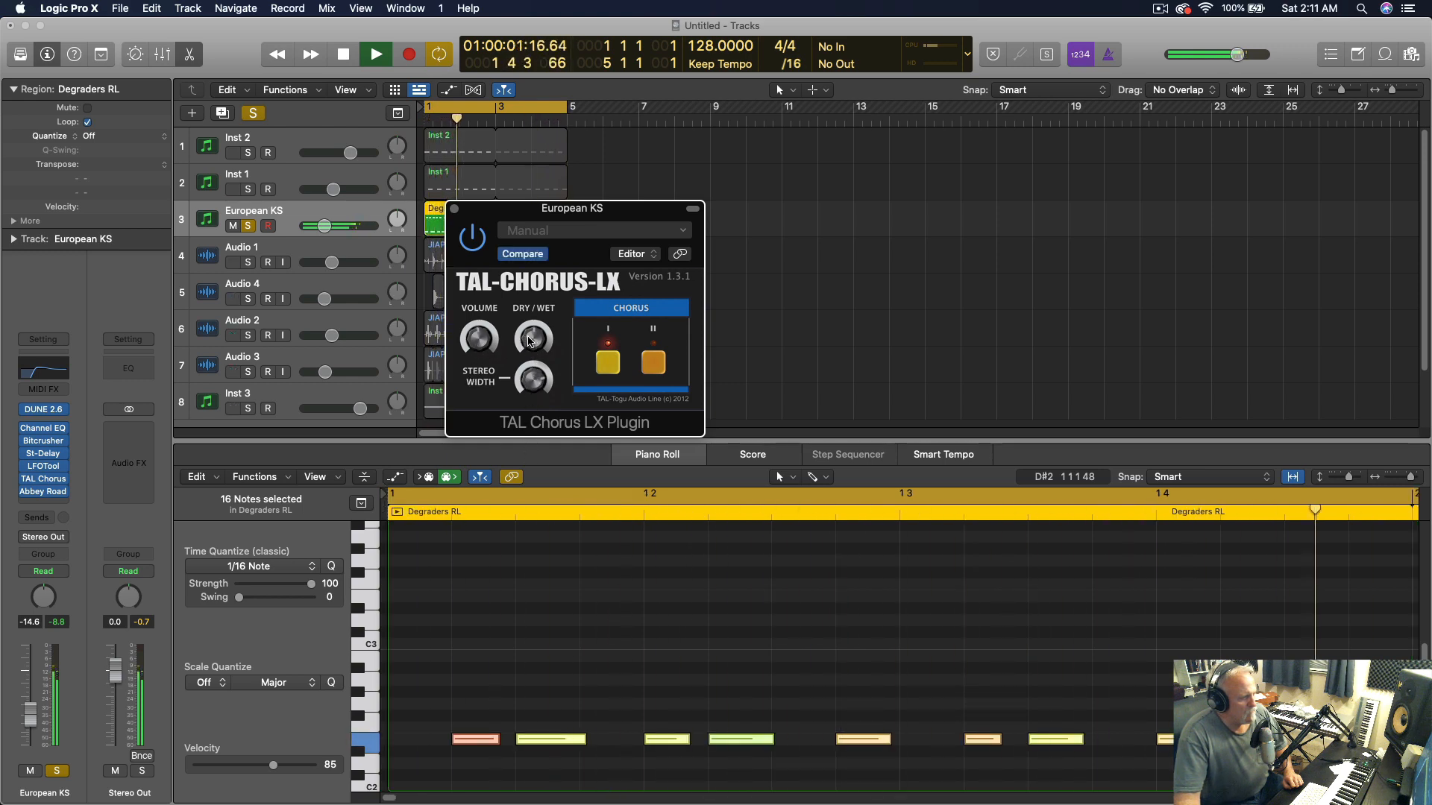
{"action": "left_click", "coordinate": [659, 368]}
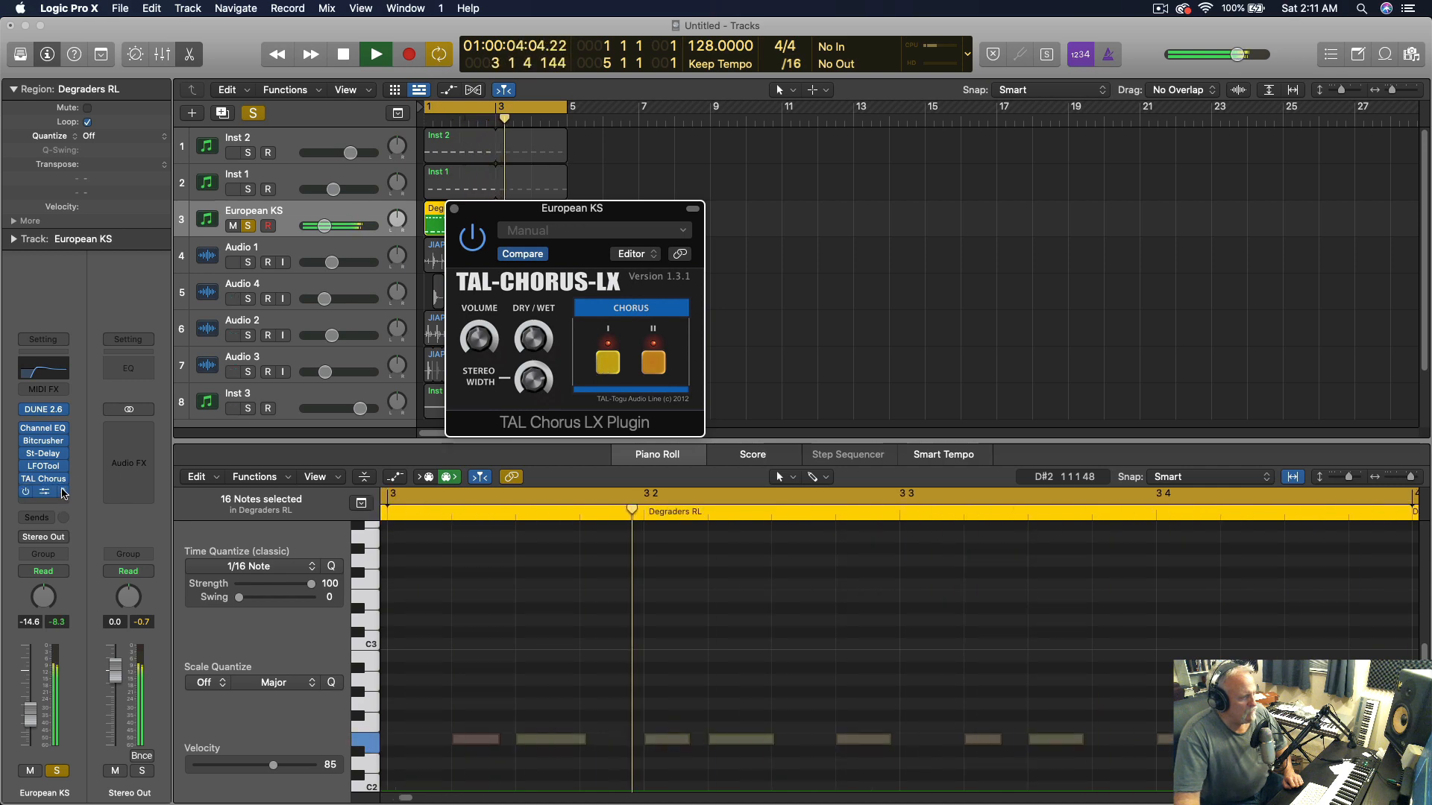
Replace the TAL Chorus LX plug-in on the European KS track with the stereo Dimension Expander from Xfer Records
{"action": "left_click", "coordinate": [65, 486]}
{"action": "mouse_move", "coordinate": [135, 776]}
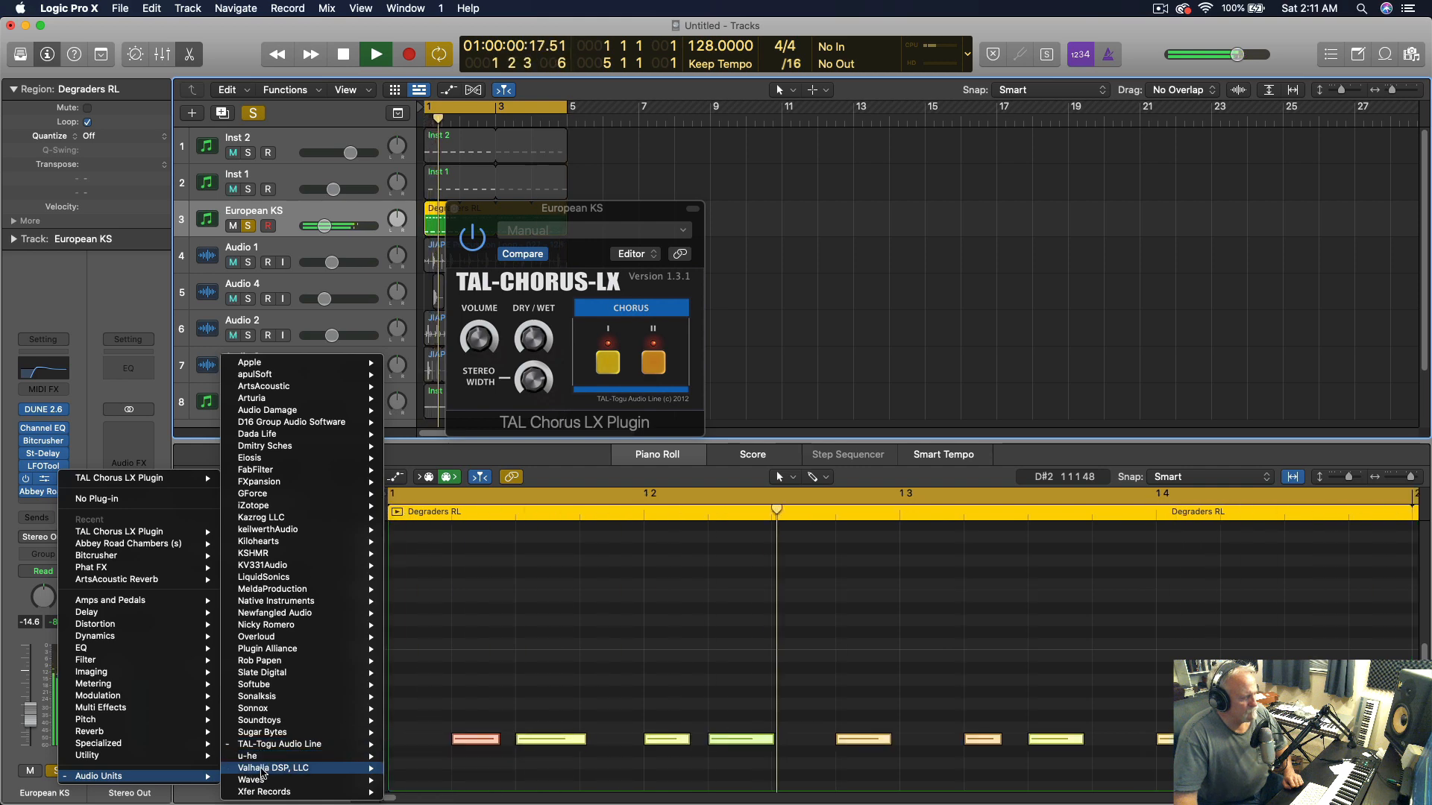
{"action": "mouse_move", "coordinate": [267, 793]}
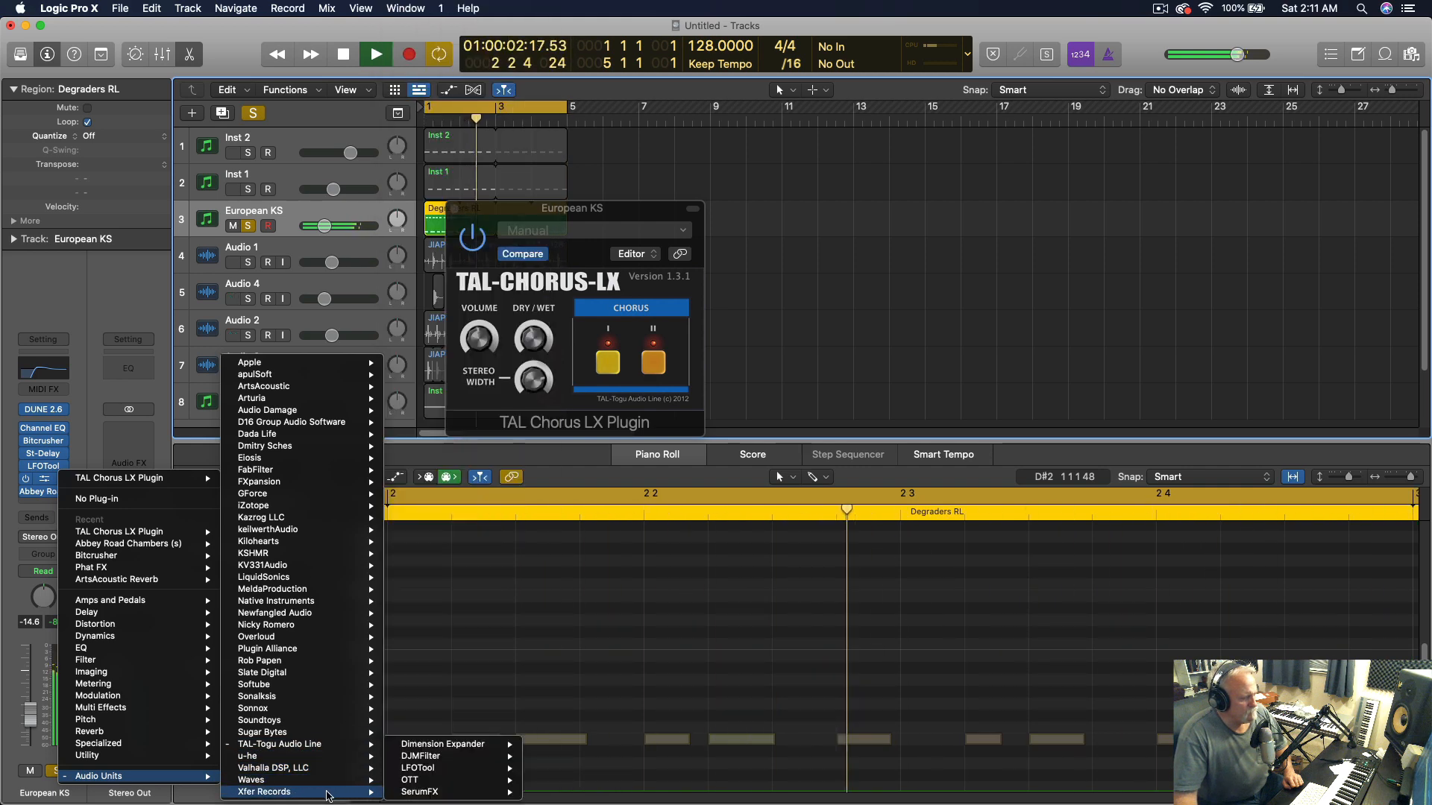
{"action": "mouse_move", "coordinate": [447, 751]}
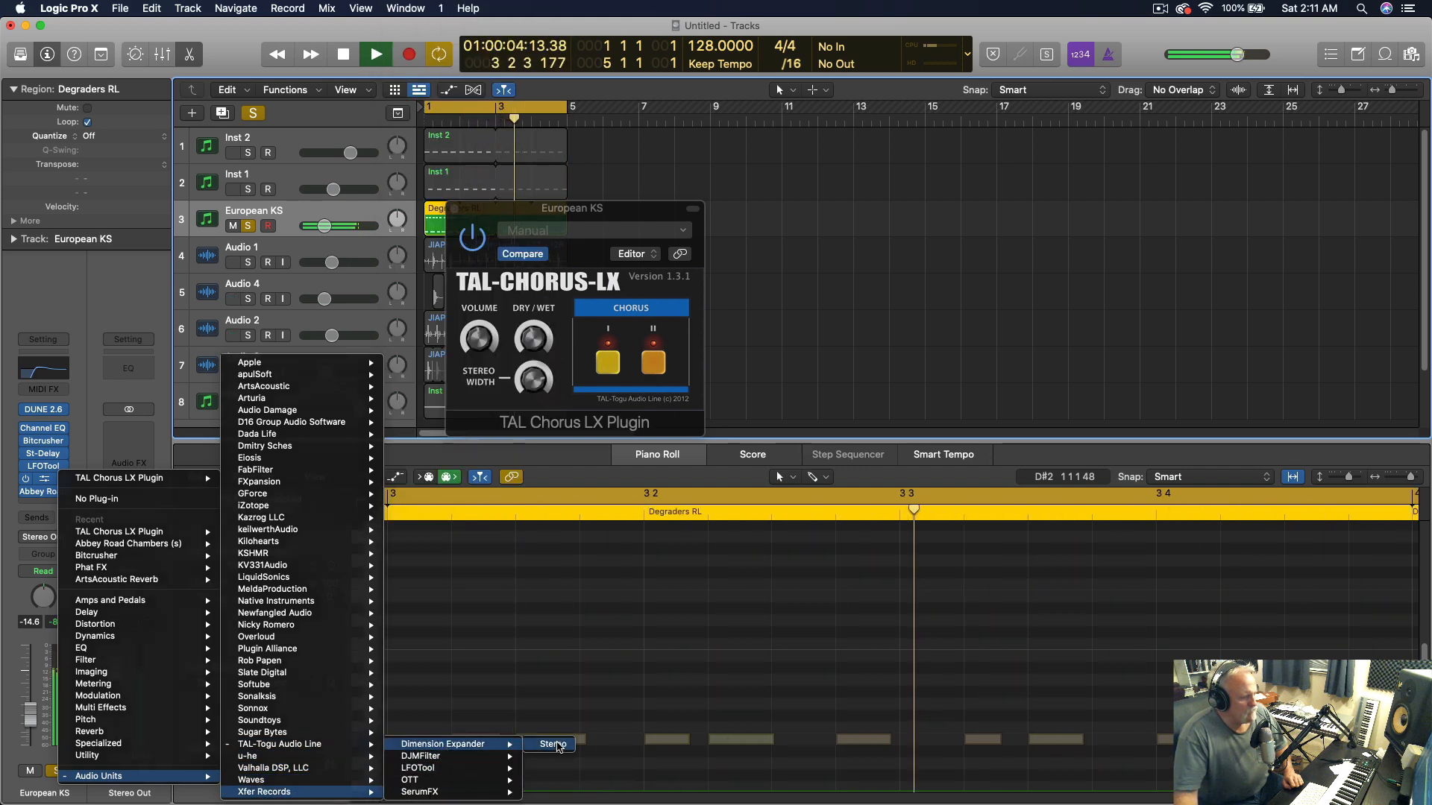
{"action": "left_click", "coordinate": [554, 744]}
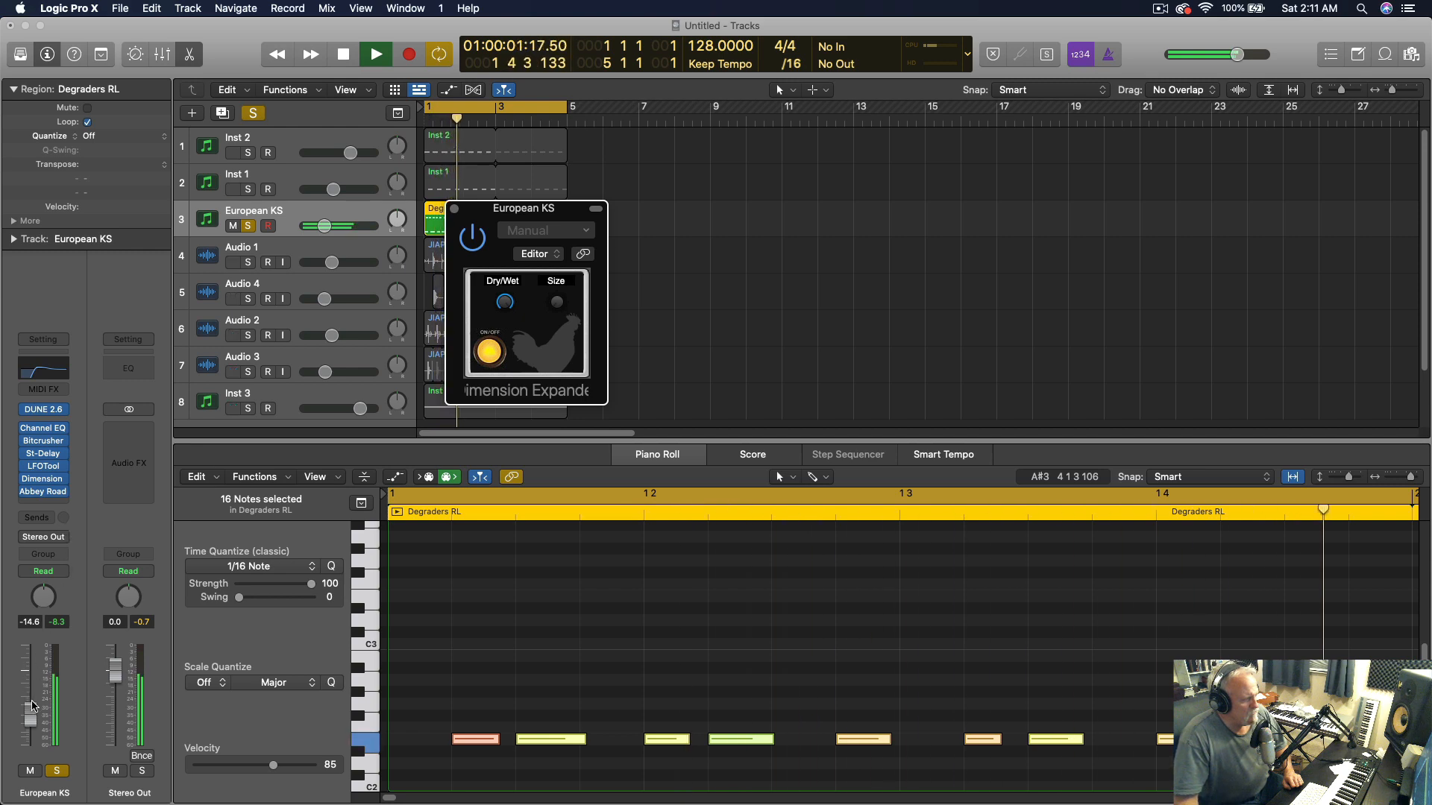
Raise the European KS track's volume to -14.0 dB, unsolo it and close the Dimension Expander window
{"action": "left_click_drag", "start_coordinate": [35, 703], "coordinate": [36, 706]}
{"action": "left_click", "coordinate": [248, 226]}
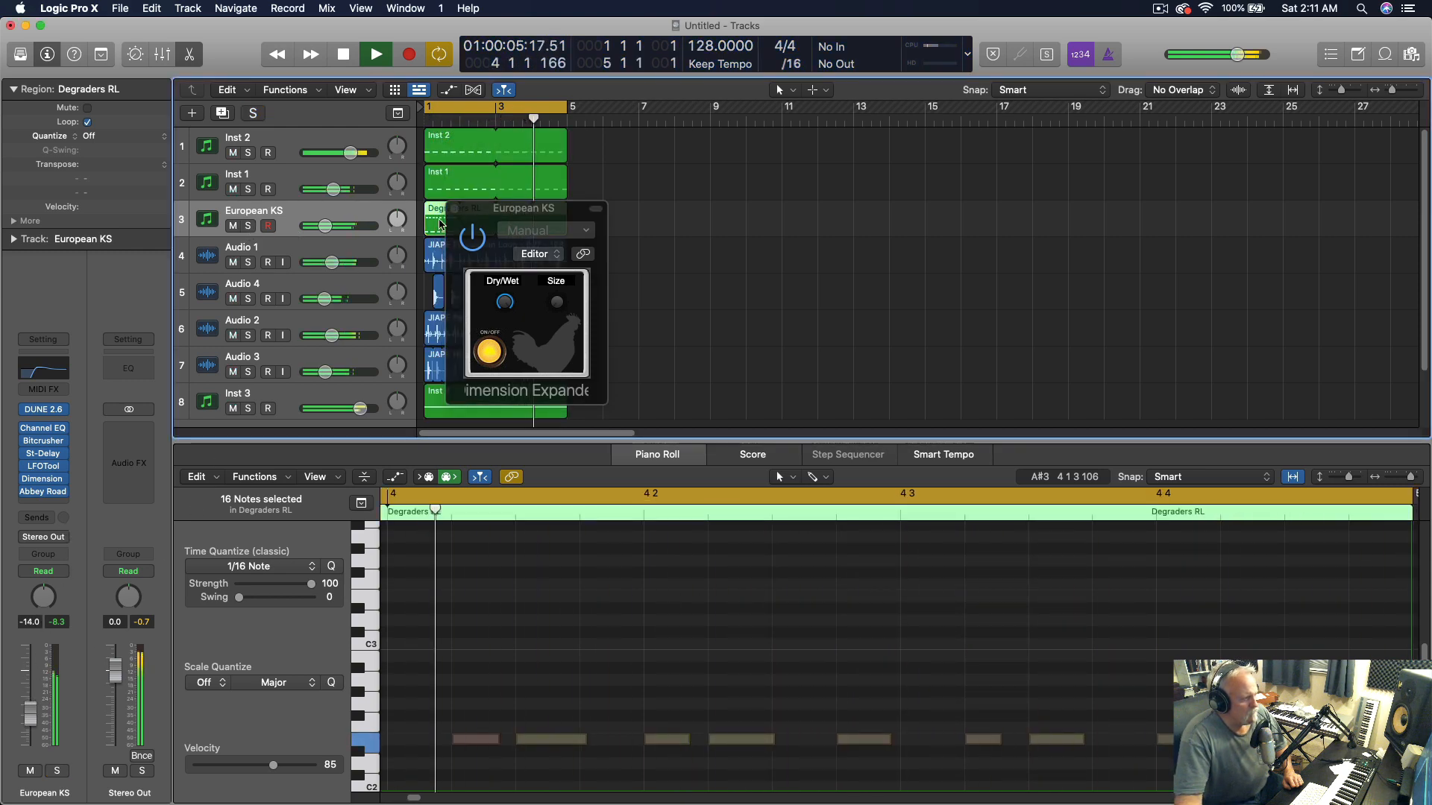
{"action": "left_click", "coordinate": [455, 213]}
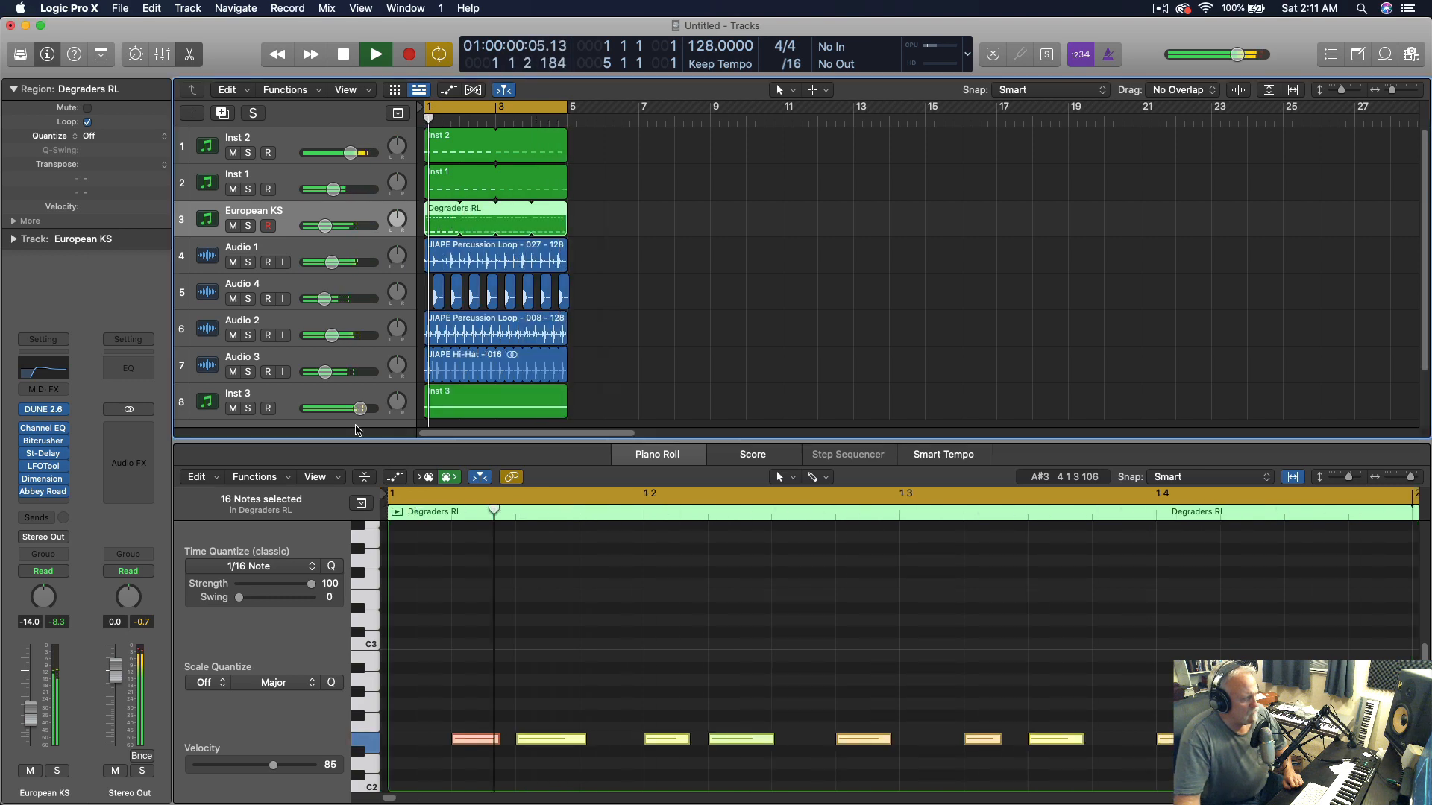
Select all eight track channels from Inst 2 to Inst 3 in the mixer and lower their faders together, bringing Inst 3 to 1.5 dB
{"action": "left_click", "coordinate": [291, 401]}
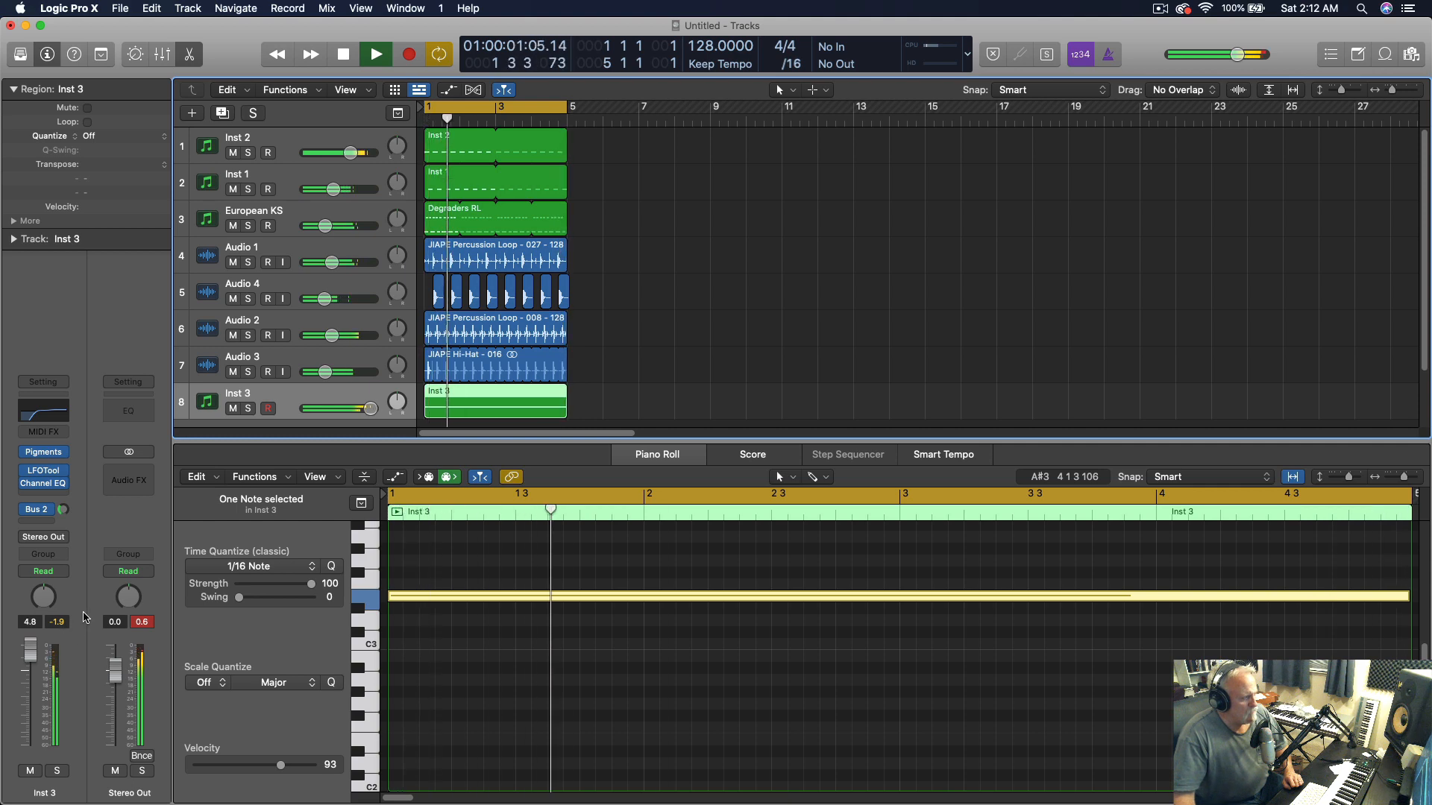
{"action": "key", "text": "x"}
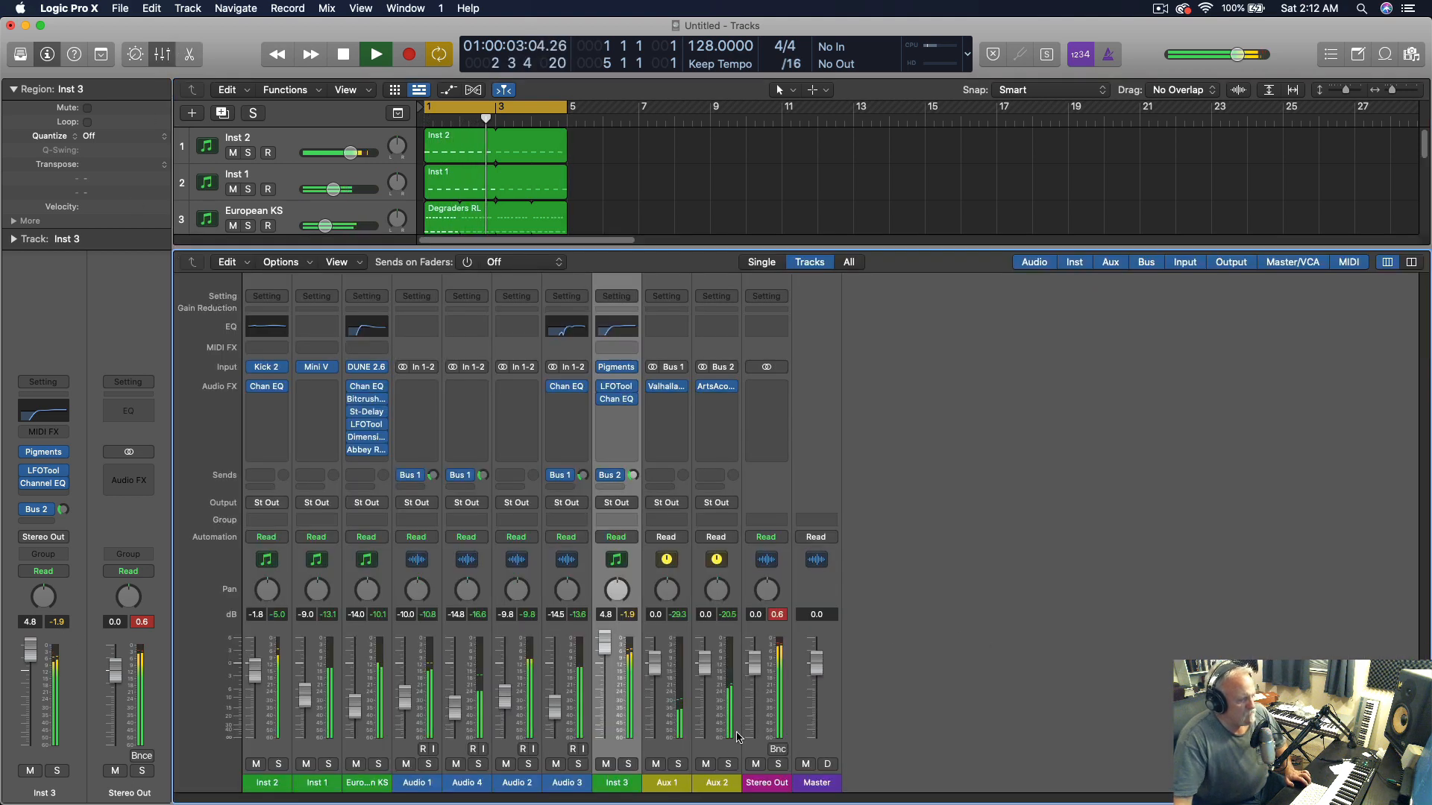
{"action": "left_click_drag", "start_coordinate": [267, 790], "coordinate": [621, 774]}
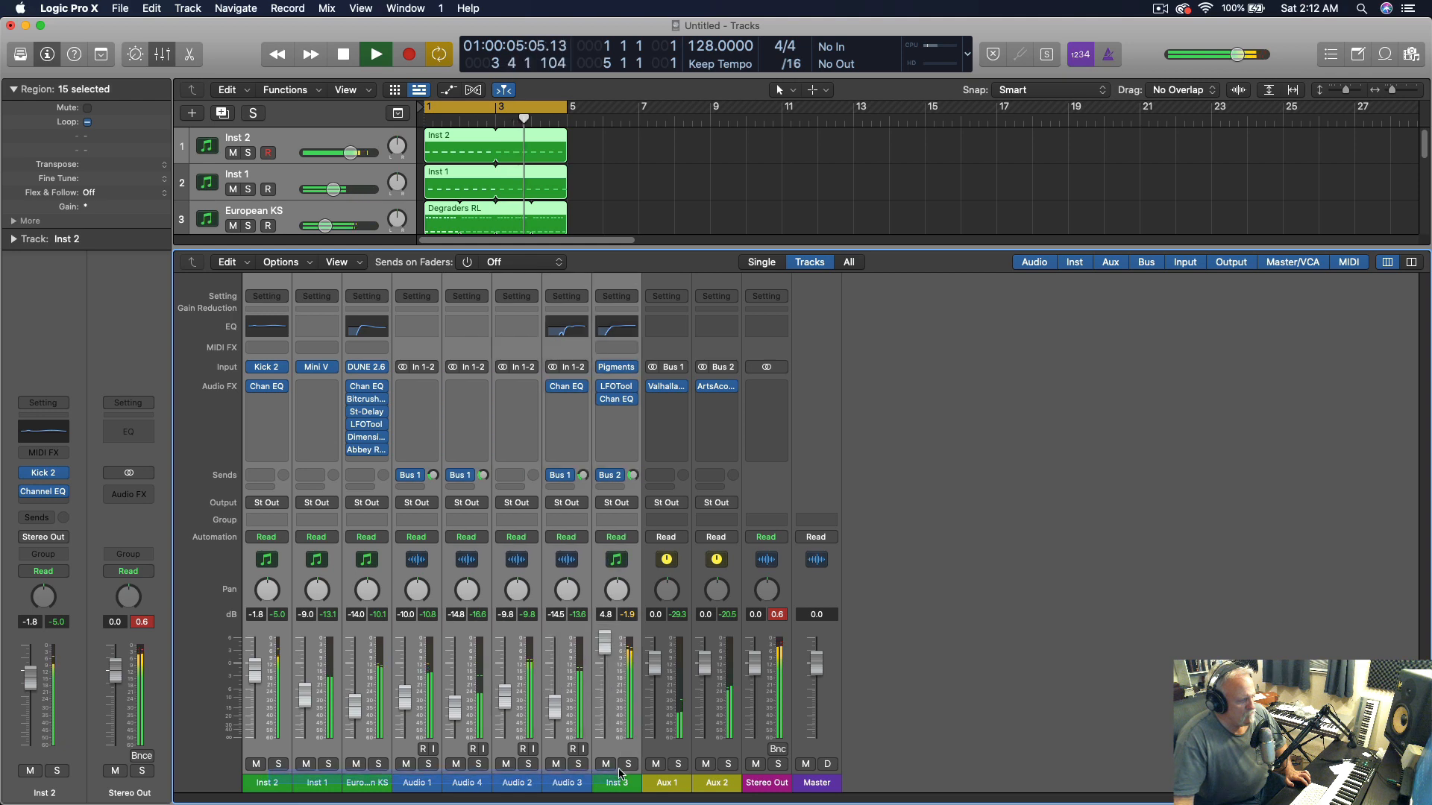
{"action": "left_click_drag", "start_coordinate": [606, 651], "coordinate": [607, 661]}
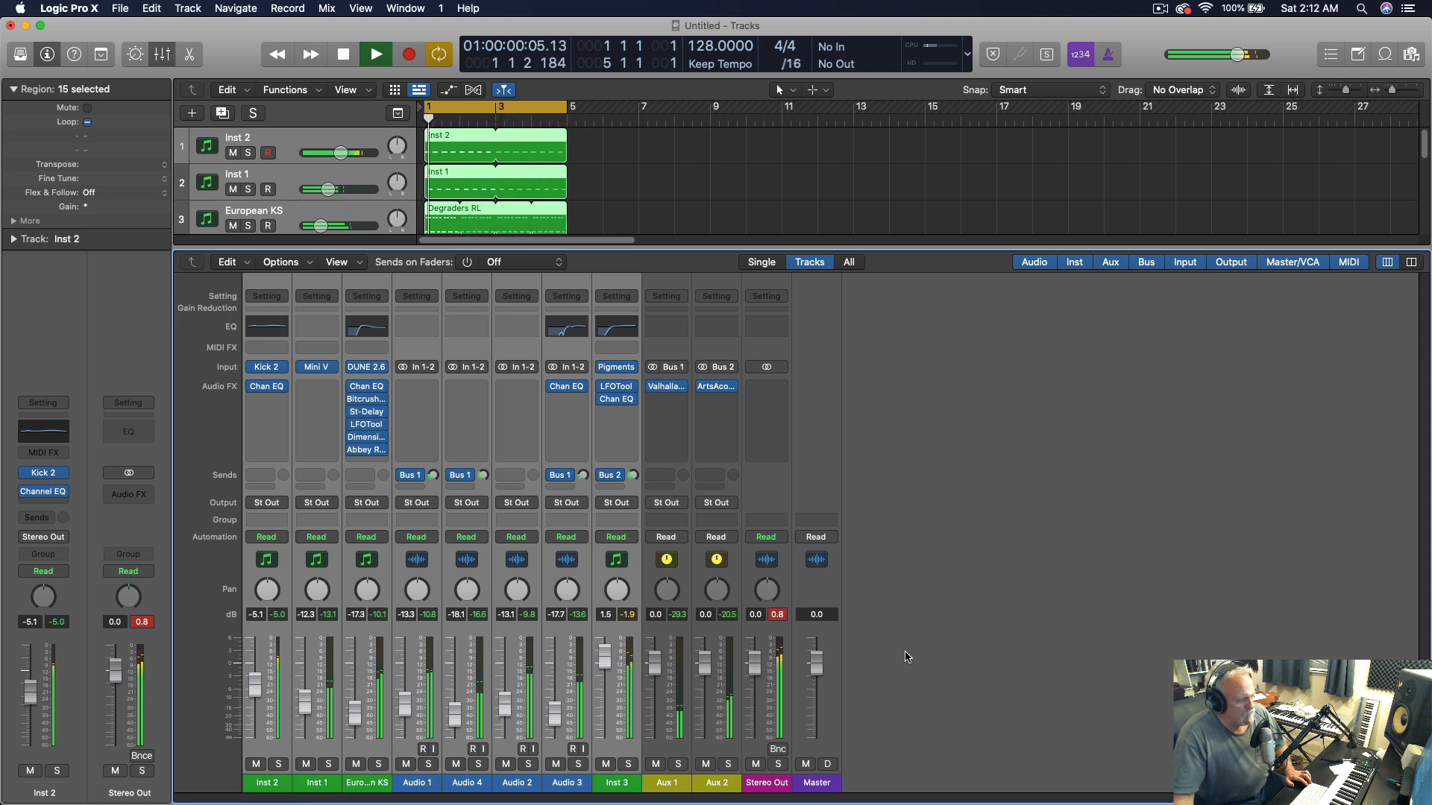
{"action": "left_click", "coordinate": [941, 654]}
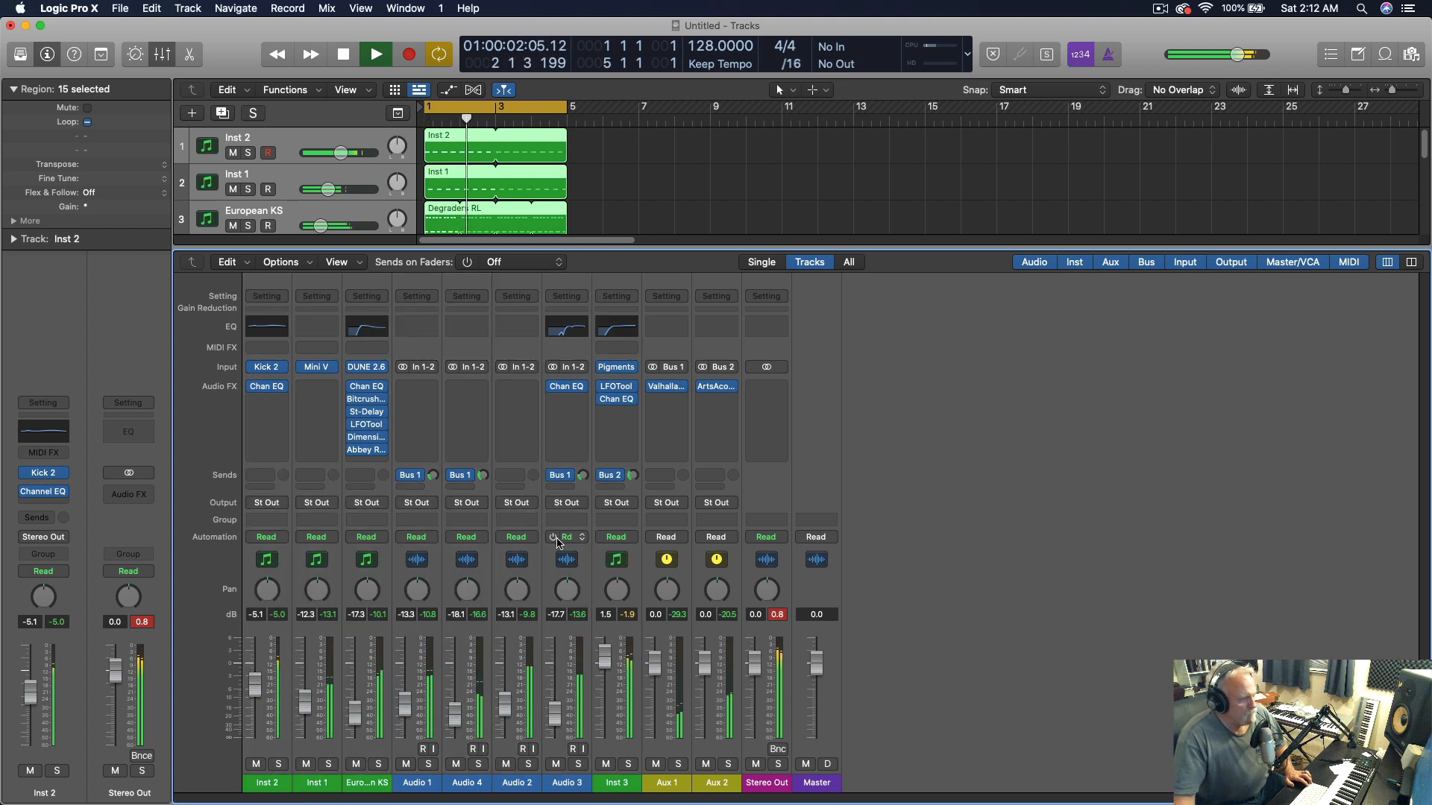
{"action": "left_click", "coordinate": [171, 57]}
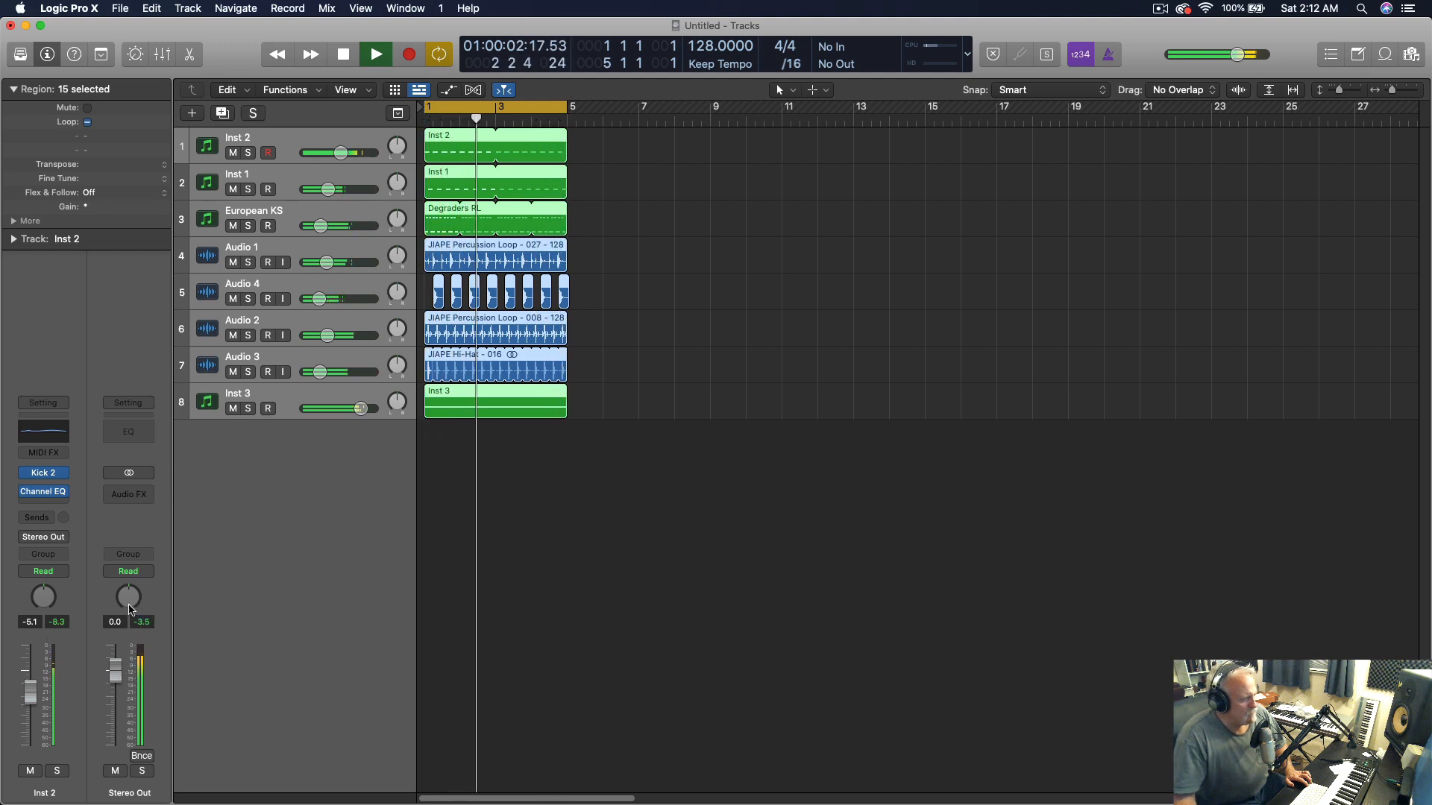
Insert a stereo Limiter on the Stereo Out channel and set its gain to +3.9 dB
{"action": "left_click", "coordinate": [152, 495]}
{"action": "mouse_move", "coordinate": [167, 620]}
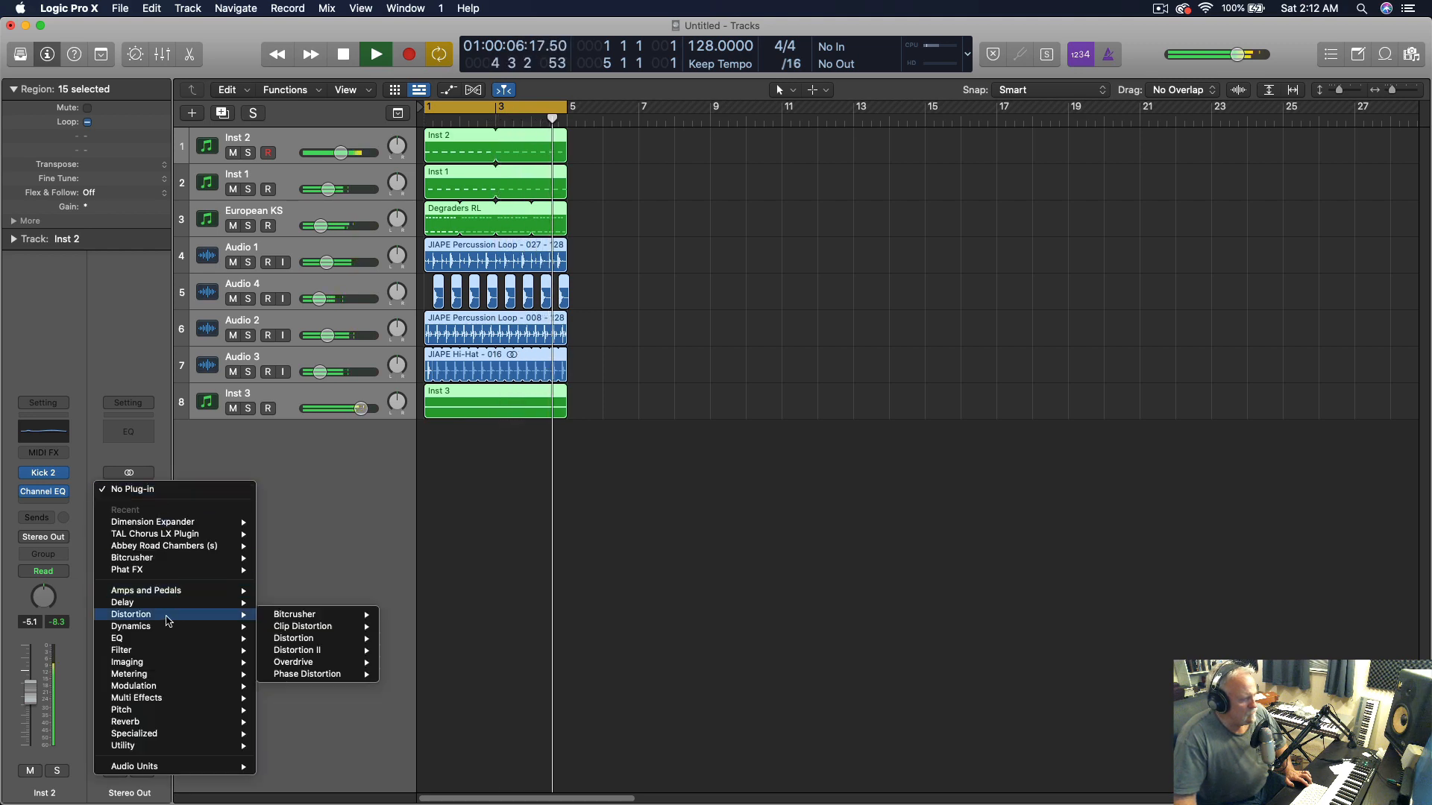
{"action": "mouse_move", "coordinate": [313, 686]}
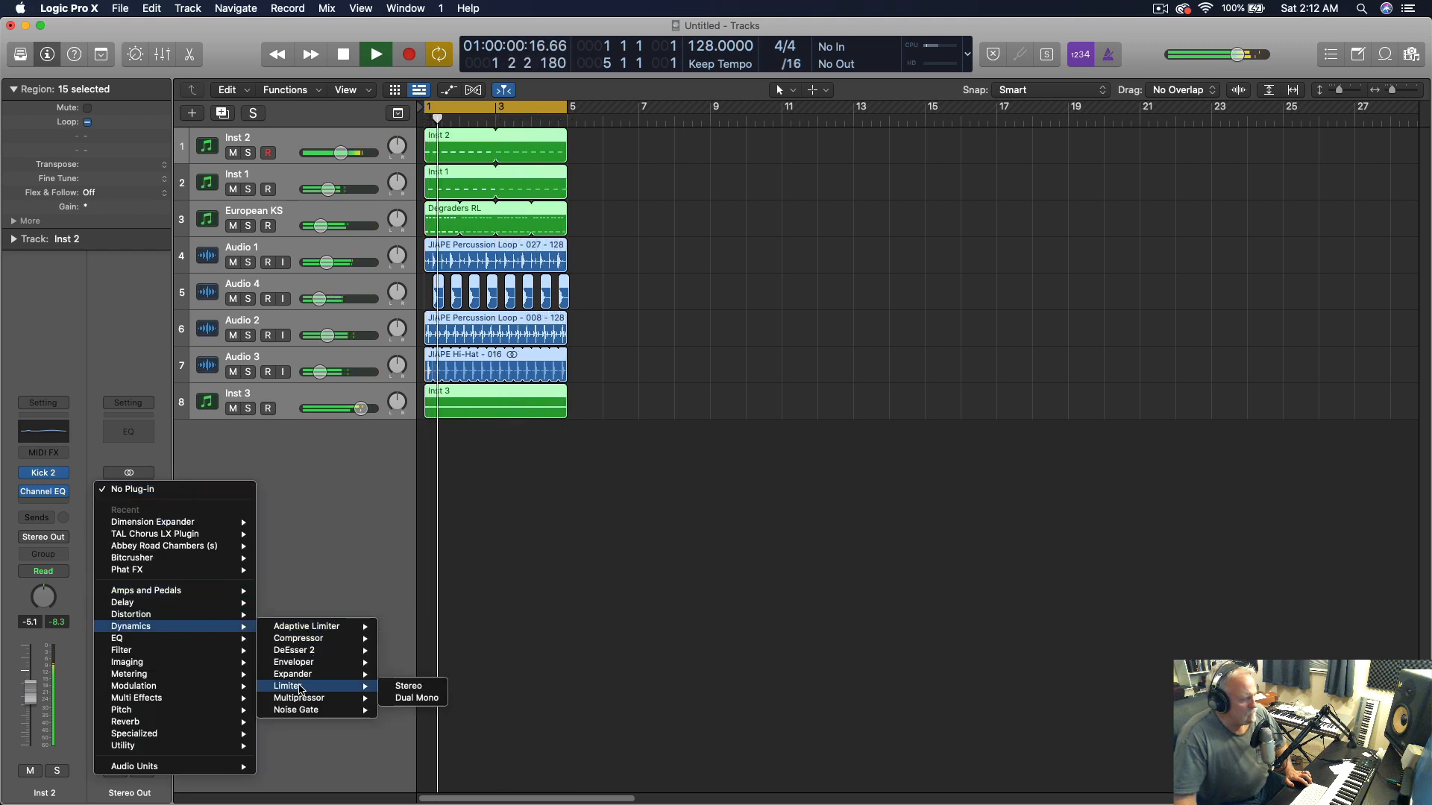
{"action": "left_click", "coordinate": [425, 688]}
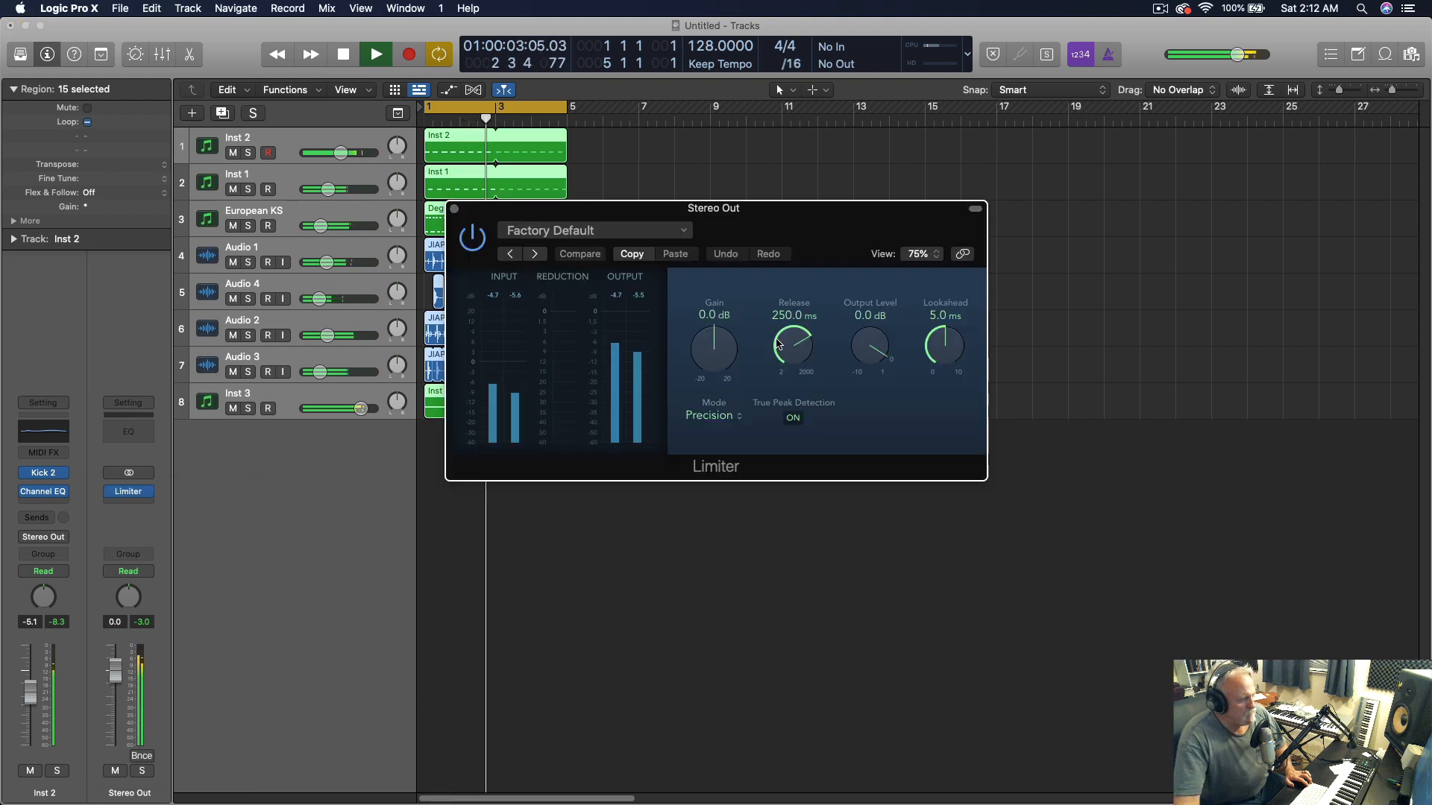
{"action": "left_click_drag", "start_coordinate": [707, 354], "coordinate": [709, 344]}
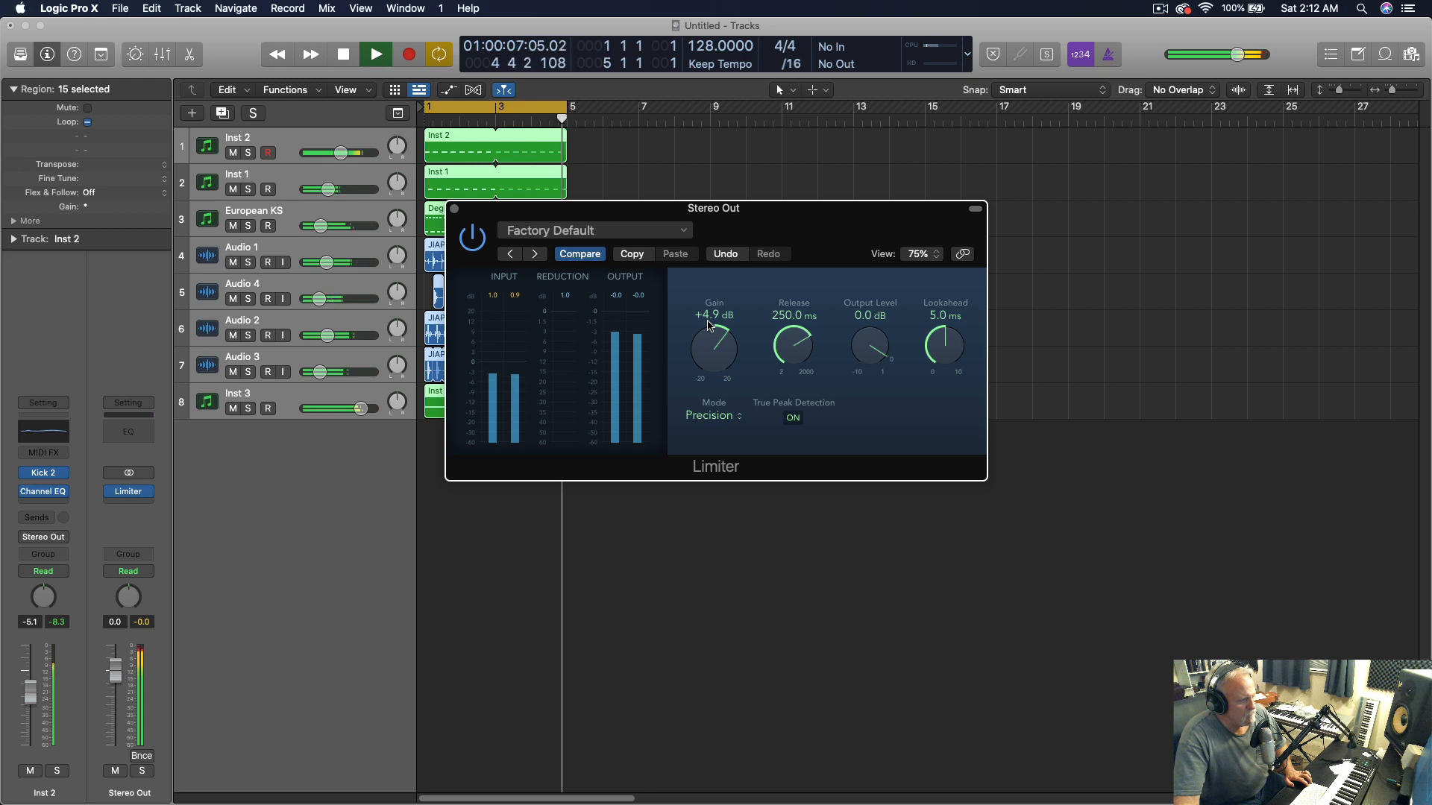
{"action": "left_click_drag", "start_coordinate": [708, 328], "coordinate": [709, 330]}
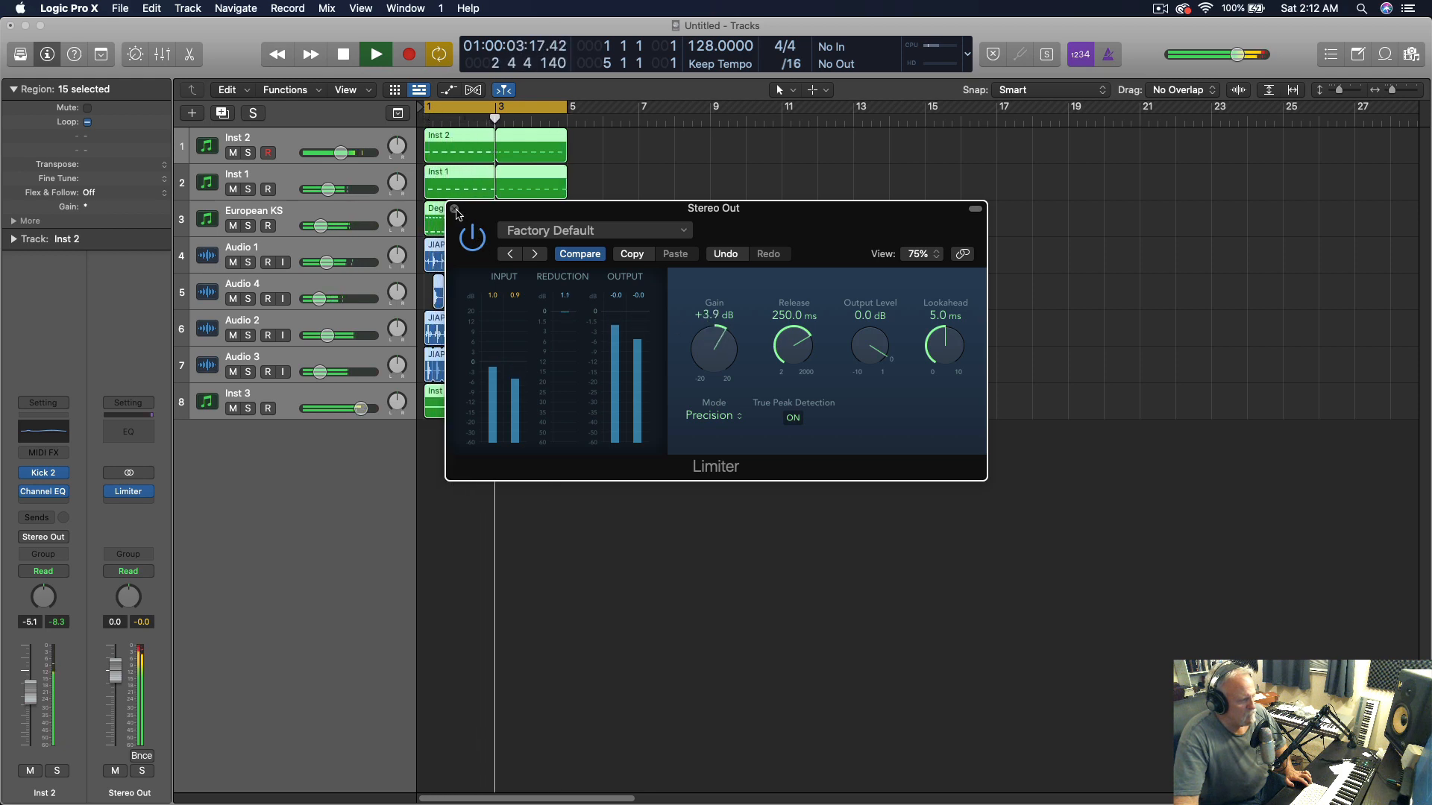
{"action": "left_click", "coordinate": [455, 209]}
Lower the Audio 4 clap track's volume to -22.0 dB
{"action": "left_click", "coordinate": [290, 285]}
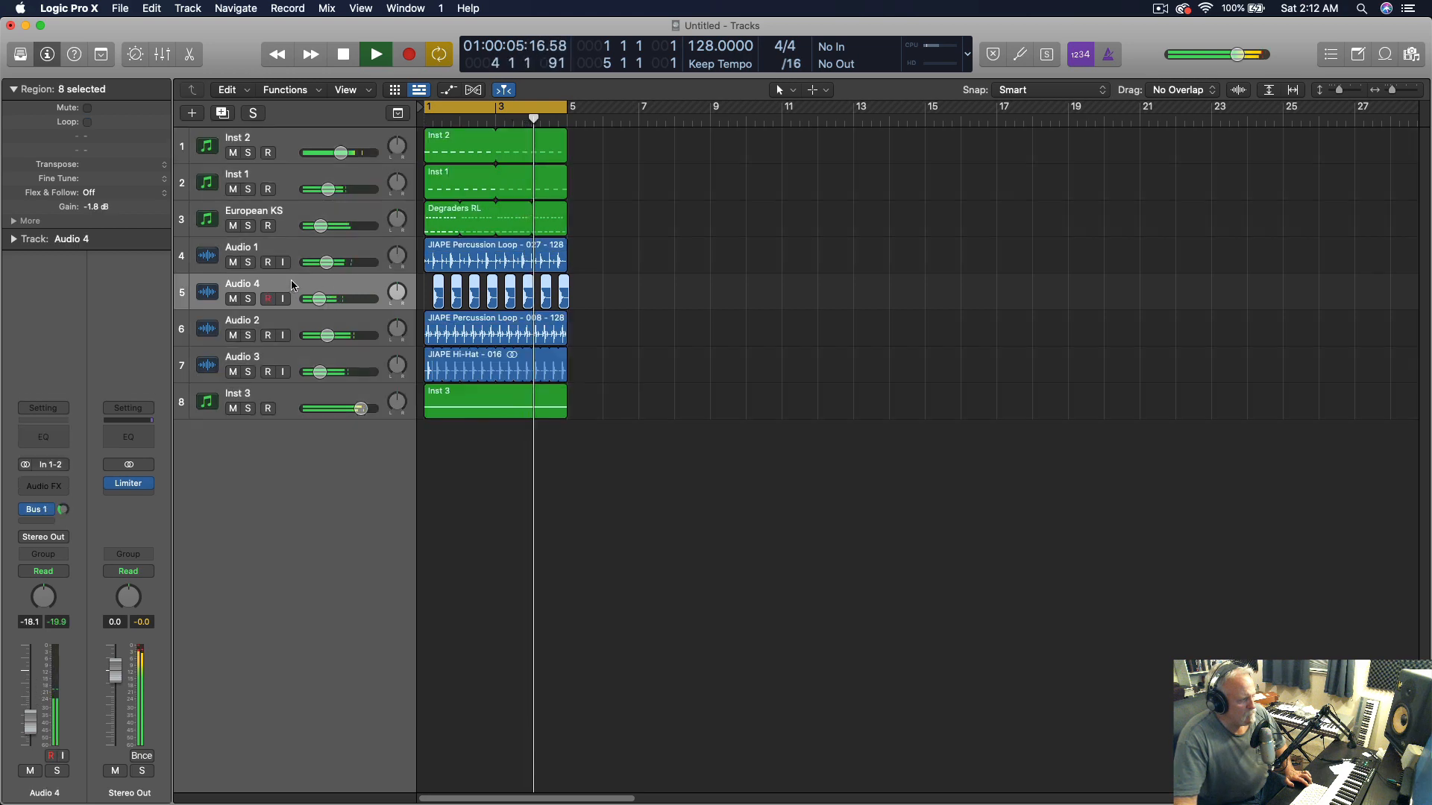
{"action": "left_click_drag", "start_coordinate": [323, 305], "coordinate": [317, 299]}
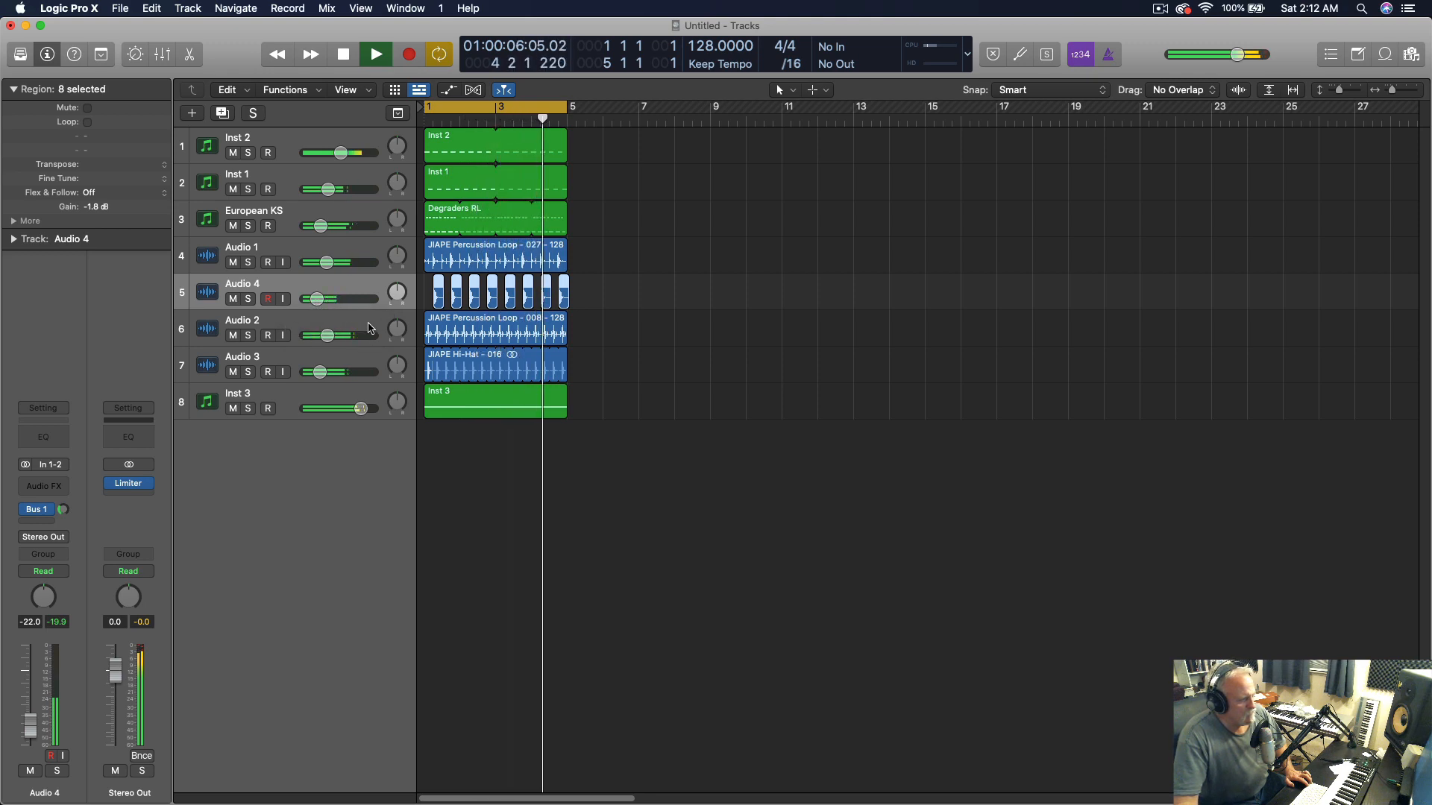
Reshape the LFOTool volume curve on Inst 3 by raising its start point and lifting the middle point to the maximum, and audition the loop
{"action": "left_click", "coordinate": [288, 403]}
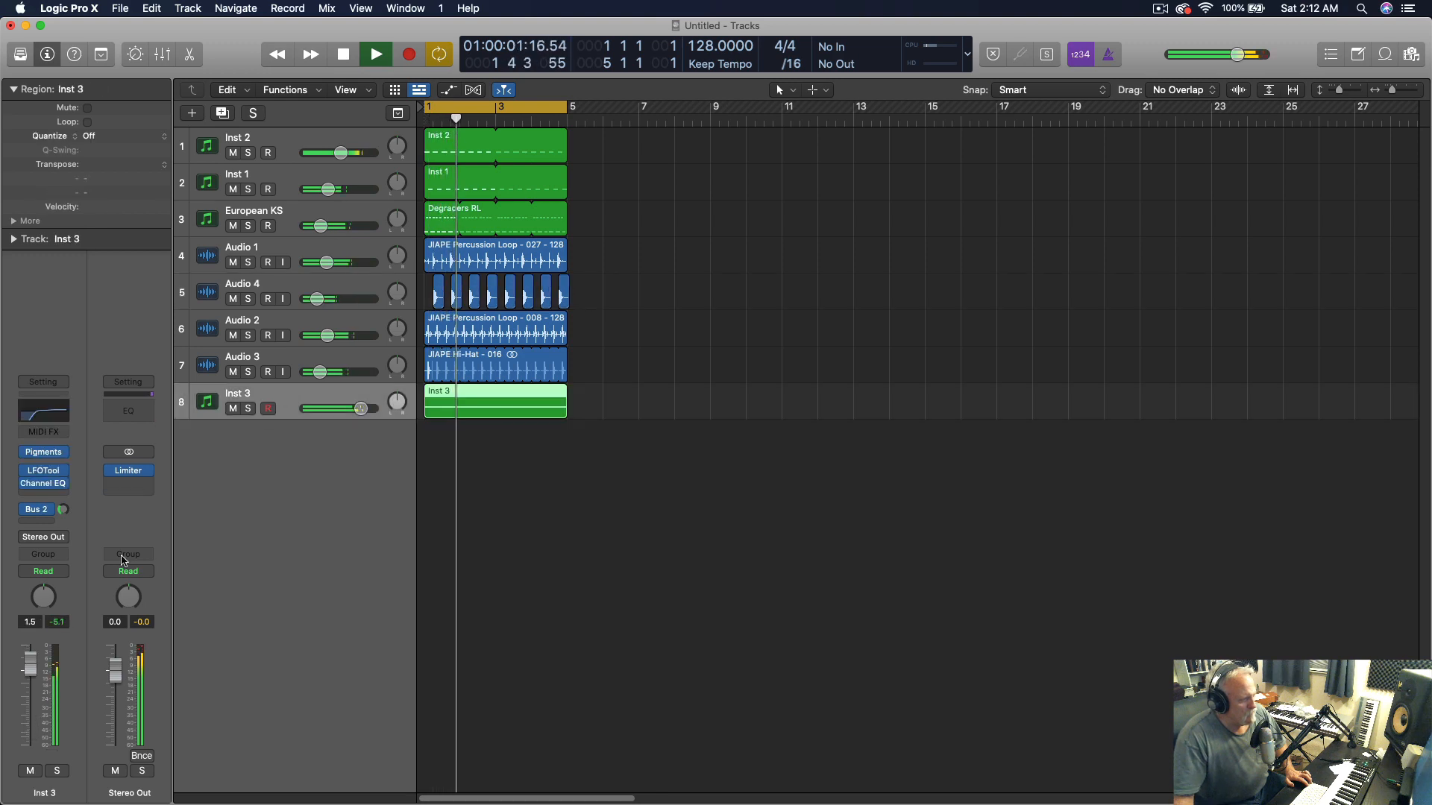
{"action": "left_click", "coordinate": [46, 472]}
{"action": "left_click_drag", "start_coordinate": [554, 433], "coordinate": [547, 393]}
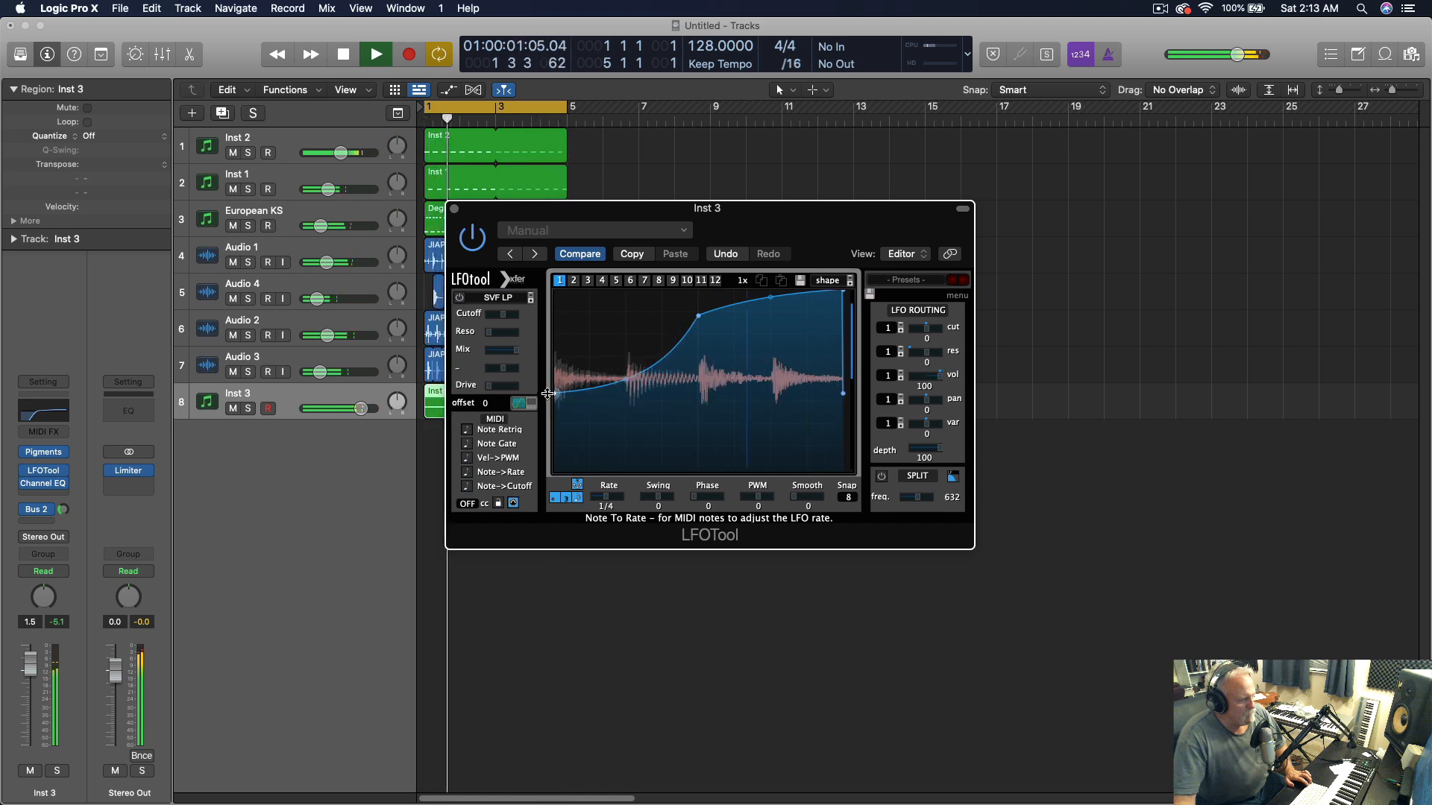
{"action": "left_click_drag", "start_coordinate": [697, 318], "coordinate": [697, 292]}
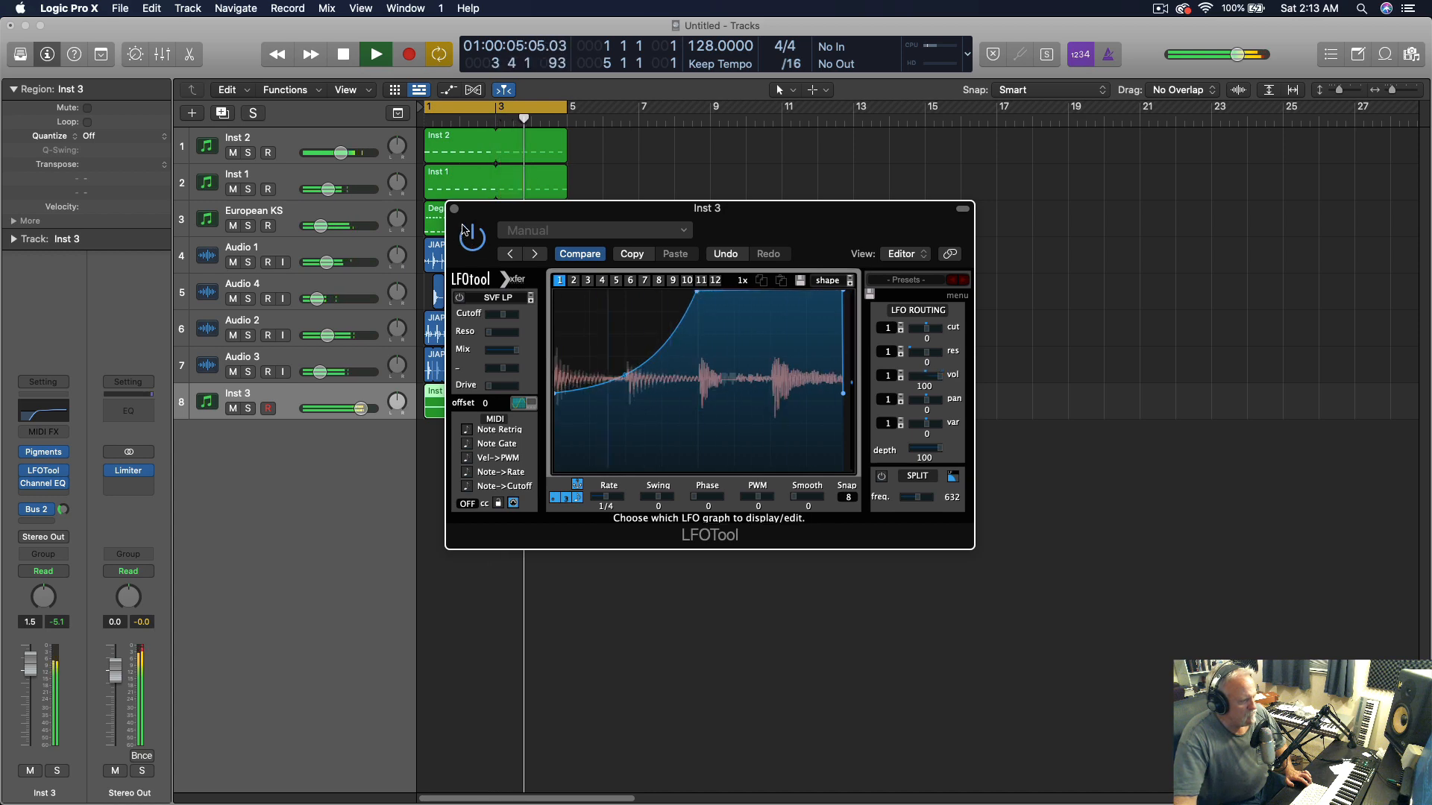
{"action": "left_click", "coordinate": [454, 209]}
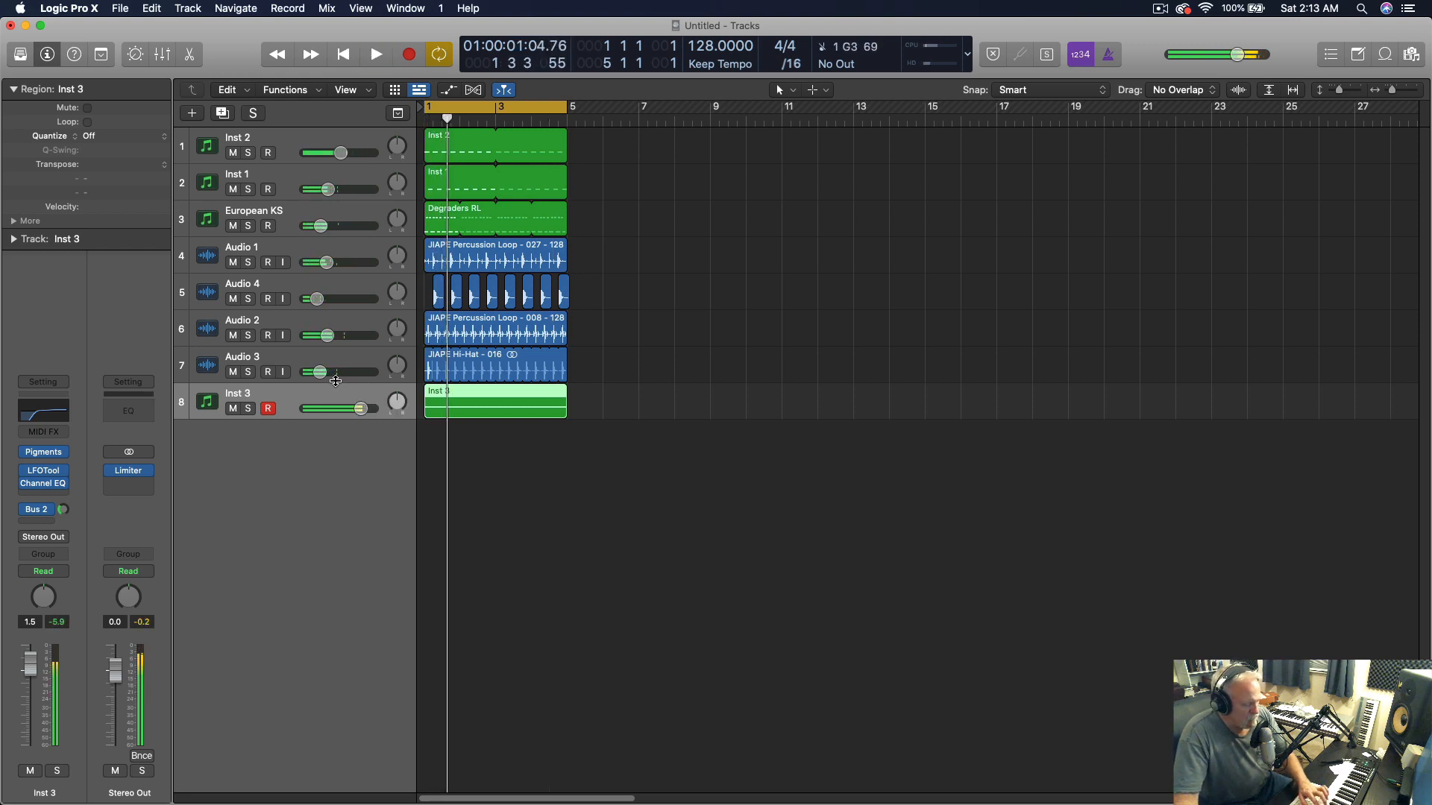
{"action": "key", "text": "space"}
{"action": "key", "text": "space"}
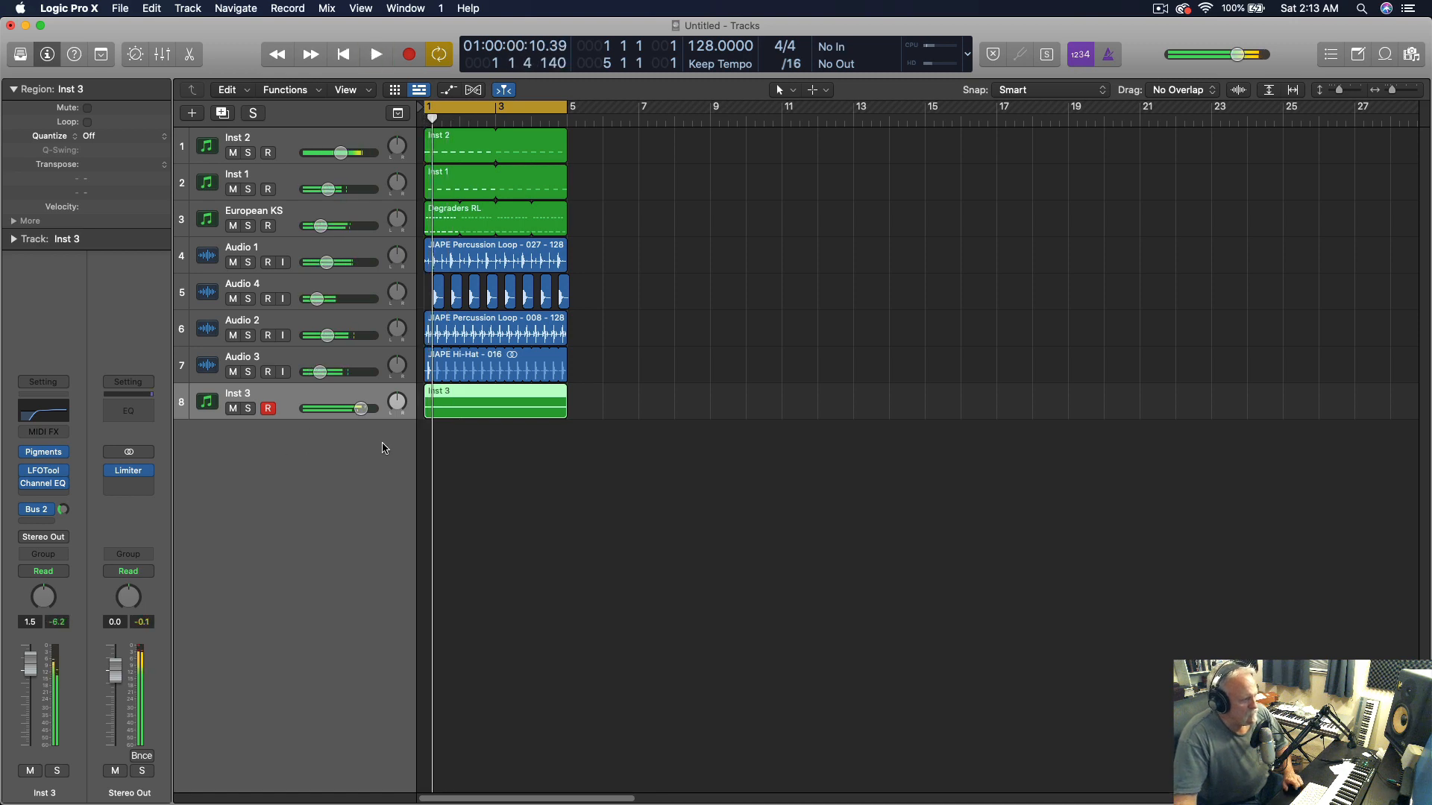
Add one new audio track directly below Audio 3
{"action": "left_click", "coordinate": [286, 363]}
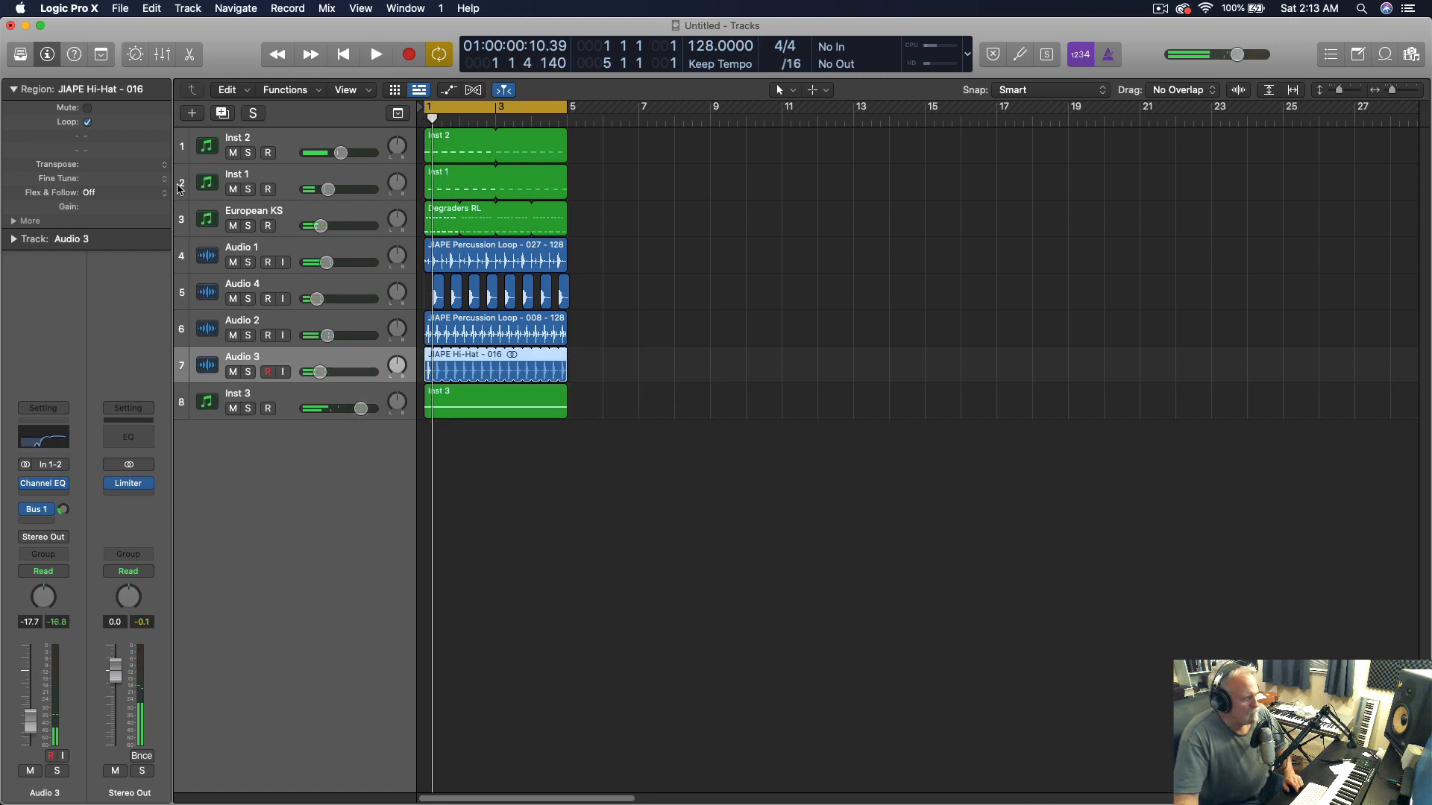
{"action": "left_click", "coordinate": [191, 114]}
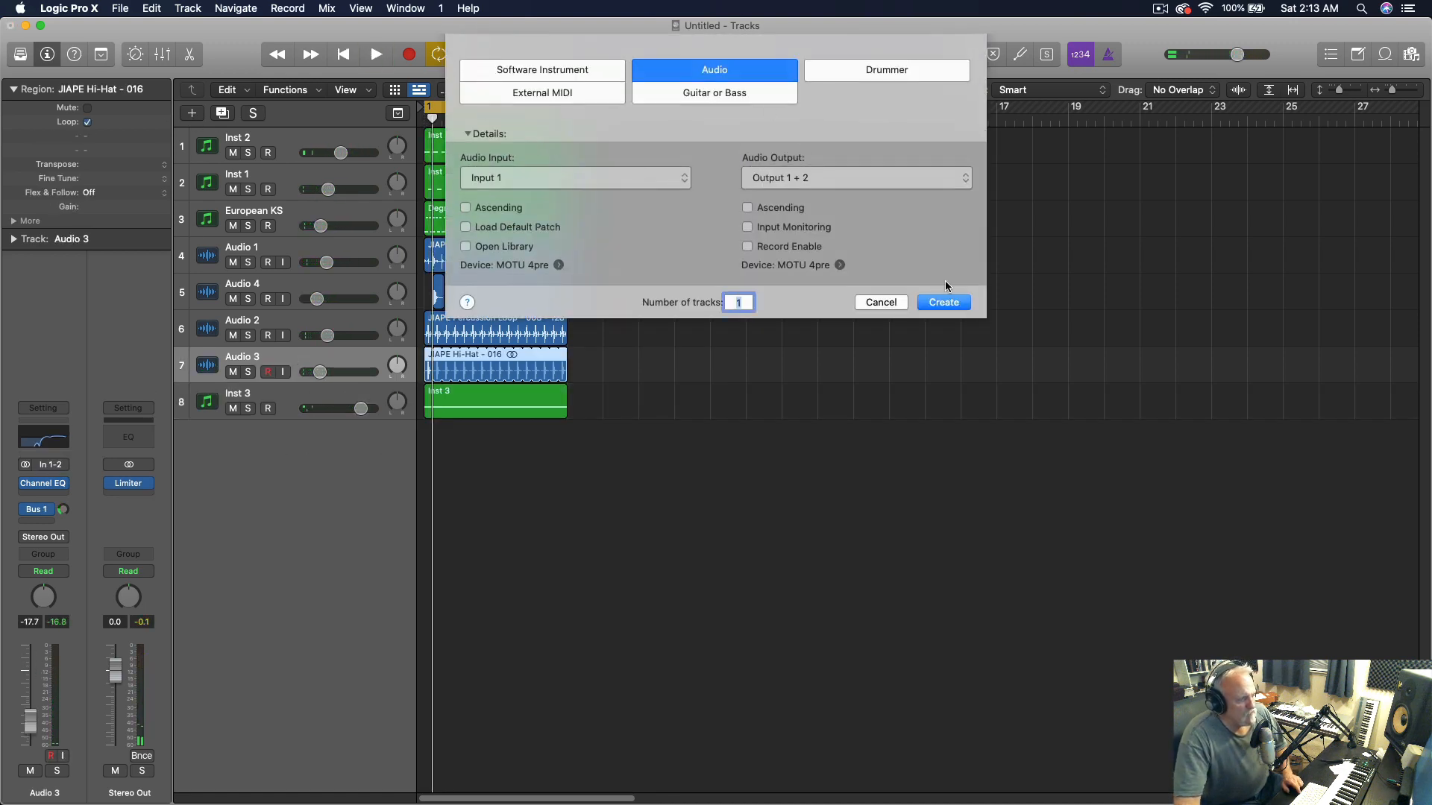
{"action": "left_click", "coordinate": [941, 301]}
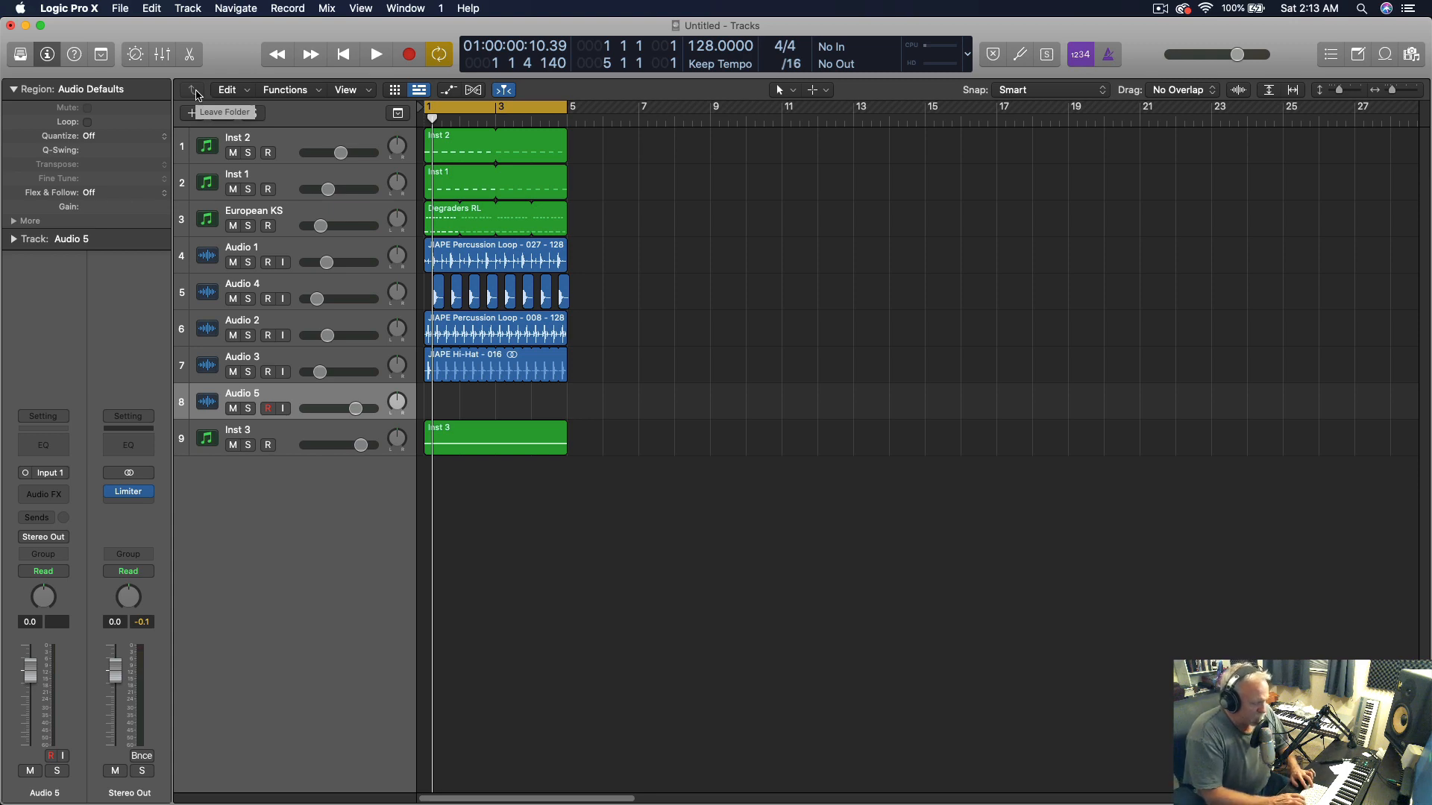
Import Siren_Tones_Aah_G.wav onto the Audio 5 track from the Tones folder of the Black Octopus Siren by Veela sample library
{"action": "key", "text": "super+shift+i"}
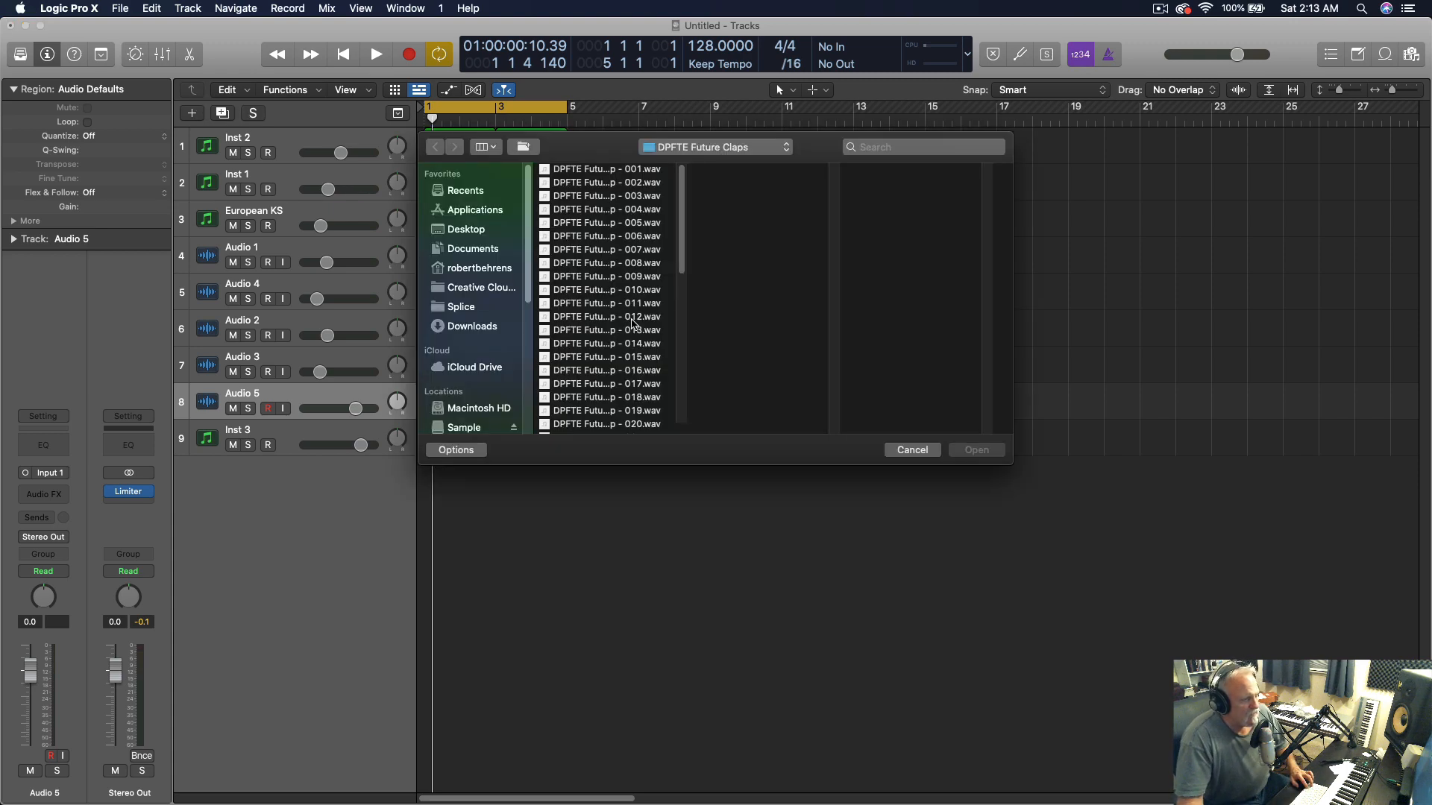
{"action": "left_click", "coordinate": [762, 149]}
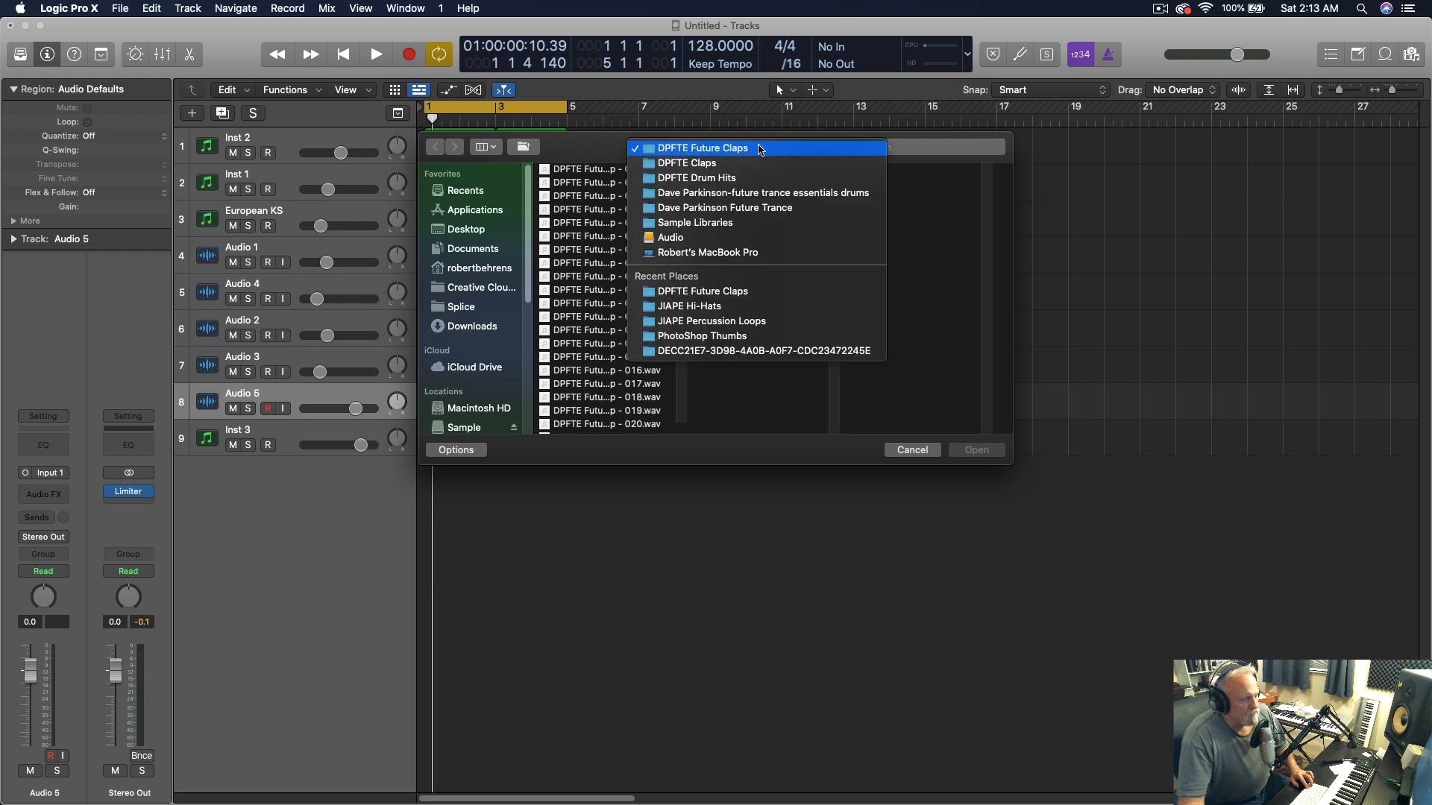
{"action": "left_click", "coordinate": [733, 239]}
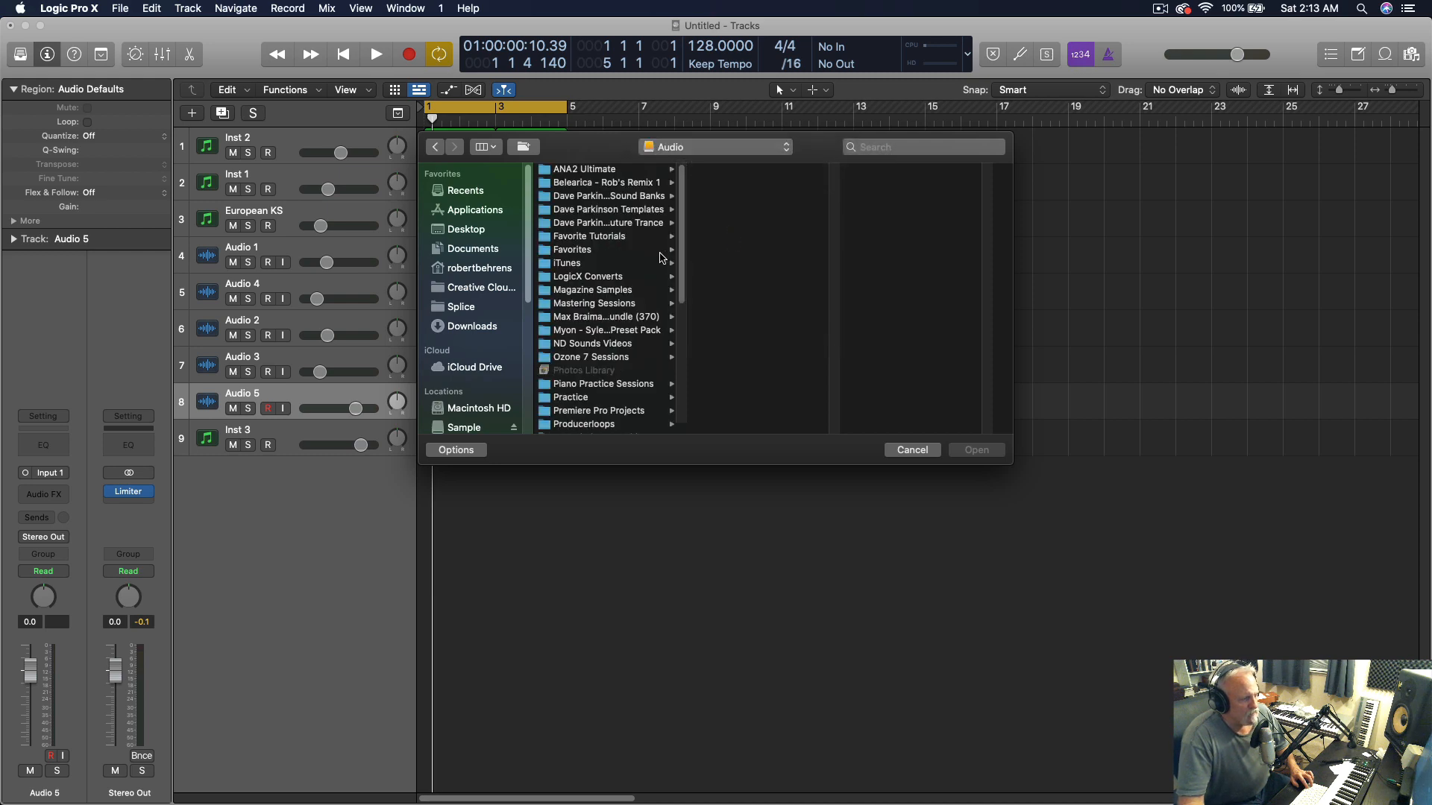
{"action": "scroll", "coordinate": [642, 294], "scroll_direction": "down", "scroll_amount": 5}
{"action": "left_click", "coordinate": [620, 282]}
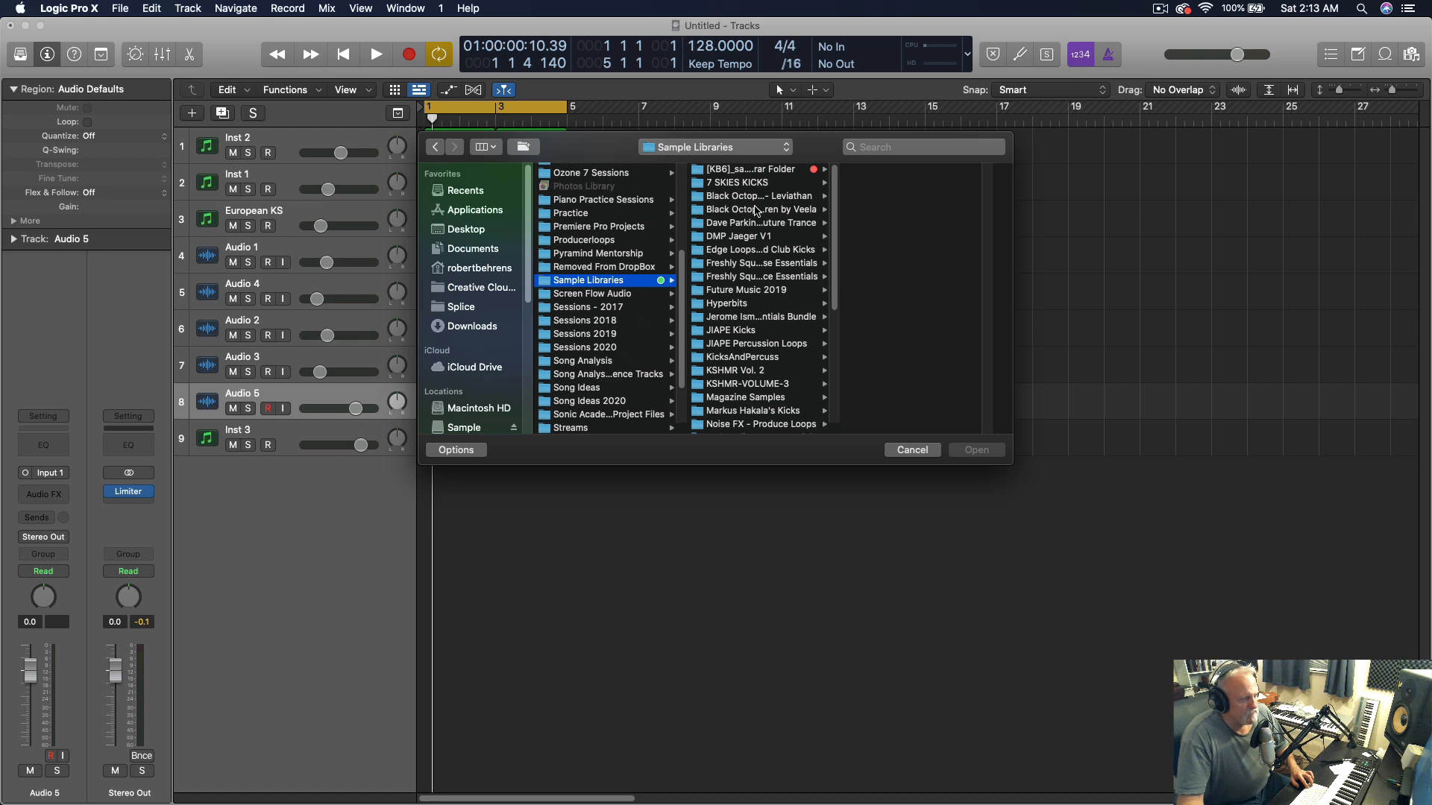
{"action": "left_click", "coordinate": [776, 210]}
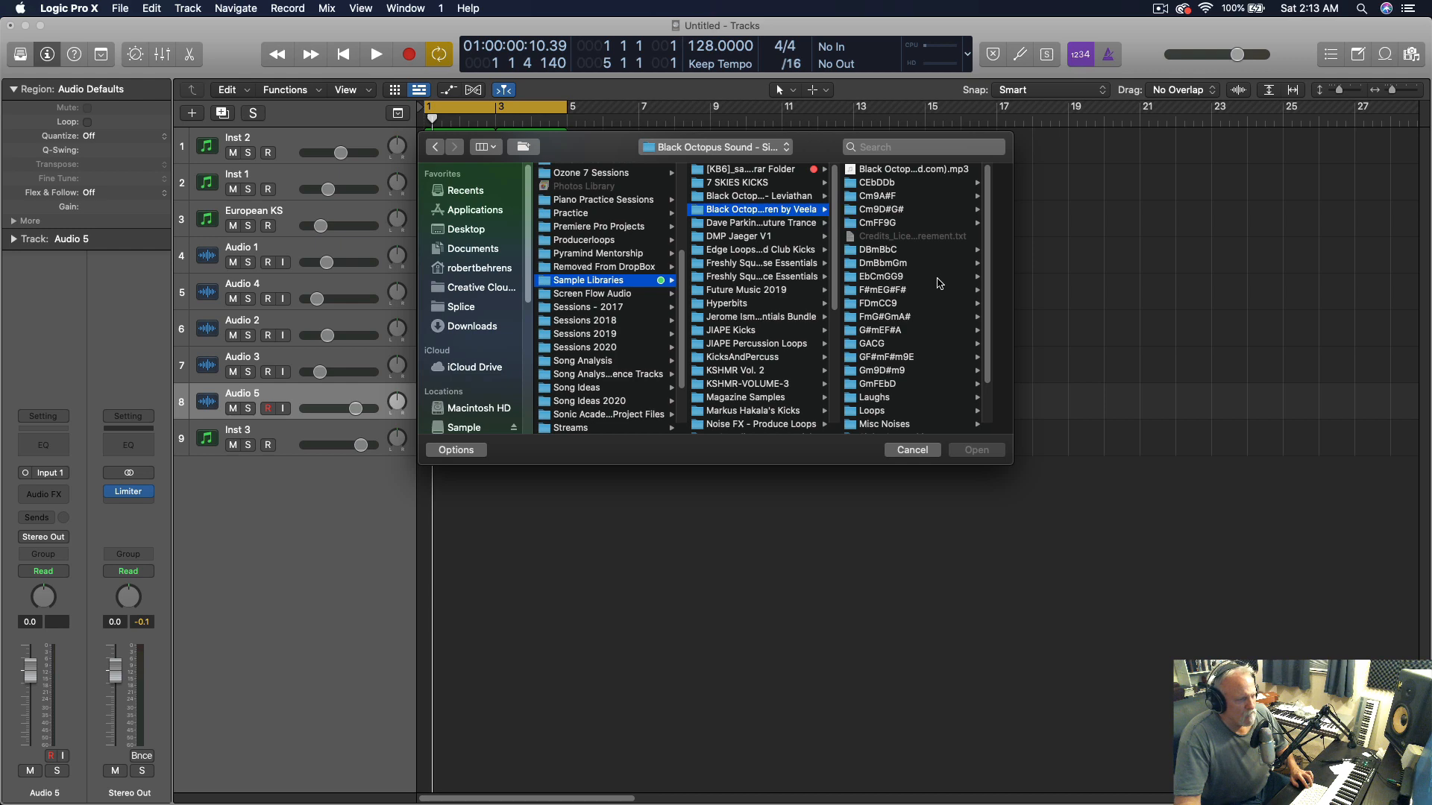
{"action": "scroll", "coordinate": [984, 270], "scroll_direction": "down", "scroll_amount": 3}
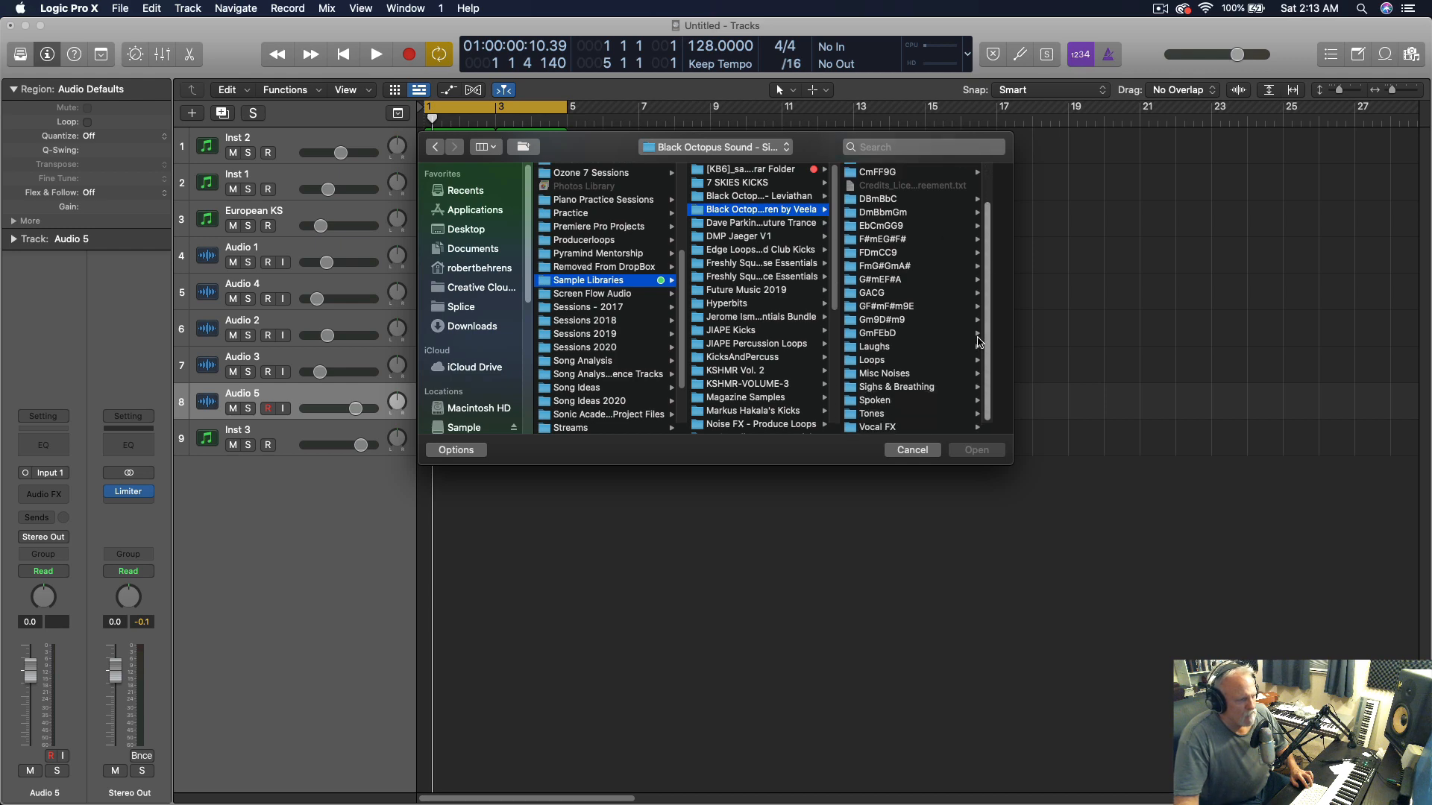
{"action": "left_click", "coordinate": [877, 414]}
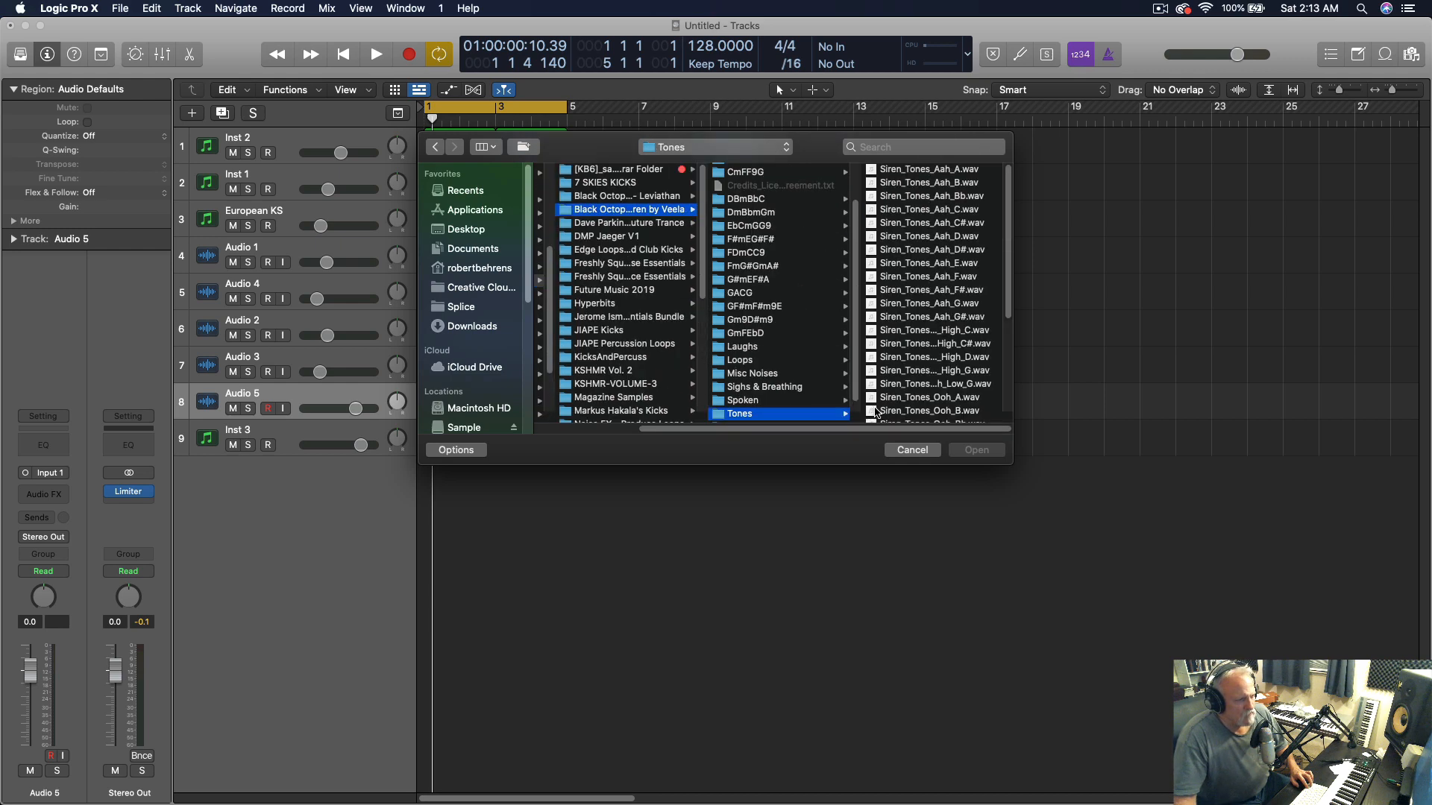
{"action": "left_click", "coordinate": [925, 304]}
{"action": "left_click", "coordinate": [973, 452]}
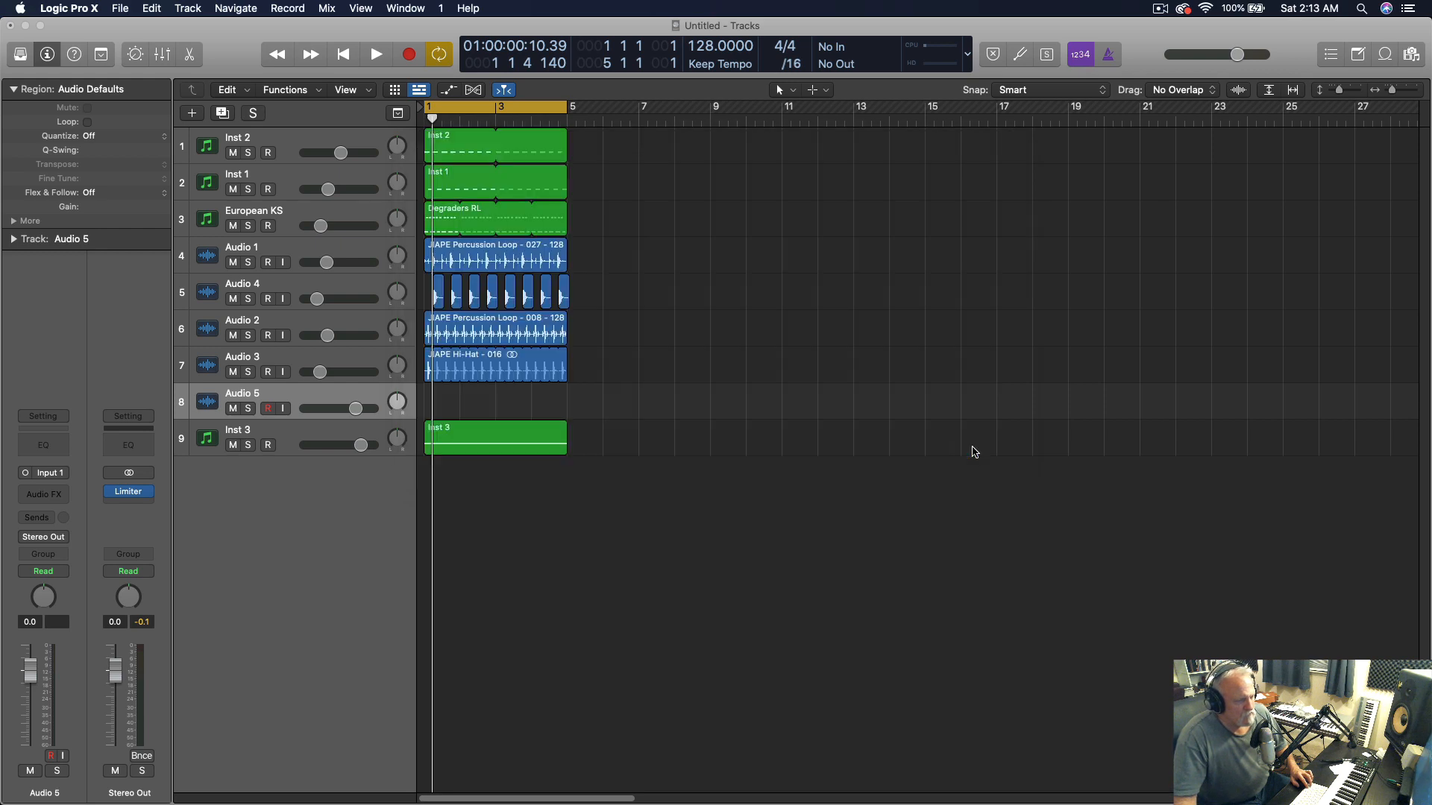
Lower the Audio 5 vocal track's volume to -33.0 dB and add a send to Bus 2
{"action": "key", "text": "space"}
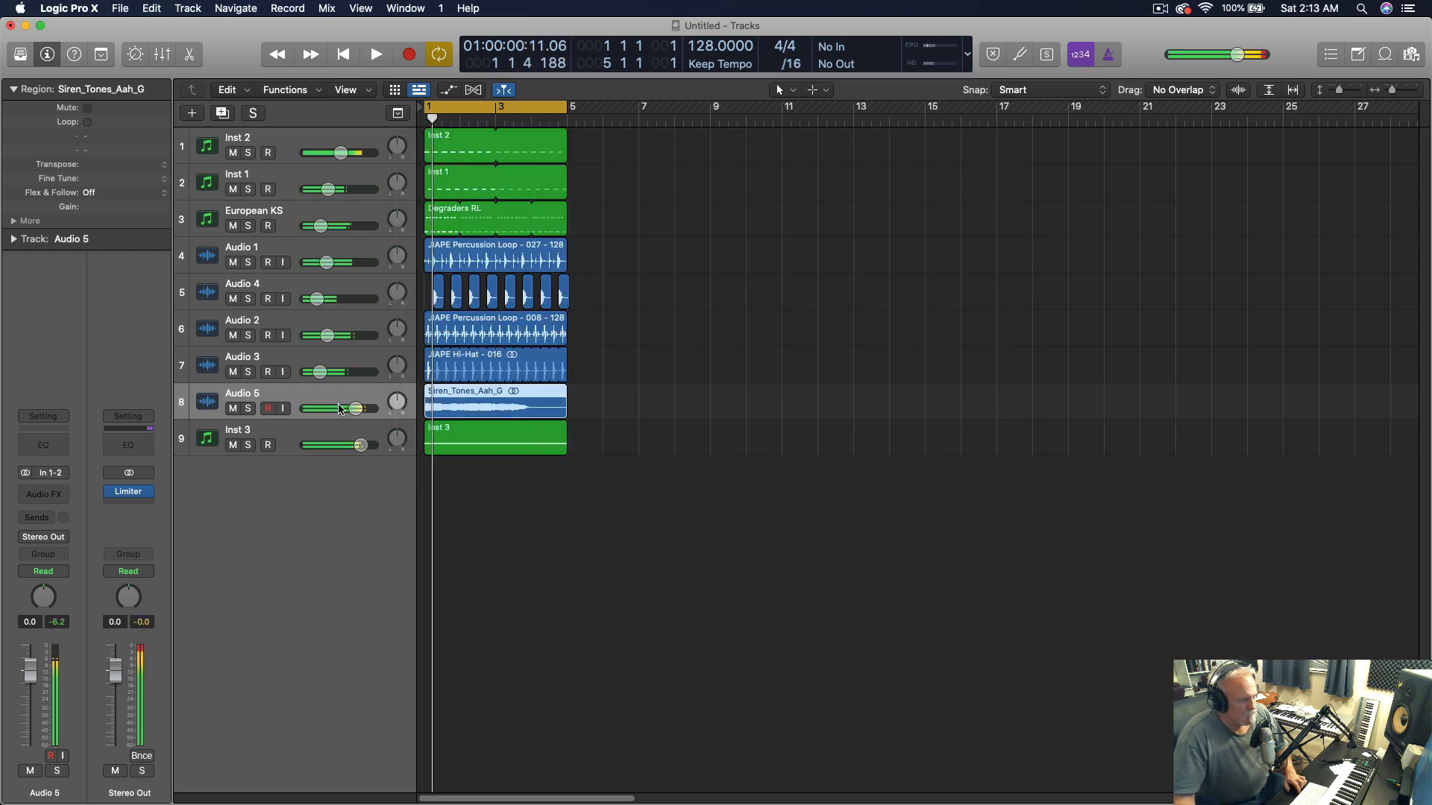
{"action": "left_click_drag", "start_coordinate": [357, 410], "coordinate": [327, 410]}
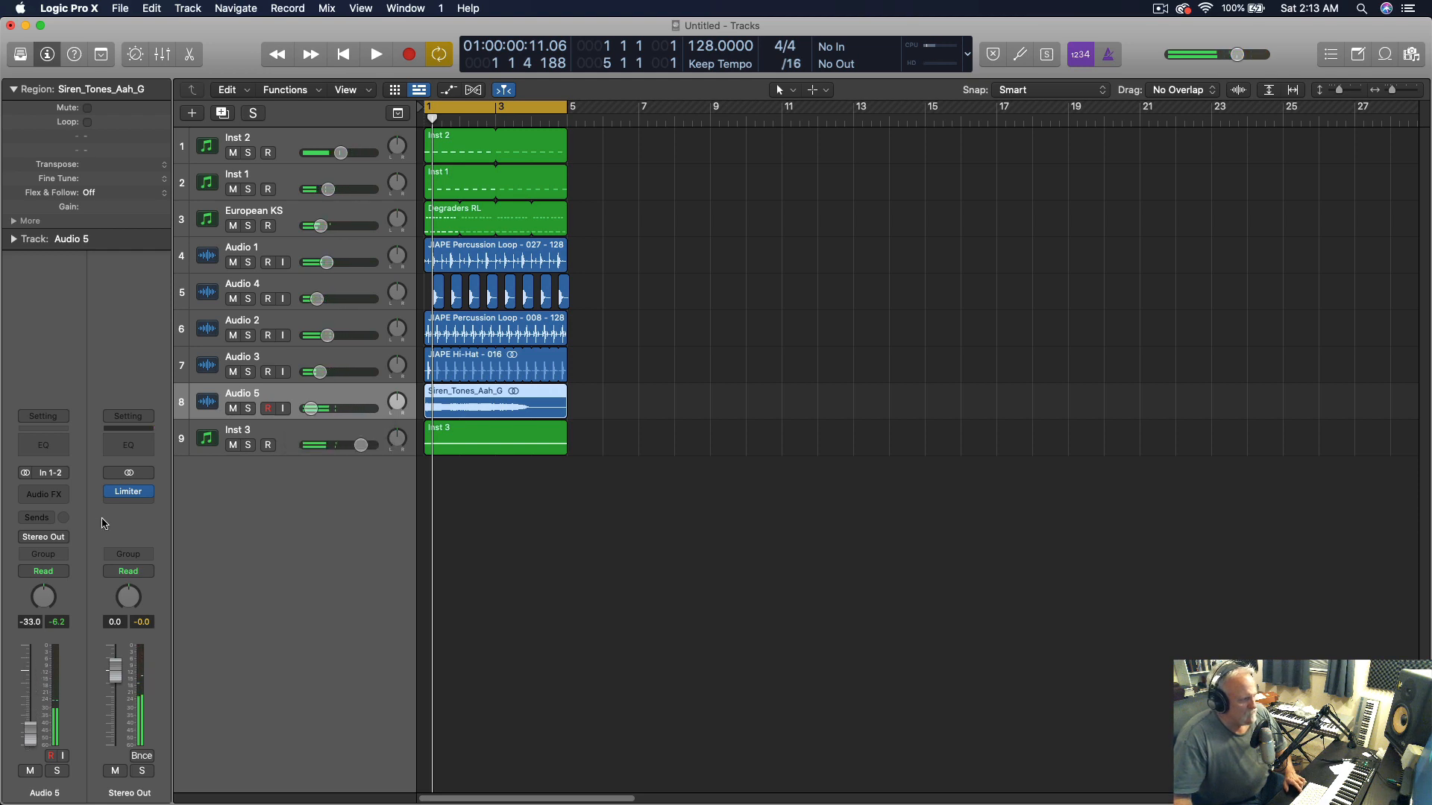
{"action": "left_click", "coordinate": [47, 525]}
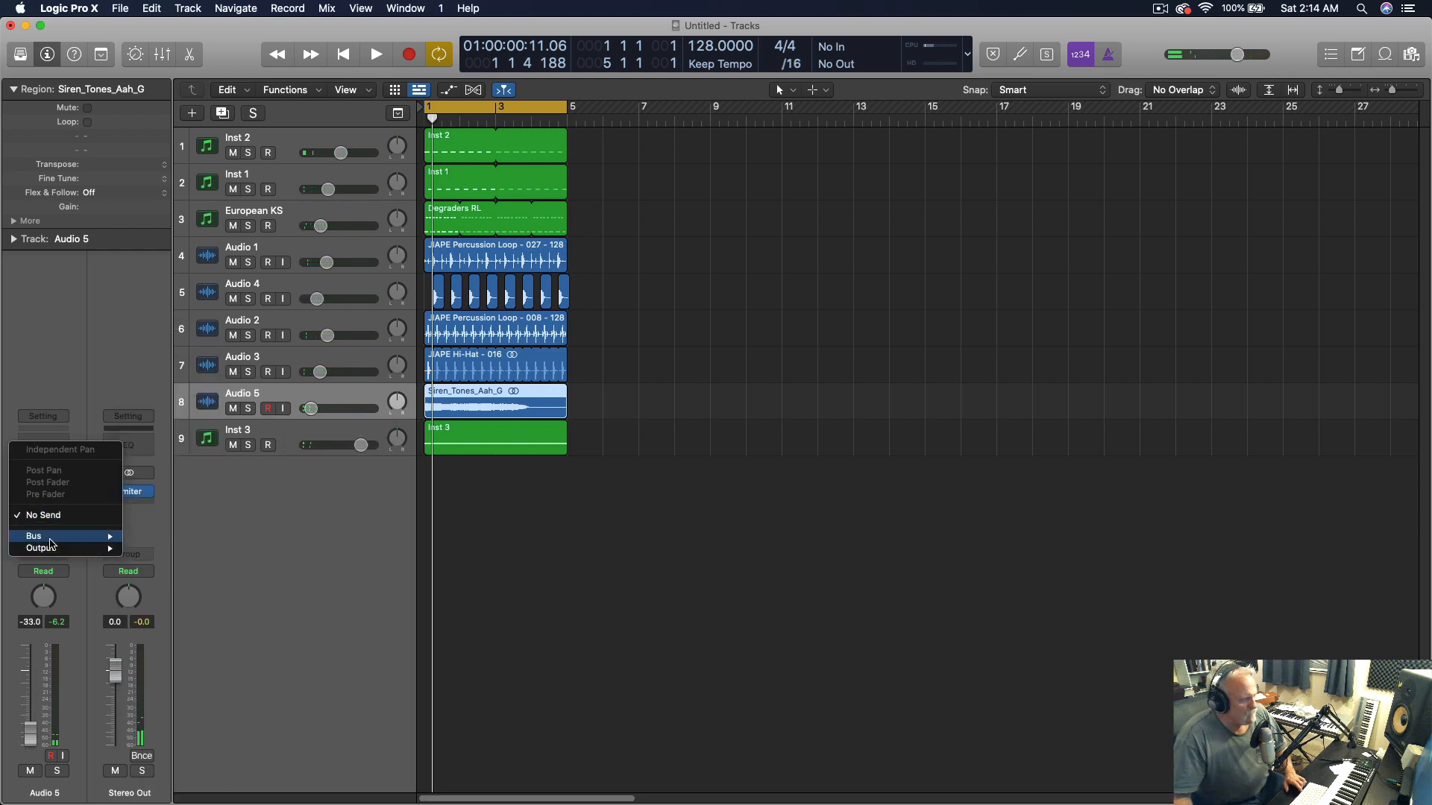
{"action": "mouse_move", "coordinate": [68, 534]}
{"action": "left_click", "coordinate": [199, 342]}
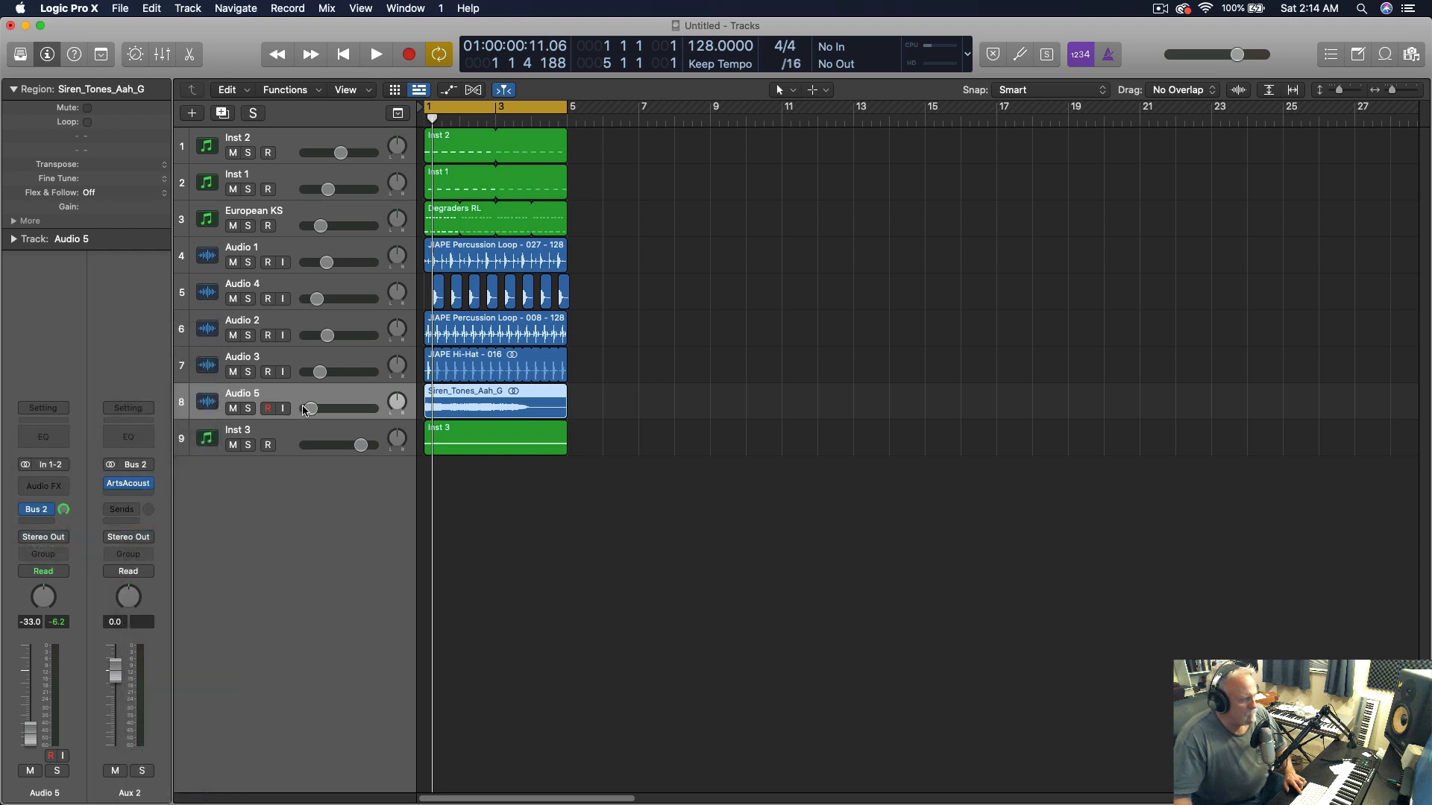
Raise the Audio 5 vocal track's volume to -24.0 dB while the loop plays
{"action": "key", "text": "space"}
{"action": "left_click_drag", "start_coordinate": [308, 409], "coordinate": [315, 408]}
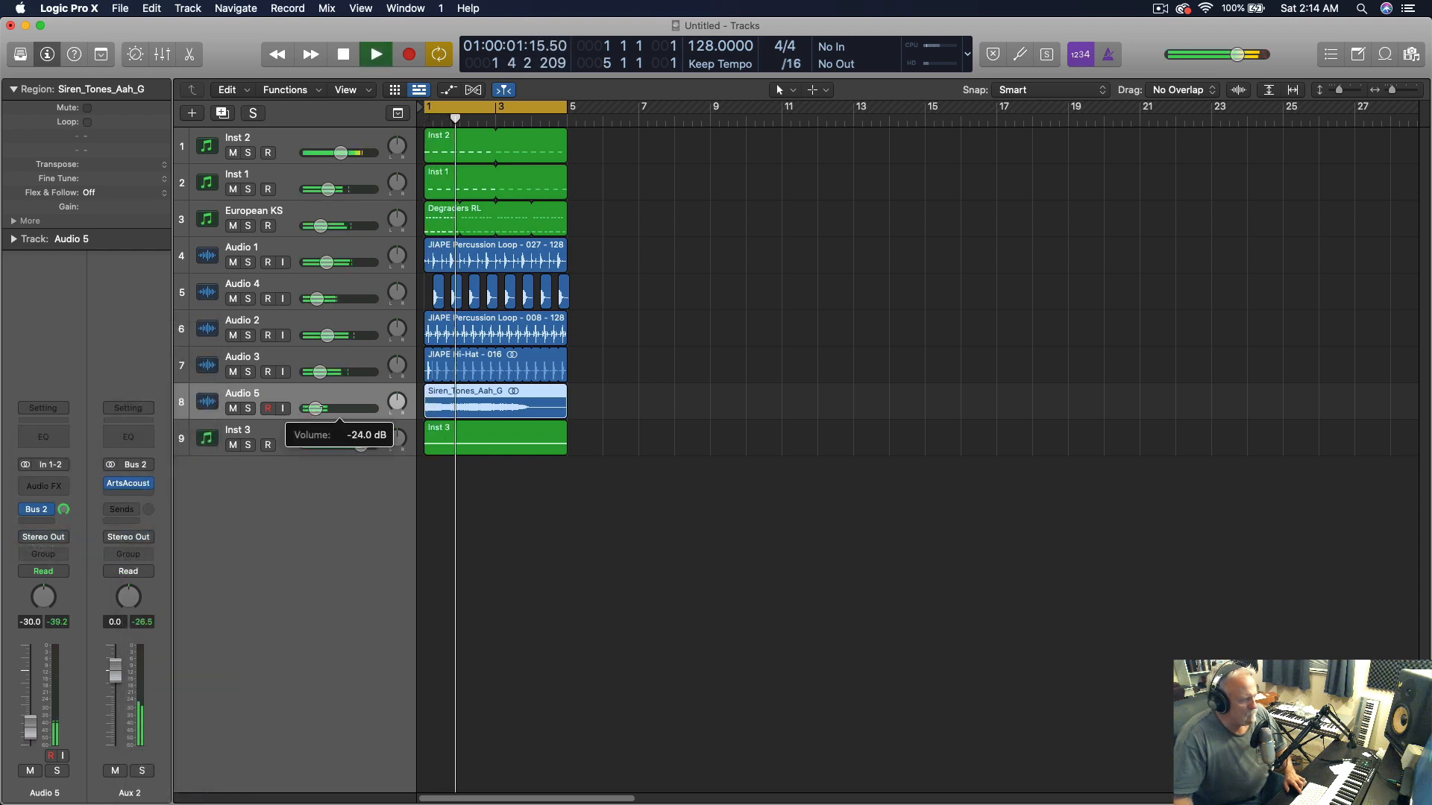
{"action": "key", "text": "space"}
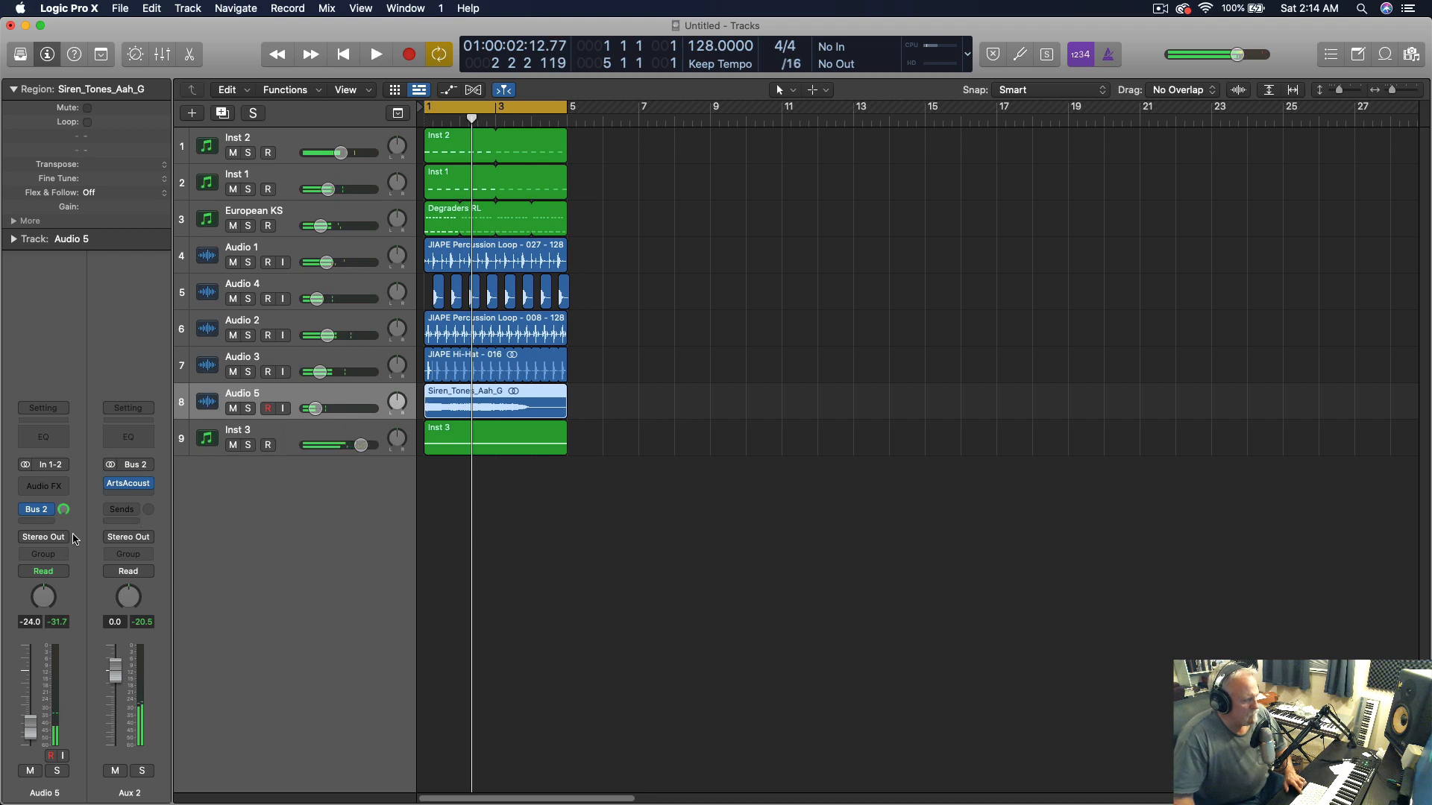
Insert a stereo Tremolo effect on Audio 5 and audition the vocal in solo
{"action": "left_click", "coordinate": [66, 486]}
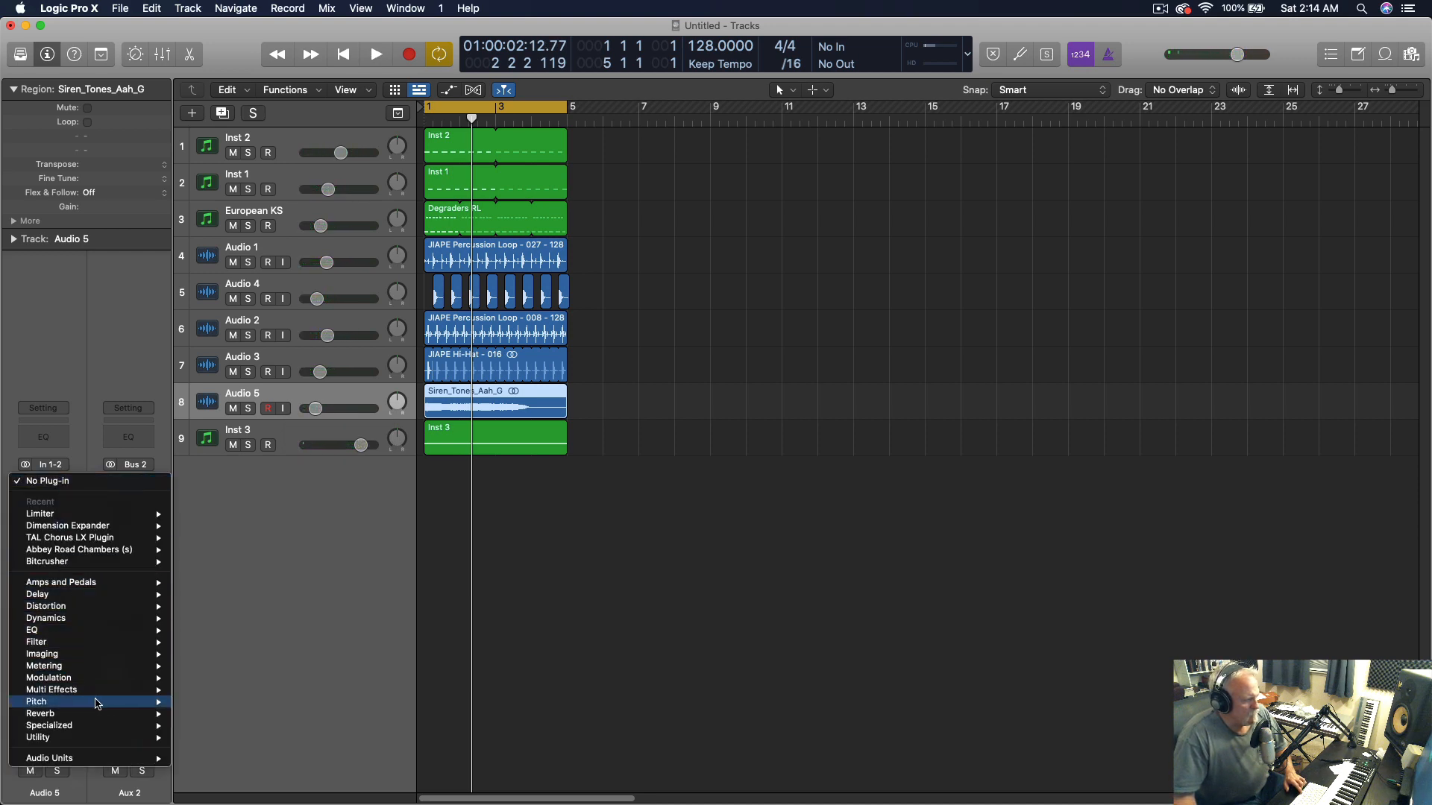
{"action": "mouse_move", "coordinate": [97, 714]}
{"action": "mouse_move", "coordinate": [79, 681]}
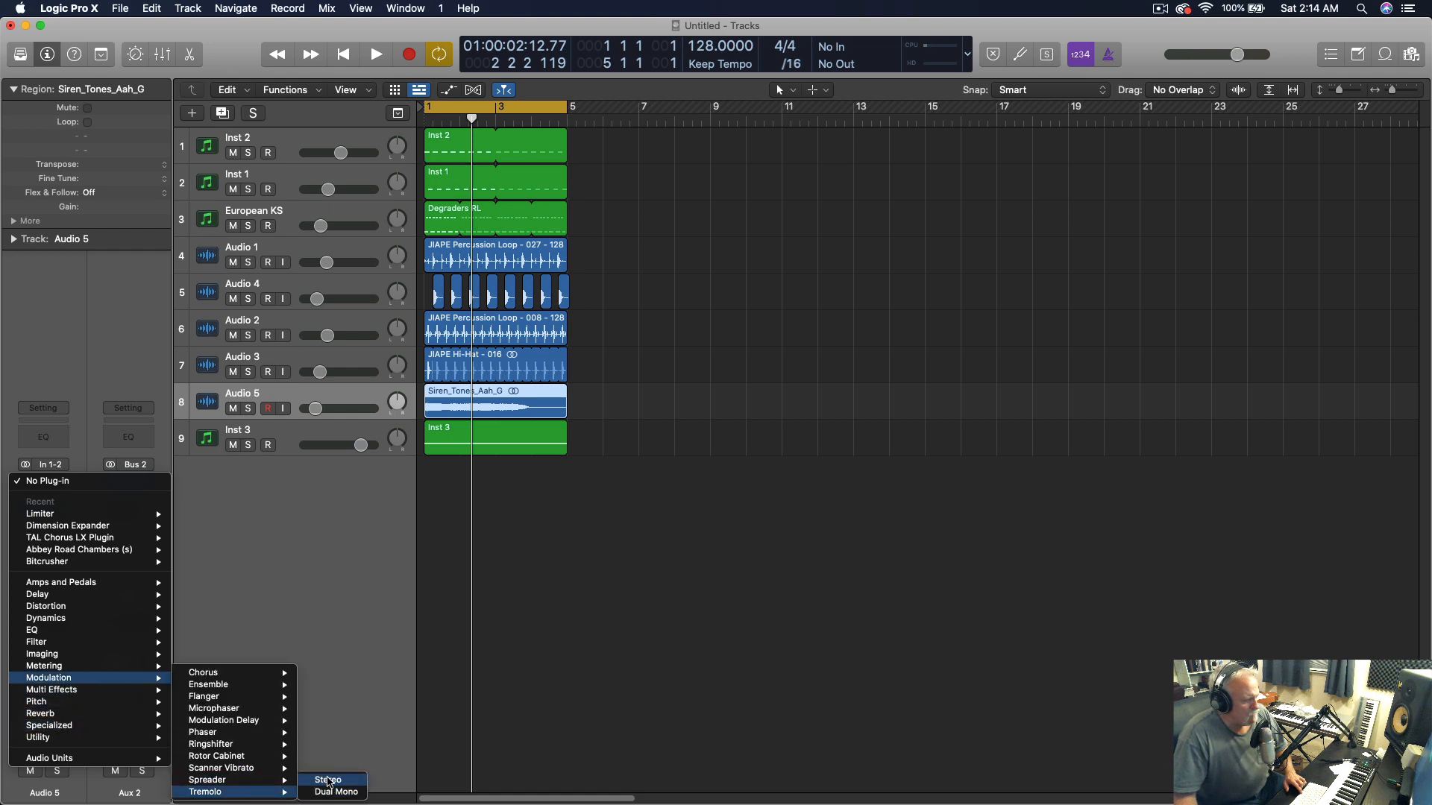
{"action": "left_click", "coordinate": [329, 782]}
{"action": "key", "text": "space"}
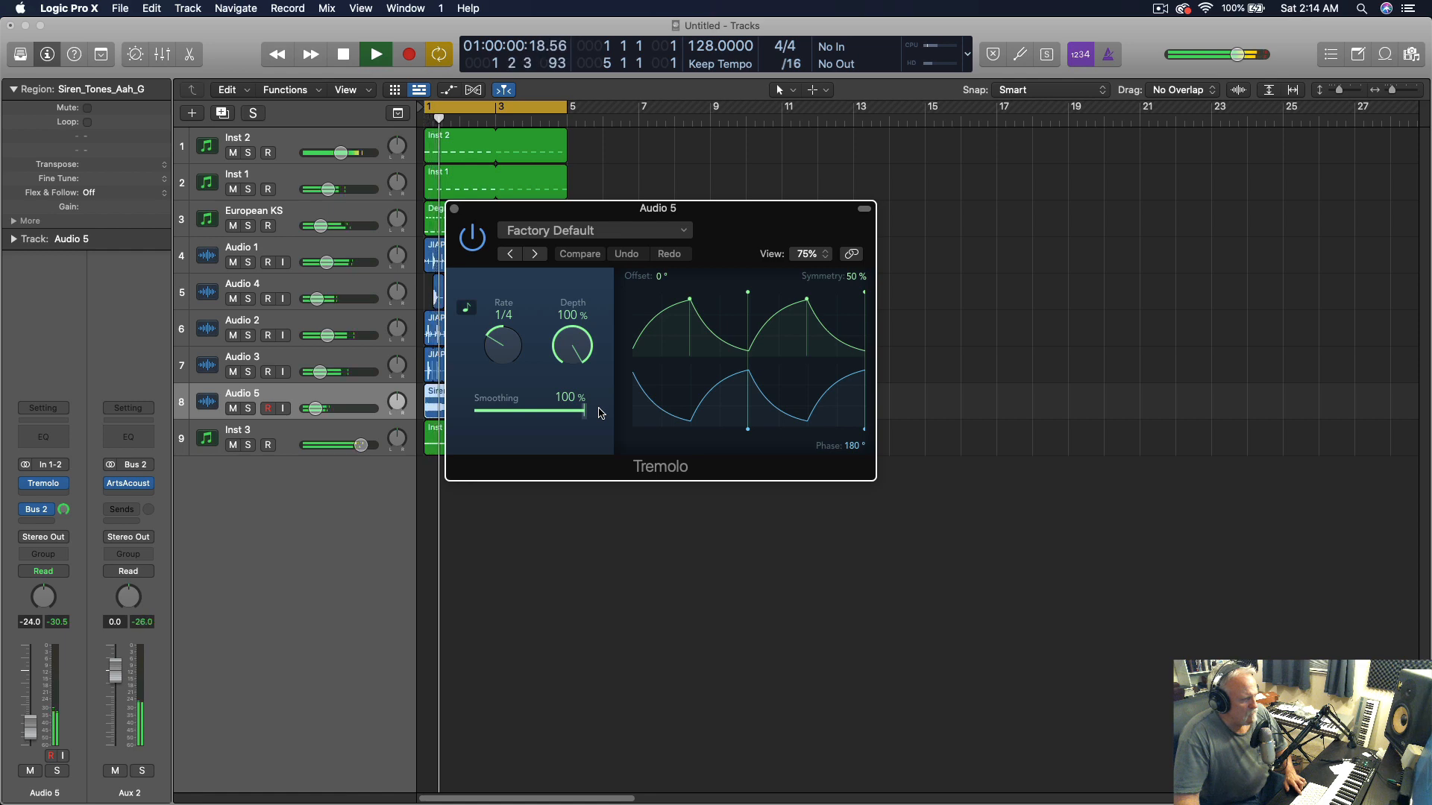
{"action": "left_click", "coordinate": [62, 773]}
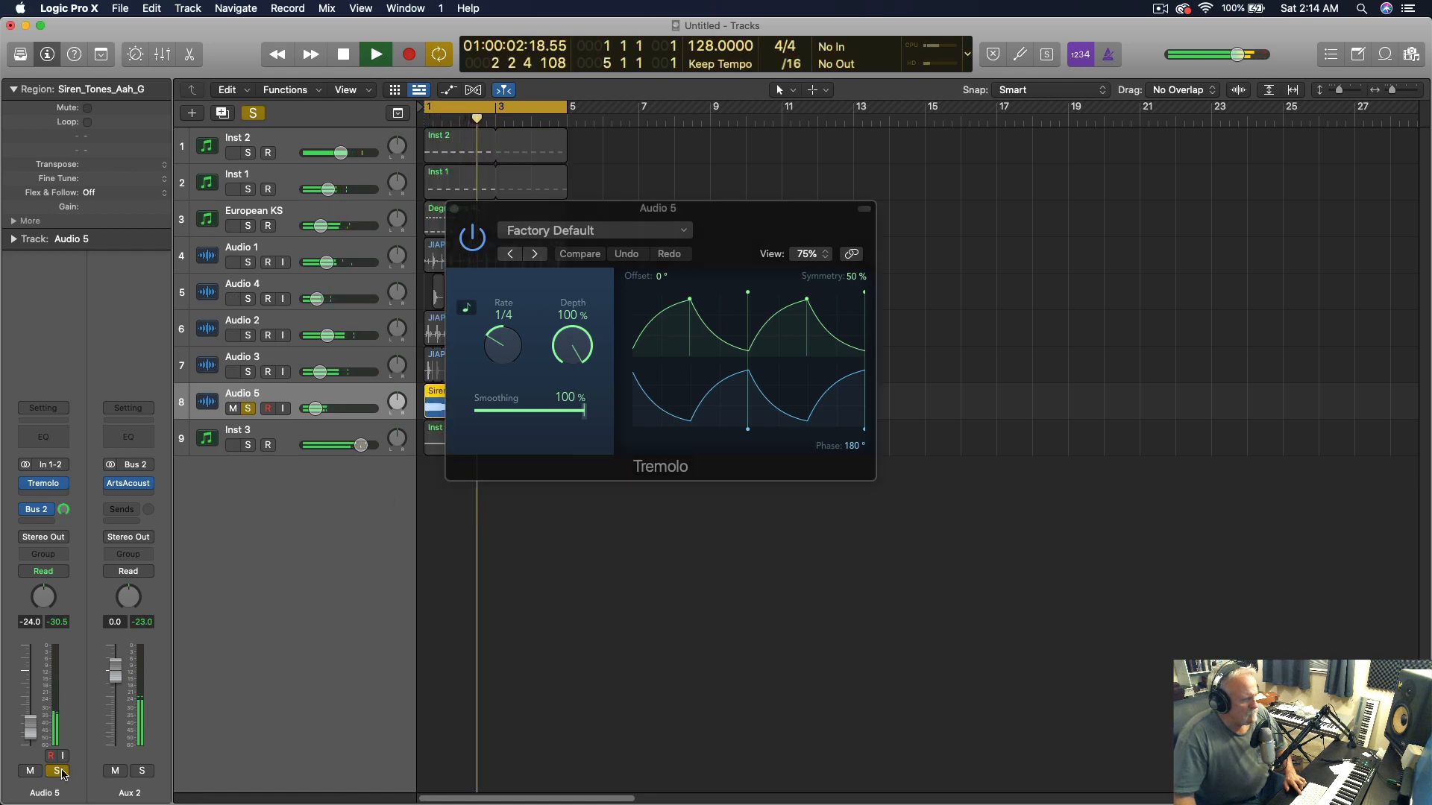
{"action": "key", "text": "space"}
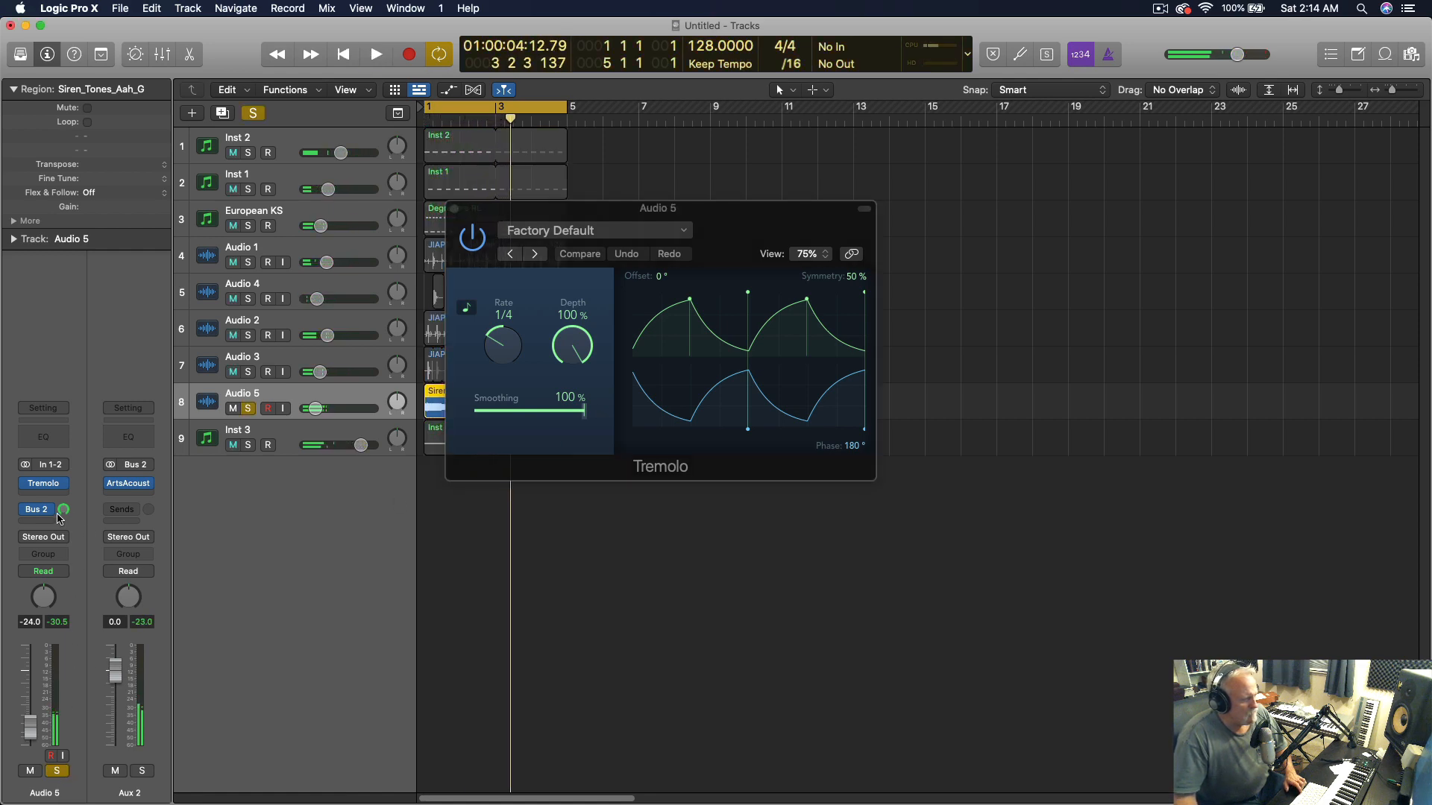
Insert a stereo Xfer Records LFOTool after the Tremolo on Audio 5 and audition the vocal, closing both plug-in windows
{"action": "left_click", "coordinate": [59, 492]}
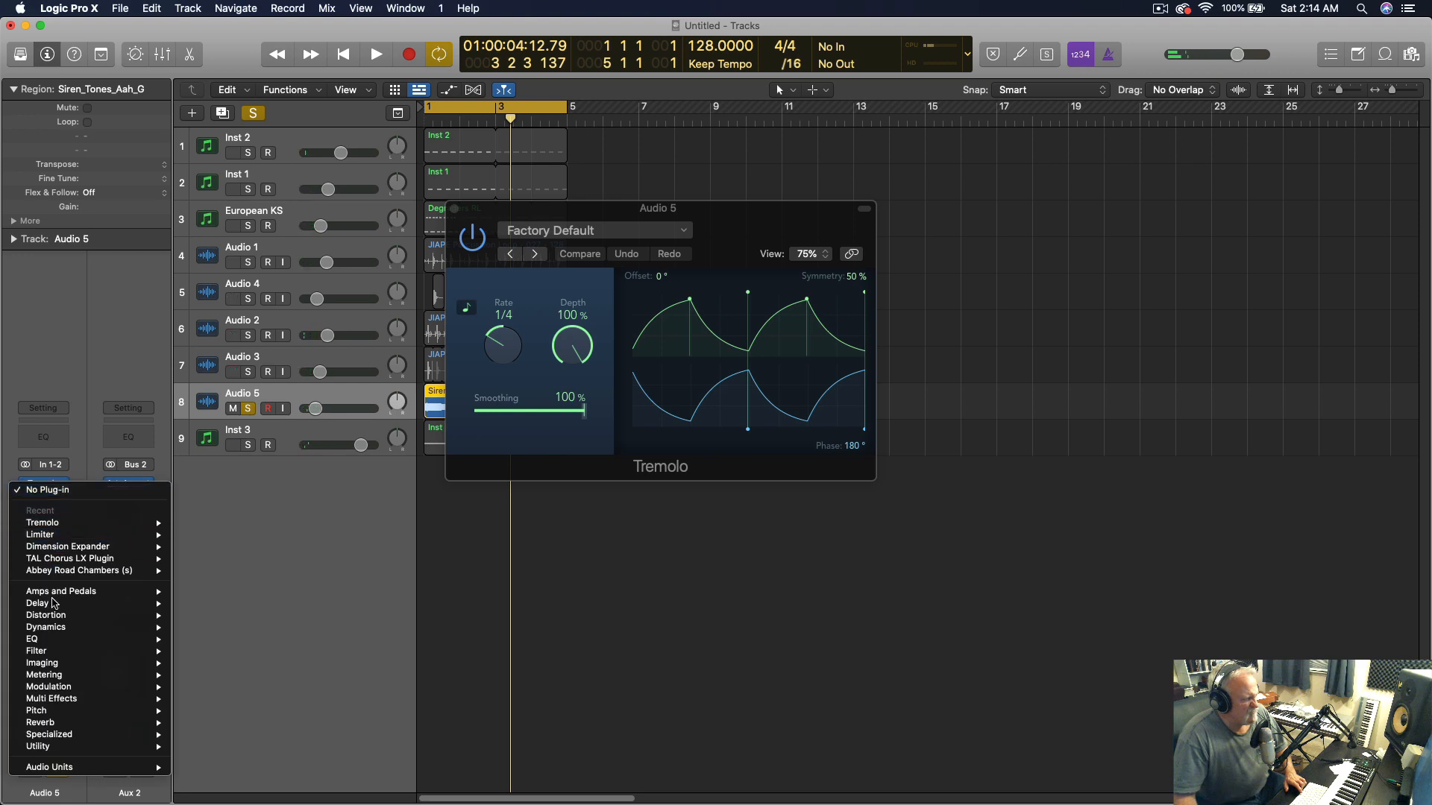
{"action": "mouse_move", "coordinate": [80, 772]}
{"action": "mouse_move", "coordinate": [215, 794]}
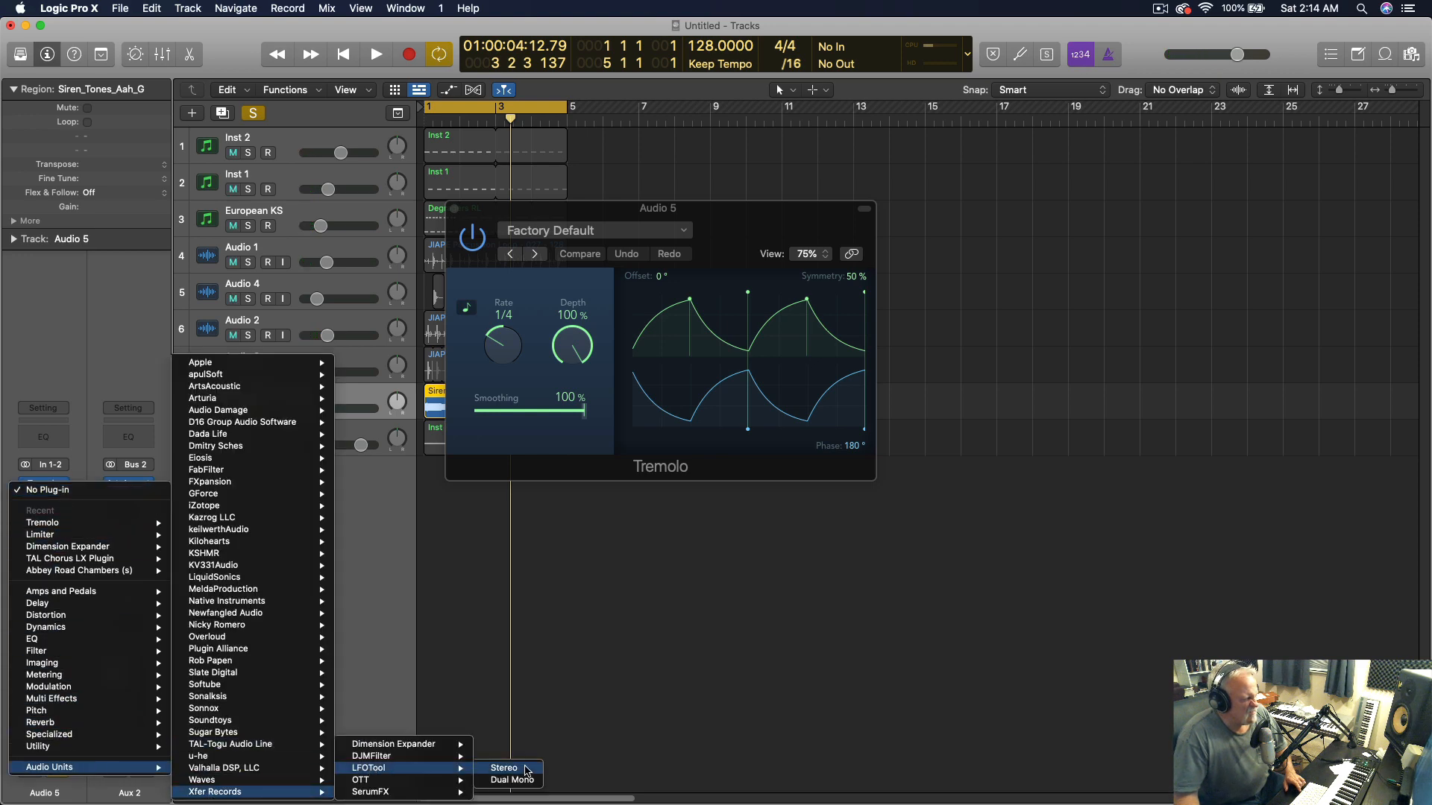
{"action": "left_click", "coordinate": [527, 770]}
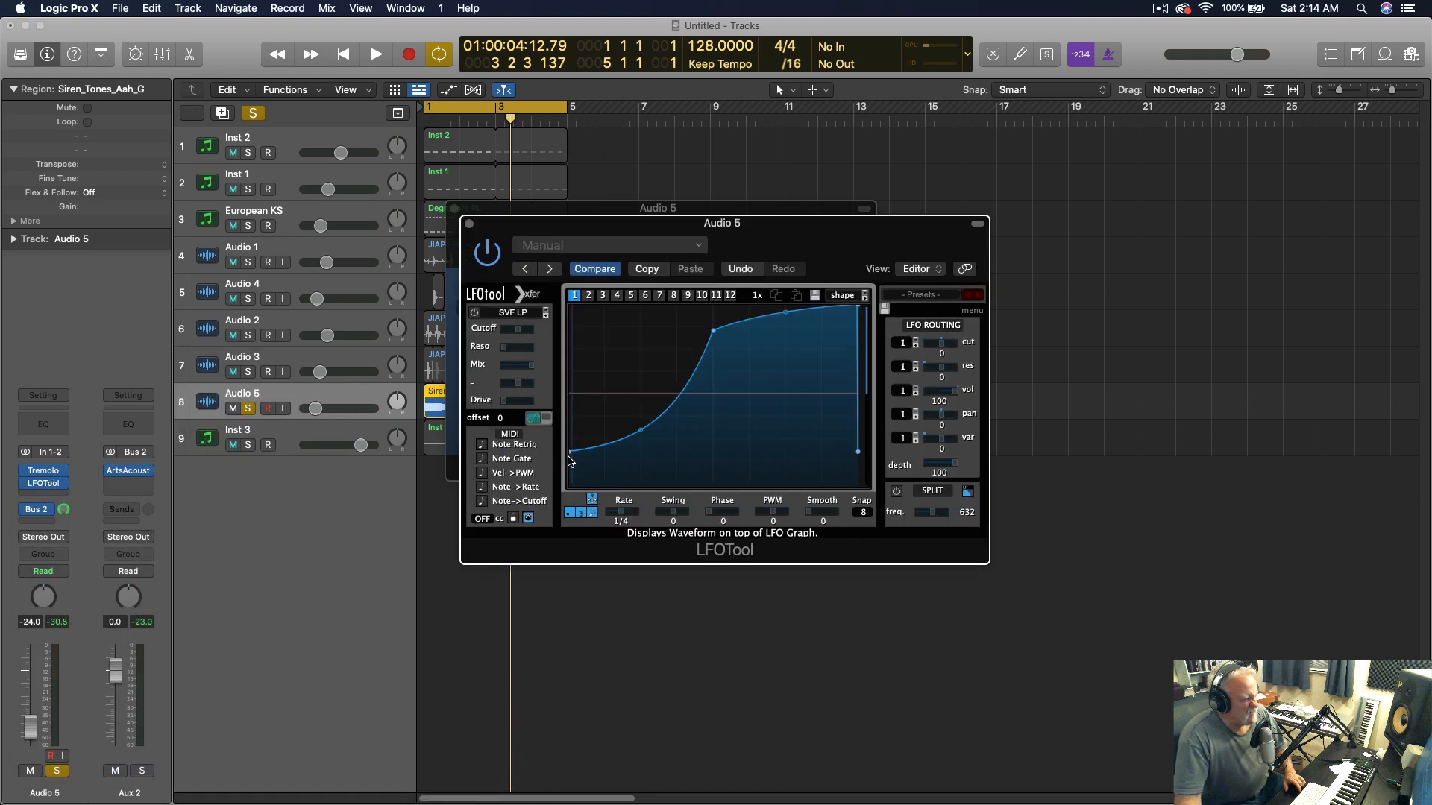
{"action": "left_click", "coordinate": [469, 223]}
{"action": "key", "text": "space"}
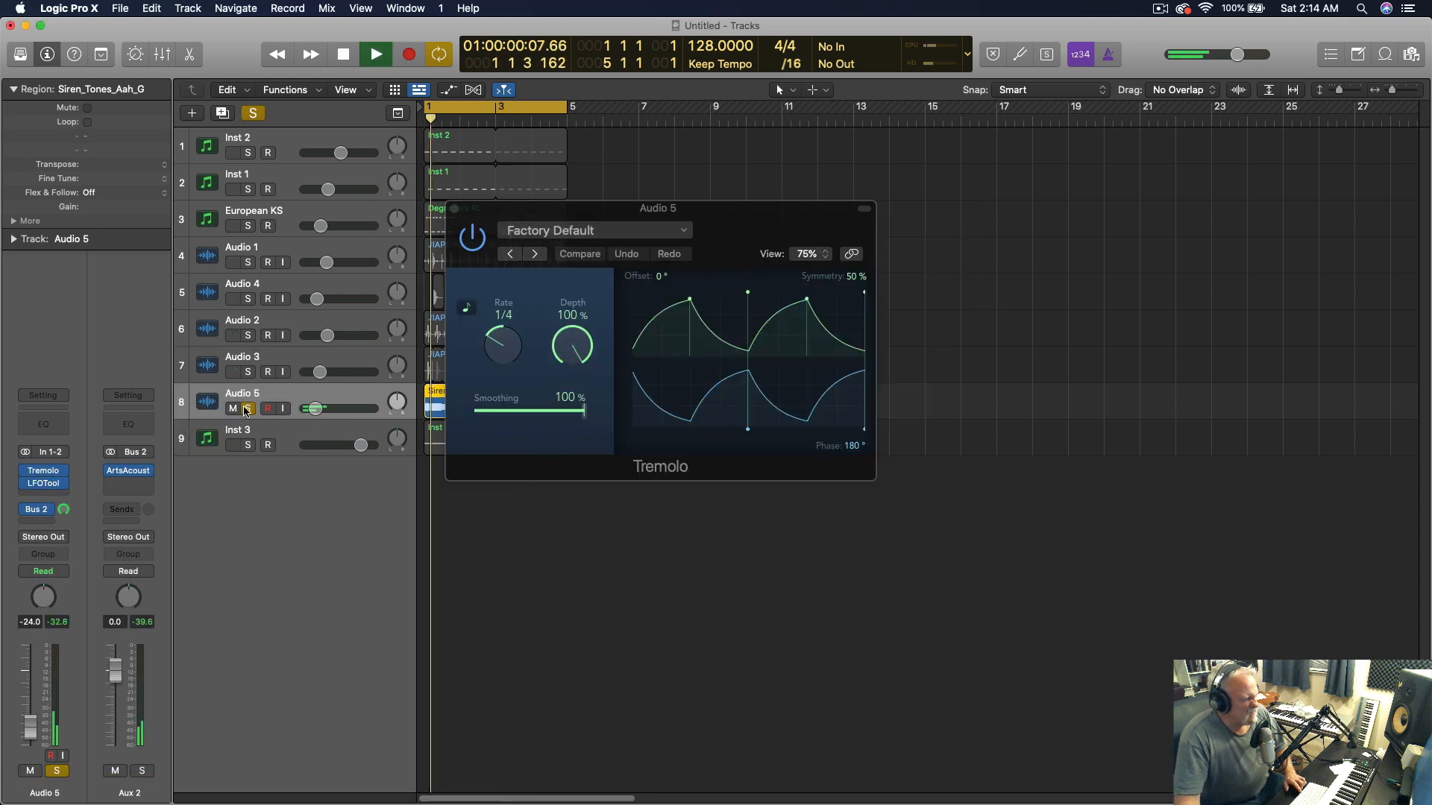
{"action": "left_click", "coordinate": [454, 209]}
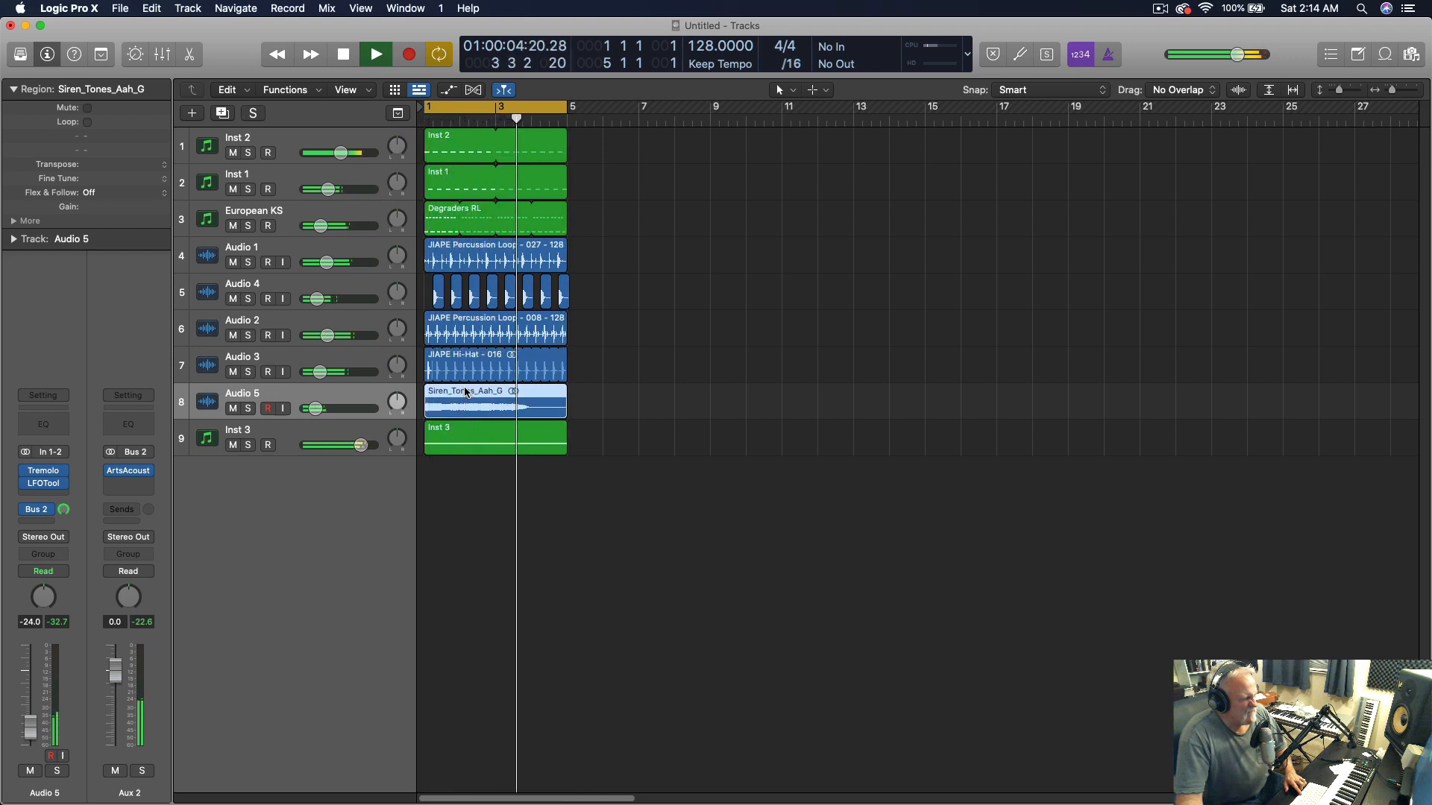
Solo the European KS track and insert SPL Transient Designer Plus between its Channel EQ and Bitcrusher, with the attack raised
{"action": "left_click", "coordinate": [249, 225]}
{"action": "left_click", "coordinate": [287, 217]}
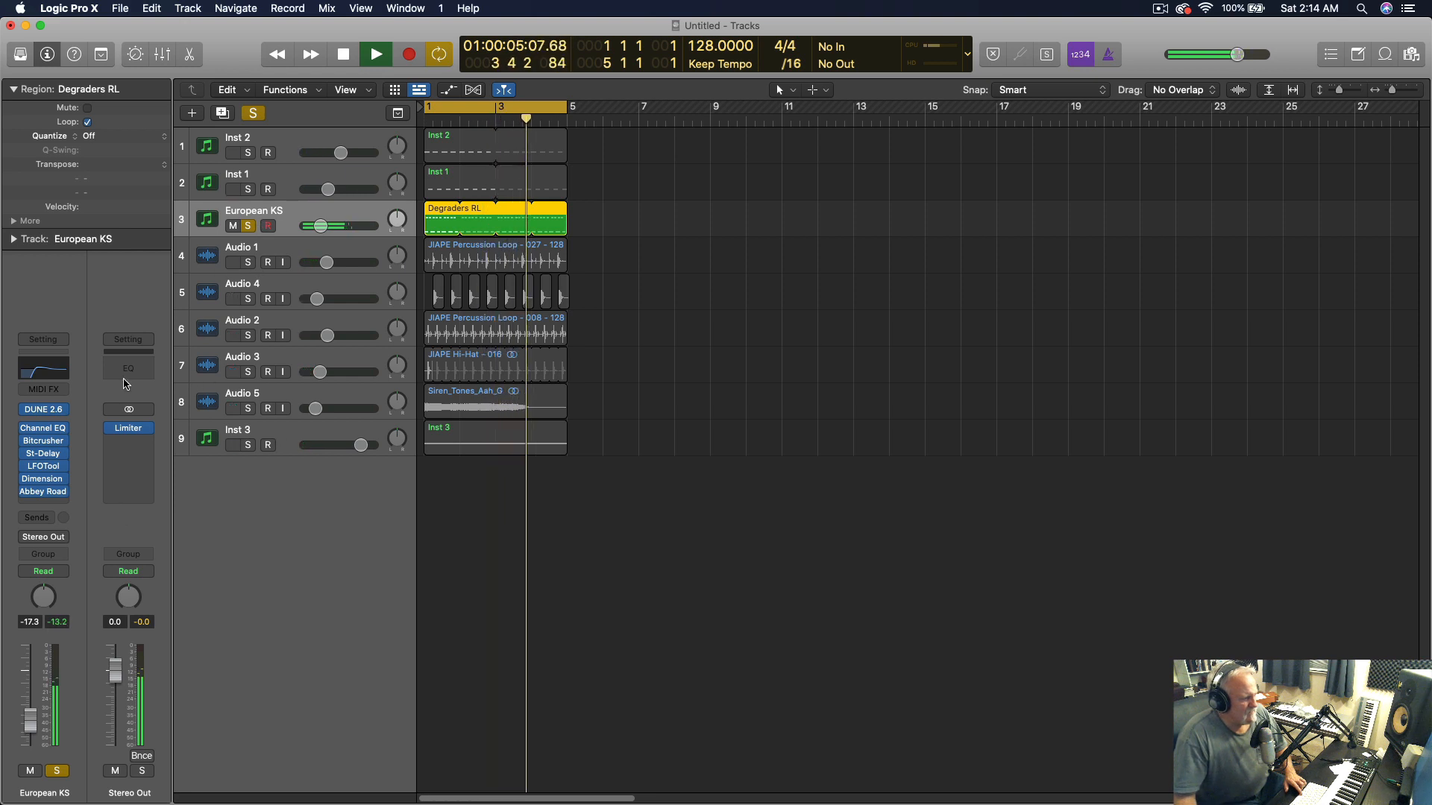
{"action": "left_click", "coordinate": [67, 439]}
{"action": "mouse_move", "coordinate": [101, 709]}
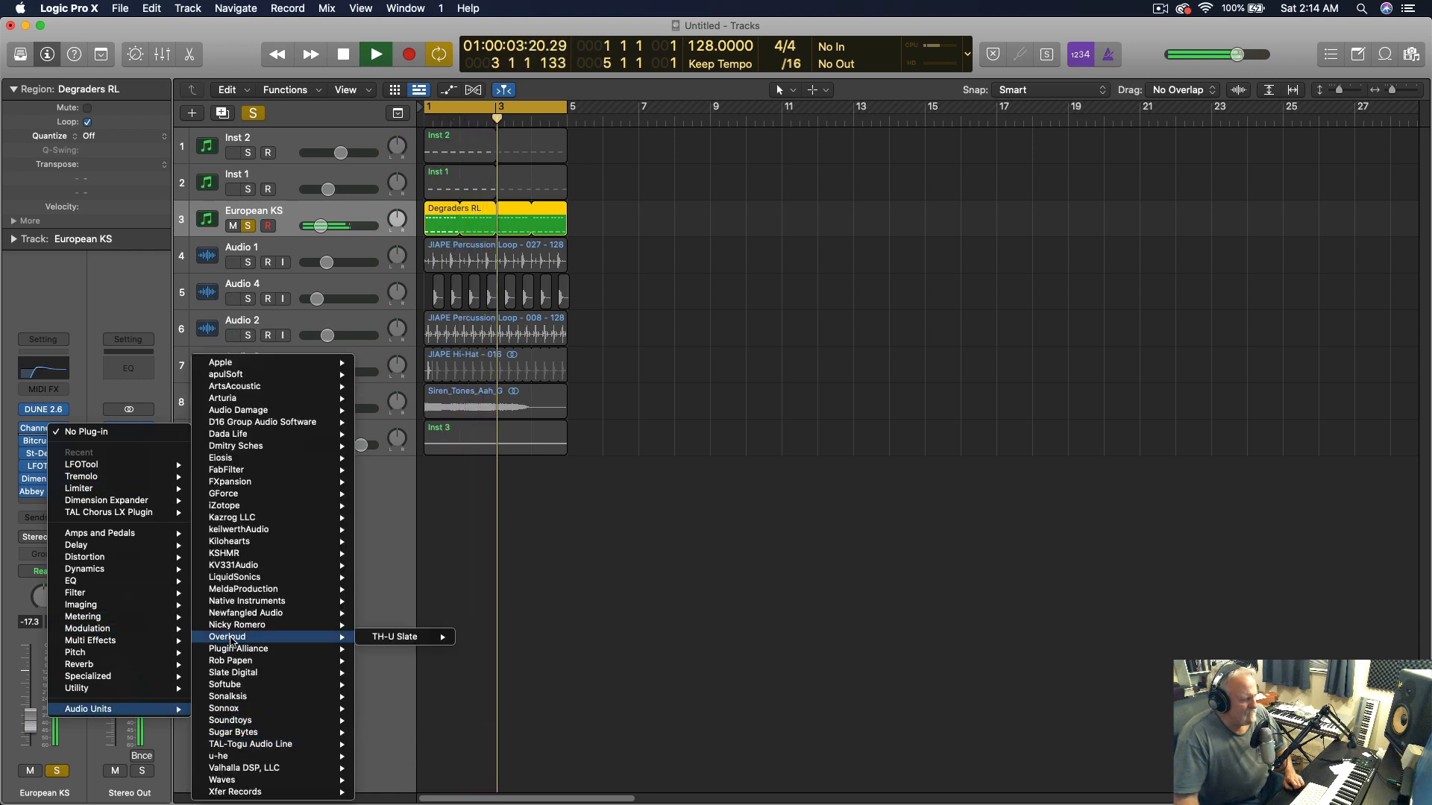
{"action": "mouse_move", "coordinate": [239, 650]}
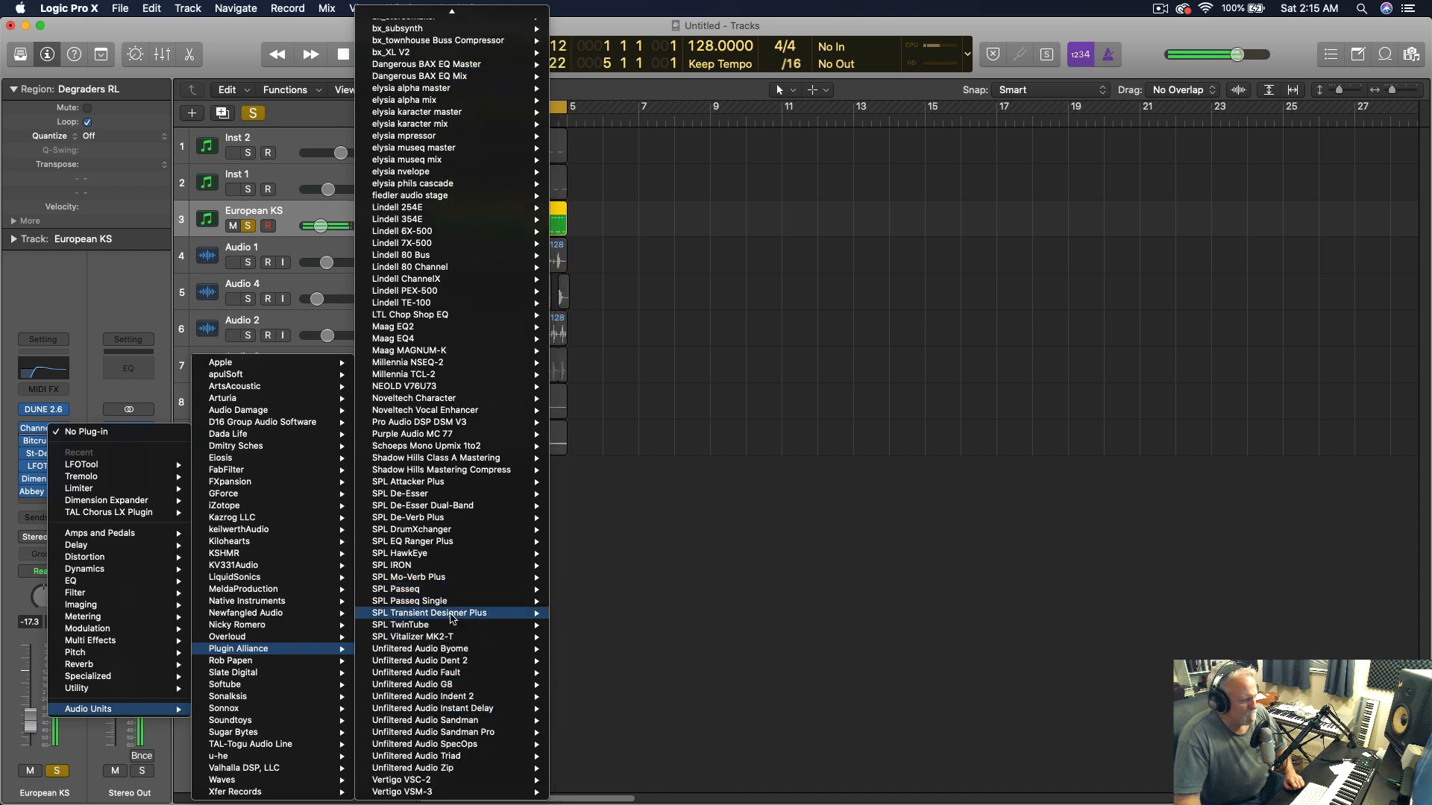
{"action": "left_click", "coordinate": [580, 613]}
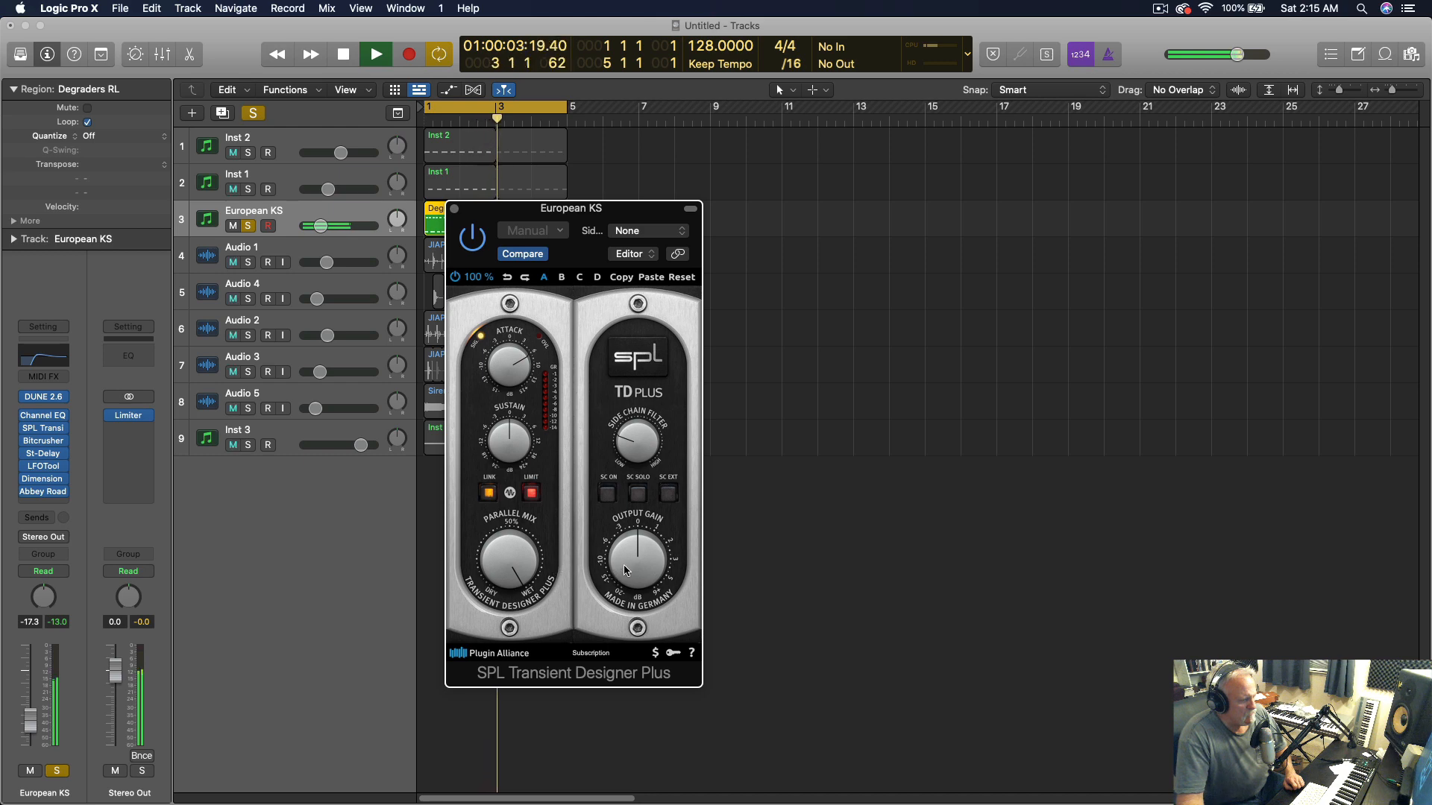
Raise the SPL Transient Designer Plus output gain slightly on European KS, then unsolo the track and audition the full loop
{"action": "left_click", "coordinate": [65, 624]}
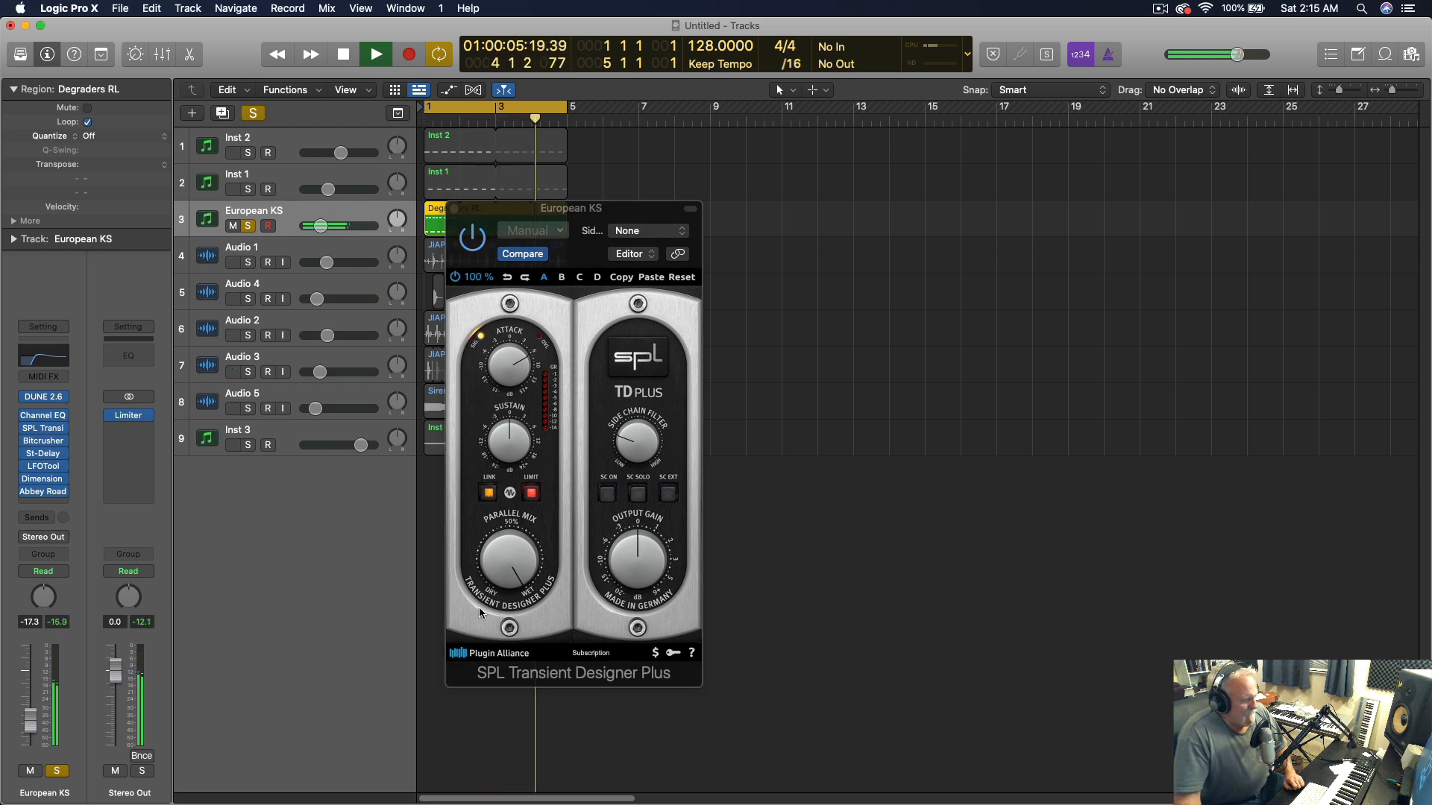
{"action": "left_click", "coordinate": [625, 573]}
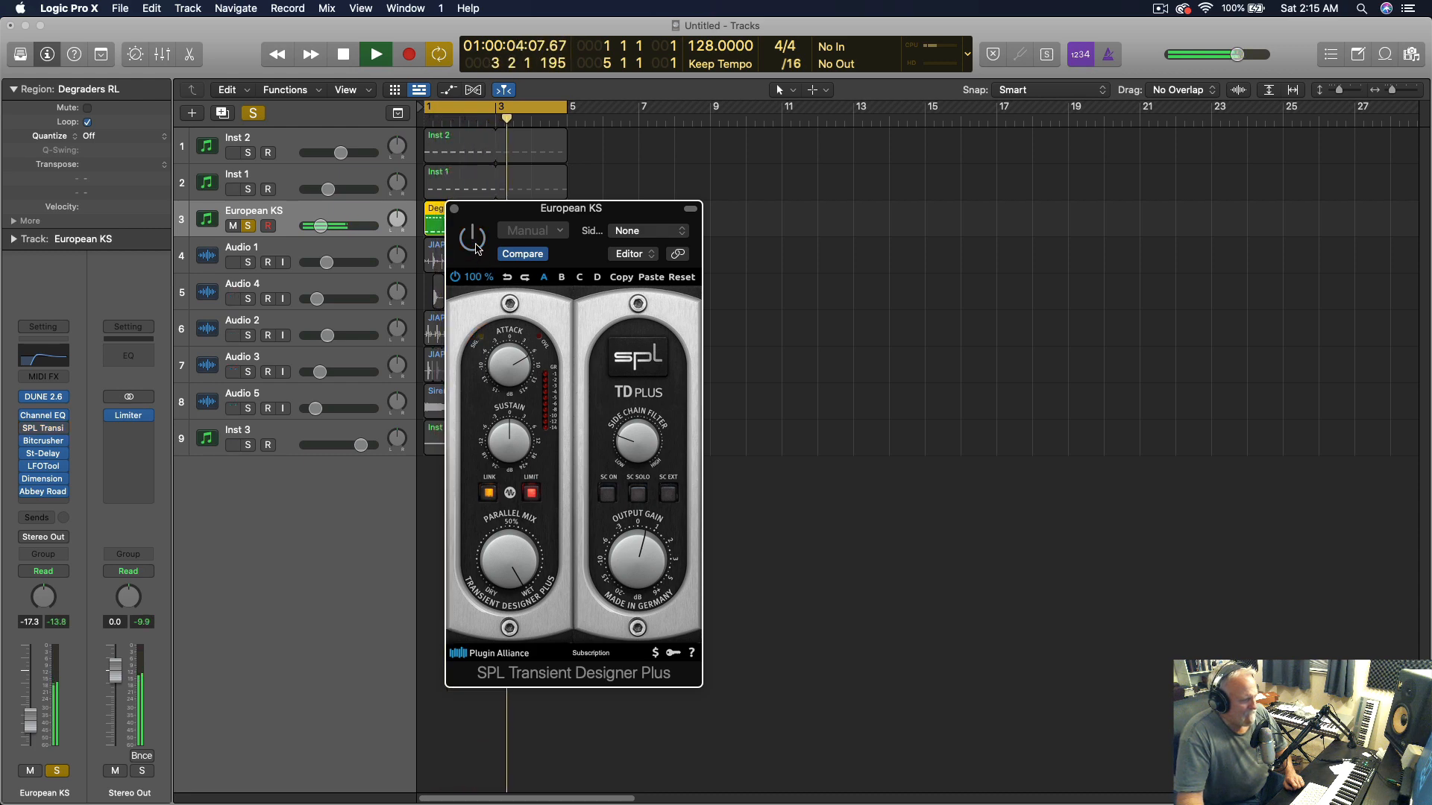
{"action": "left_click", "coordinate": [247, 227]}
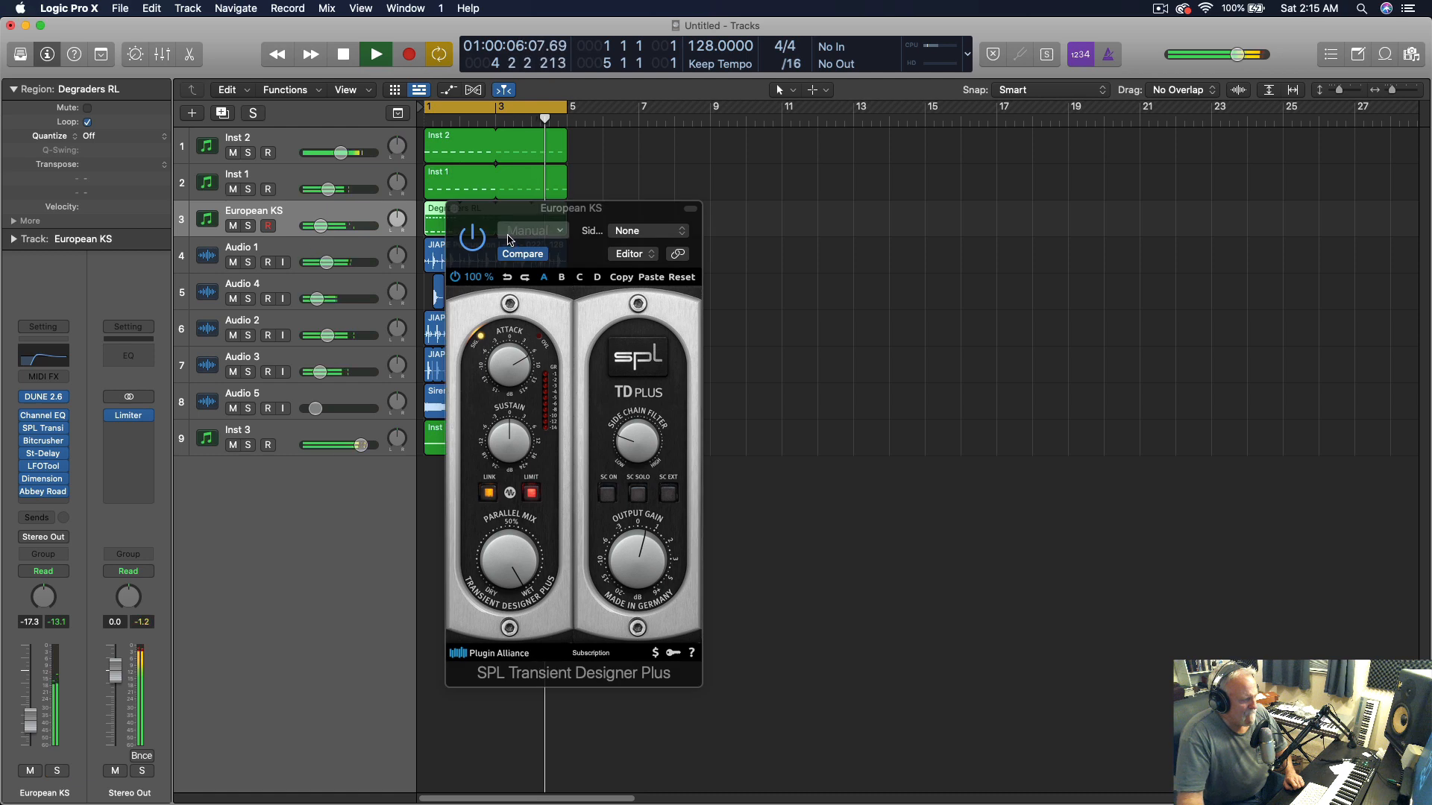
{"action": "left_click", "coordinate": [454, 210]}
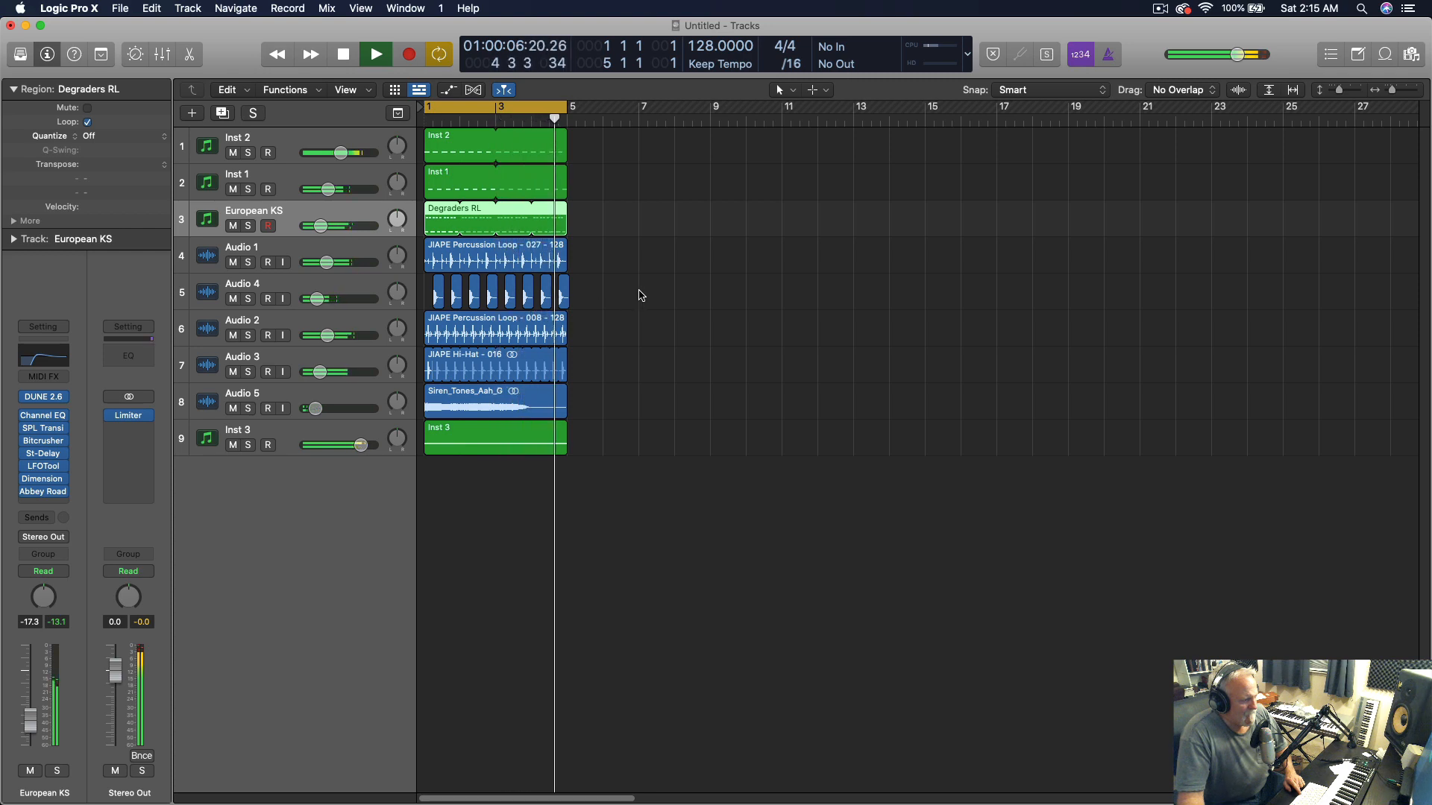
{"action": "key", "text": "space"}
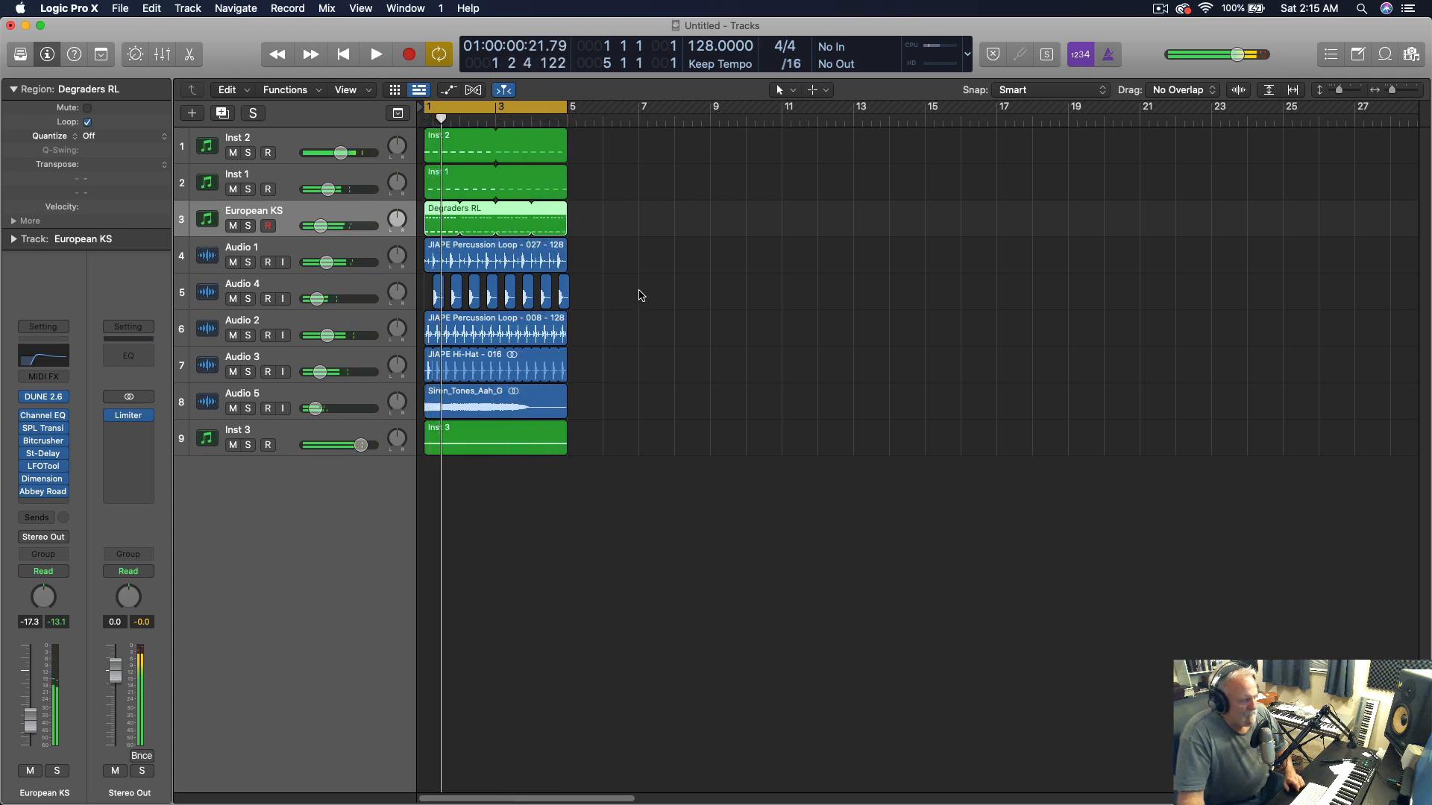